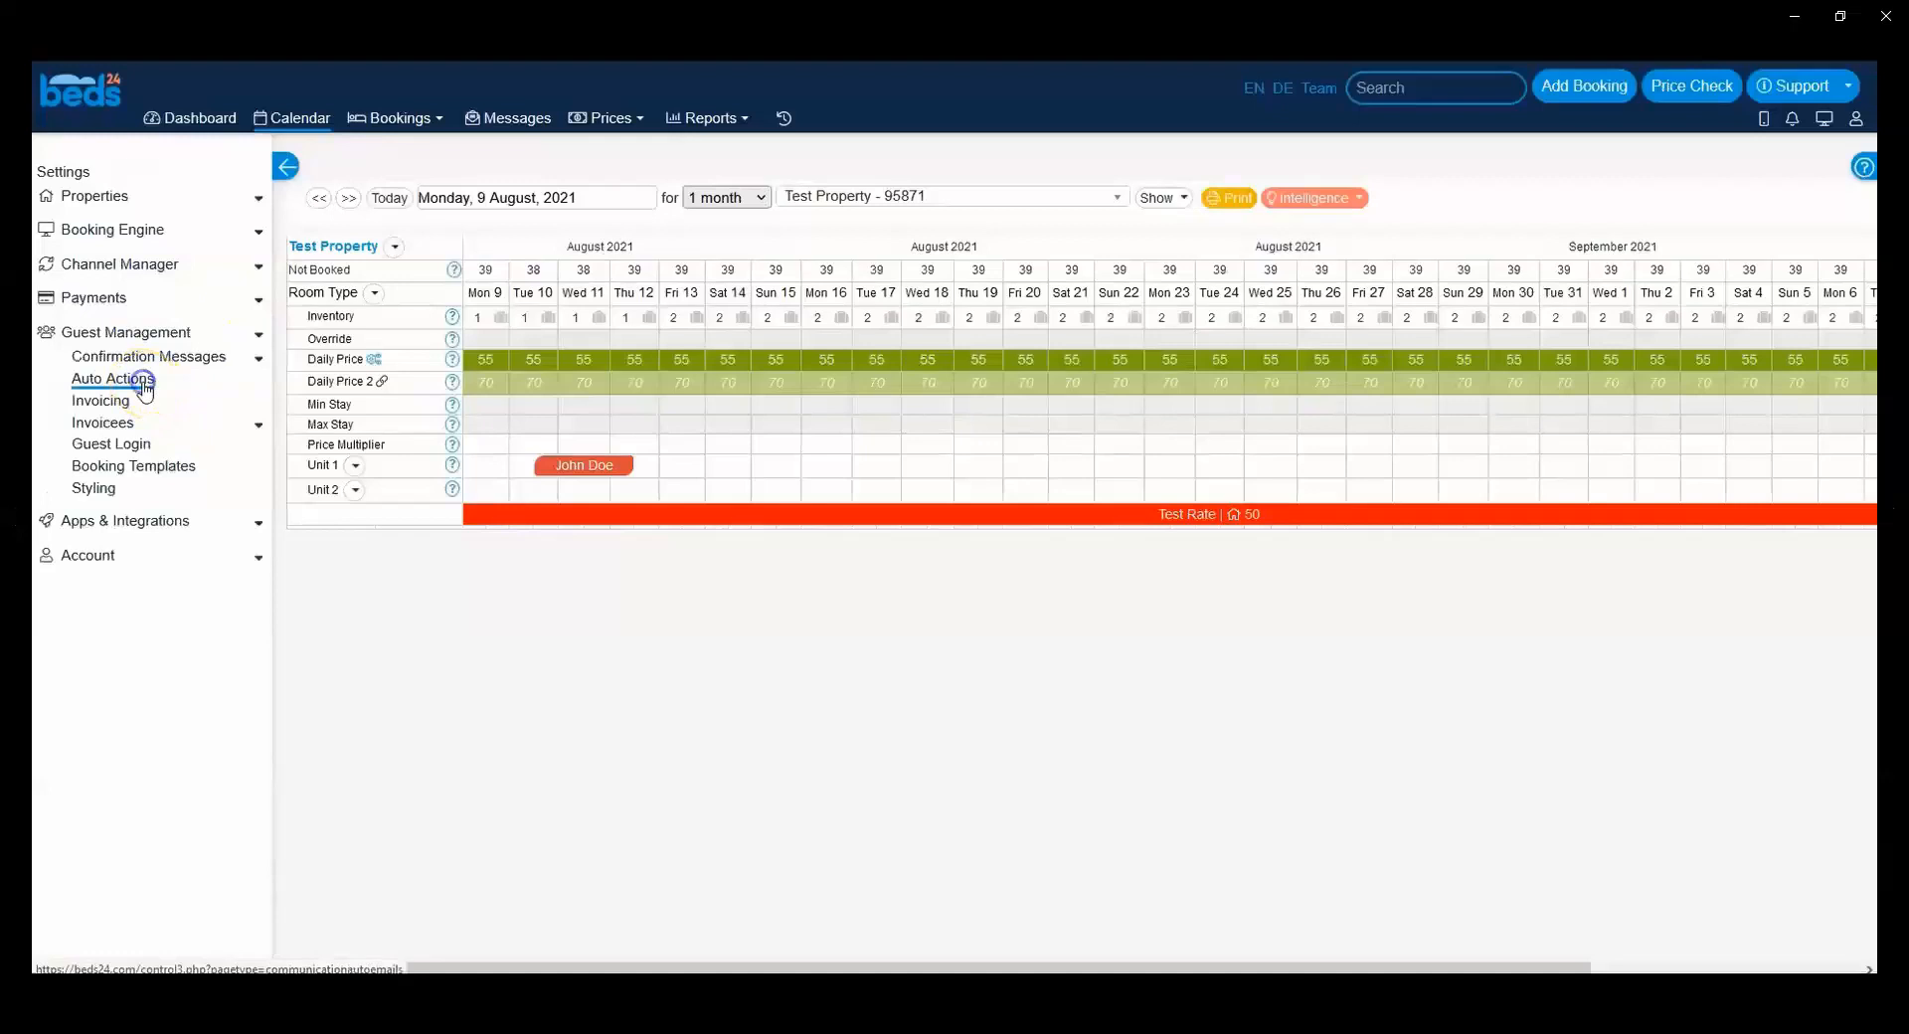
# Step: Create a new auto action for Test Property and open its trigger settings
pyautogui.click(371, 410)
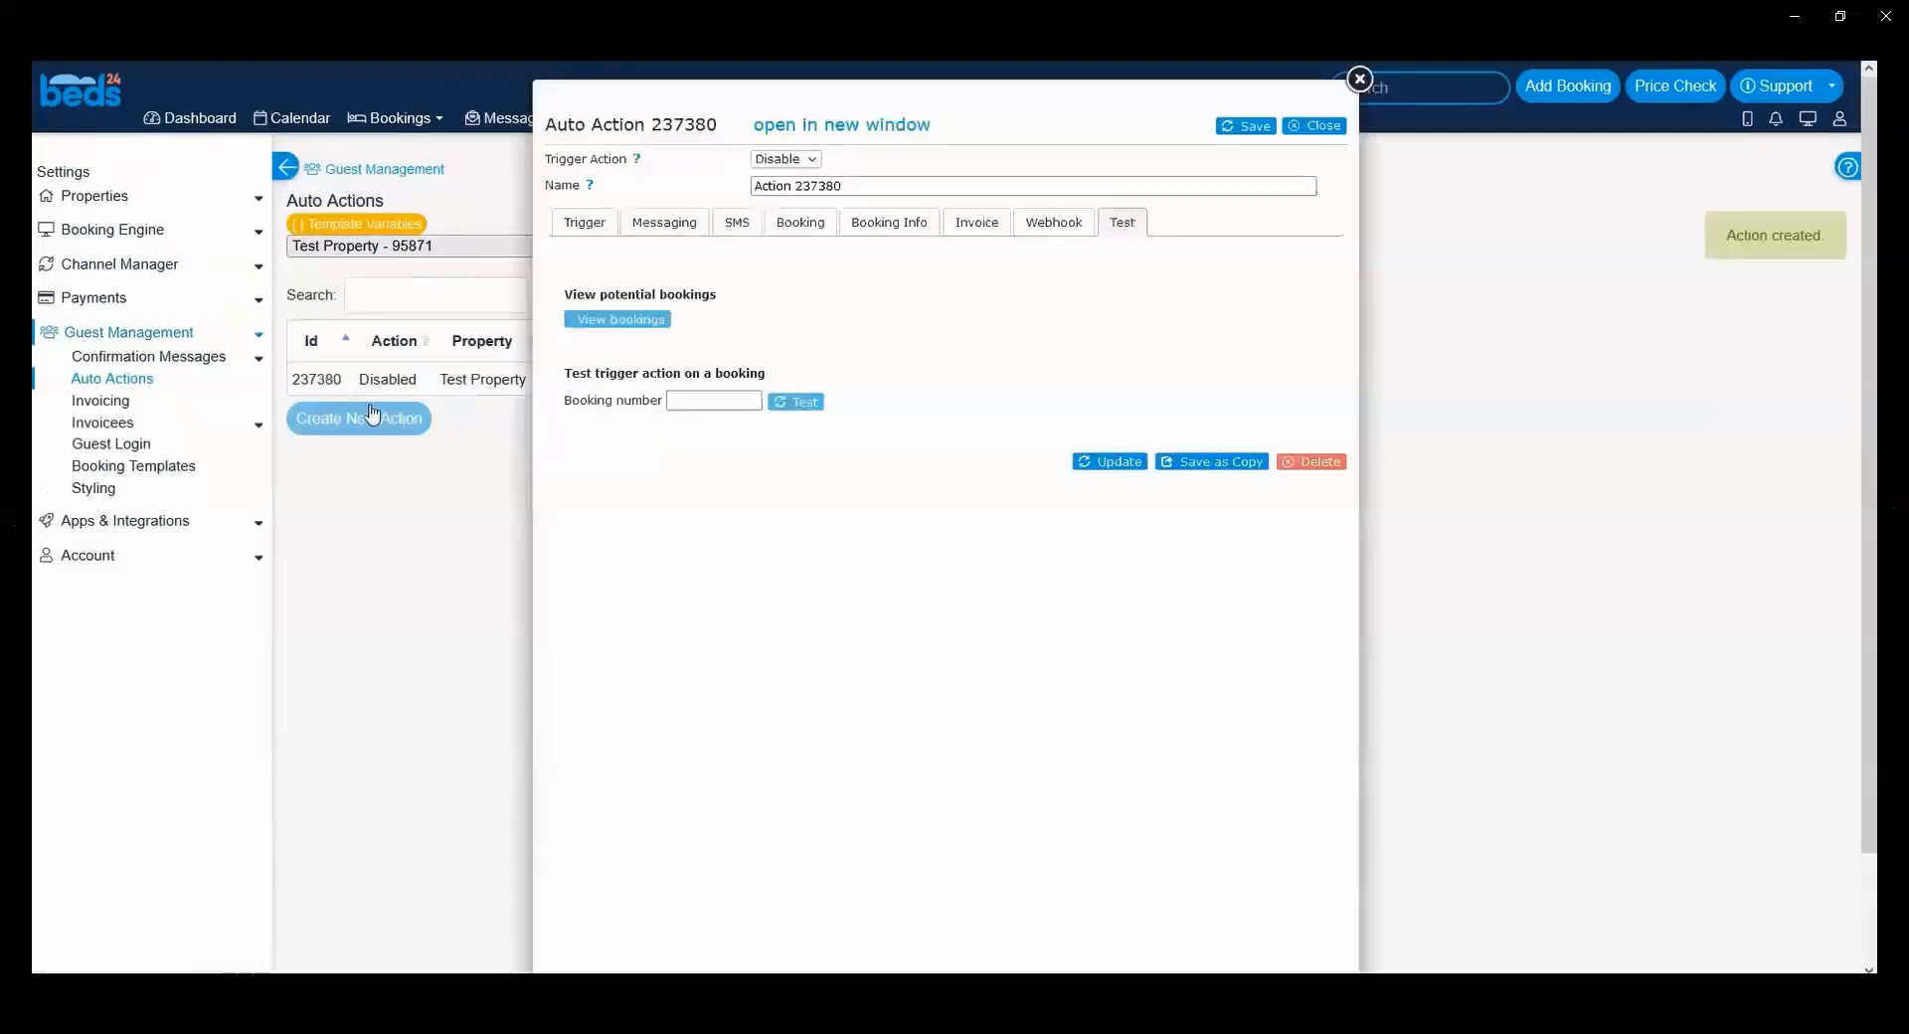
pyautogui.click(581, 225)
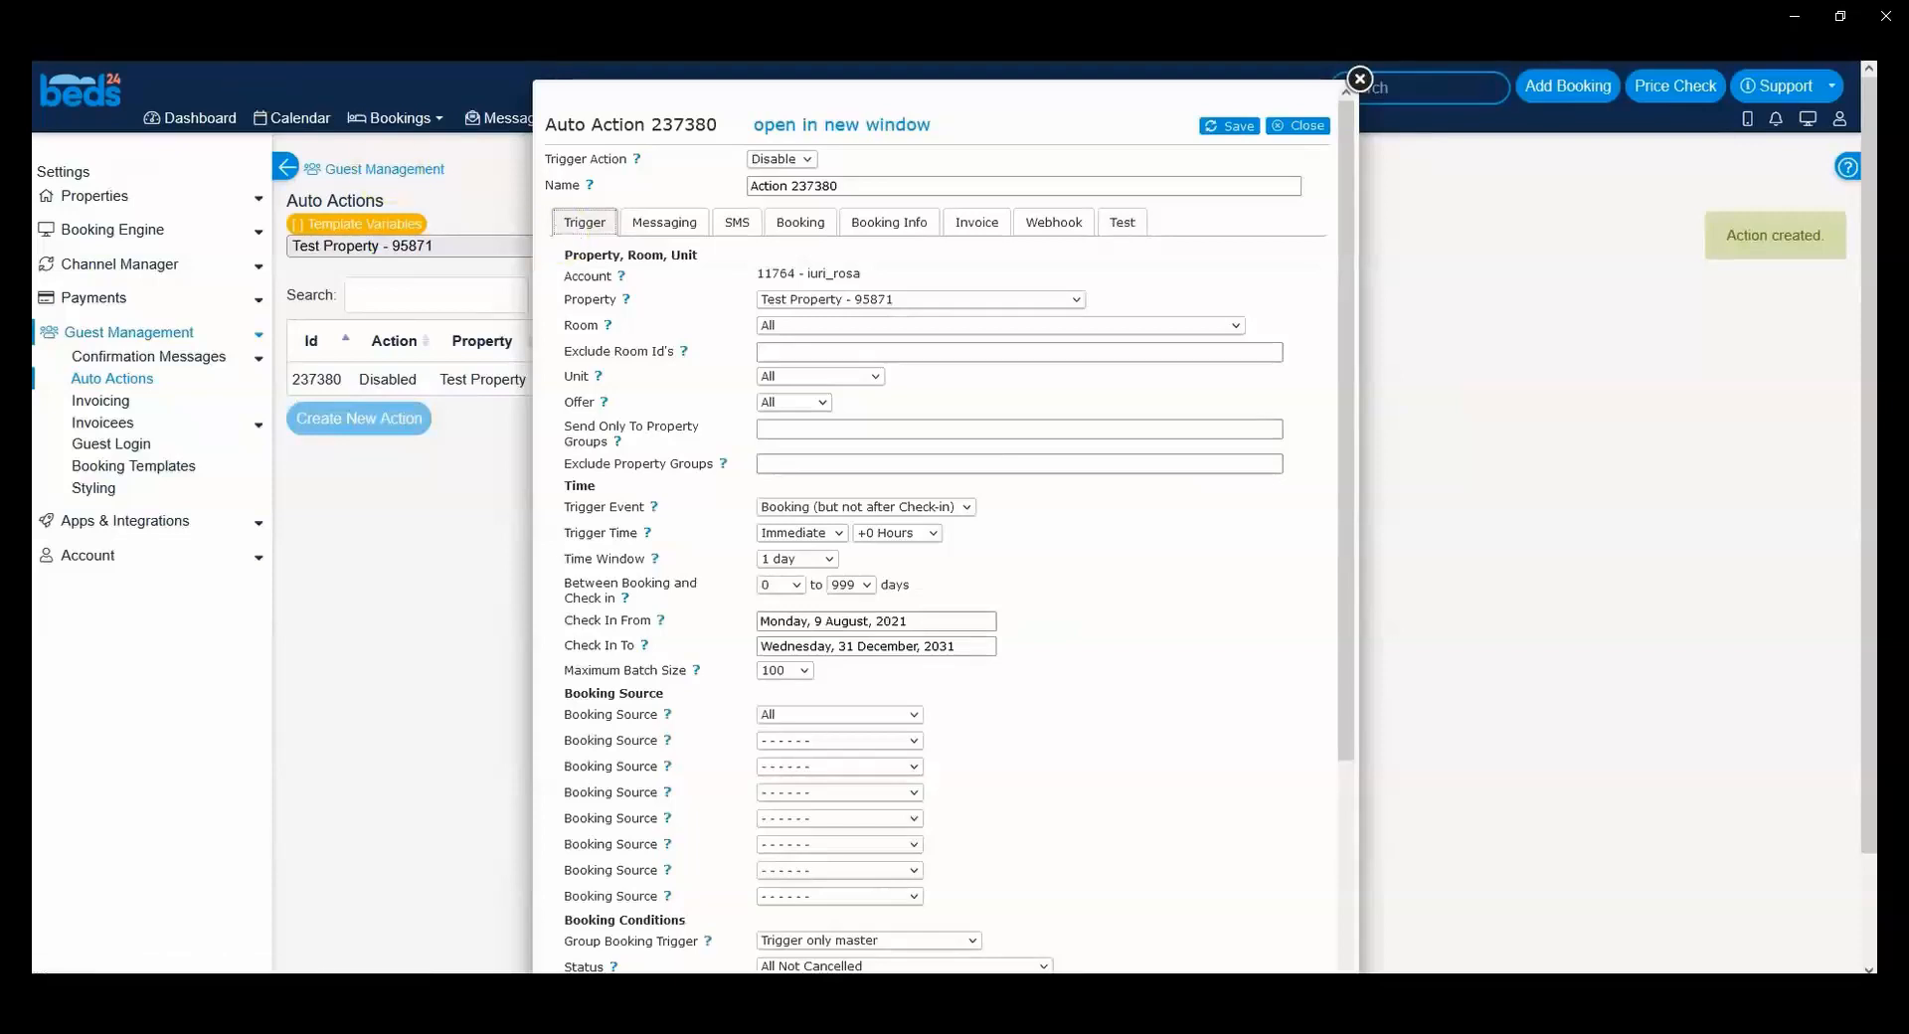
# Step: Examine the available Trigger Event and Trigger Time options in the auto action's time settings
pyautogui.click(628, 499)
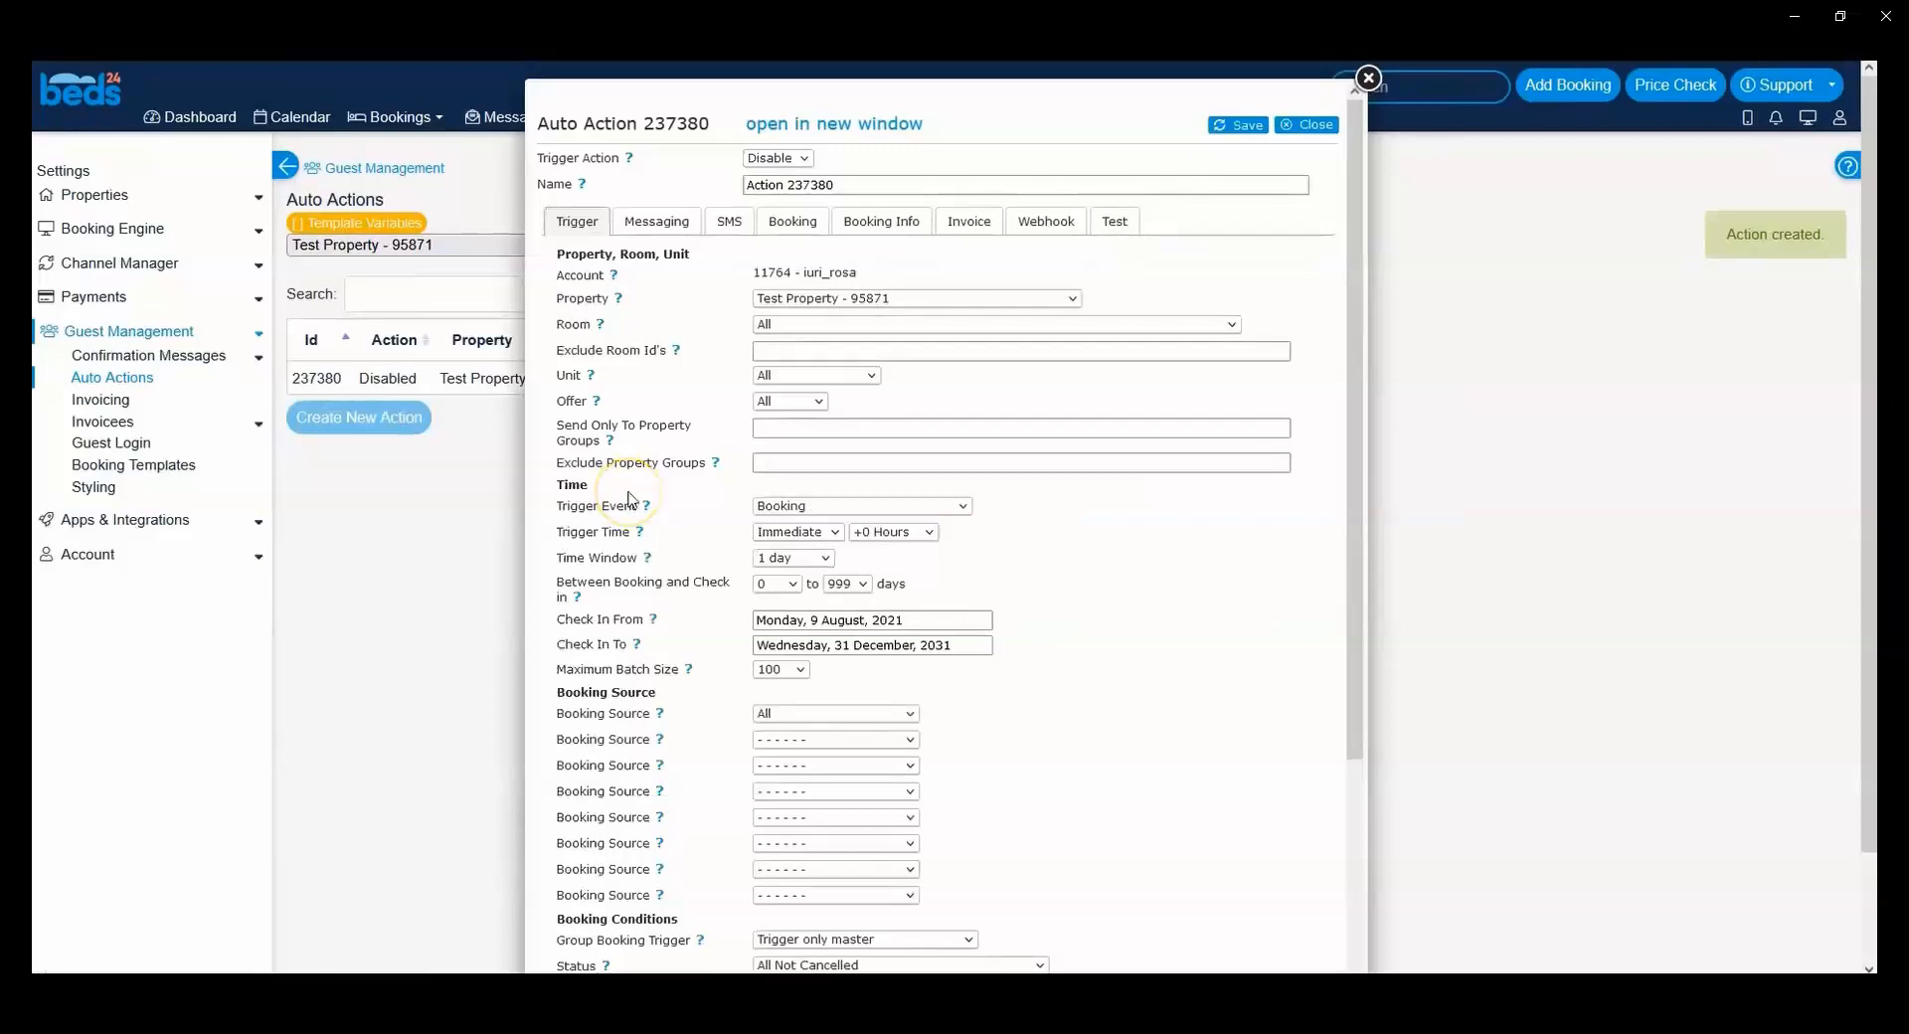
pyautogui.click(574, 485)
pyautogui.click(601, 402)
pyautogui.click(570, 507)
pyautogui.moveTo(569, 507); pyautogui.dragTo(617, 508)
pyautogui.click(774, 511)
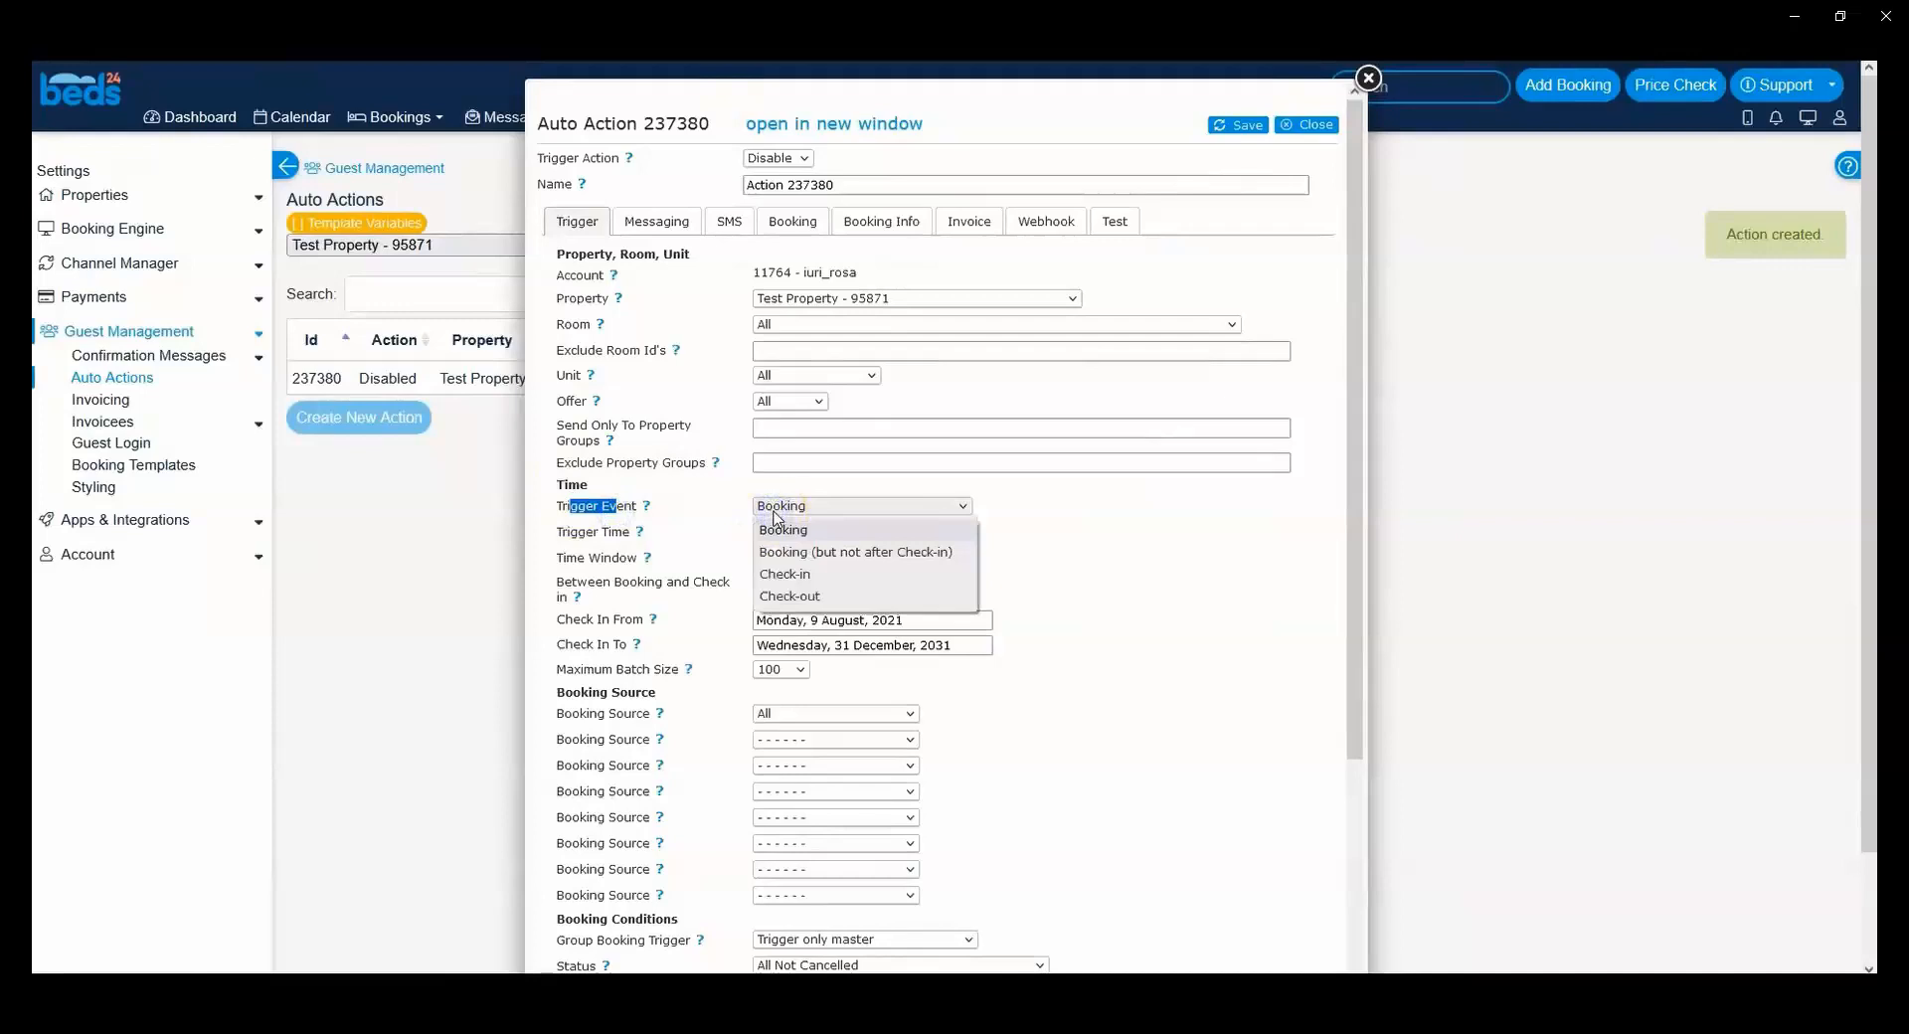
pyautogui.click(591, 547)
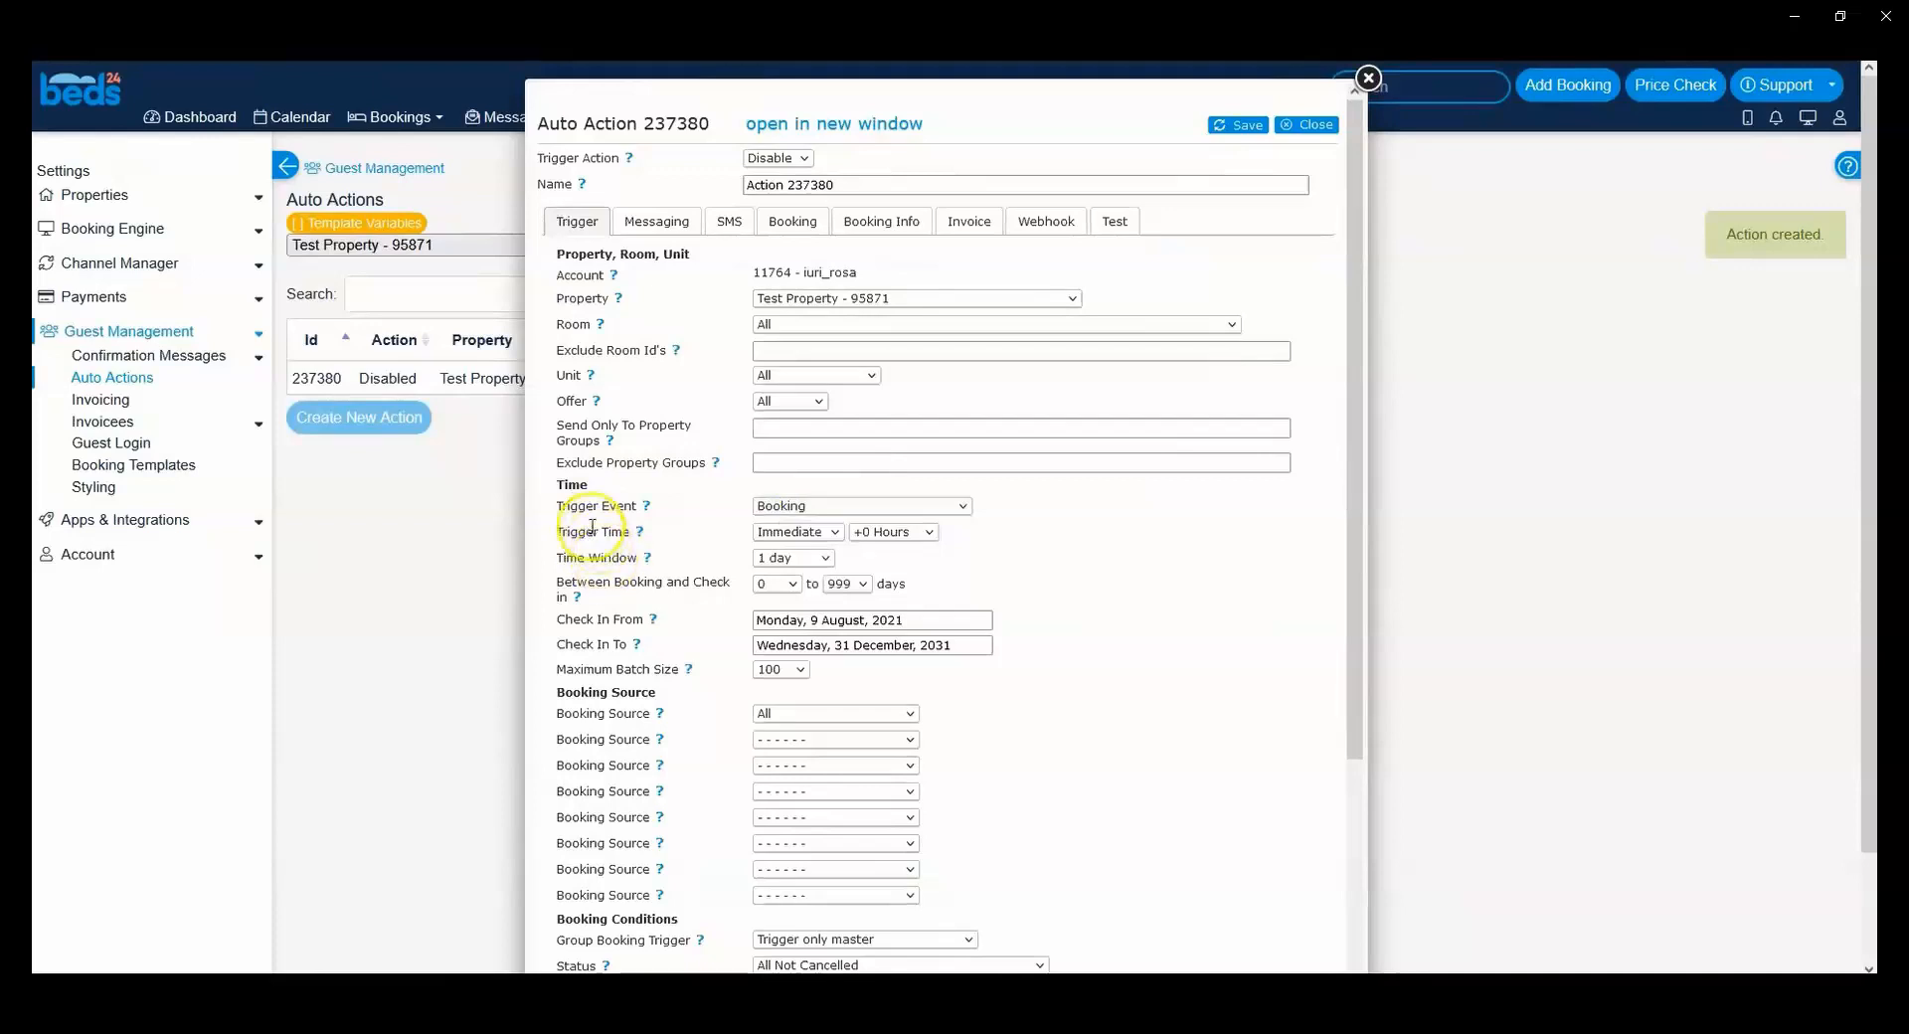
pyautogui.moveTo(570, 532); pyautogui.dragTo(607, 540)
pyautogui.moveTo(586, 507); pyautogui.dragTo(600, 507)
pyautogui.click(594, 500)
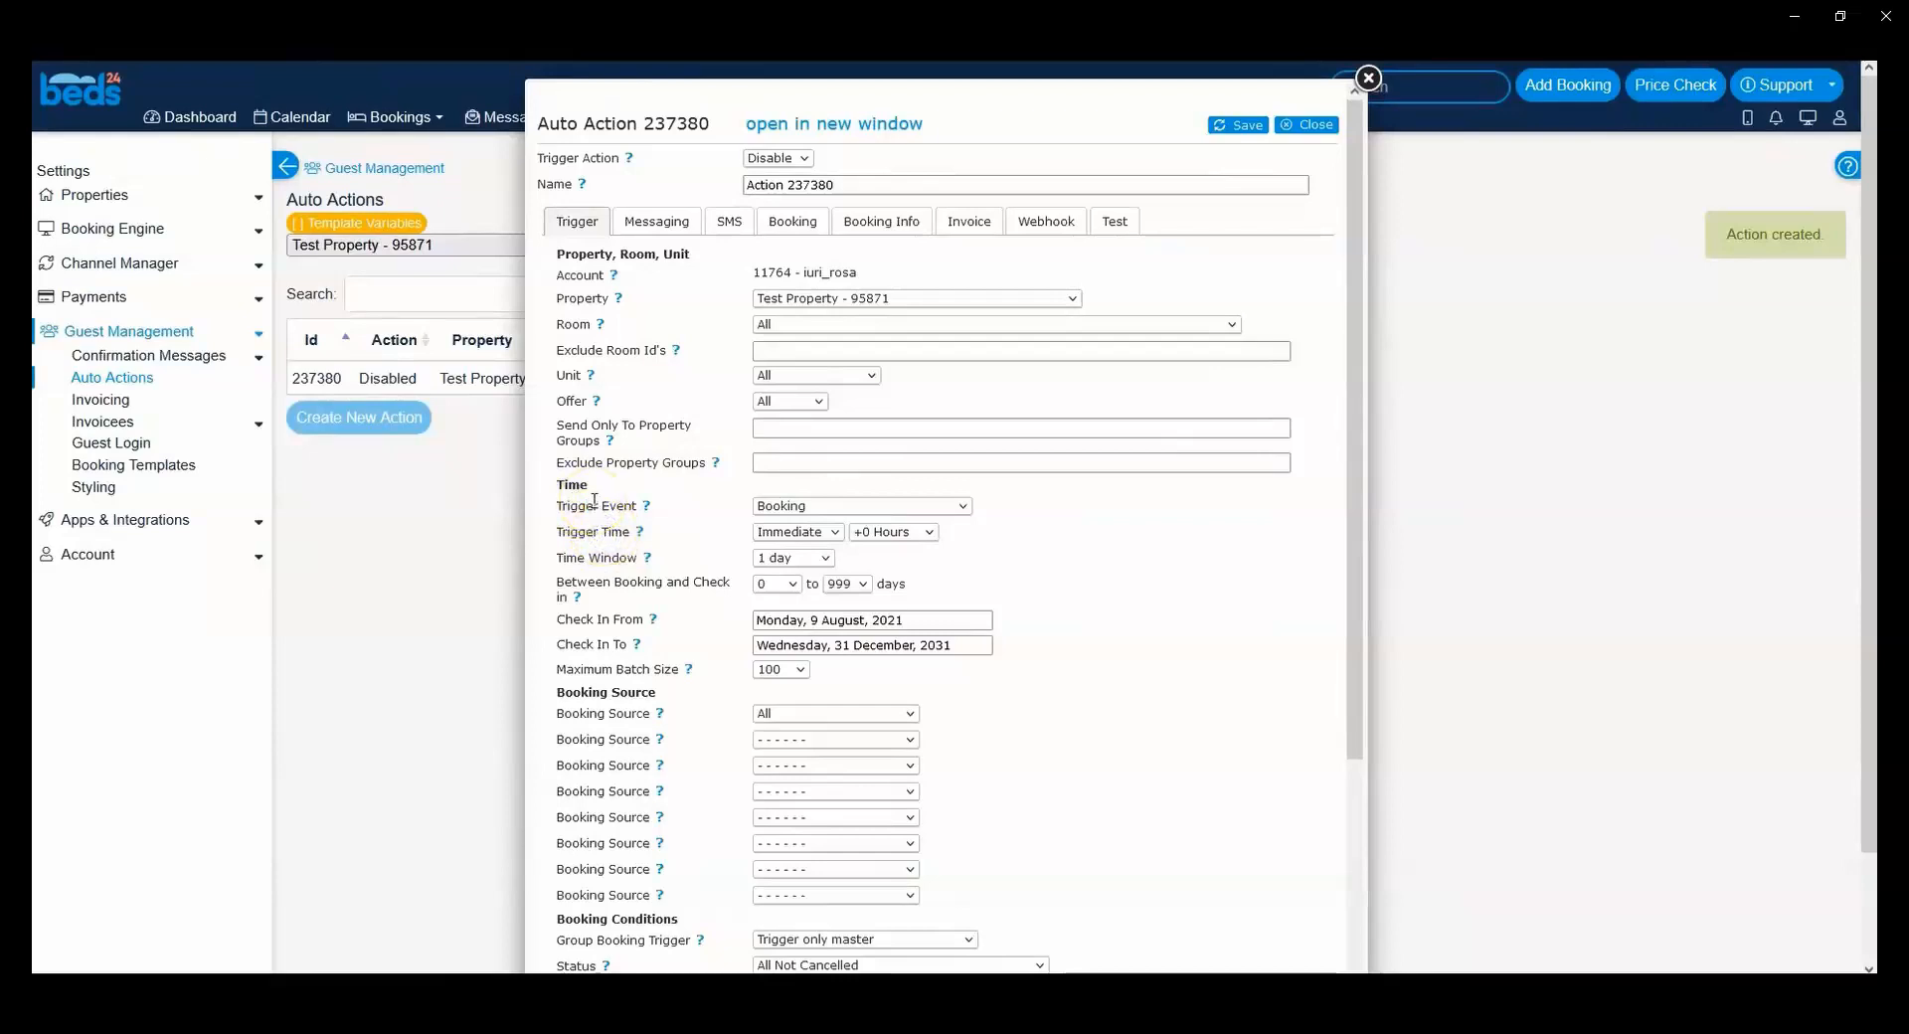
pyautogui.click(791, 533)
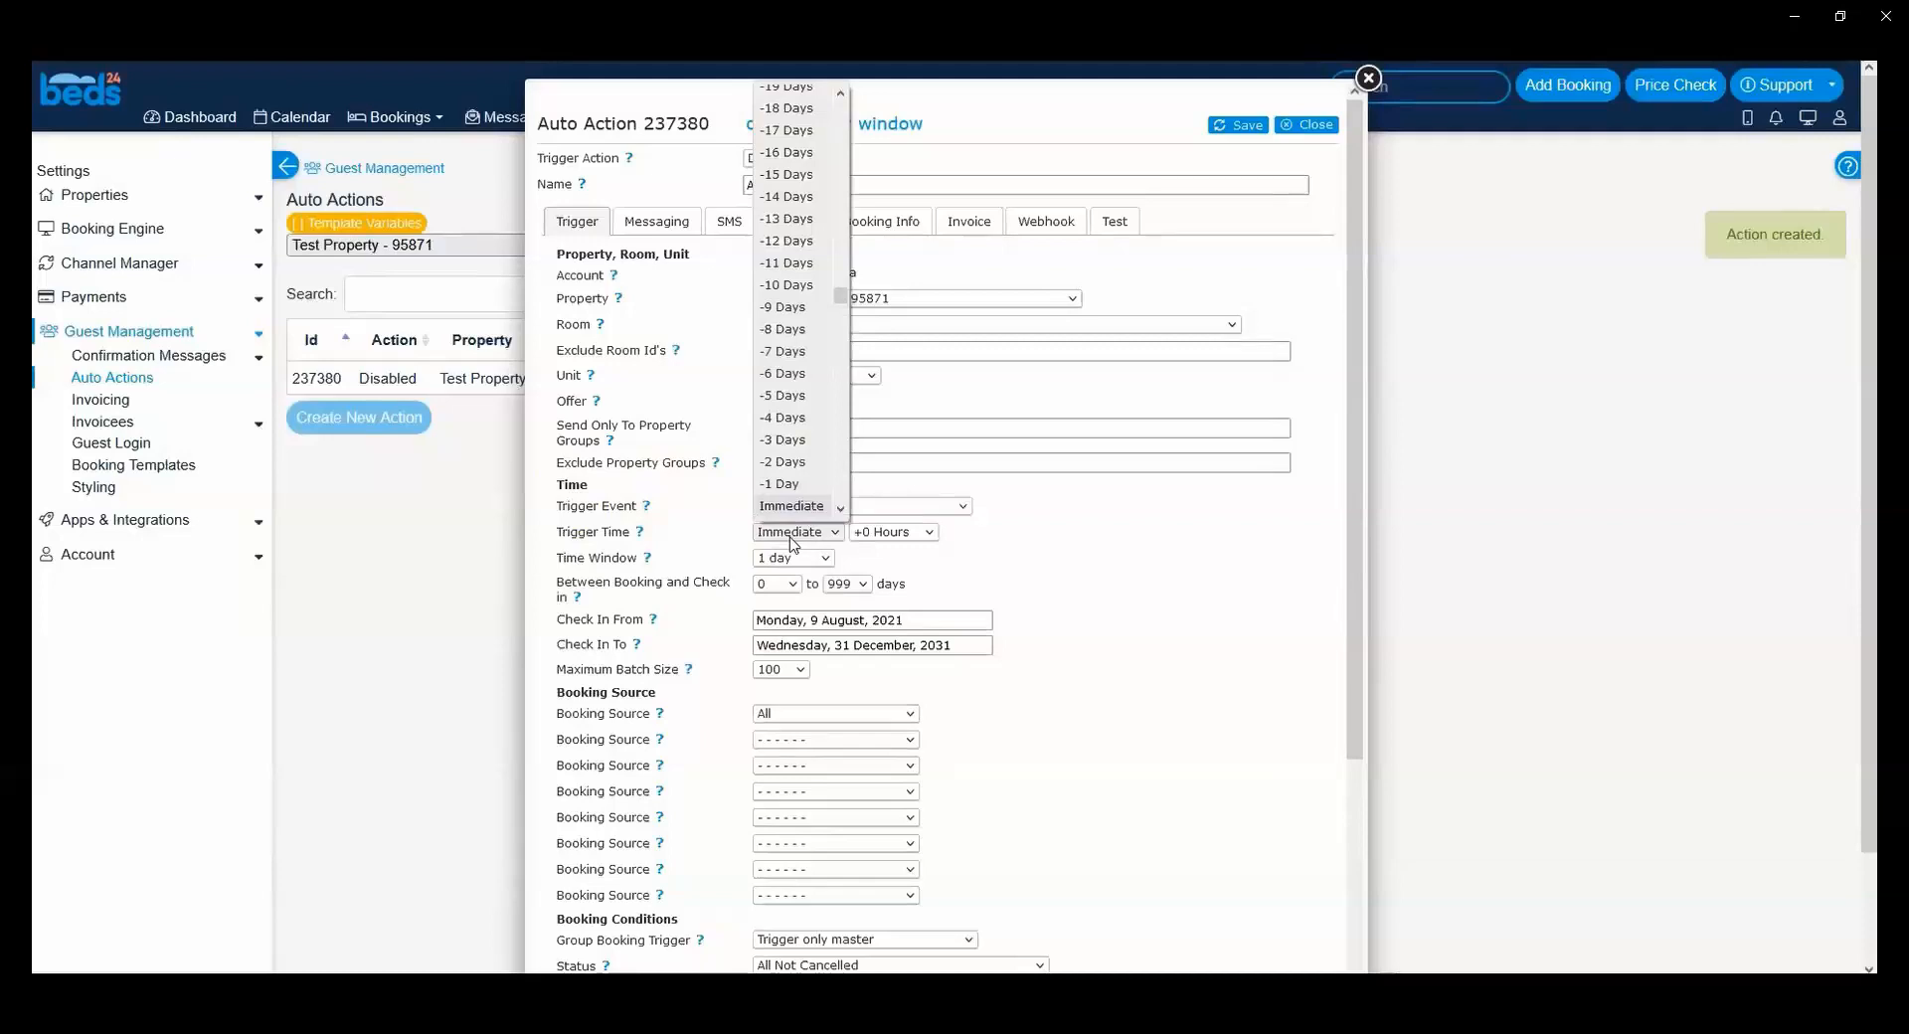
pyautogui.click(792, 537)
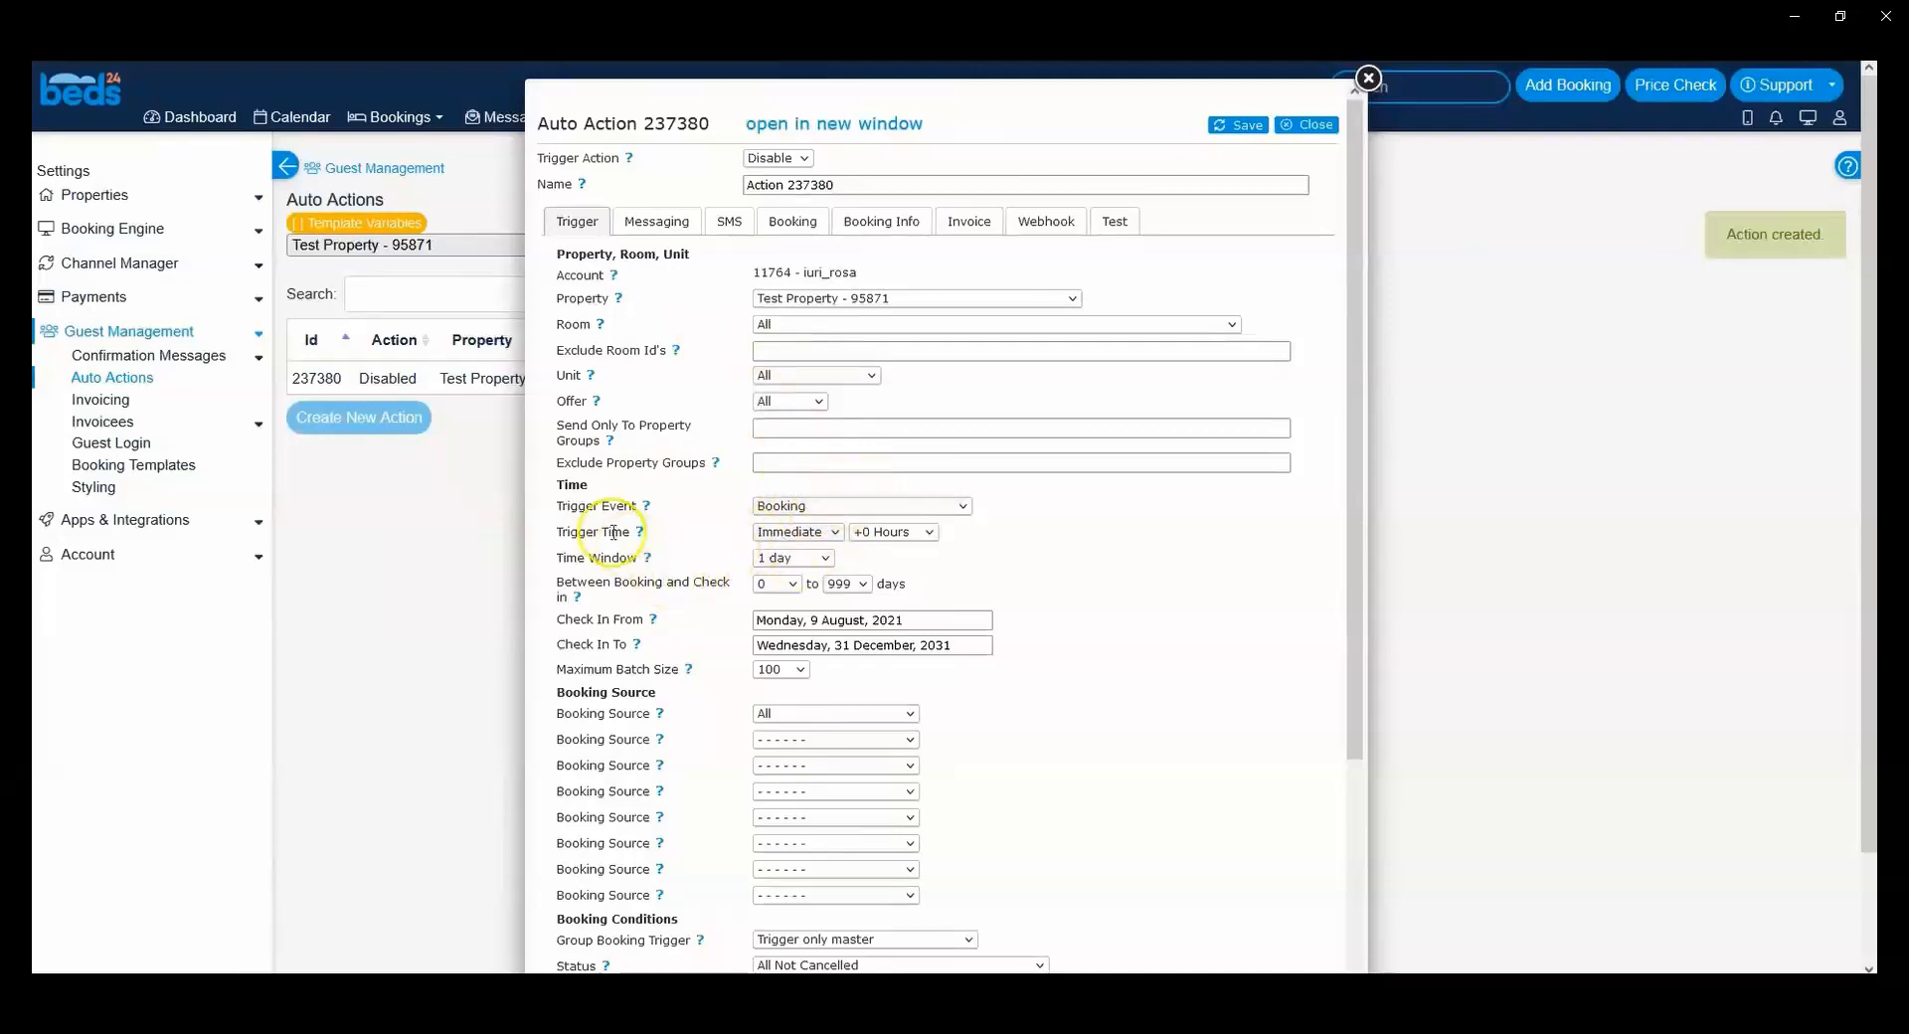
# Step: Review the Time Window, Between Booking and Check in, and Check In From/To settings of the trigger
pyautogui.moveTo(588, 558); pyautogui.dragTo(609, 557)
pyautogui.click(264, 216)
pyautogui.scroll(-1, 527, 487)
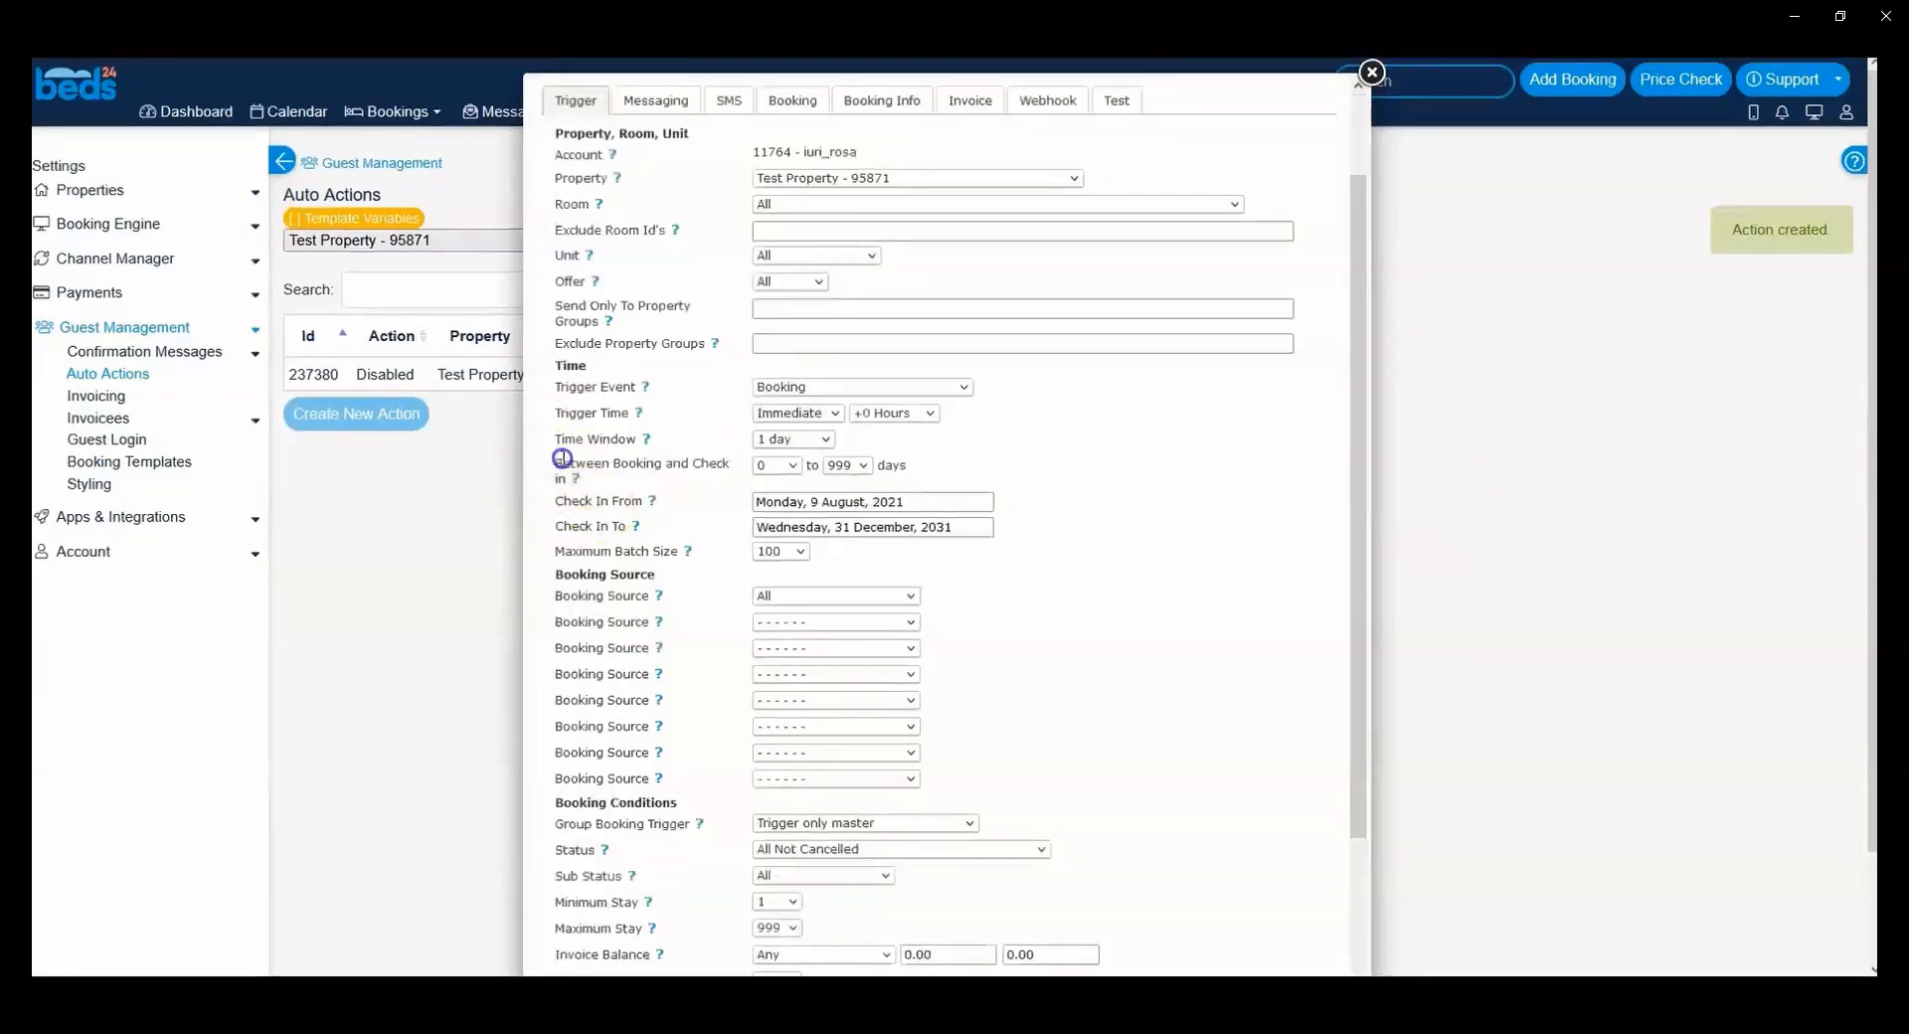
pyautogui.moveTo(562, 458); pyautogui.dragTo(593, 484)
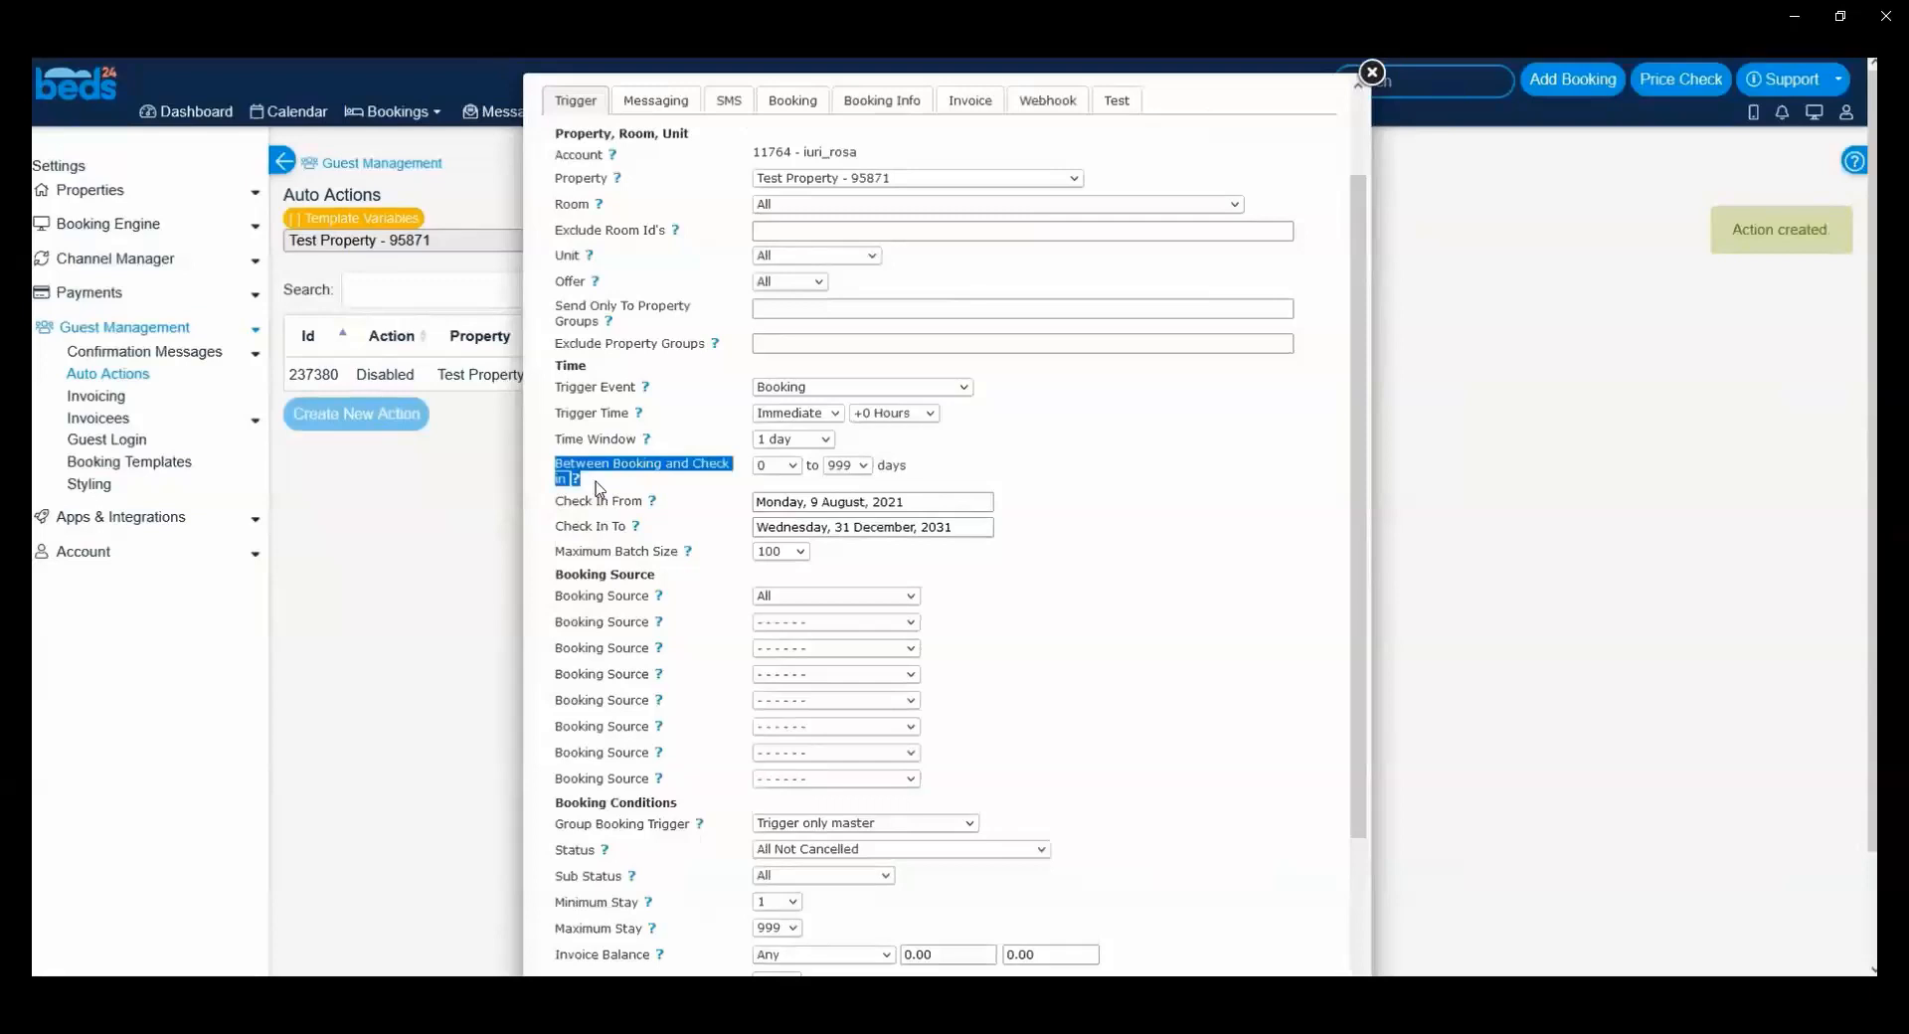
pyautogui.click(586, 501)
pyautogui.moveTo(564, 501); pyautogui.dragTo(617, 501)
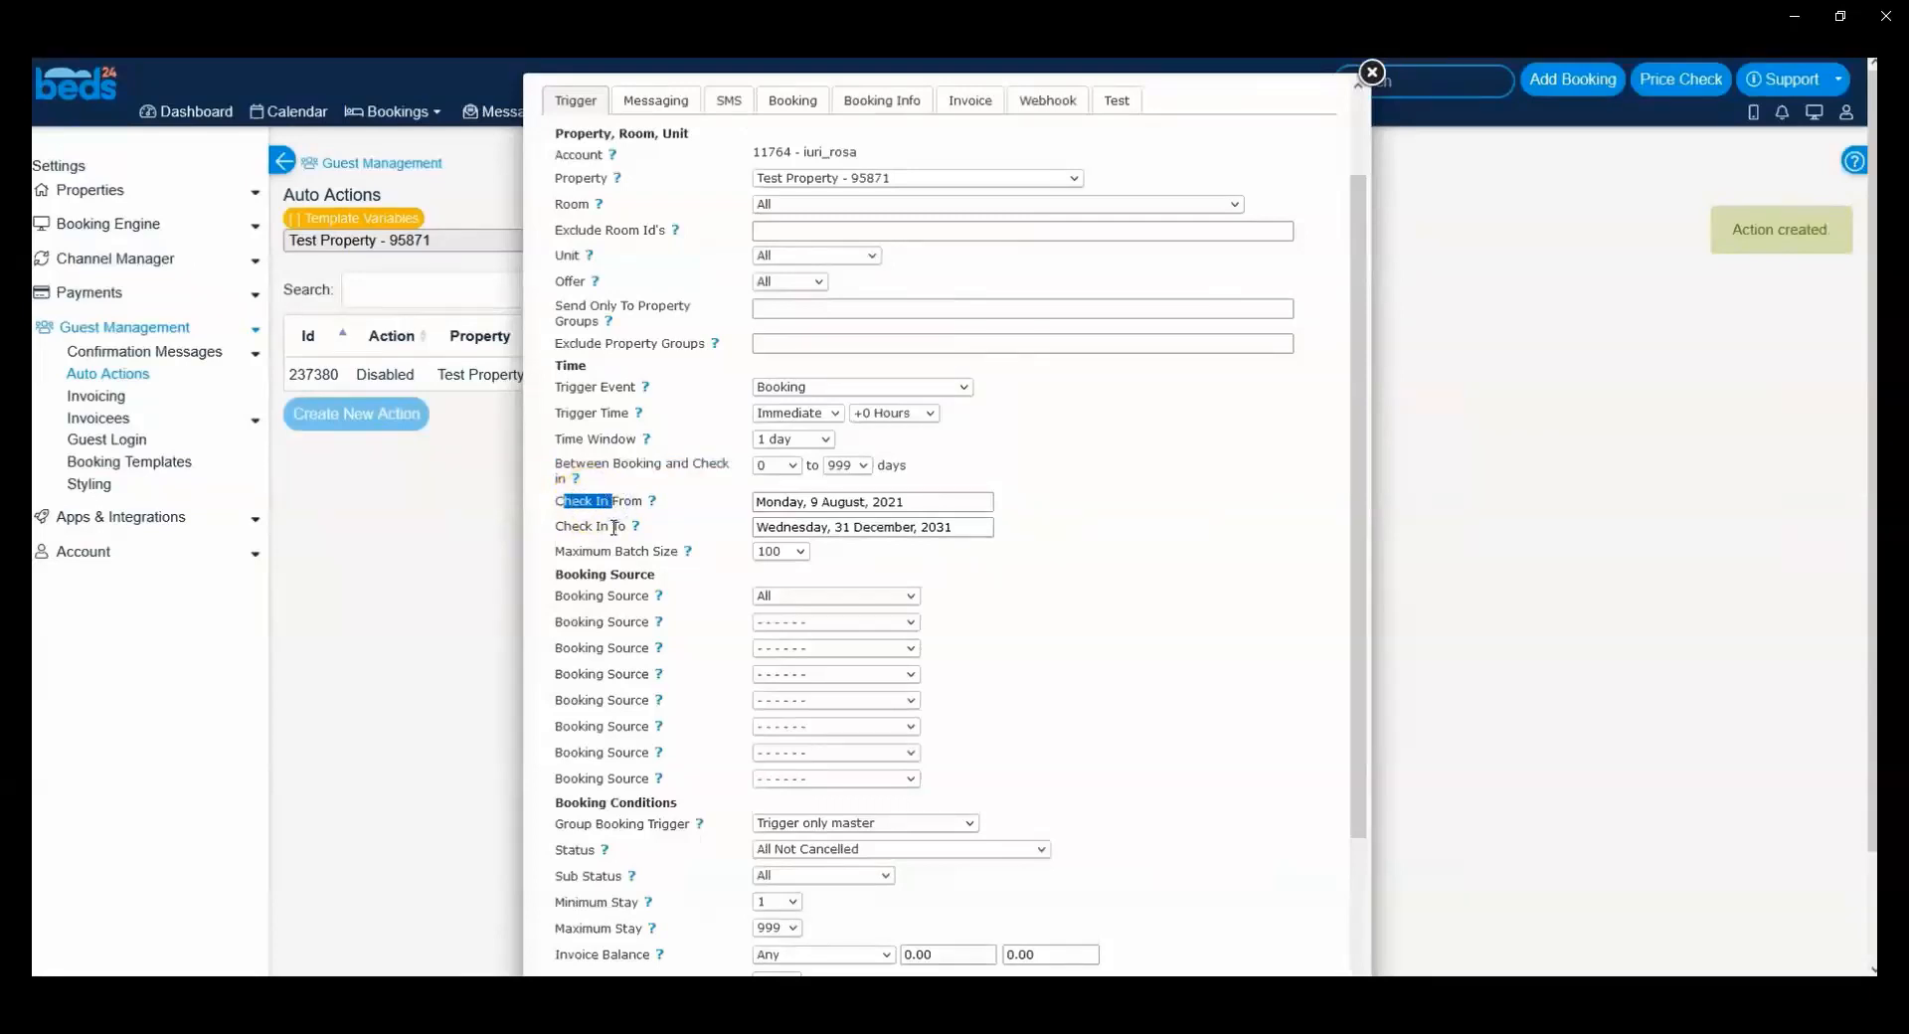
pyautogui.click(756, 500)
# Step: Limit the trigger's booking sources to Booking.com, Airbnb and Expedia in the first three Booking Source fields
pyautogui.scroll(-3, 795, 533)
pyautogui.moveTo(563, 342); pyautogui.dragTo(656, 348)
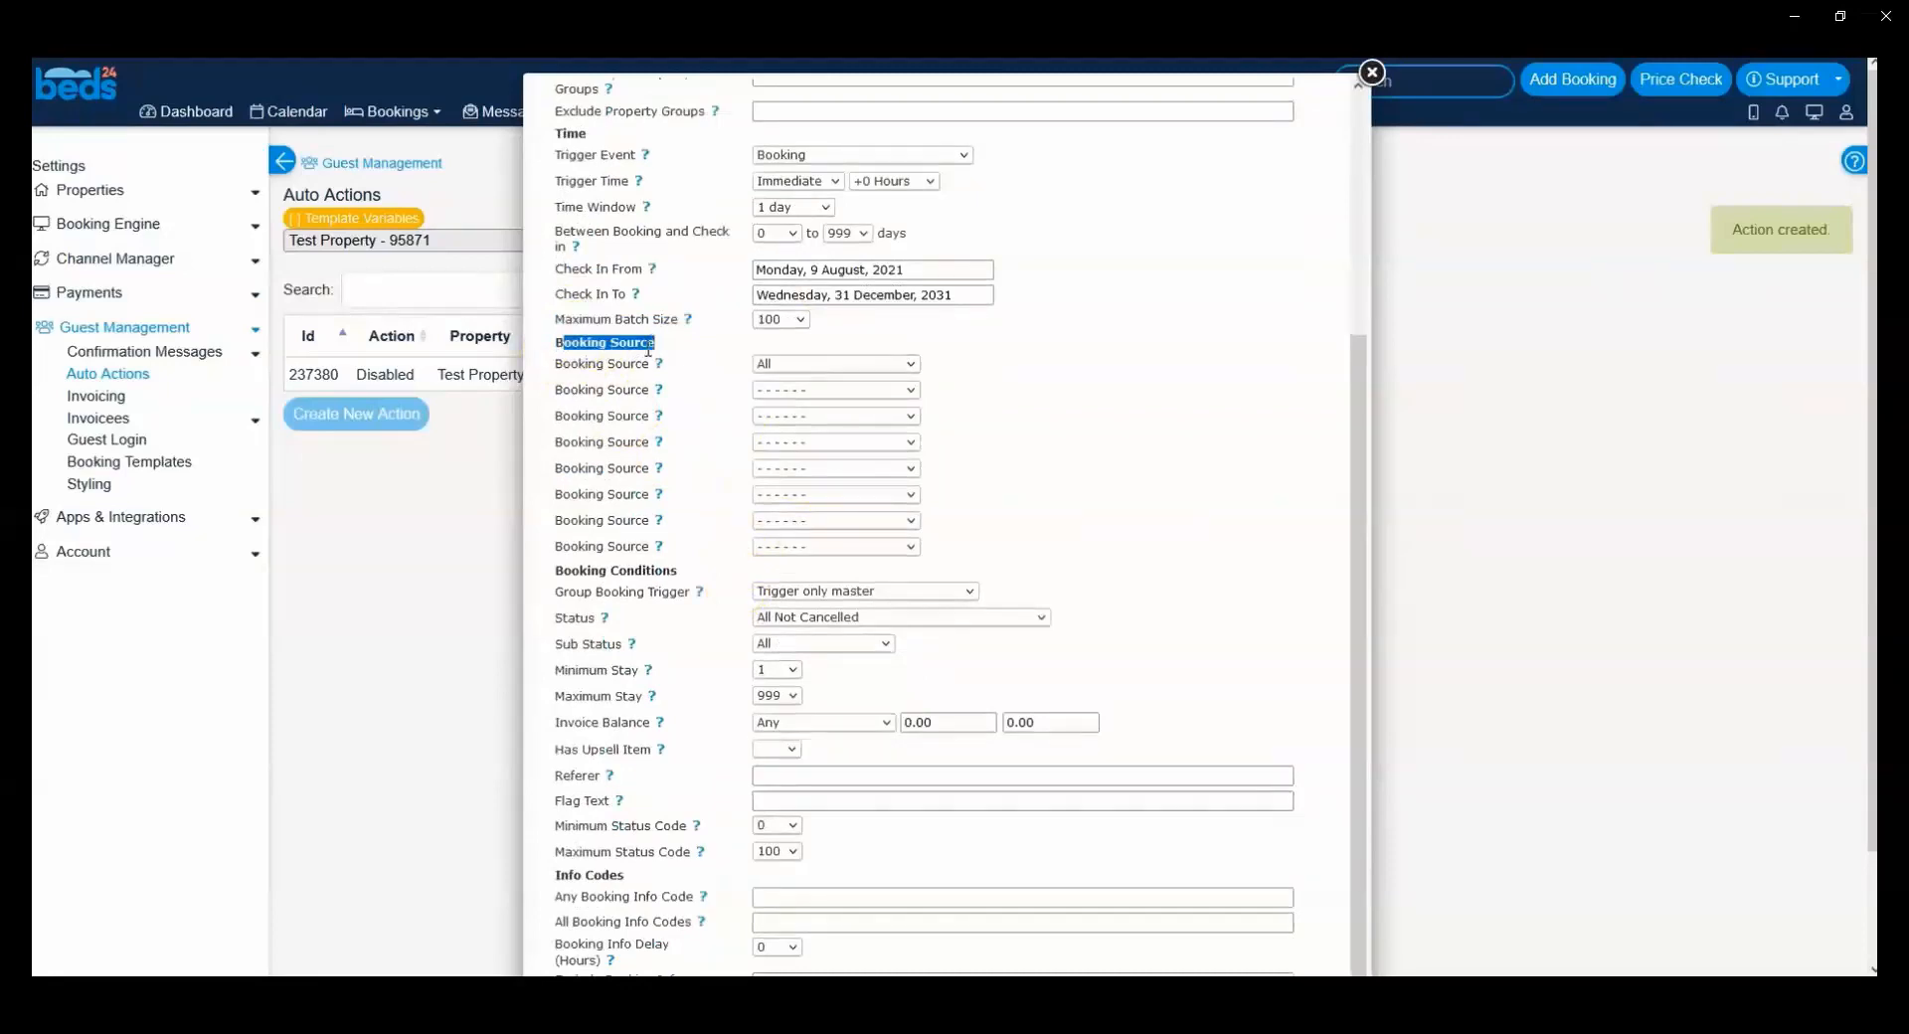
pyautogui.click(762, 366)
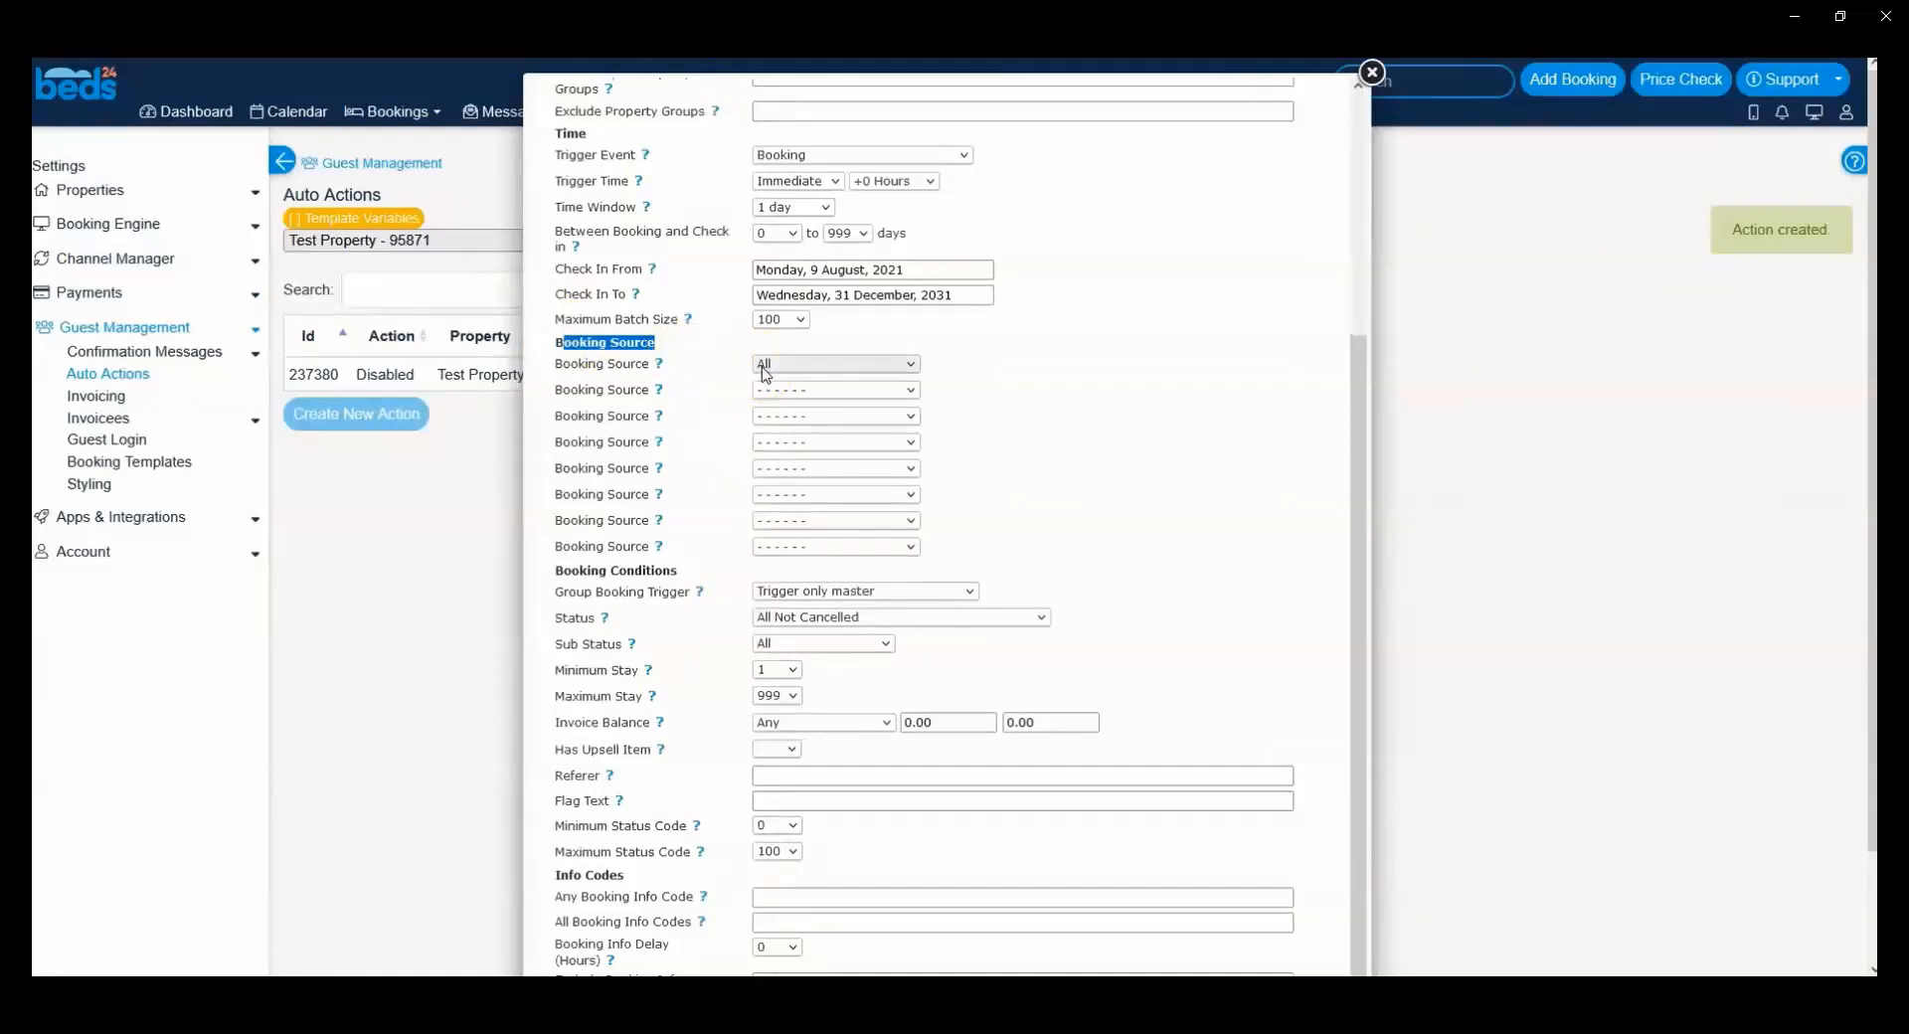
pyautogui.click(672, 348)
pyautogui.click(785, 366)
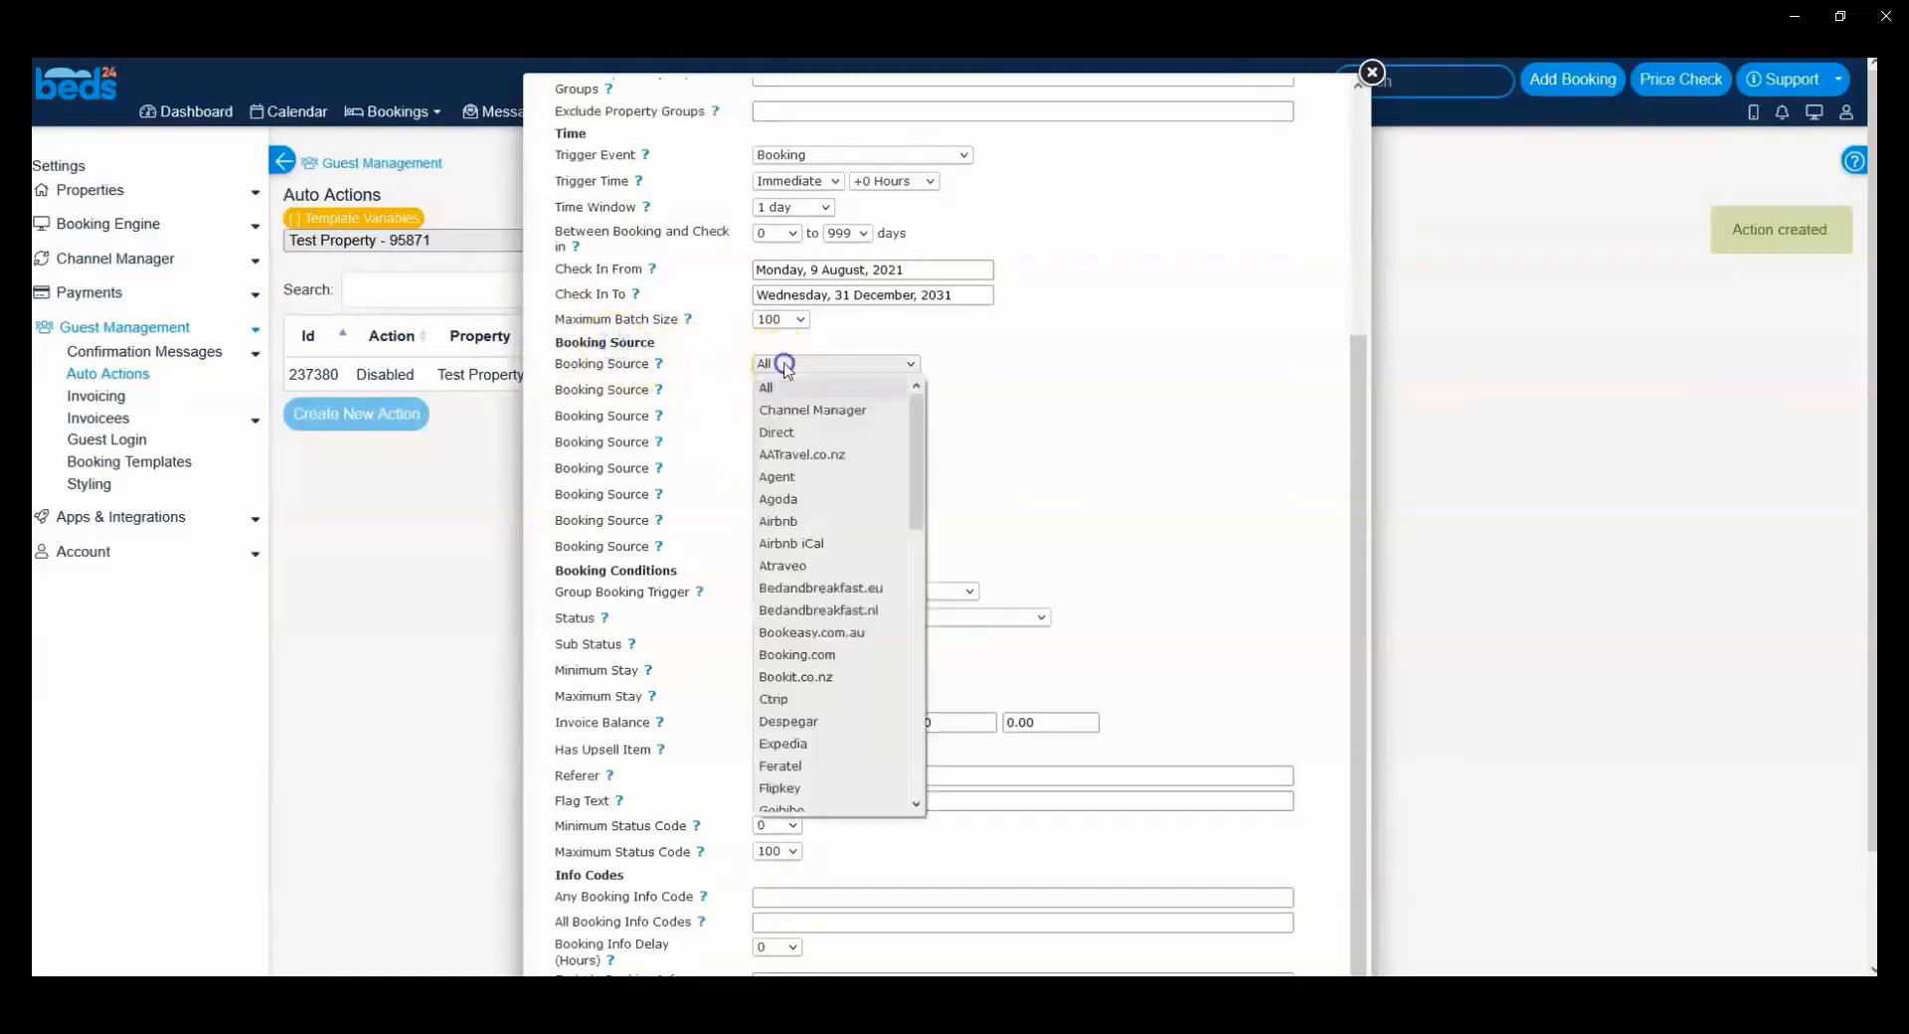
pyautogui.click(820, 659)
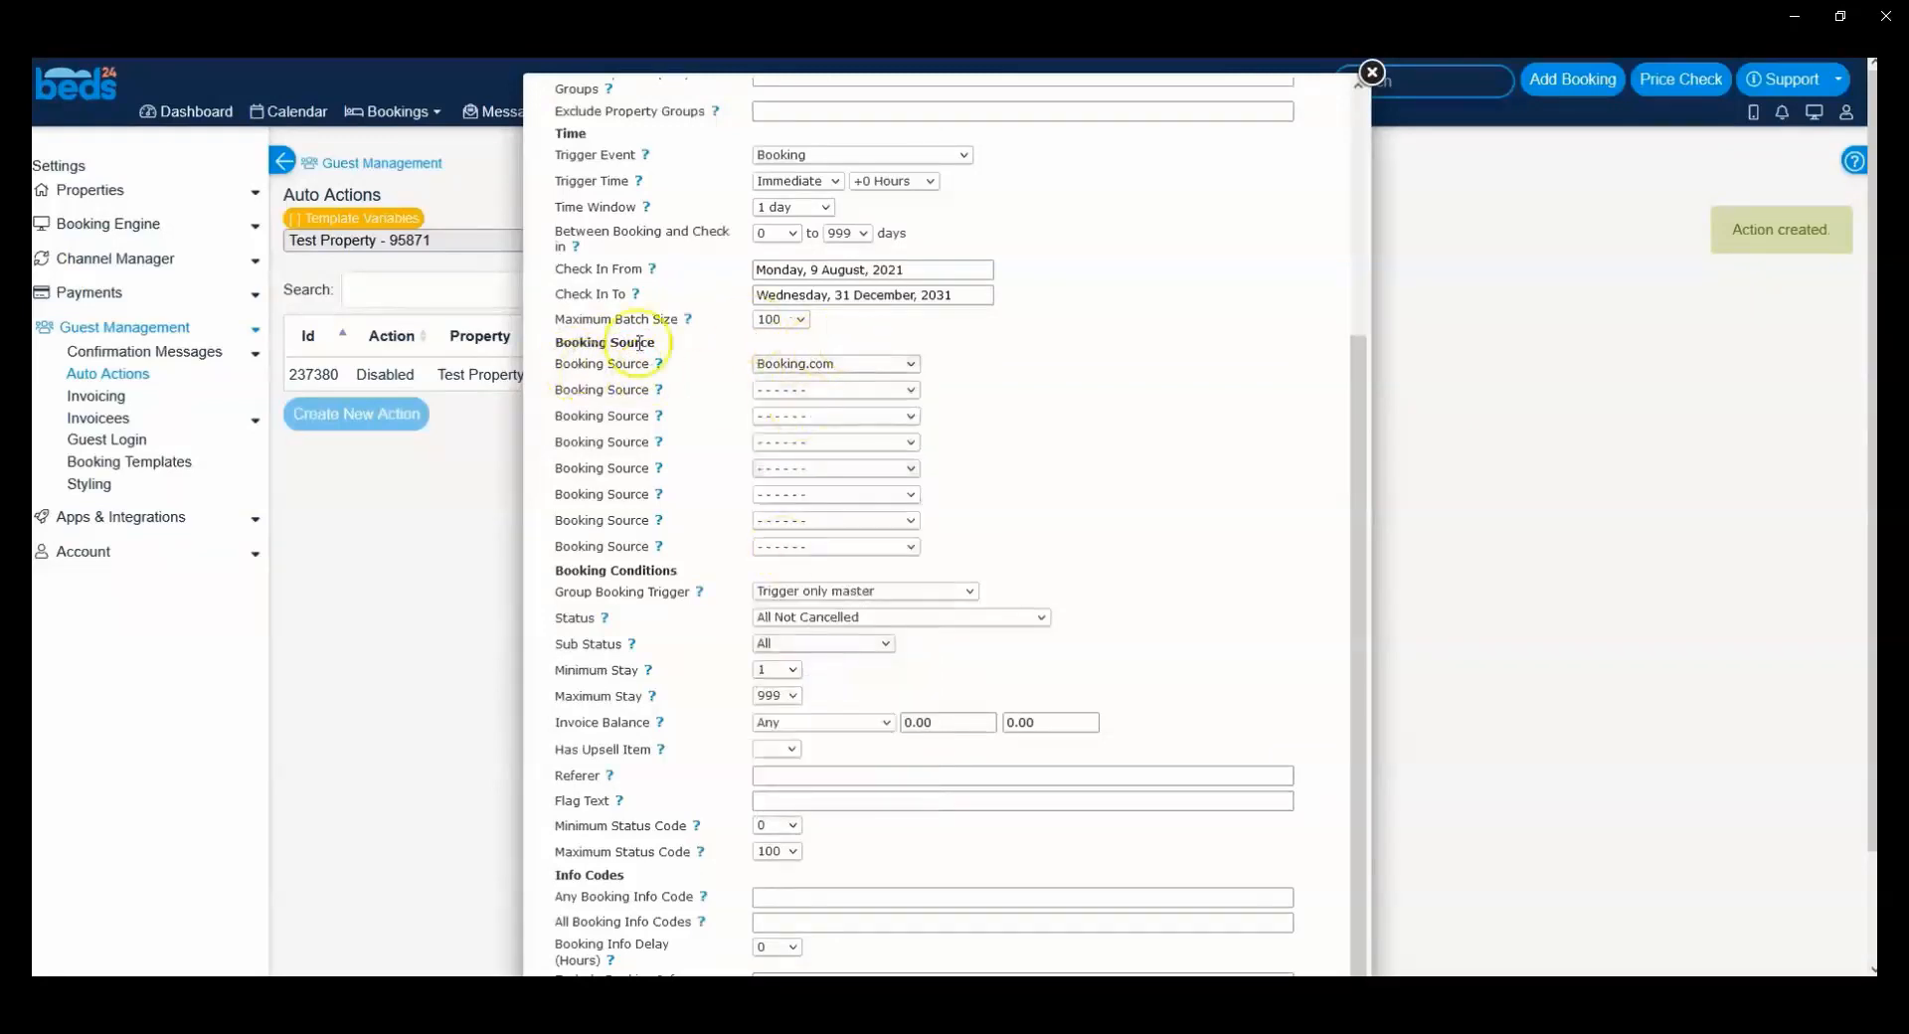
pyautogui.click(786, 389)
pyautogui.click(785, 502)
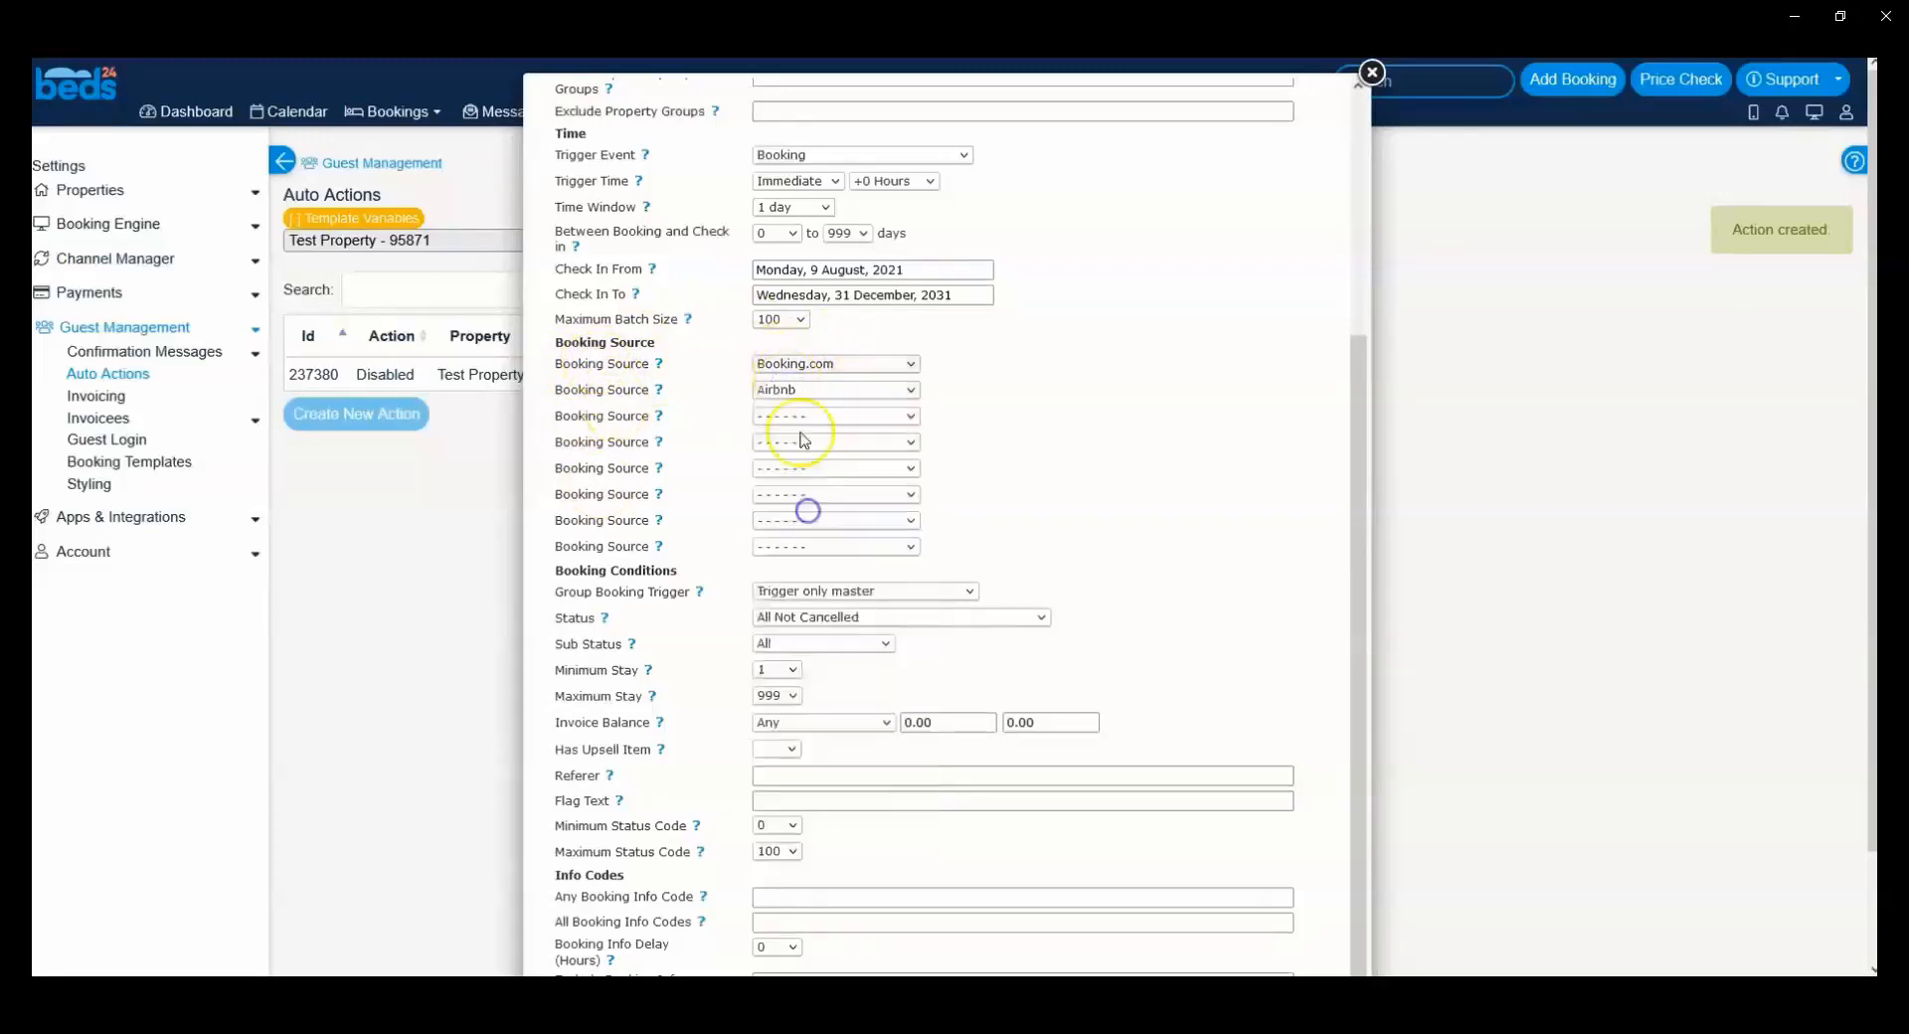
pyautogui.click(800, 415)
pyautogui.click(810, 759)
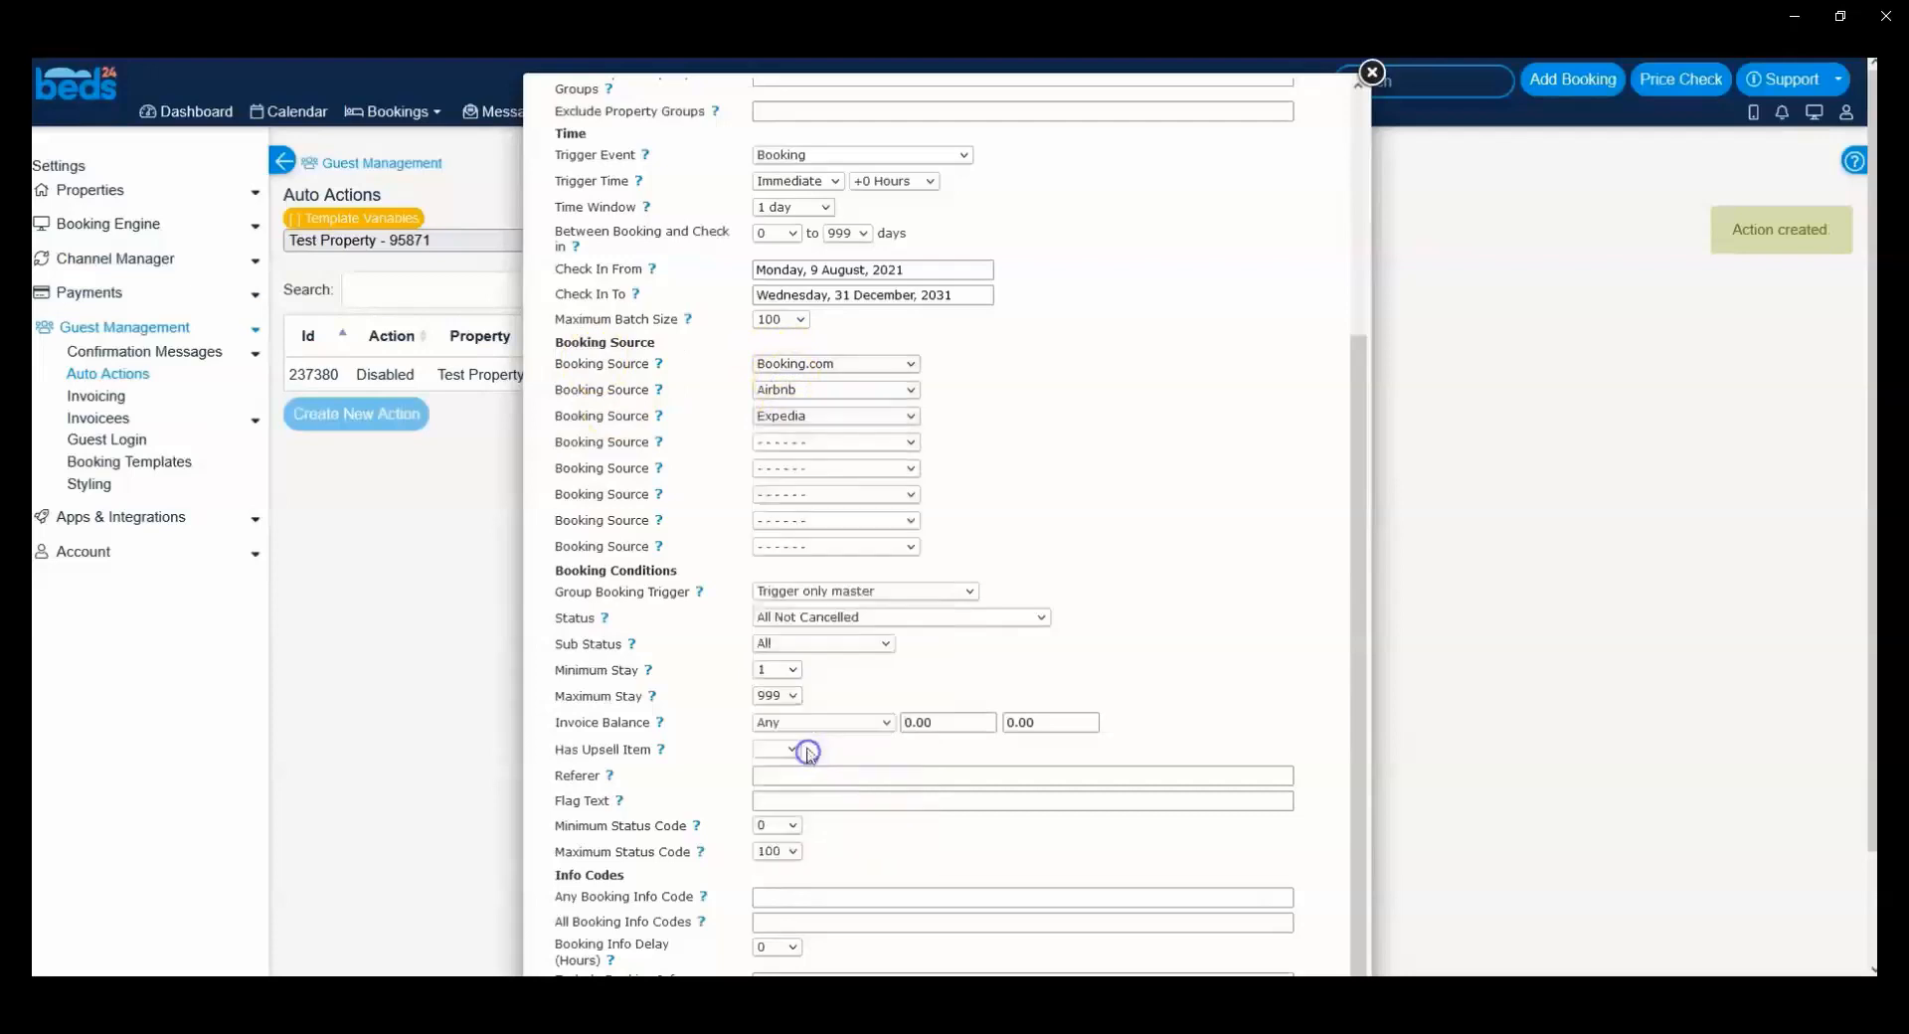
pyautogui.scroll(1, 626, 497)
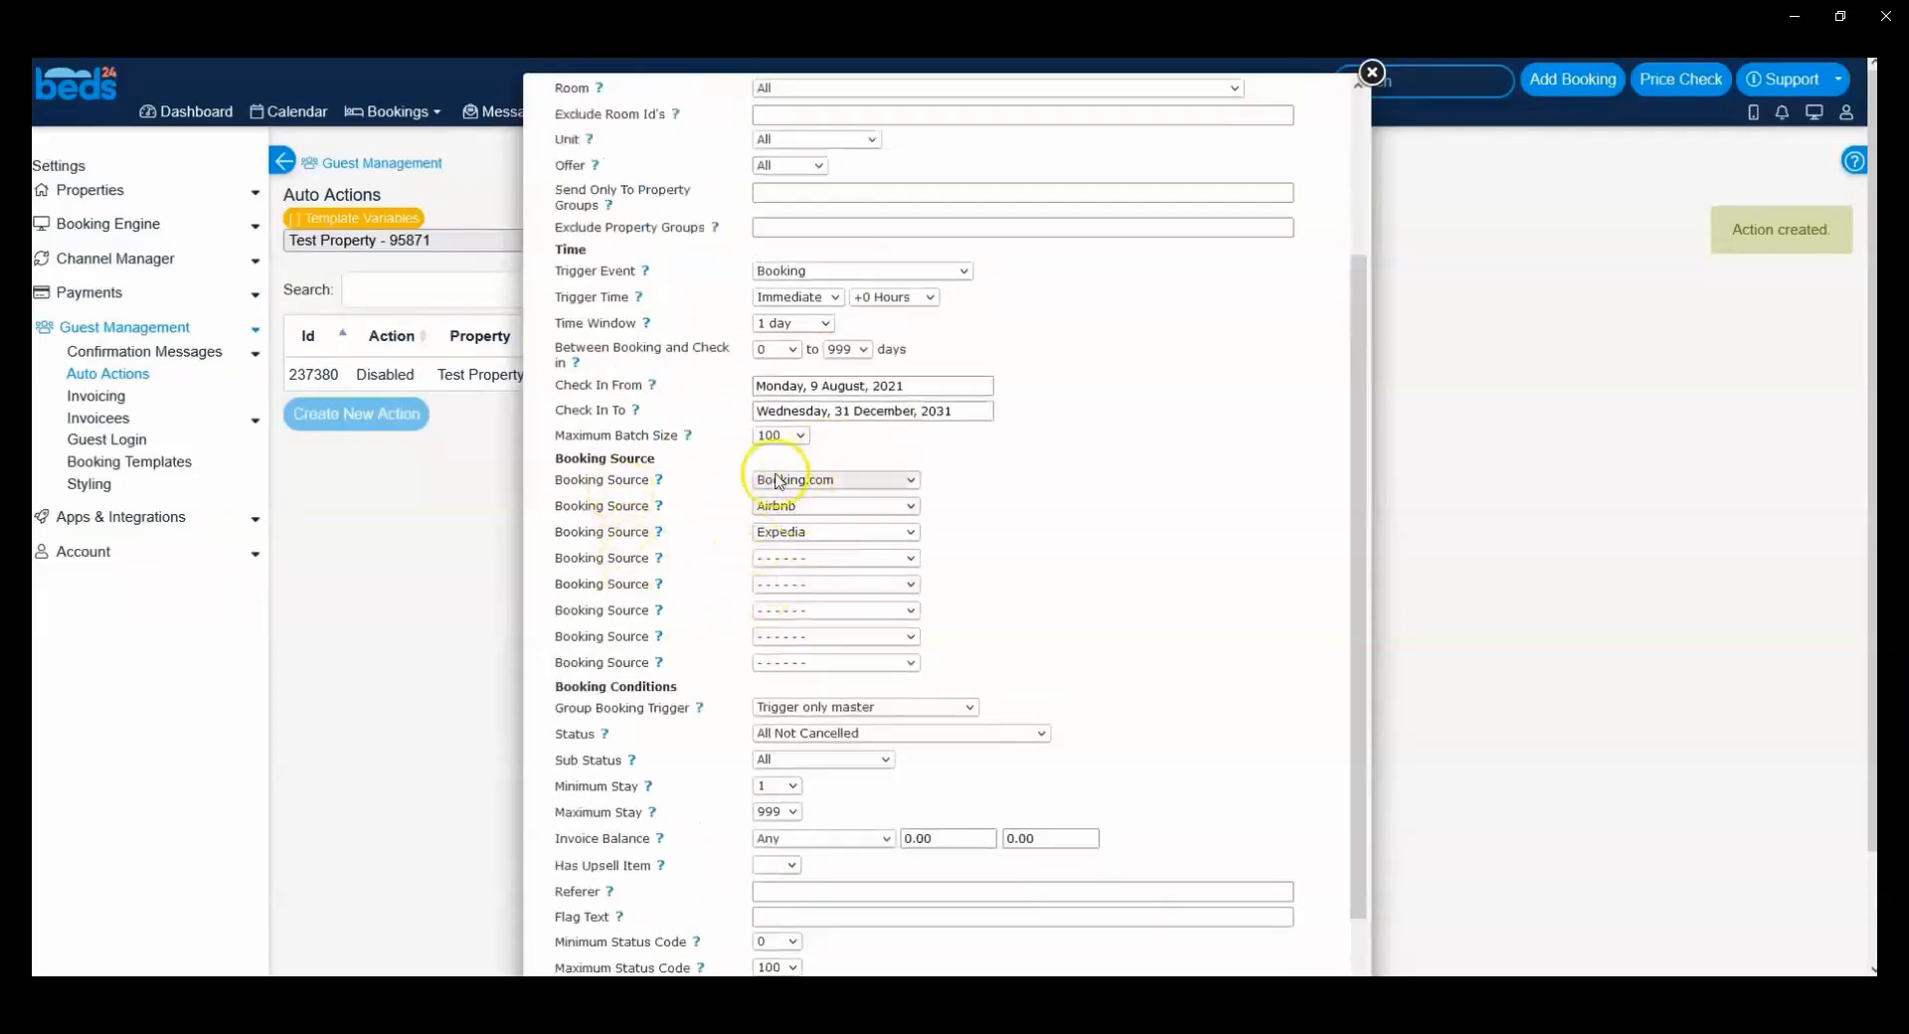
# Step: Examine the Group Booking Trigger options under Booking Conditions and read the help text explaining them
pyautogui.scroll(-5, 766, 482)
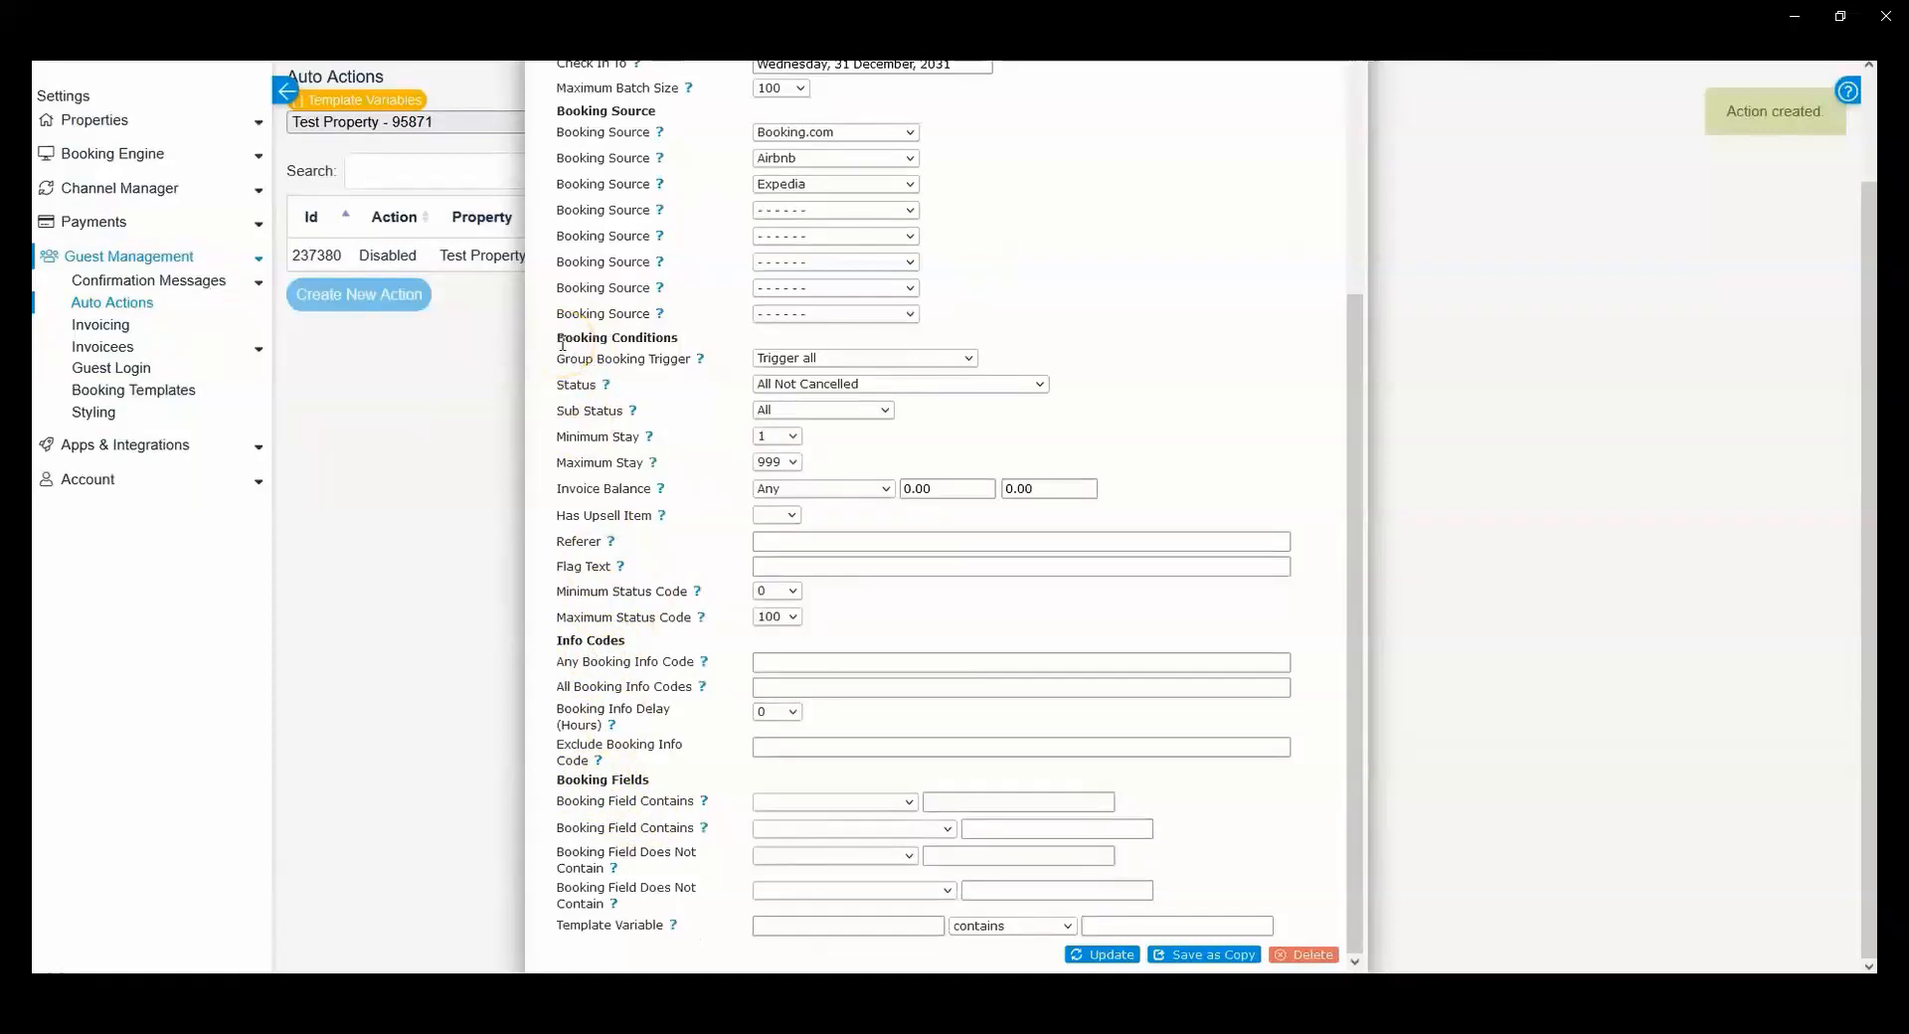
pyautogui.moveTo(557, 360)
pyautogui.mouseDown()
pyautogui.moveTo(605, 343)
pyautogui.moveTo(676, 358)
pyautogui.moveTo(562, 362)
pyautogui.mouseUp()
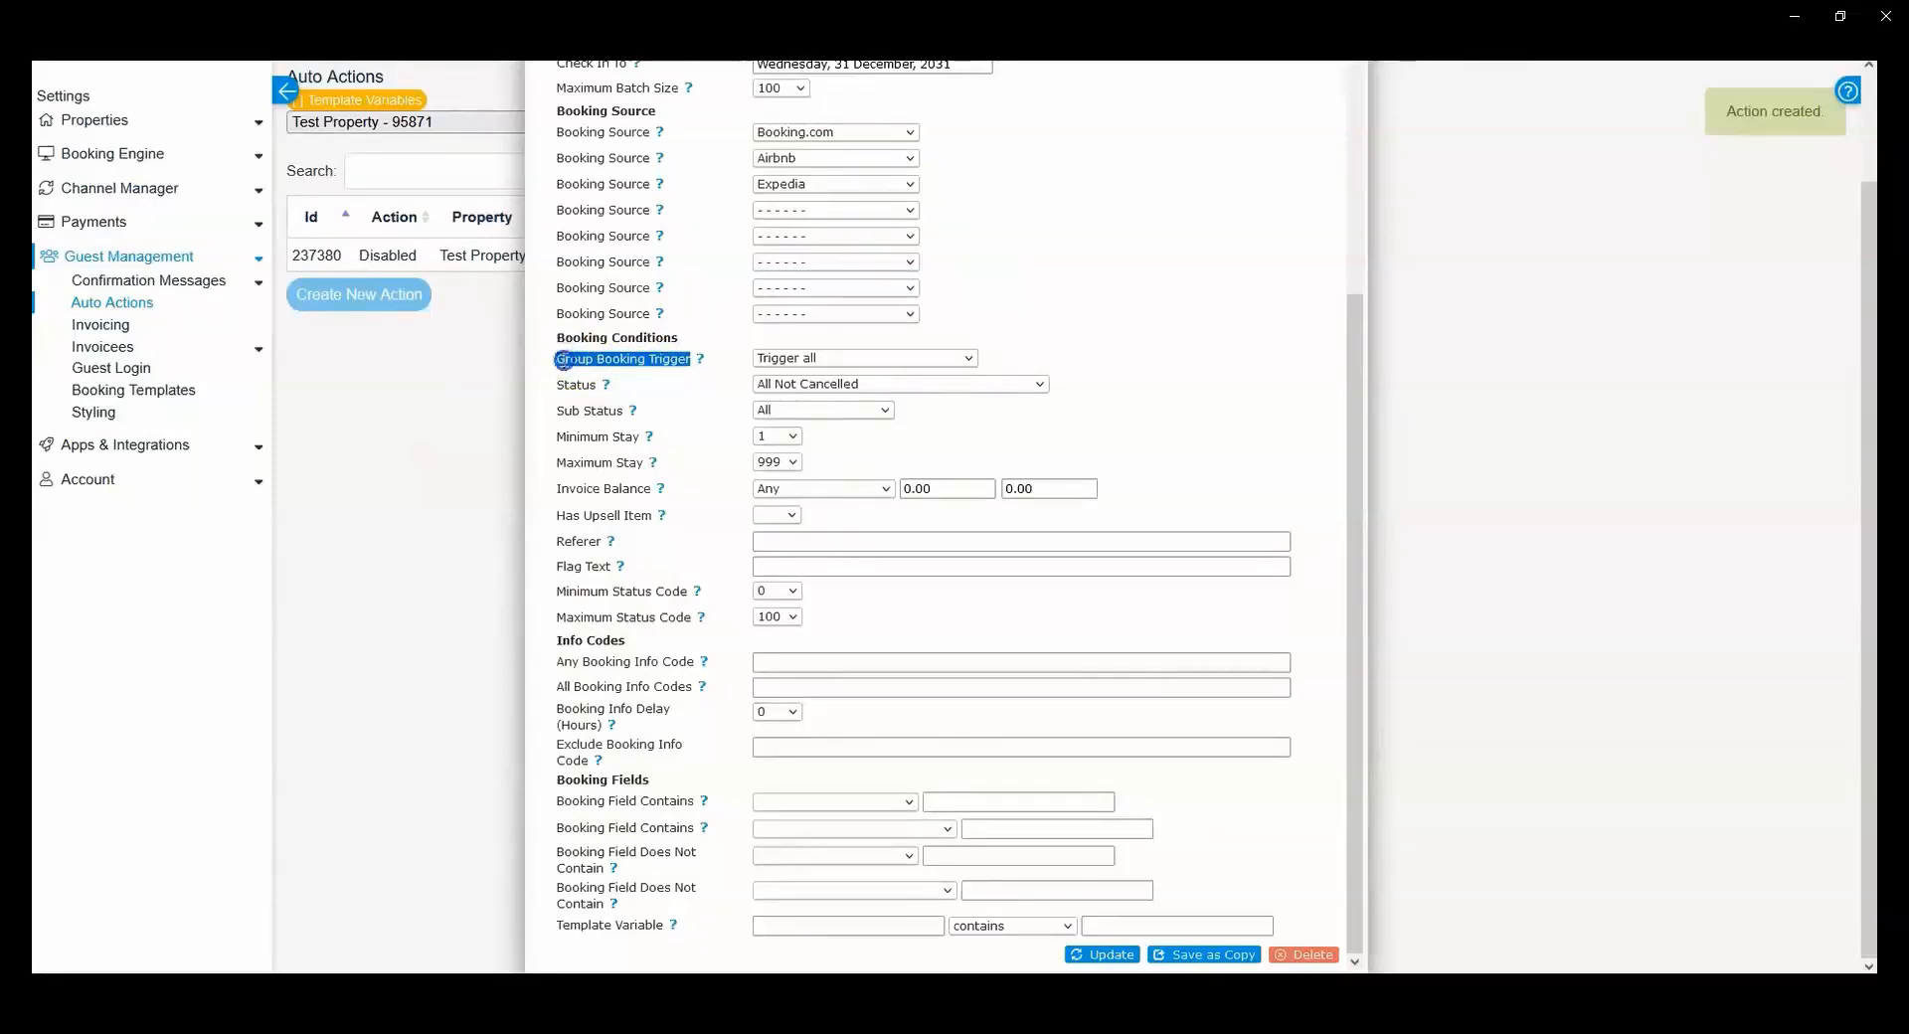
pyautogui.click(565, 362)
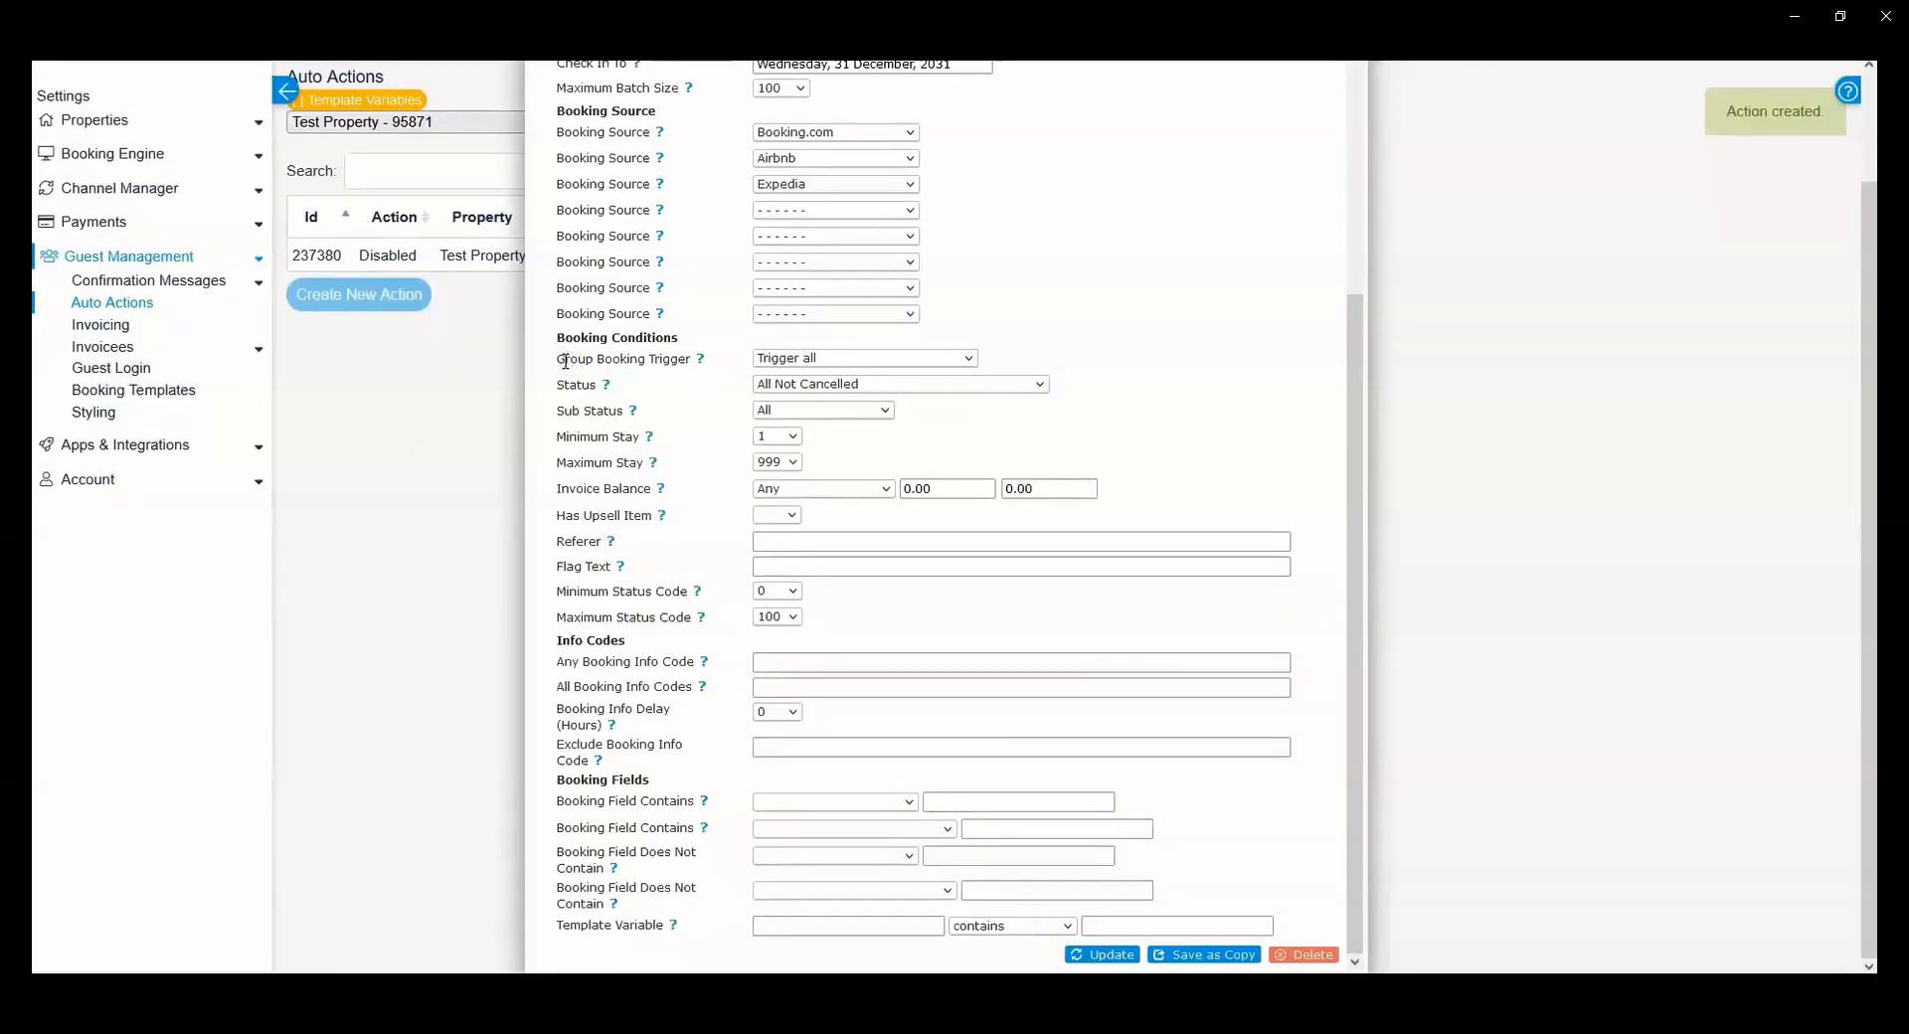
pyautogui.click(836, 361)
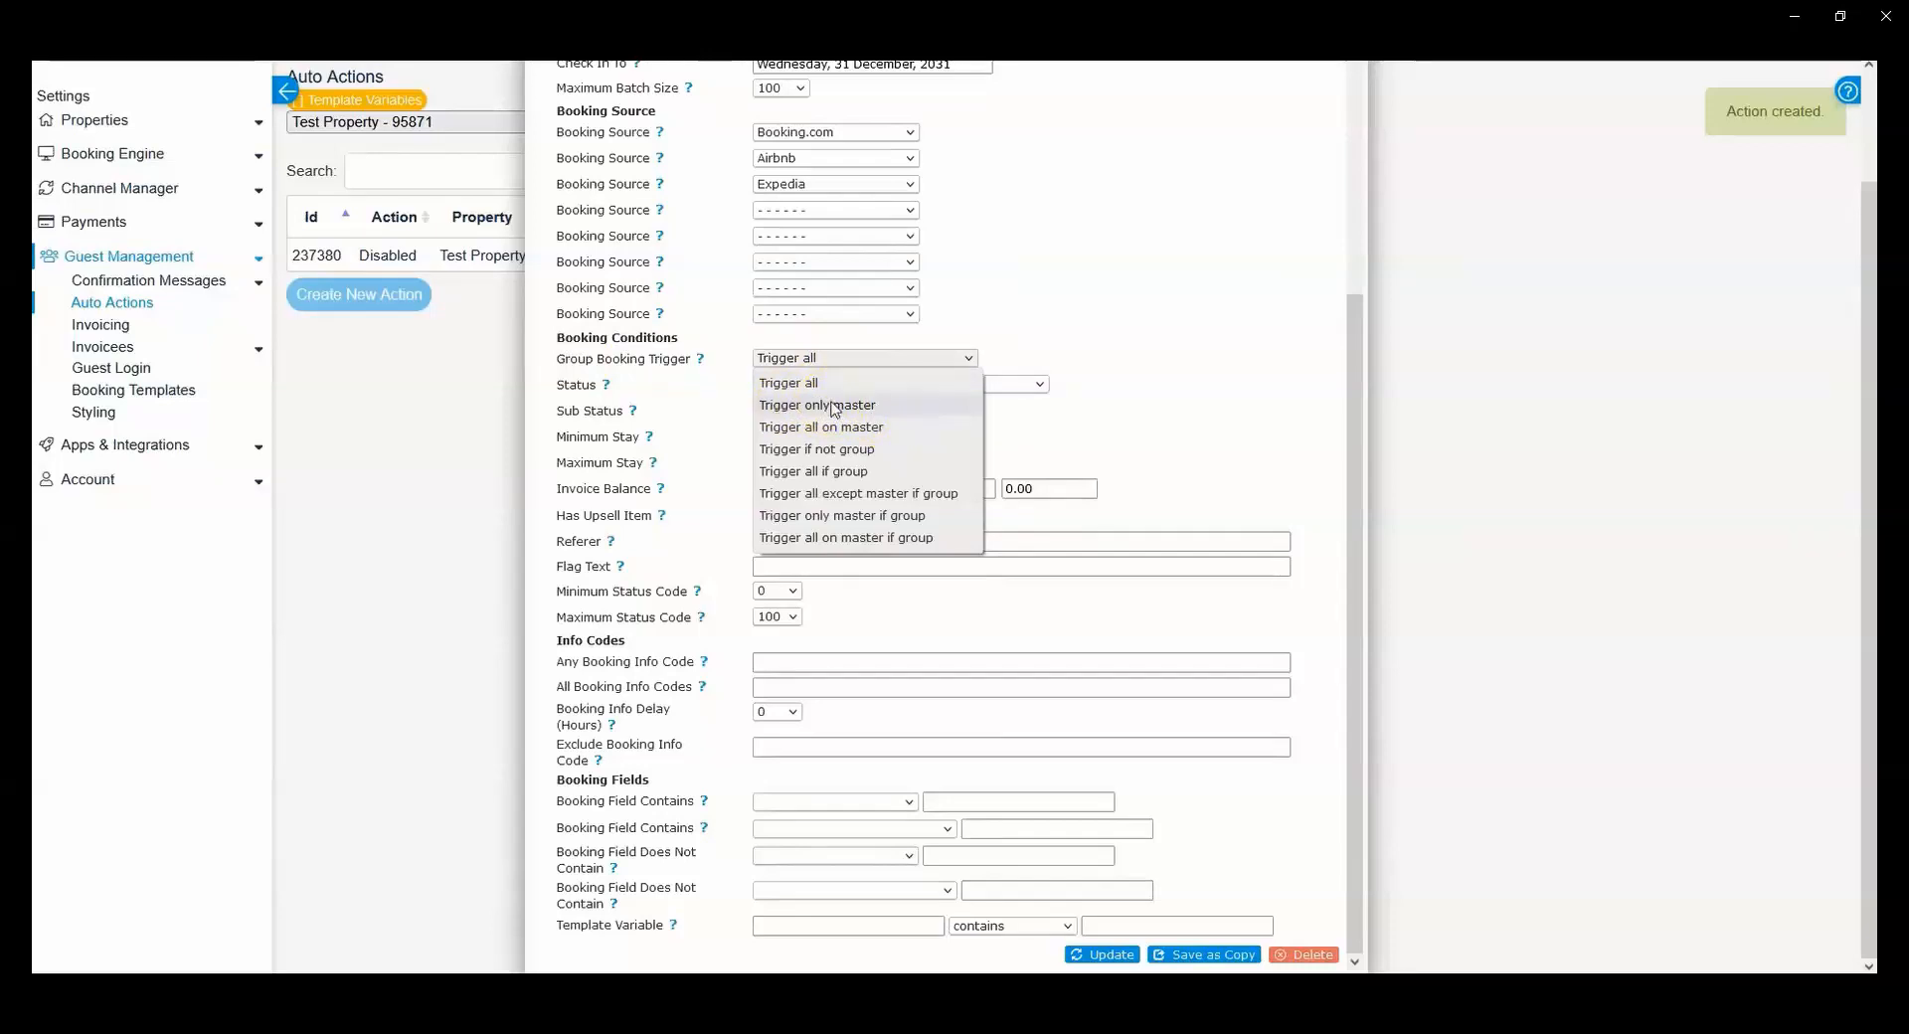
pyautogui.click(726, 408)
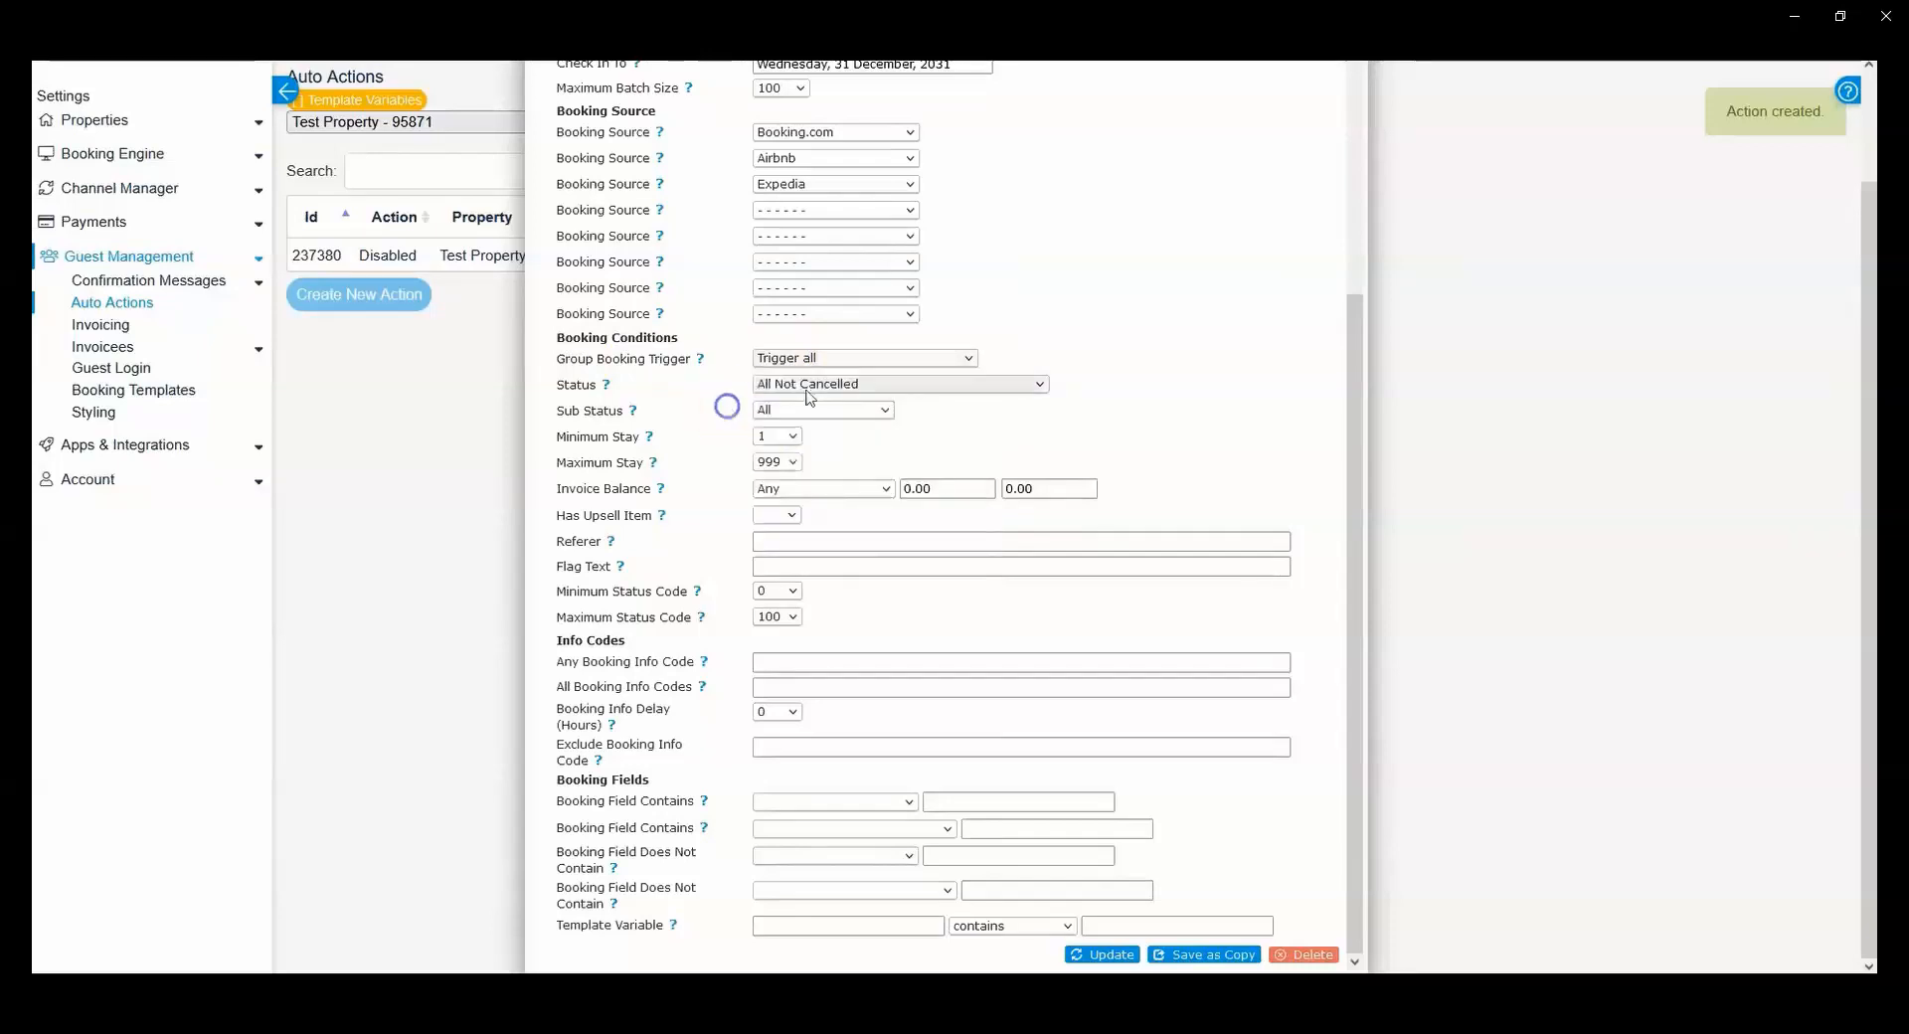
pyautogui.click(700, 363)
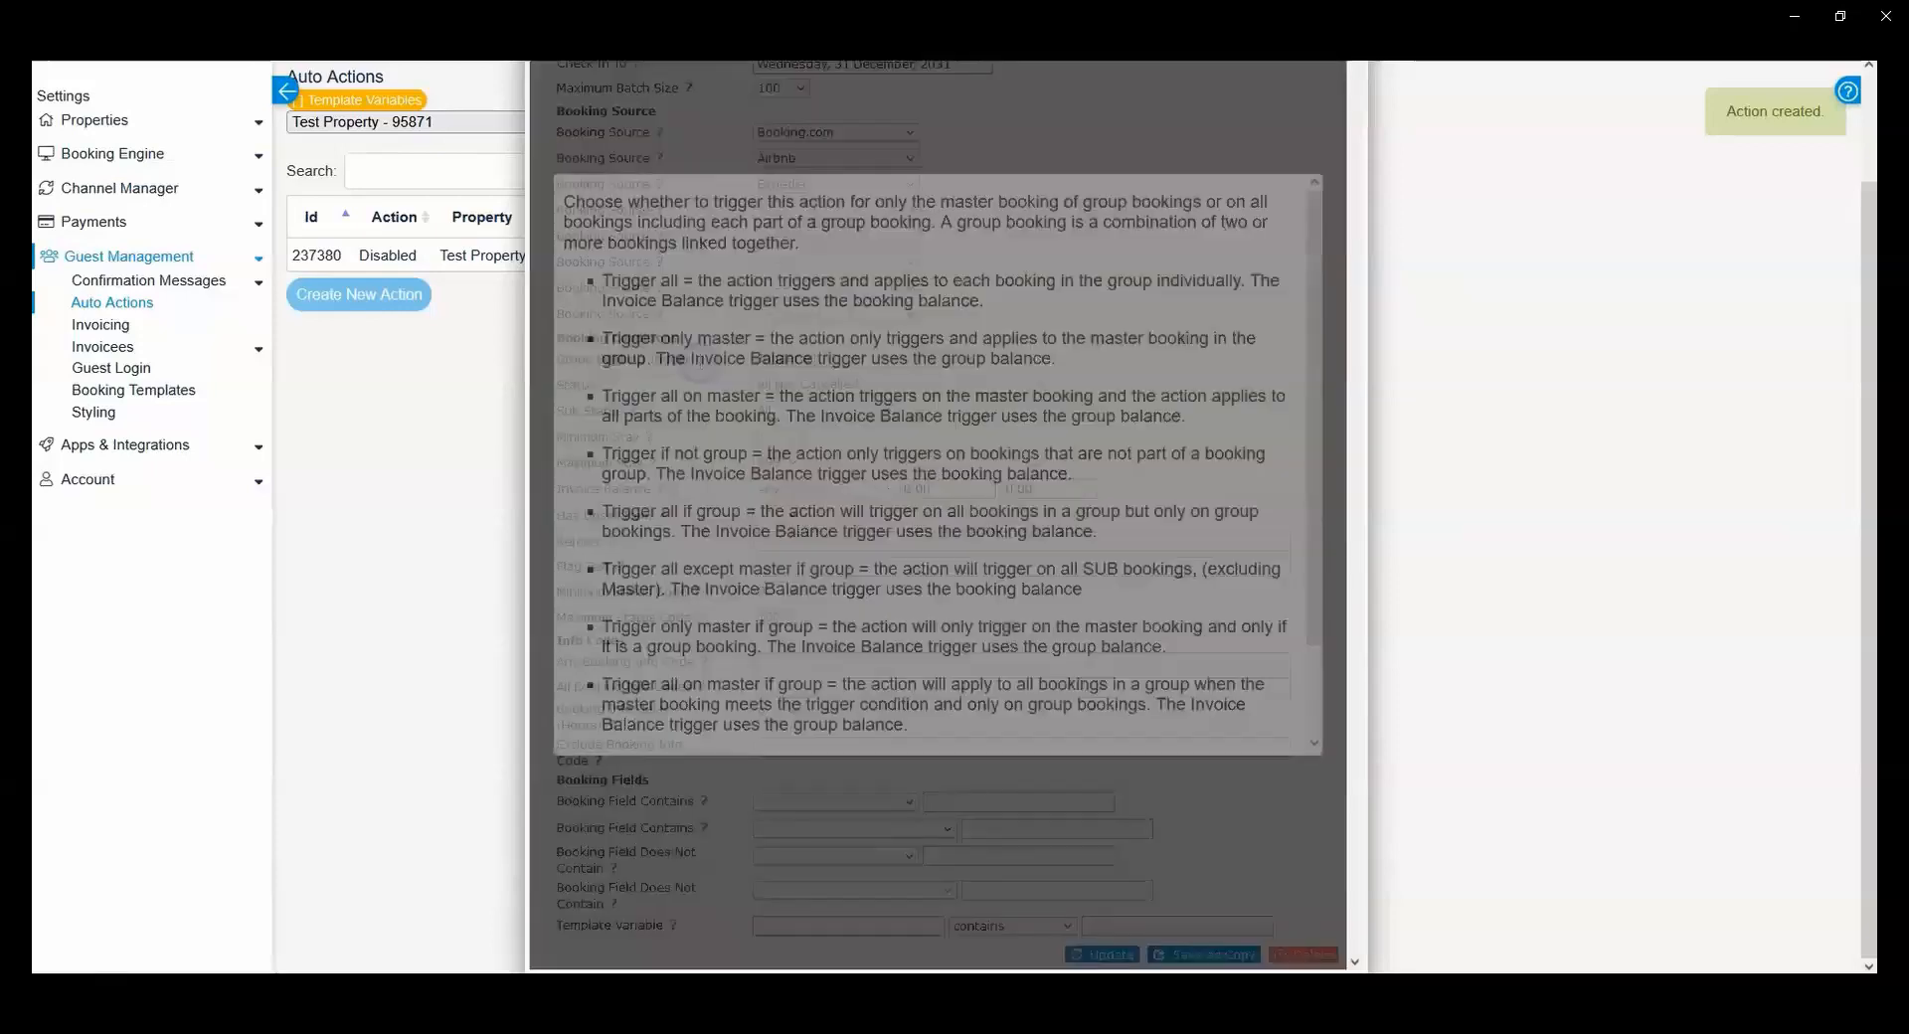
pyautogui.scroll(-3, 789, 239)
pyautogui.scroll(3, 767, 502)
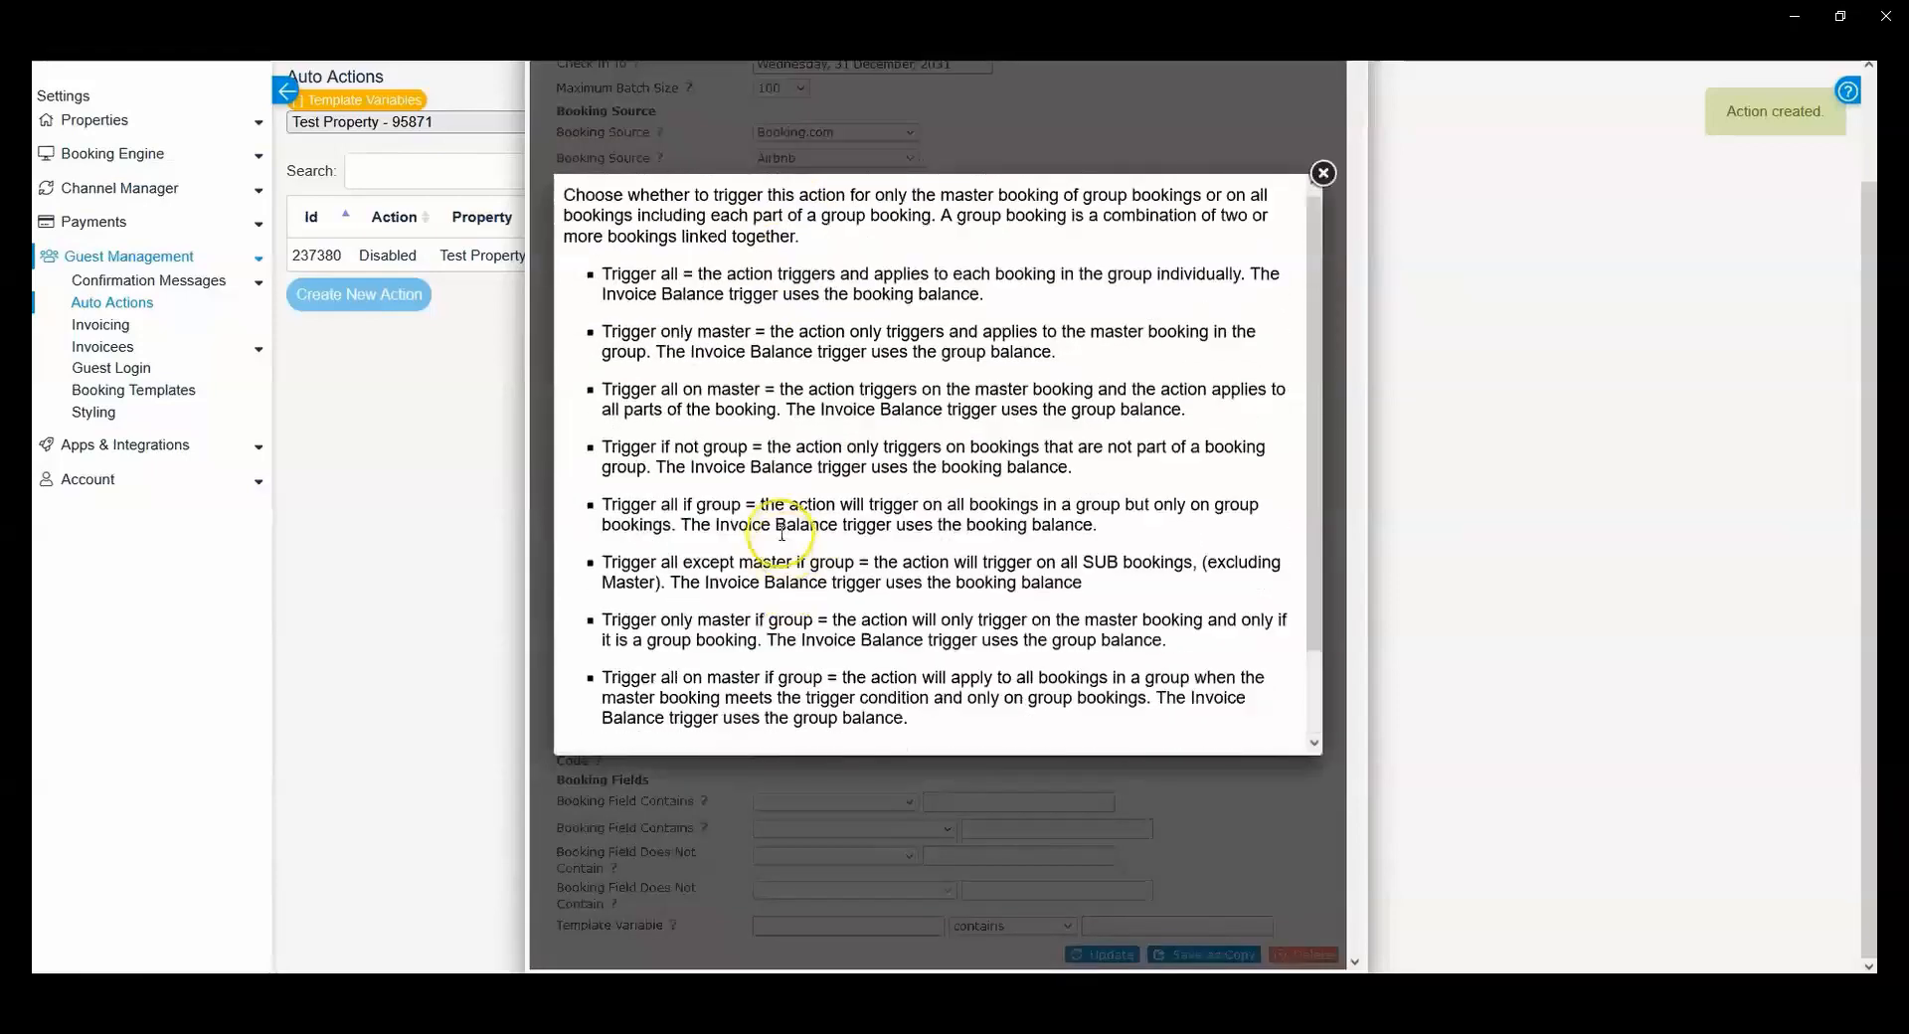
pyautogui.click(1324, 175)
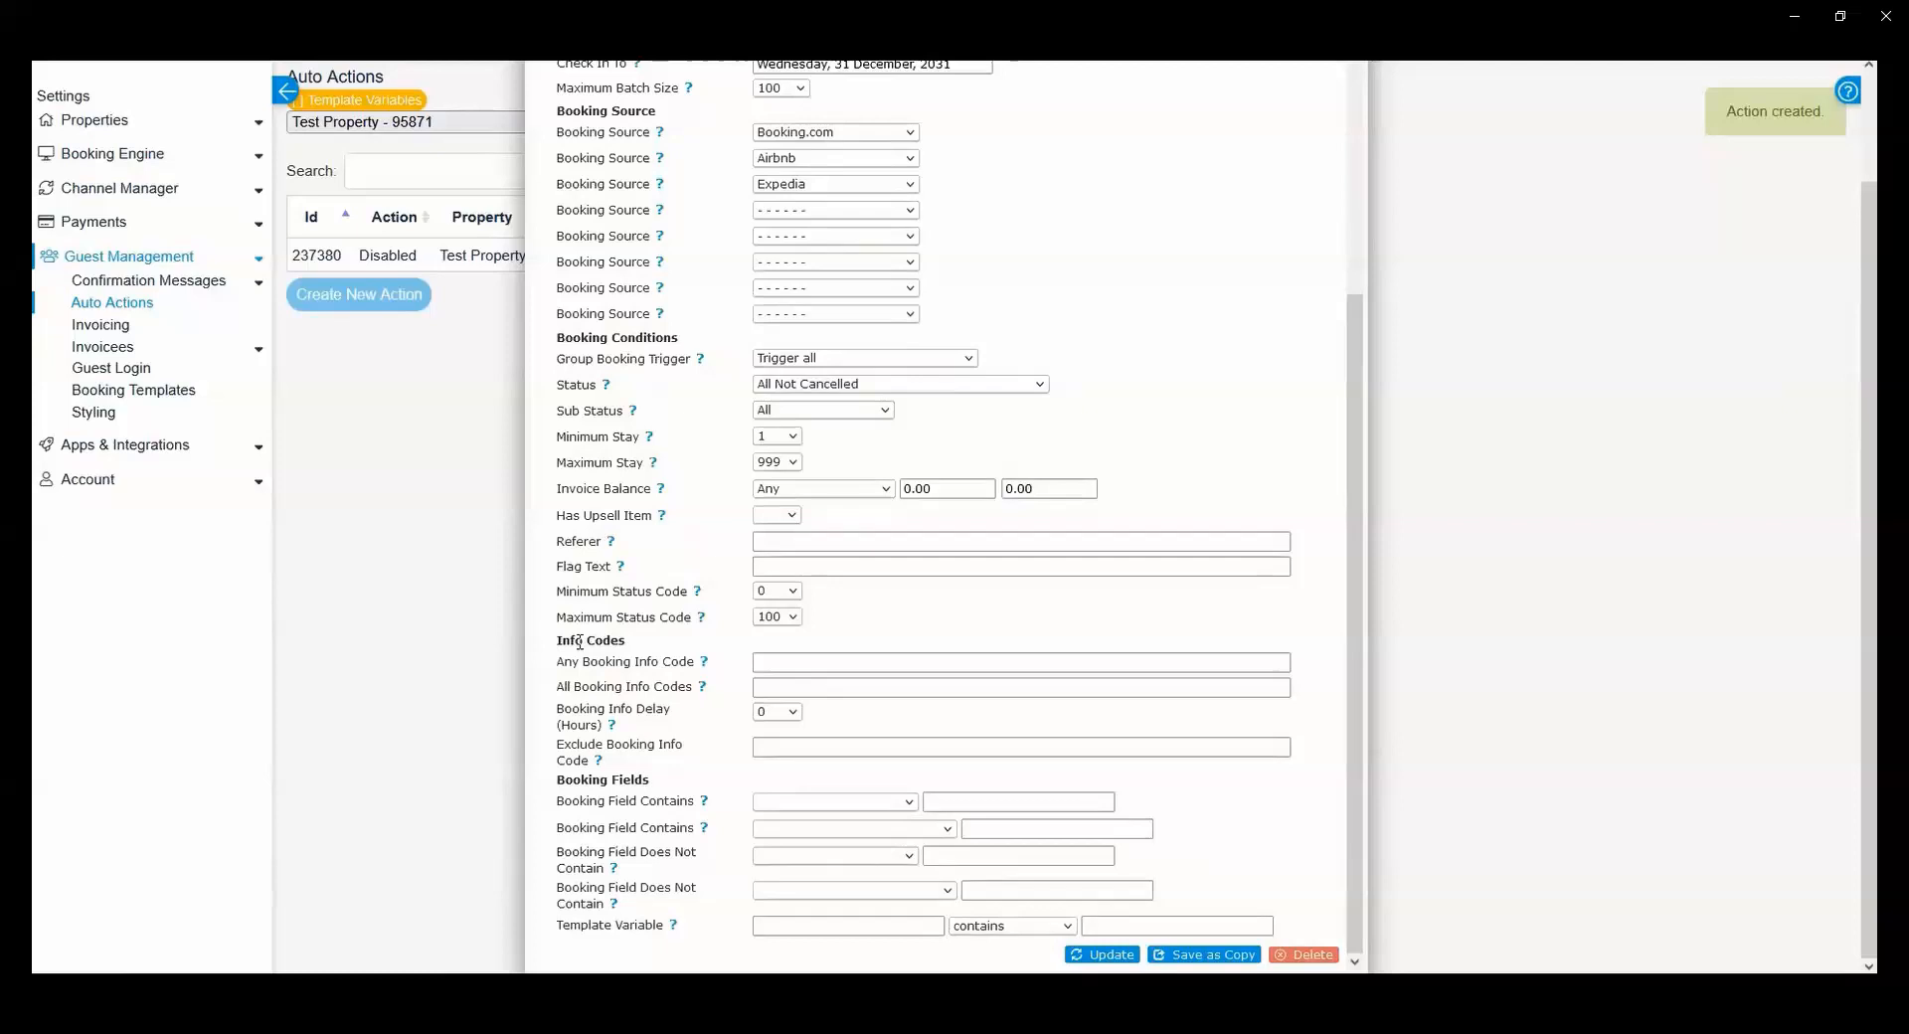
# Step: Review the Info Codes conditions of the trigger, particularly the Any Booking Info Code field
pyautogui.click(797, 661)
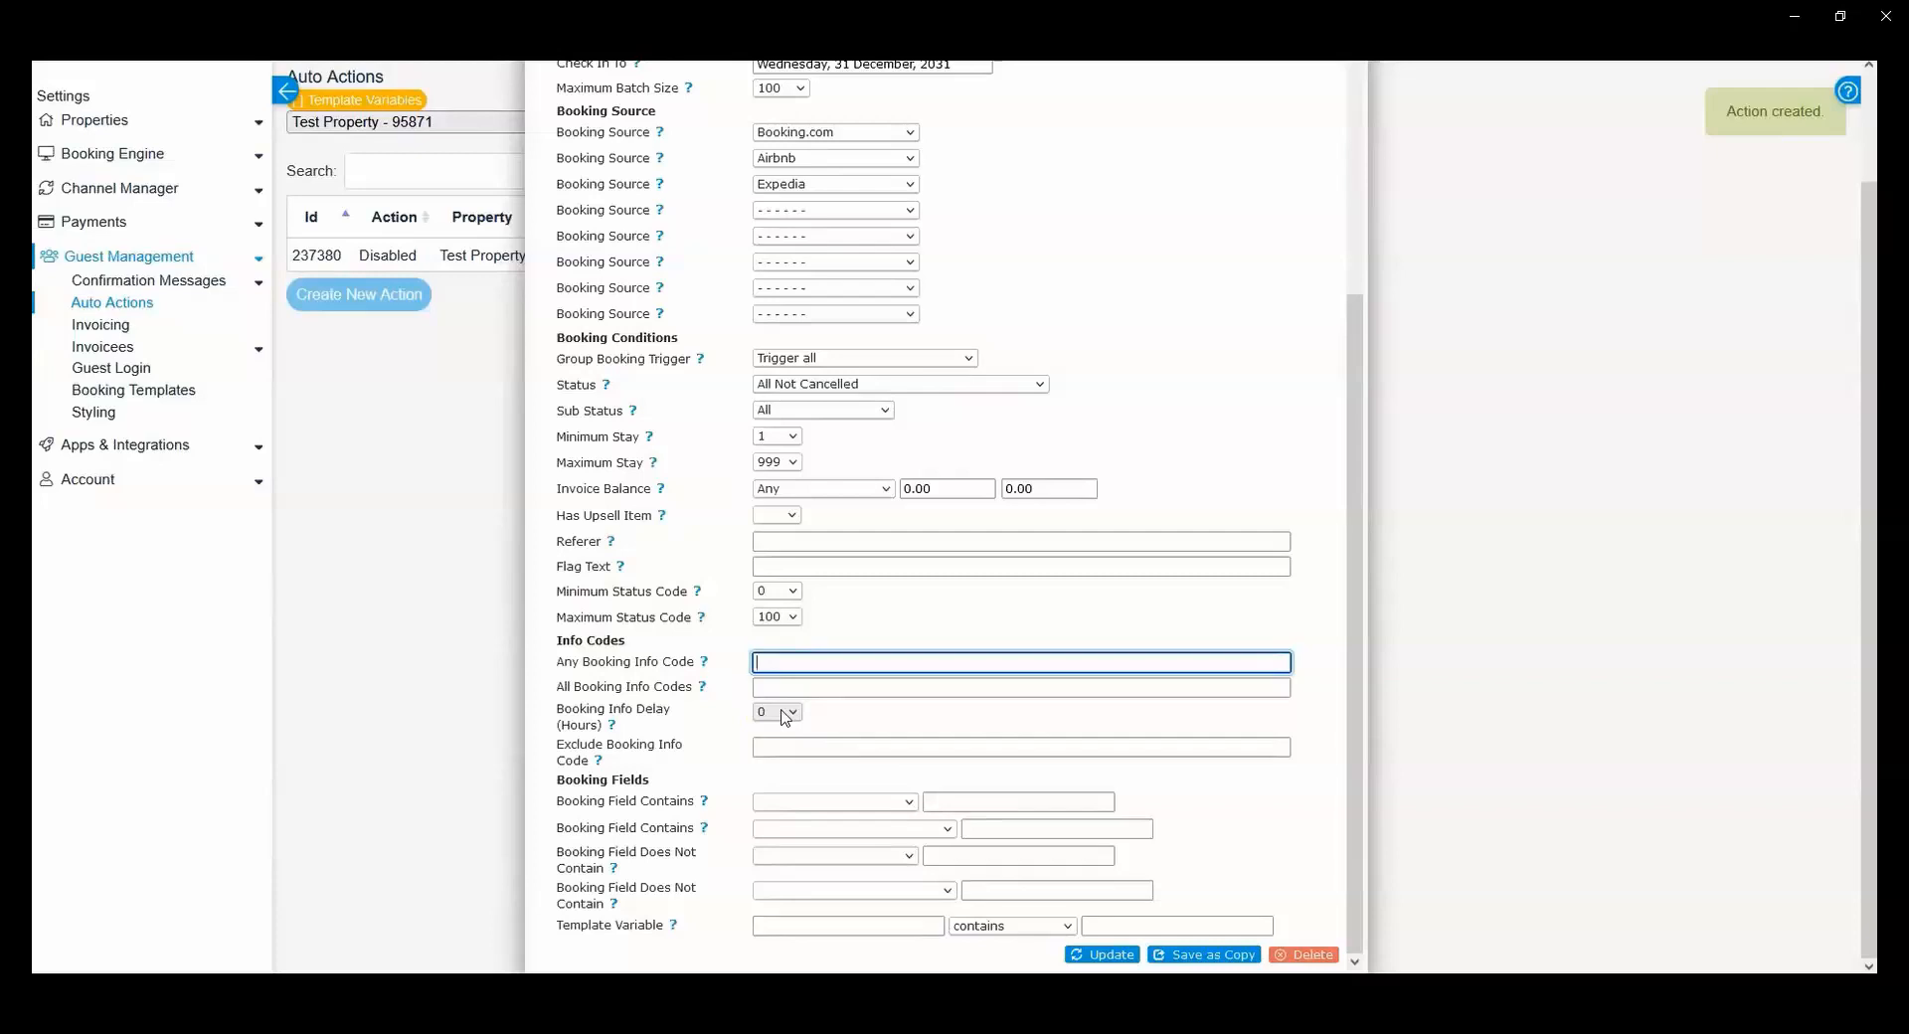
pyautogui.scroll(1, 784, 718)
pyautogui.scroll(-1, 784, 718)
pyautogui.click(787, 658)
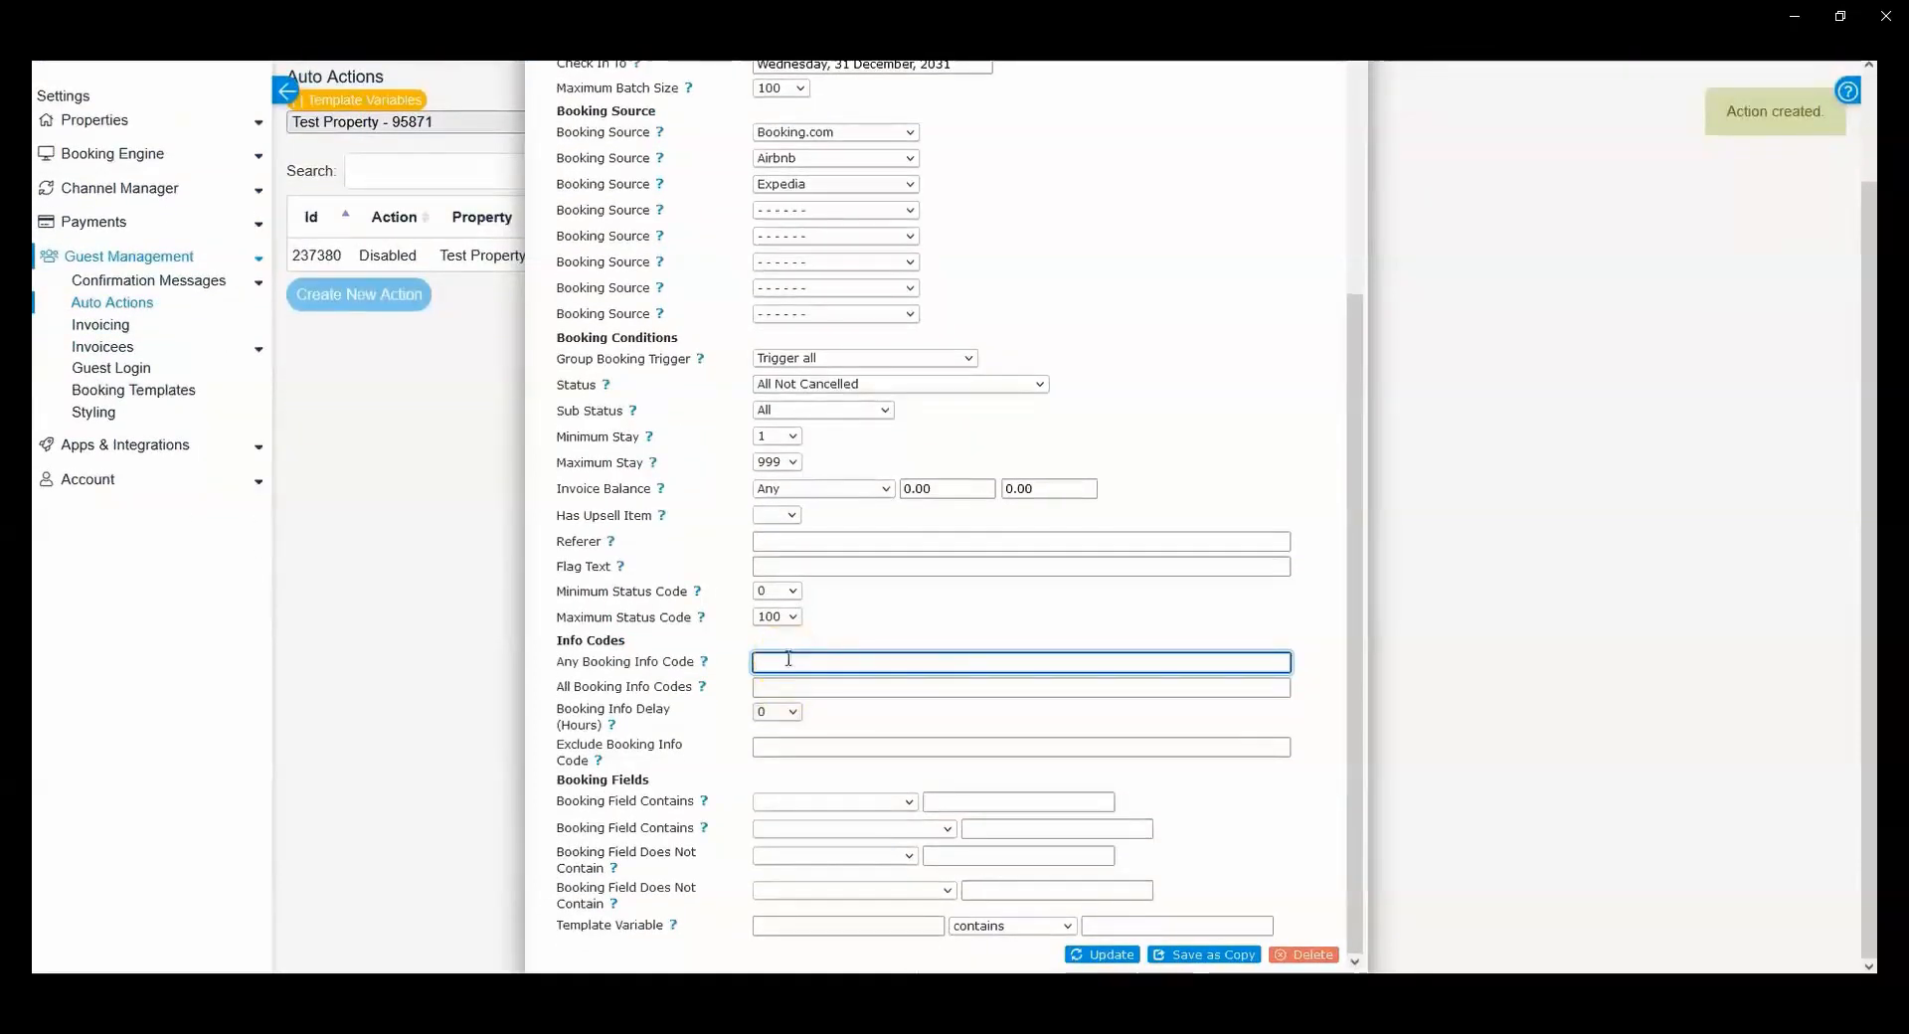
pyautogui.moveTo(560, 660); pyautogui.dragTo(694, 664)
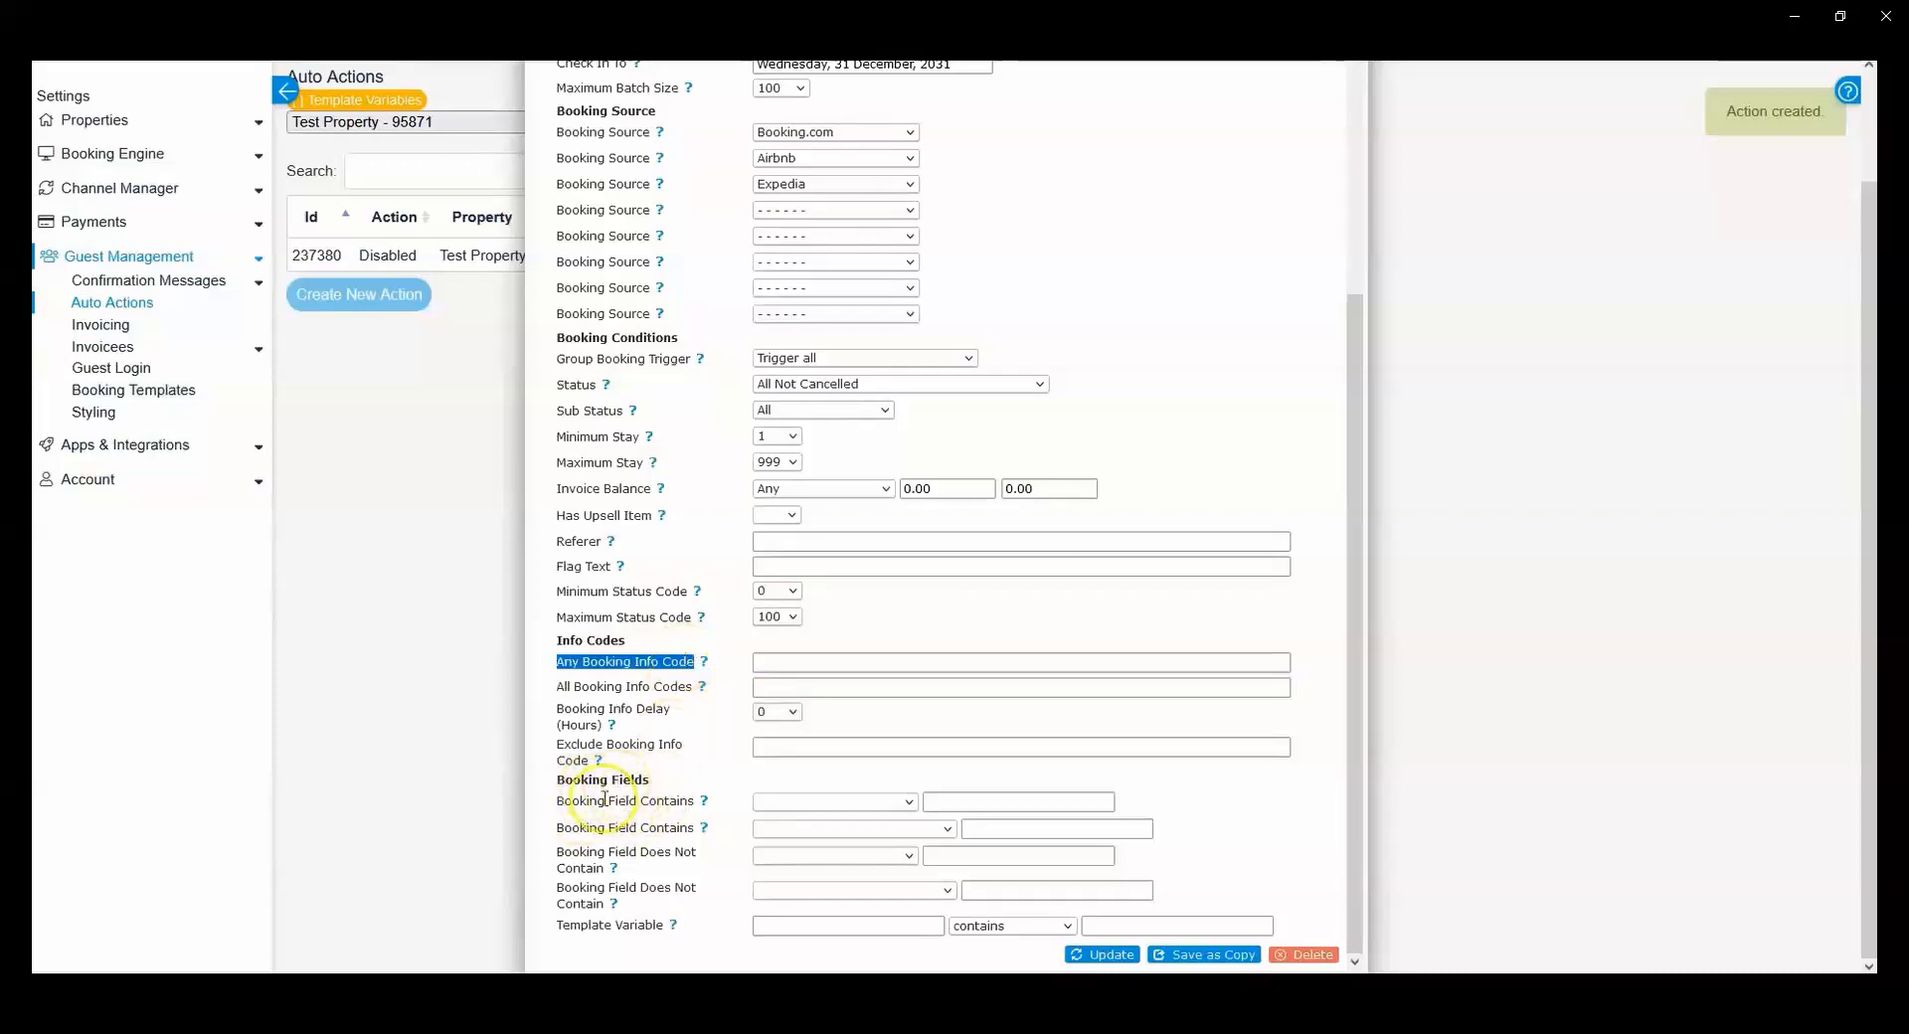
# Step: Review the selectable booking fields and set the first Booking Field Contains condition to API message
pyautogui.click(636, 792)
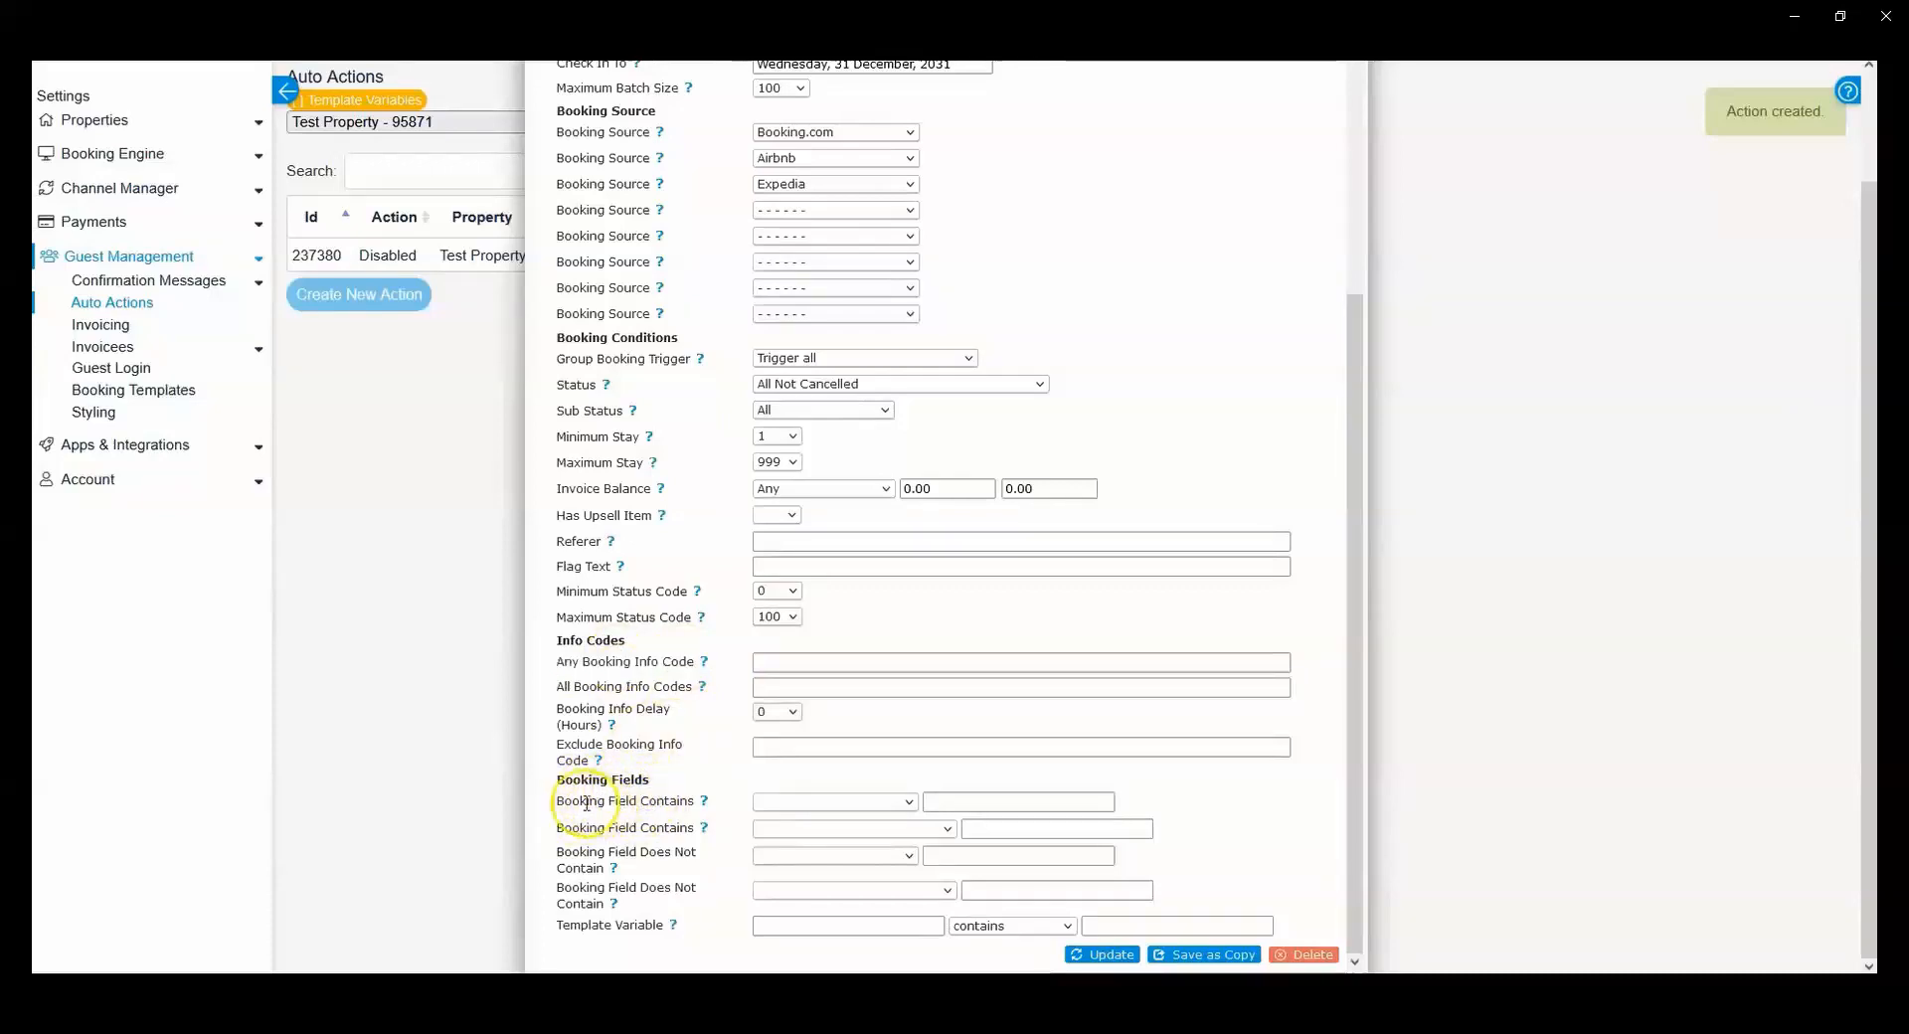
pyautogui.click(836, 802)
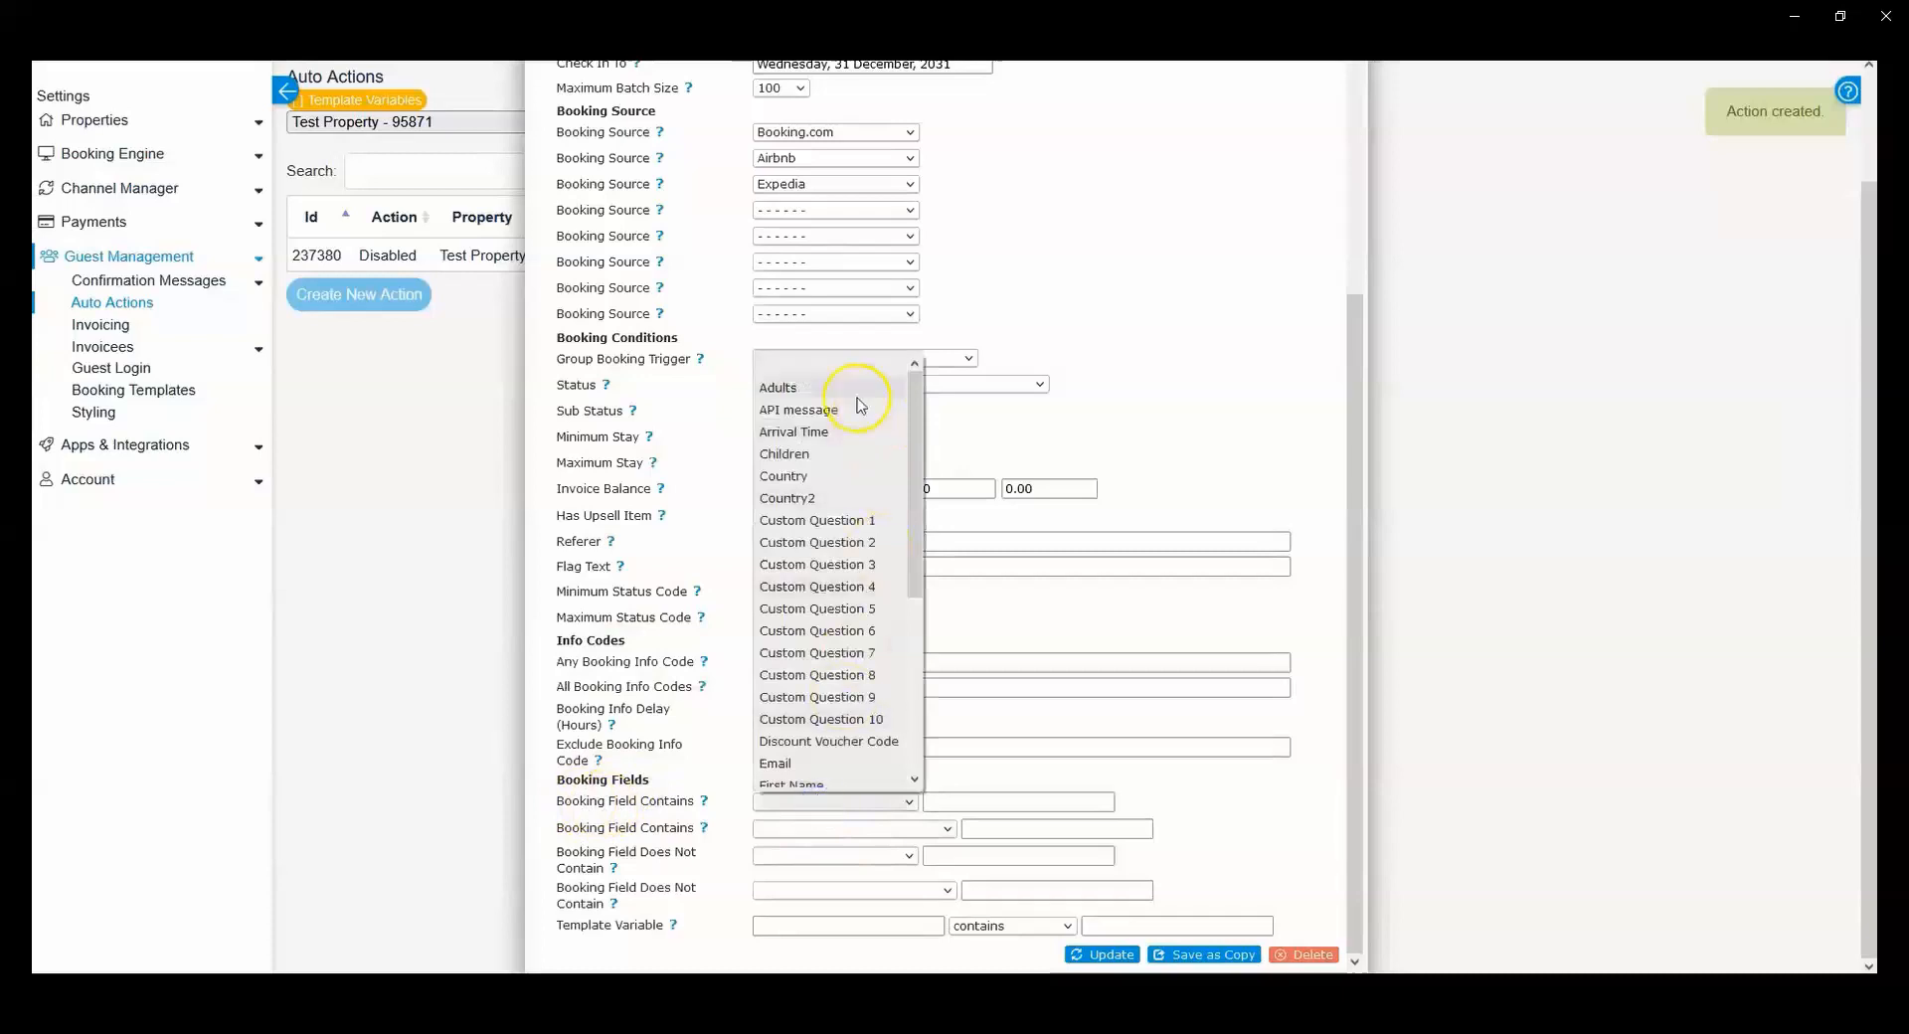
pyautogui.scroll(-5, 844, 537)
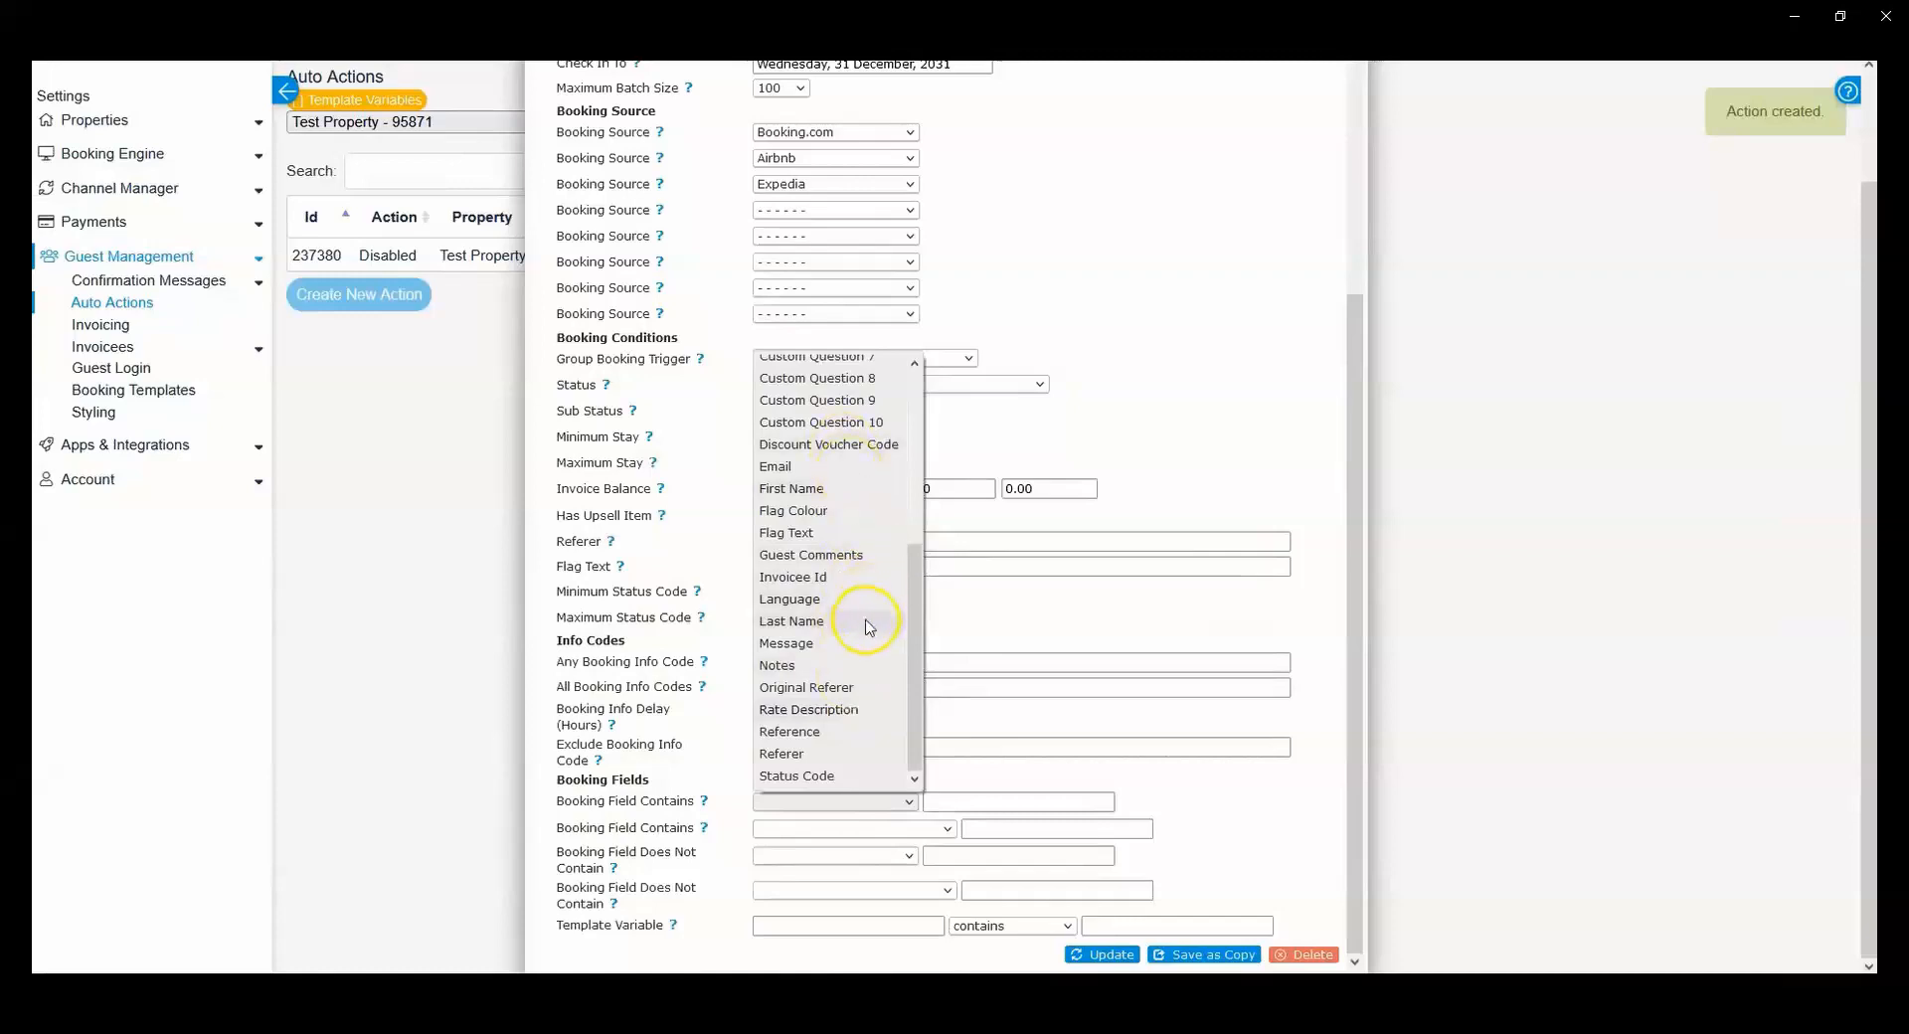
pyautogui.scroll(2, 822, 646)
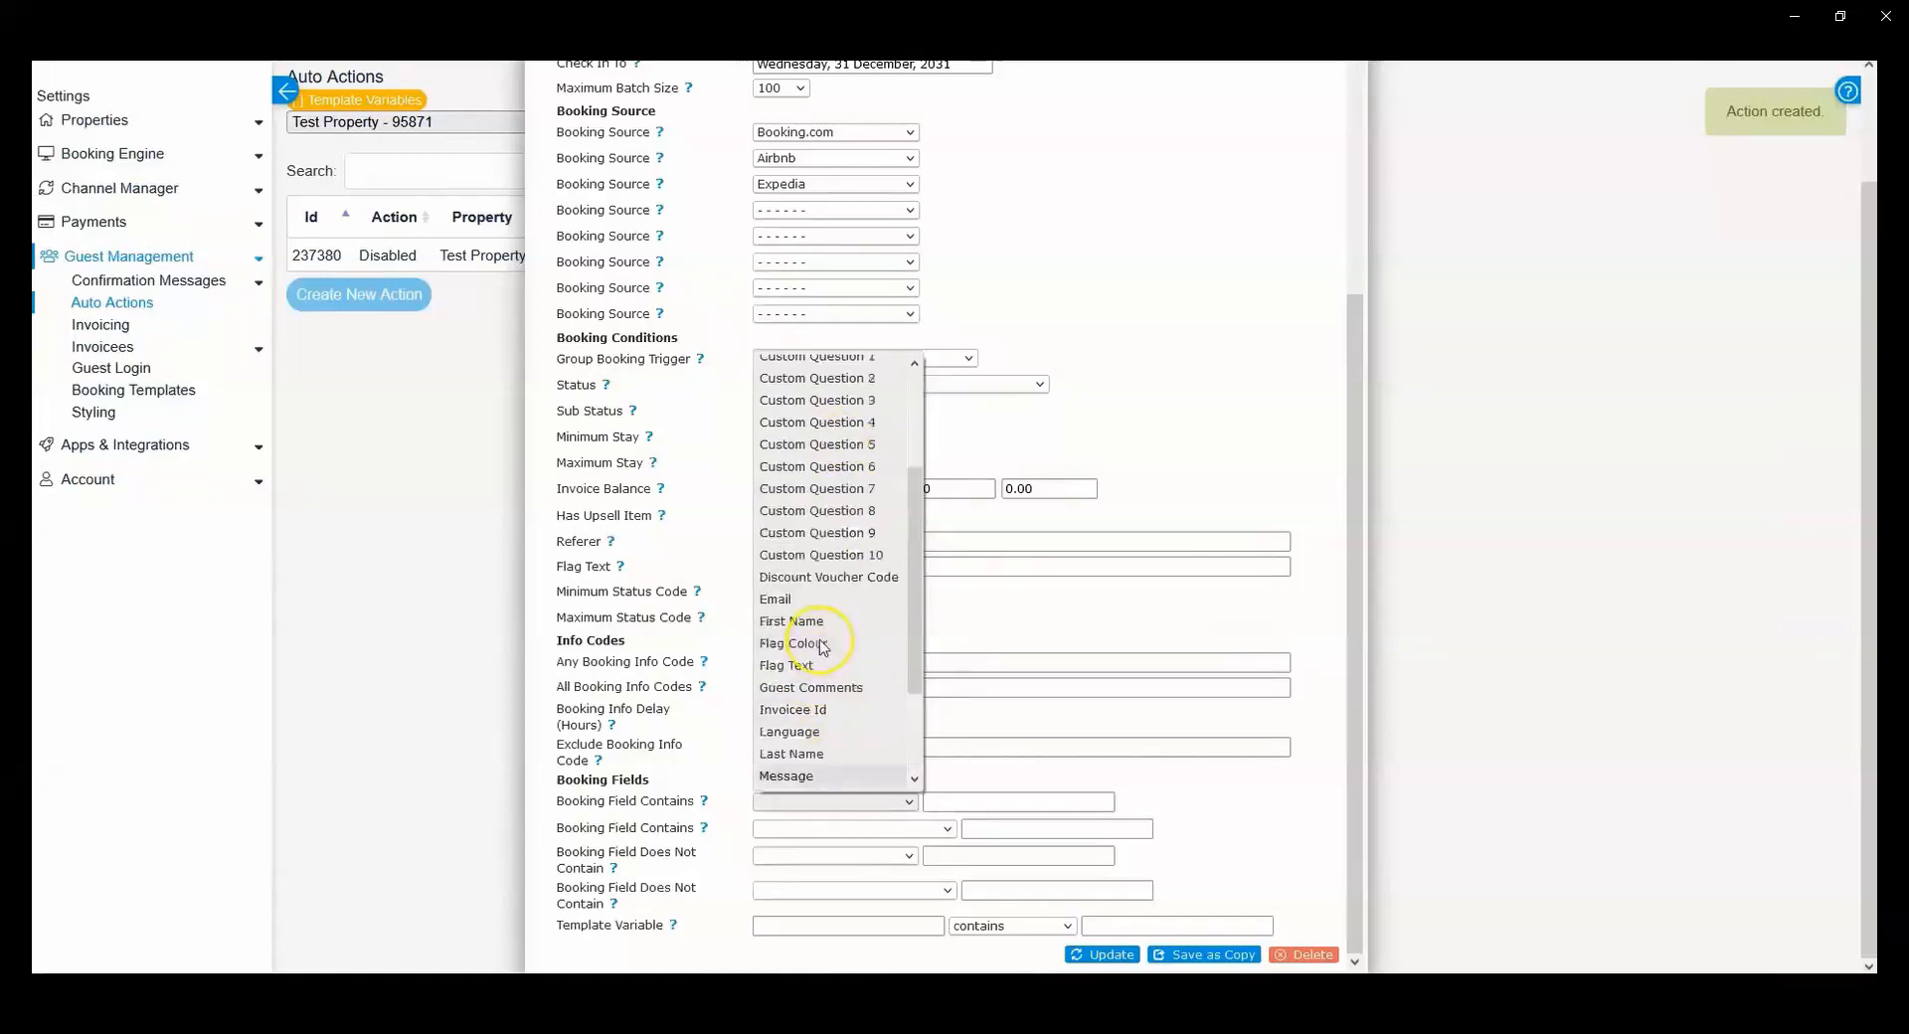
pyautogui.scroll(3, 822, 646)
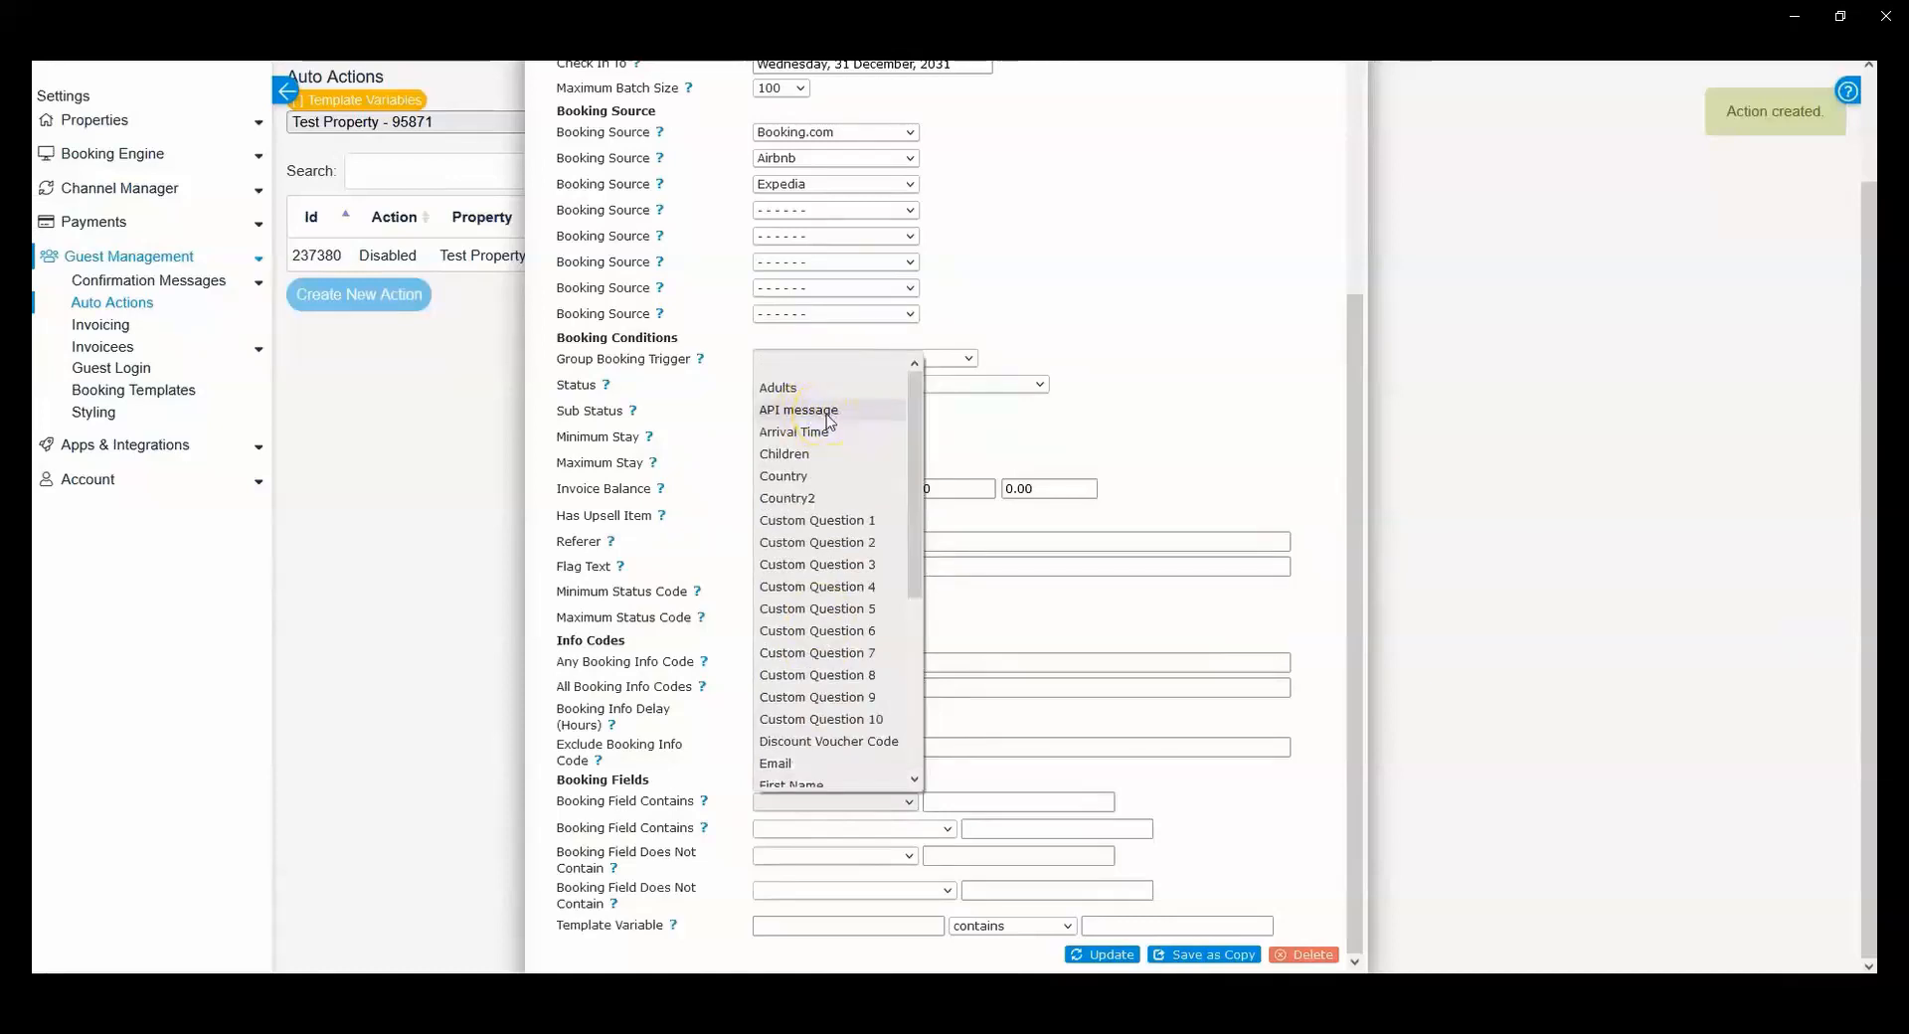
pyautogui.click(826, 414)
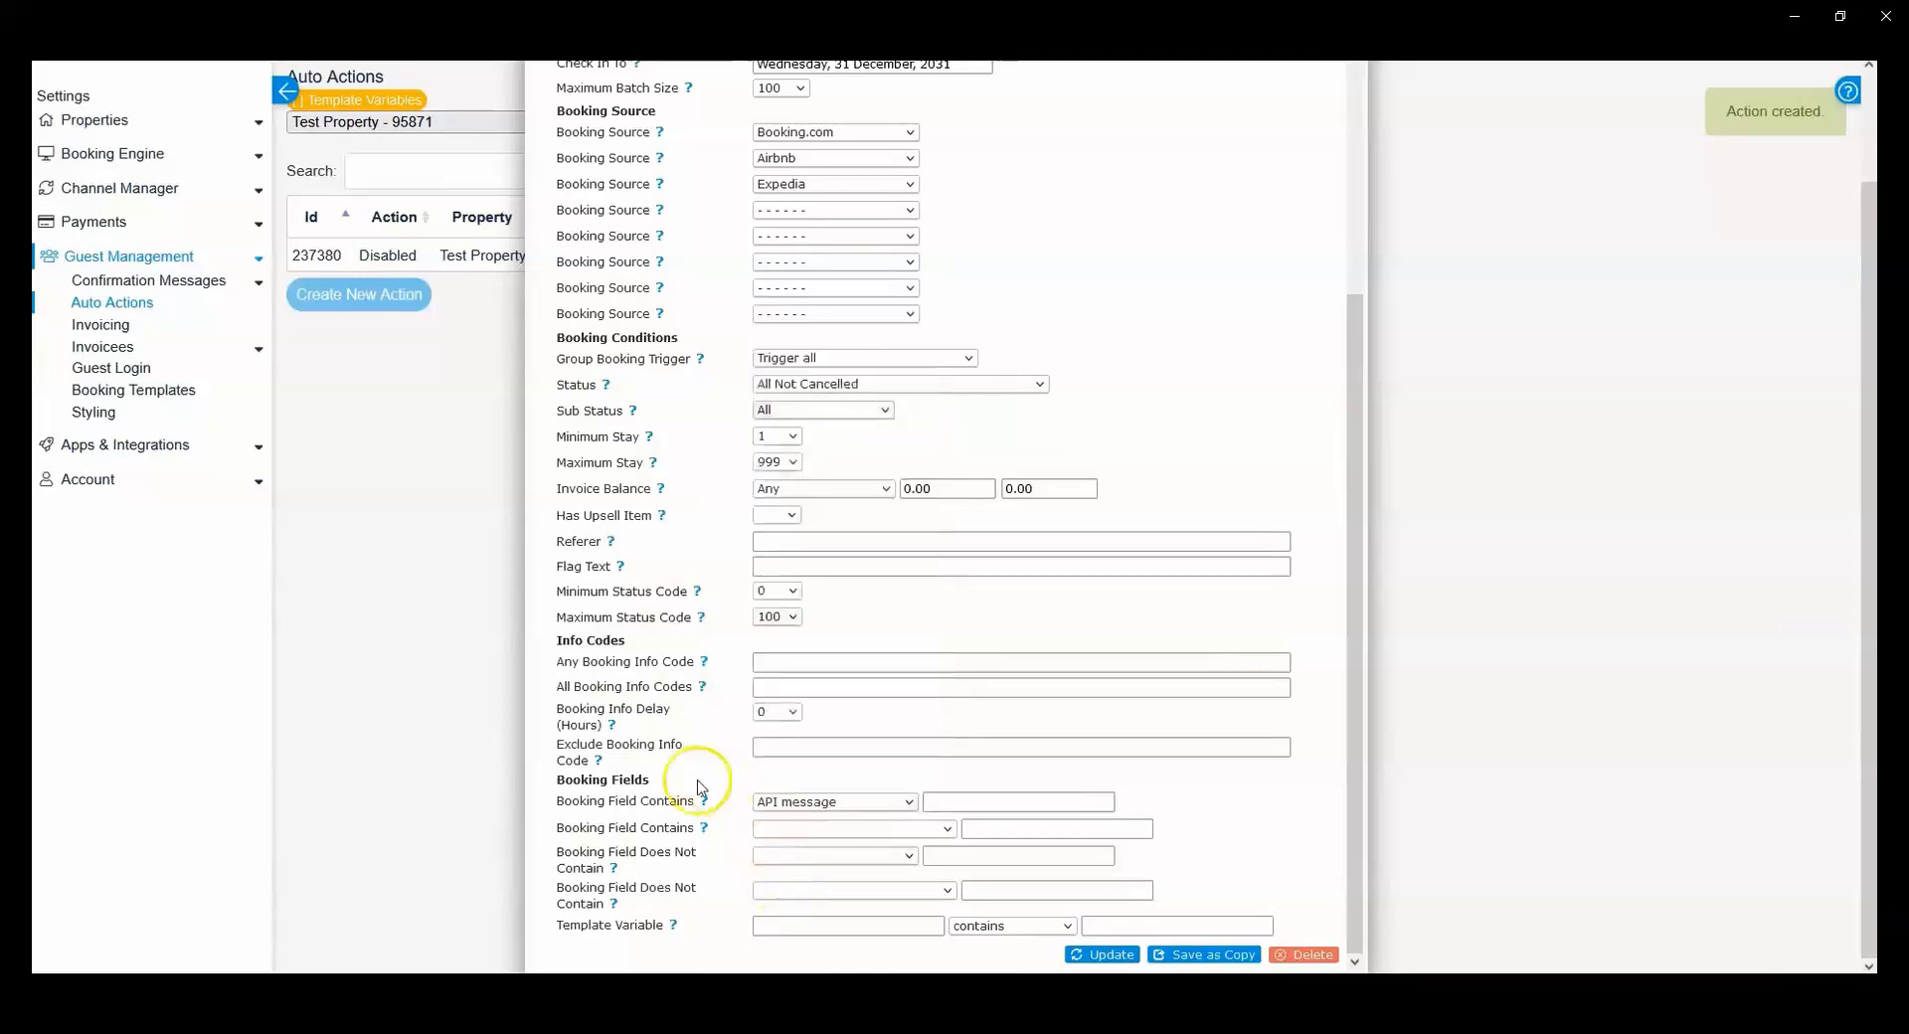
# Step: Enter 123456 as the text that the API message must contain in the first Booking Field Contains condition
pyautogui.click(959, 799)
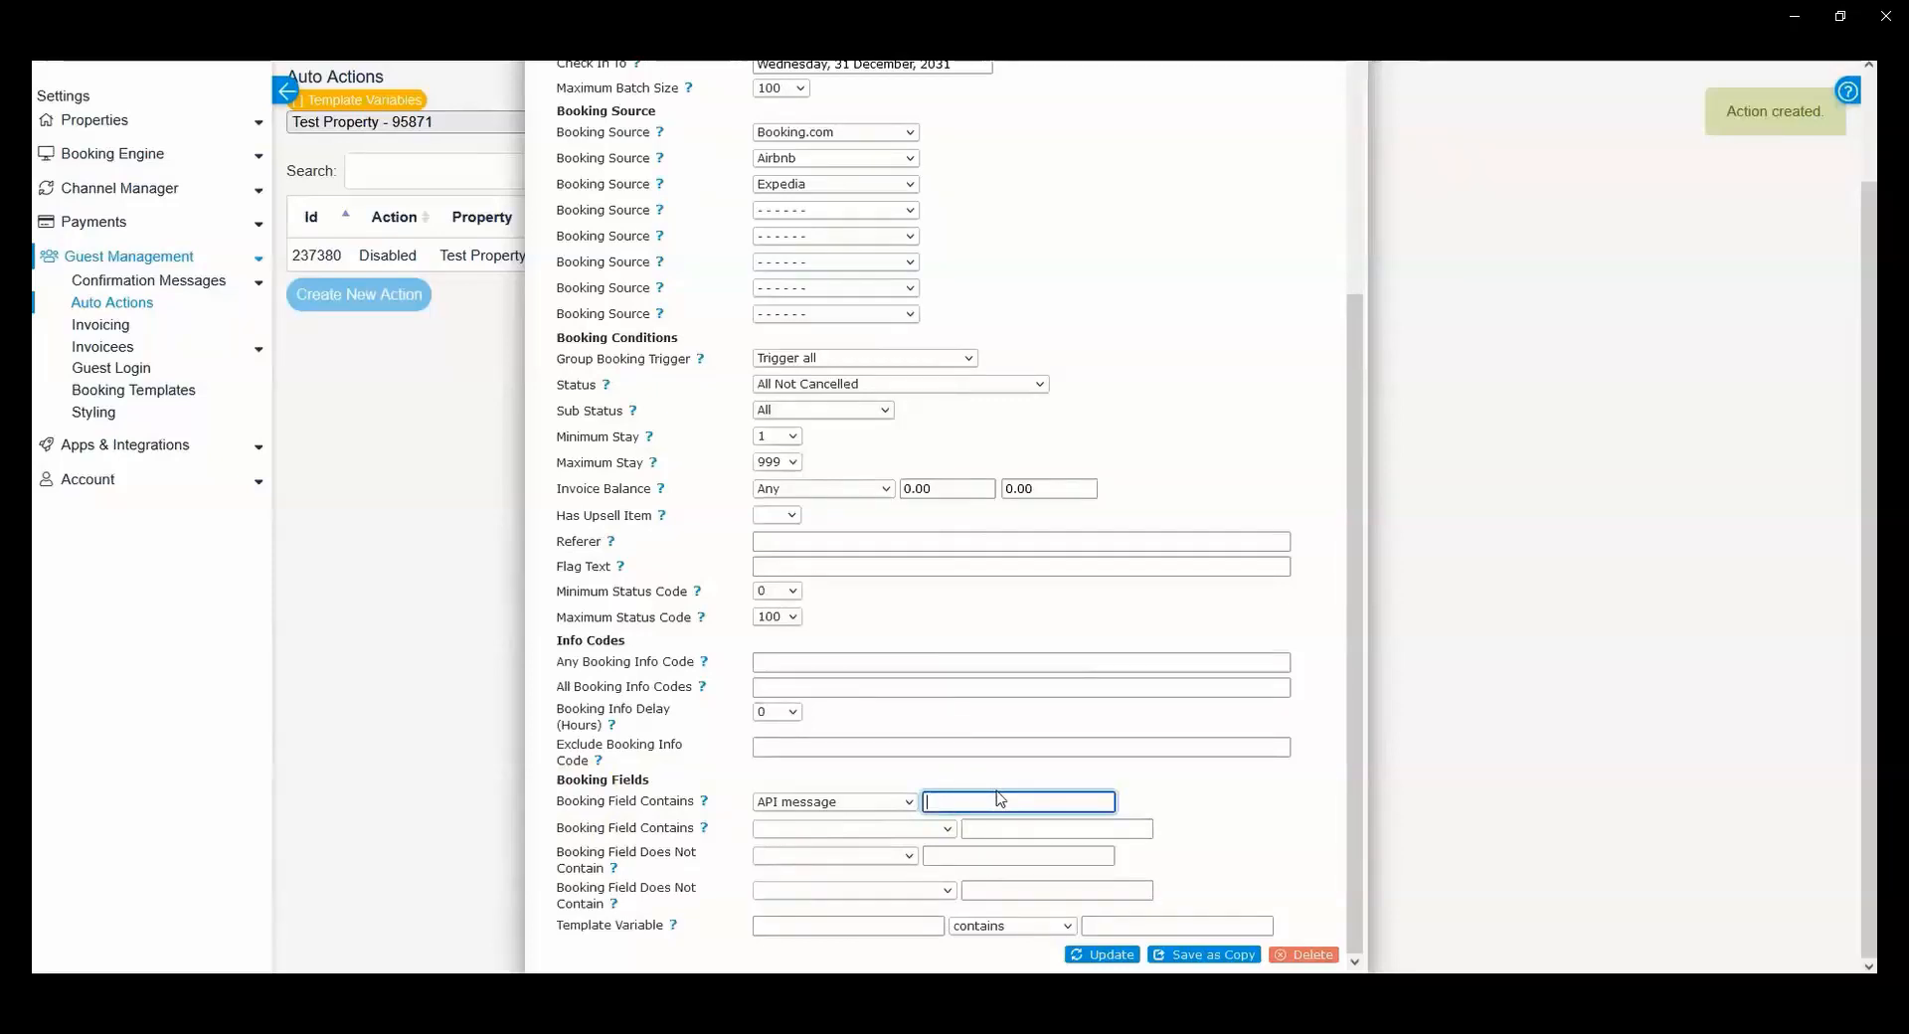
pyautogui.write('123456')
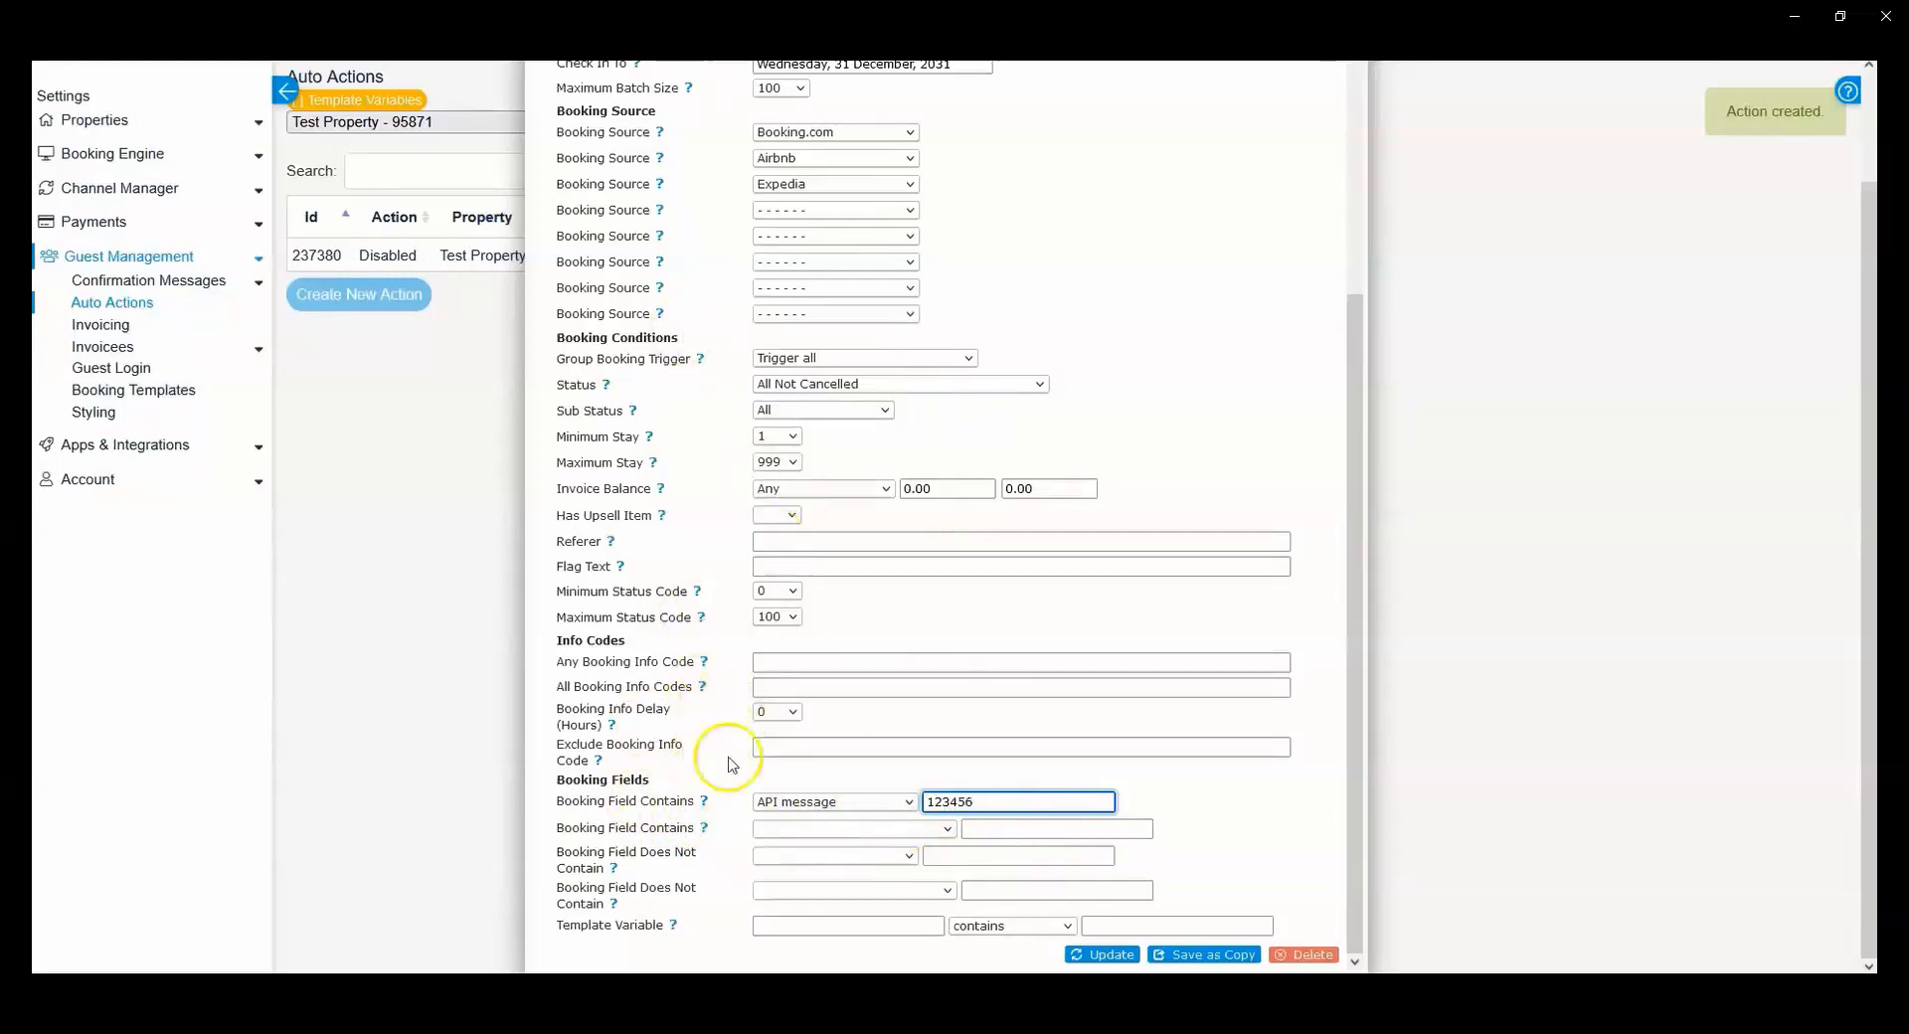
pyautogui.moveTo(572, 801); pyautogui.dragTo(669, 802)
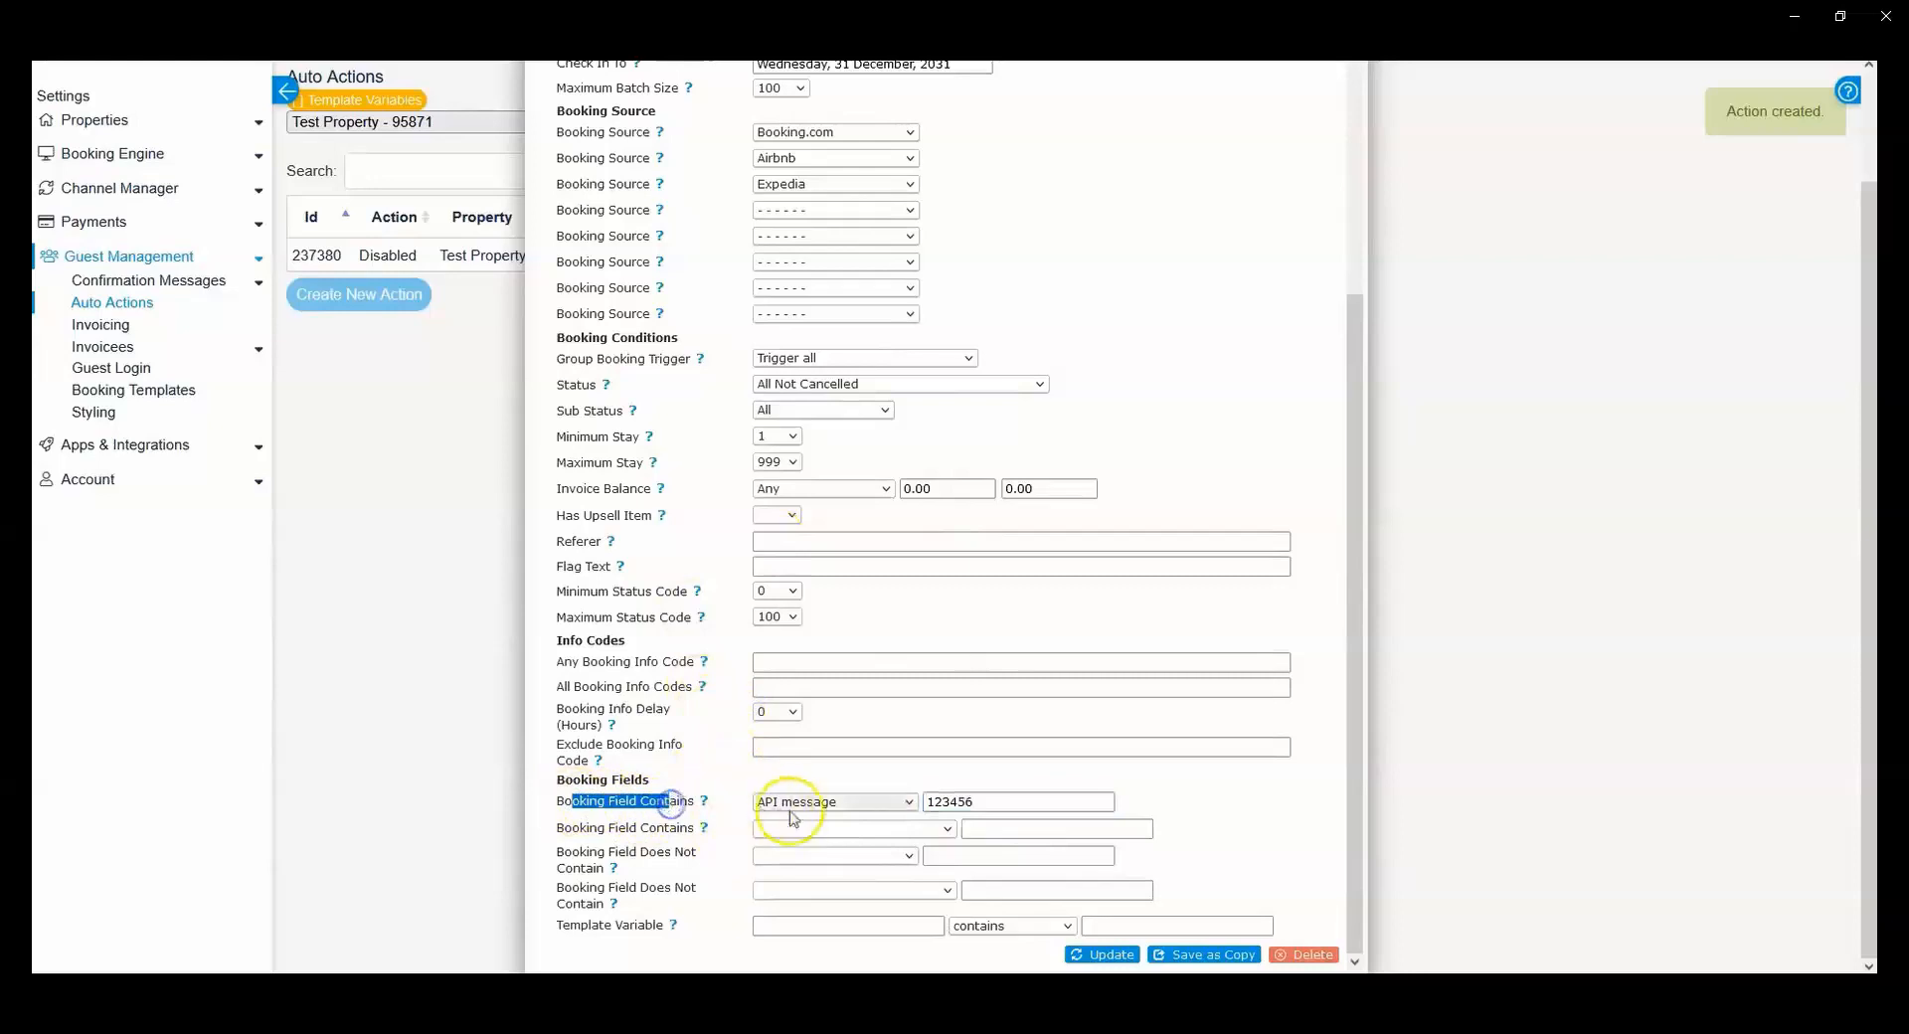
pyautogui.click(951, 799)
pyautogui.doubleClick(952, 800)
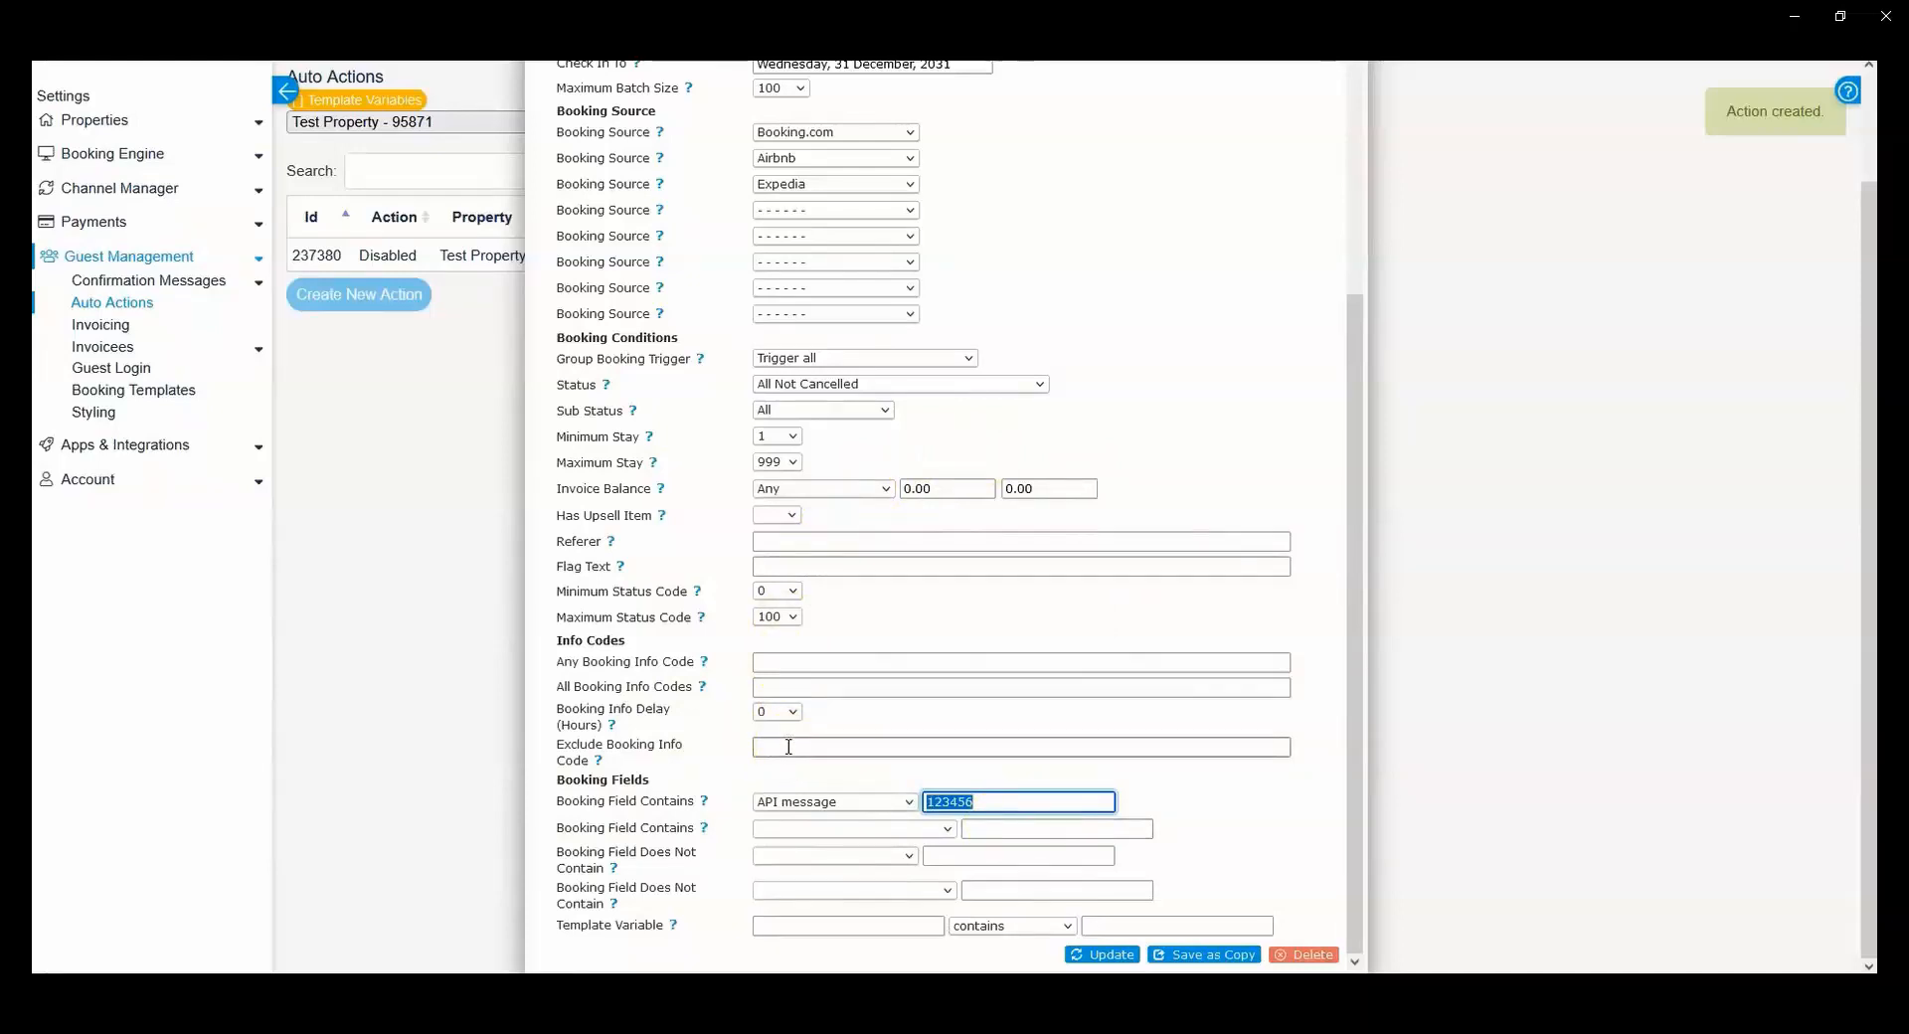
# Step: Review the Property choices in the trigger's Property, Room, Unit section and read the Property help text
pyautogui.click(64, 95)
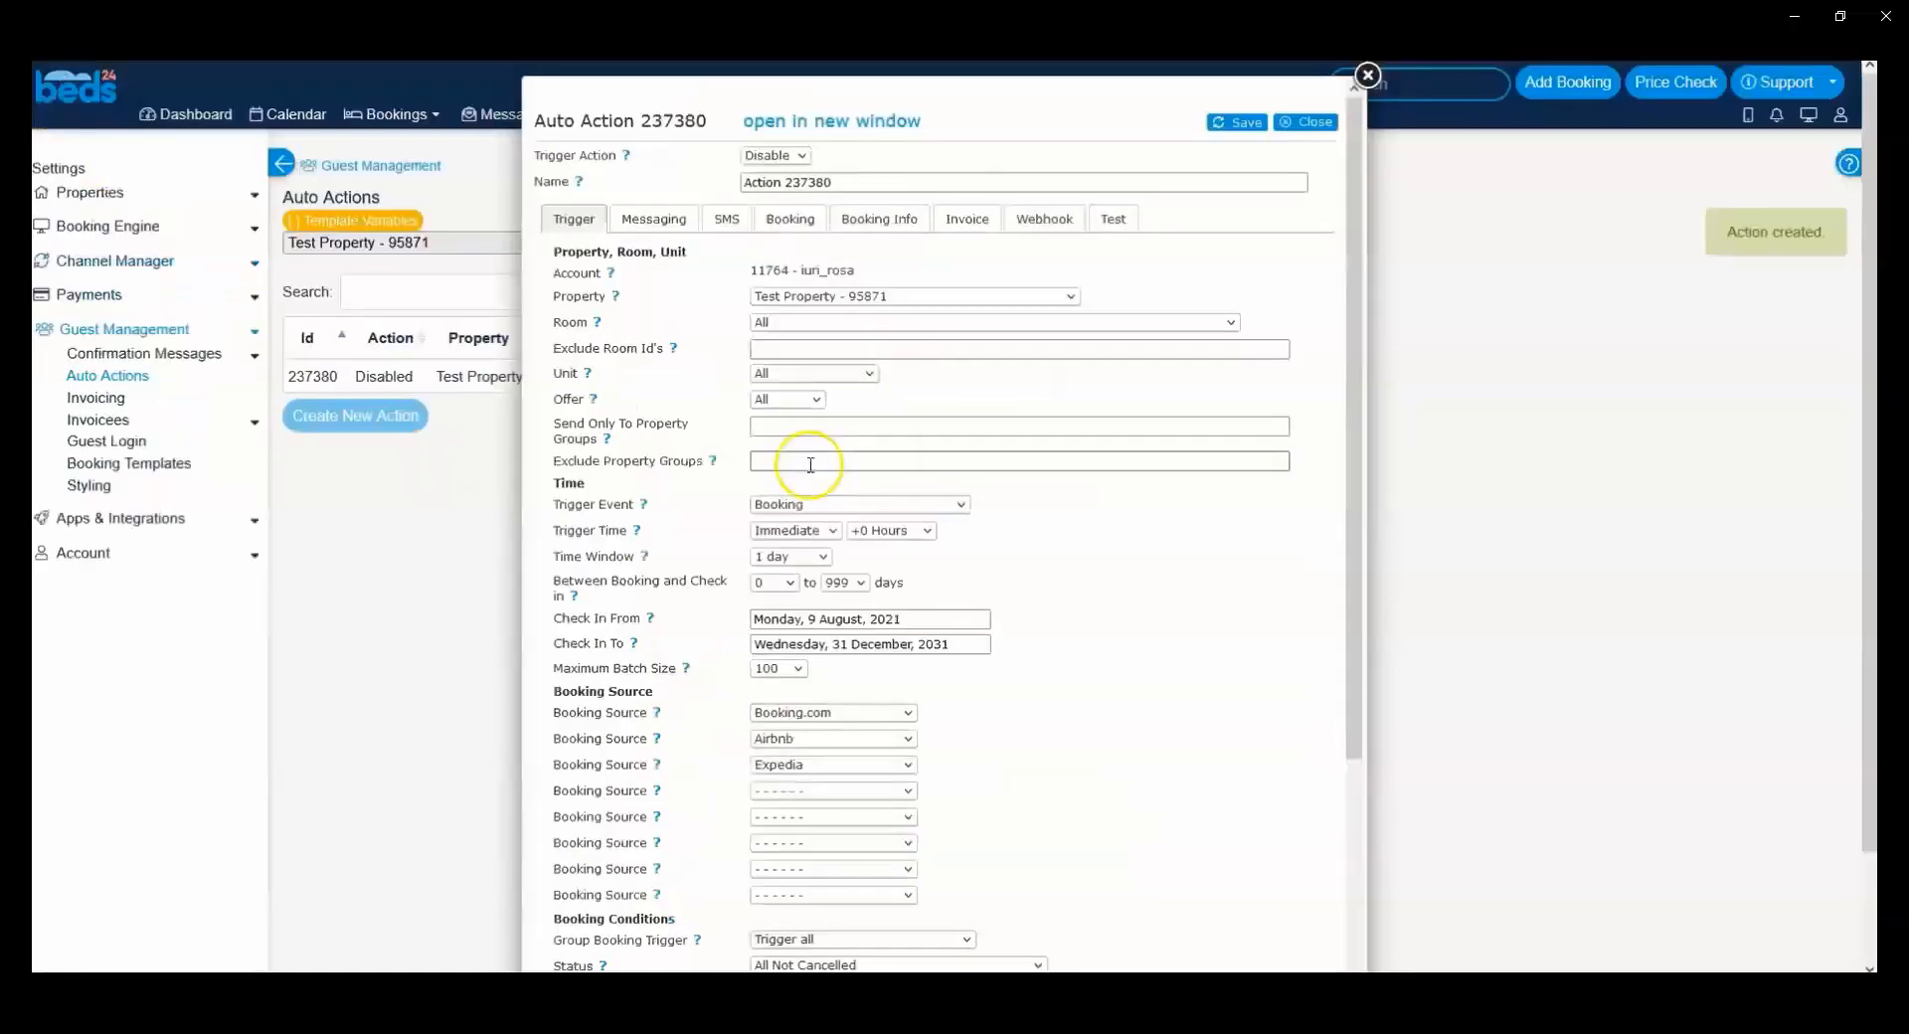
pyautogui.moveTo(553, 252); pyautogui.dragTo(699, 260)
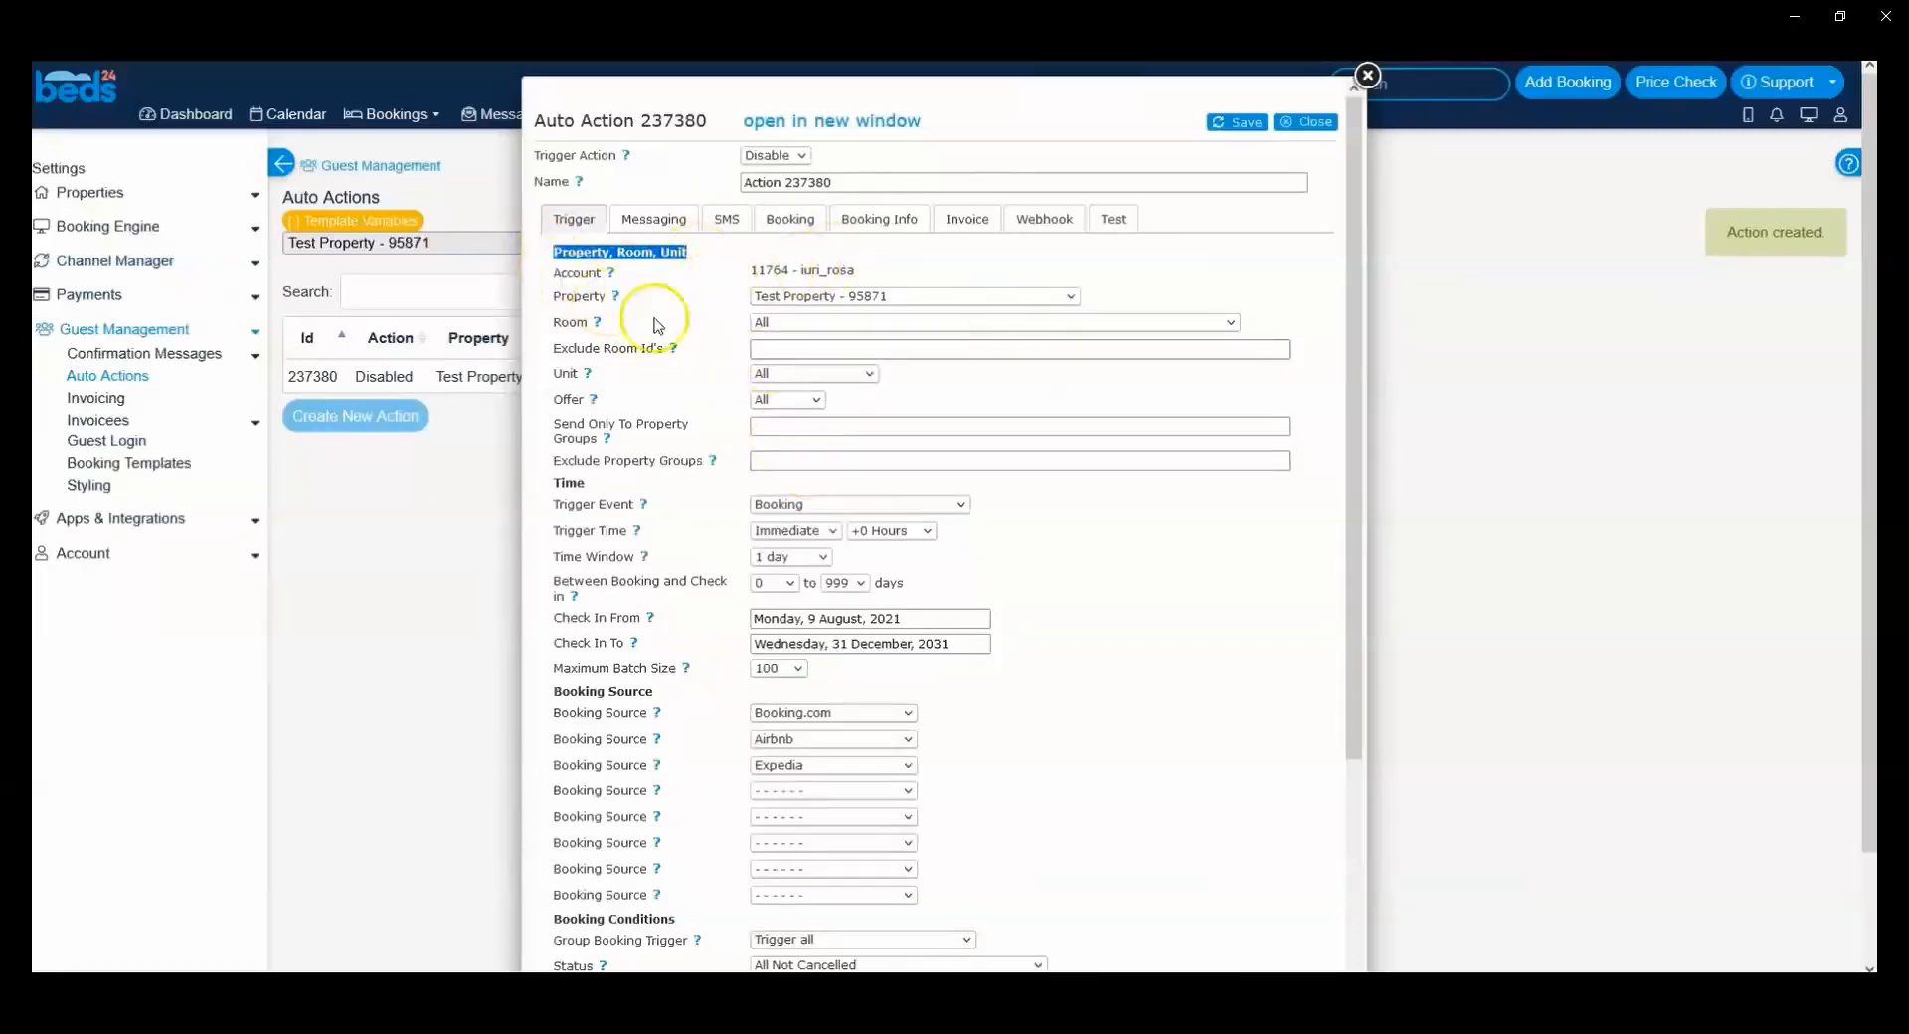
pyautogui.click(820, 296)
pyautogui.click(823, 297)
pyautogui.click(822, 296)
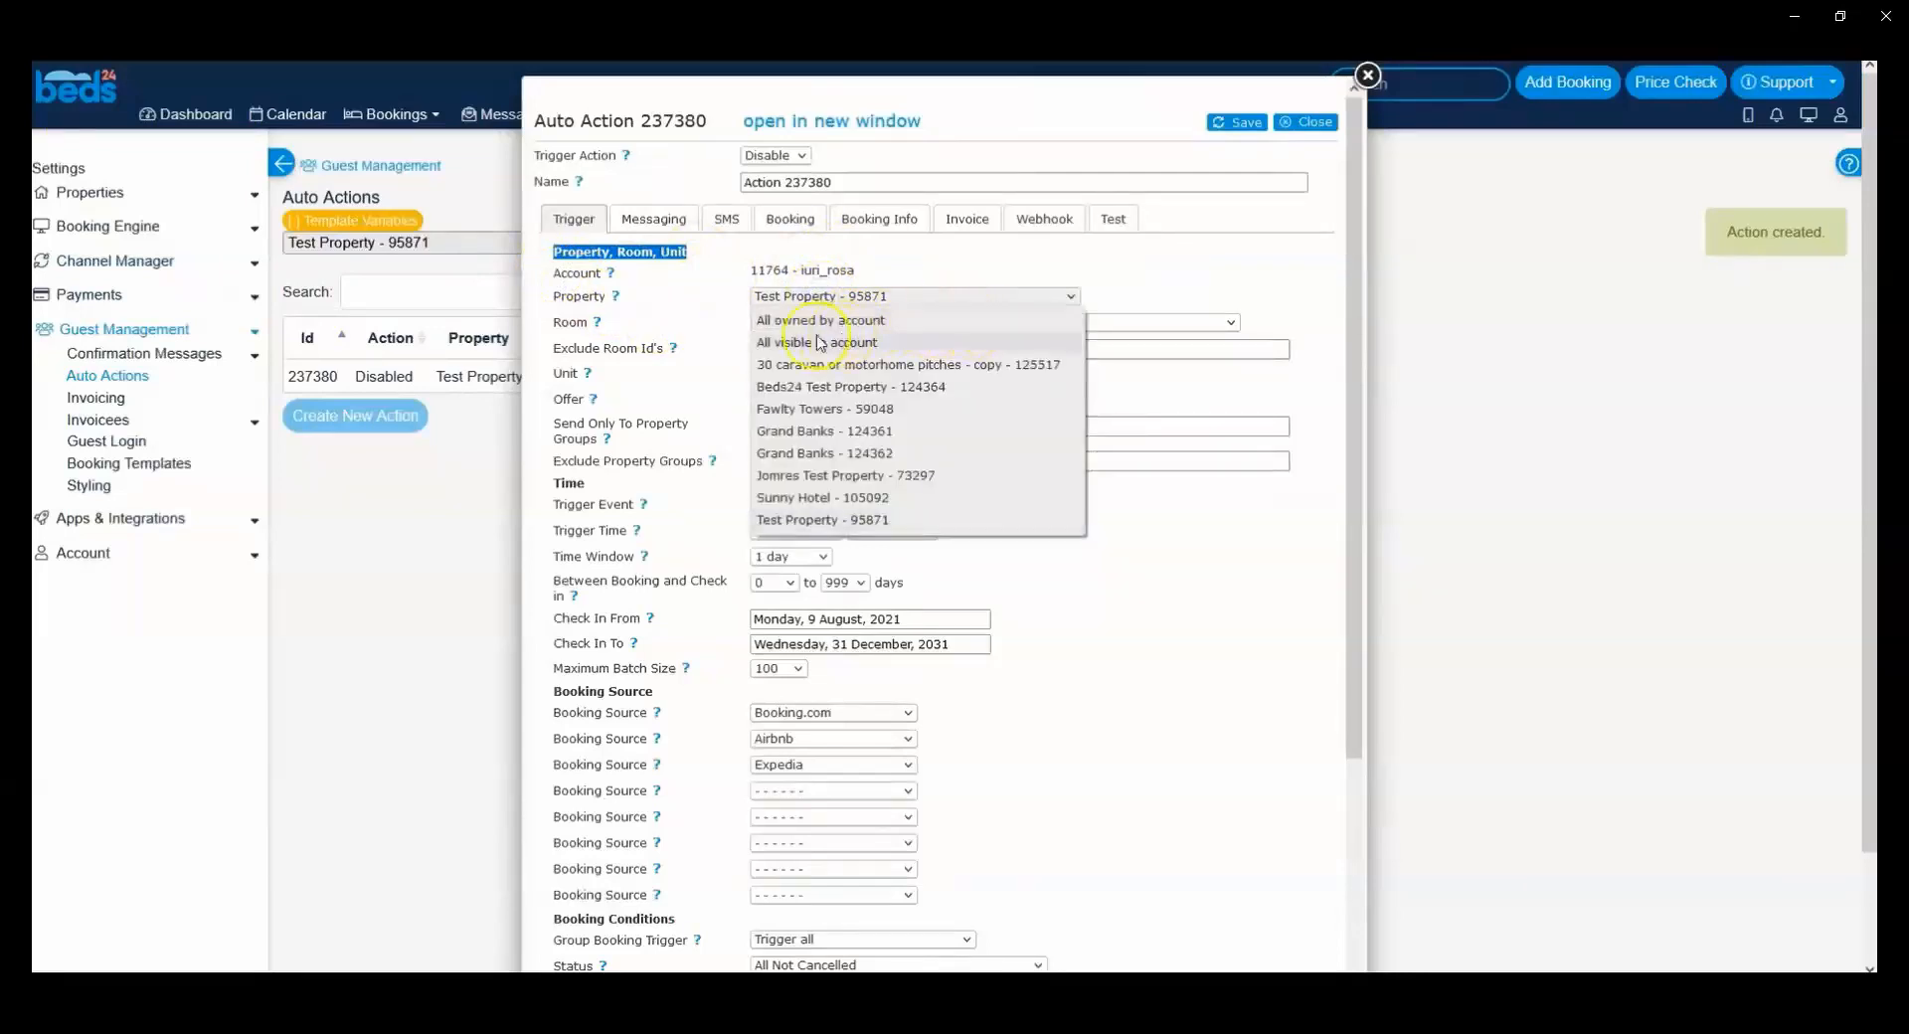
pyautogui.click(772, 296)
pyautogui.click(776, 295)
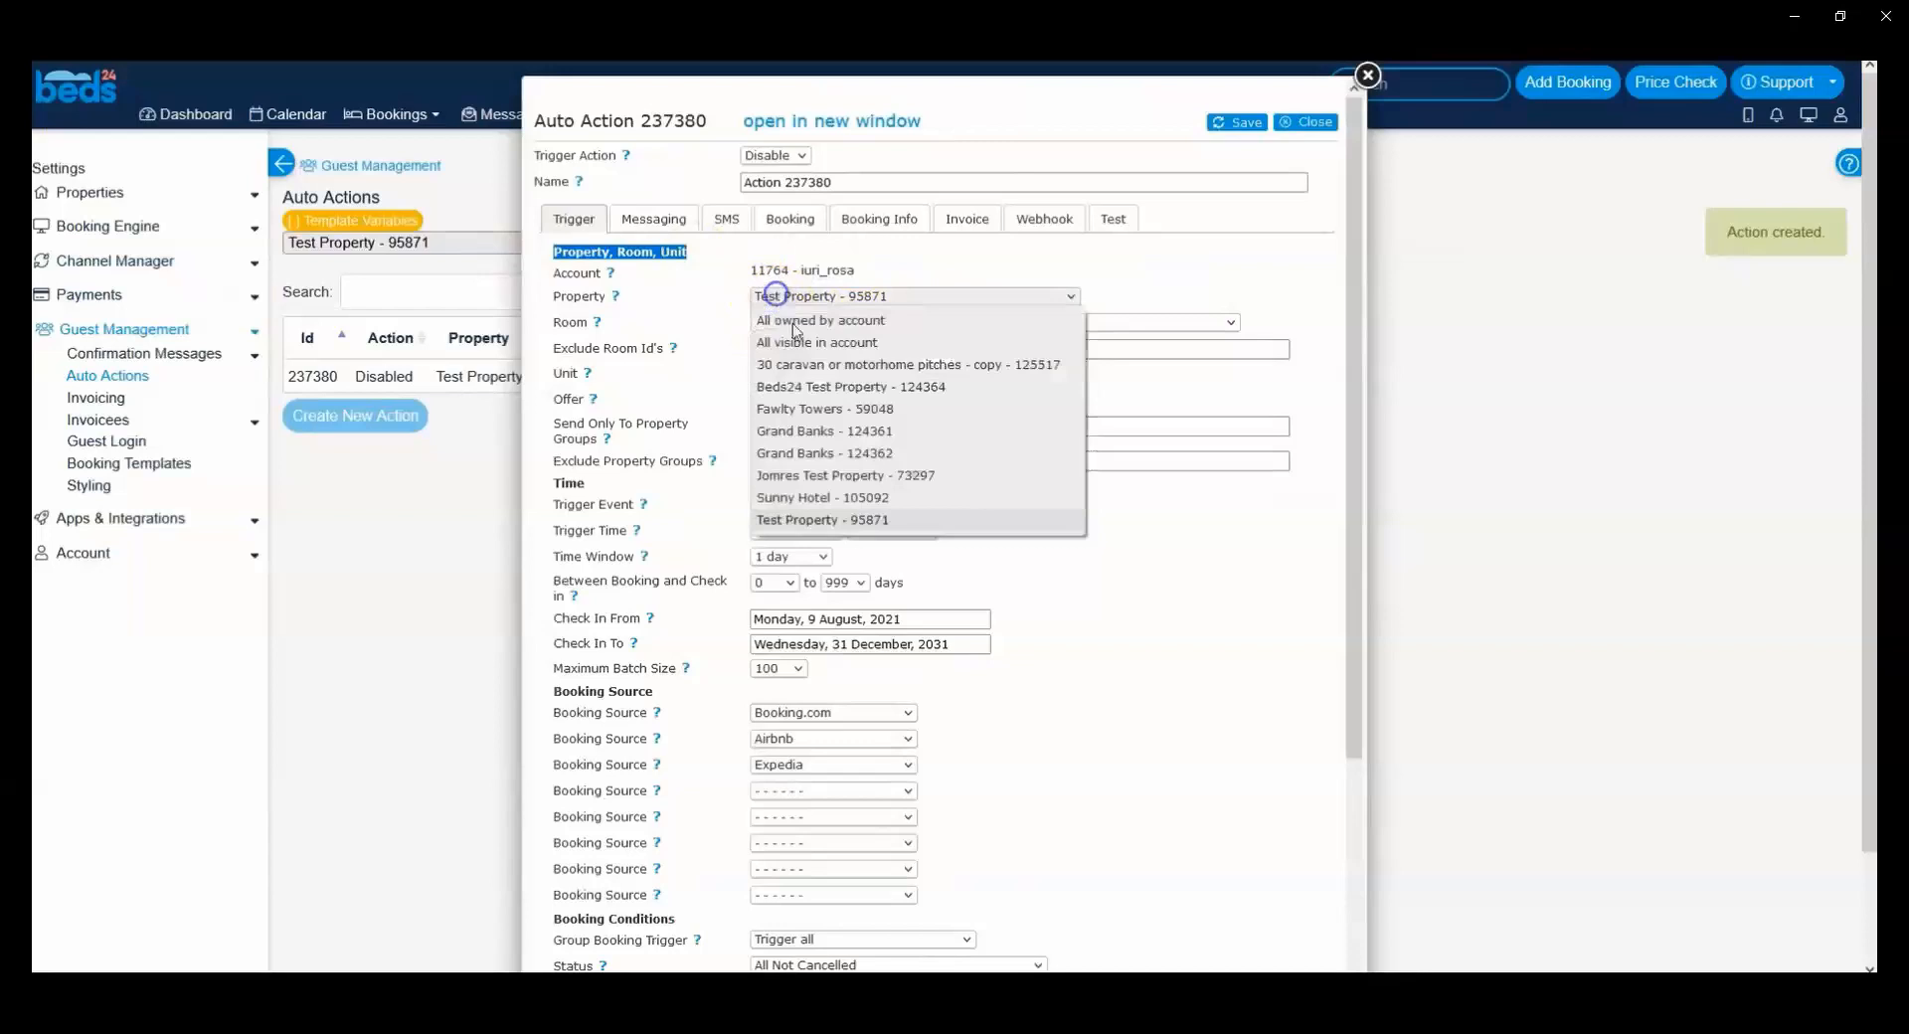
pyautogui.click(702, 288)
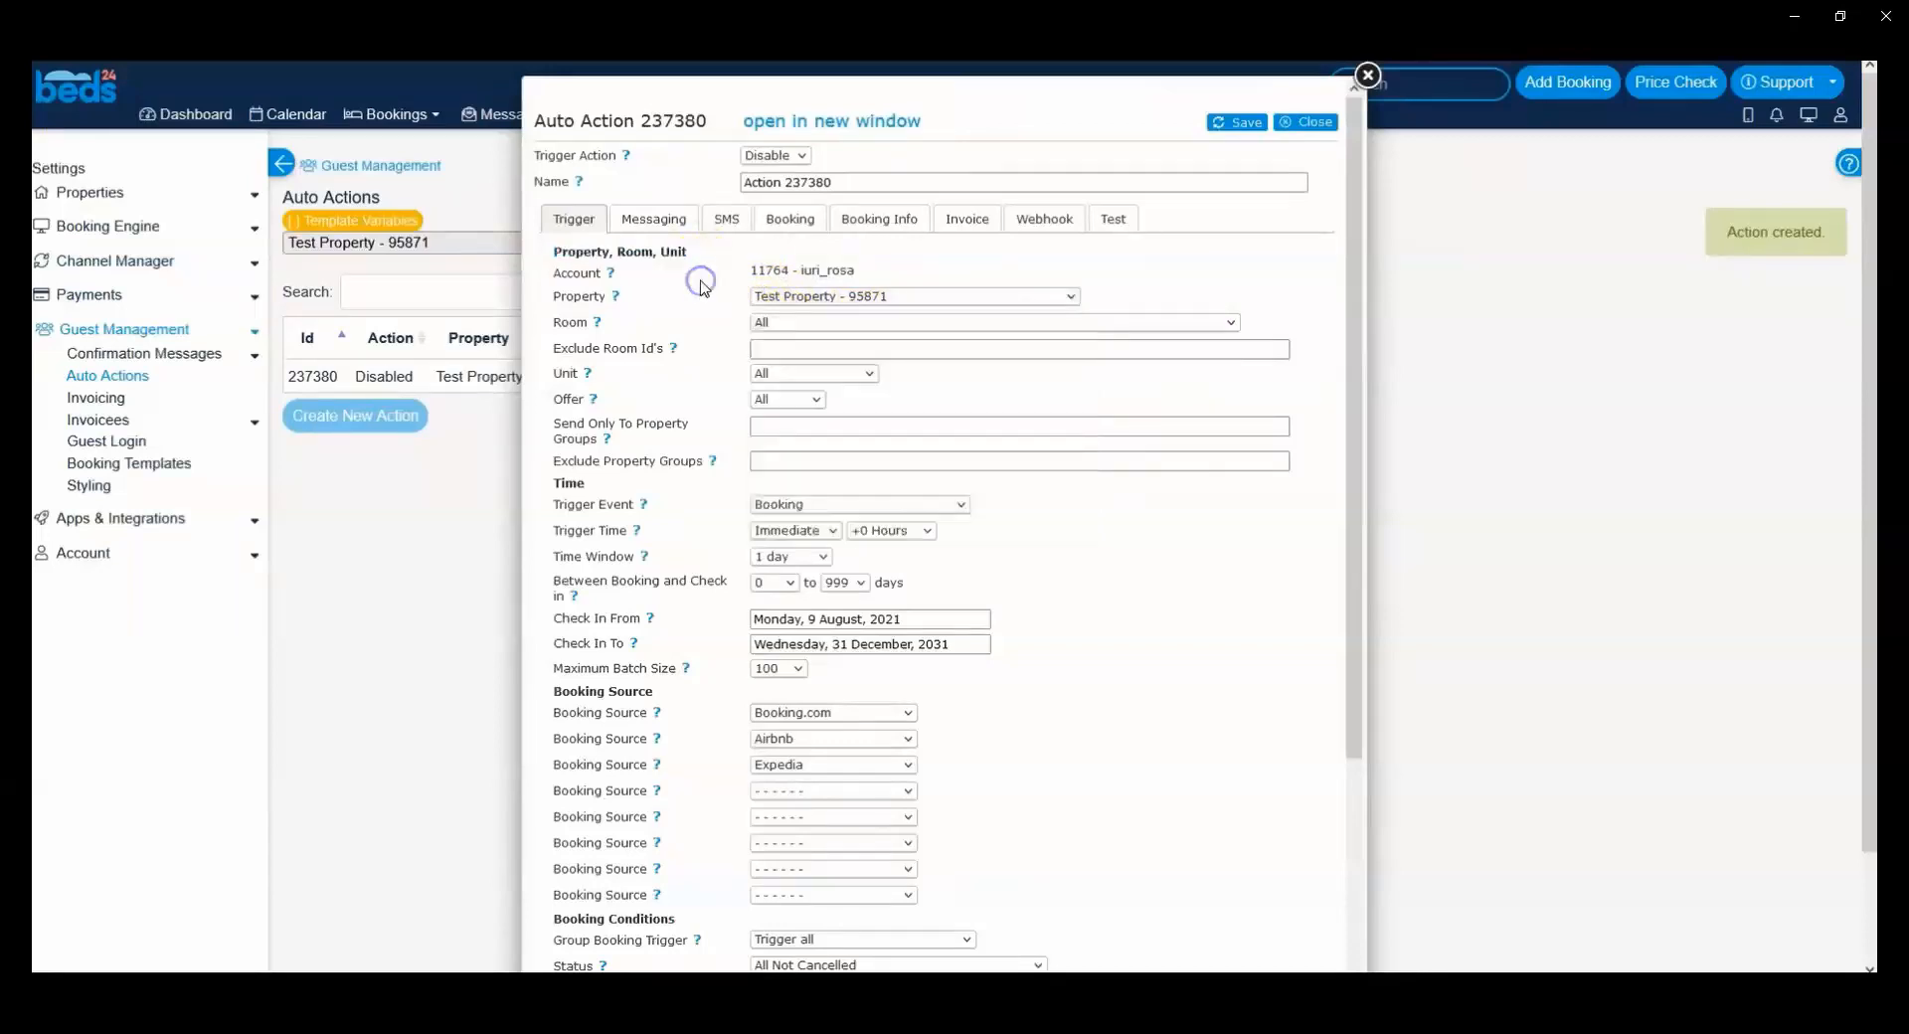
pyautogui.click(616, 298)
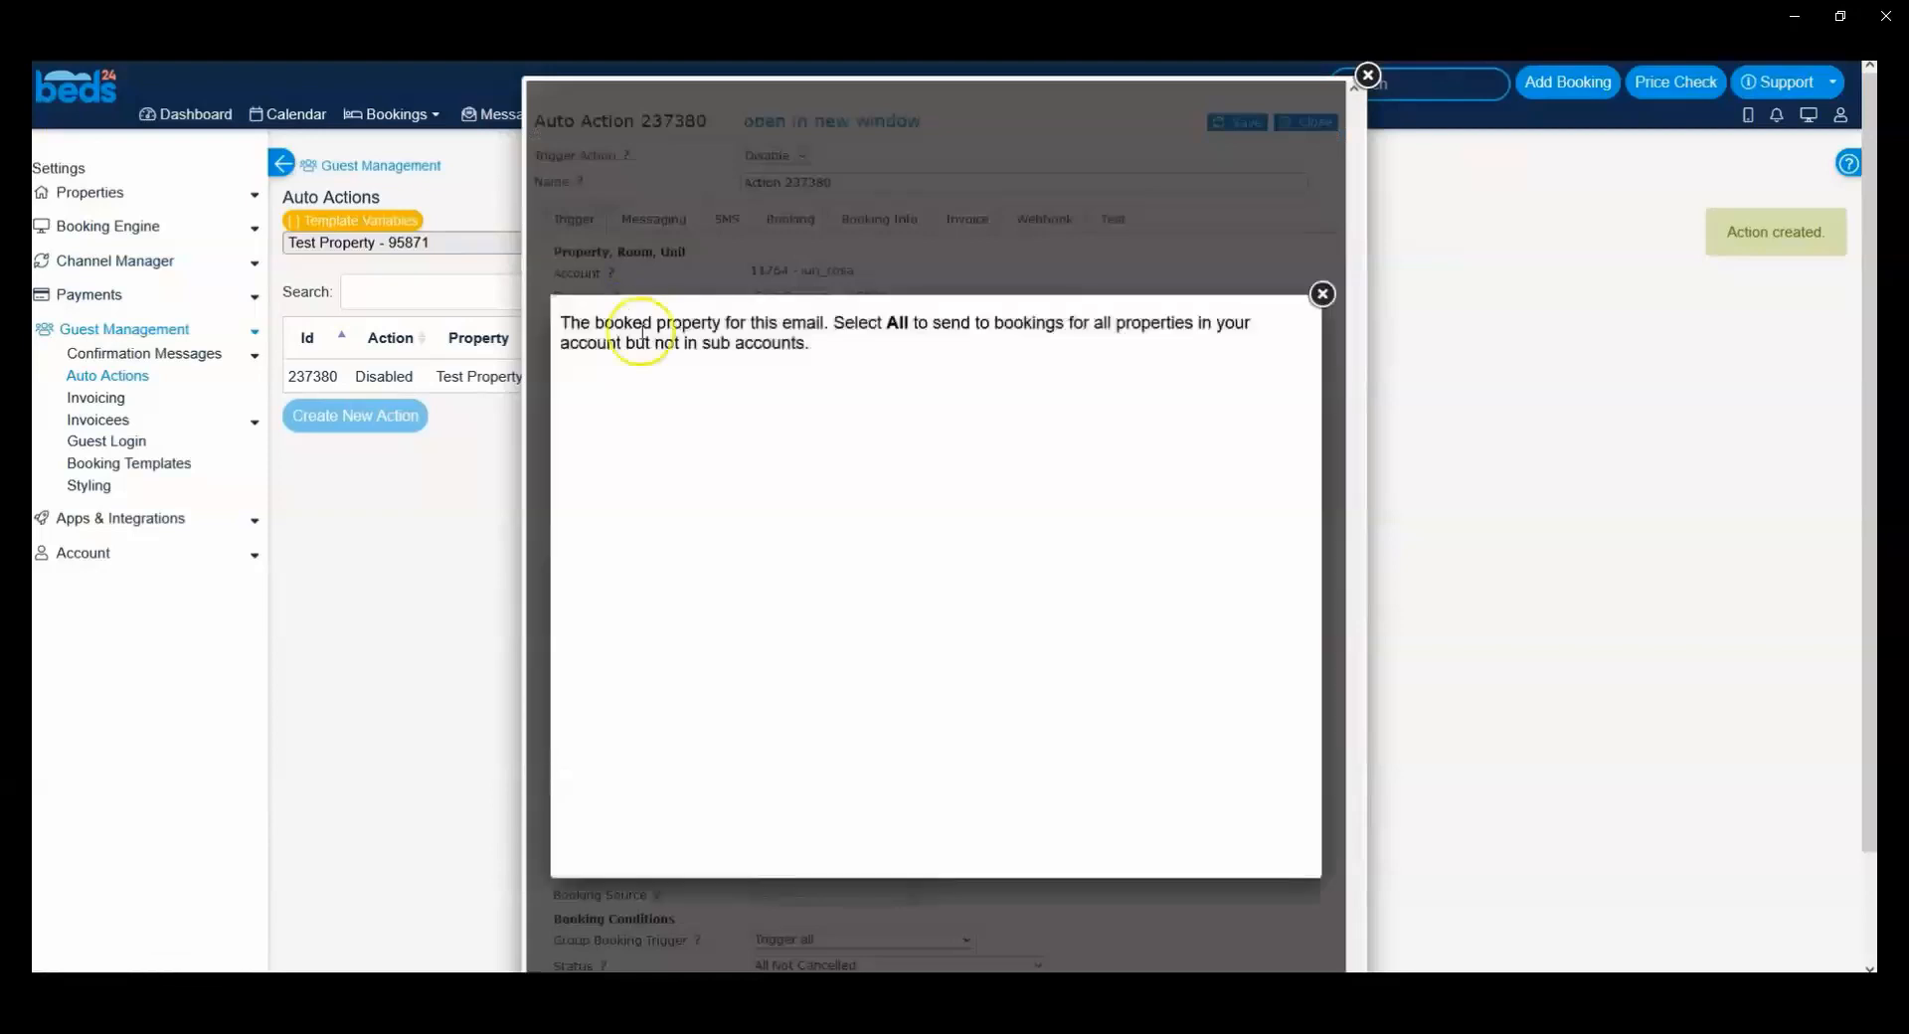
pyautogui.click(1323, 295)
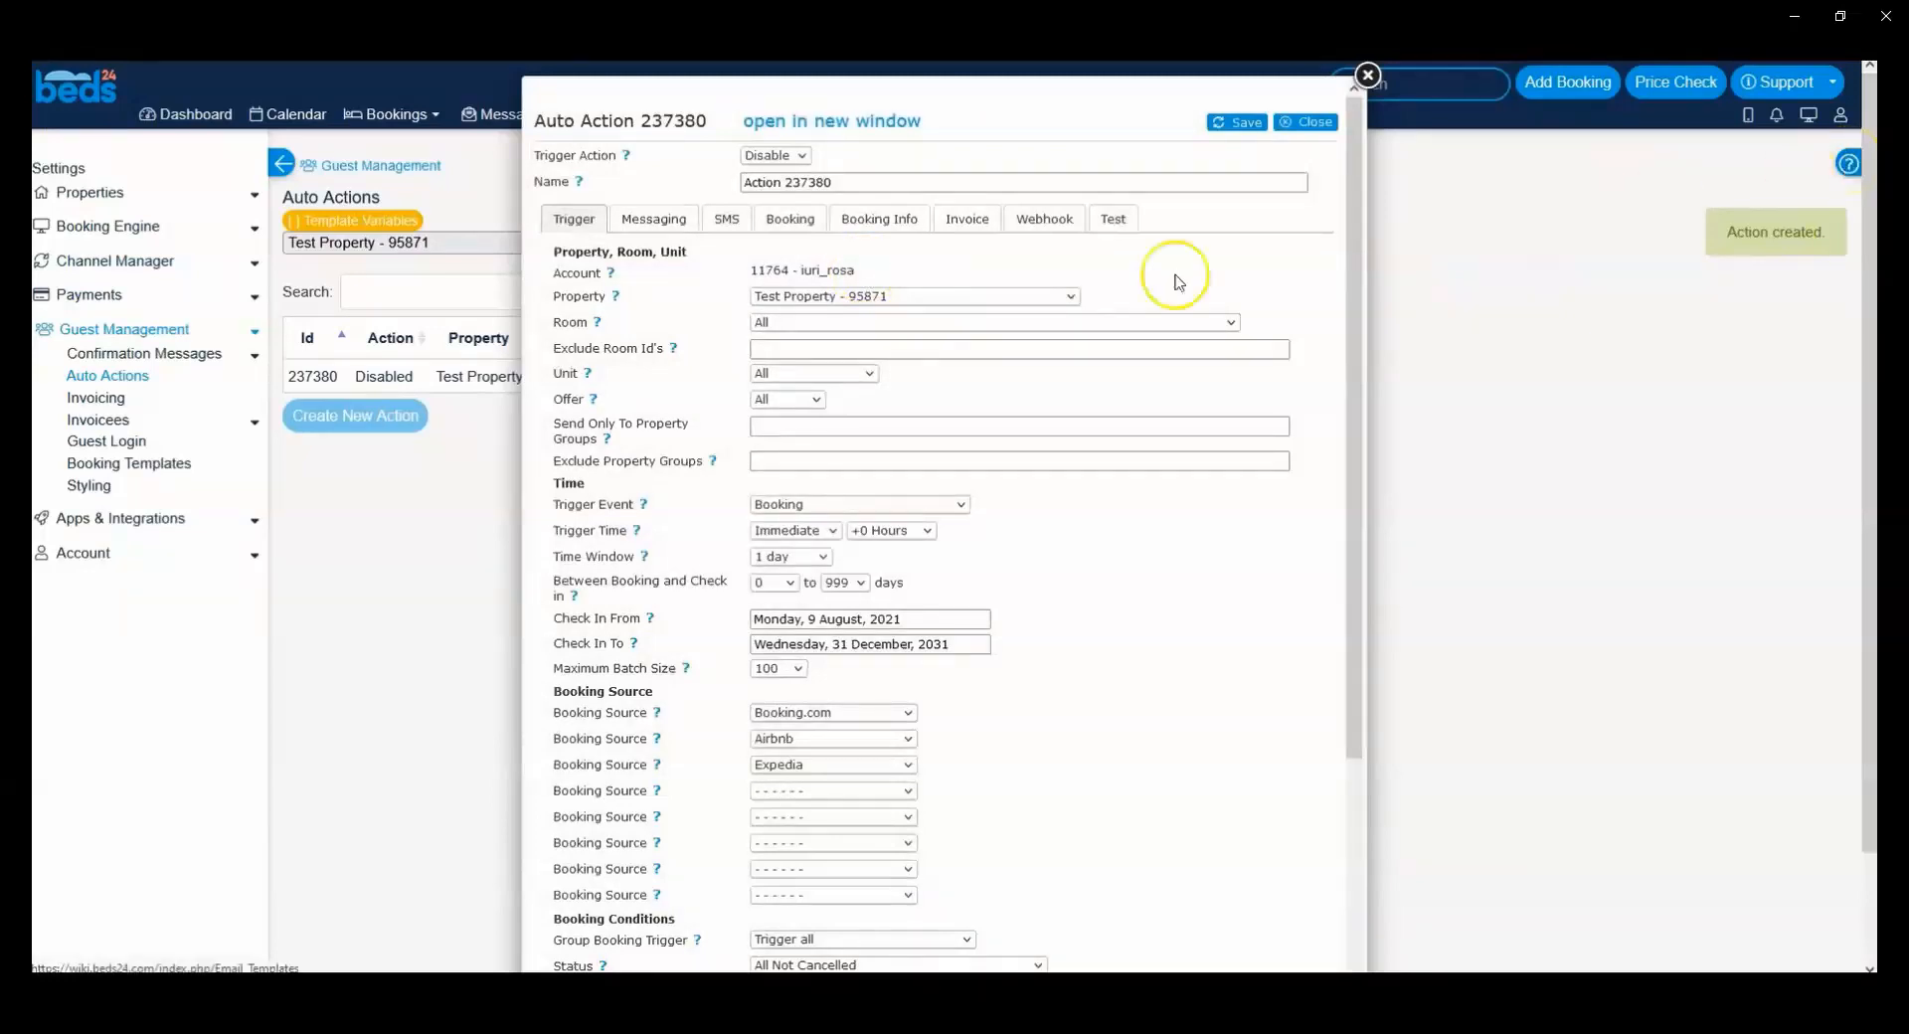
# Step: Examine the room types that the trigger can be limited to in the Room field
pyautogui.click(785, 318)
pyautogui.click(789, 323)
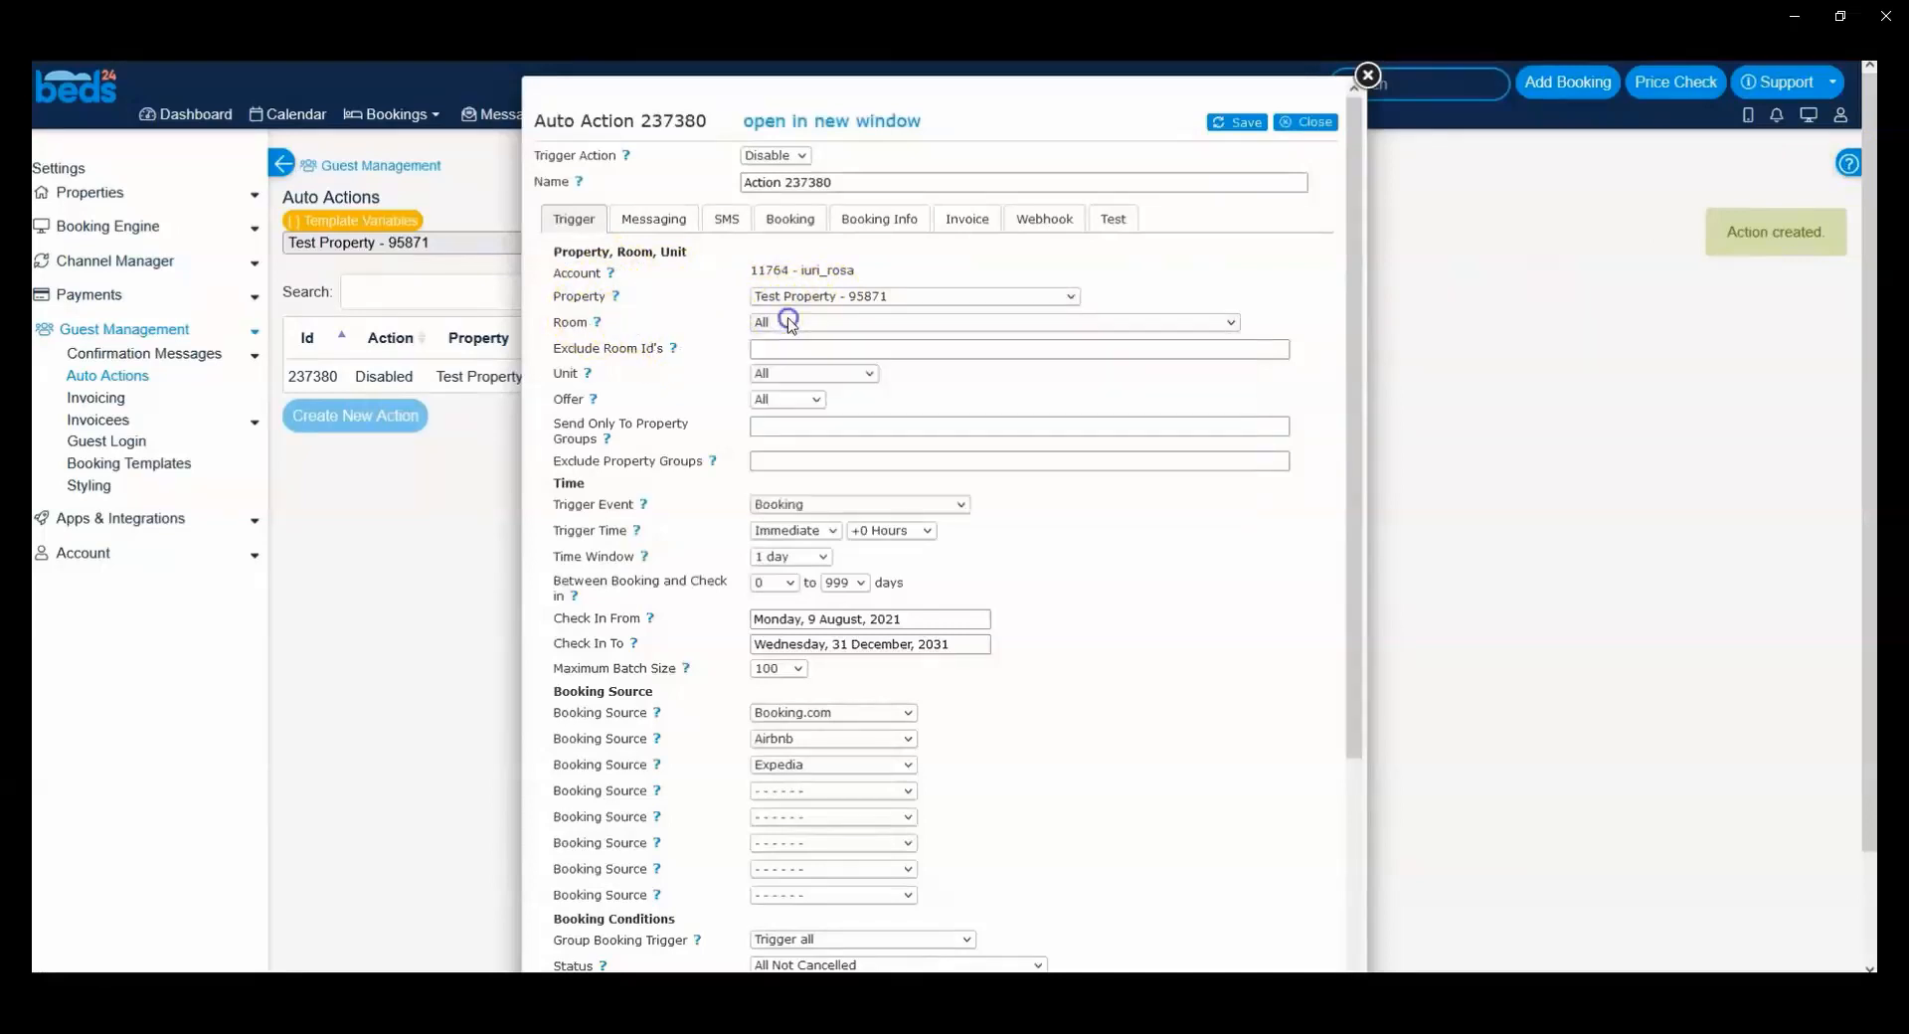
pyautogui.click(795, 325)
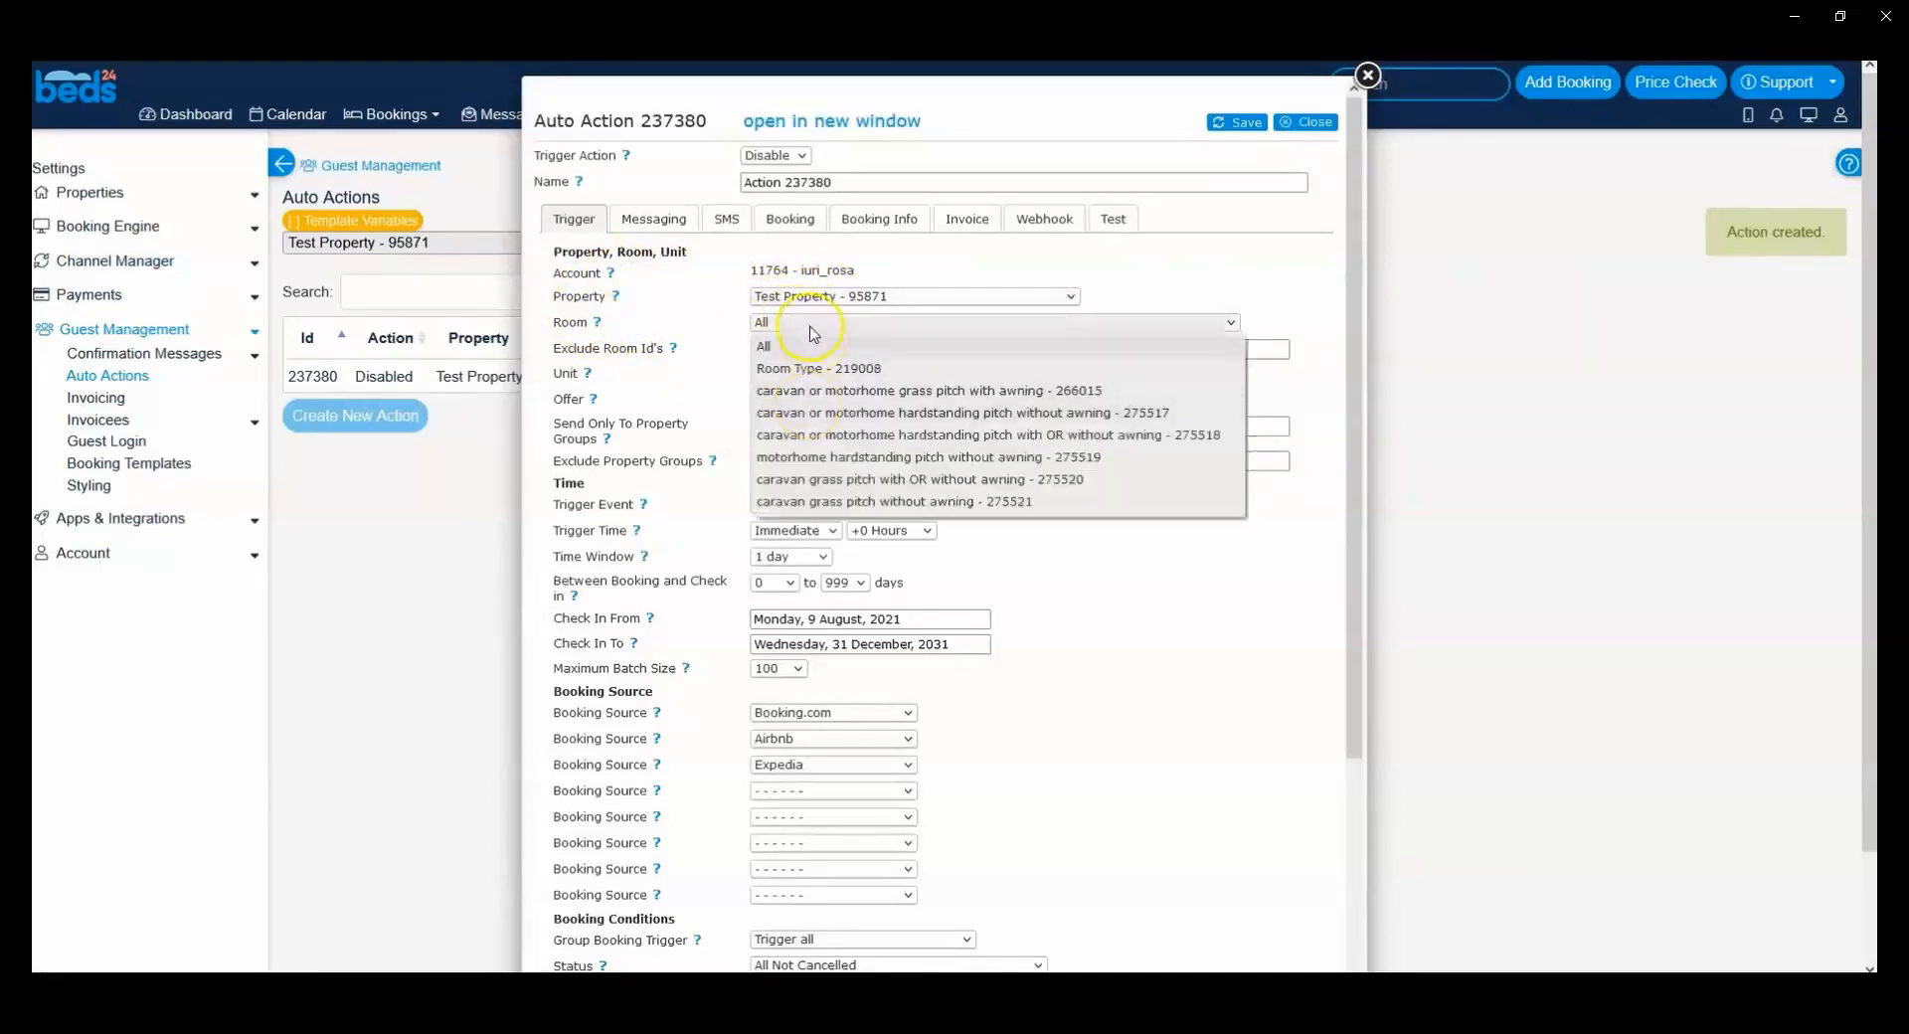
pyautogui.click(812, 331)
pyautogui.click(774, 347)
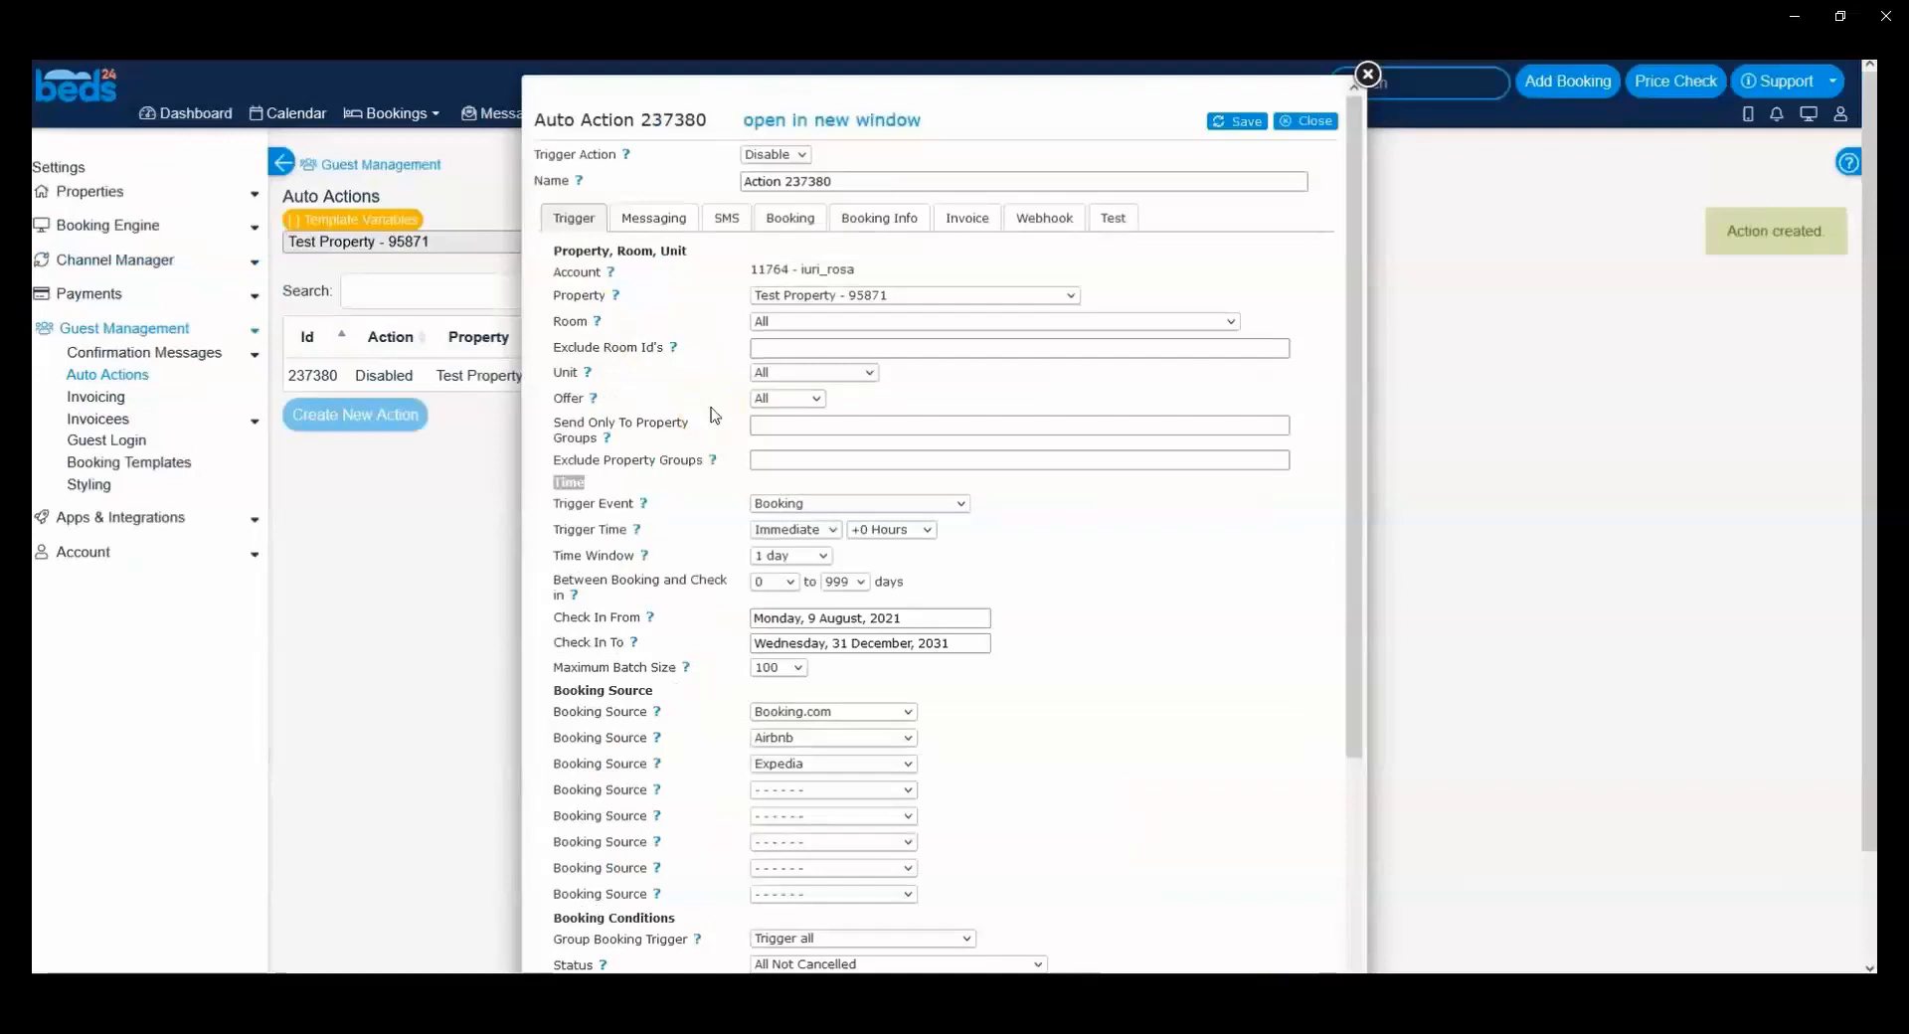
# Step: Look over all trigger conditions again, from Time and Booking Source to Booking Conditions, Info Codes and Booking Fields
pyautogui.scroll(-3, 714, 414)
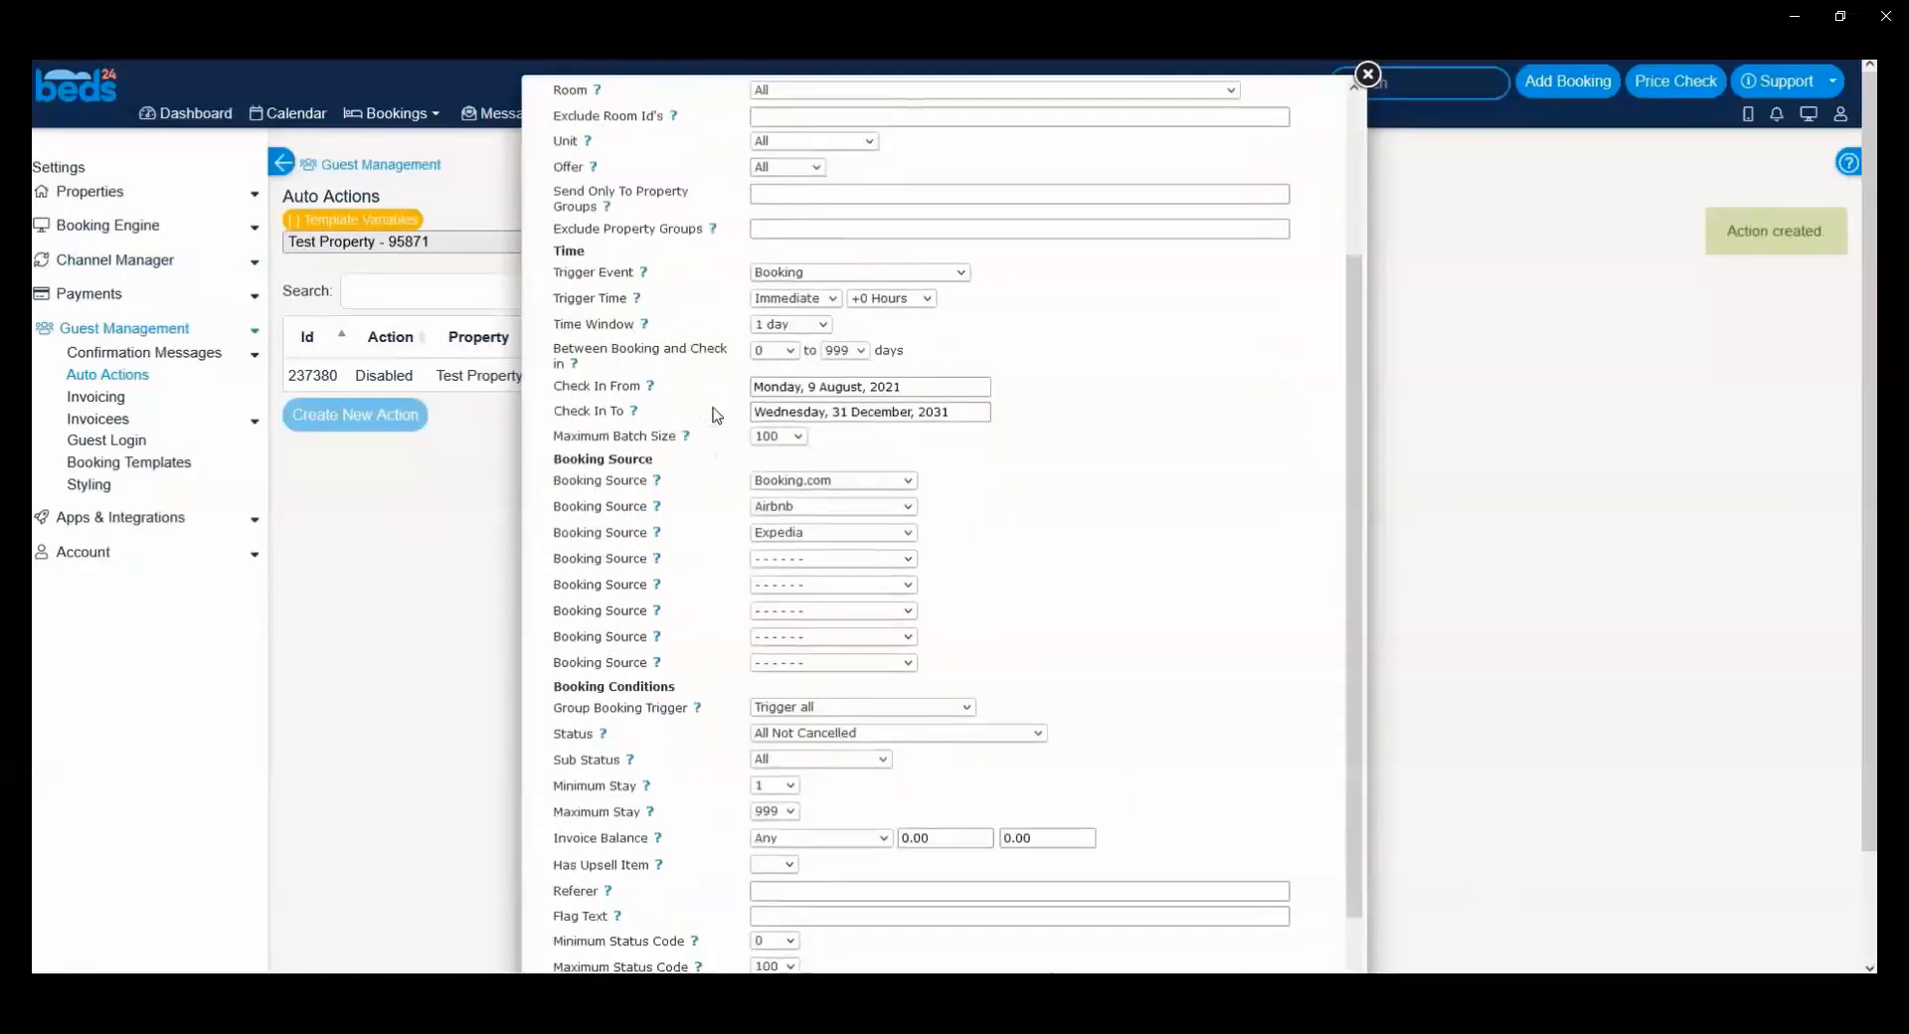
pyautogui.scroll(-3, 716, 415)
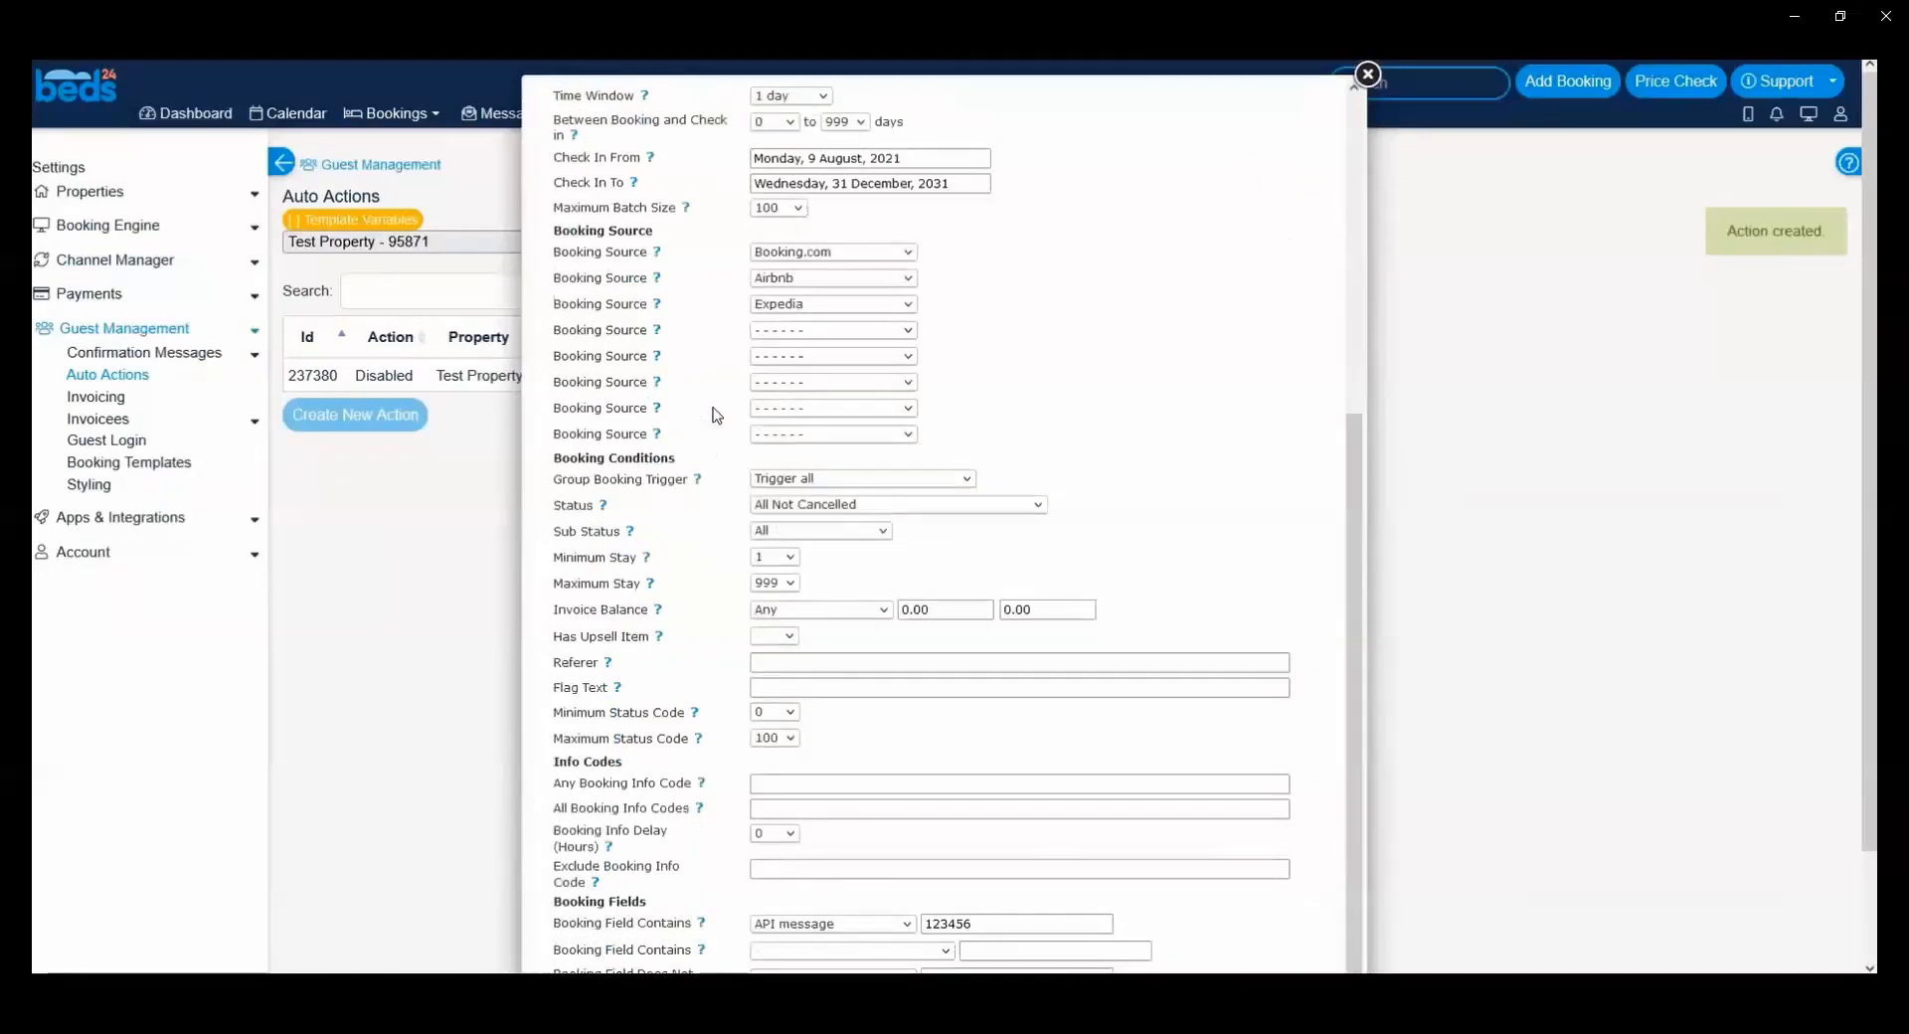
pyautogui.scroll(-2, 716, 415)
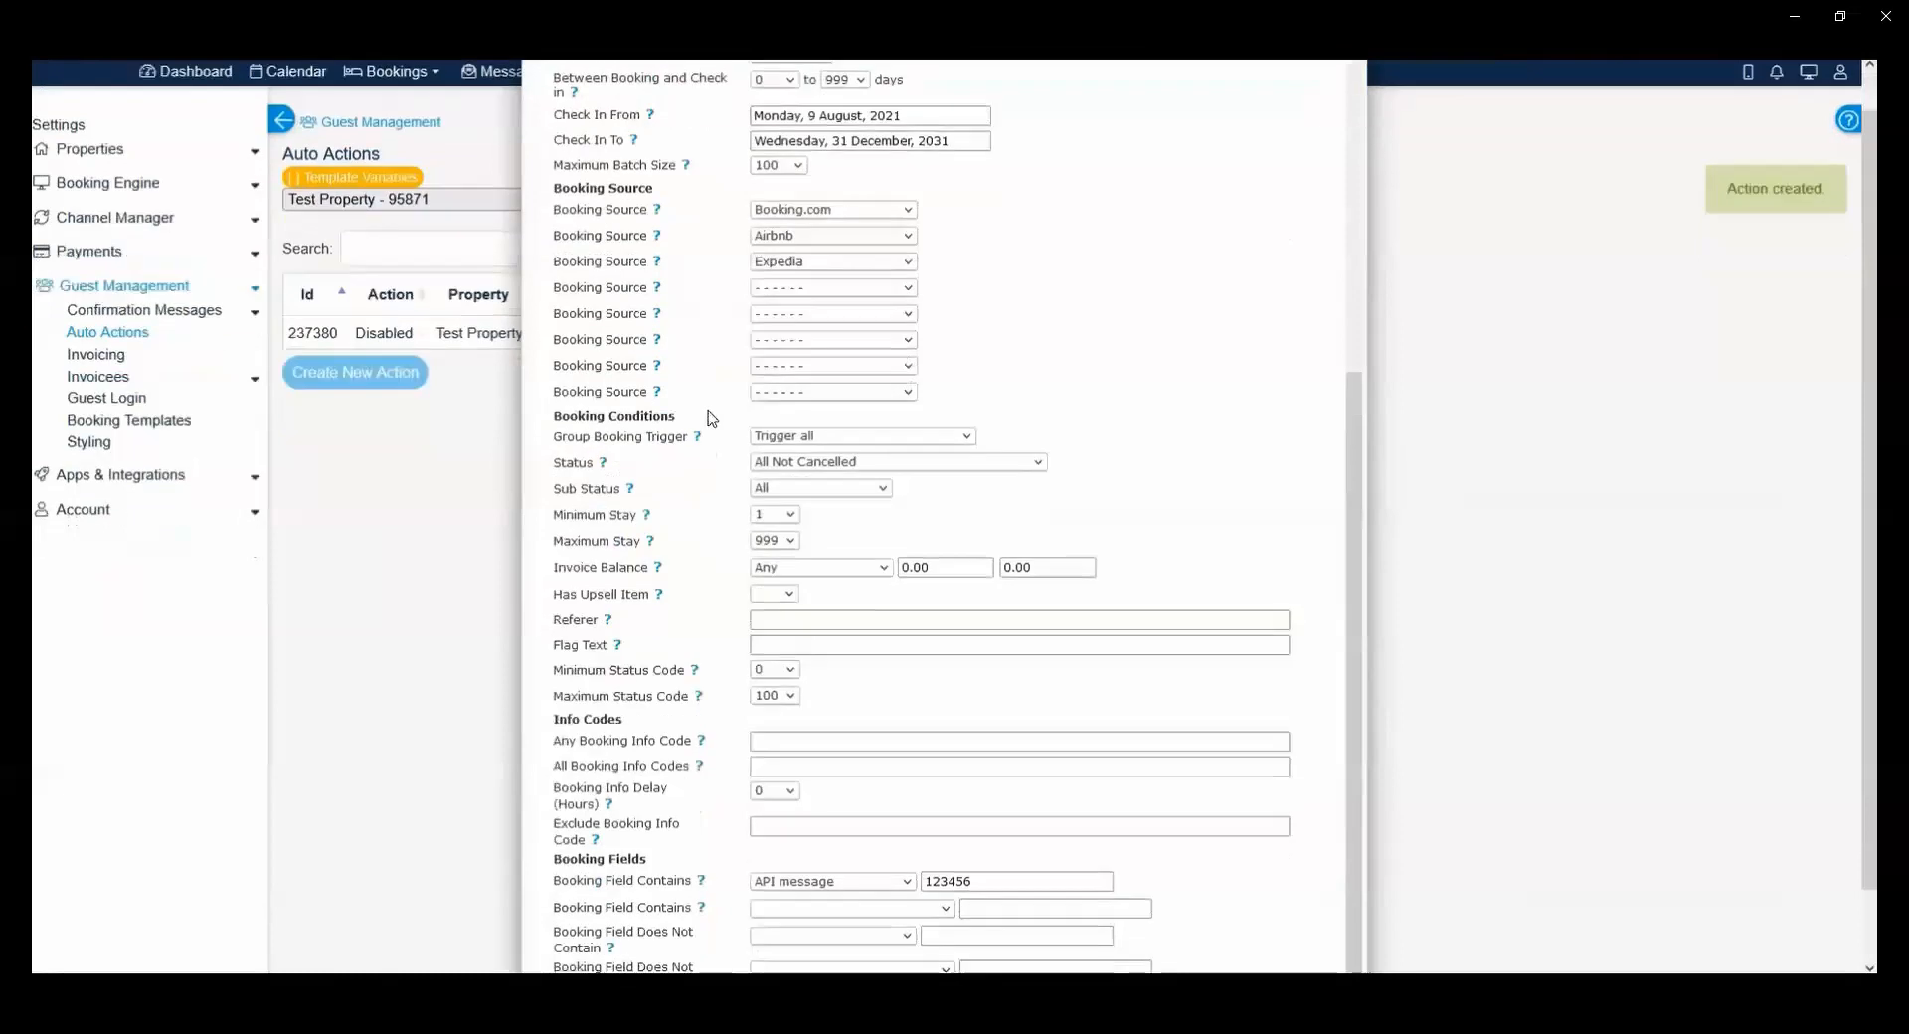
pyautogui.click(606, 343)
pyautogui.scroll(4, 612, 363)
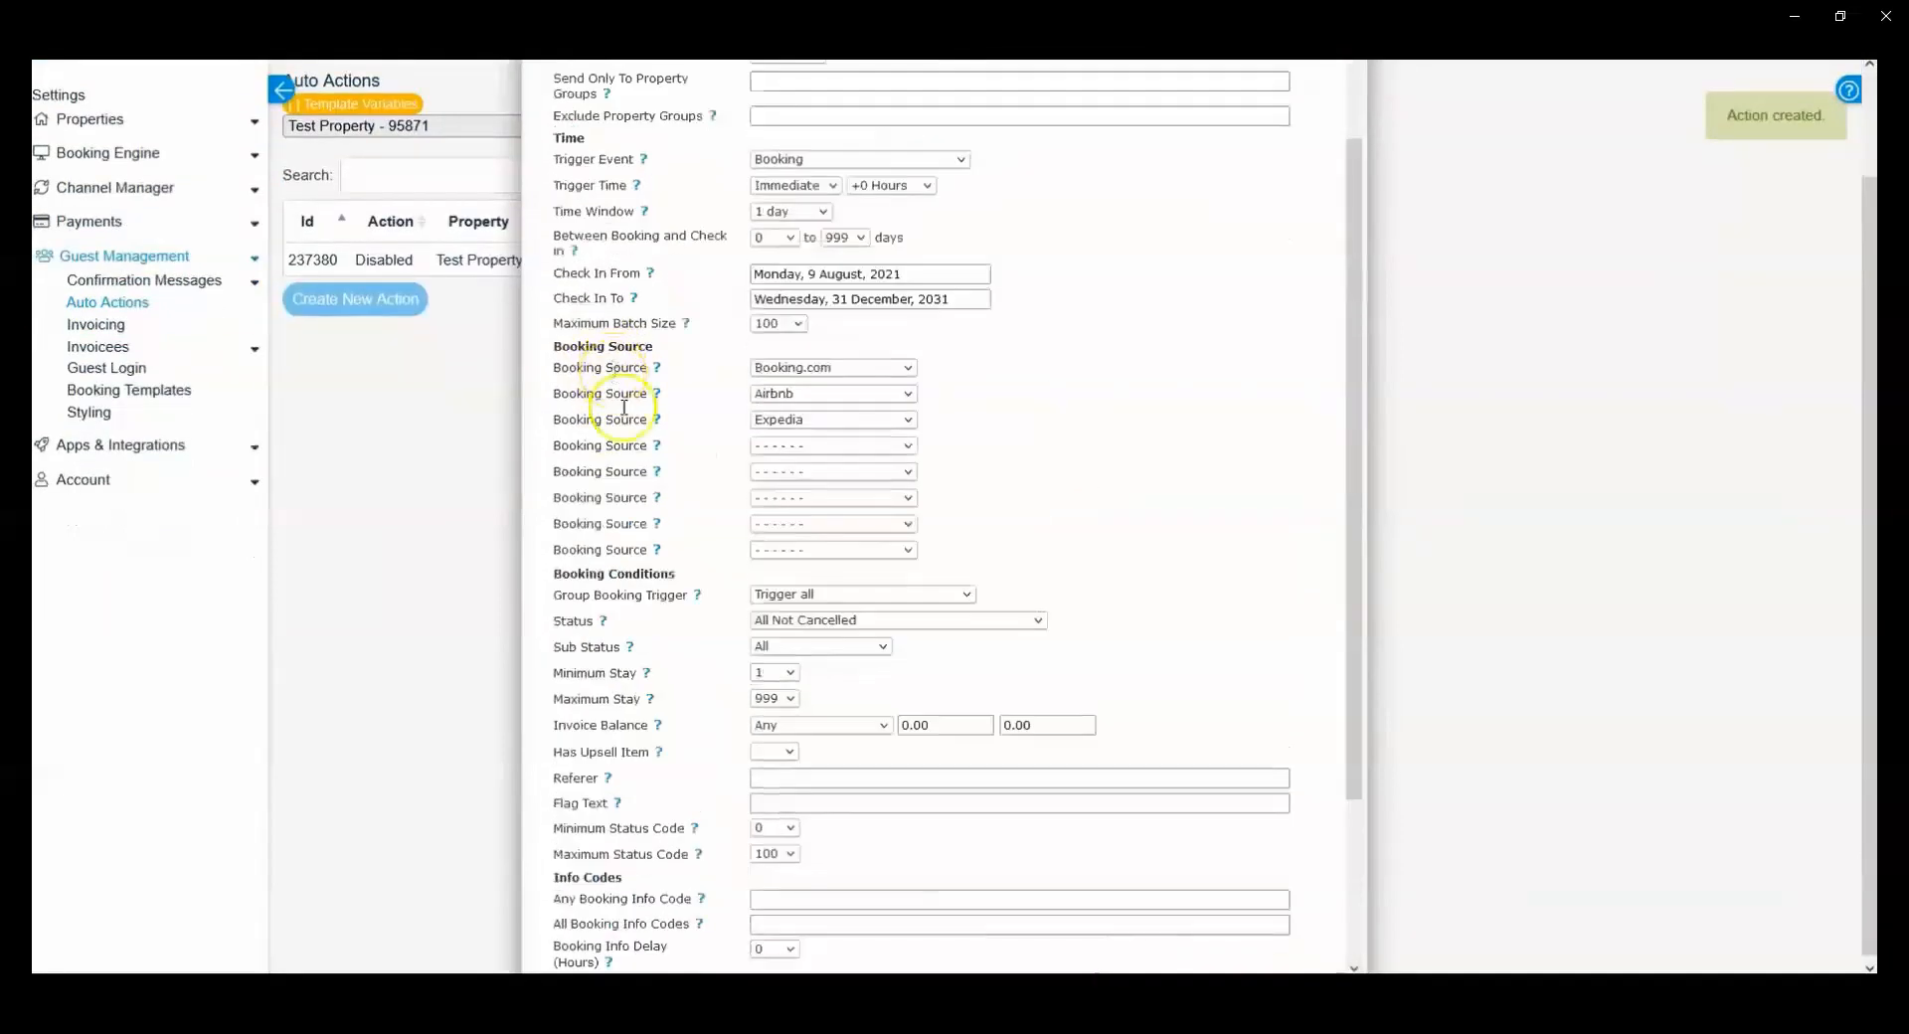
pyautogui.scroll(-4, 646, 586)
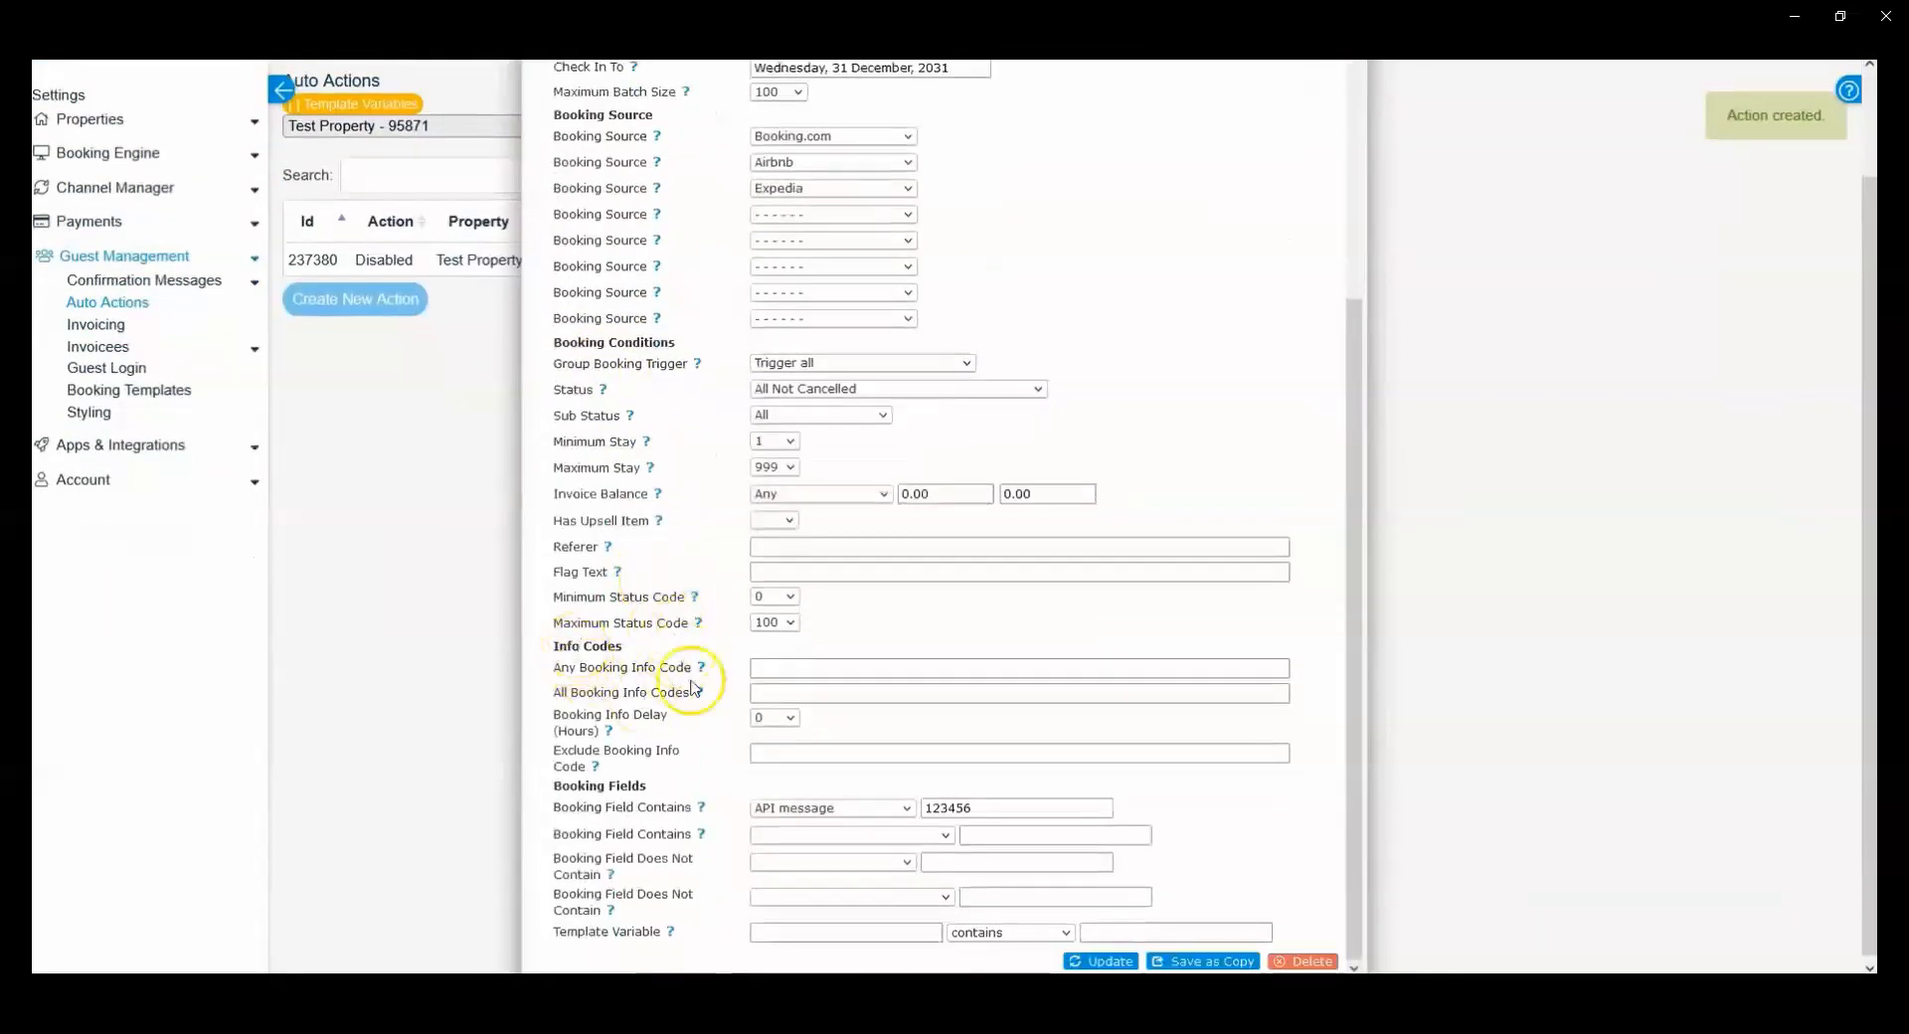
pyautogui.scroll(2, 794, 731)
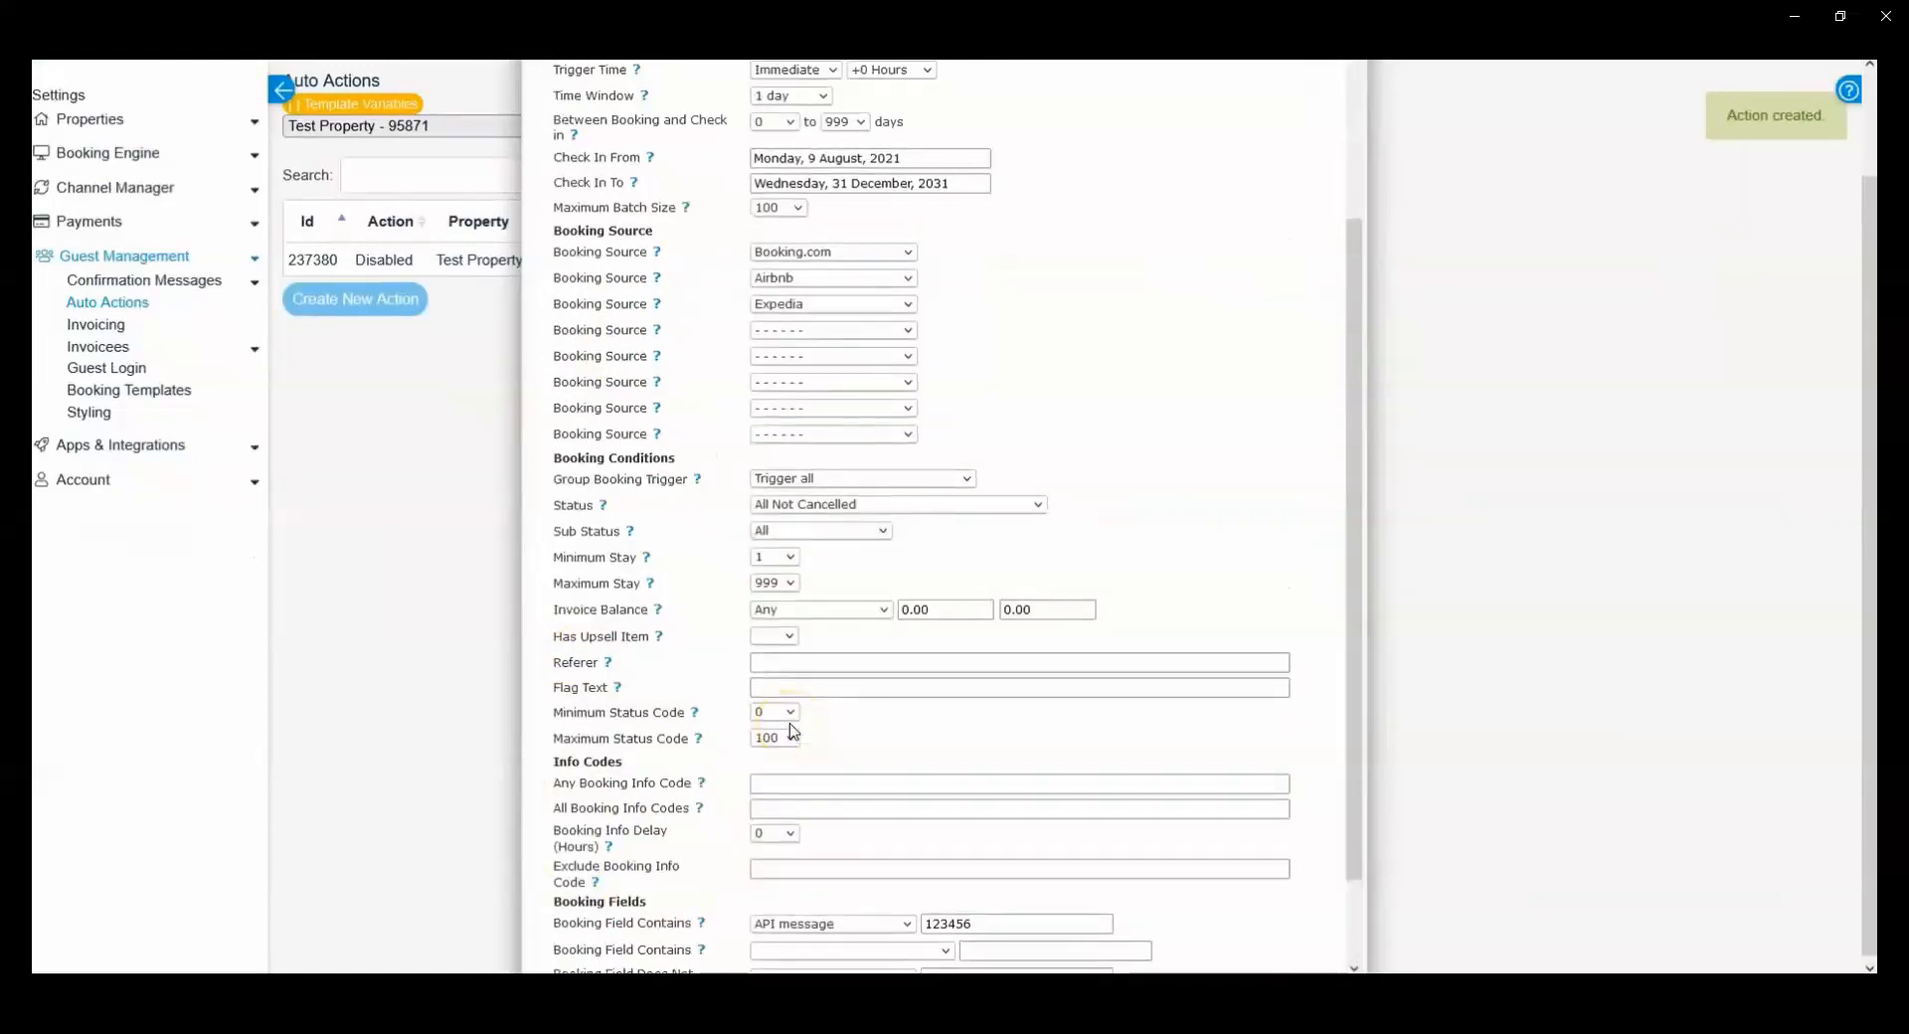
pyautogui.scroll(2, 793, 731)
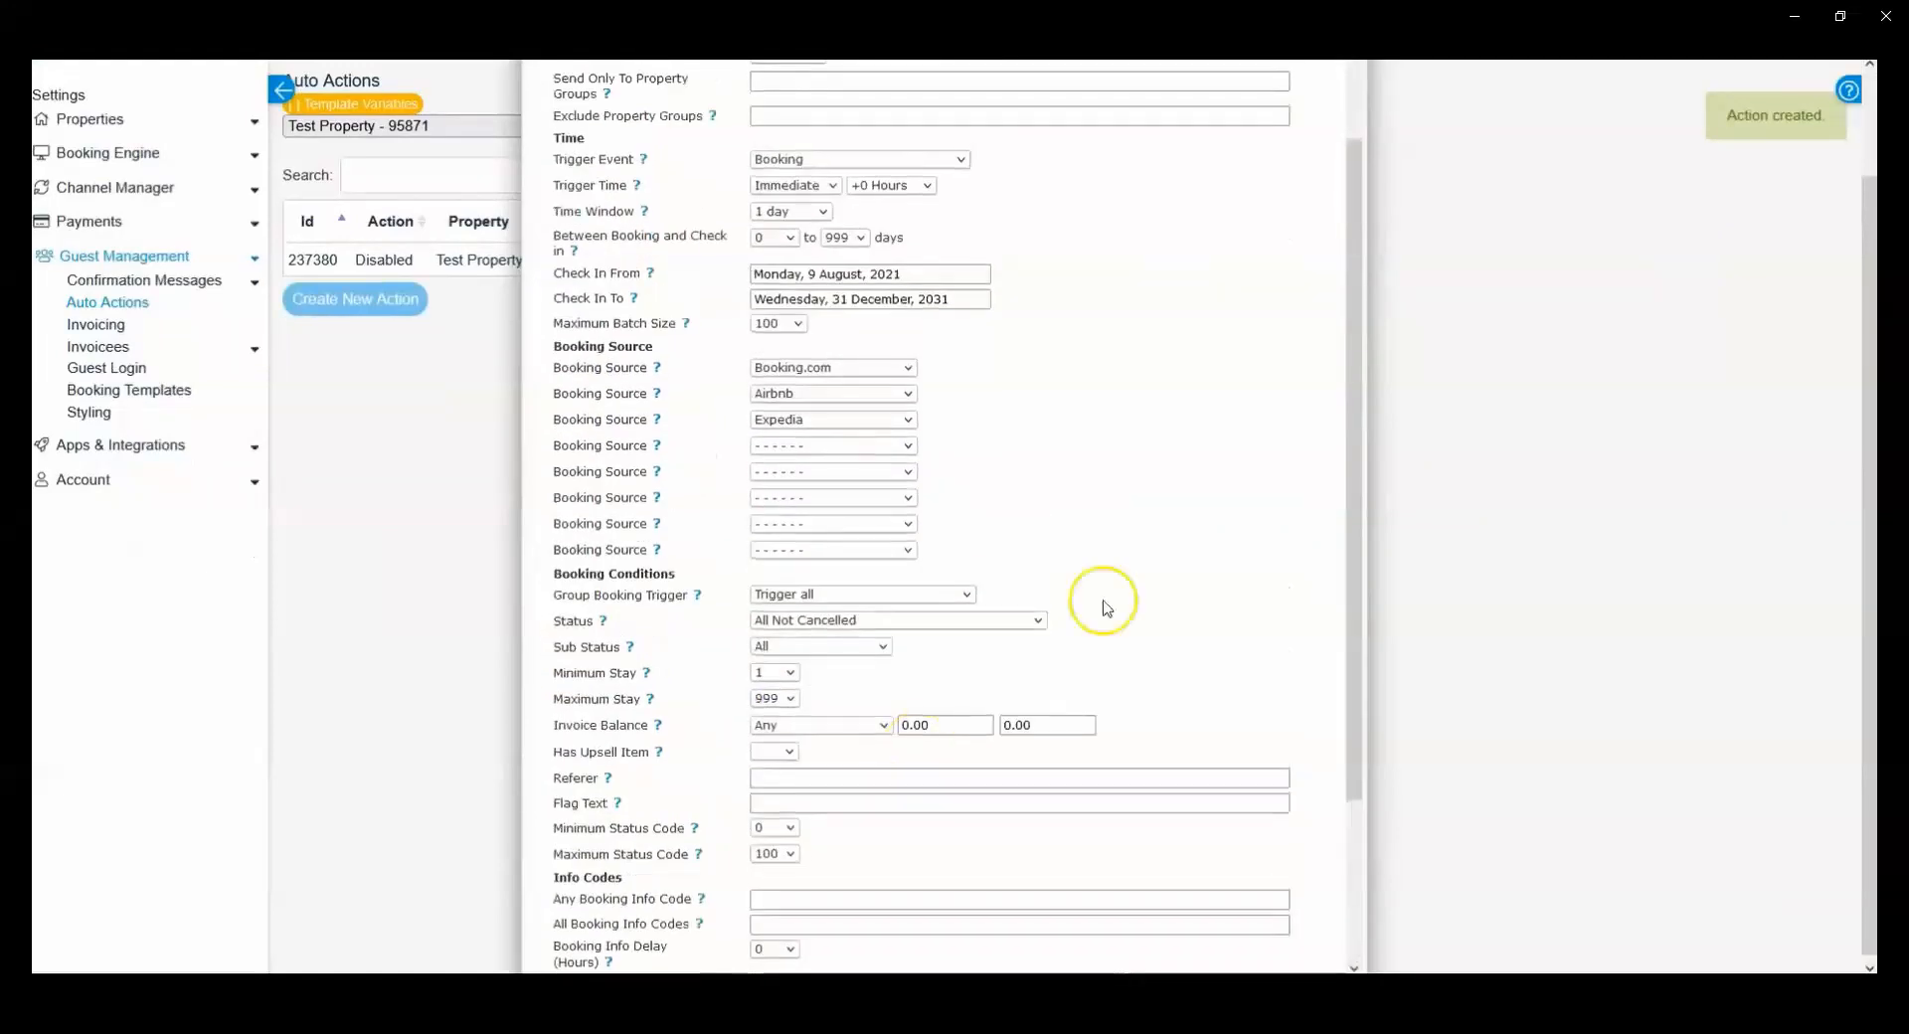
pyautogui.scroll(4, 877, 729)
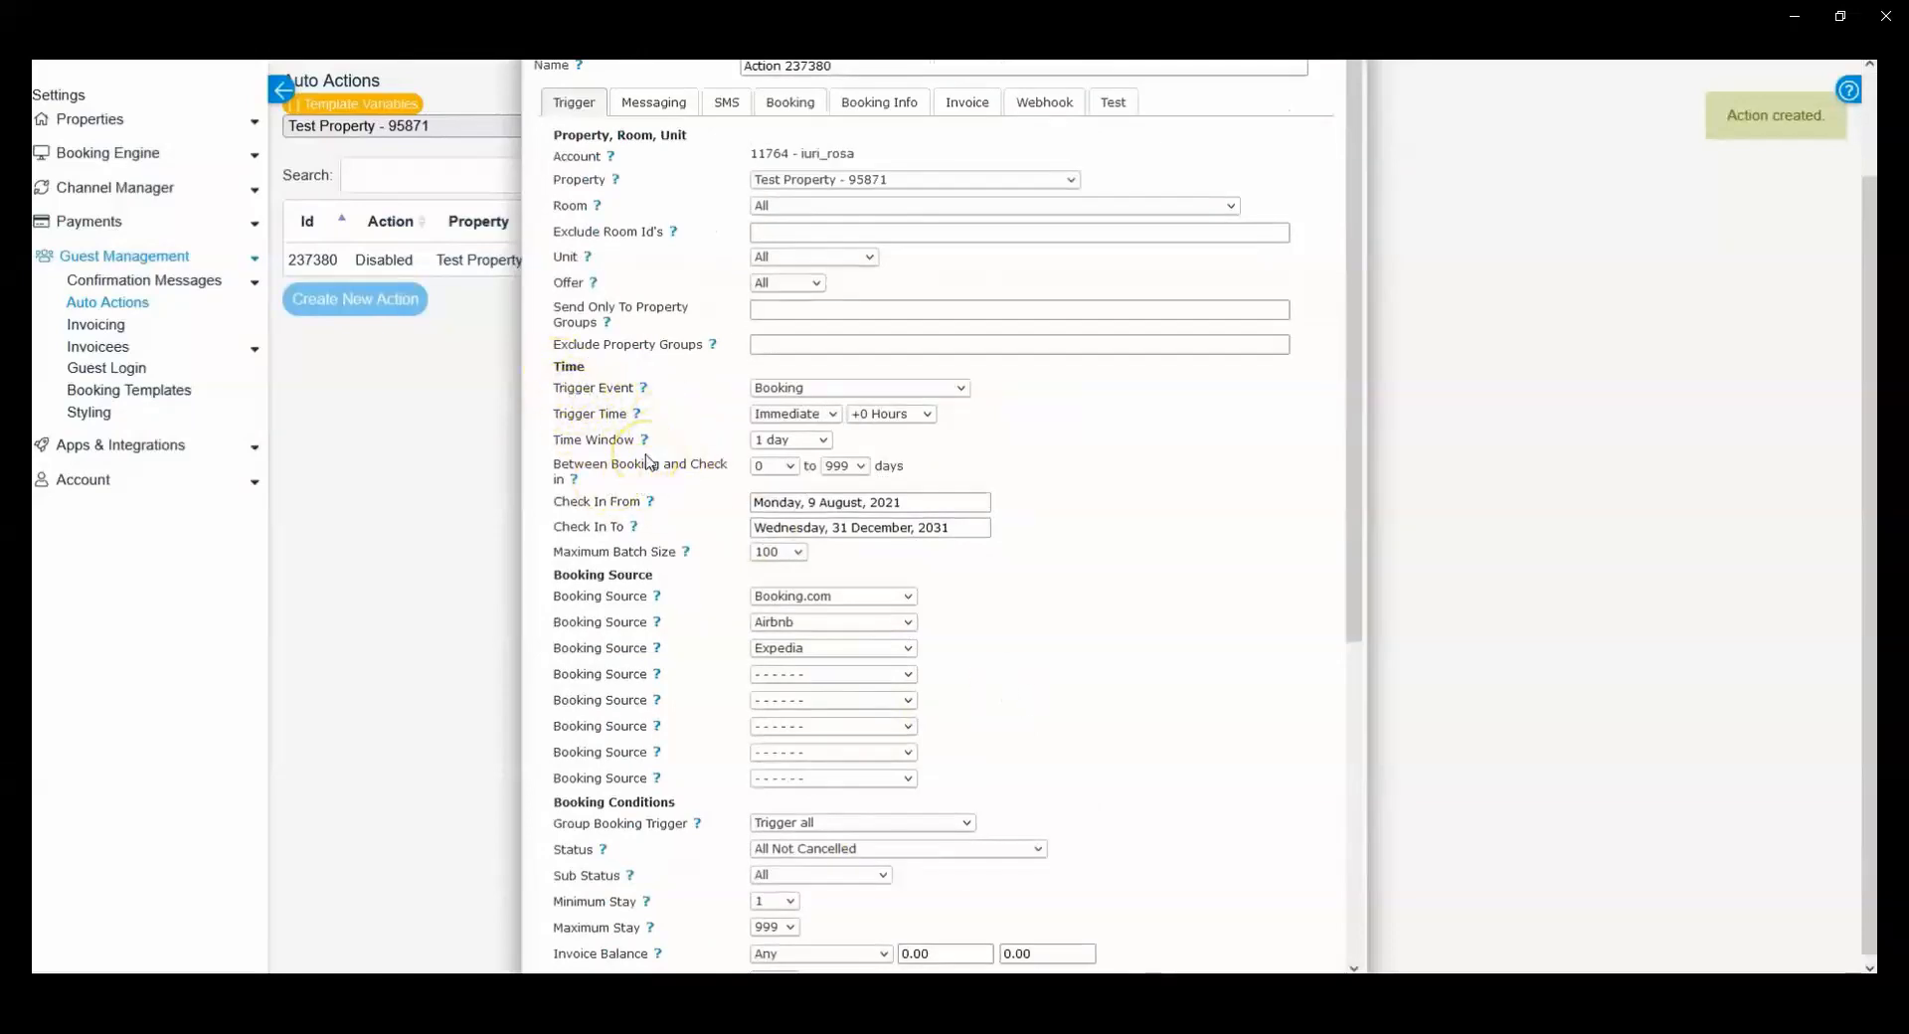
pyautogui.scroll(2, 749, 362)
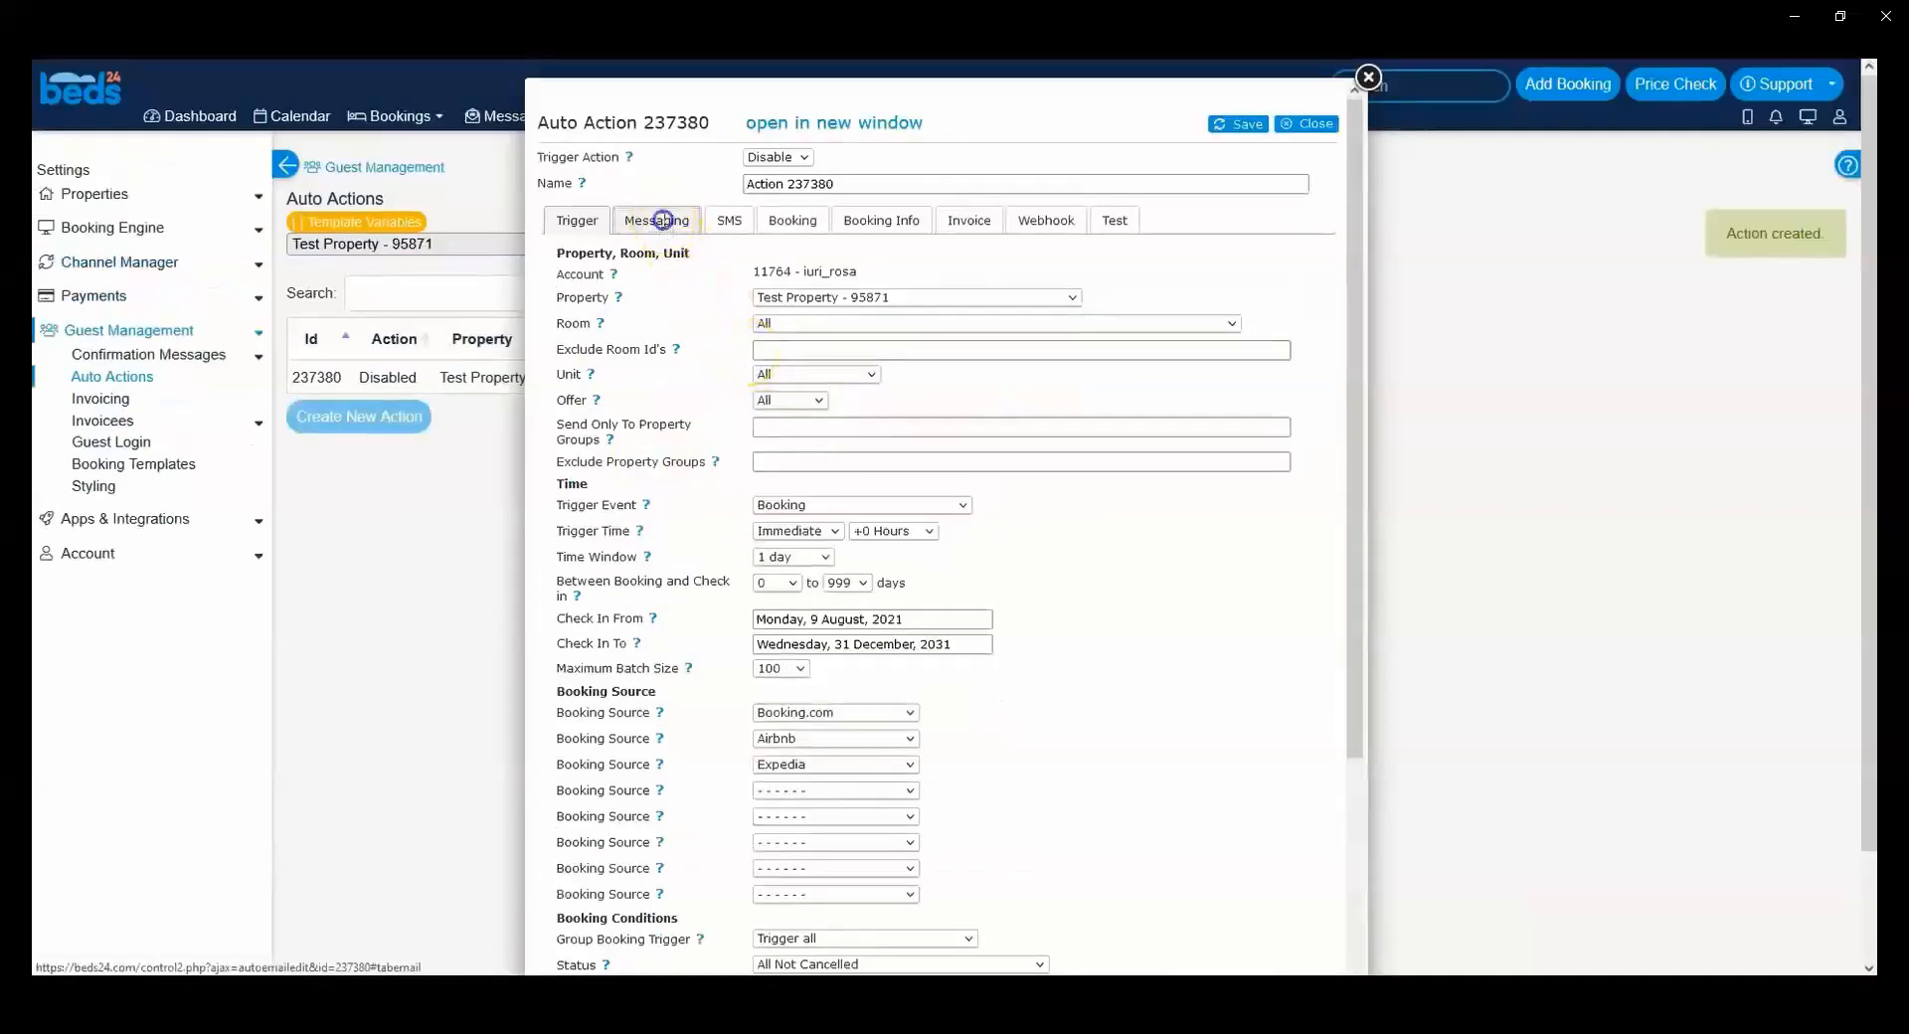
# Step: Open the auto action's Messaging settings and examine the message fields, particularly Plain Text Message
pyautogui.click(660, 221)
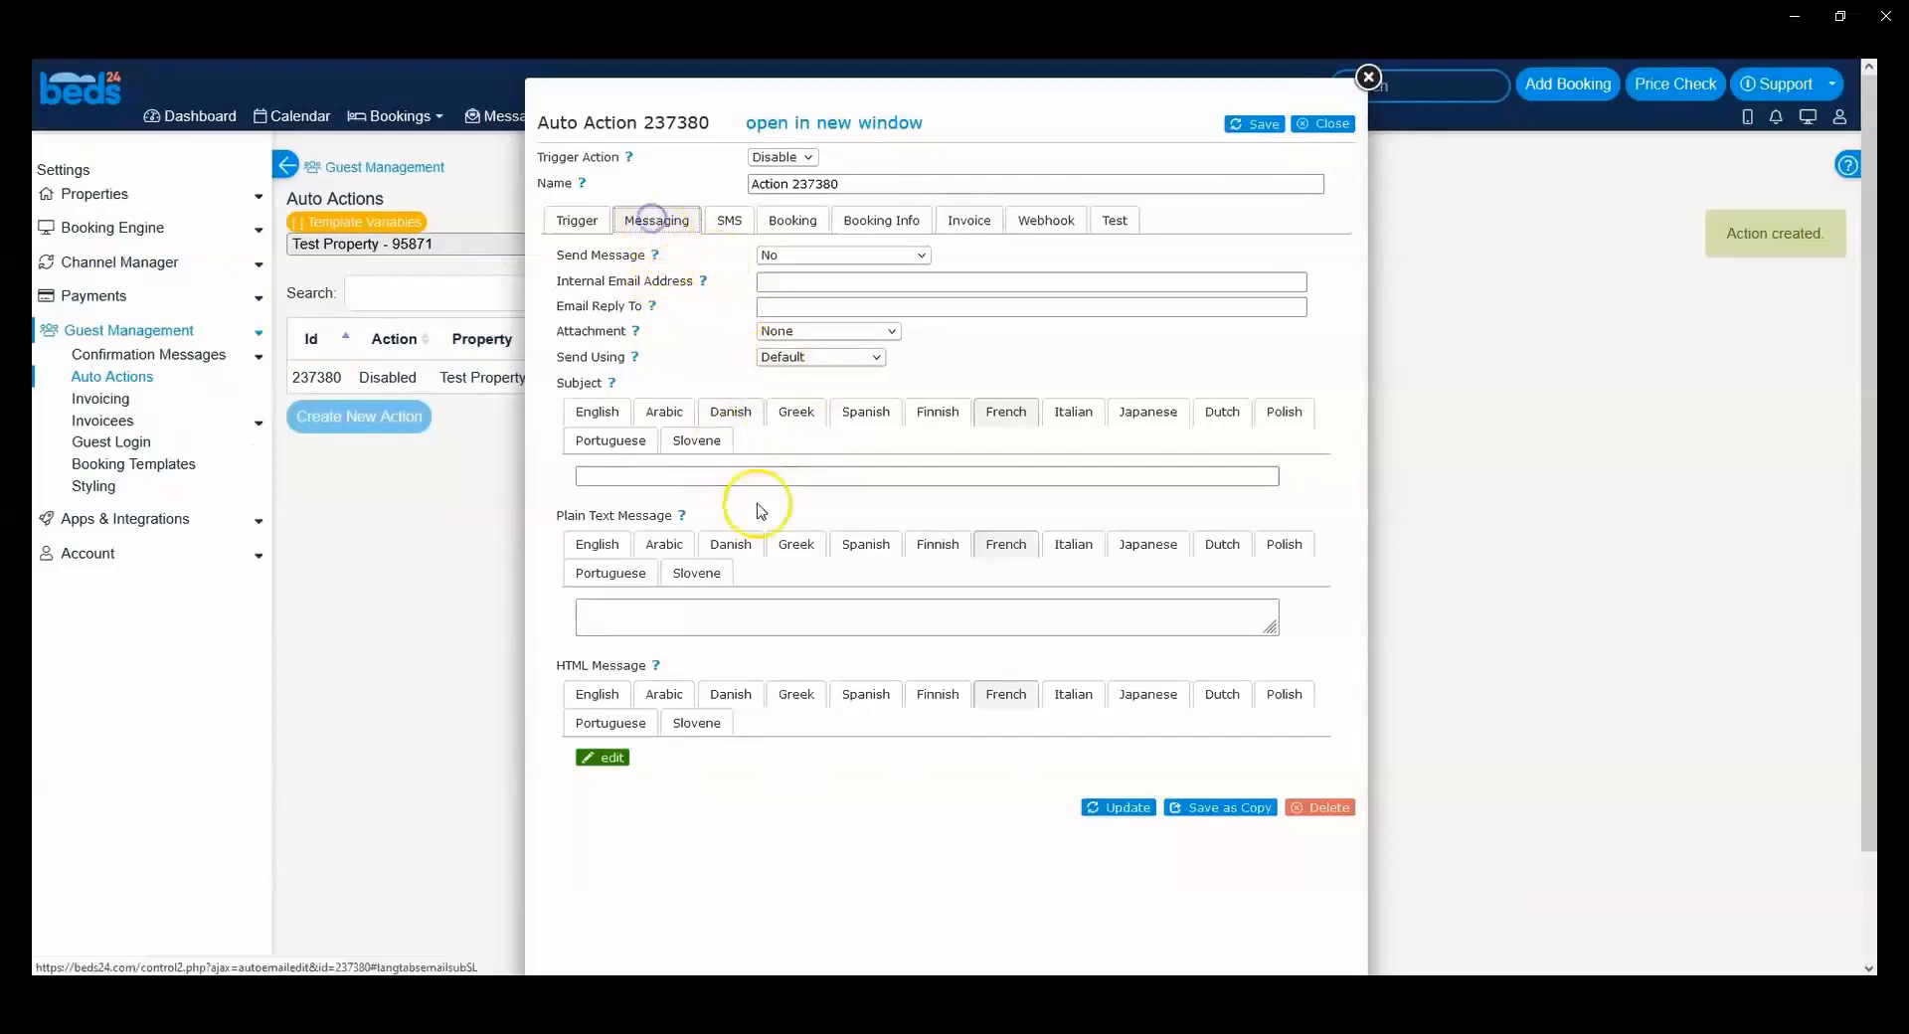
pyautogui.moveTo(564, 516); pyautogui.dragTo(651, 517)
pyautogui.click(651, 517)
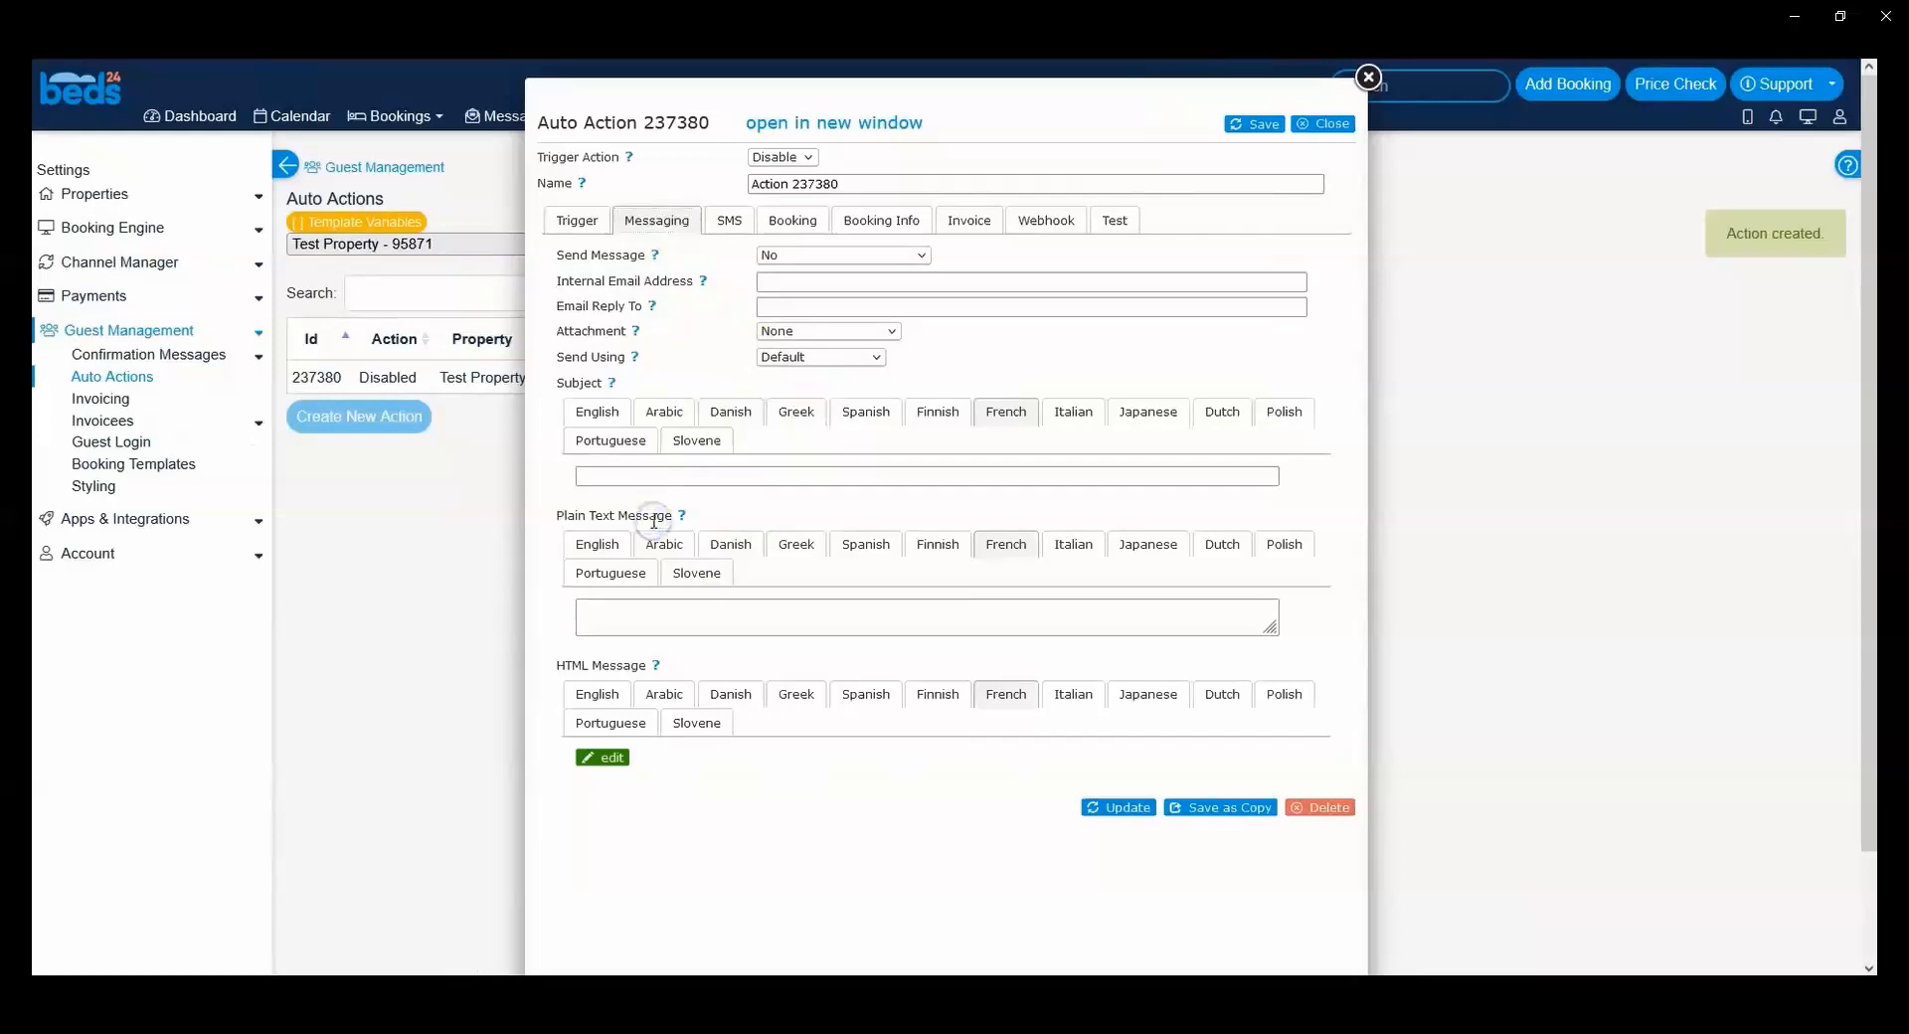
pyautogui.click(671, 509)
pyautogui.moveTo(673, 513); pyautogui.dragTo(610, 527)
pyautogui.click(610, 527)
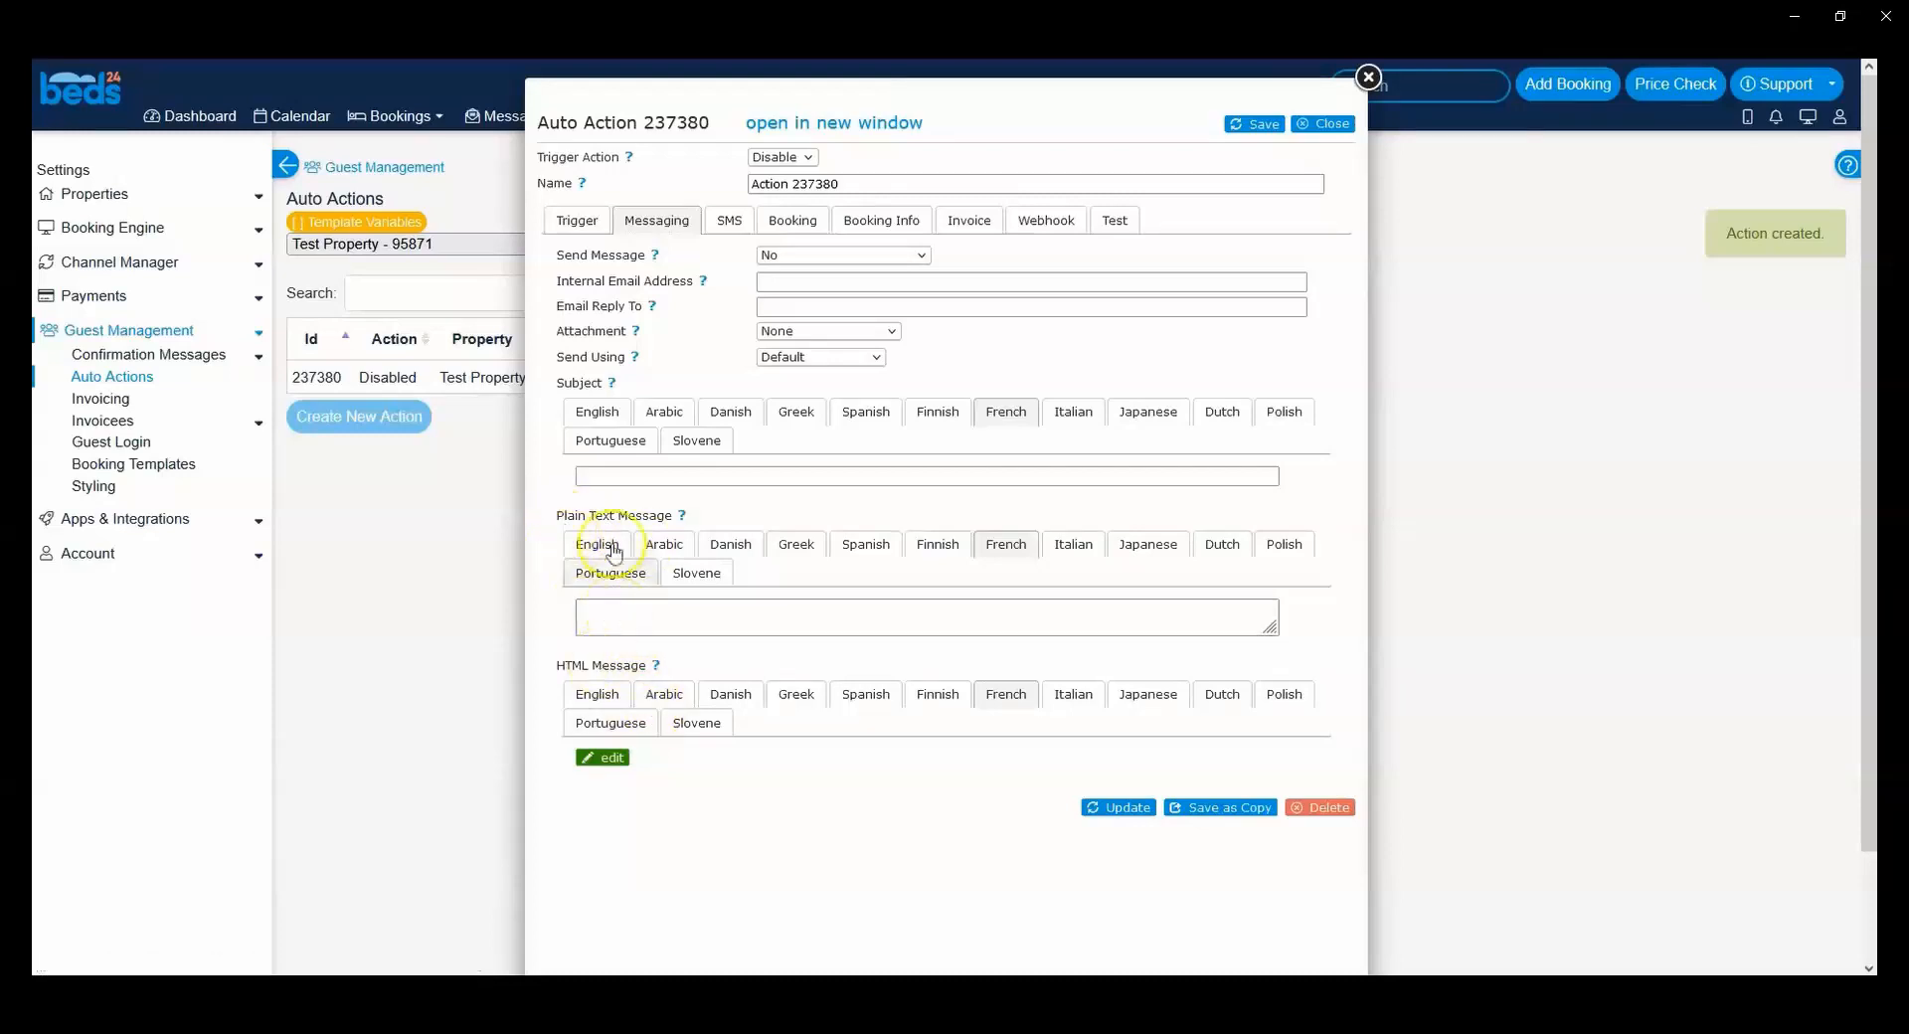
pyautogui.moveTo(558, 513); pyautogui.dragTo(669, 515)
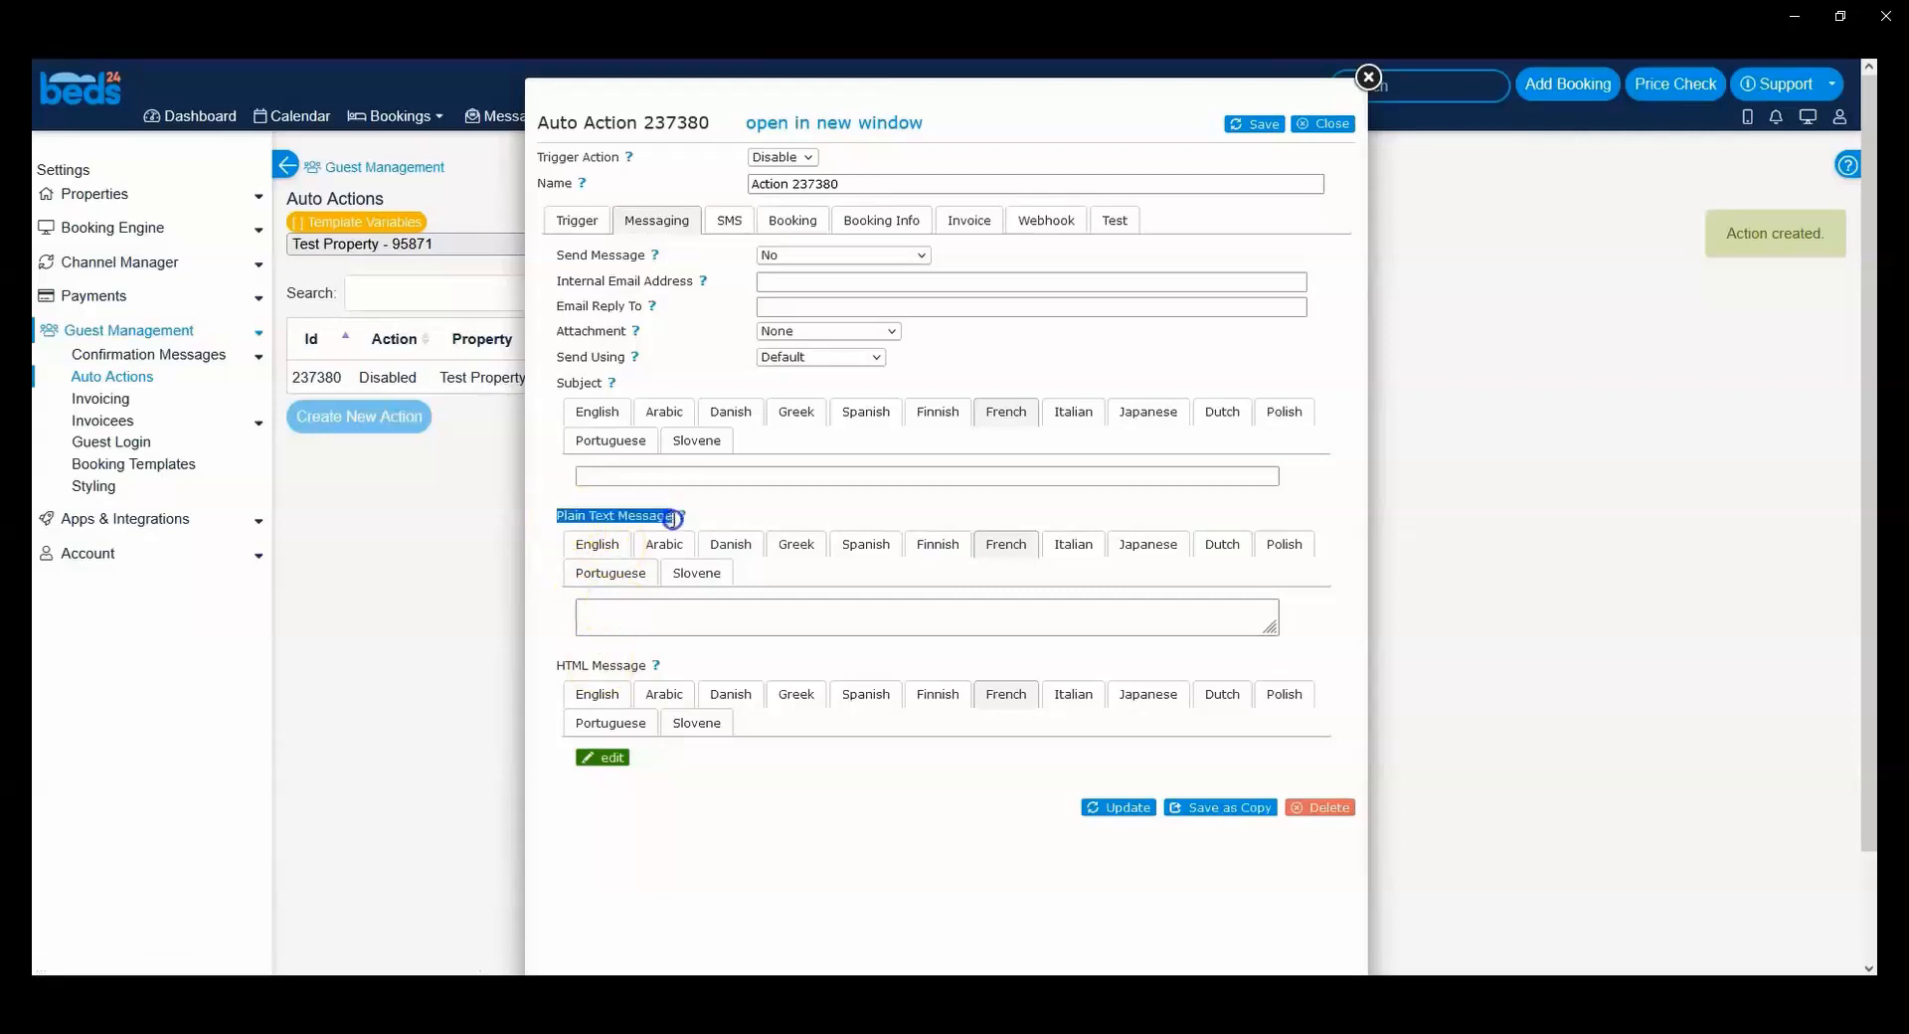
pyautogui.click(669, 515)
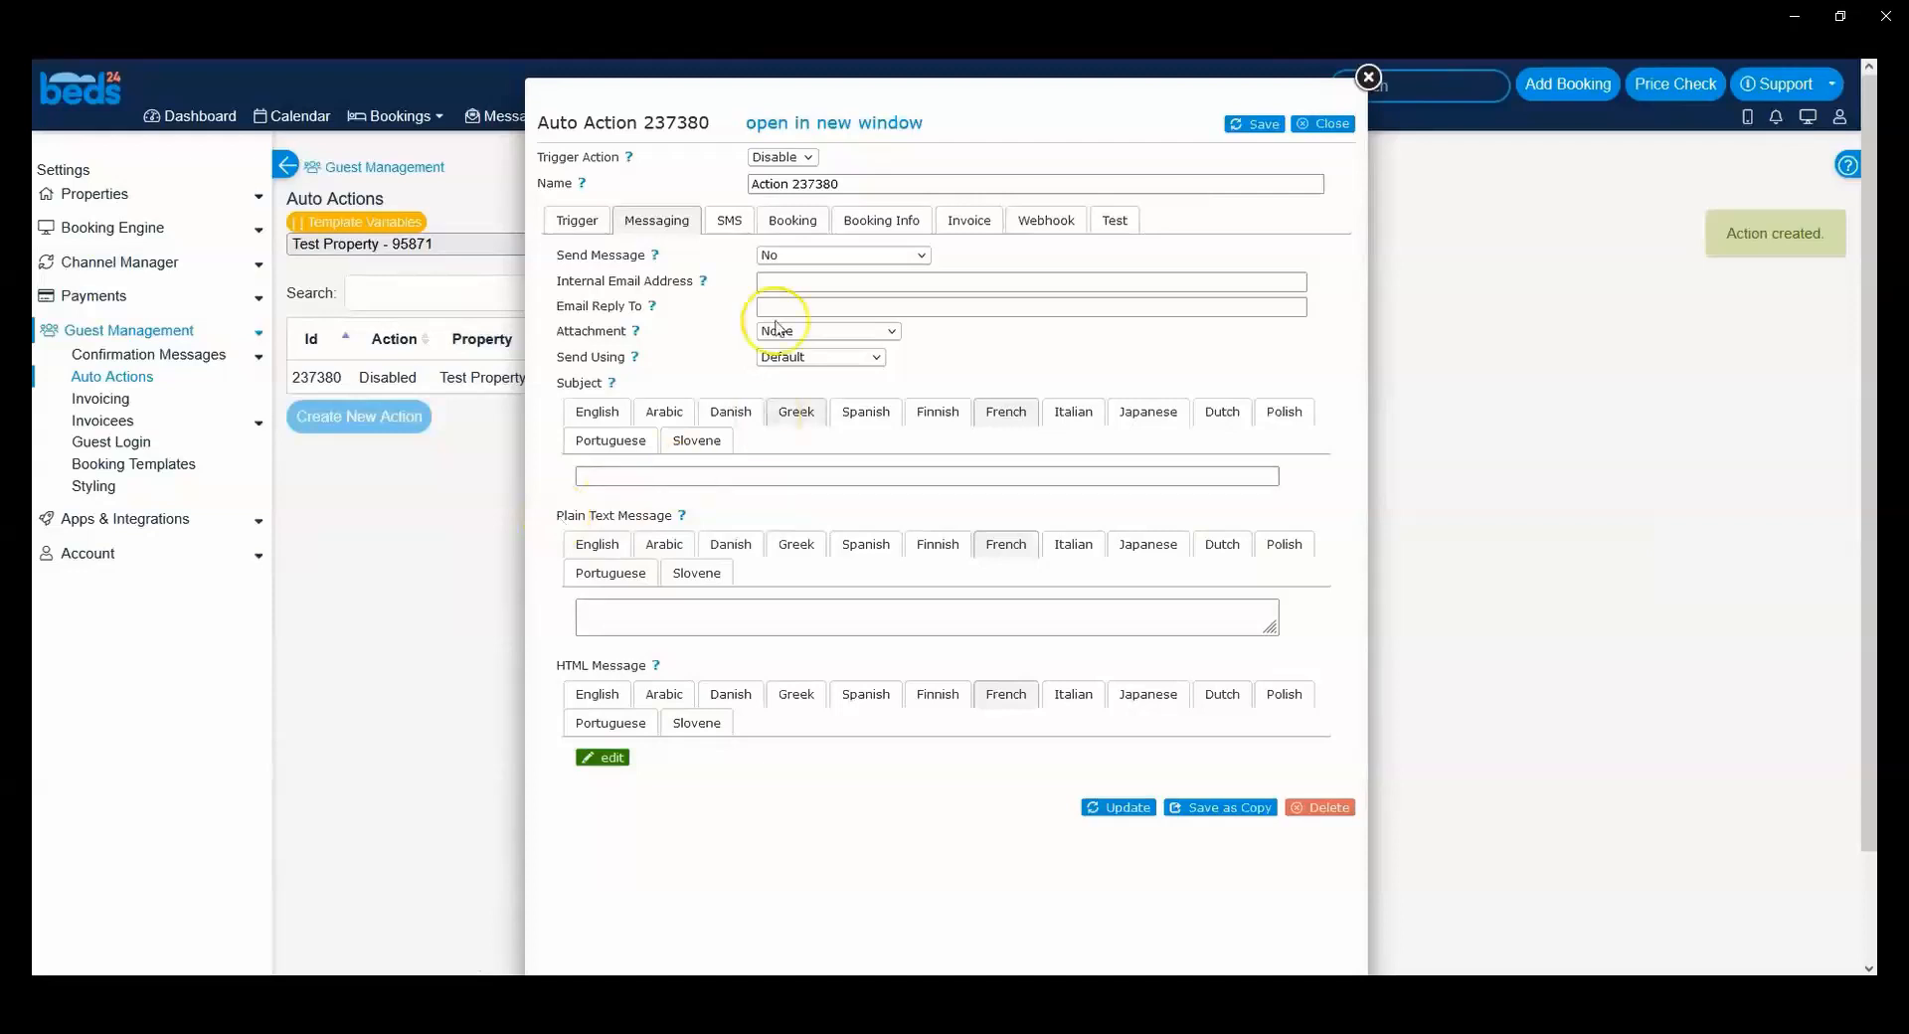
# Step: Open the auto action's SMS settings, read the Phone Number help text and examine the SMS Message field
pyautogui.click(727, 221)
pyautogui.click(646, 476)
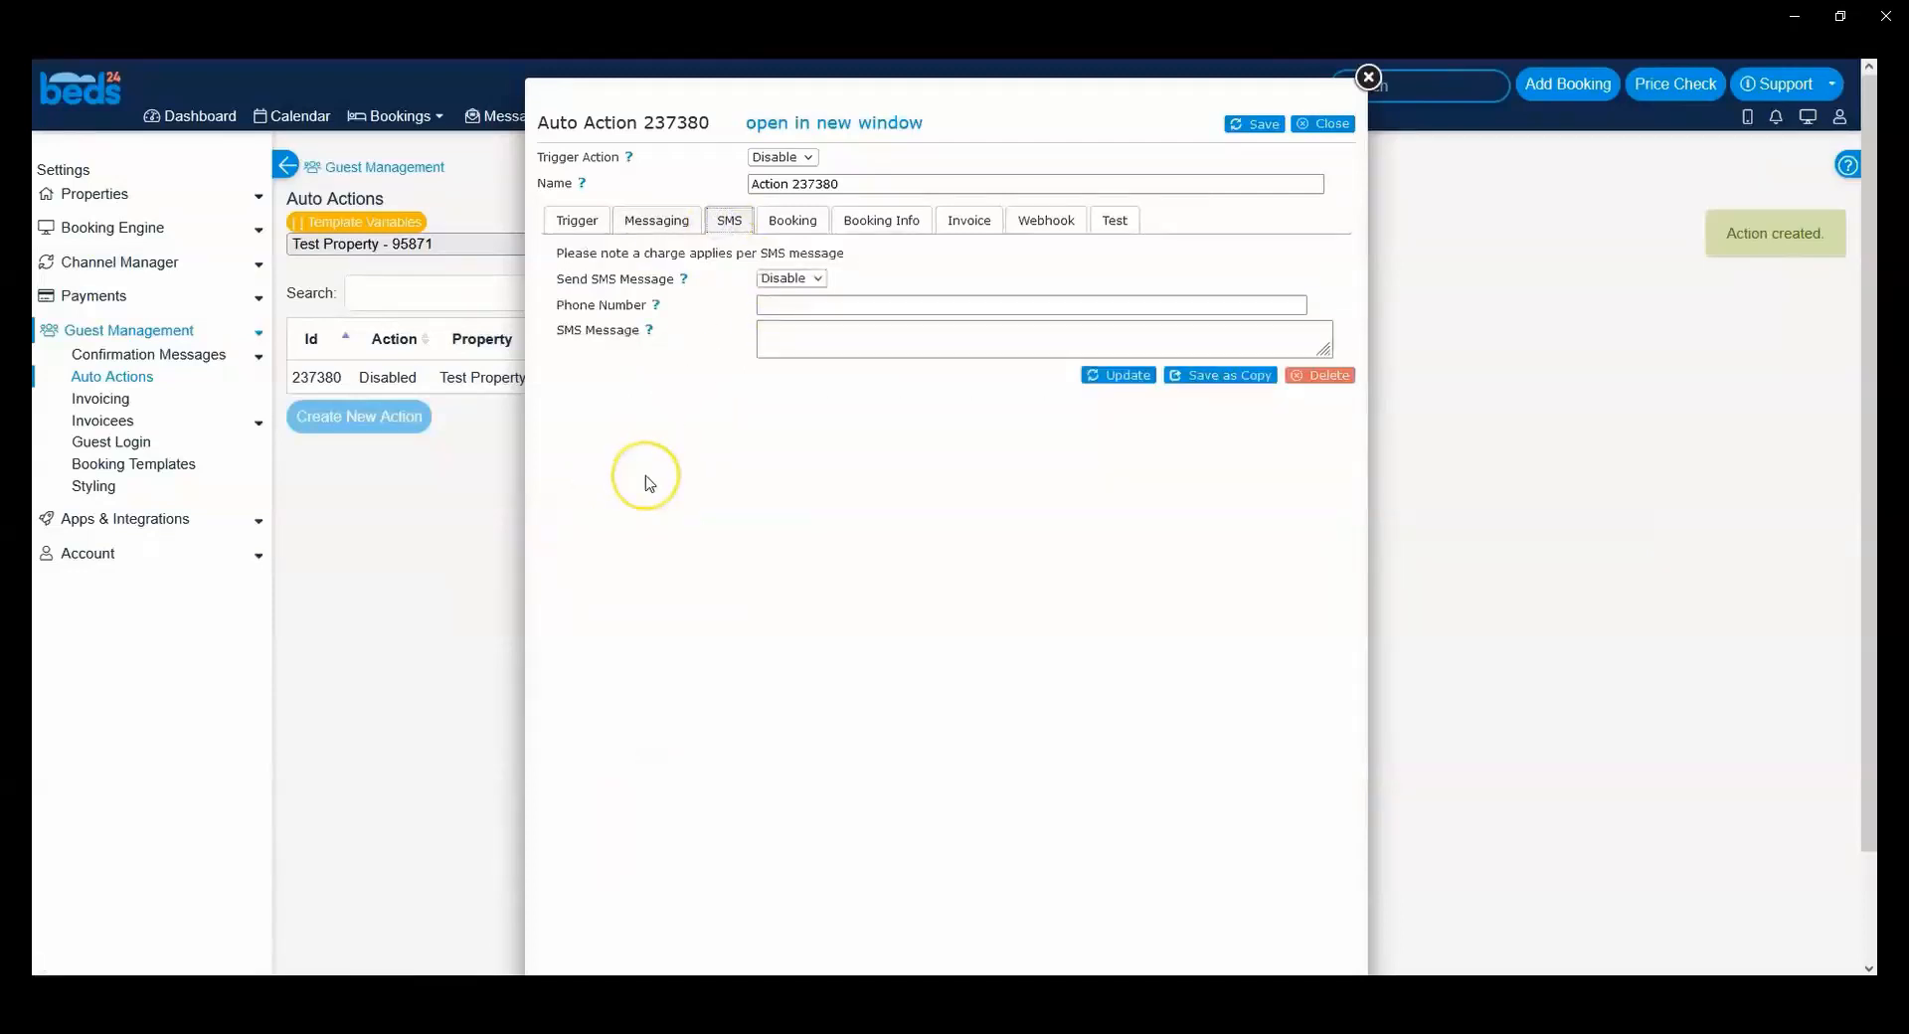
pyautogui.click(882, 300)
pyautogui.click(800, 281)
pyautogui.click(655, 304)
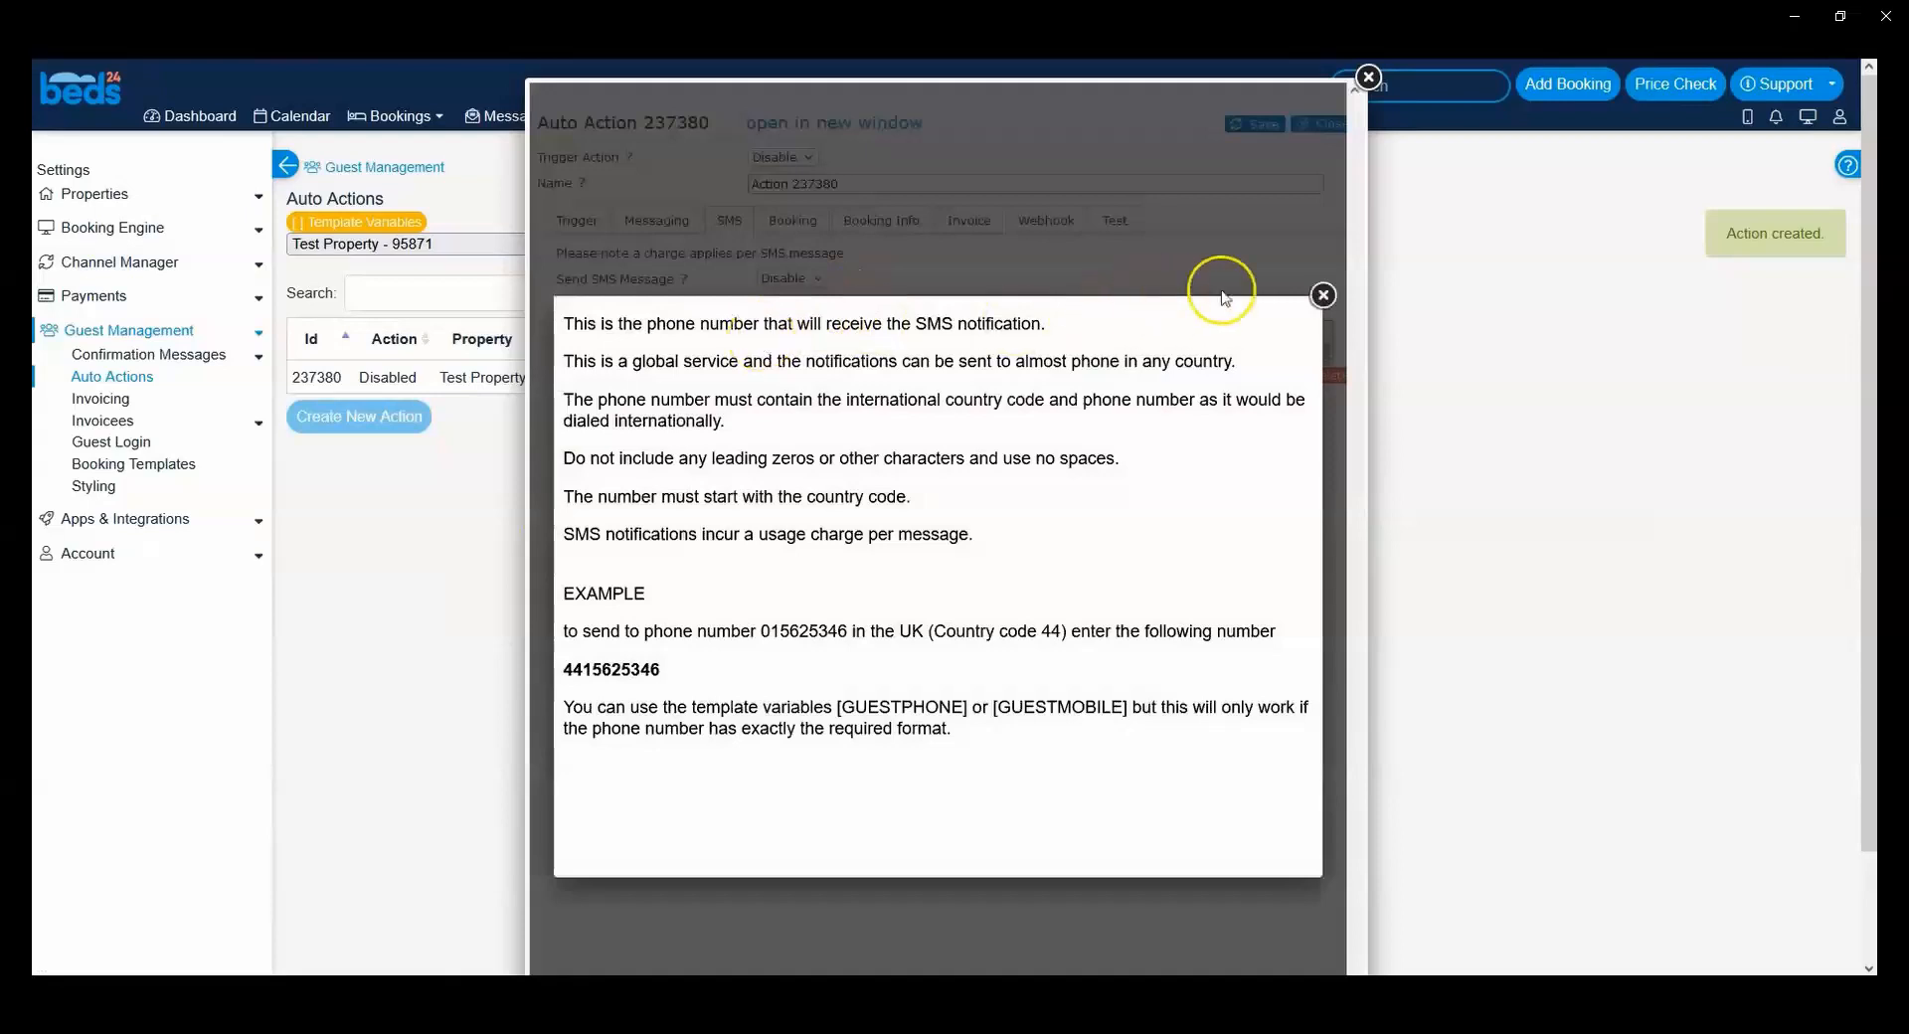
pyautogui.click(1323, 296)
pyautogui.click(787, 330)
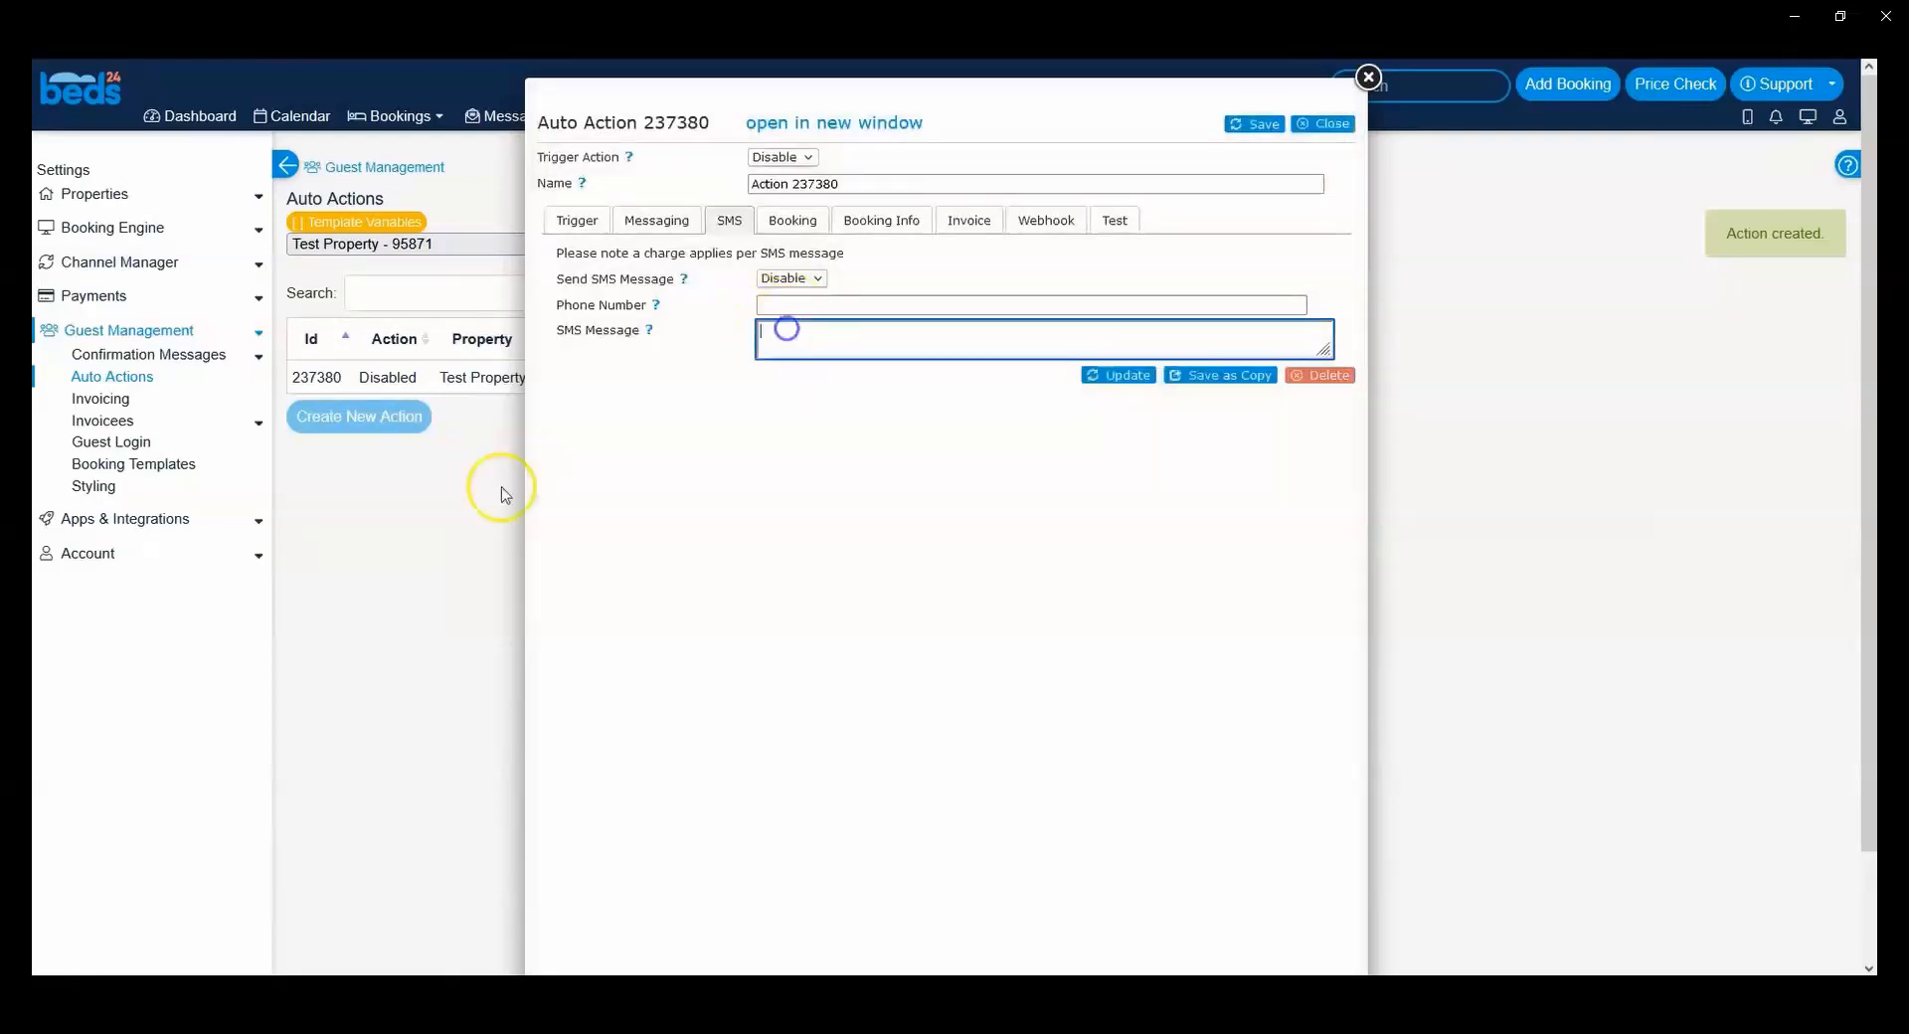
# Step: Open the auto action's Booking settings and review the Booking Status and Booking Sub Status options
pyautogui.click(808, 223)
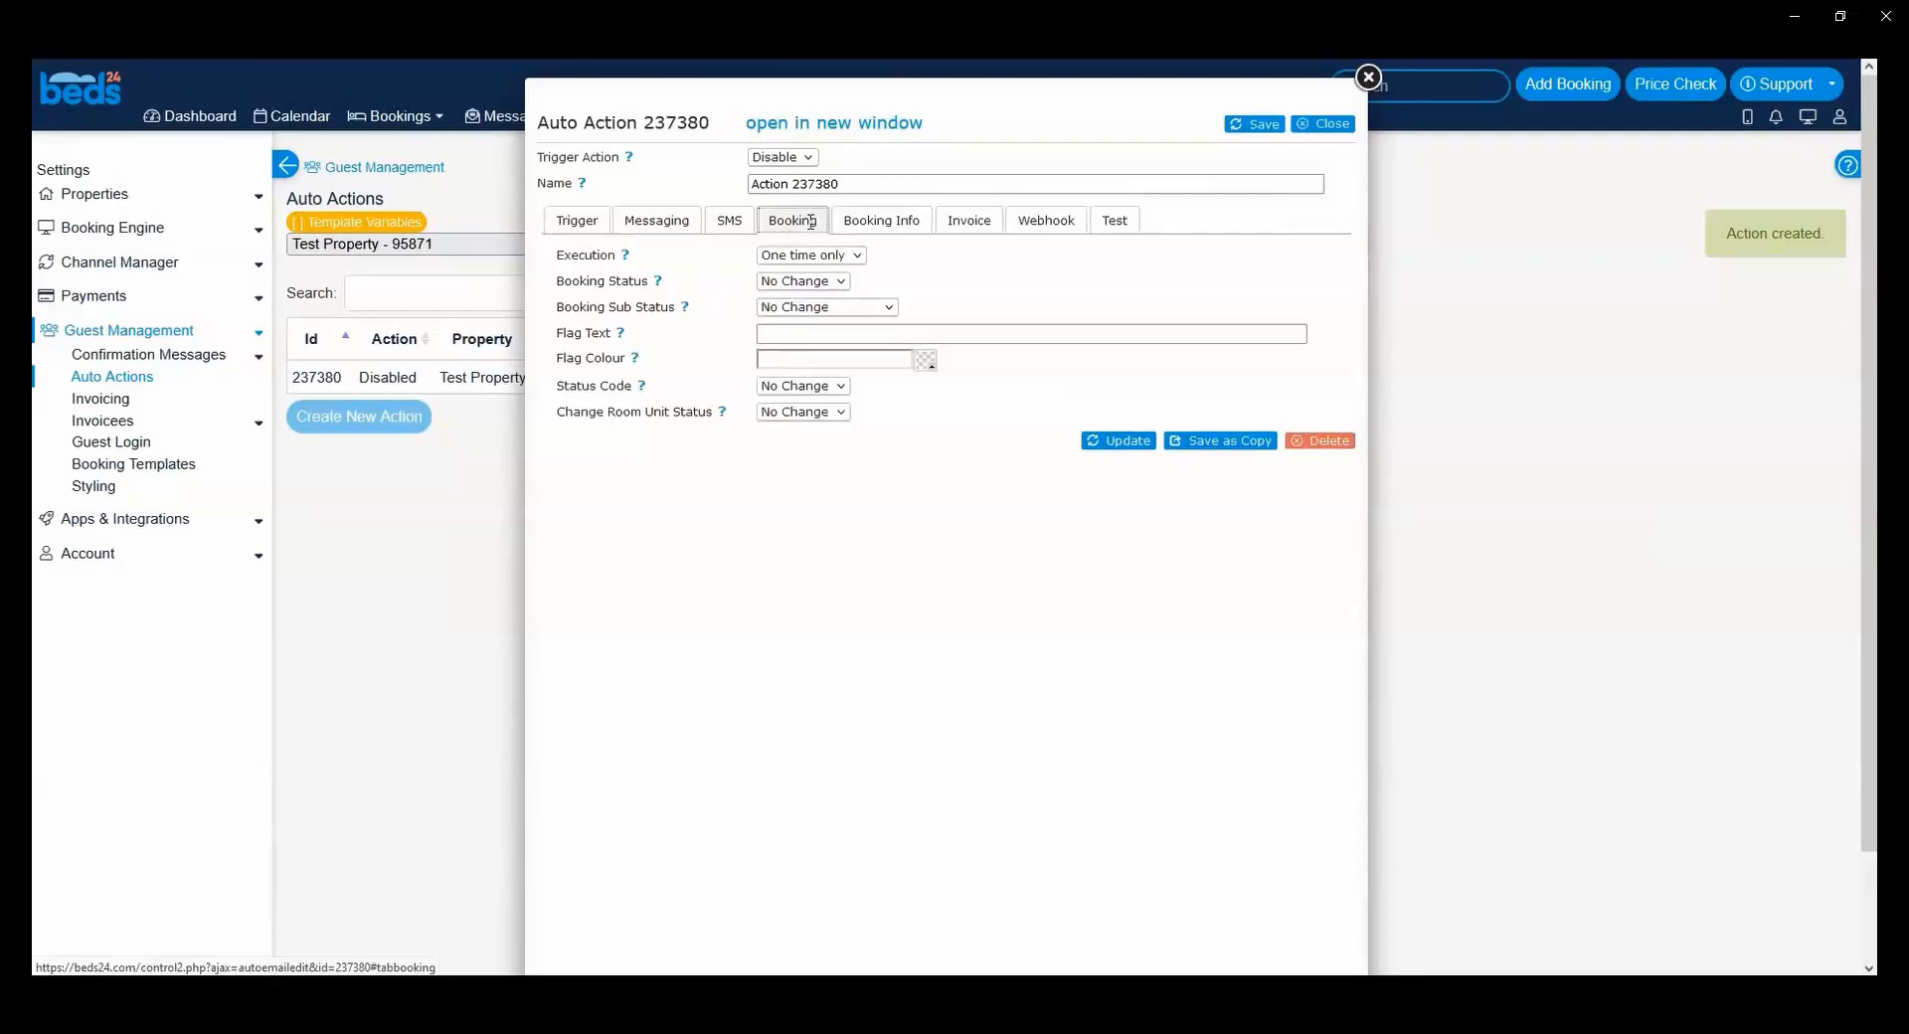
pyautogui.click(836, 281)
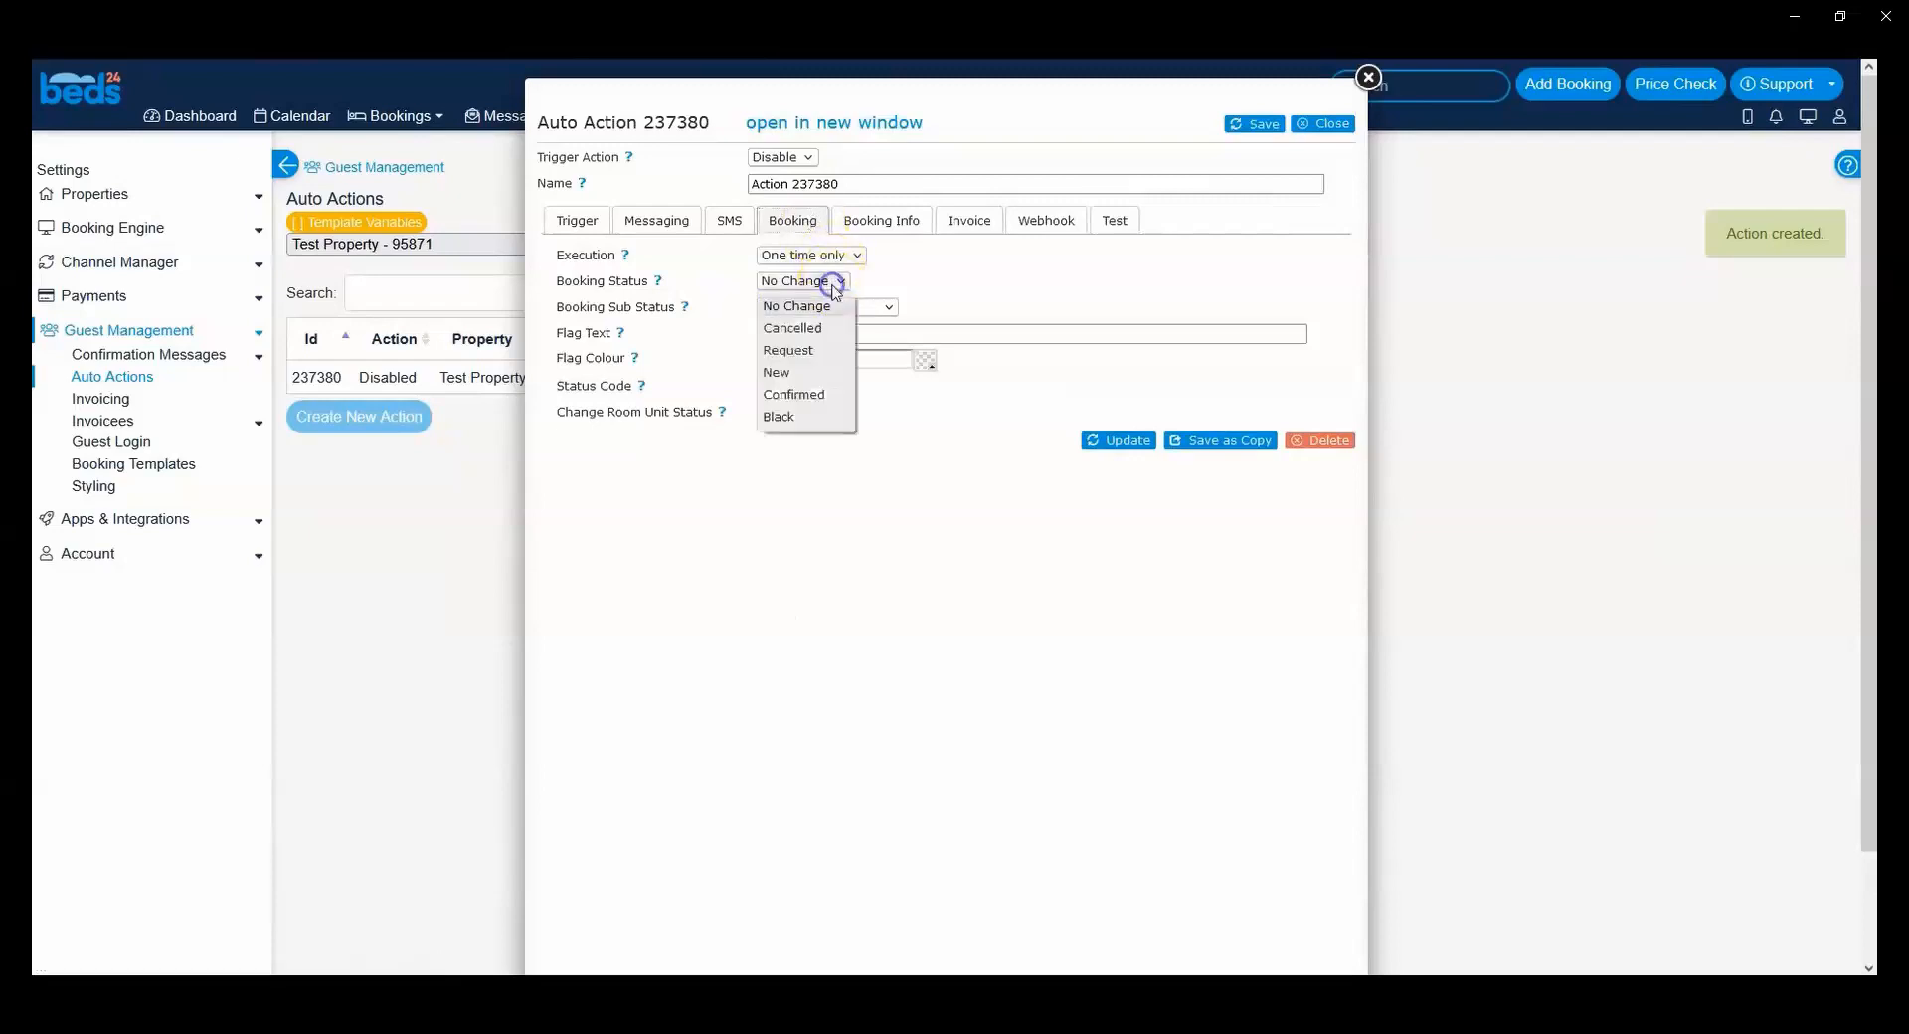
pyautogui.click(836, 282)
pyautogui.click(848, 308)
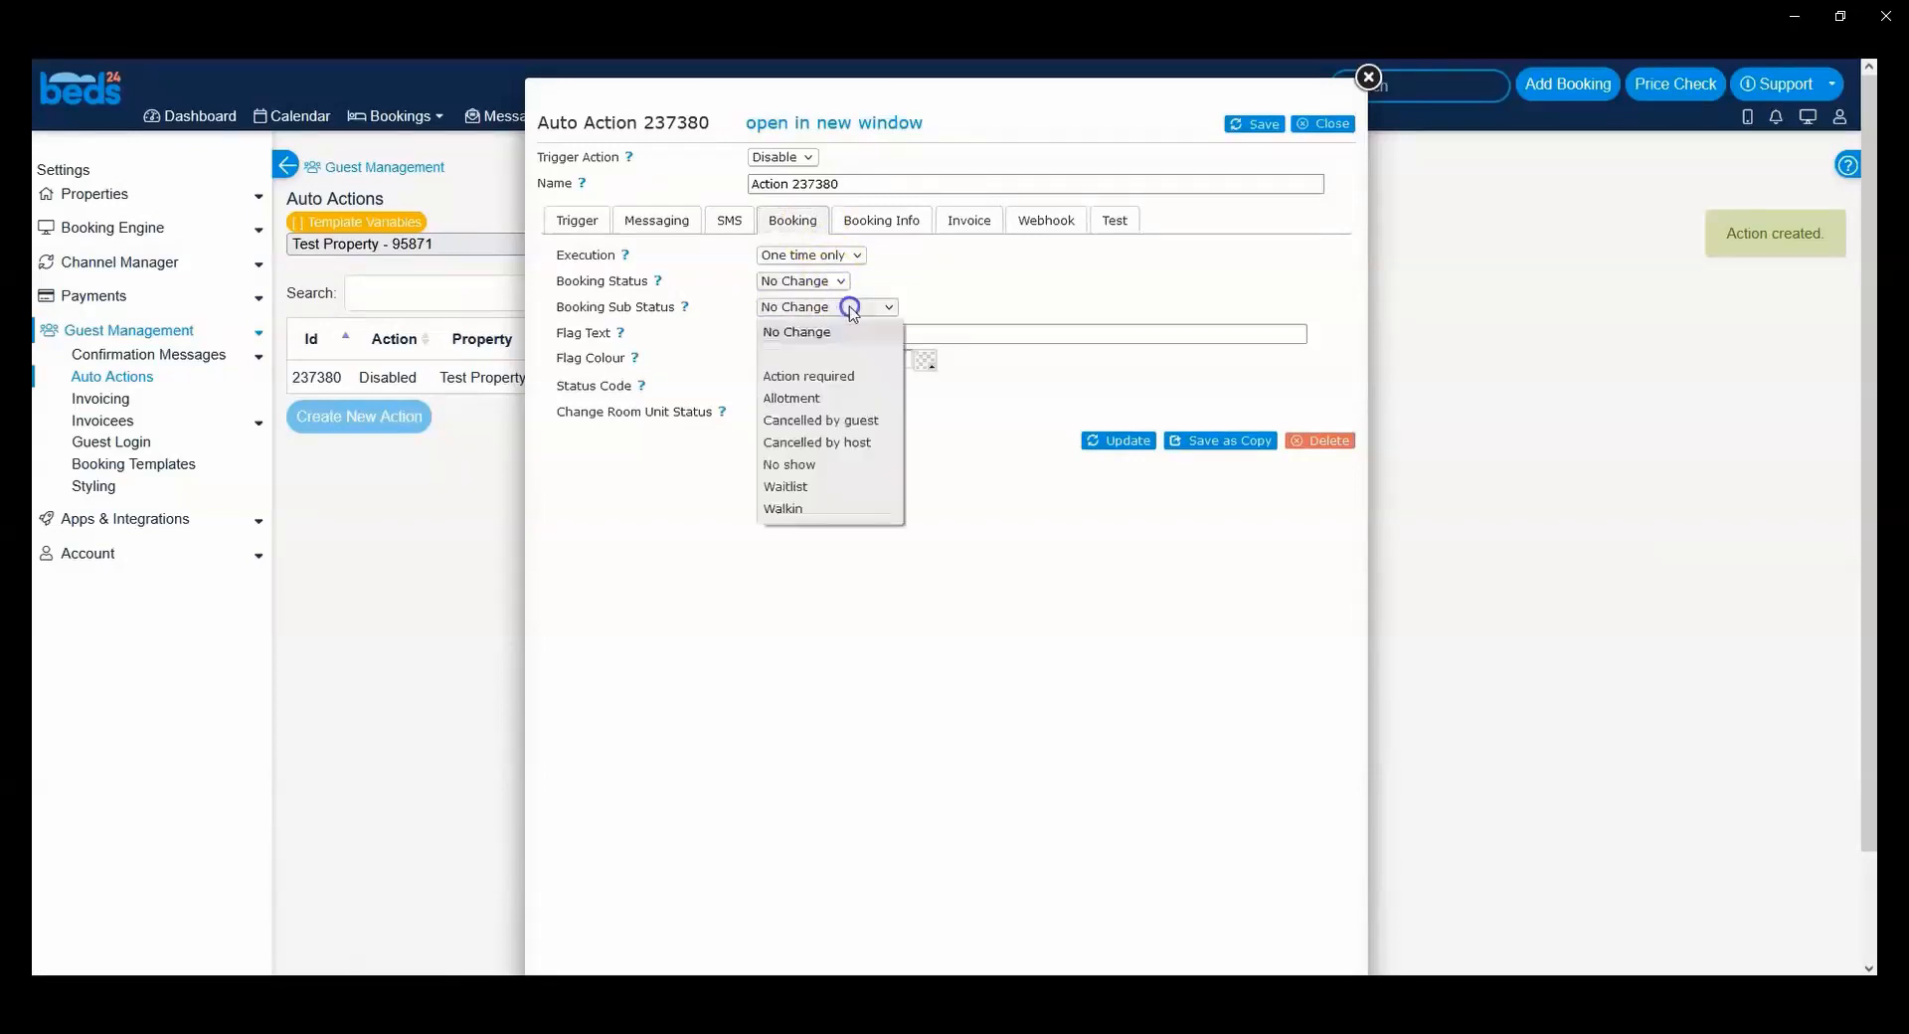
pyautogui.click(851, 307)
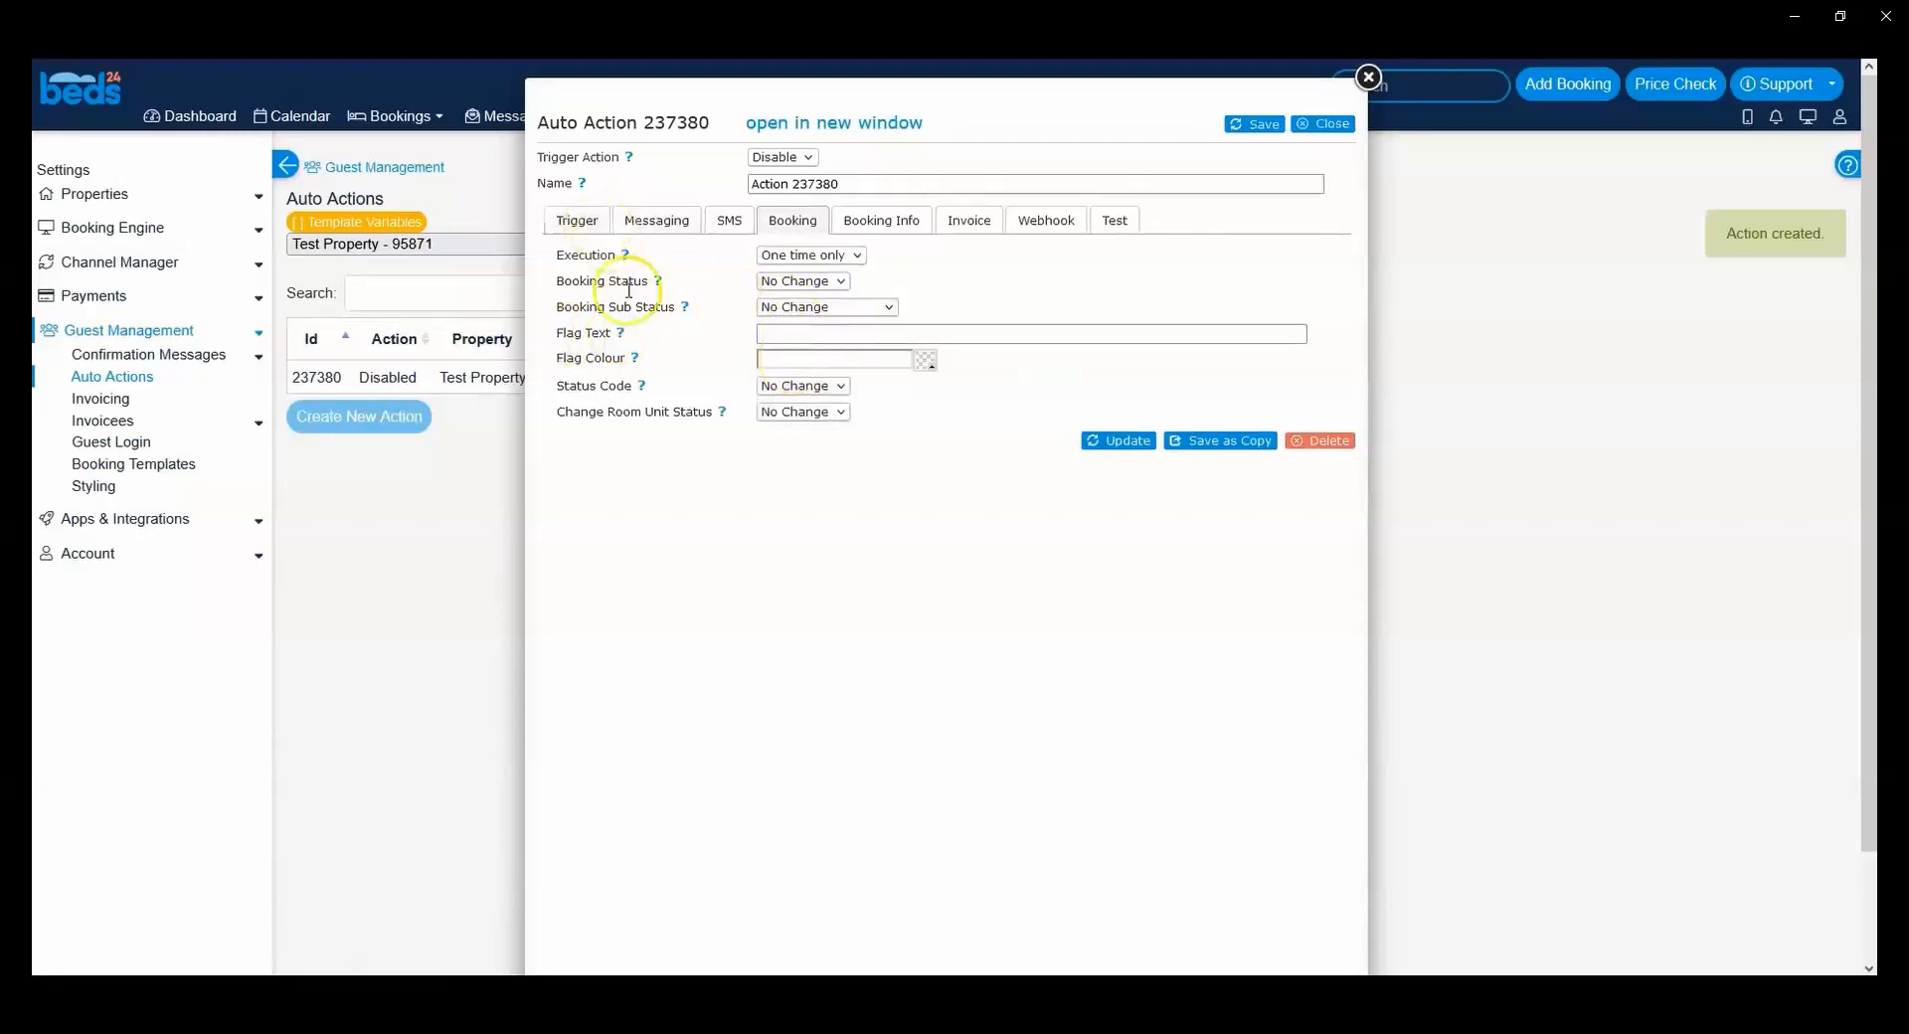
# Step: Check the Change Room Unit Status setting, and examine the Booking Info settings for adding and removing info items
pyautogui.moveTo(587, 413); pyautogui.dragTo(654, 415)
pyautogui.click(666, 414)
pyautogui.click(884, 217)
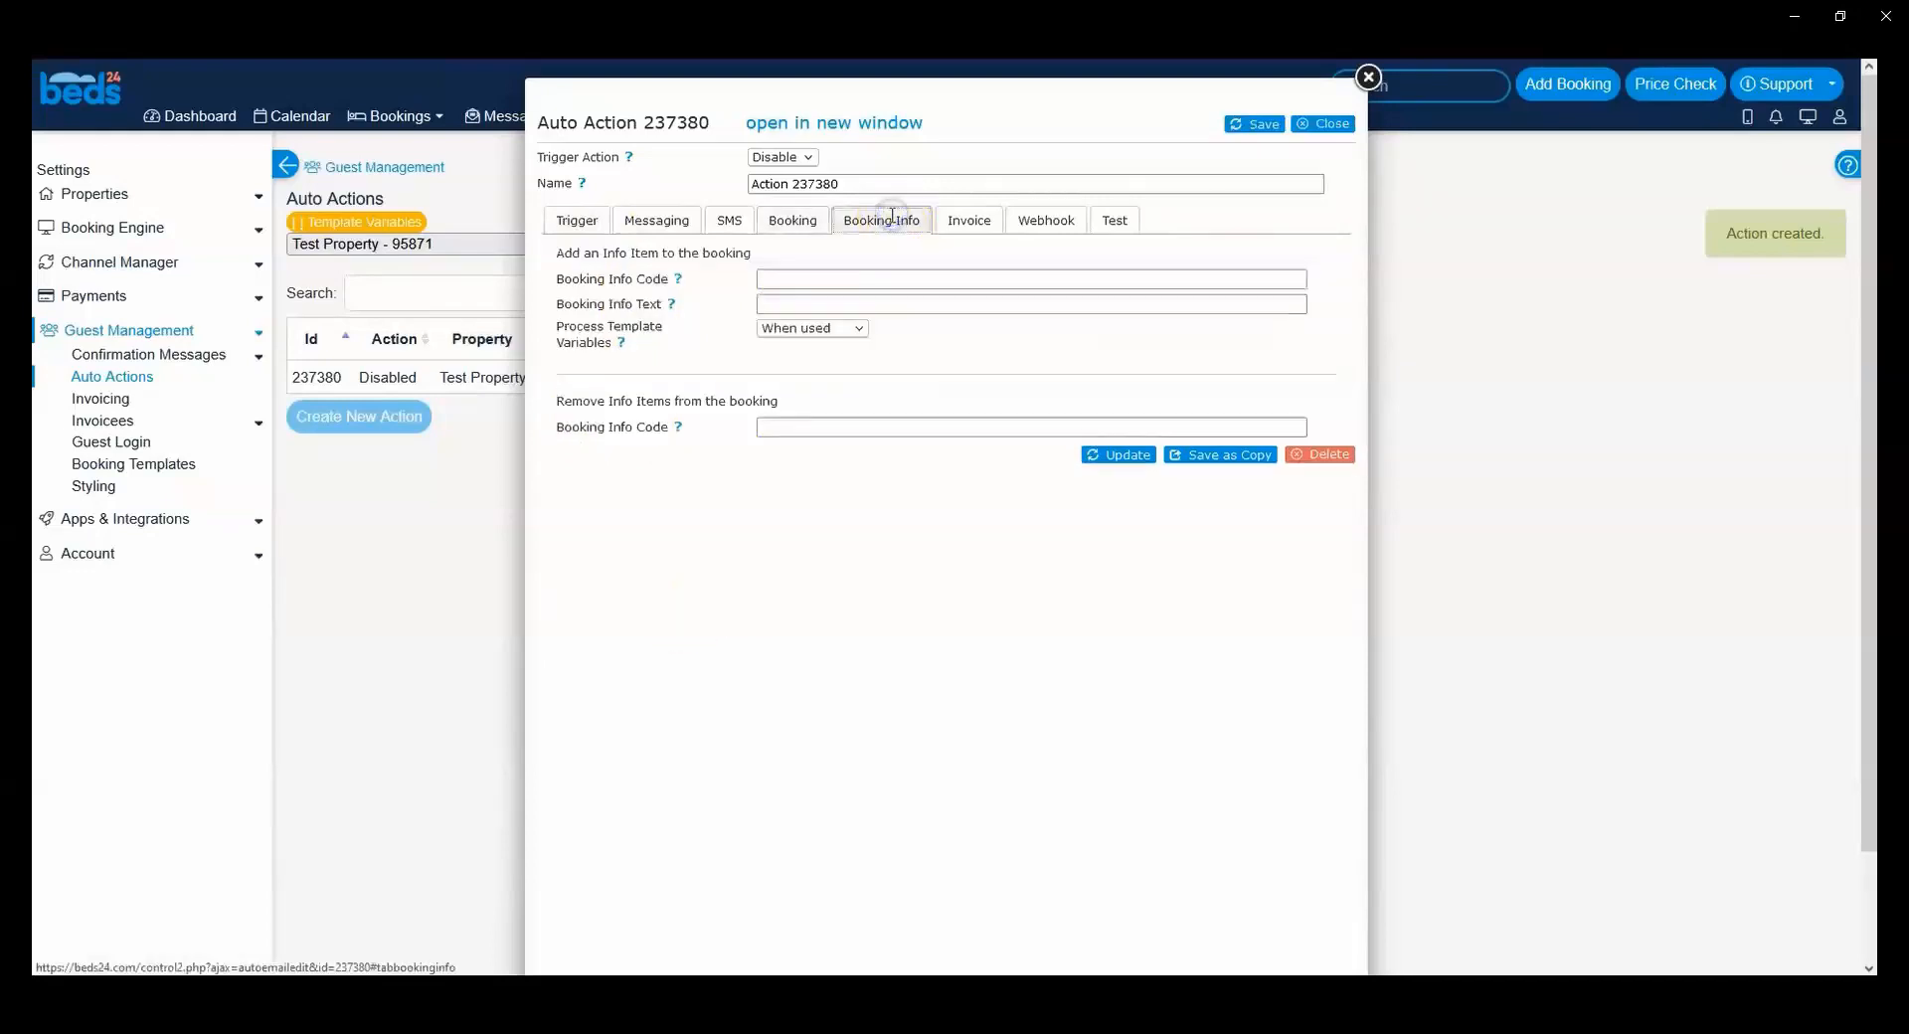
pyautogui.click(865, 364)
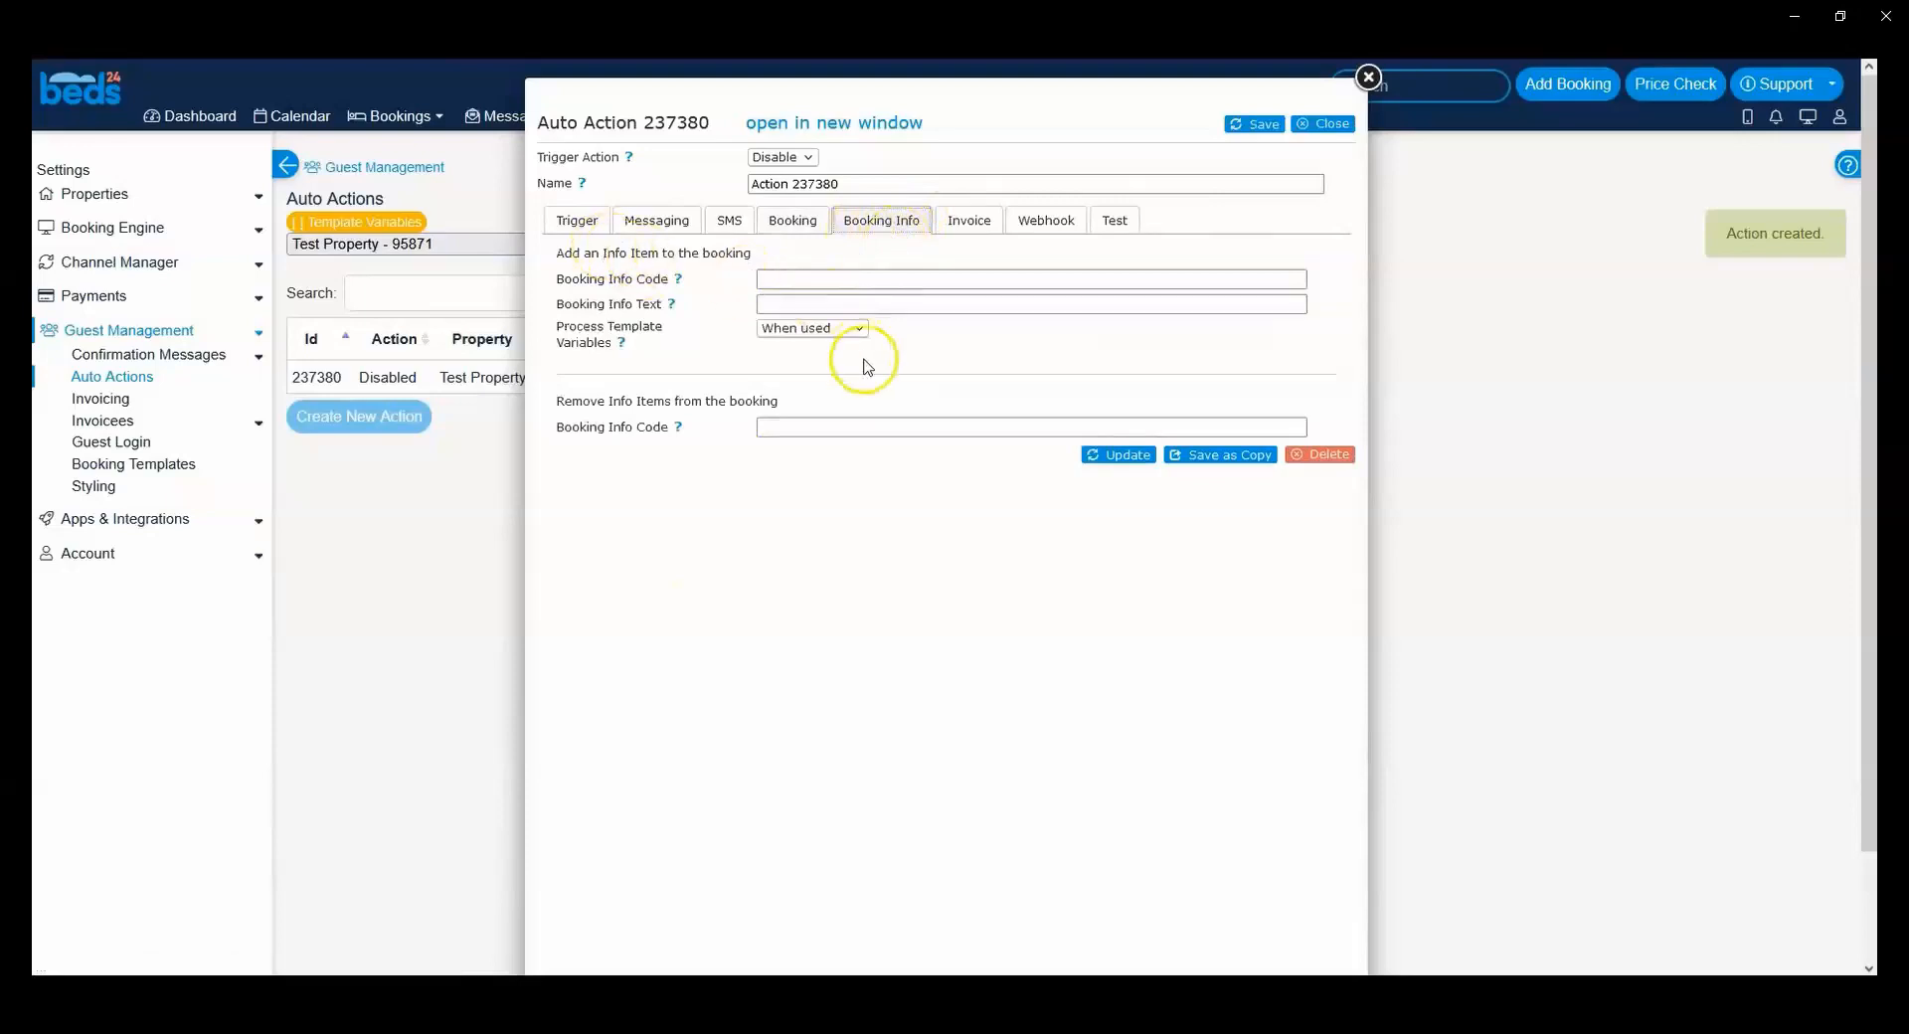
pyautogui.moveTo(585, 399); pyautogui.dragTo(715, 402)
pyautogui.click(780, 395)
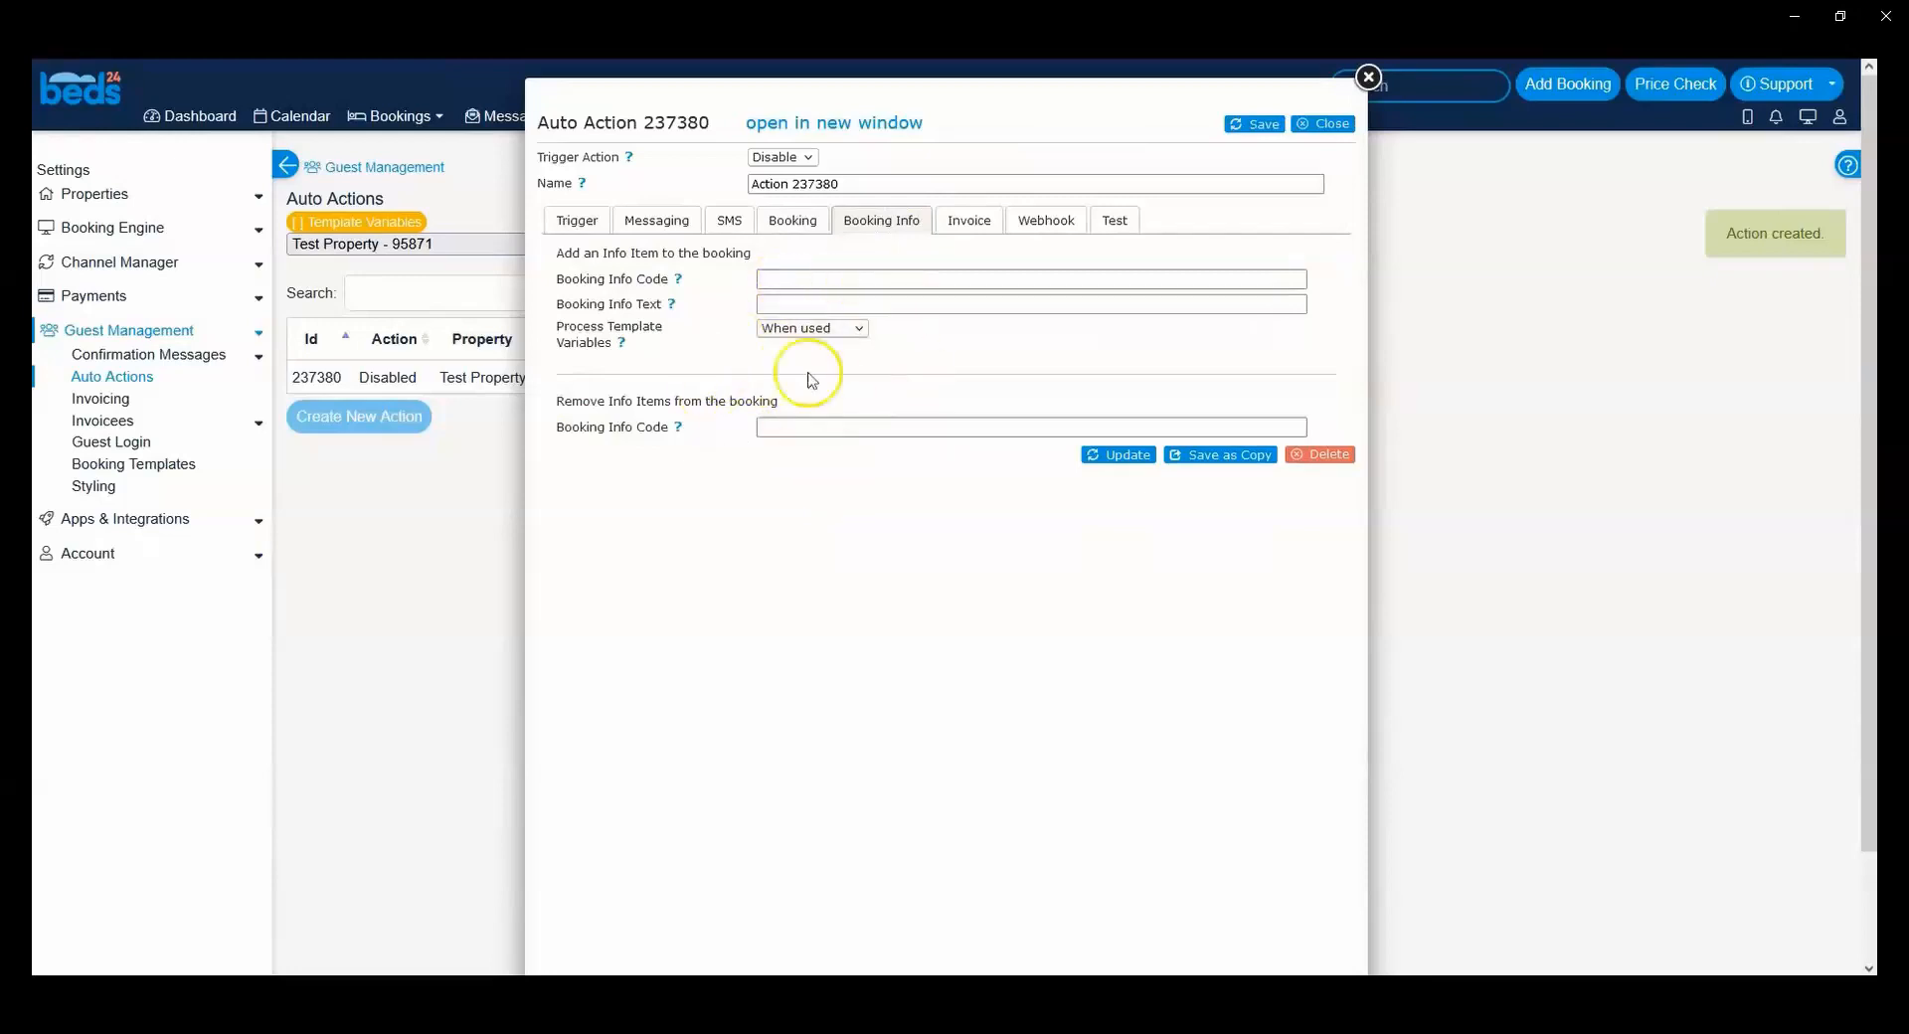
# Step: Fill in the info item to add with the Booking Info Code autoaction1 and the Booking Info Text ok
pyautogui.click(768, 280)
pyautogui.write('autoaction ')
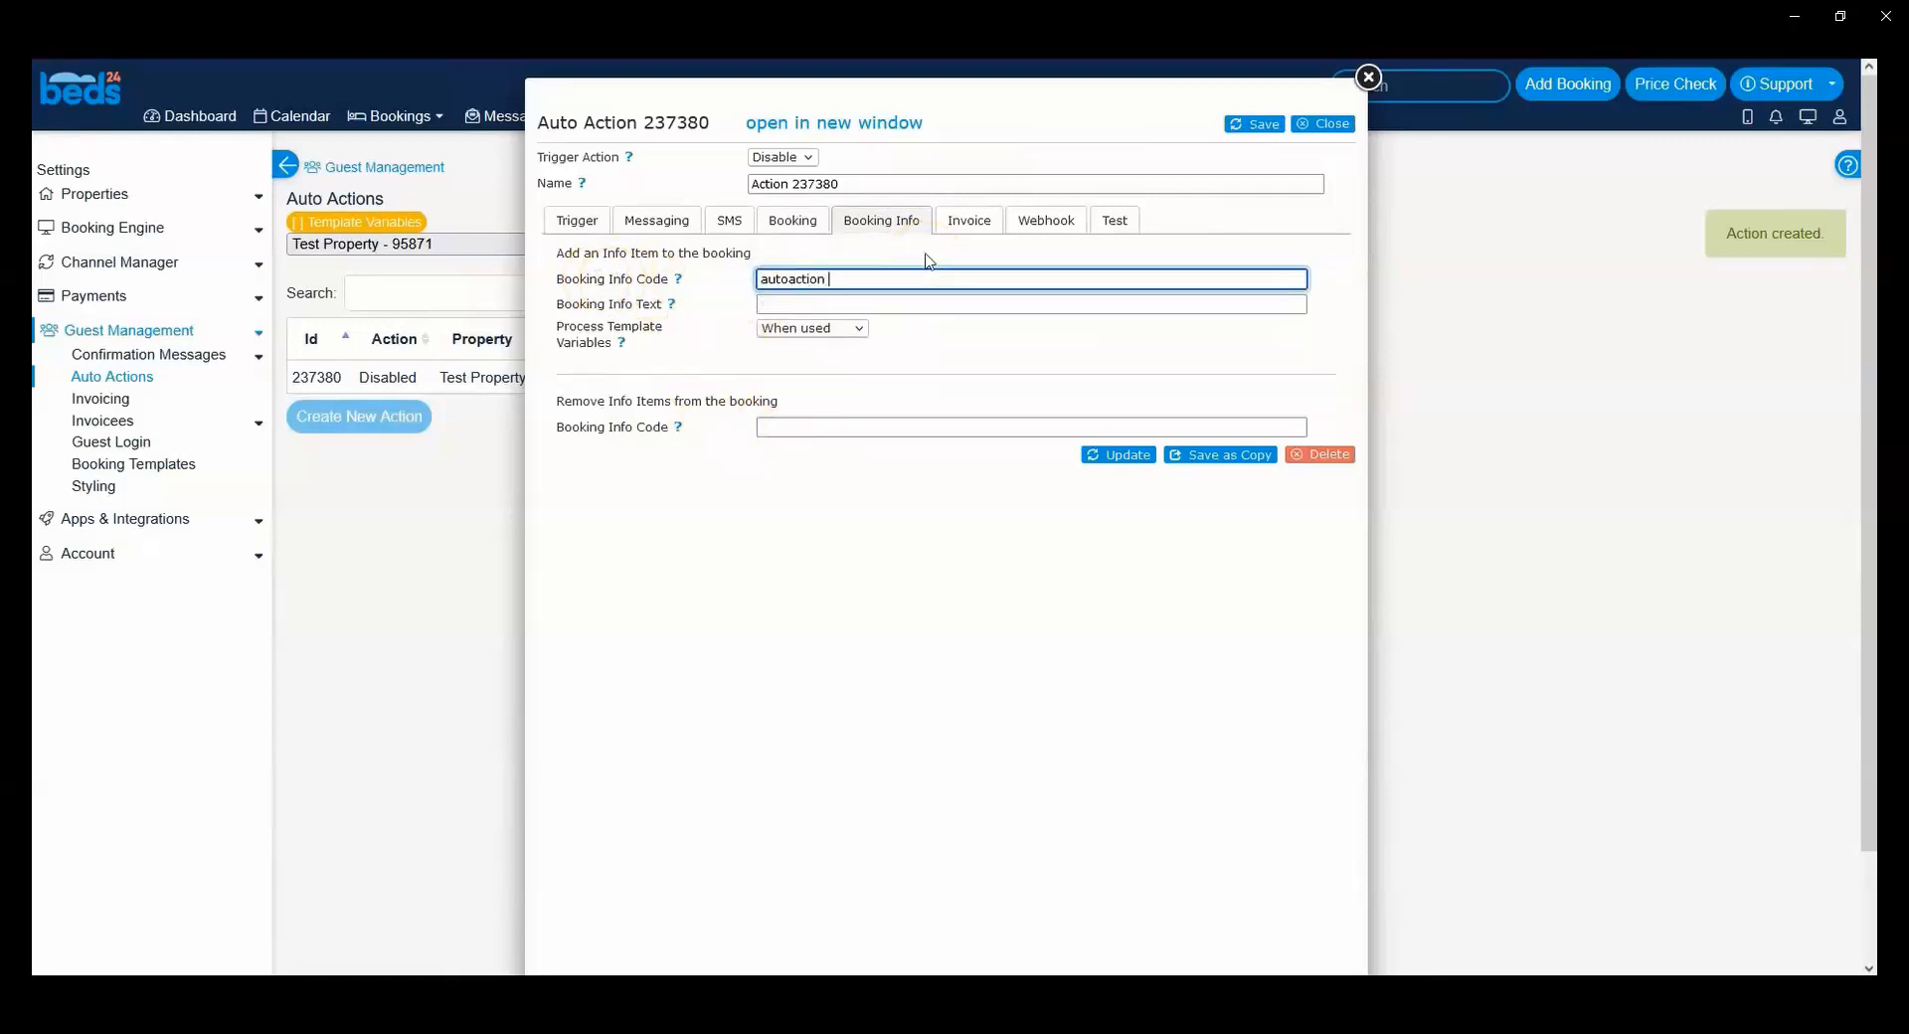
pyautogui.write('1')
pyautogui.click(836, 306)
pyautogui.write('ok')
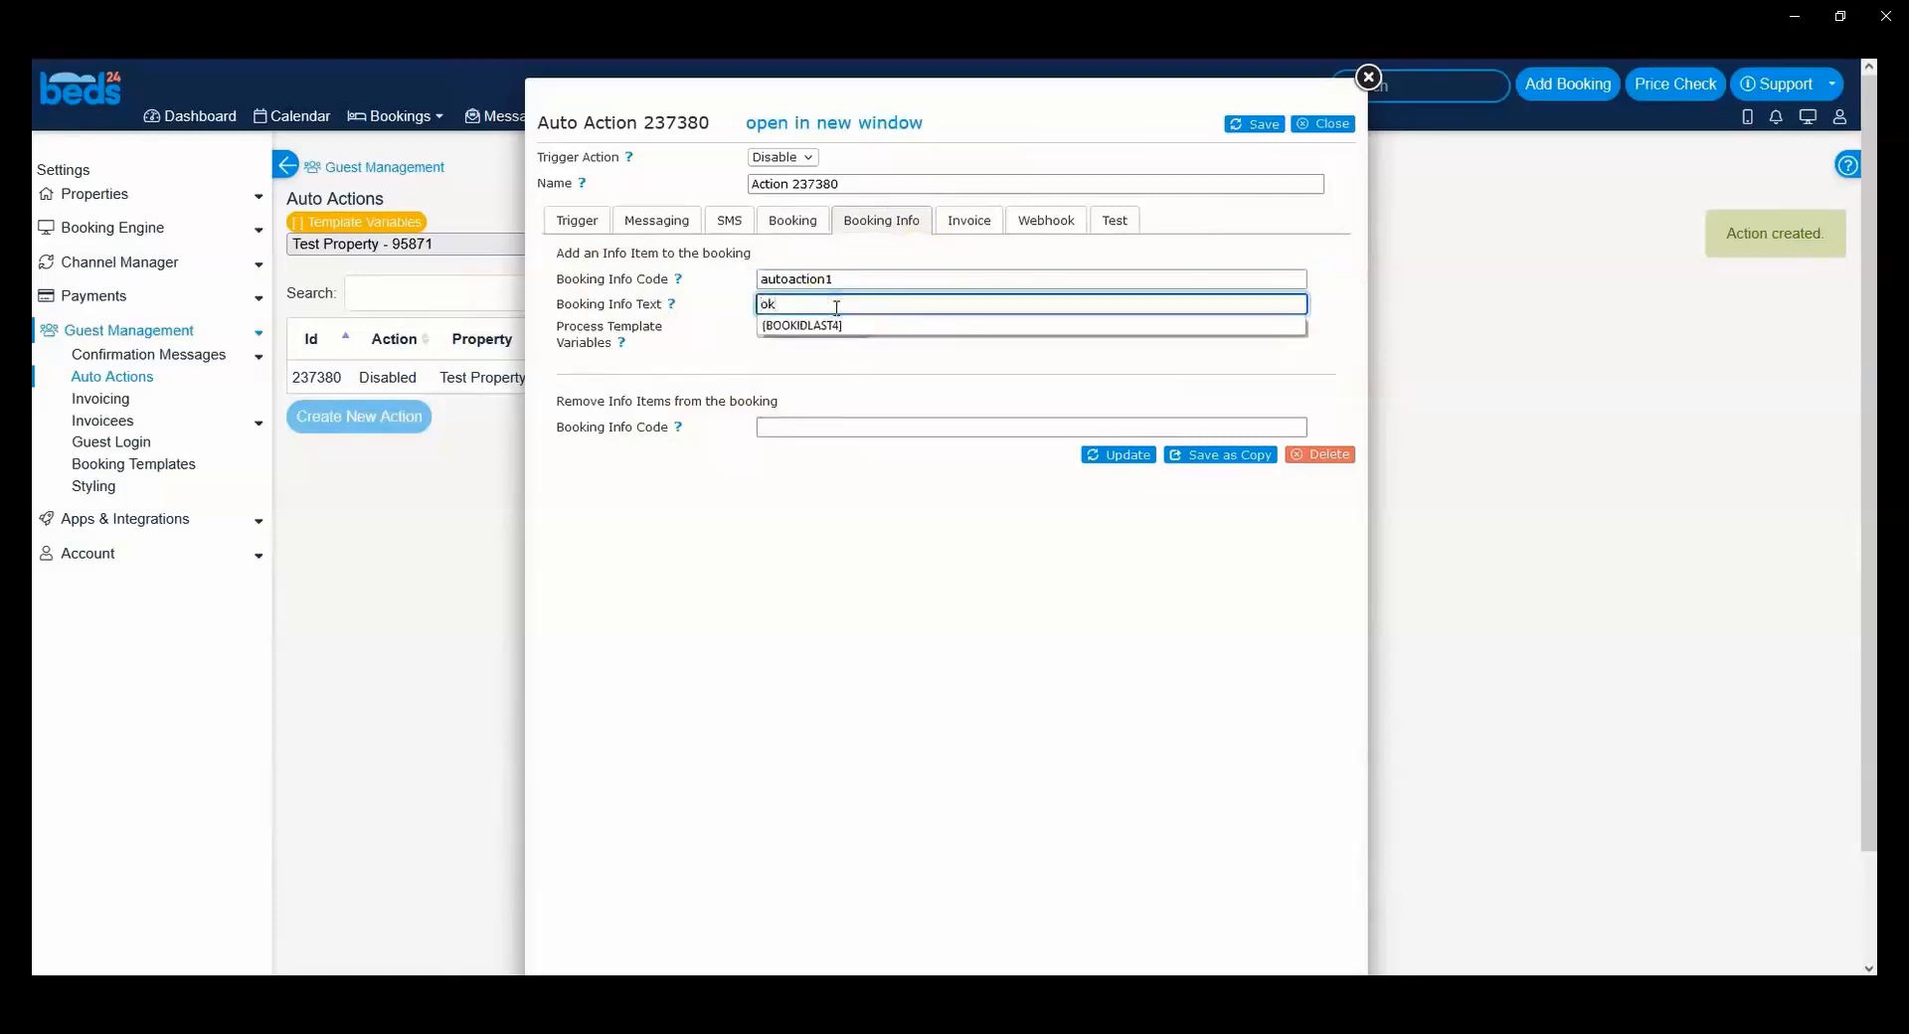
pyautogui.click(651, 308)
pyautogui.click(712, 358)
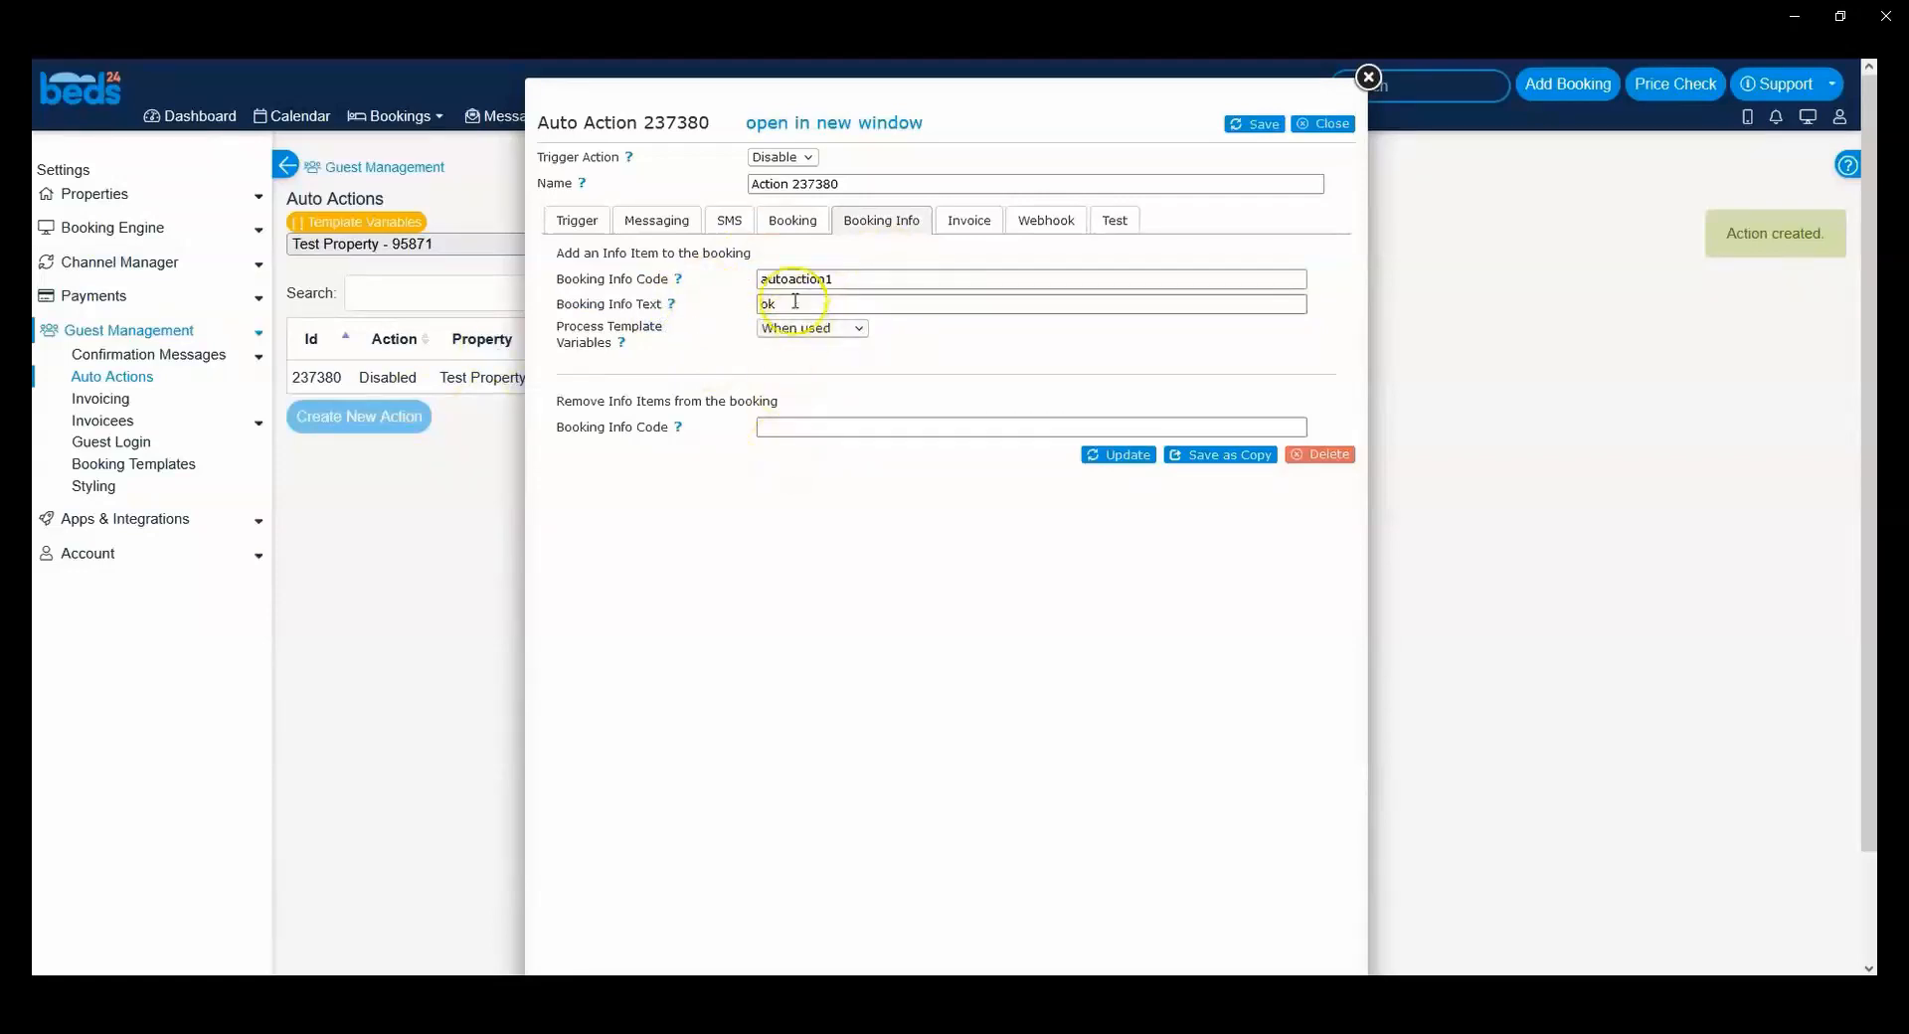
pyautogui.moveTo(763, 280); pyautogui.dragTo(852, 277)
pyautogui.click(676, 326)
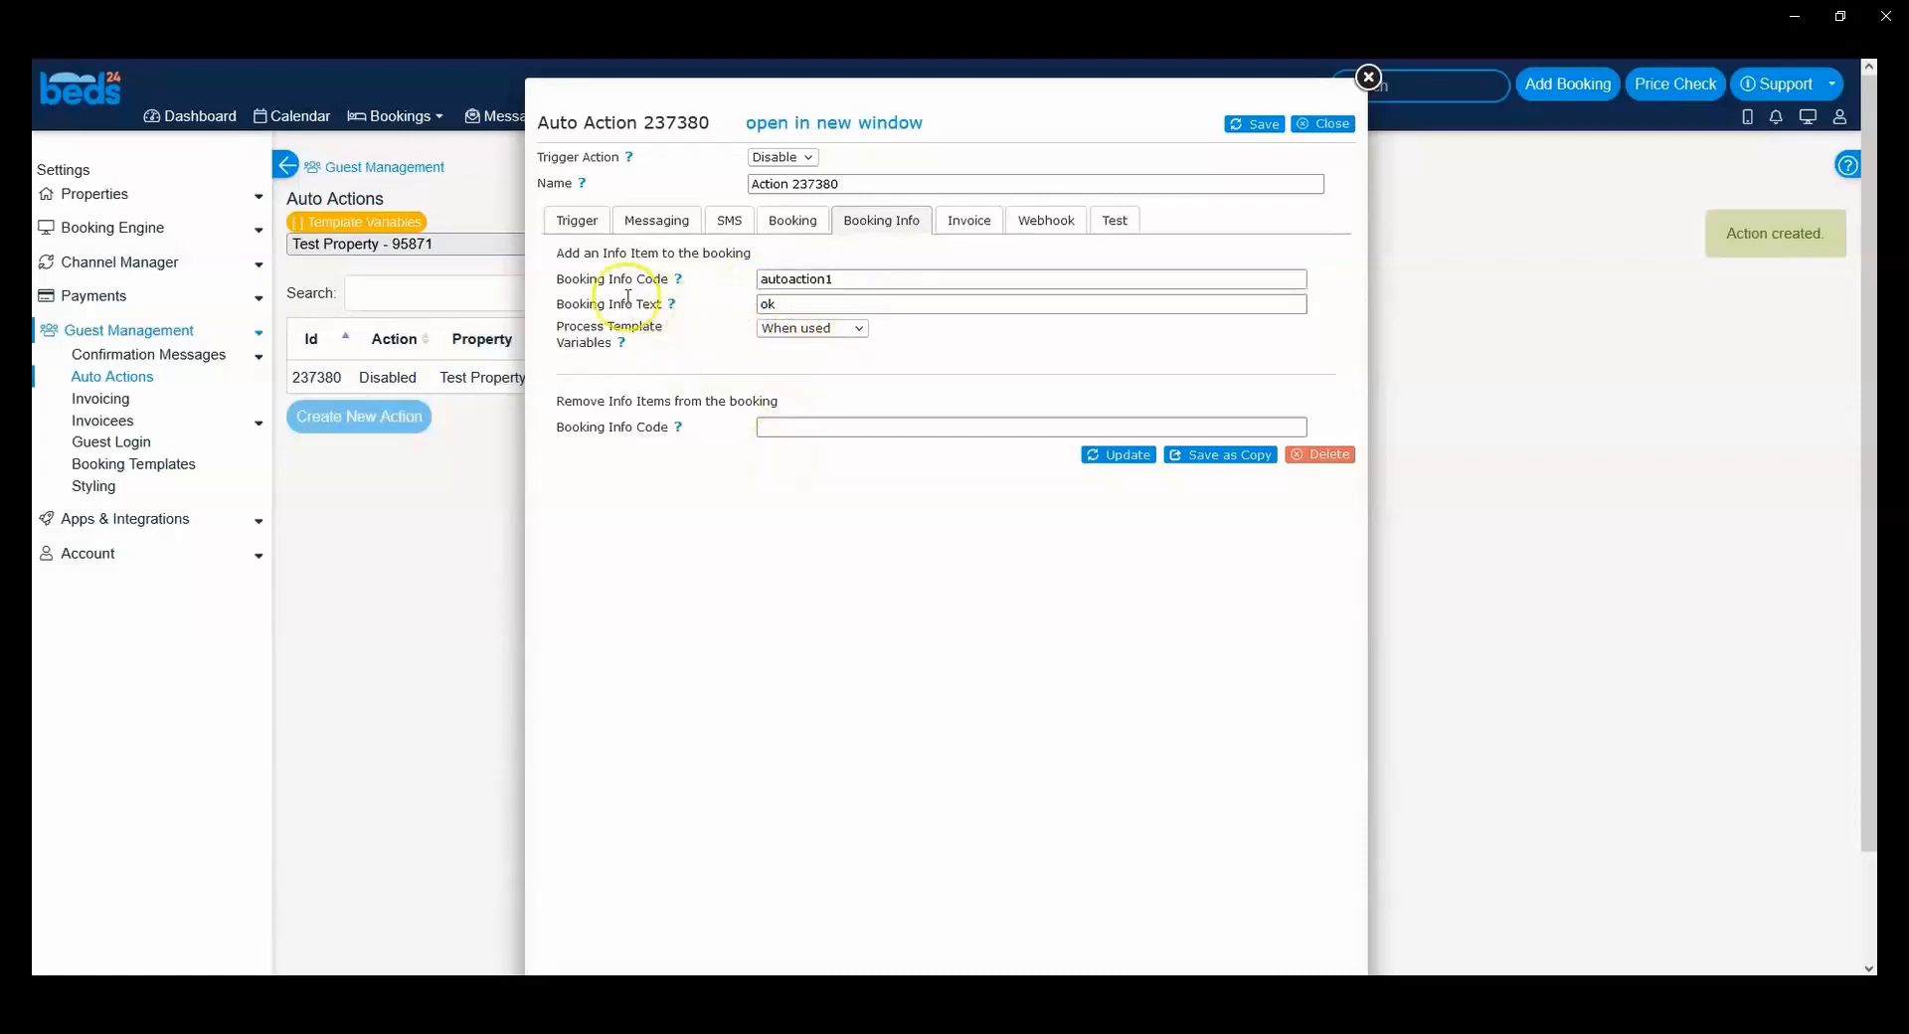
# Step: Clear the Booking Info Text and the Booking Info Code of the info item to add
pyautogui.moveTo(840, 278); pyautogui.dragTo(691, 298)
pyautogui.press('BackSpace')
pyautogui.moveTo(857, 279); pyautogui.dragTo(707, 275)
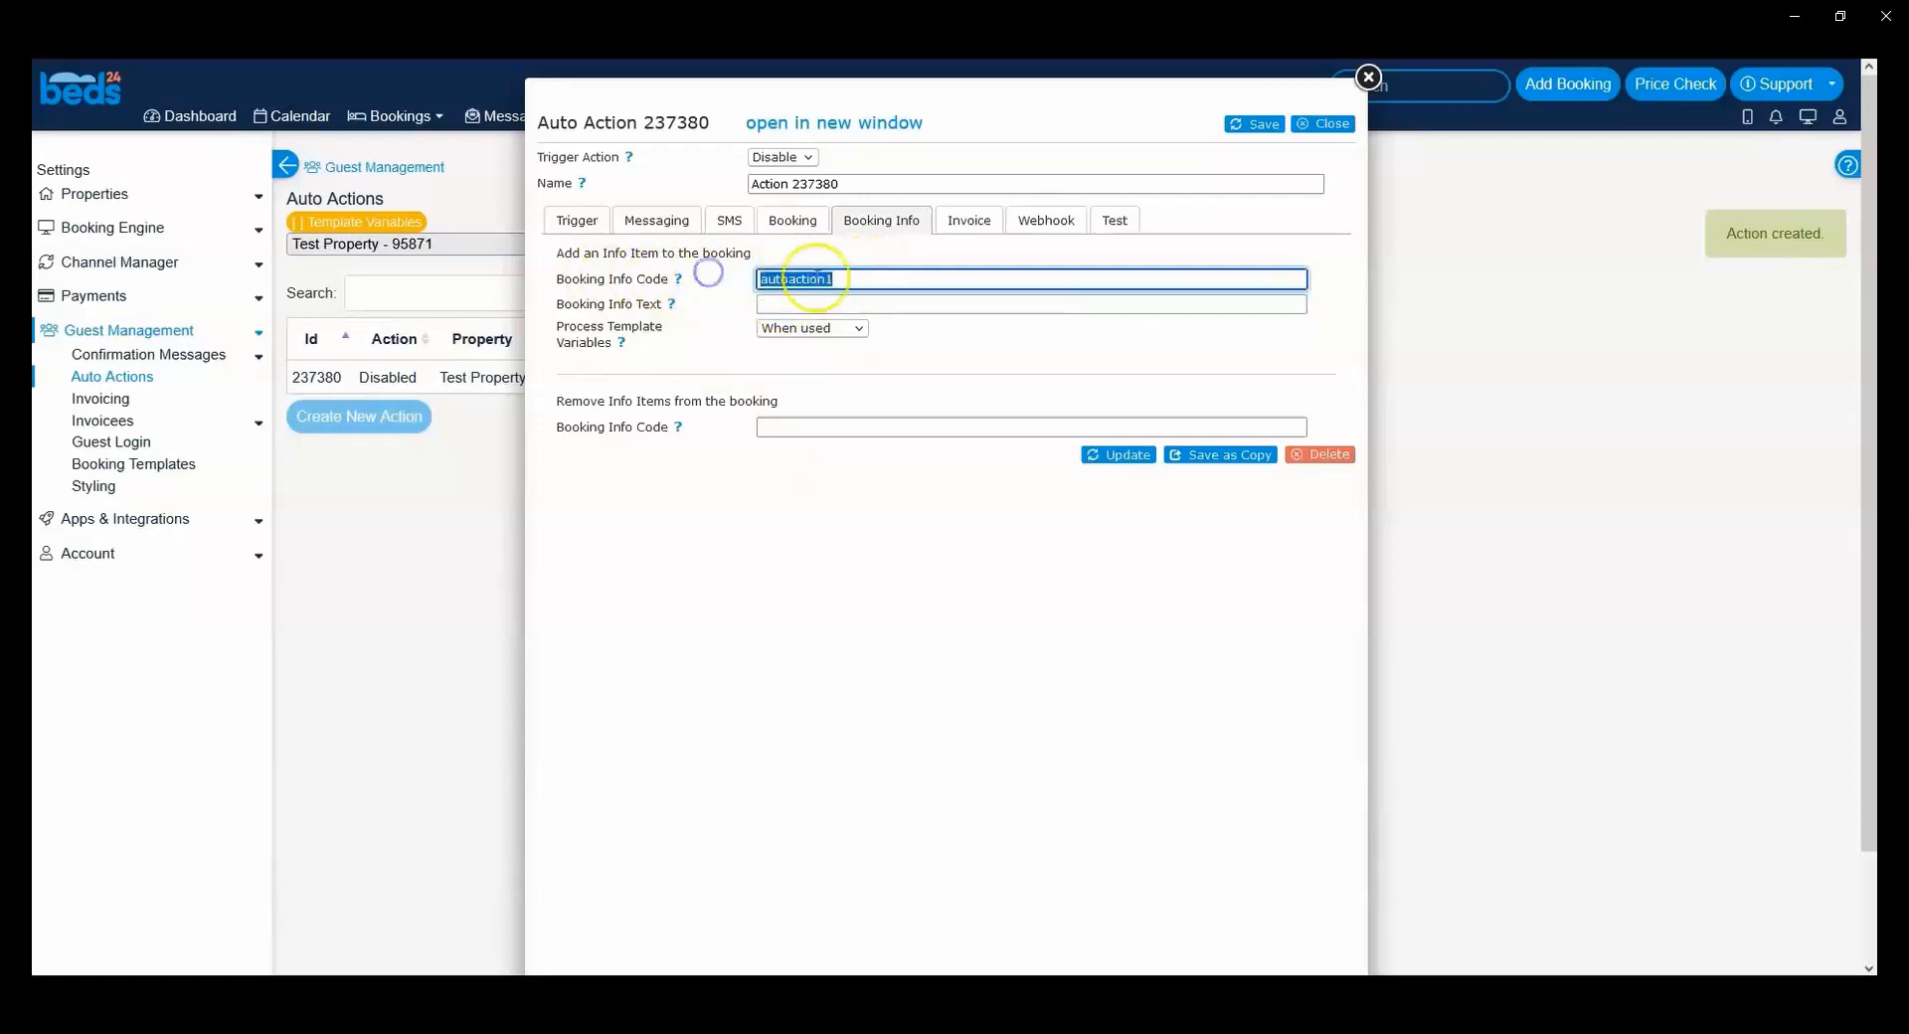
pyautogui.press('BackSpace')
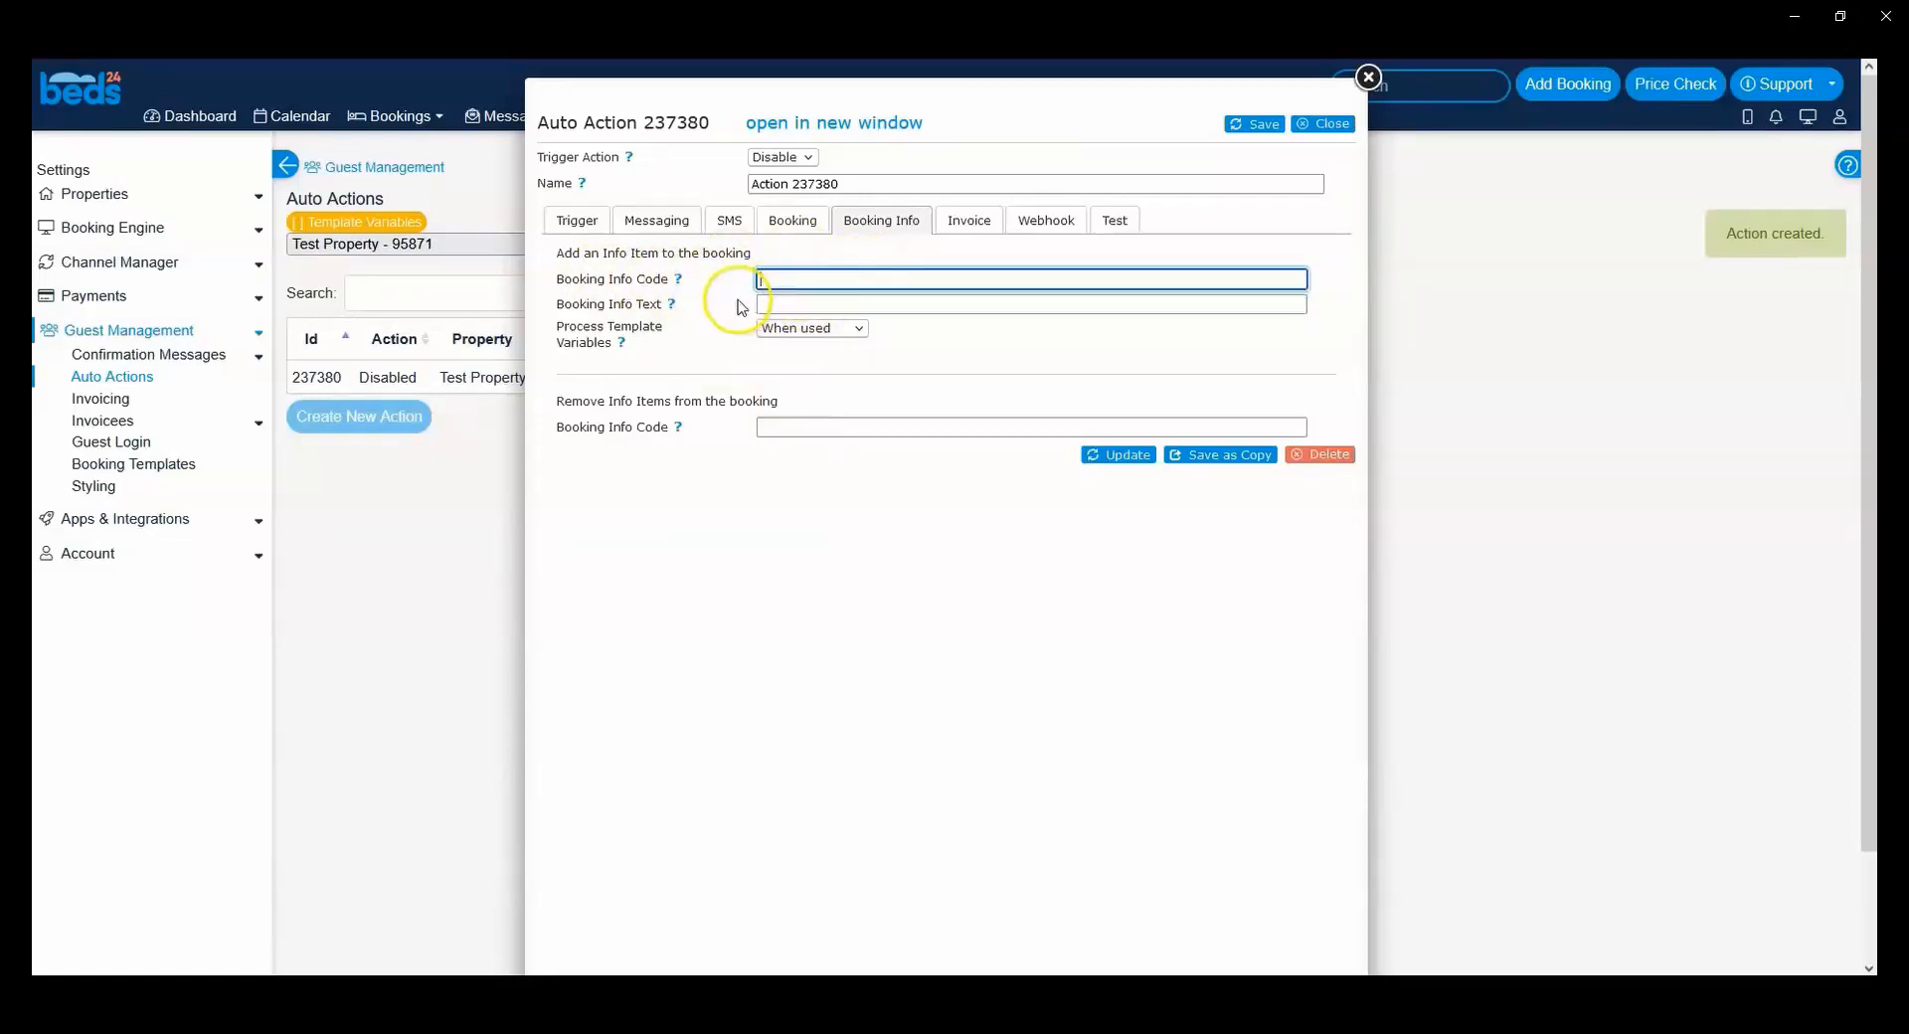
# Step: Open the auto action's Invoice settings and examine the invoice item and pending payment fields
pyautogui.click(970, 218)
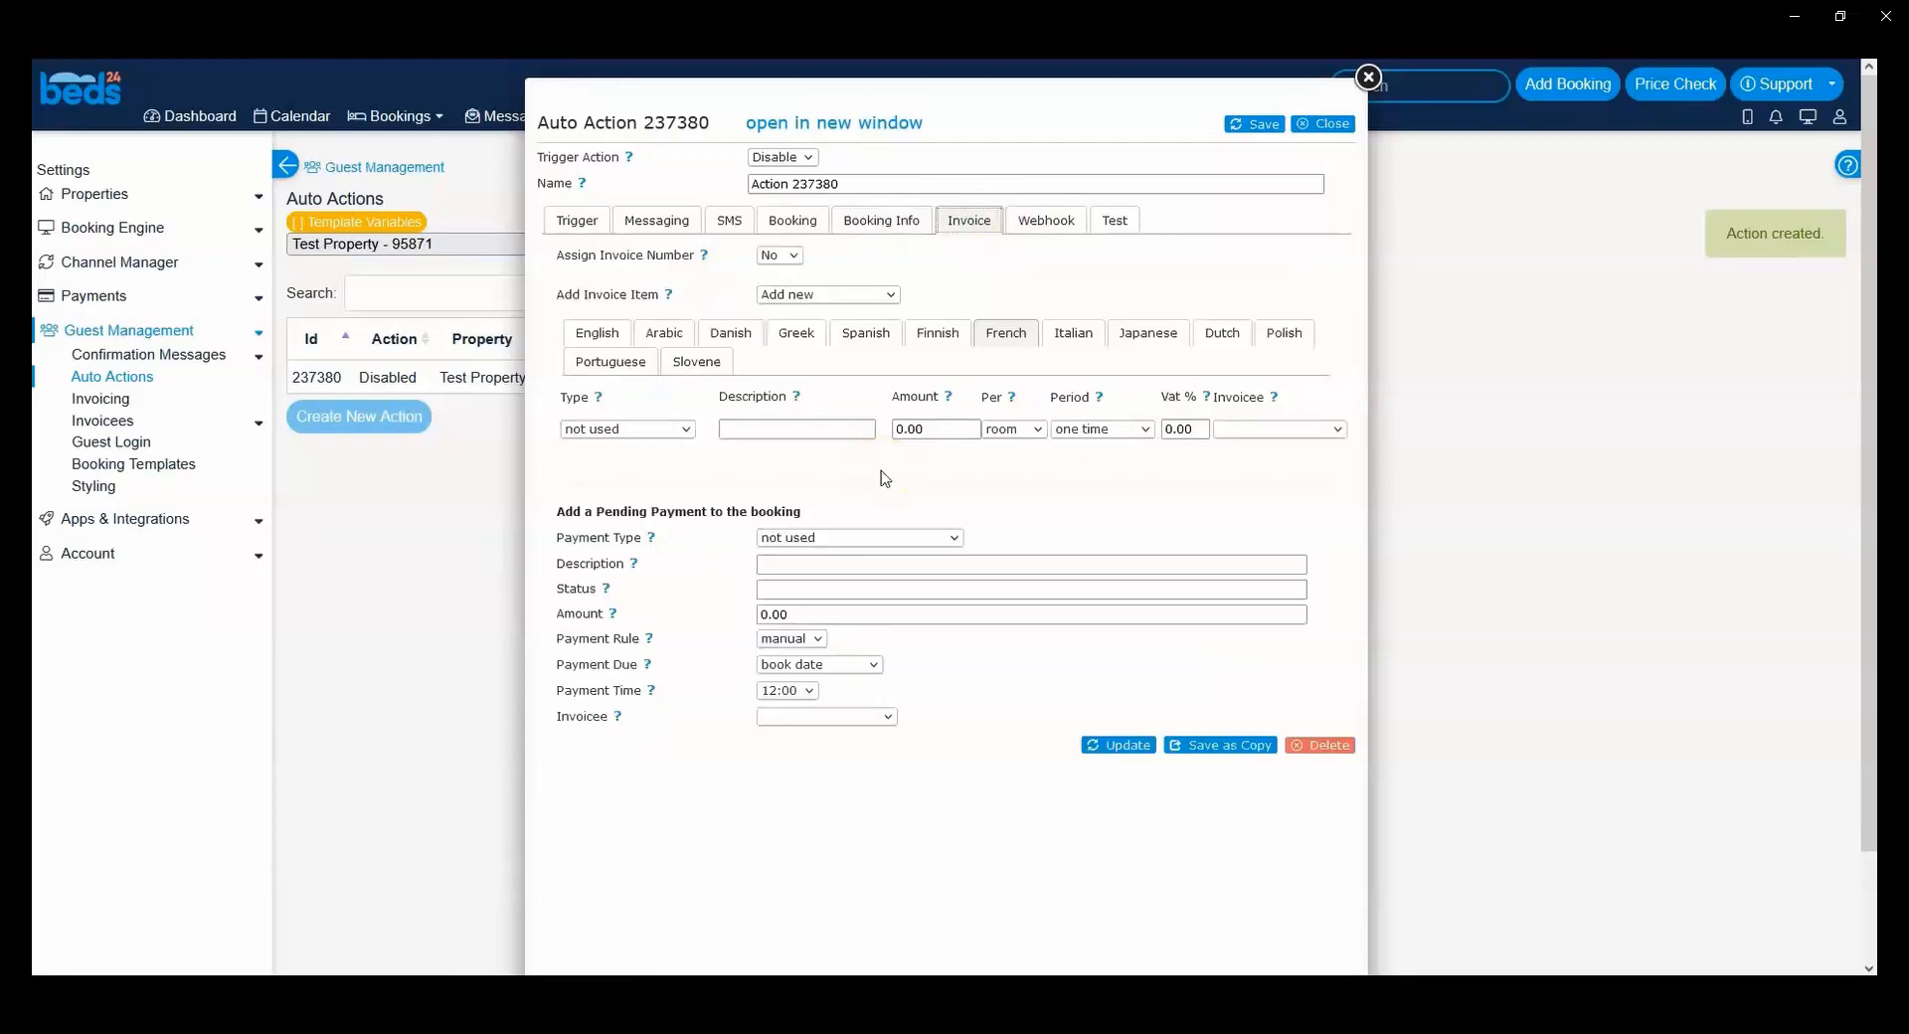
pyautogui.moveTo(573, 511)
pyautogui.mouseDown()
pyautogui.moveTo(808, 511)
pyautogui.moveTo(567, 515)
pyautogui.mouseUp()
pyautogui.click(565, 515)
# Step: Open the auto action's Webhook settings and consult the help for the Body Data field
pyautogui.click(1056, 224)
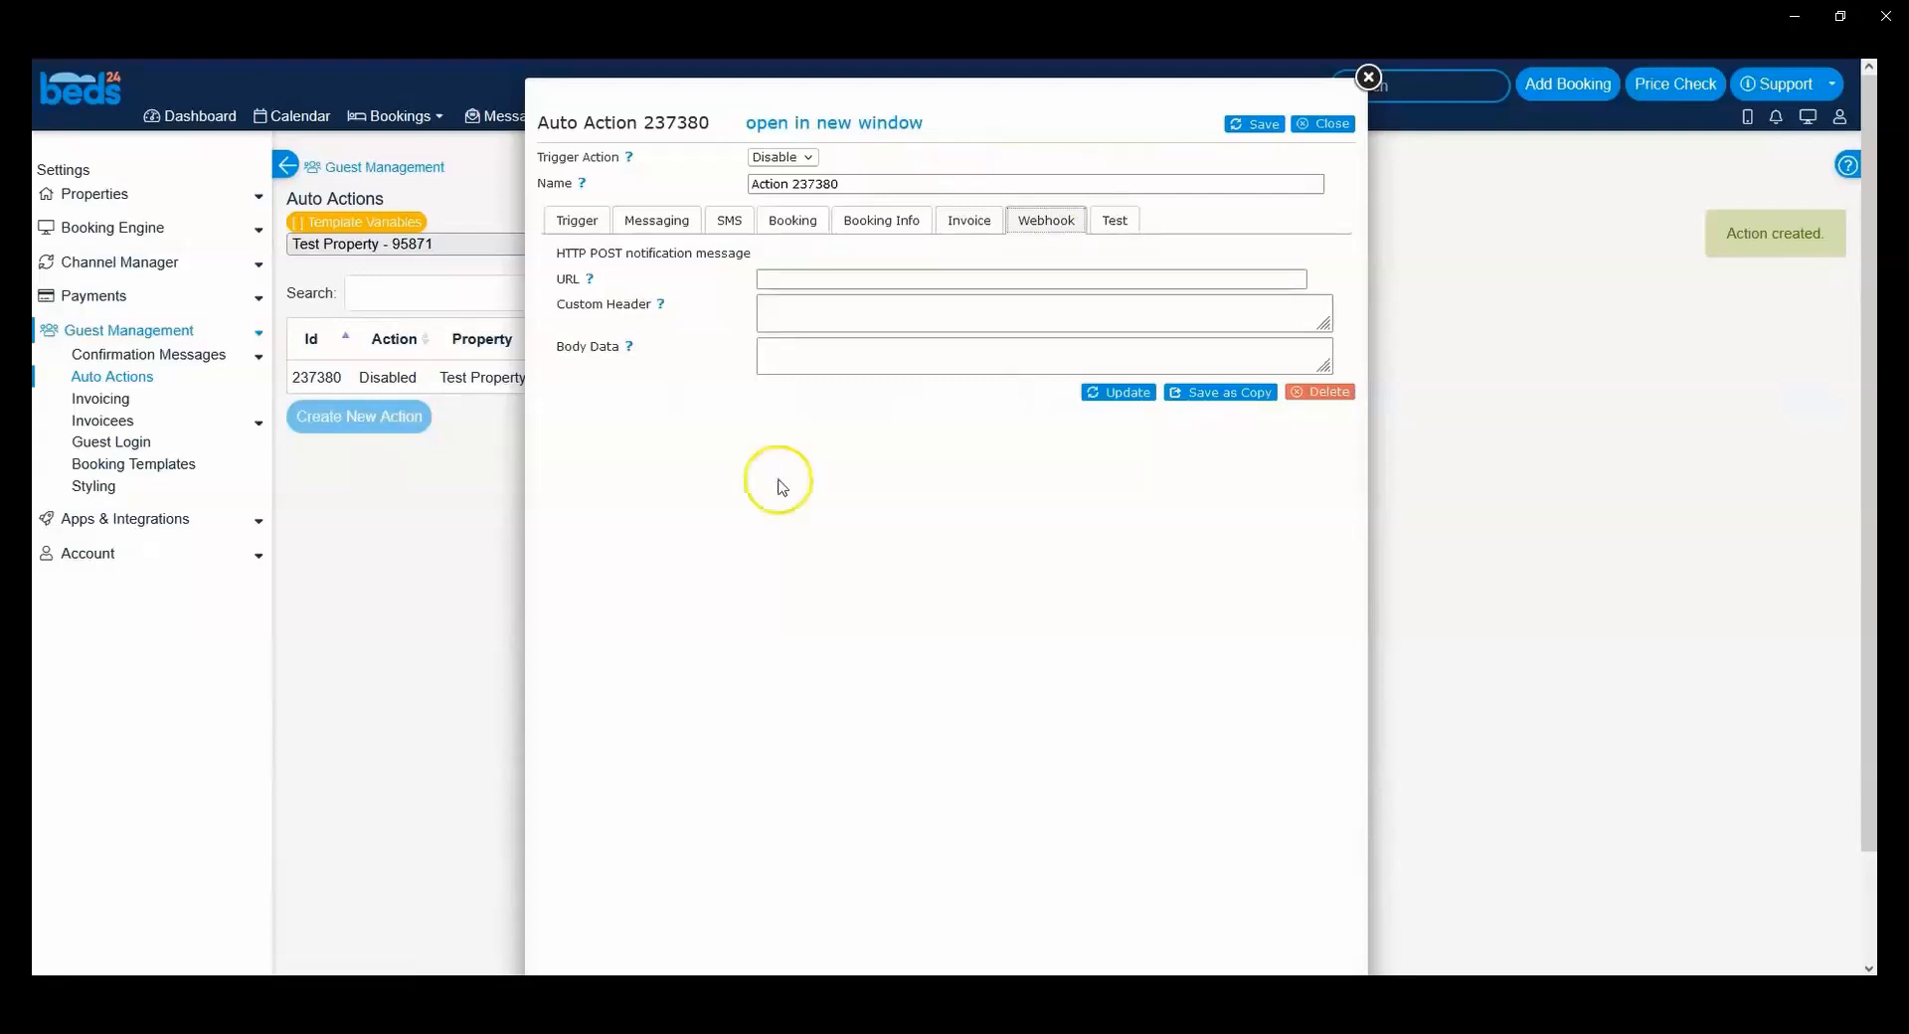
pyautogui.click(801, 360)
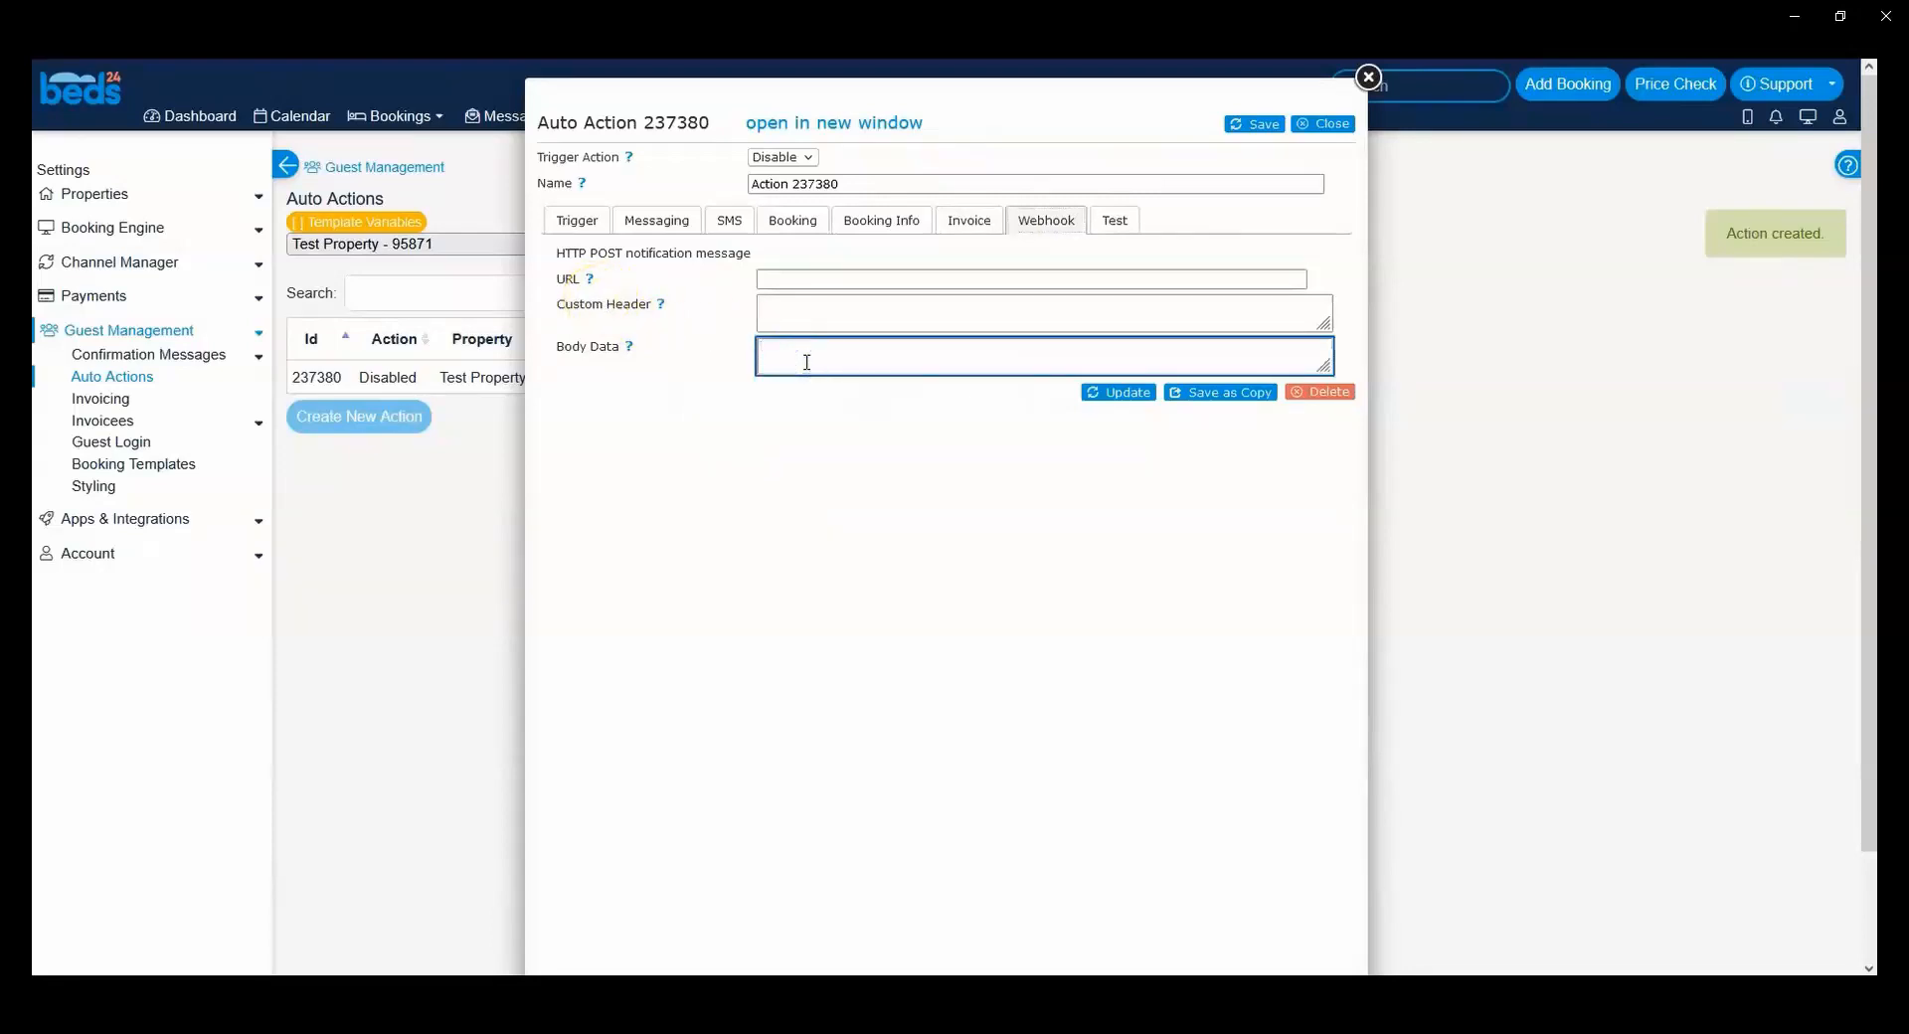
pyautogui.click(628, 346)
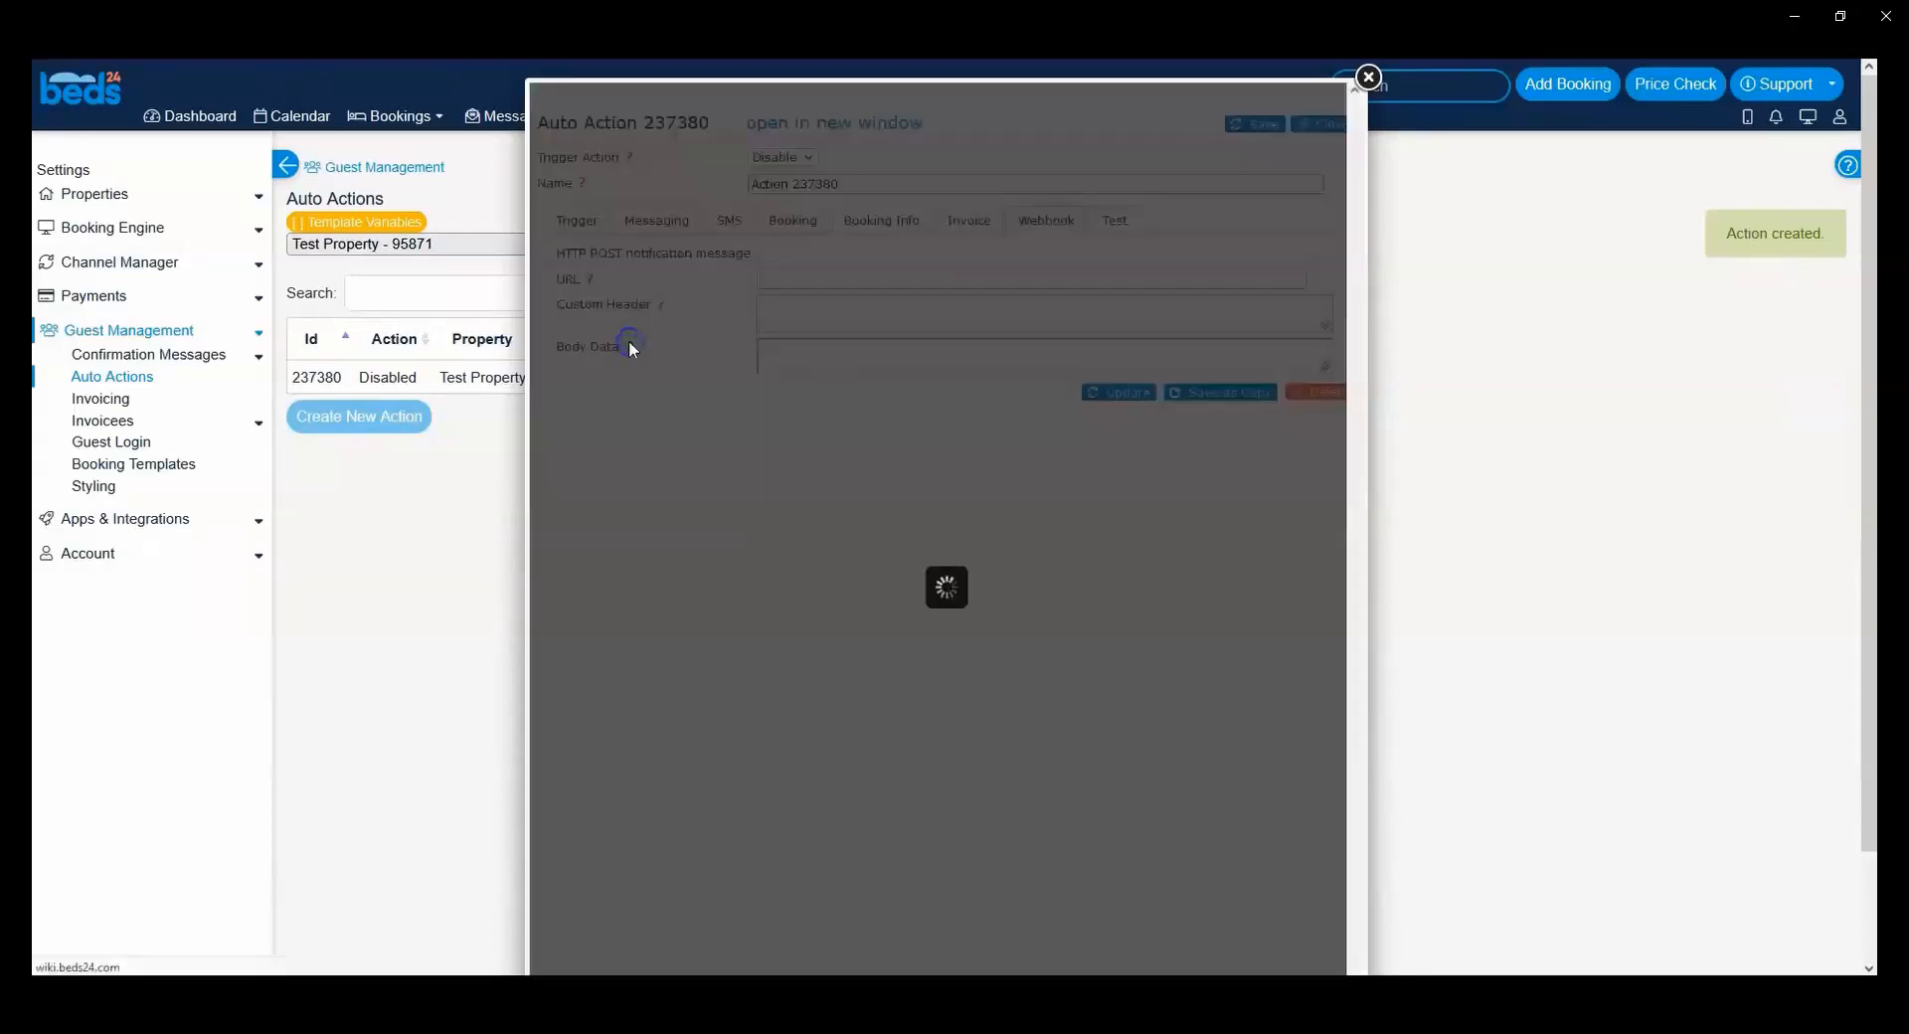
pyautogui.click(1326, 293)
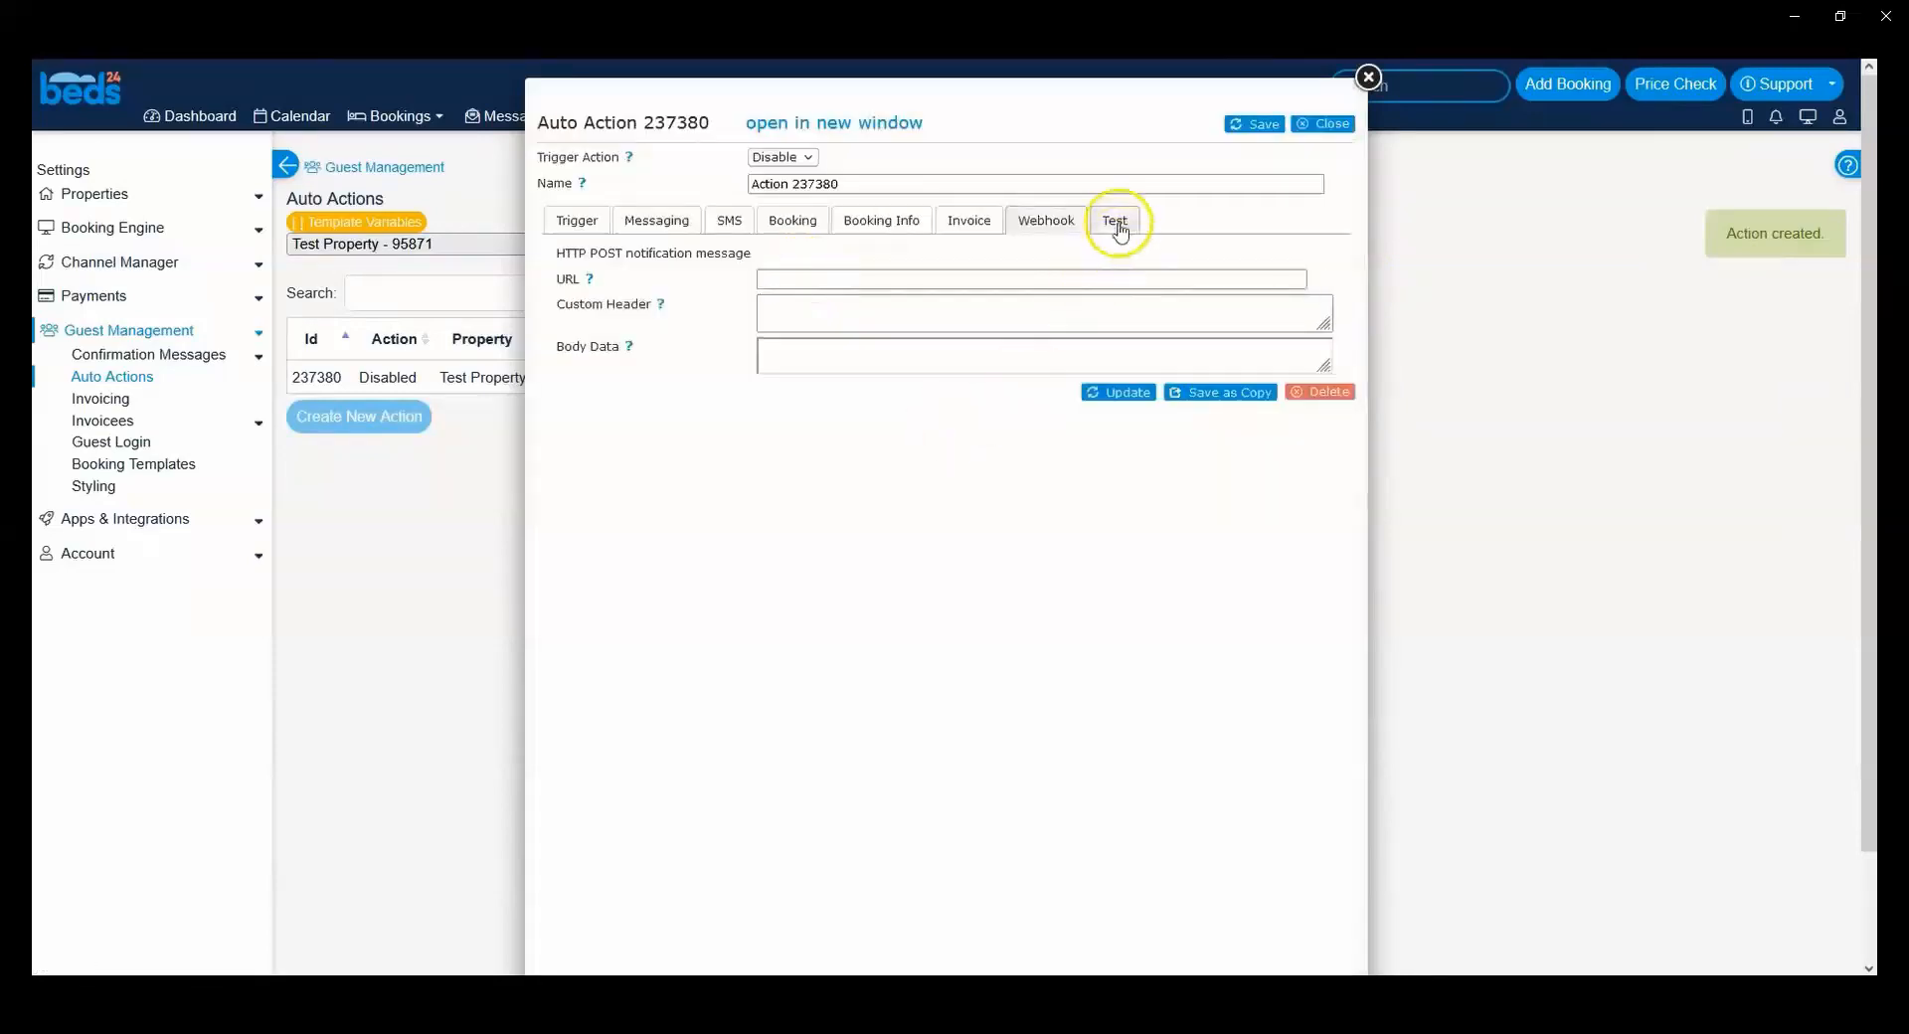
# Step: Open the auto action's Test settings and examine the options for viewing potential bookings and testing the trigger by booking number
pyautogui.click(1118, 227)
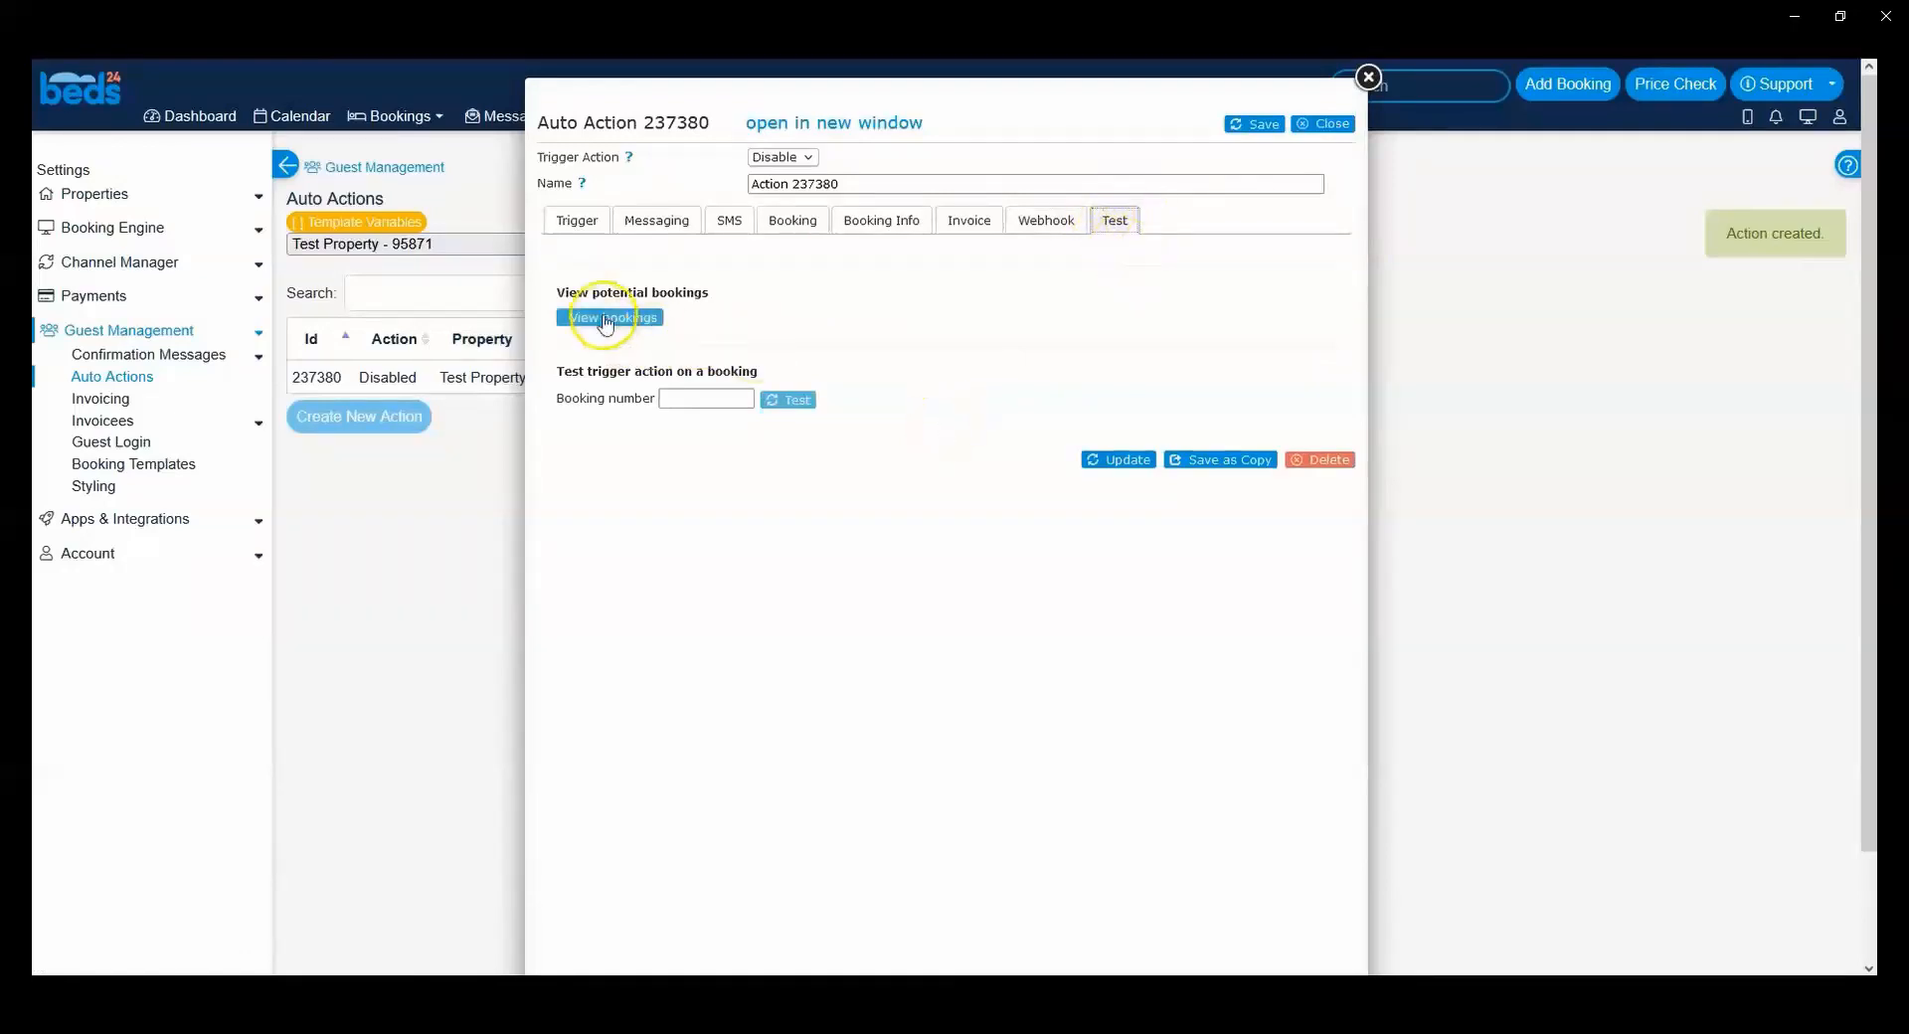
pyautogui.click(656, 321)
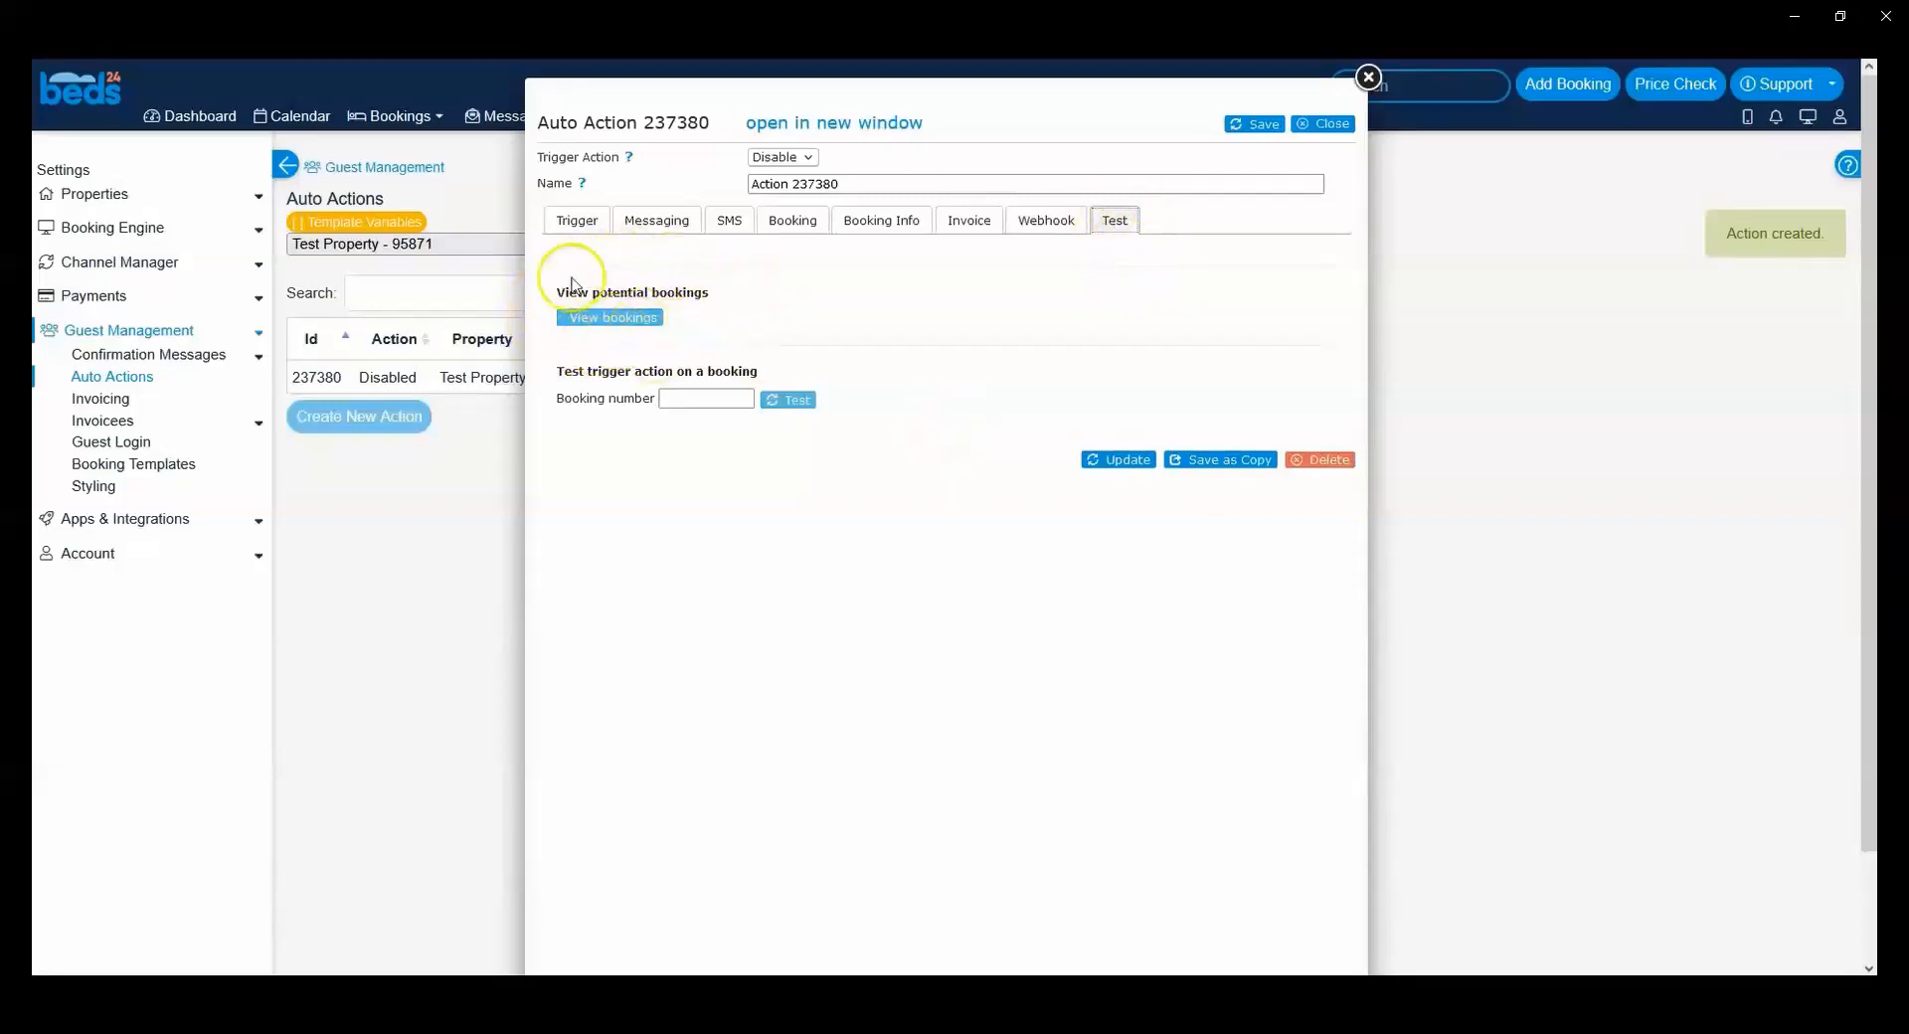
pyautogui.click(707, 397)
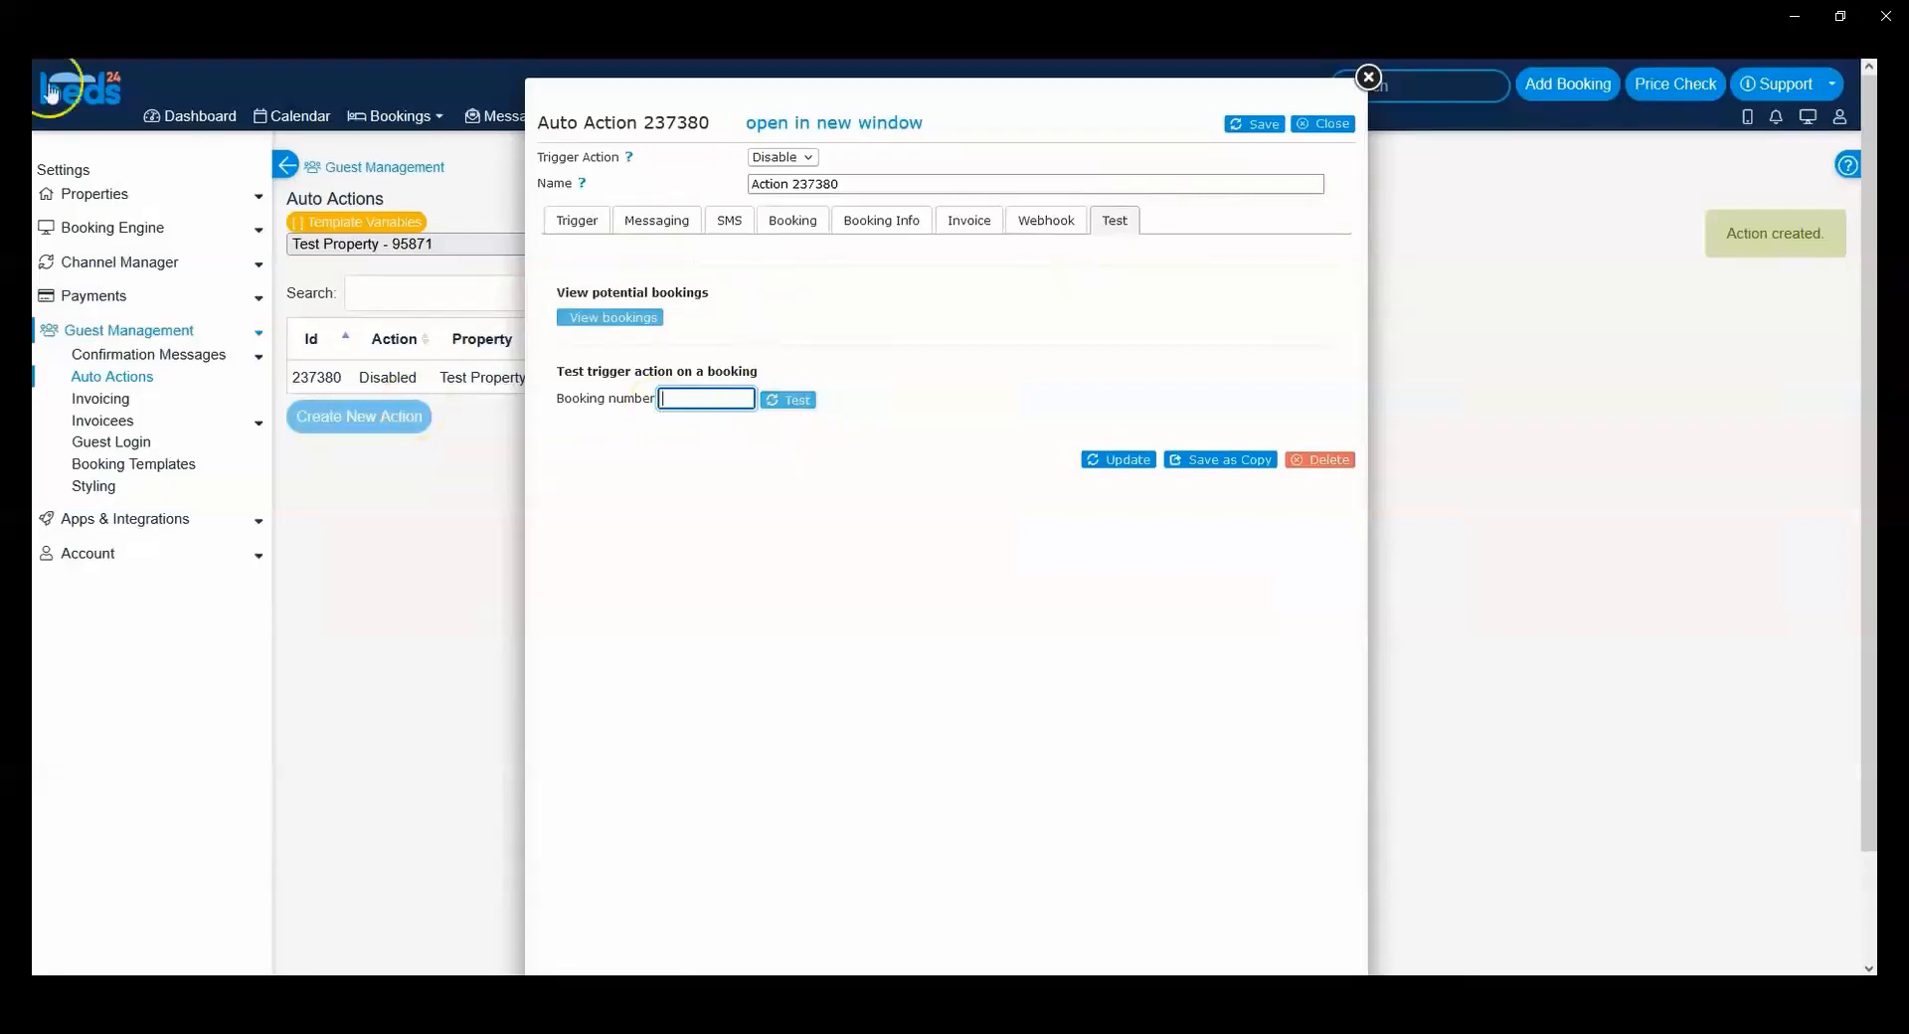
pyautogui.click(735, 289)
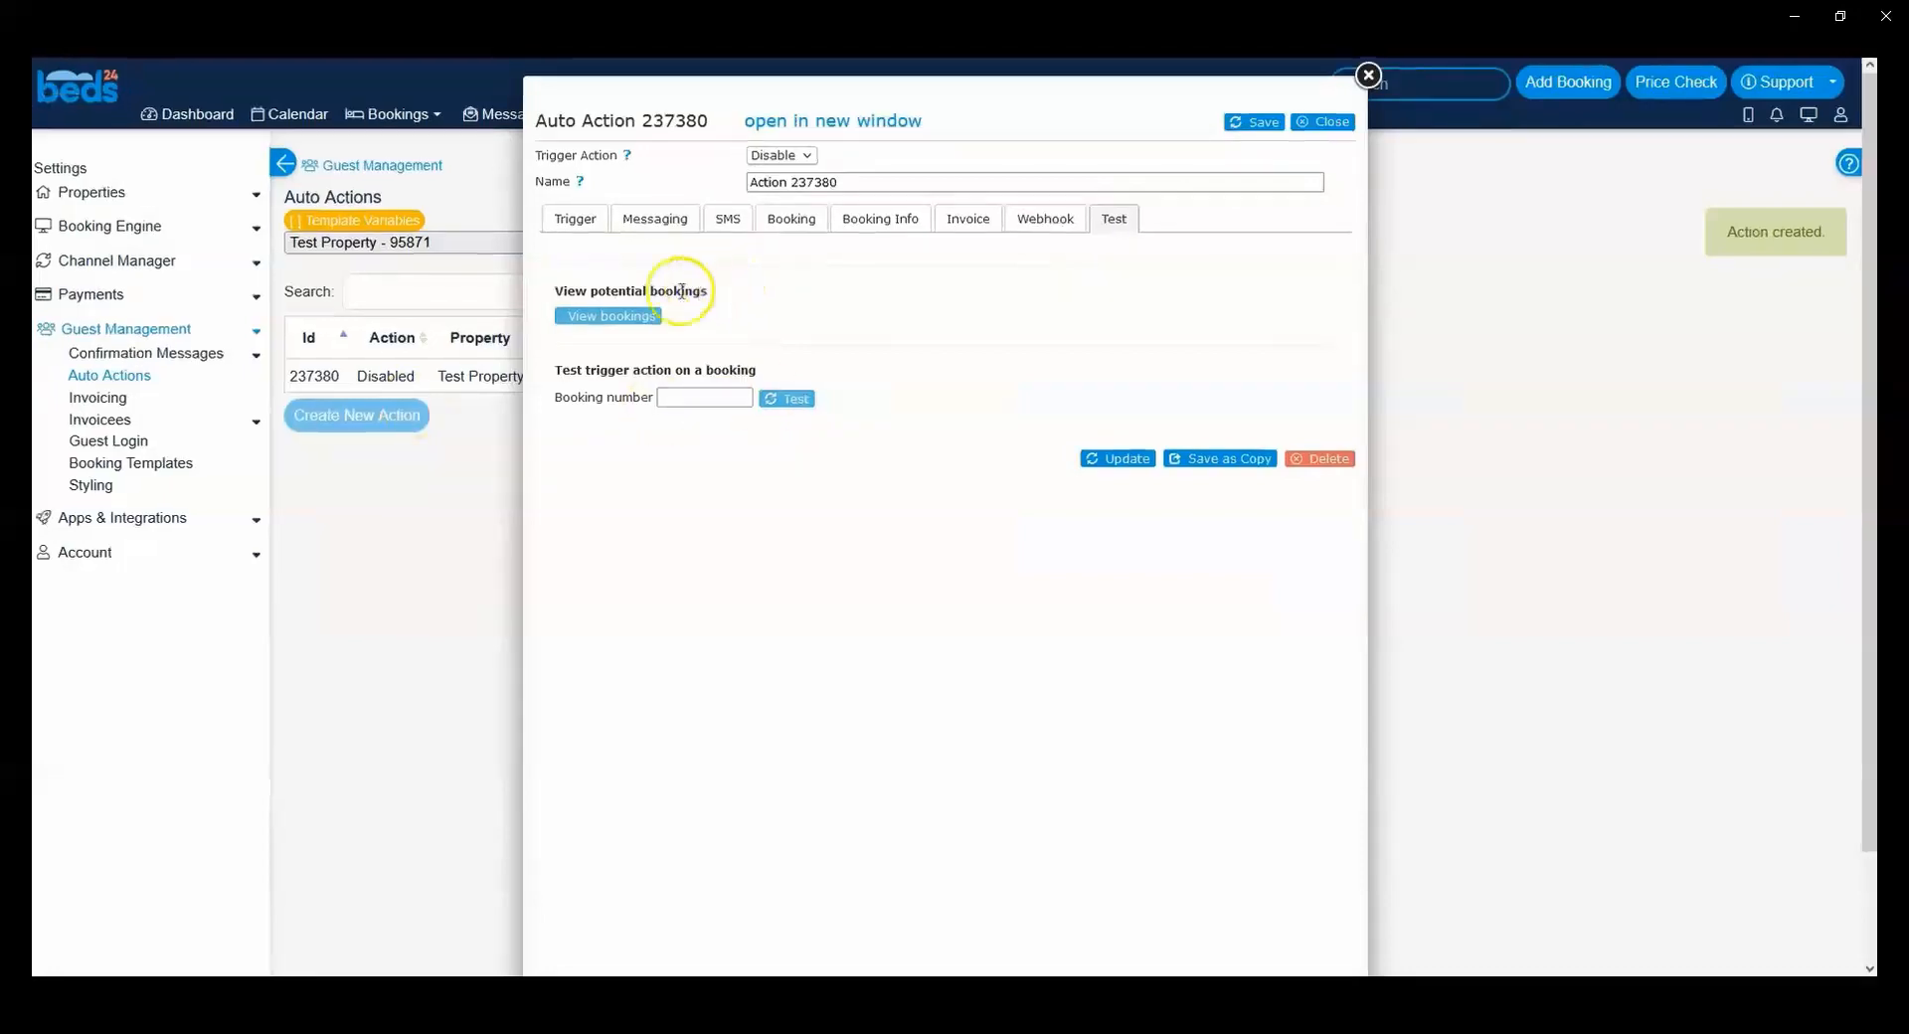
# Step: Set the auto action's Trigger Event to Booking and review the remaining trigger conditions
pyautogui.click(574, 223)
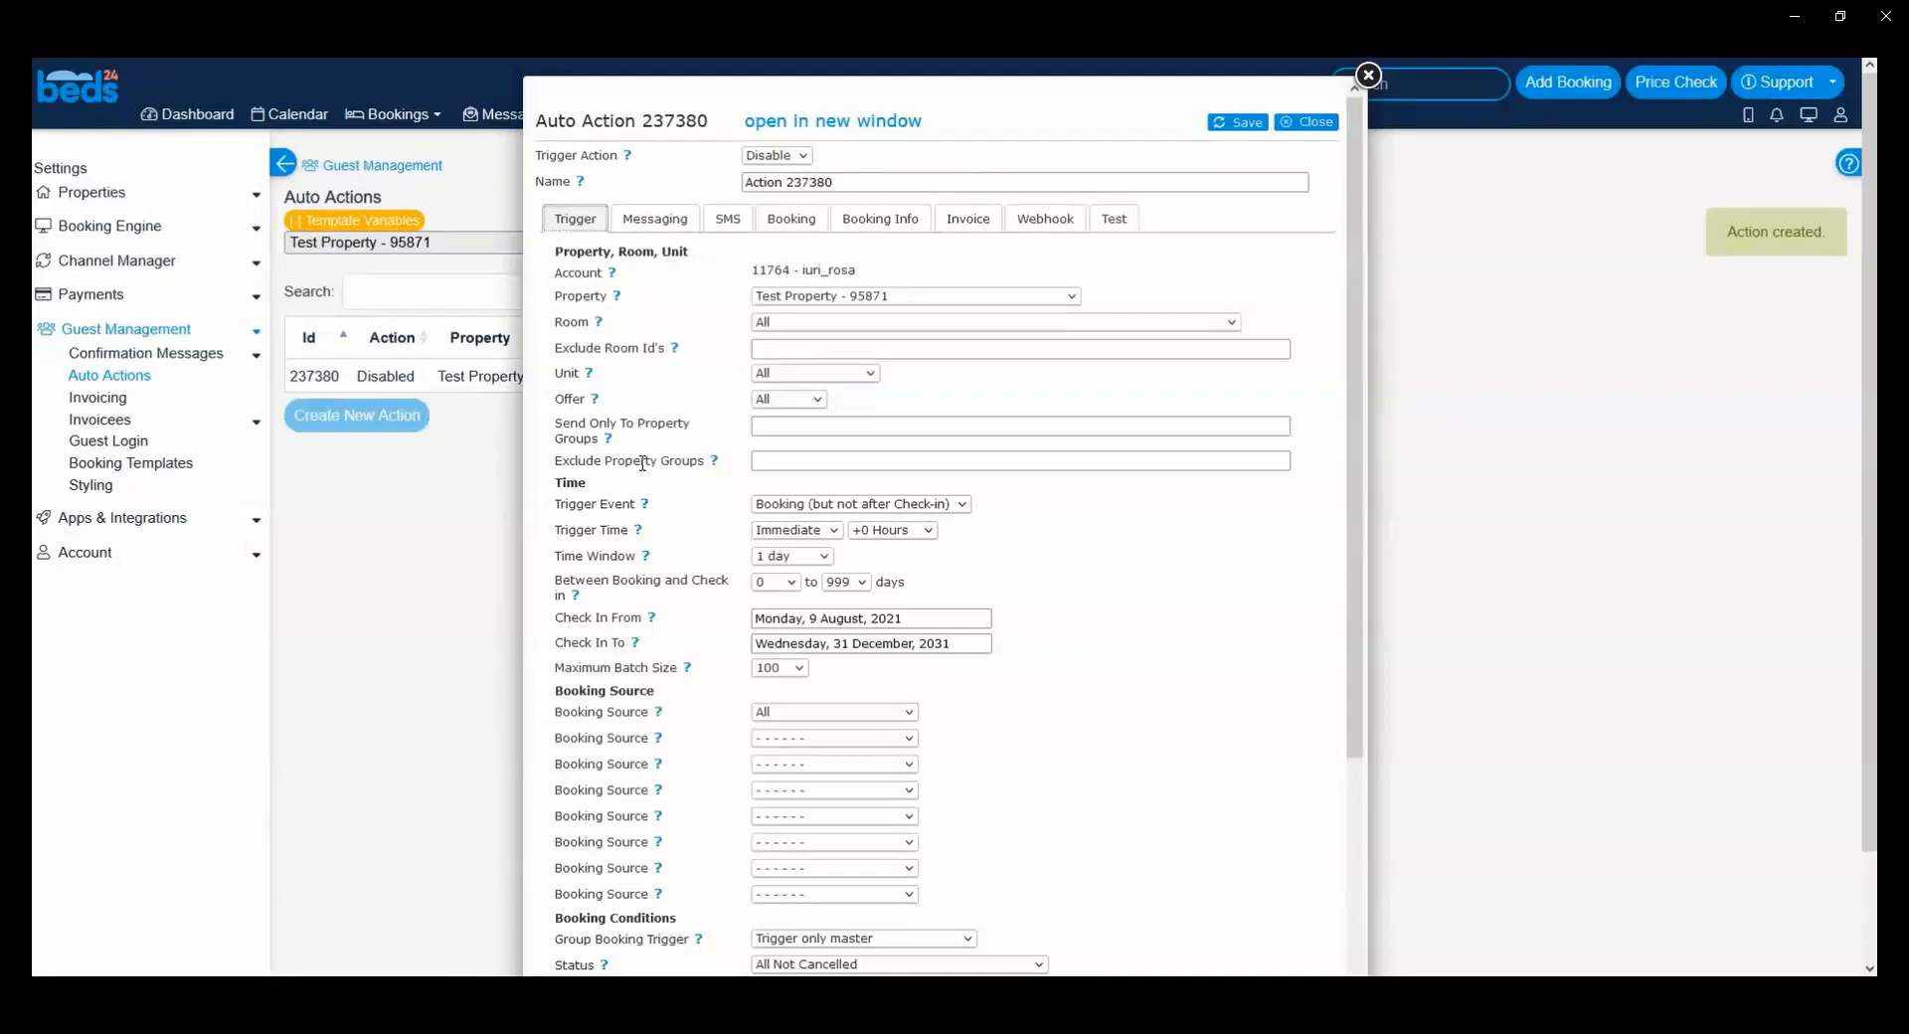
pyautogui.click(806, 503)
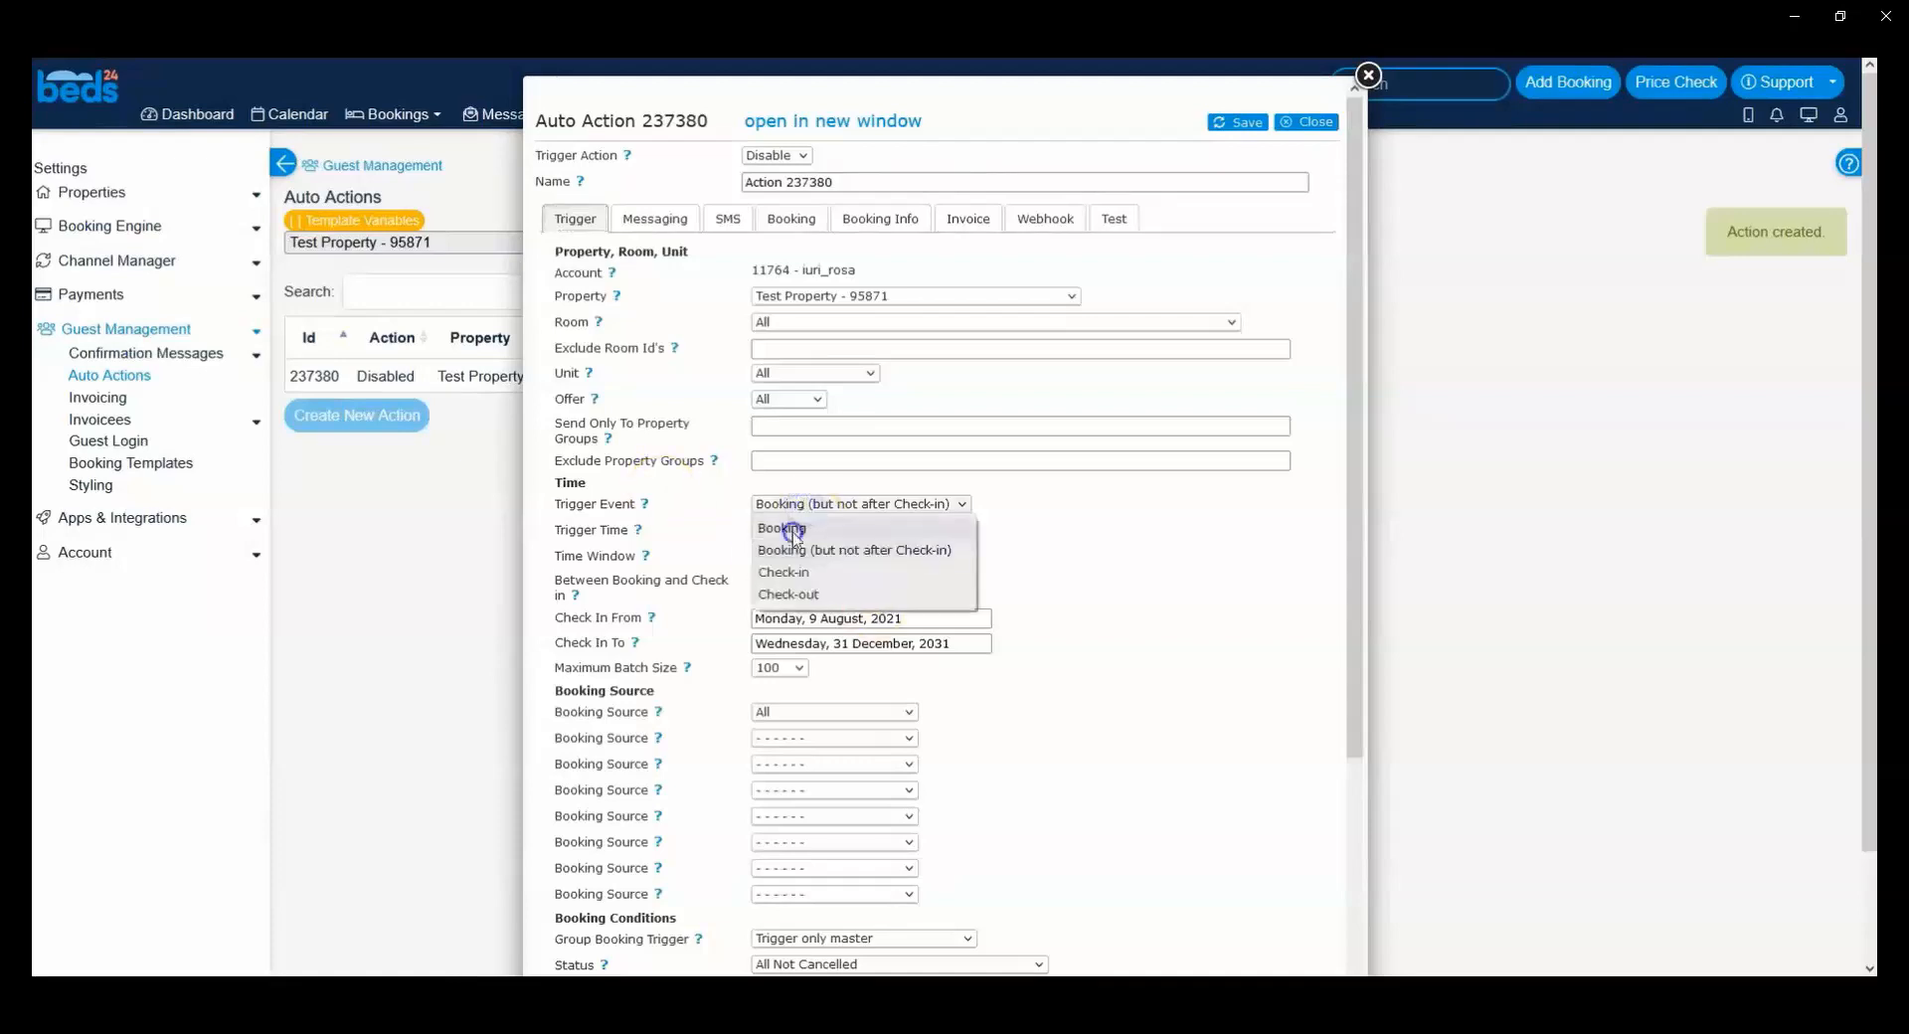
pyautogui.click(792, 529)
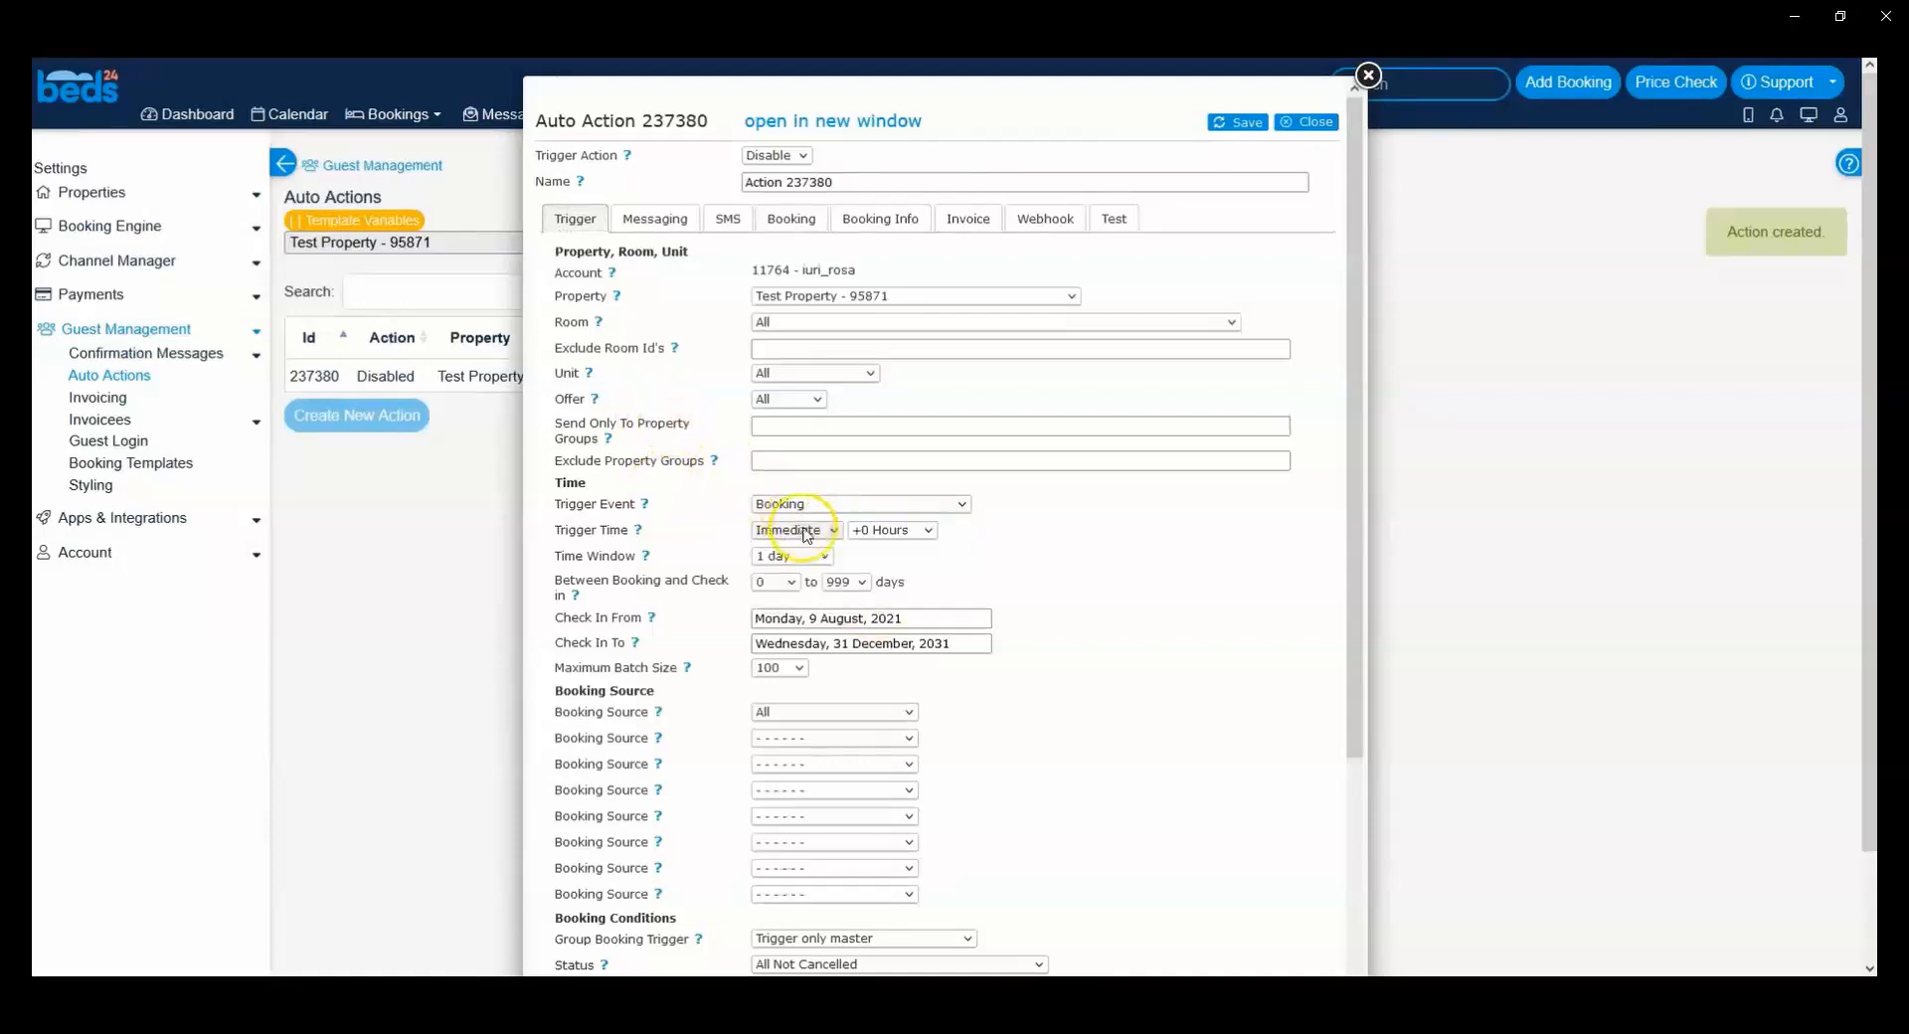
pyautogui.click(586, 545)
pyautogui.scroll(-1, 693, 524)
pyautogui.scroll(-5, 693, 524)
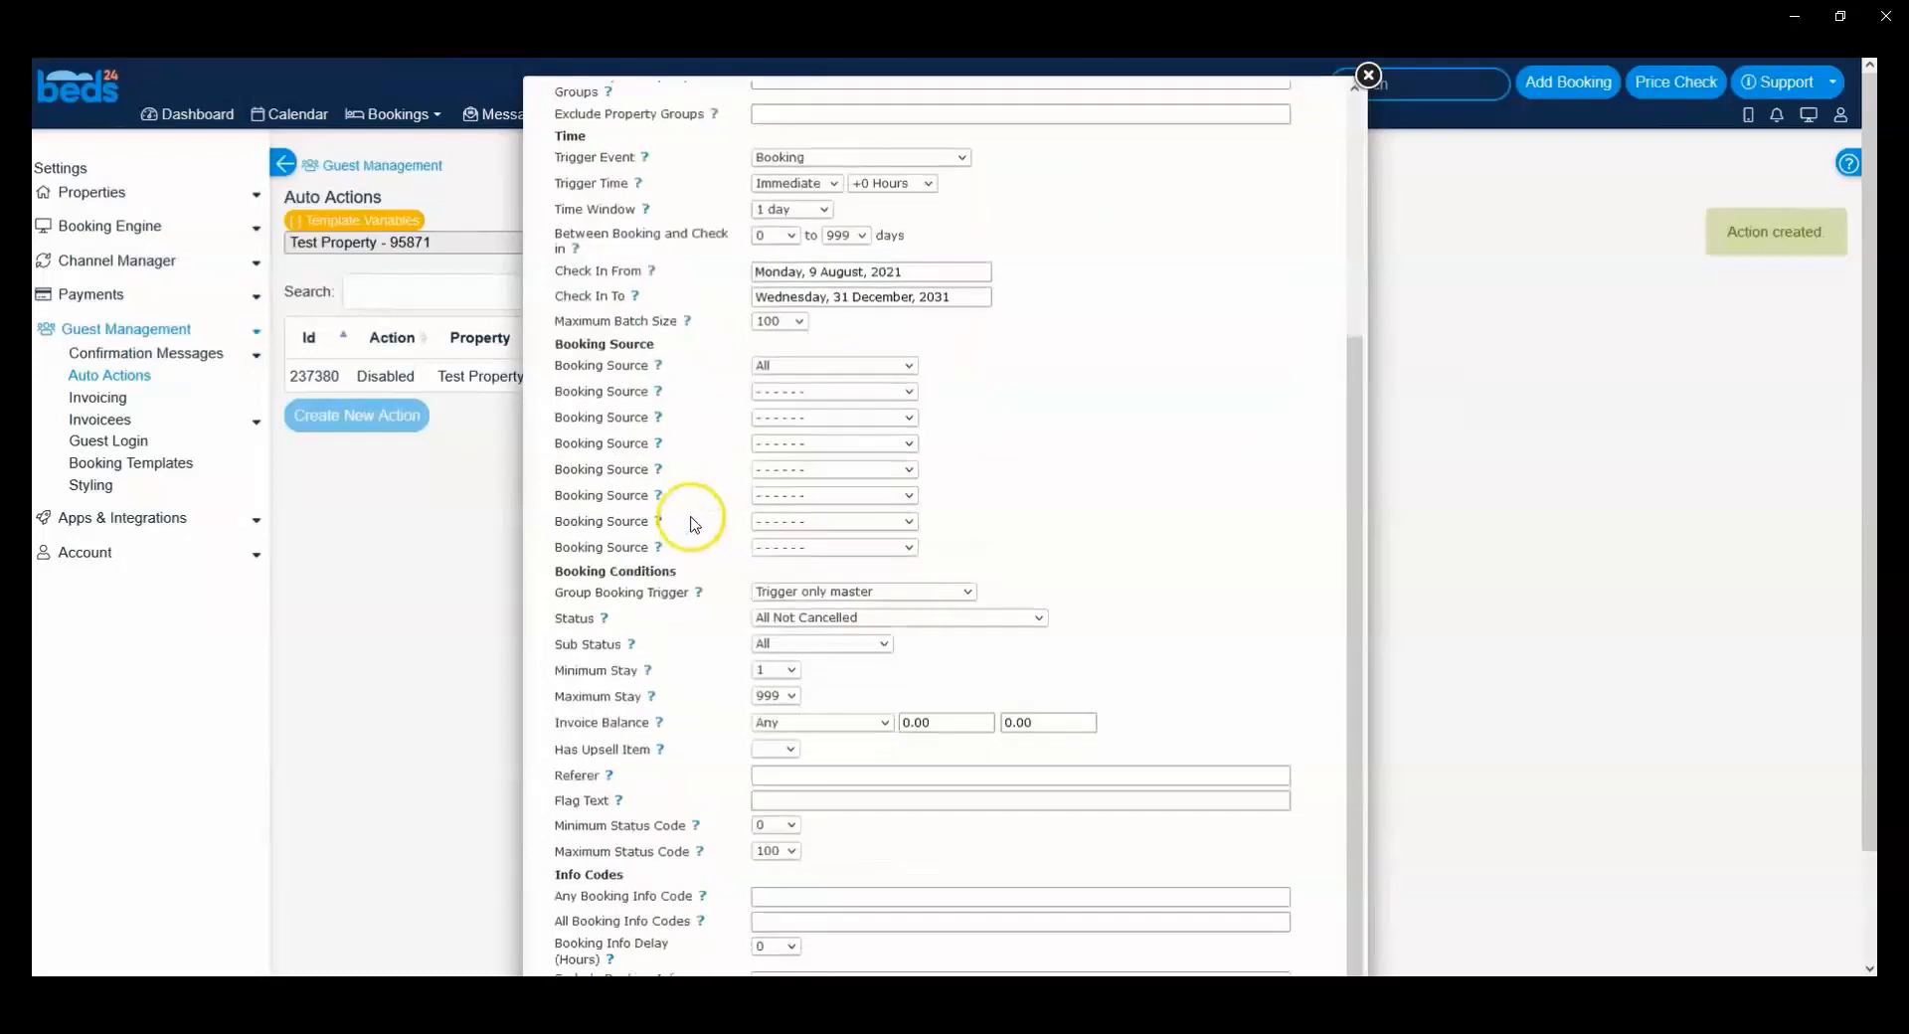
pyautogui.scroll(-3, 701, 741)
pyautogui.scroll(5, 692, 726)
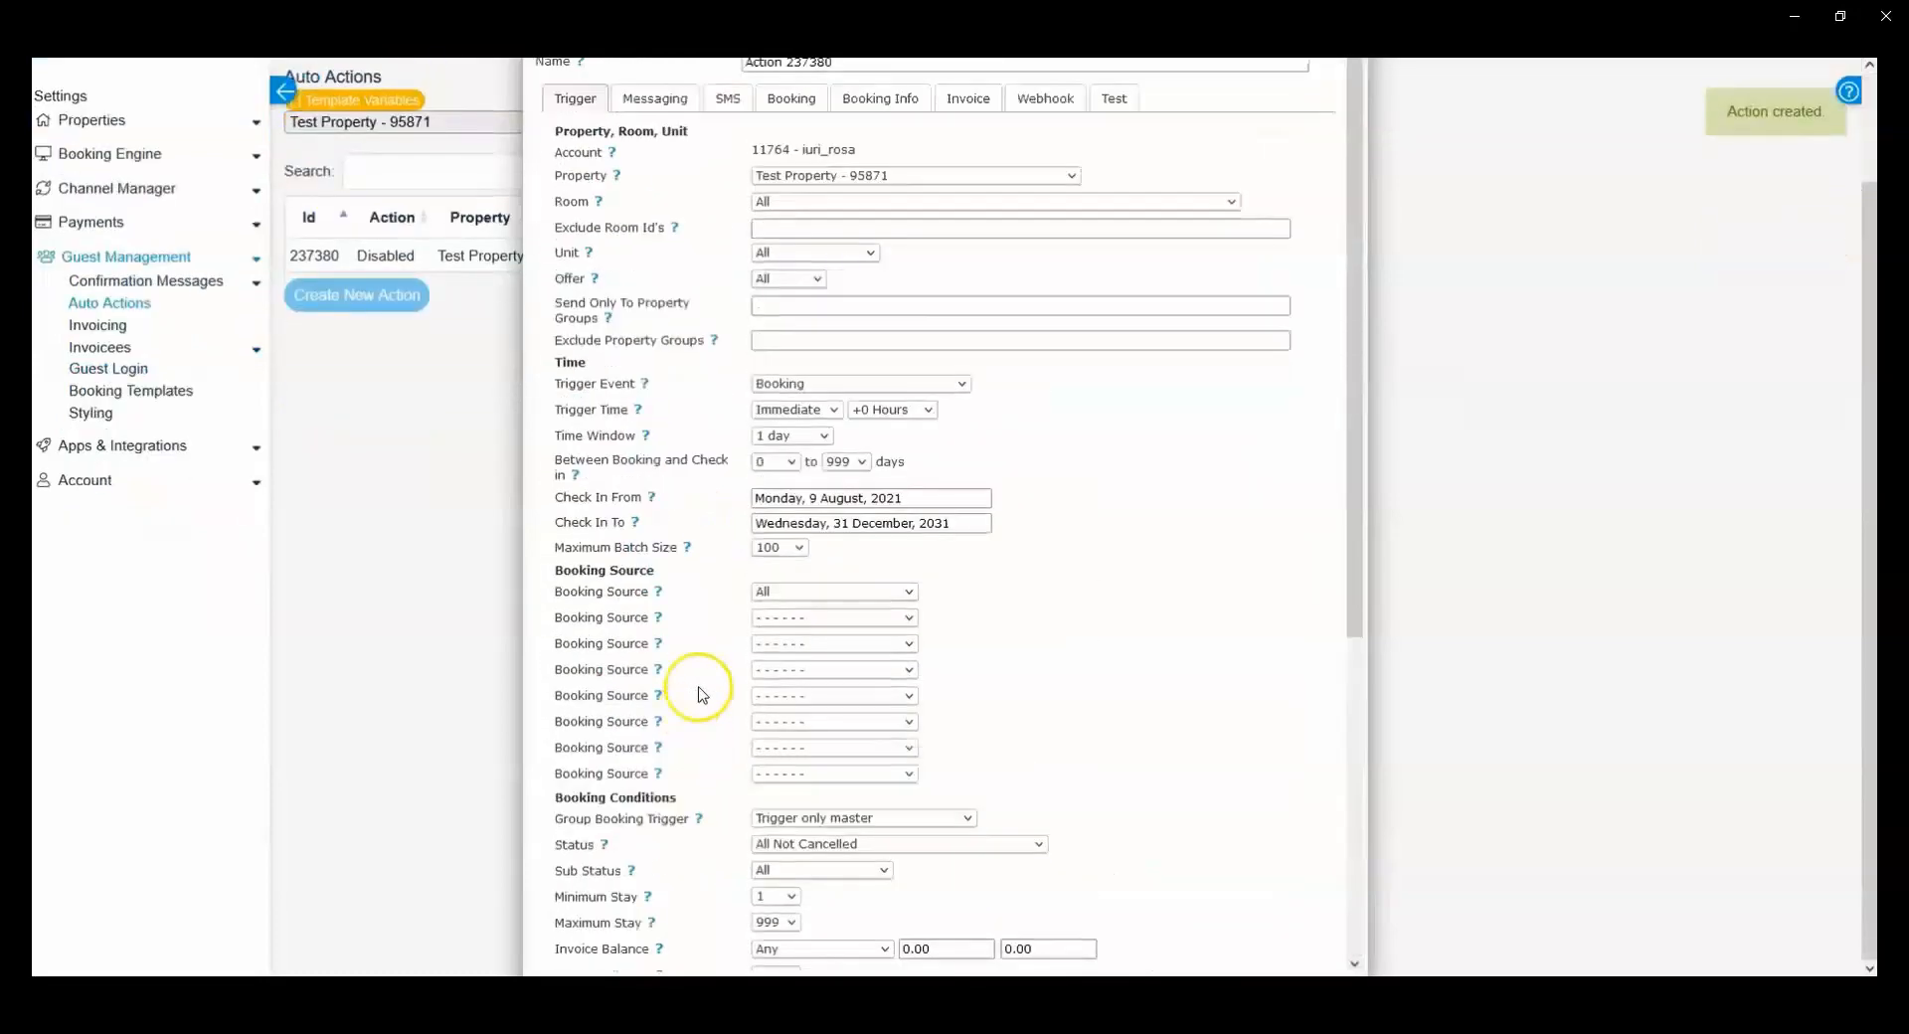
pyautogui.scroll(3, 700, 693)
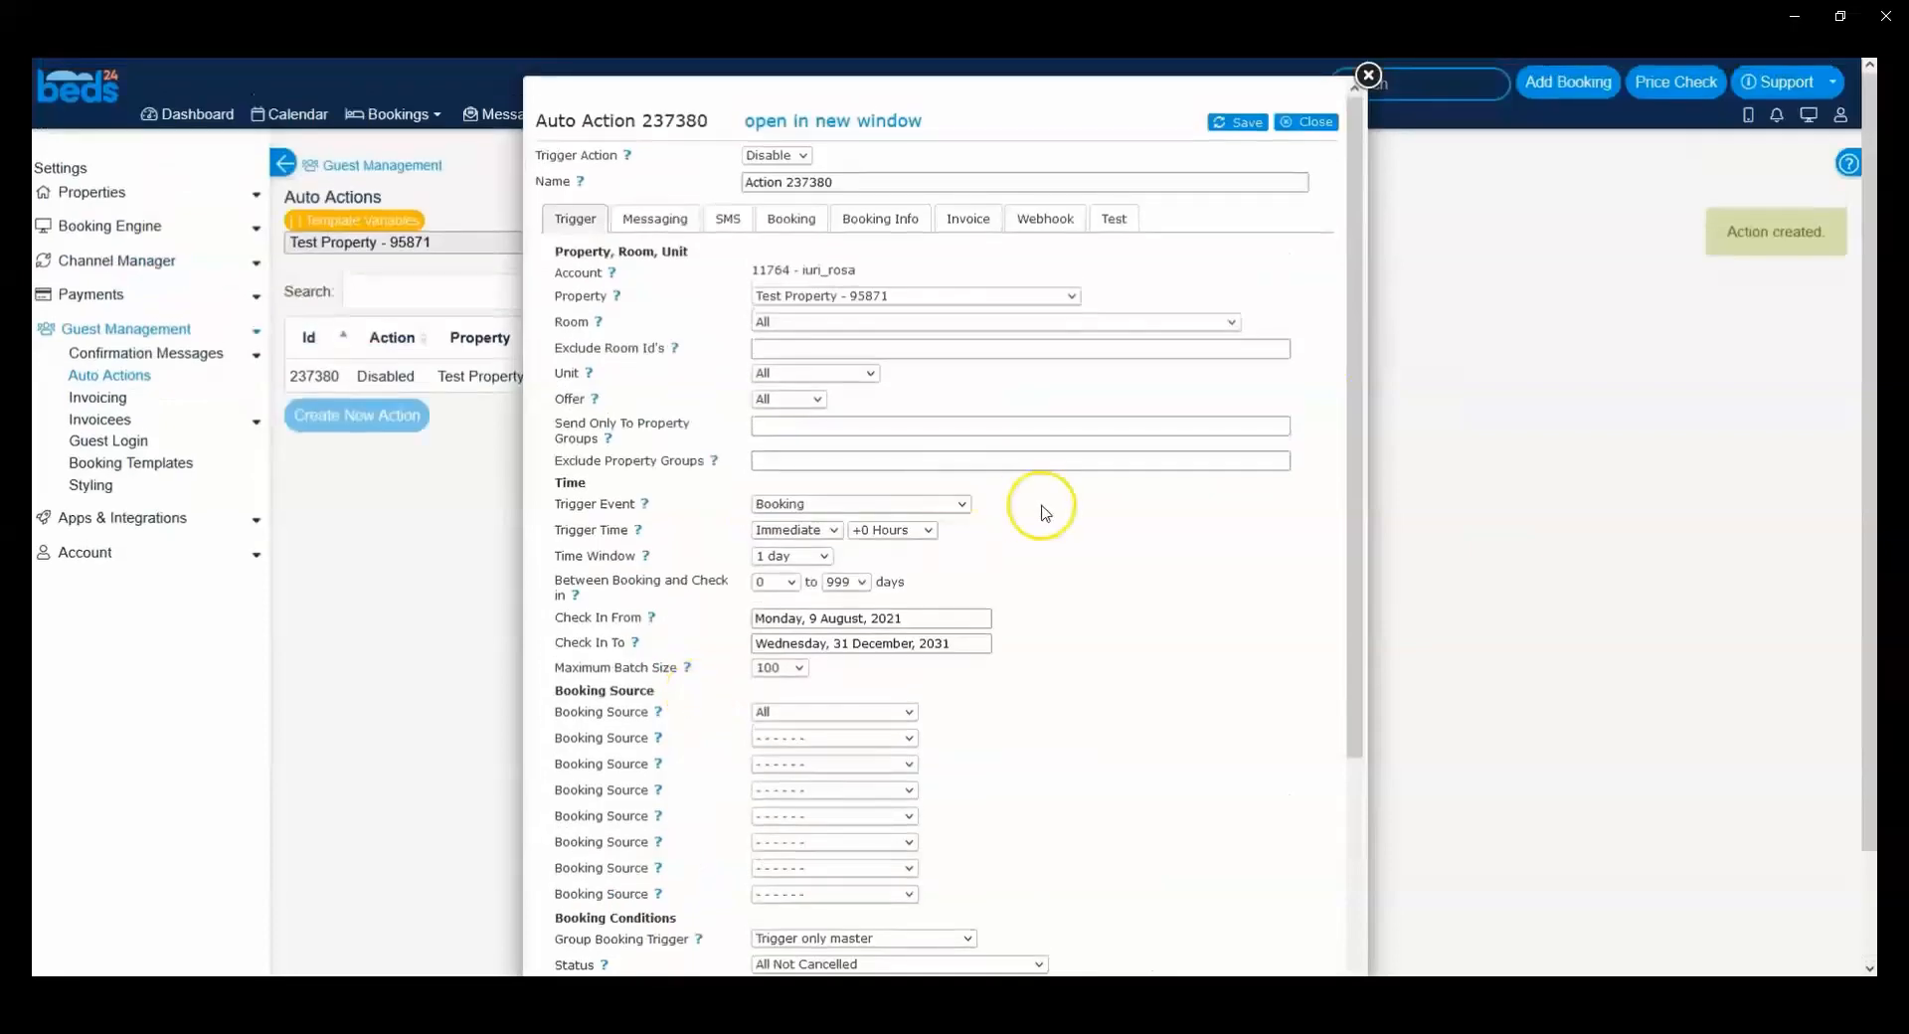
# Step: Set the Flag Colour in the auto action's Booking settings to yellow, ffff56
pyautogui.click(801, 216)
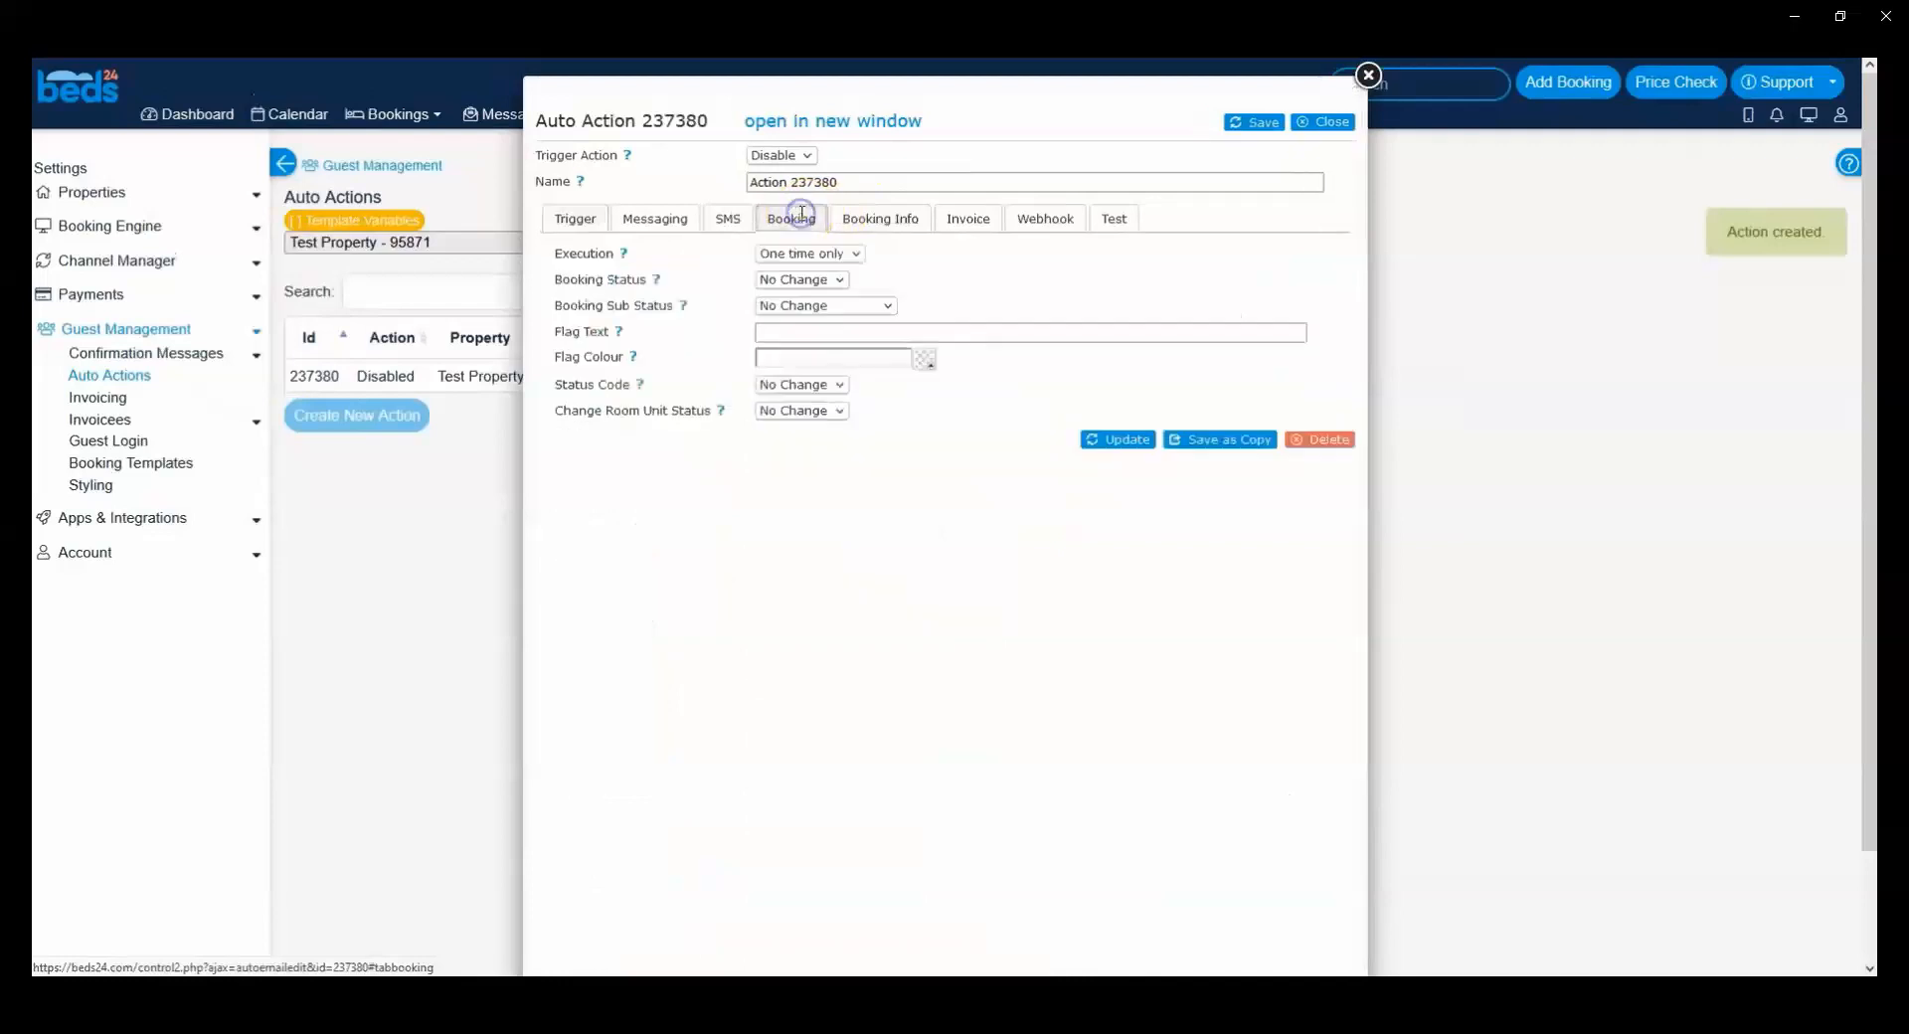
pyautogui.click(925, 362)
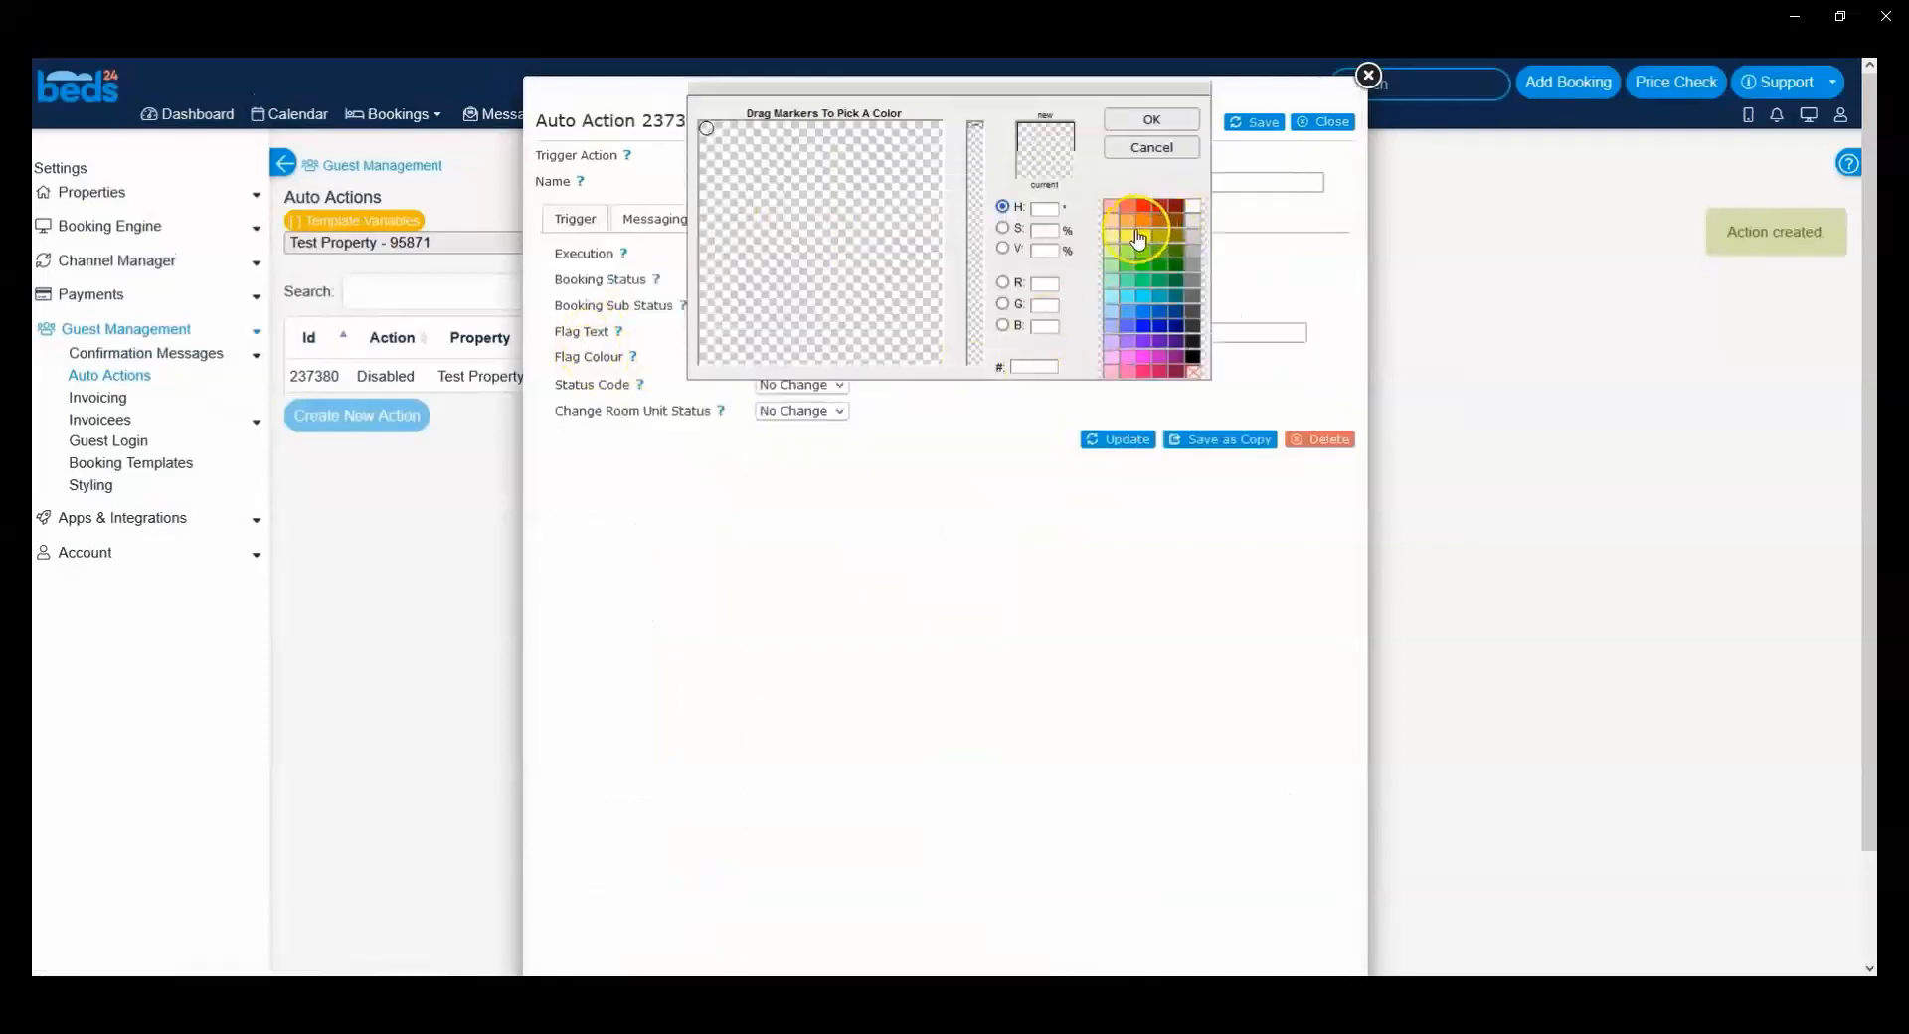
pyautogui.click(1129, 236)
pyautogui.click(1159, 130)
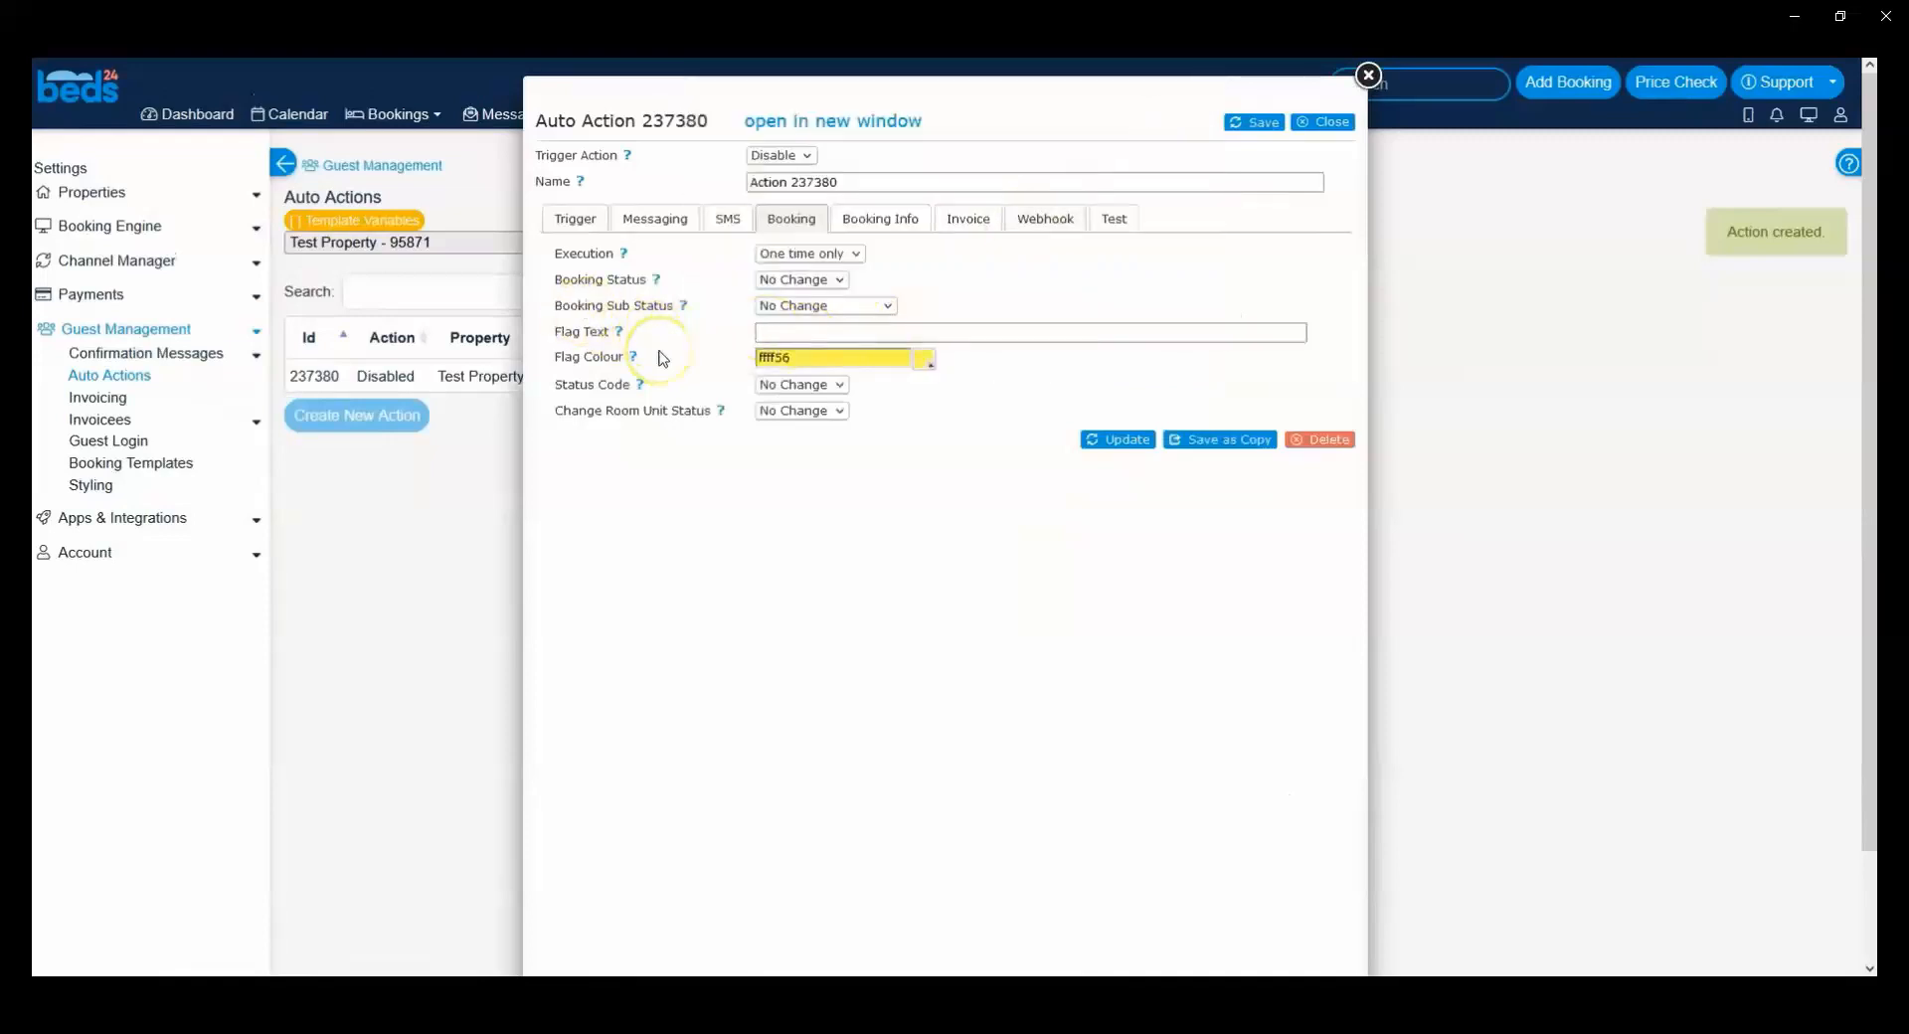
pyautogui.click(782, 363)
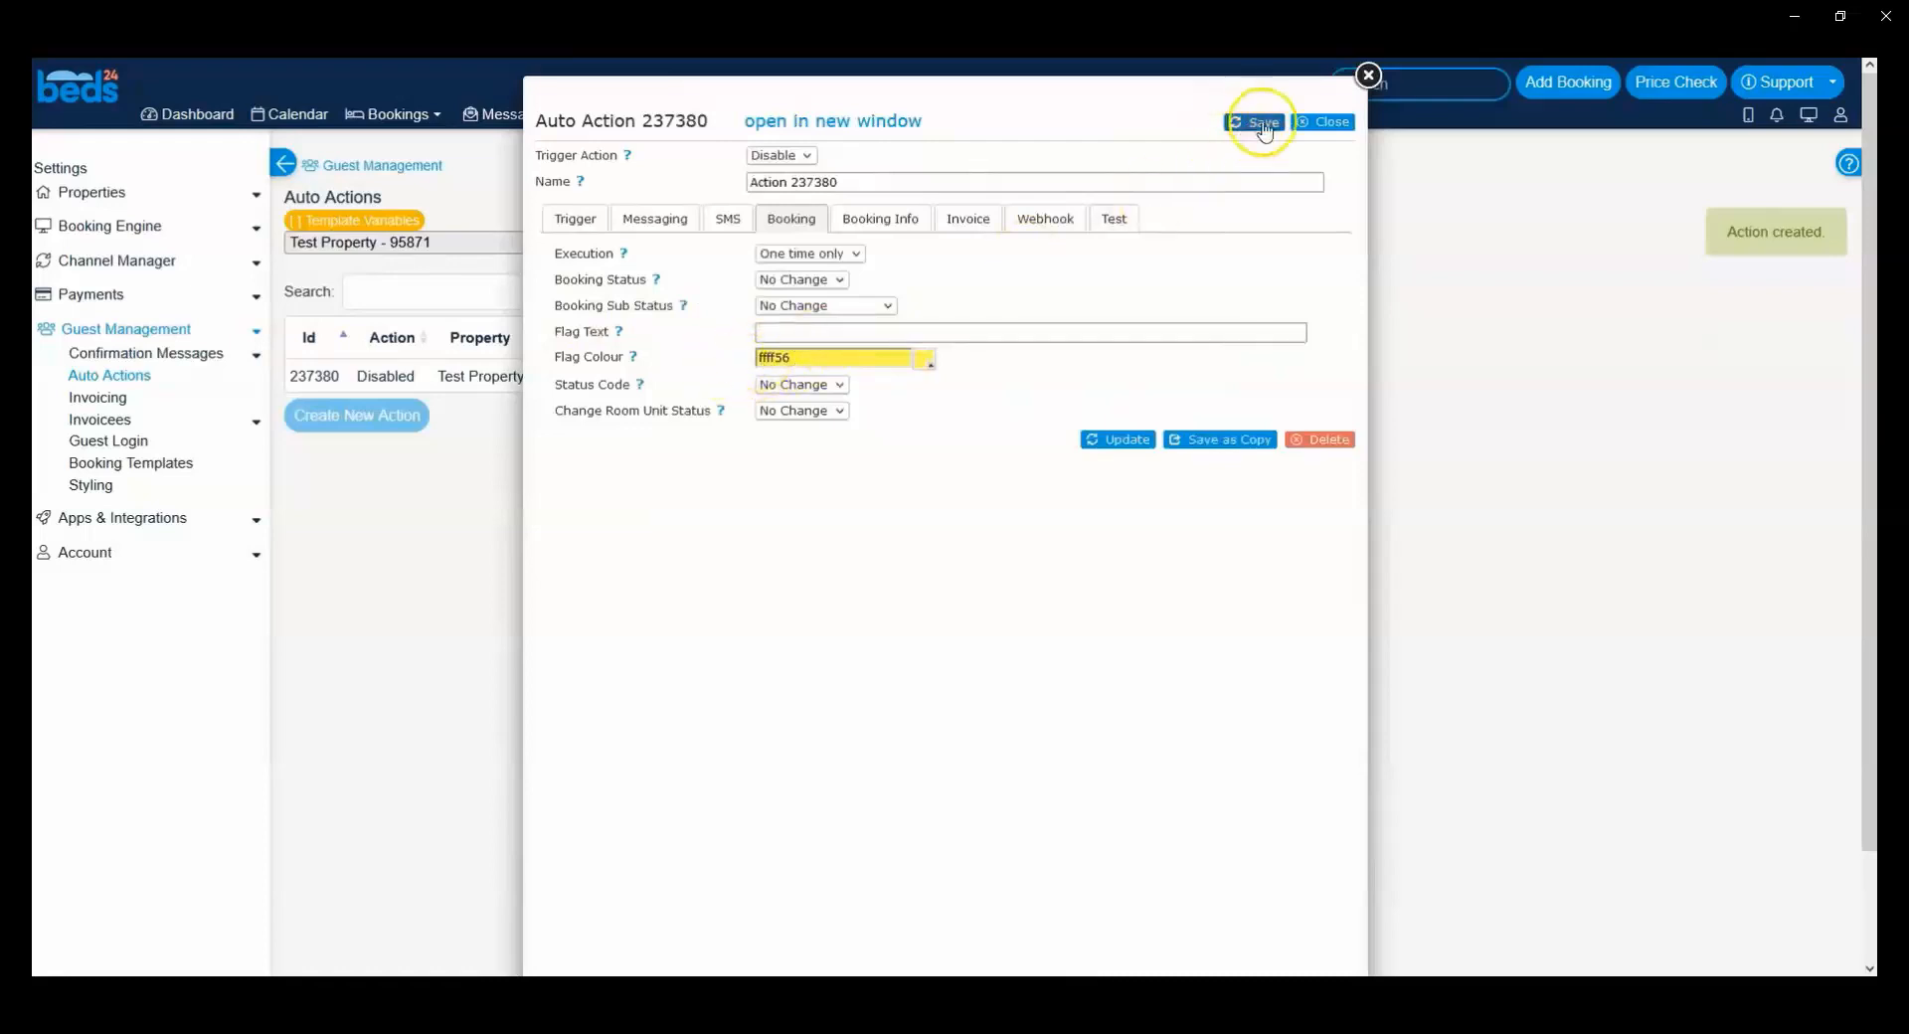
# Step: Set the Trigger Action to Auto and save the auto action
pyautogui.click(803, 156)
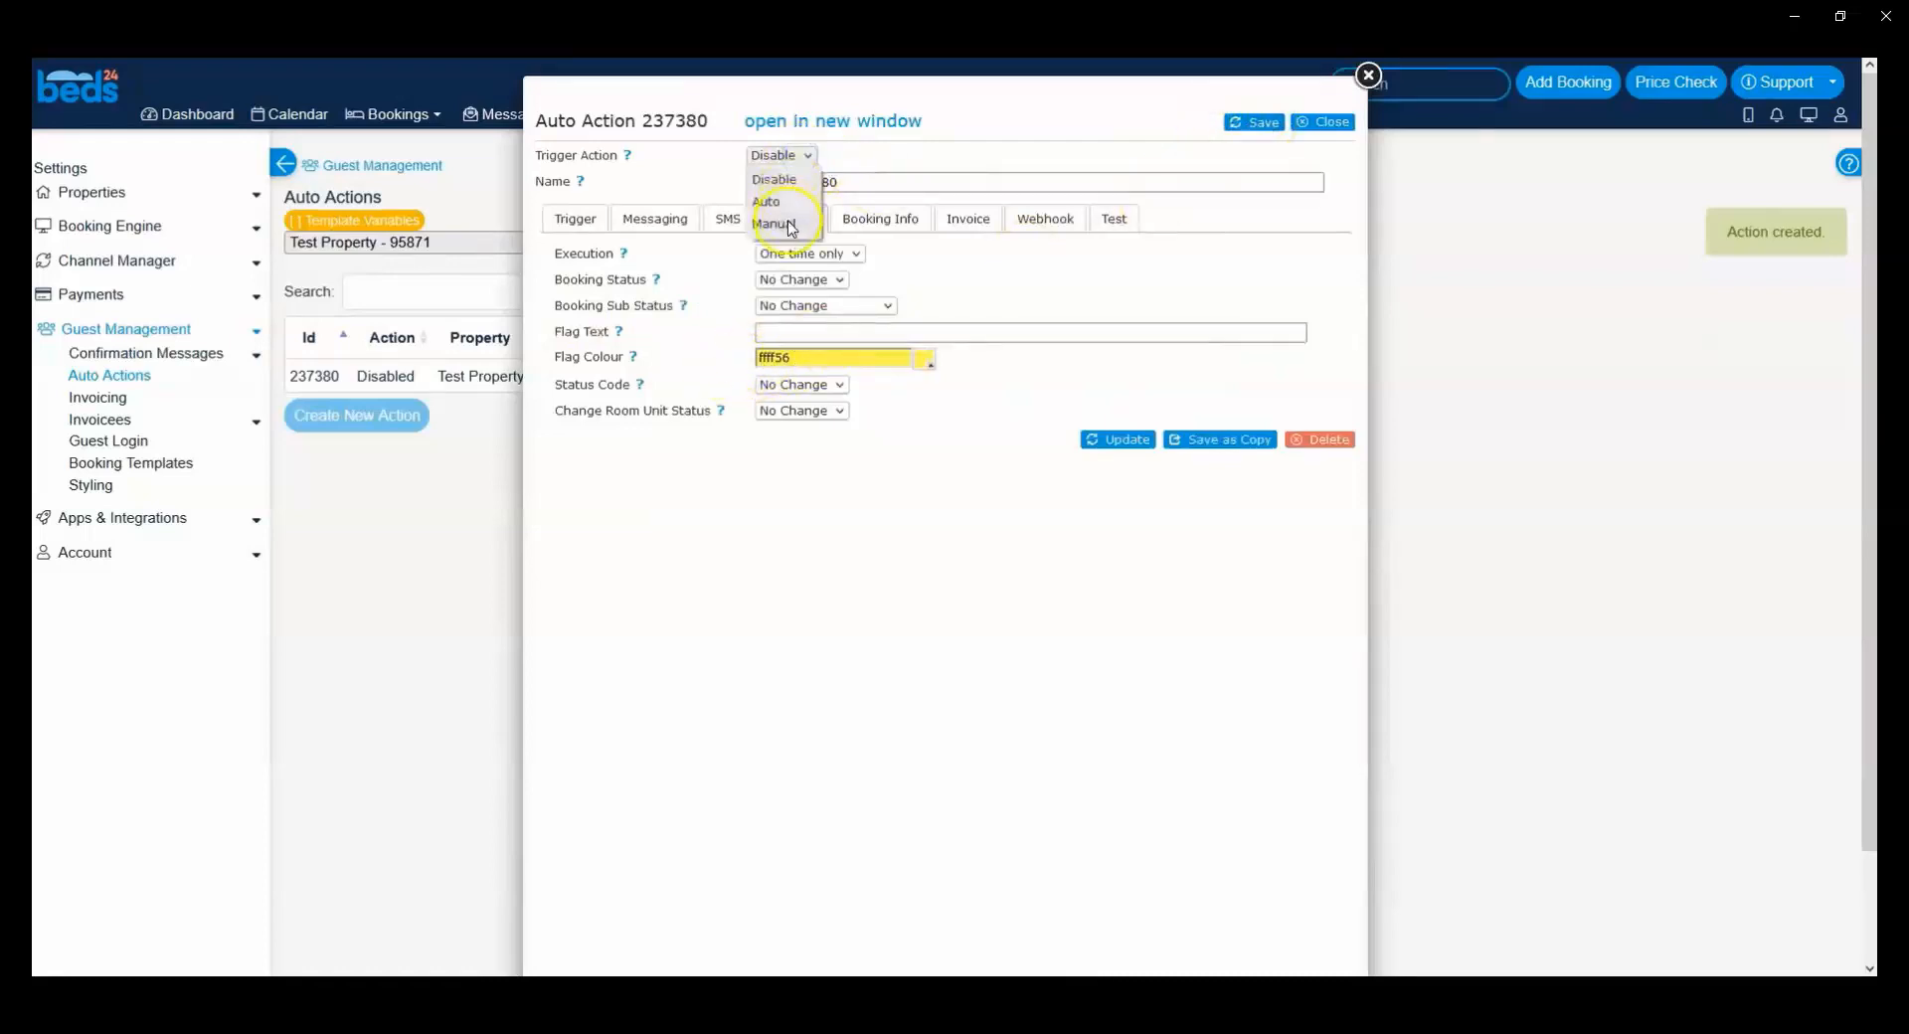
pyautogui.click(779, 202)
pyautogui.click(861, 183)
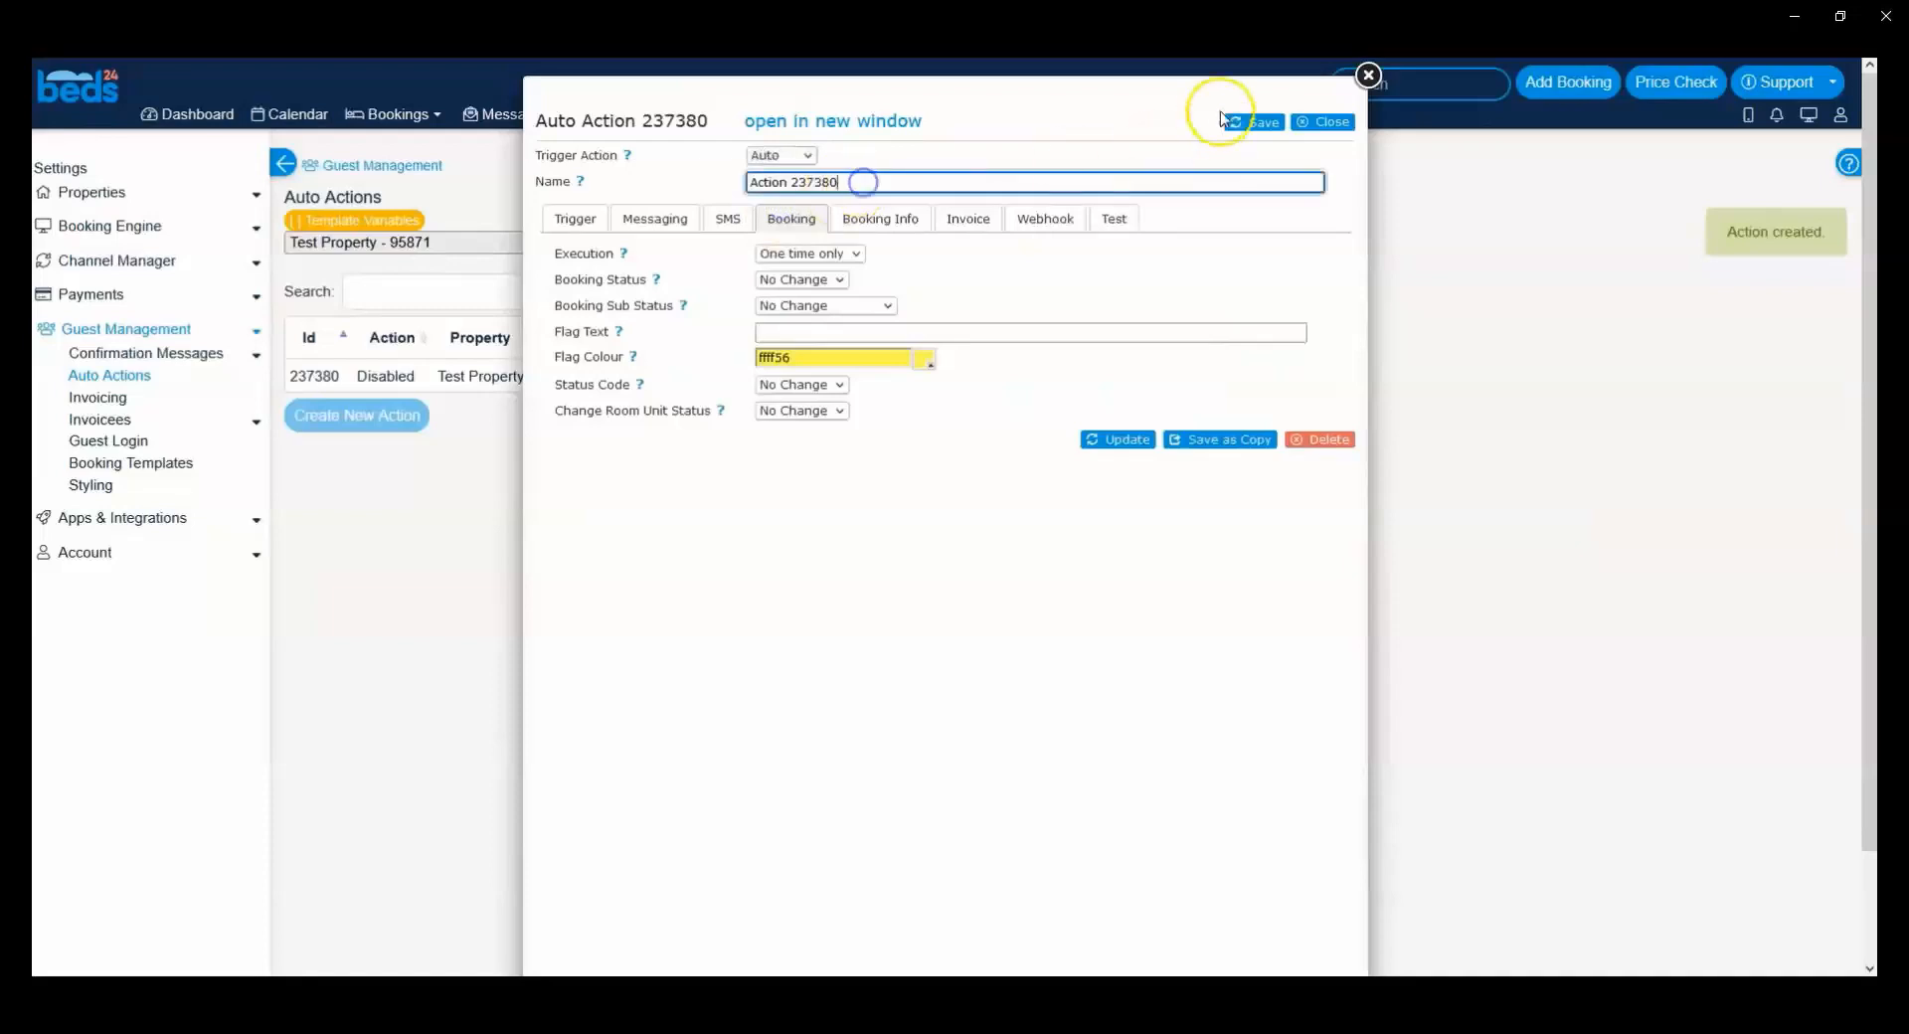
pyautogui.click(1257, 124)
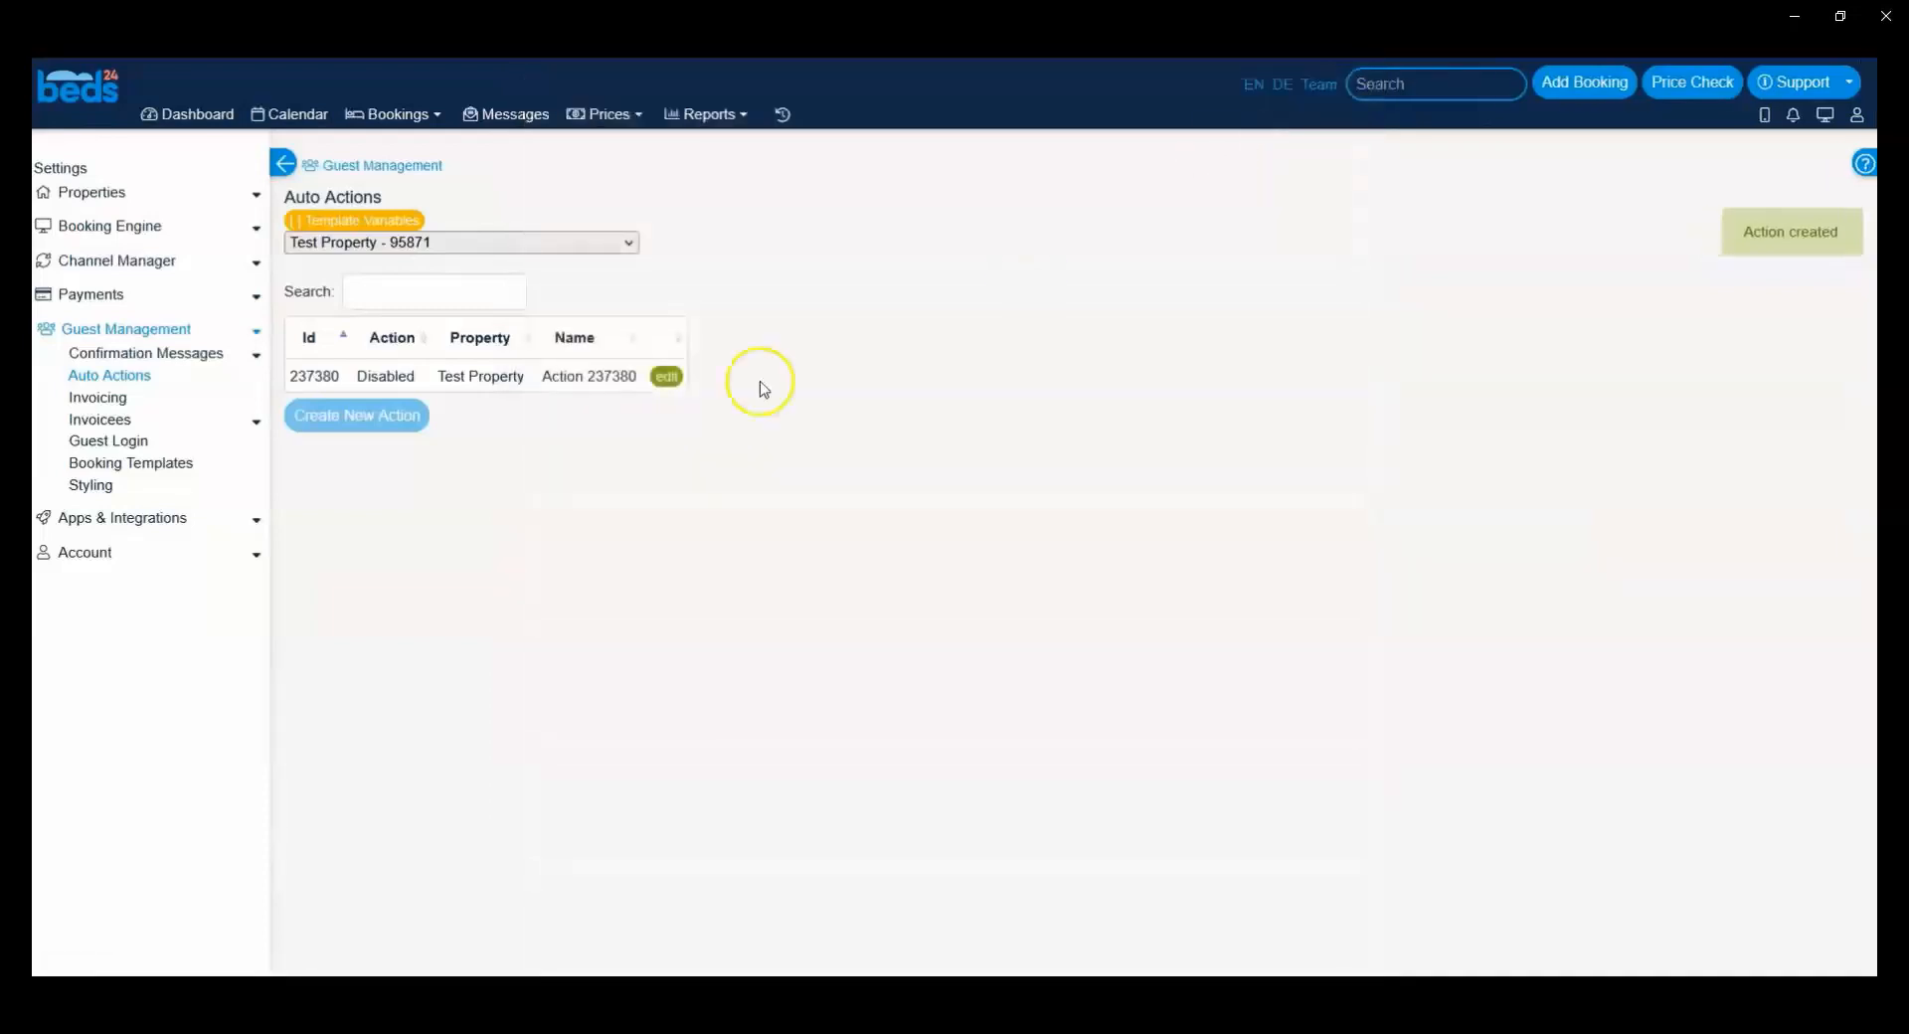
# Step: Create a calendar booking with check-in on Friday, 13 August 2021, enter the guest's first and last name, save it and close the booking
pyautogui.click(311, 112)
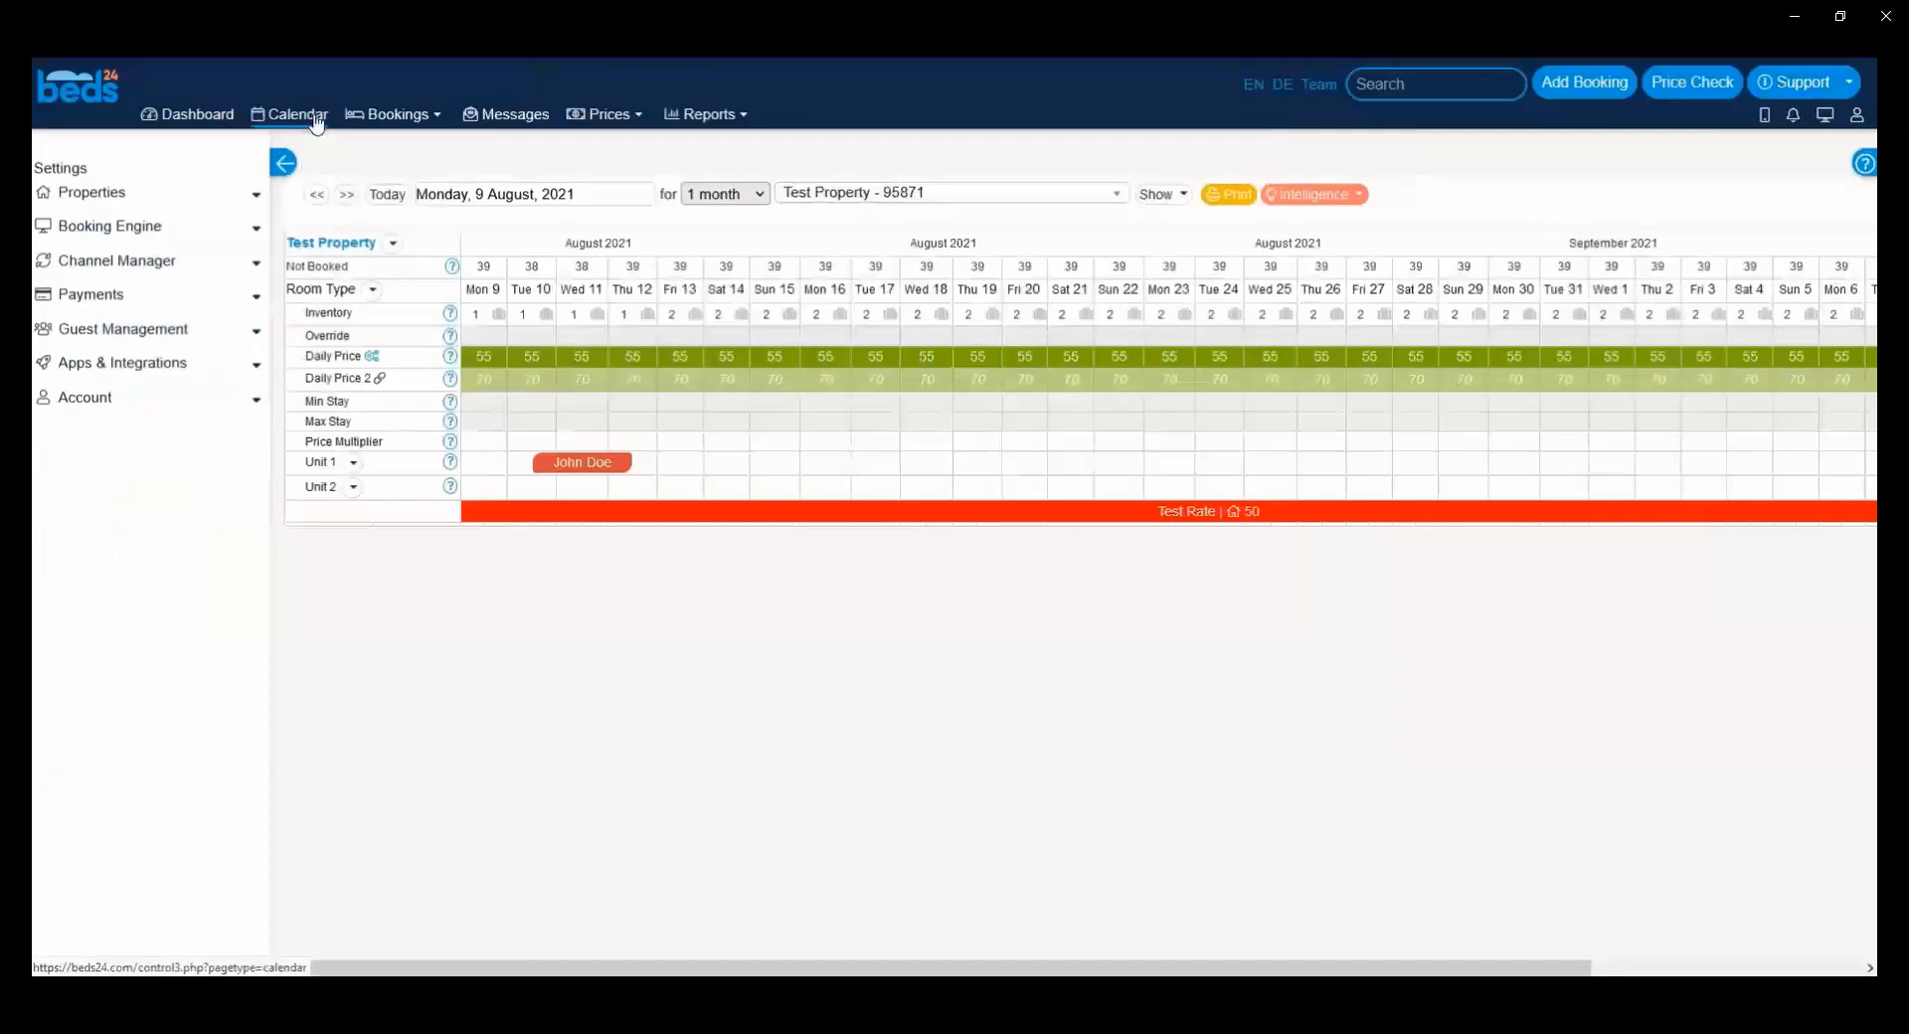
pyautogui.click(696, 313)
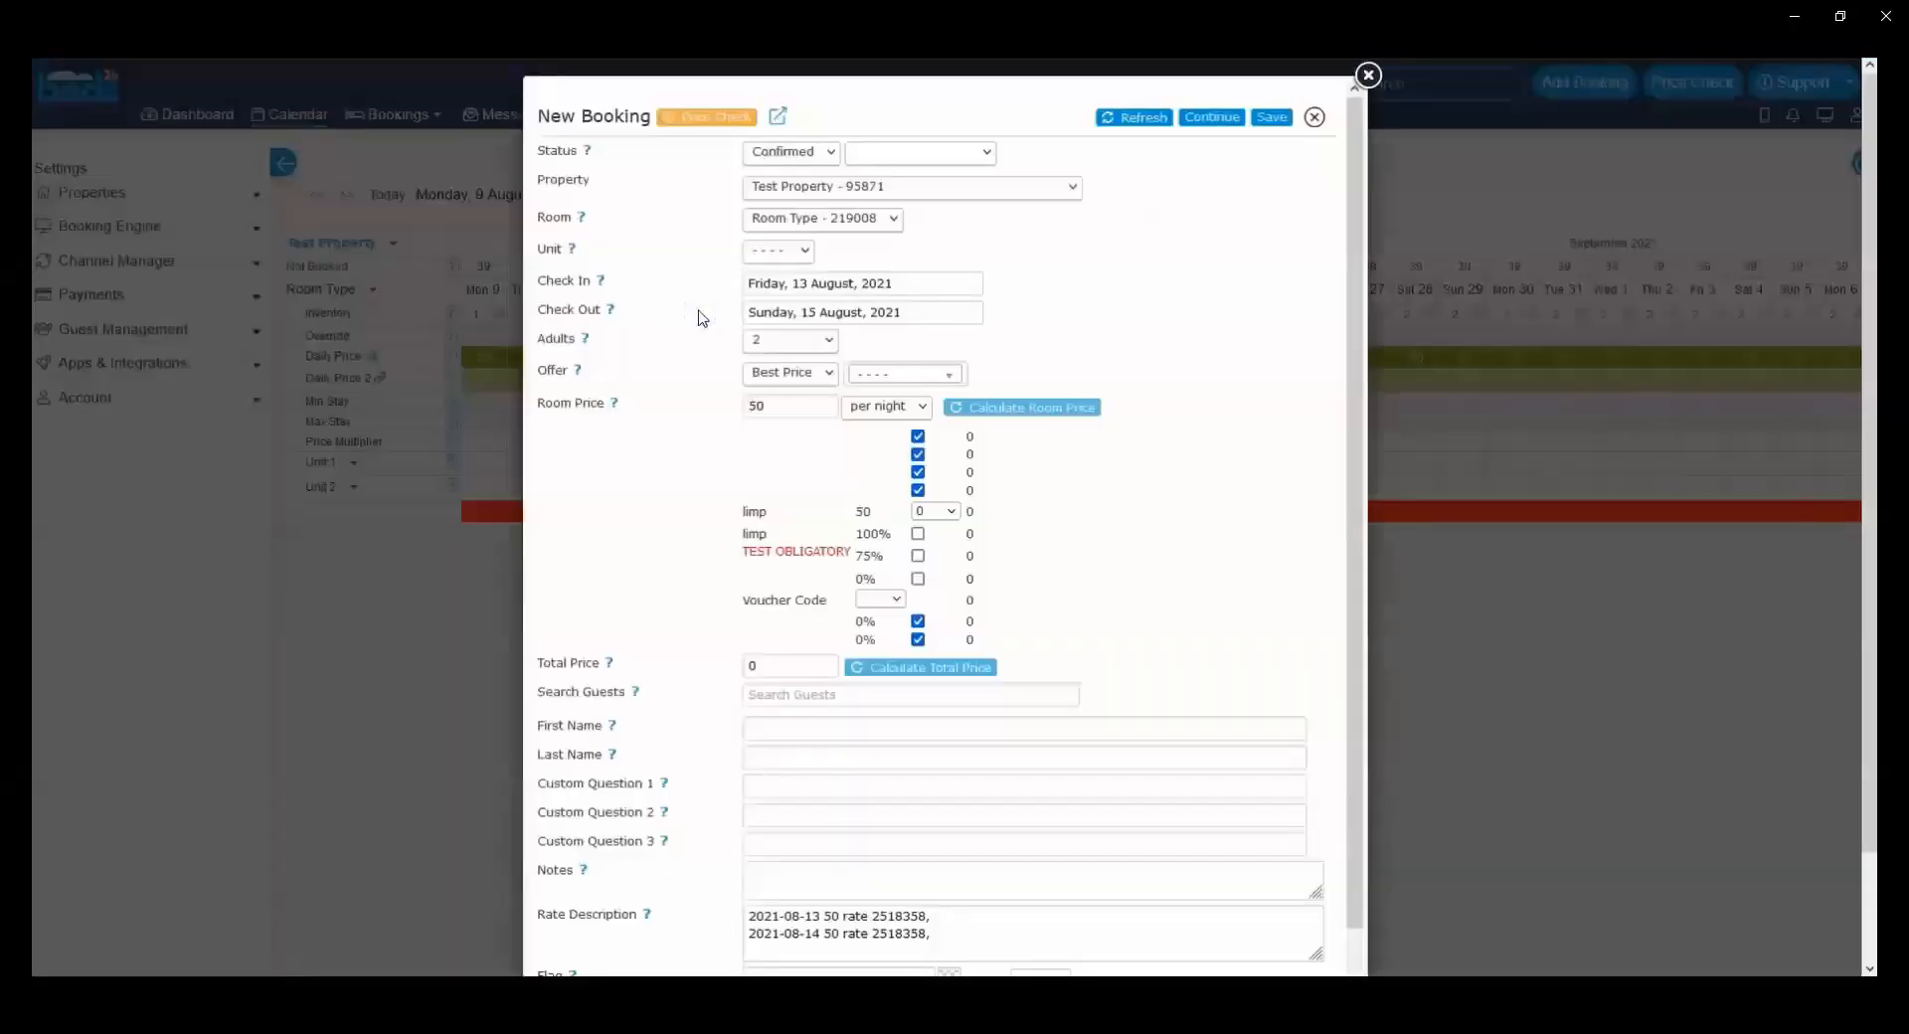
pyautogui.click(815, 729)
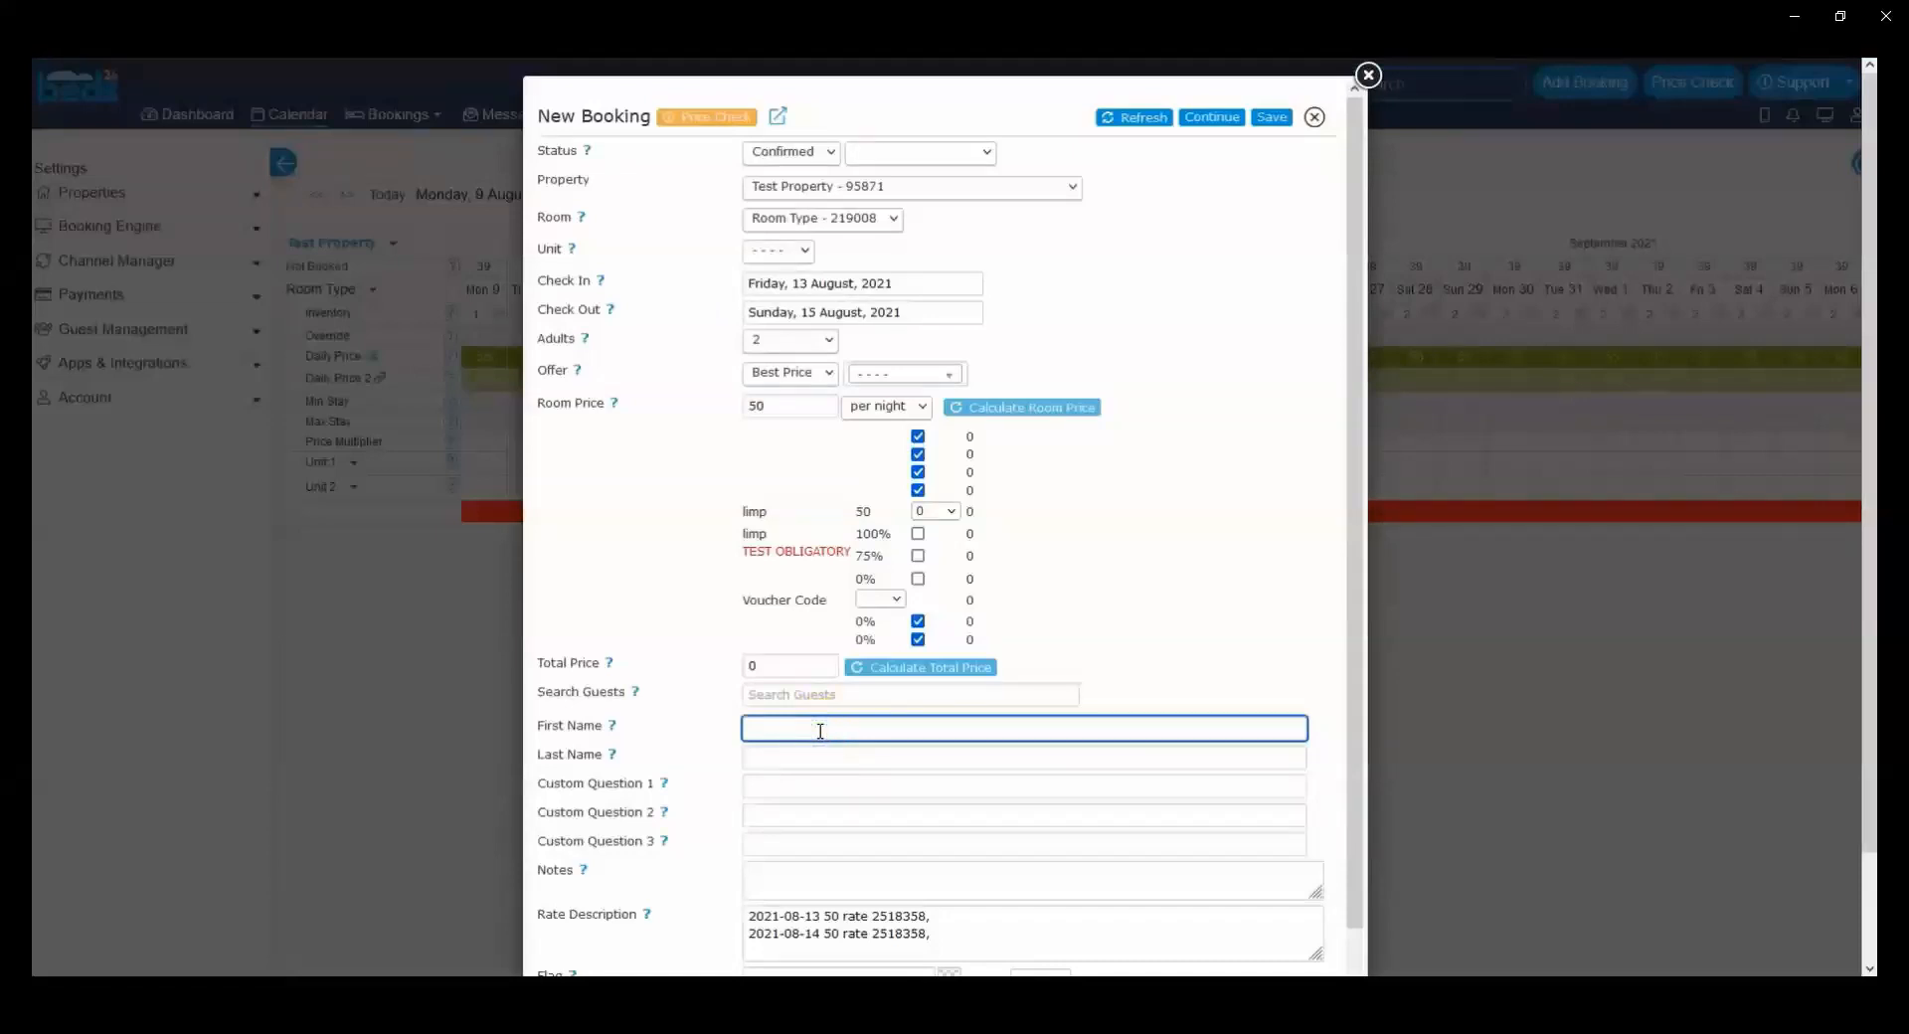
pyautogui.write('Jane')
pyautogui.press('Tab')
pyautogui.write('Doe')
pyautogui.click(1271, 116)
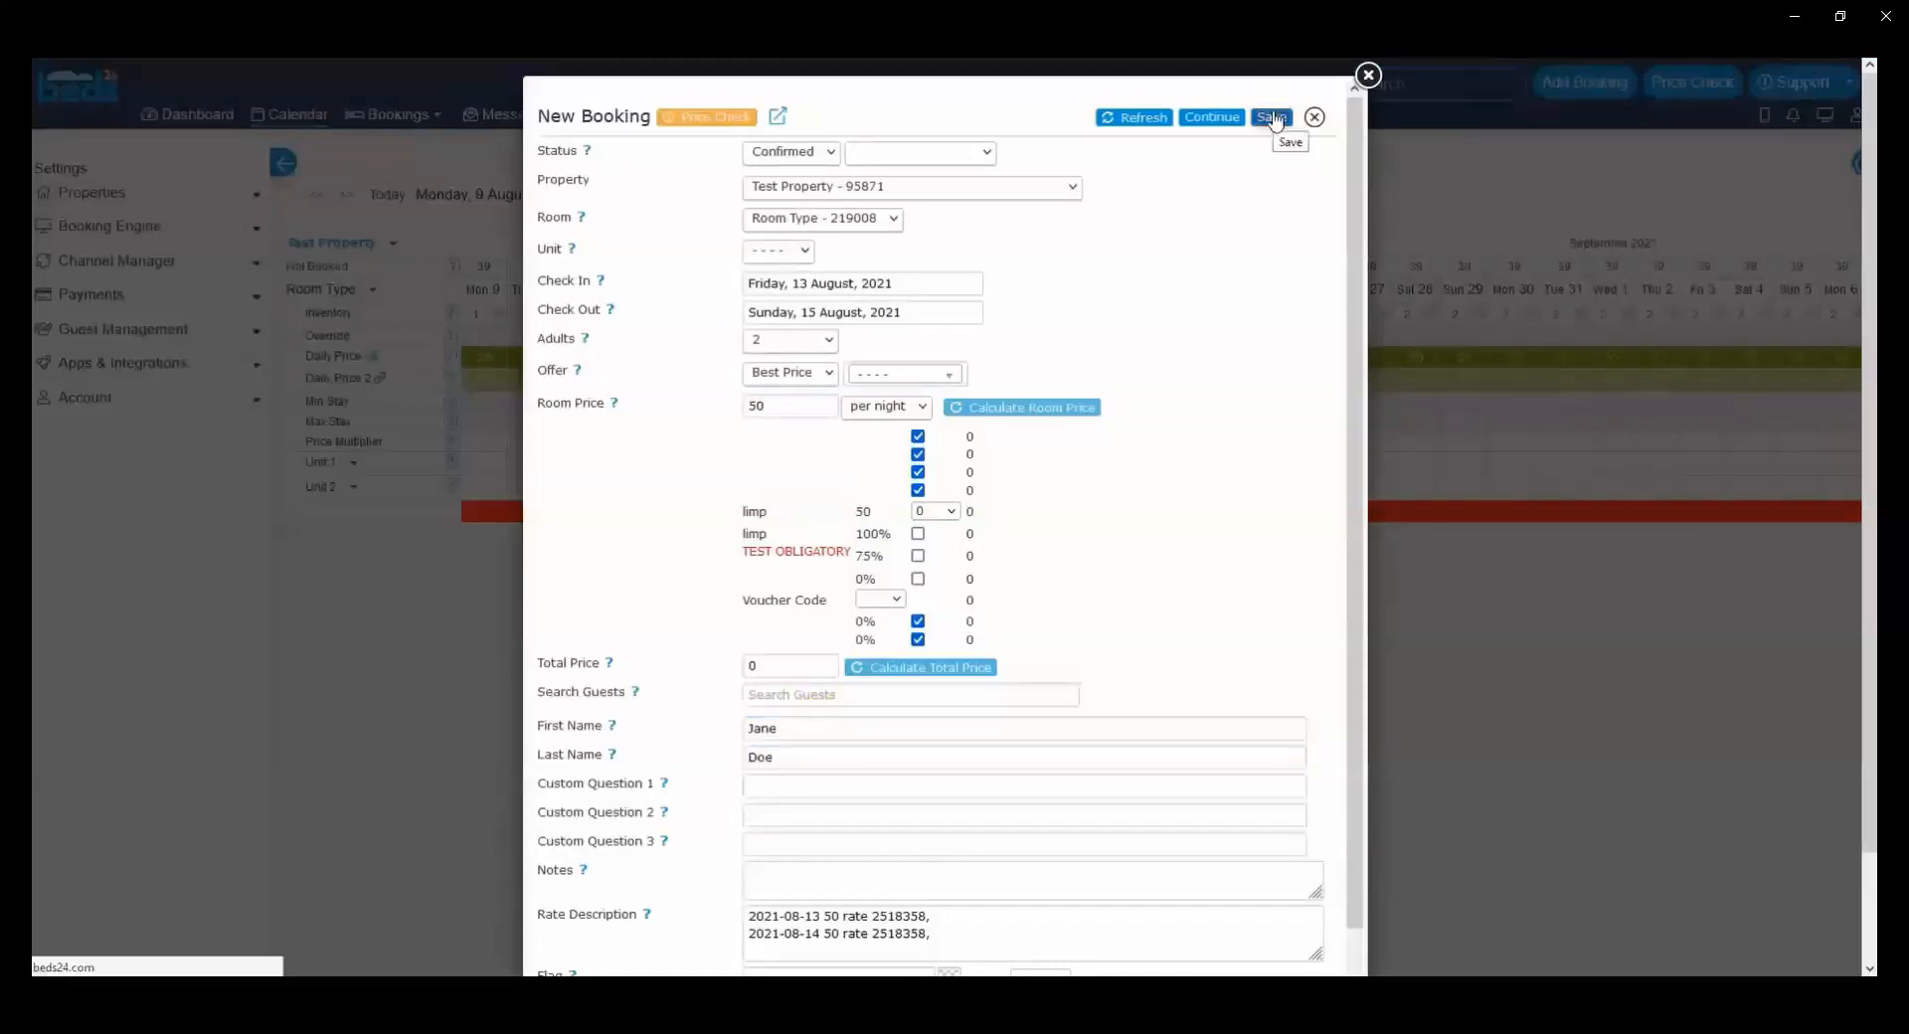
pyautogui.click(1368, 75)
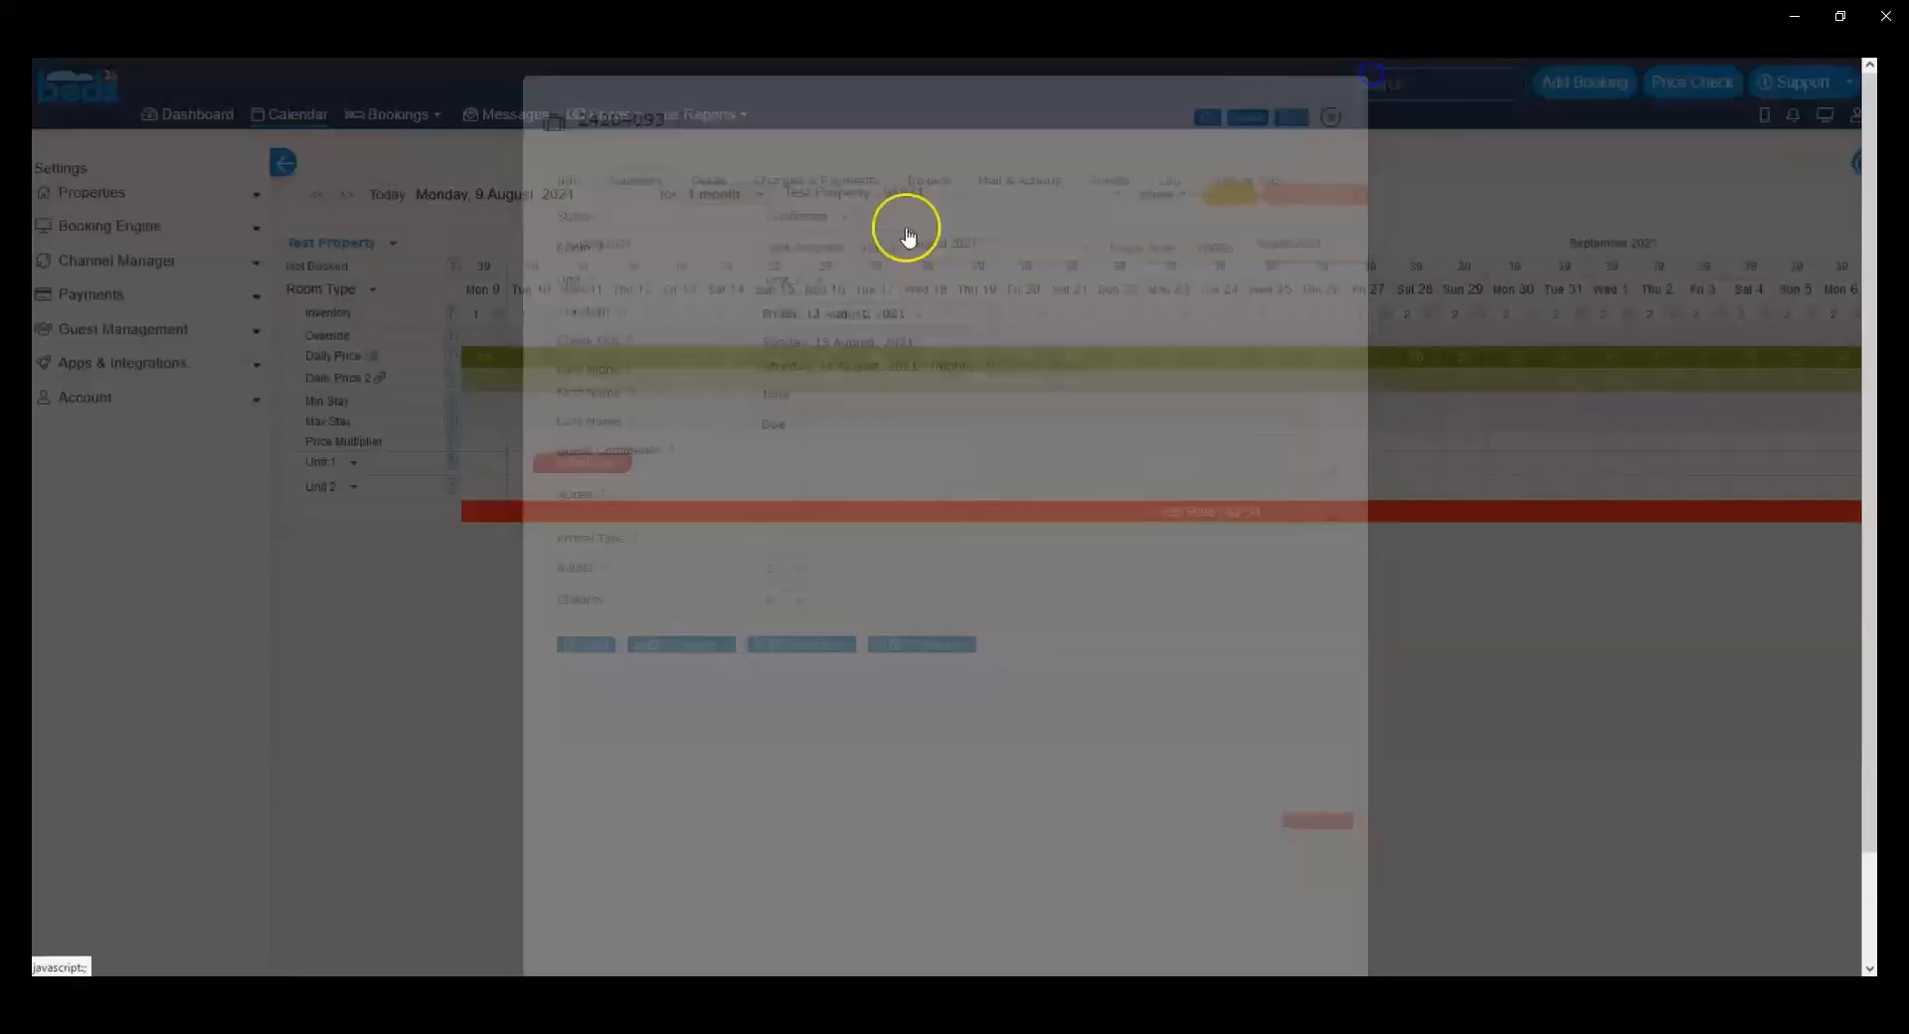
# Step: Refresh the calendar, open the booking checking in on 13 August, copy its booking number and close it
pyautogui.click(288, 121)
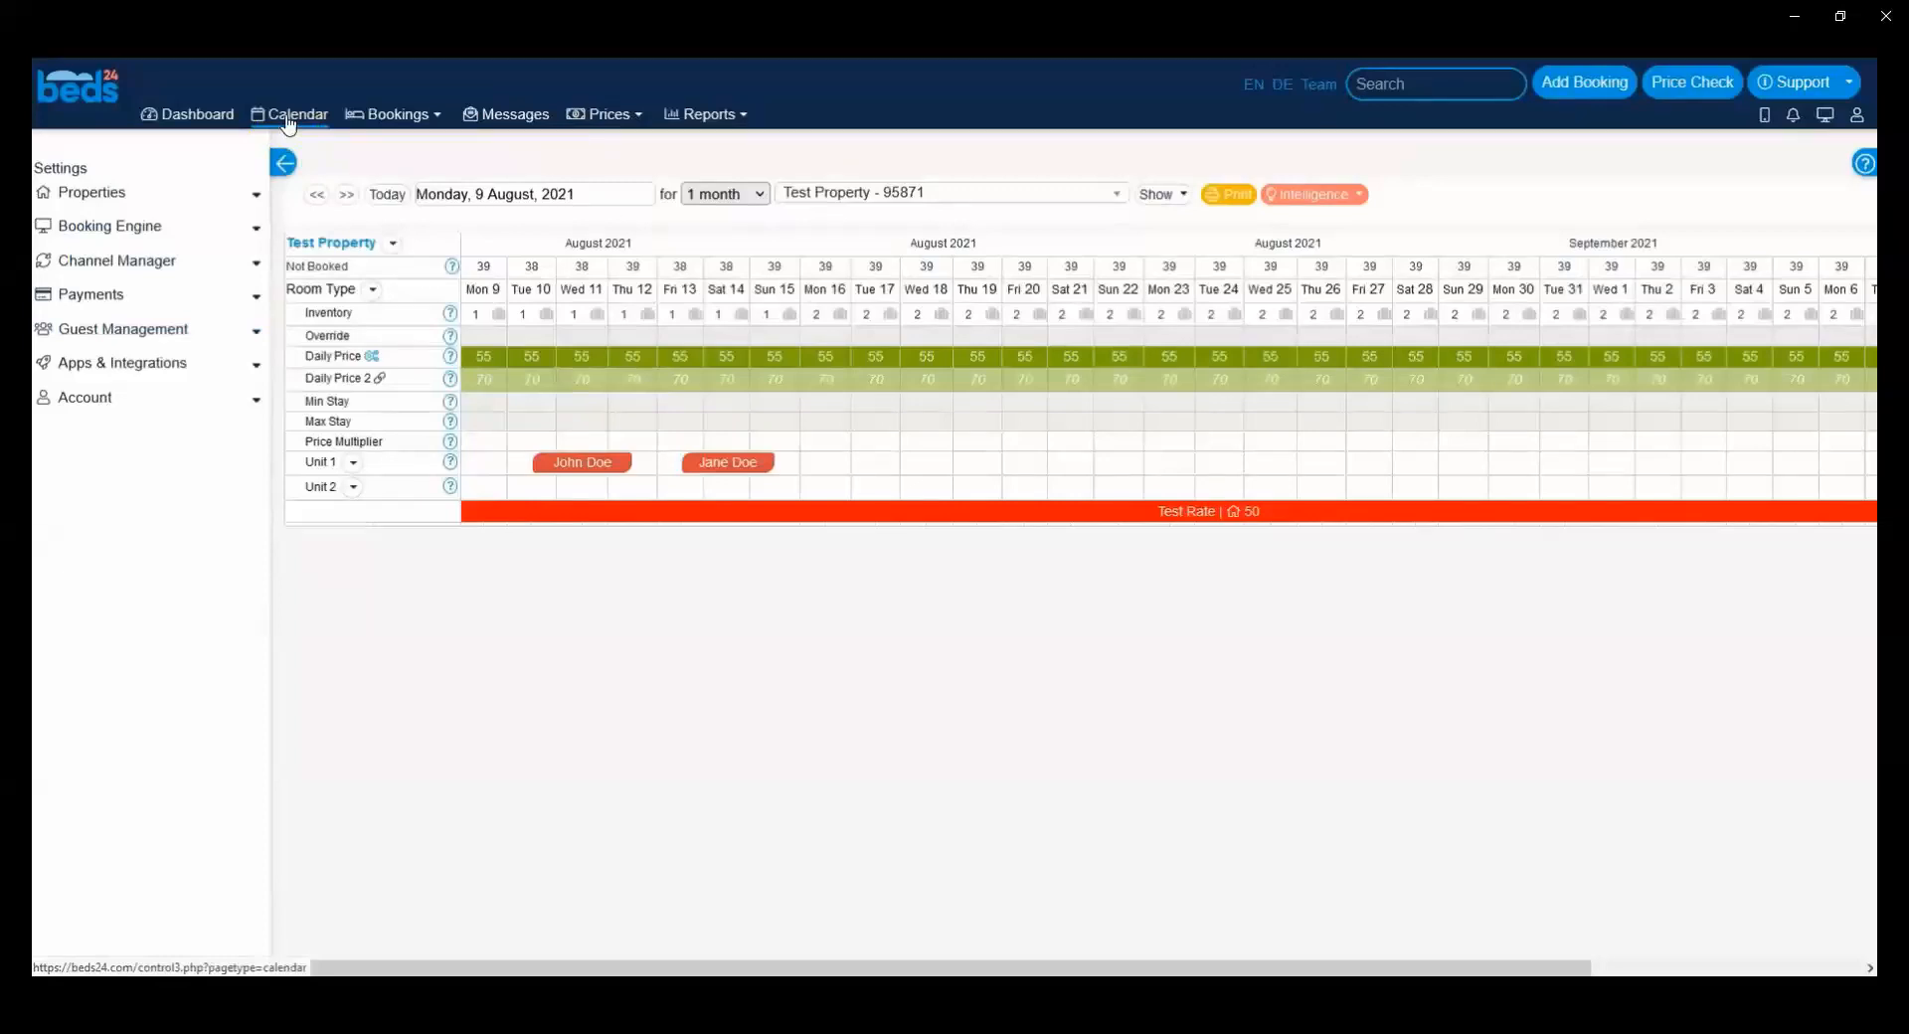
pyautogui.click(308, 121)
pyautogui.click(713, 467)
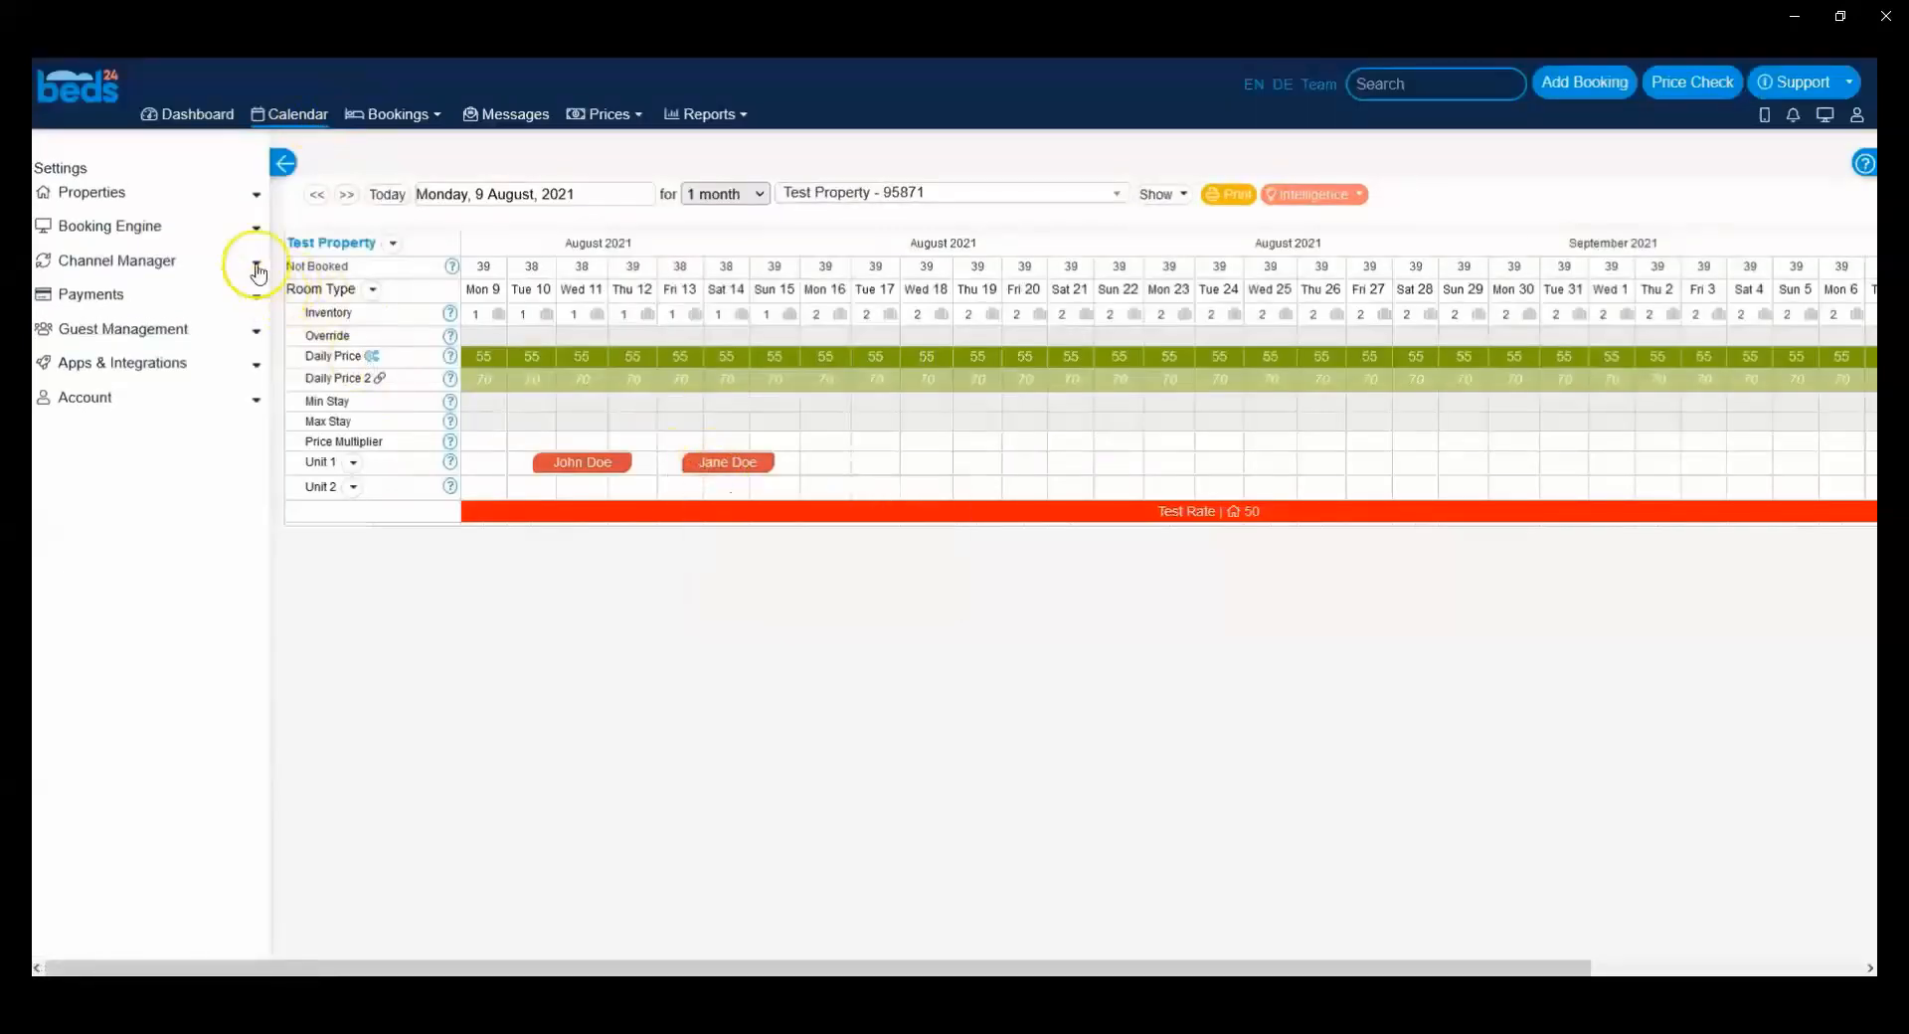
pyautogui.click(255, 330)
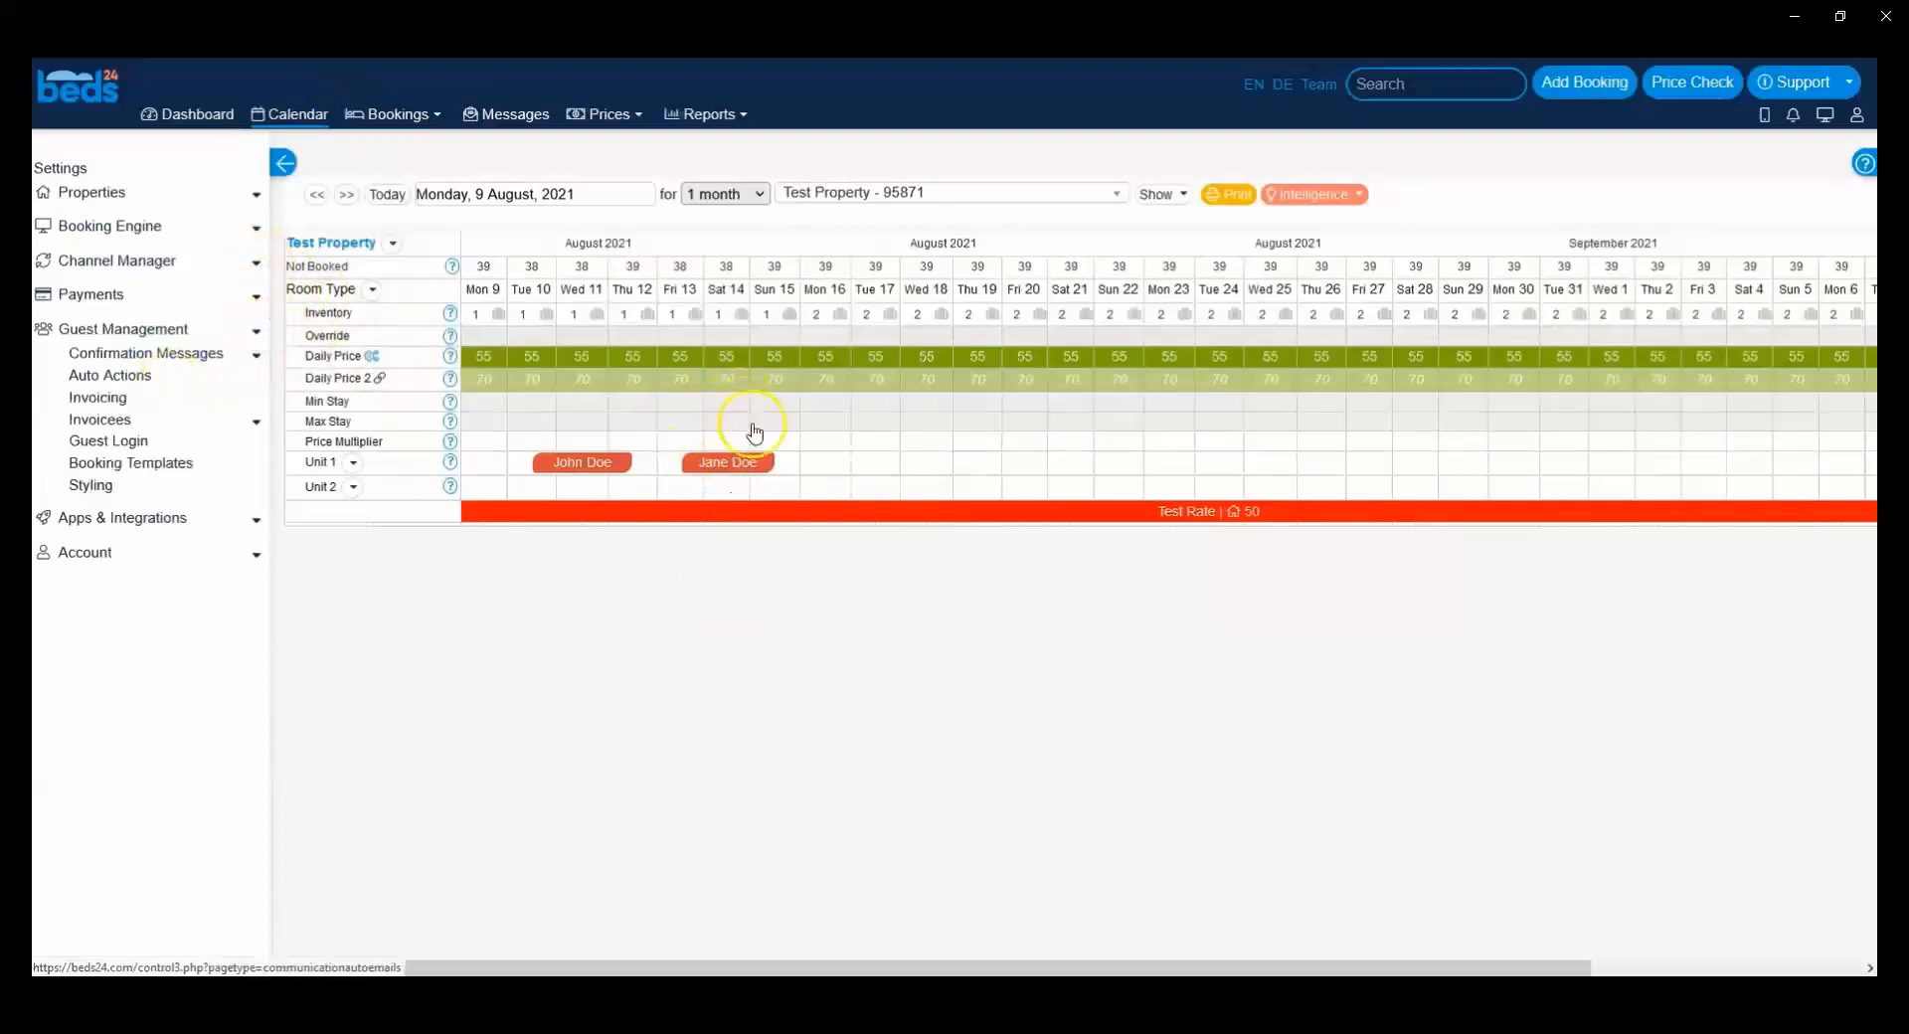
pyautogui.click(730, 462)
pyautogui.moveTo(580, 119); pyautogui.dragTo(639, 111)
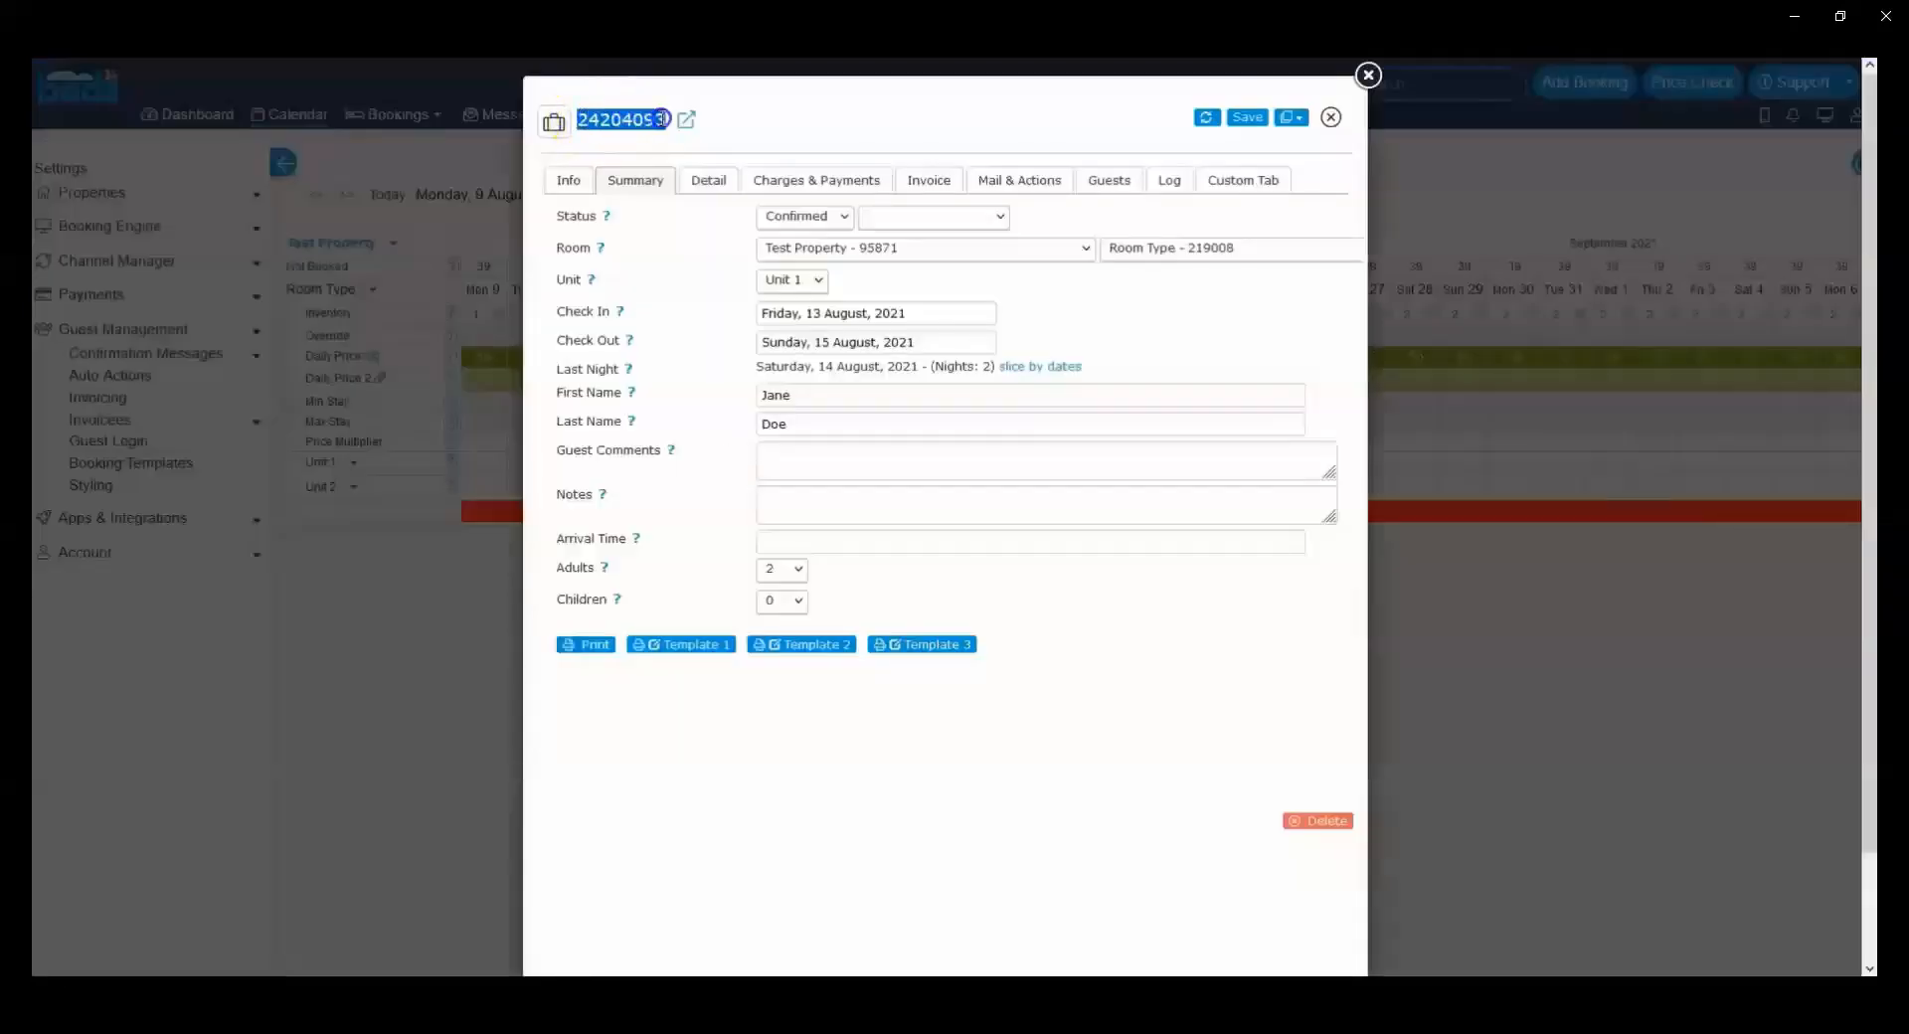
pyautogui.click(1330, 117)
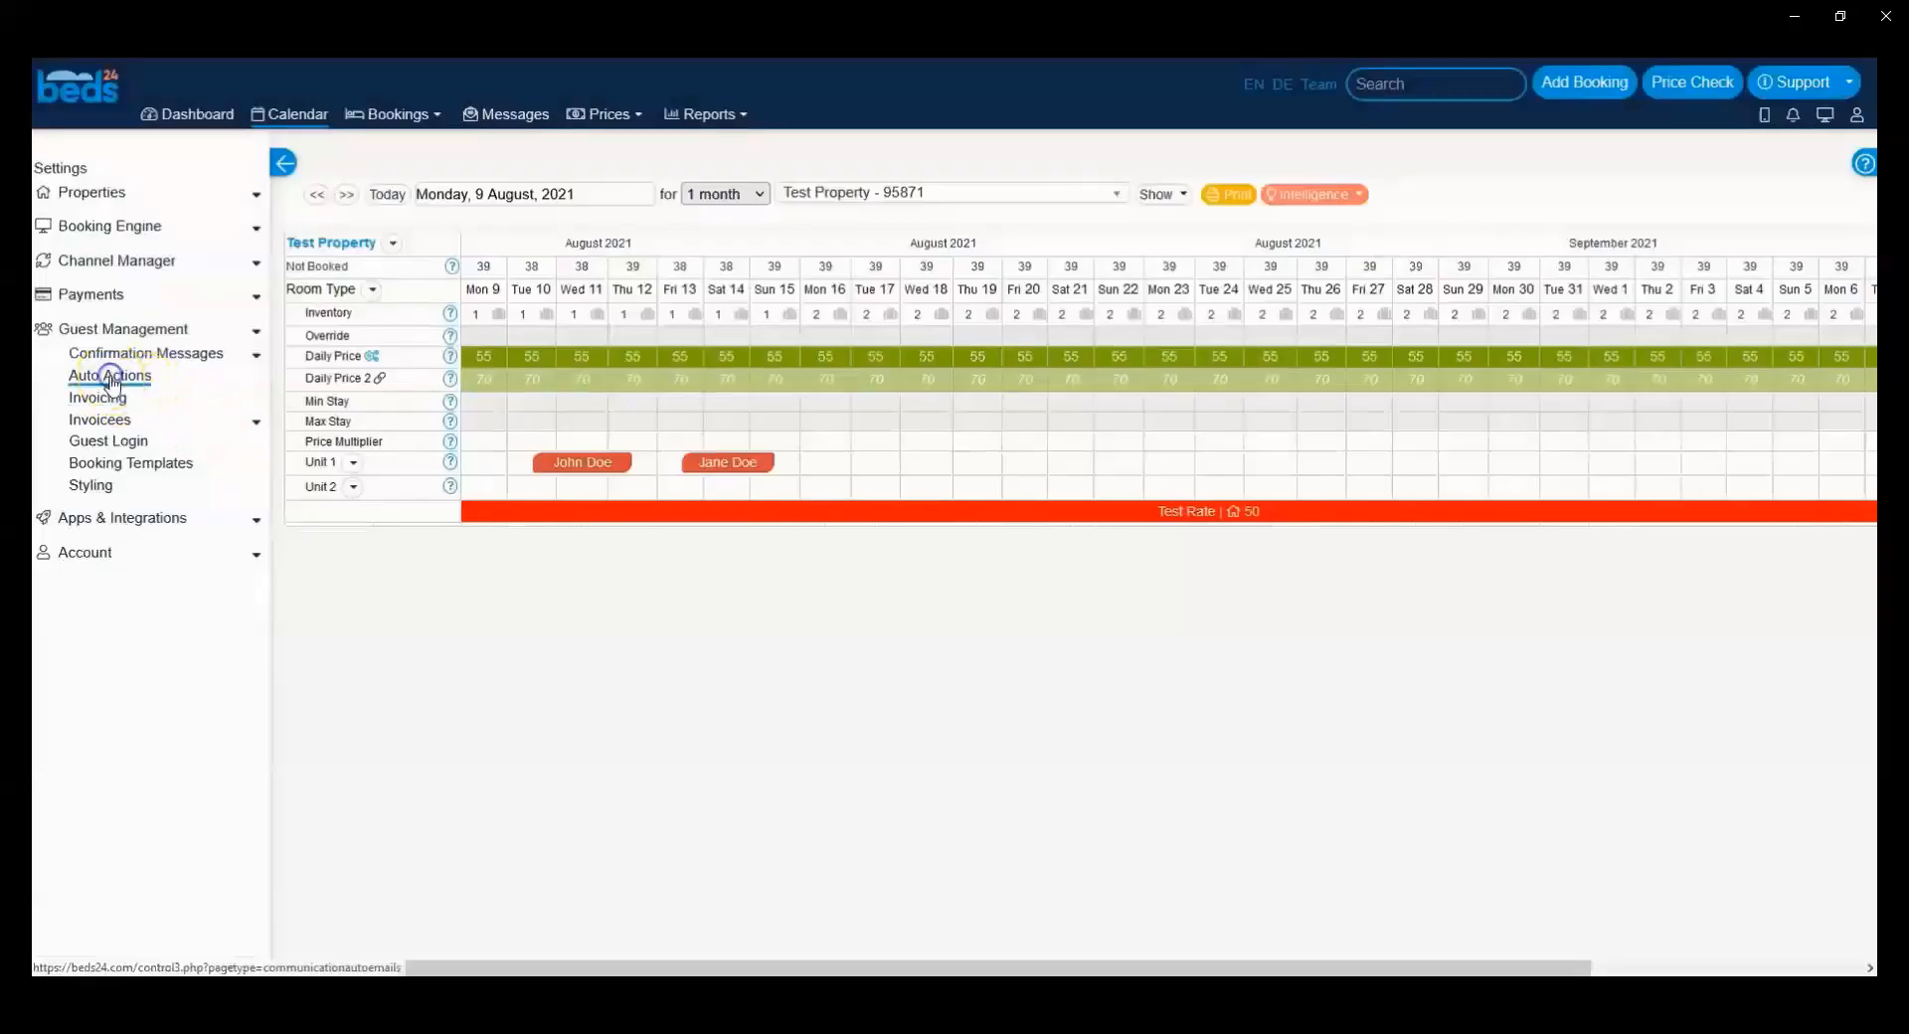
# Step: Open the auto action's test settings and list the potential bookings that meet its trigger condition
pyautogui.click(110, 375)
pyautogui.click(666, 357)
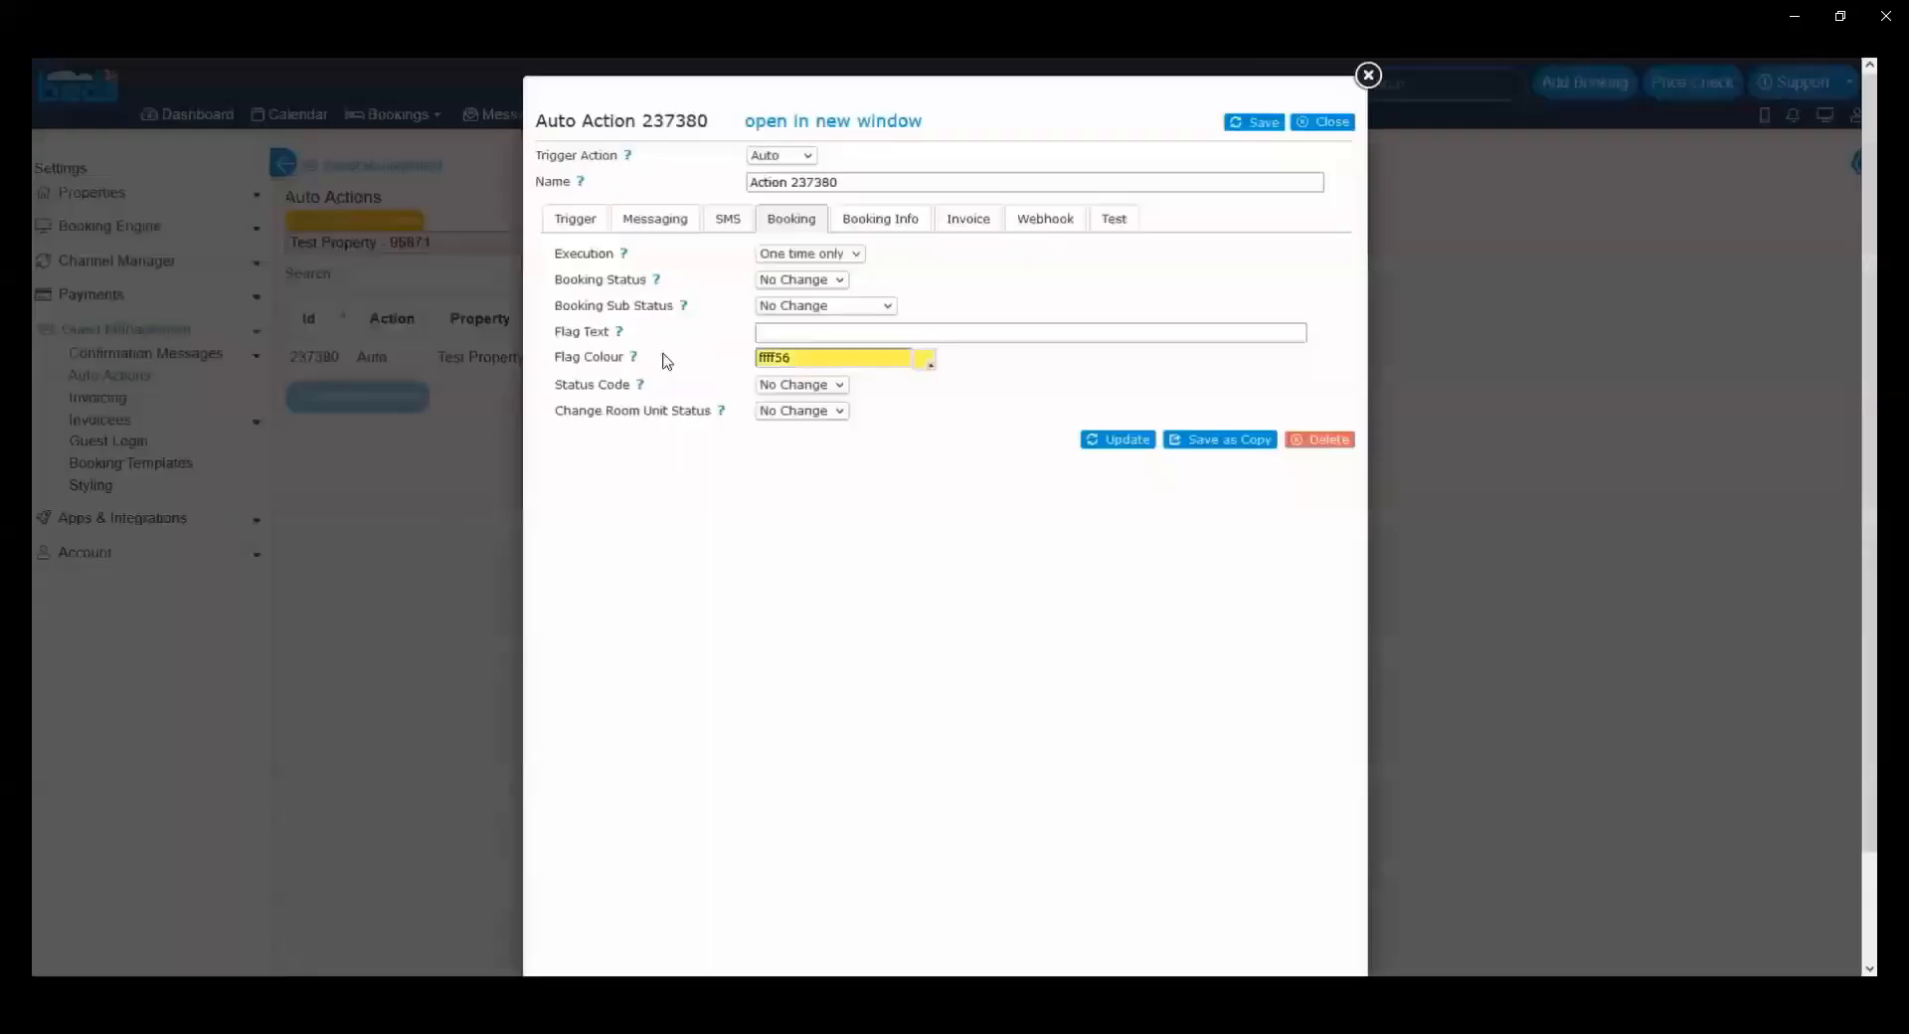
pyautogui.click(1111, 218)
pyautogui.click(598, 314)
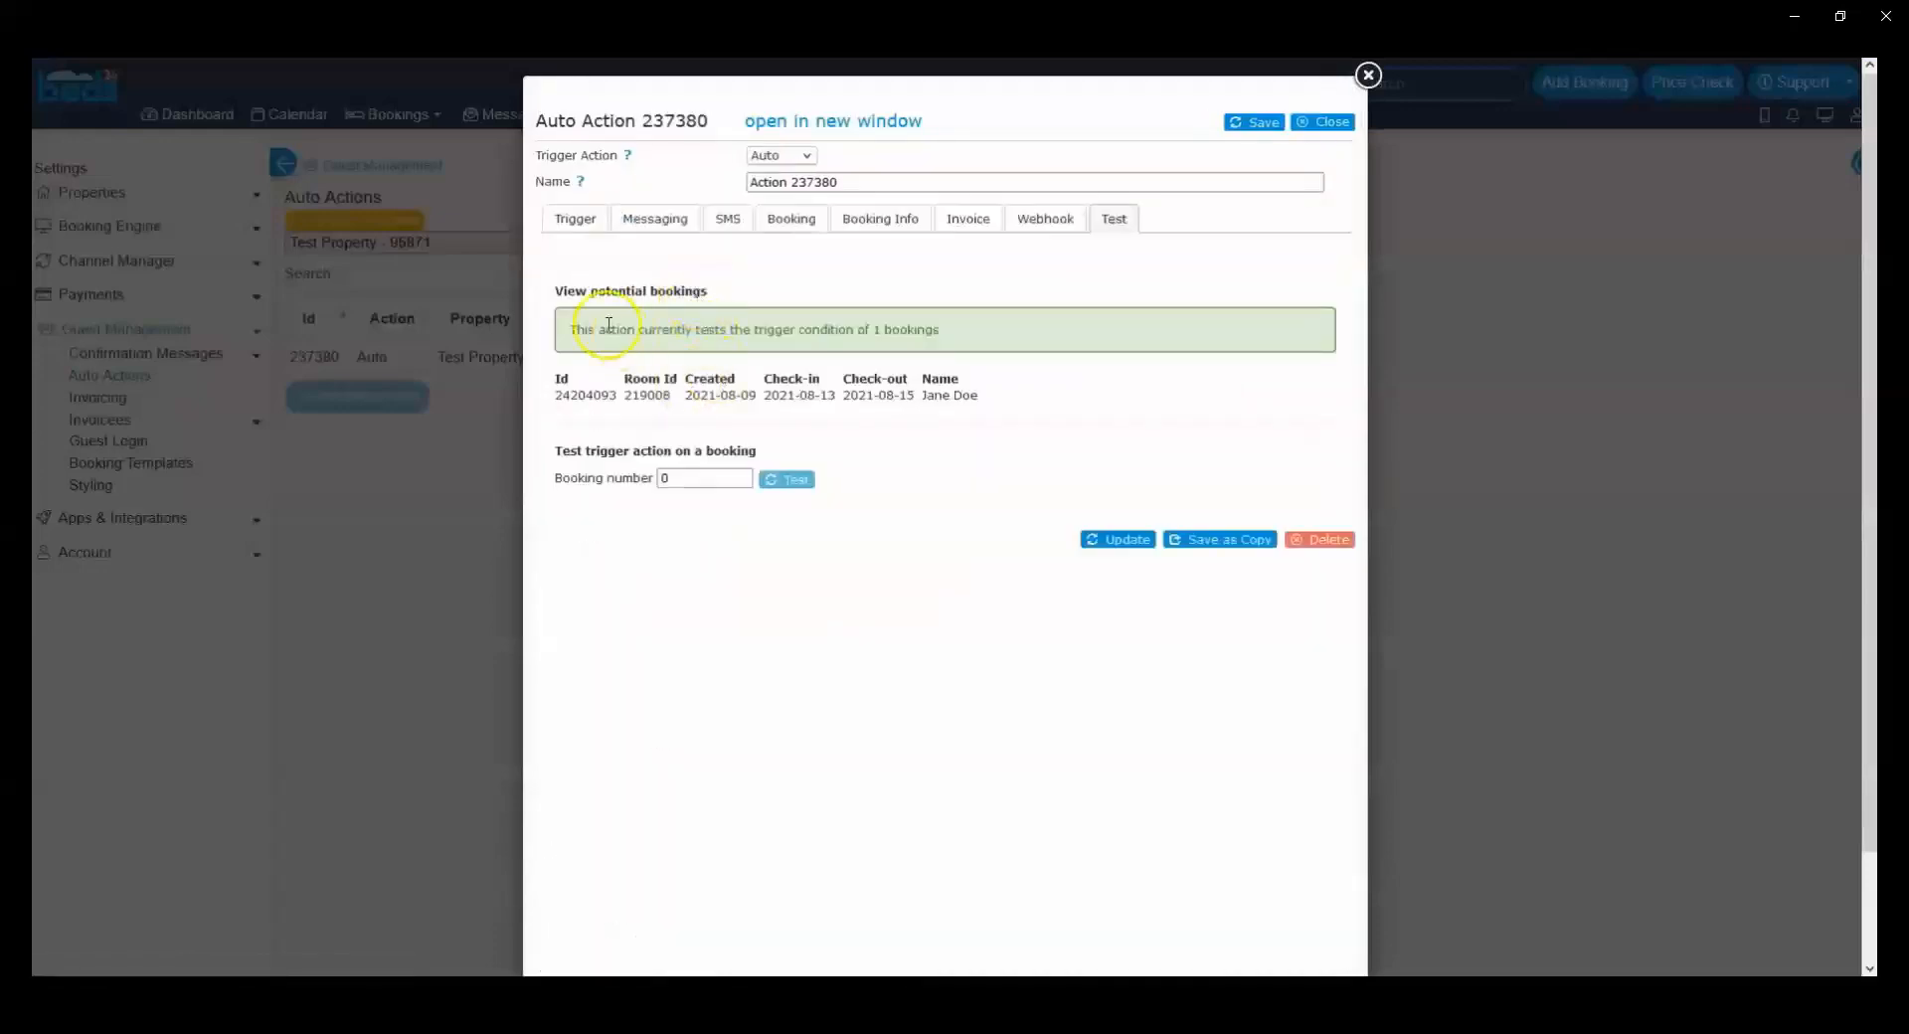
pyautogui.moveTo(611, 329); pyautogui.dragTo(880, 330)
pyautogui.moveTo(555, 394); pyautogui.dragTo(615, 394)
pyautogui.click(634, 399)
# Step: Test the trigger action on the new booking's number, check the result and save the auto action
pyautogui.click(678, 471)
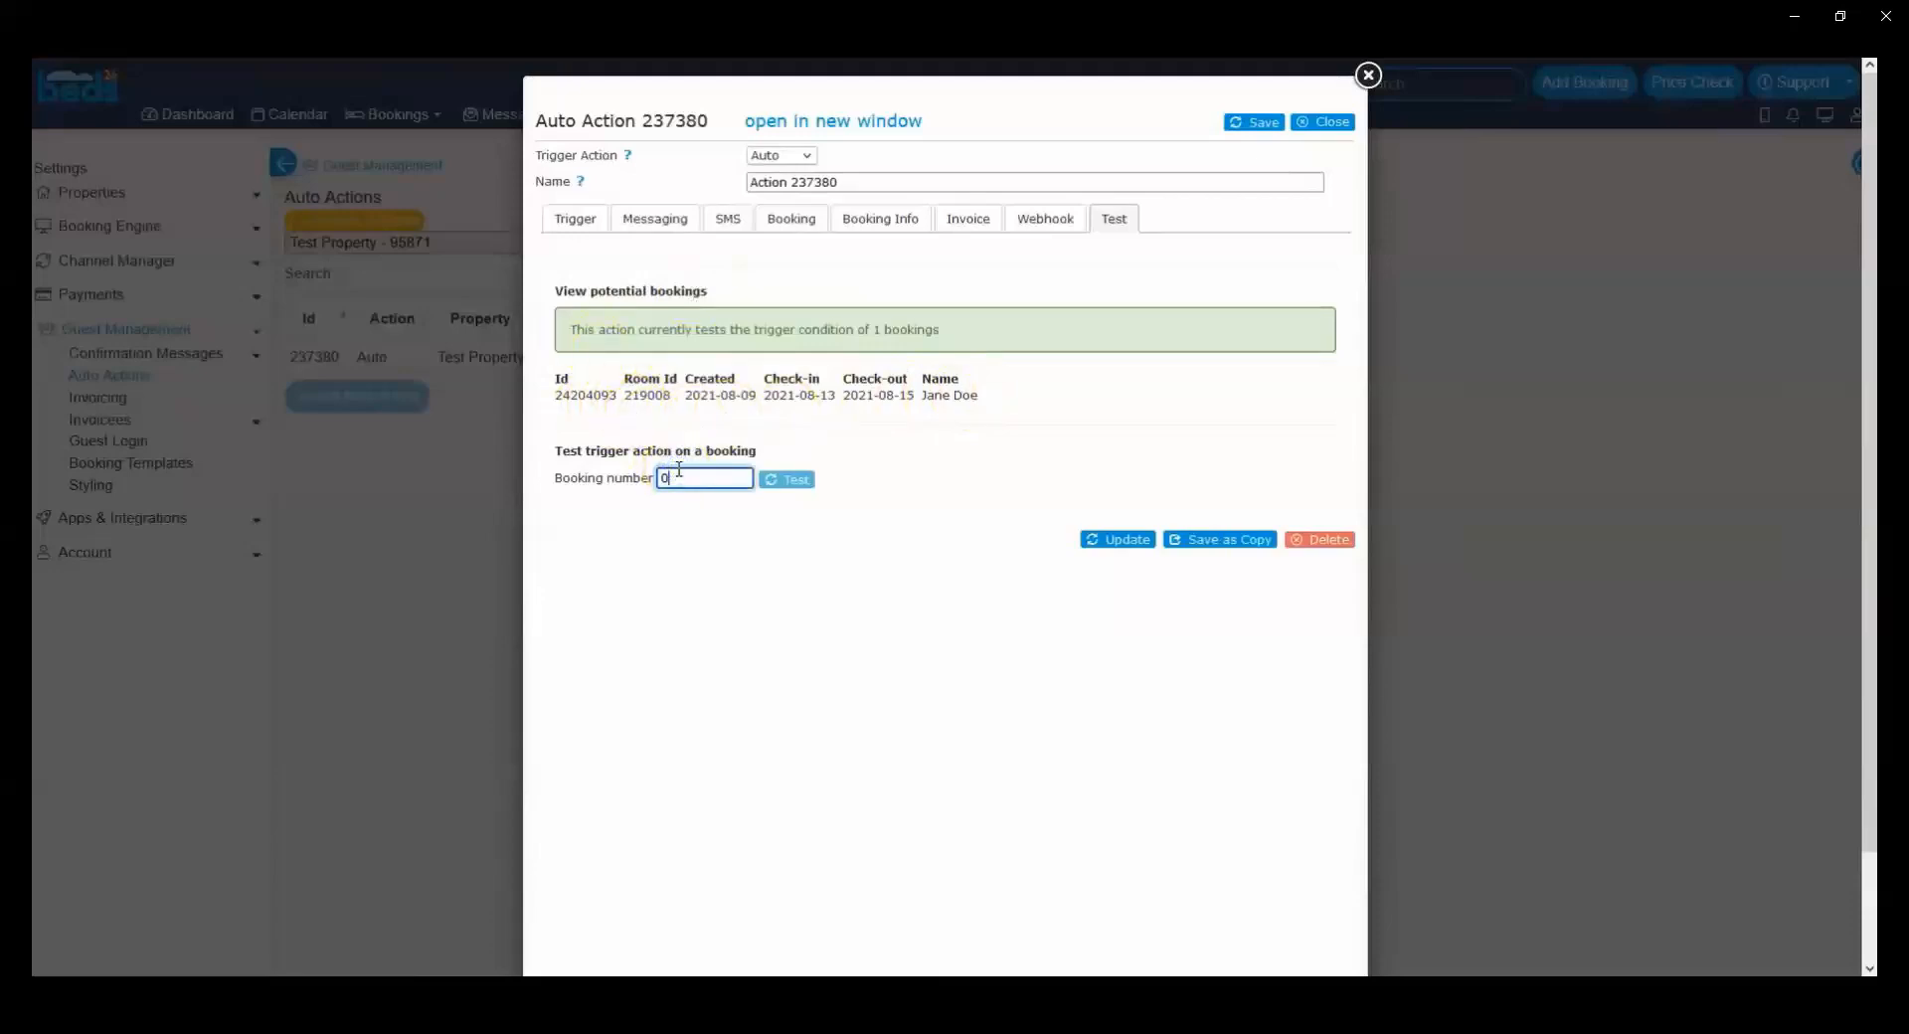
pyautogui.click(784, 480)
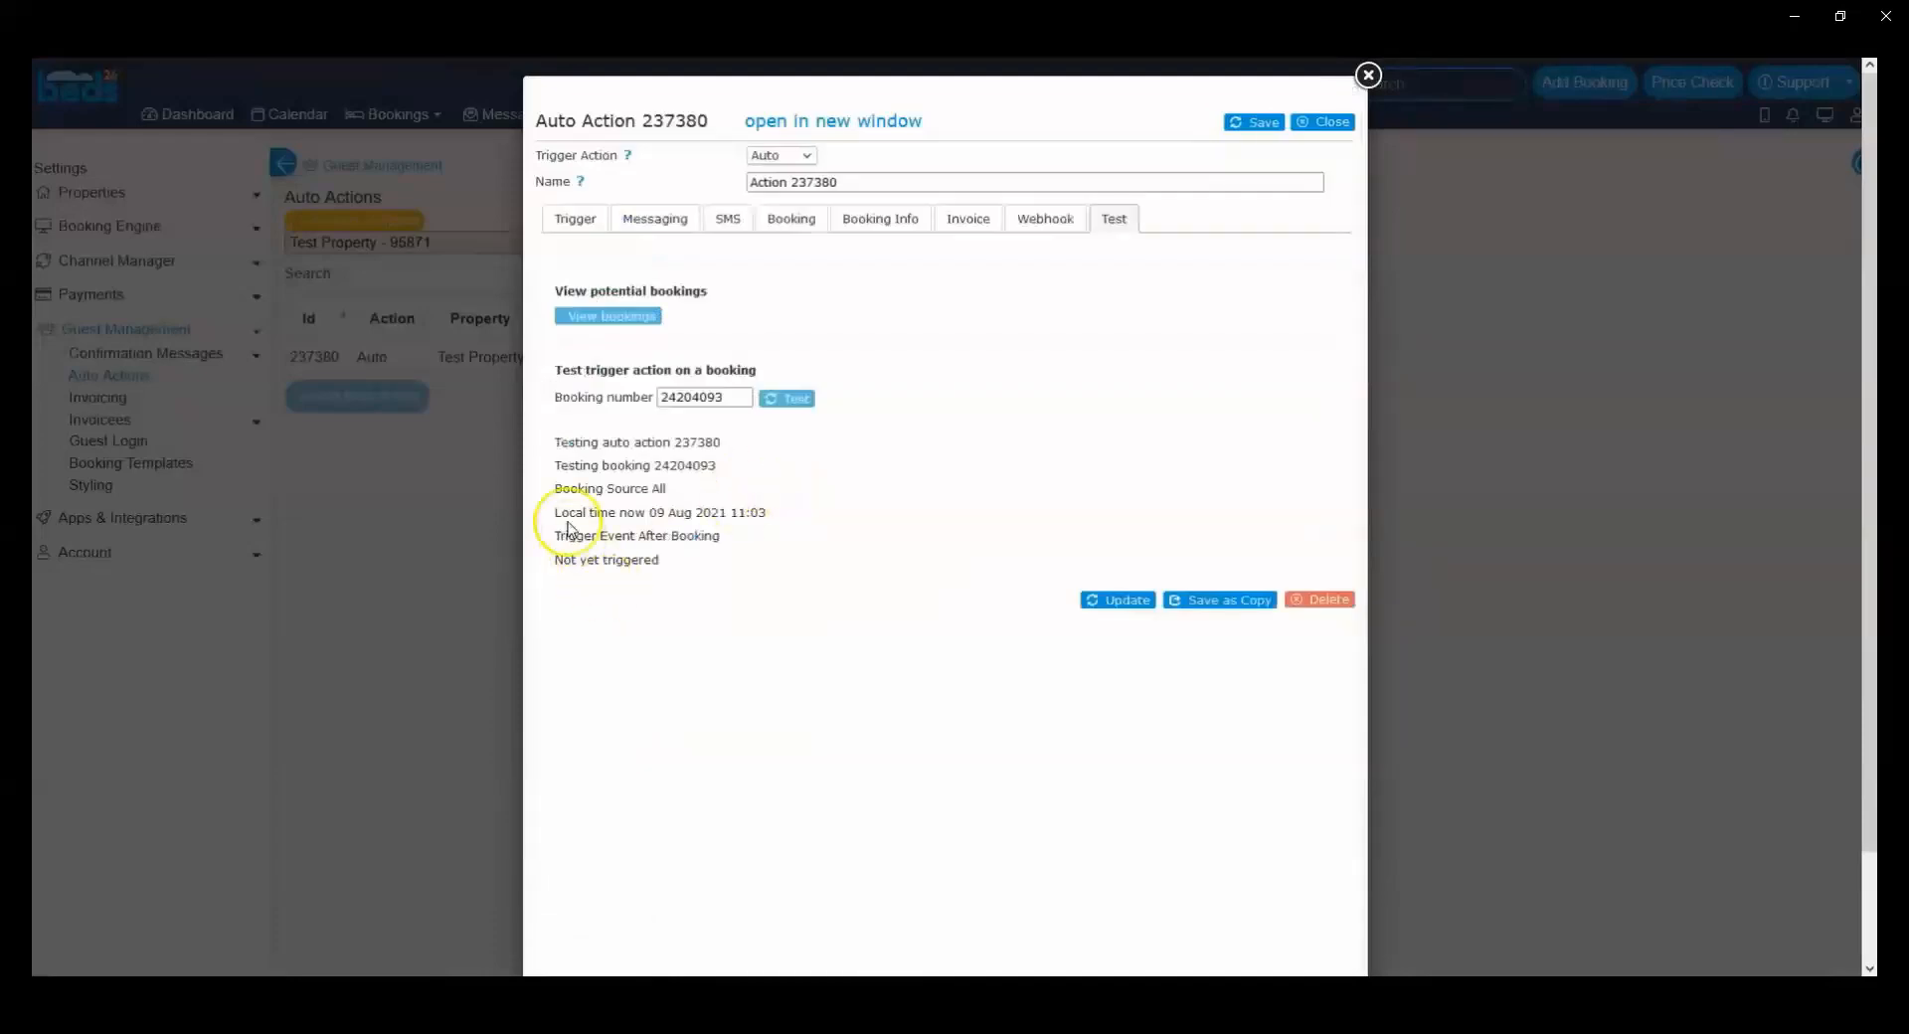
pyautogui.moveTo(658, 560); pyautogui.dragTo(565, 560)
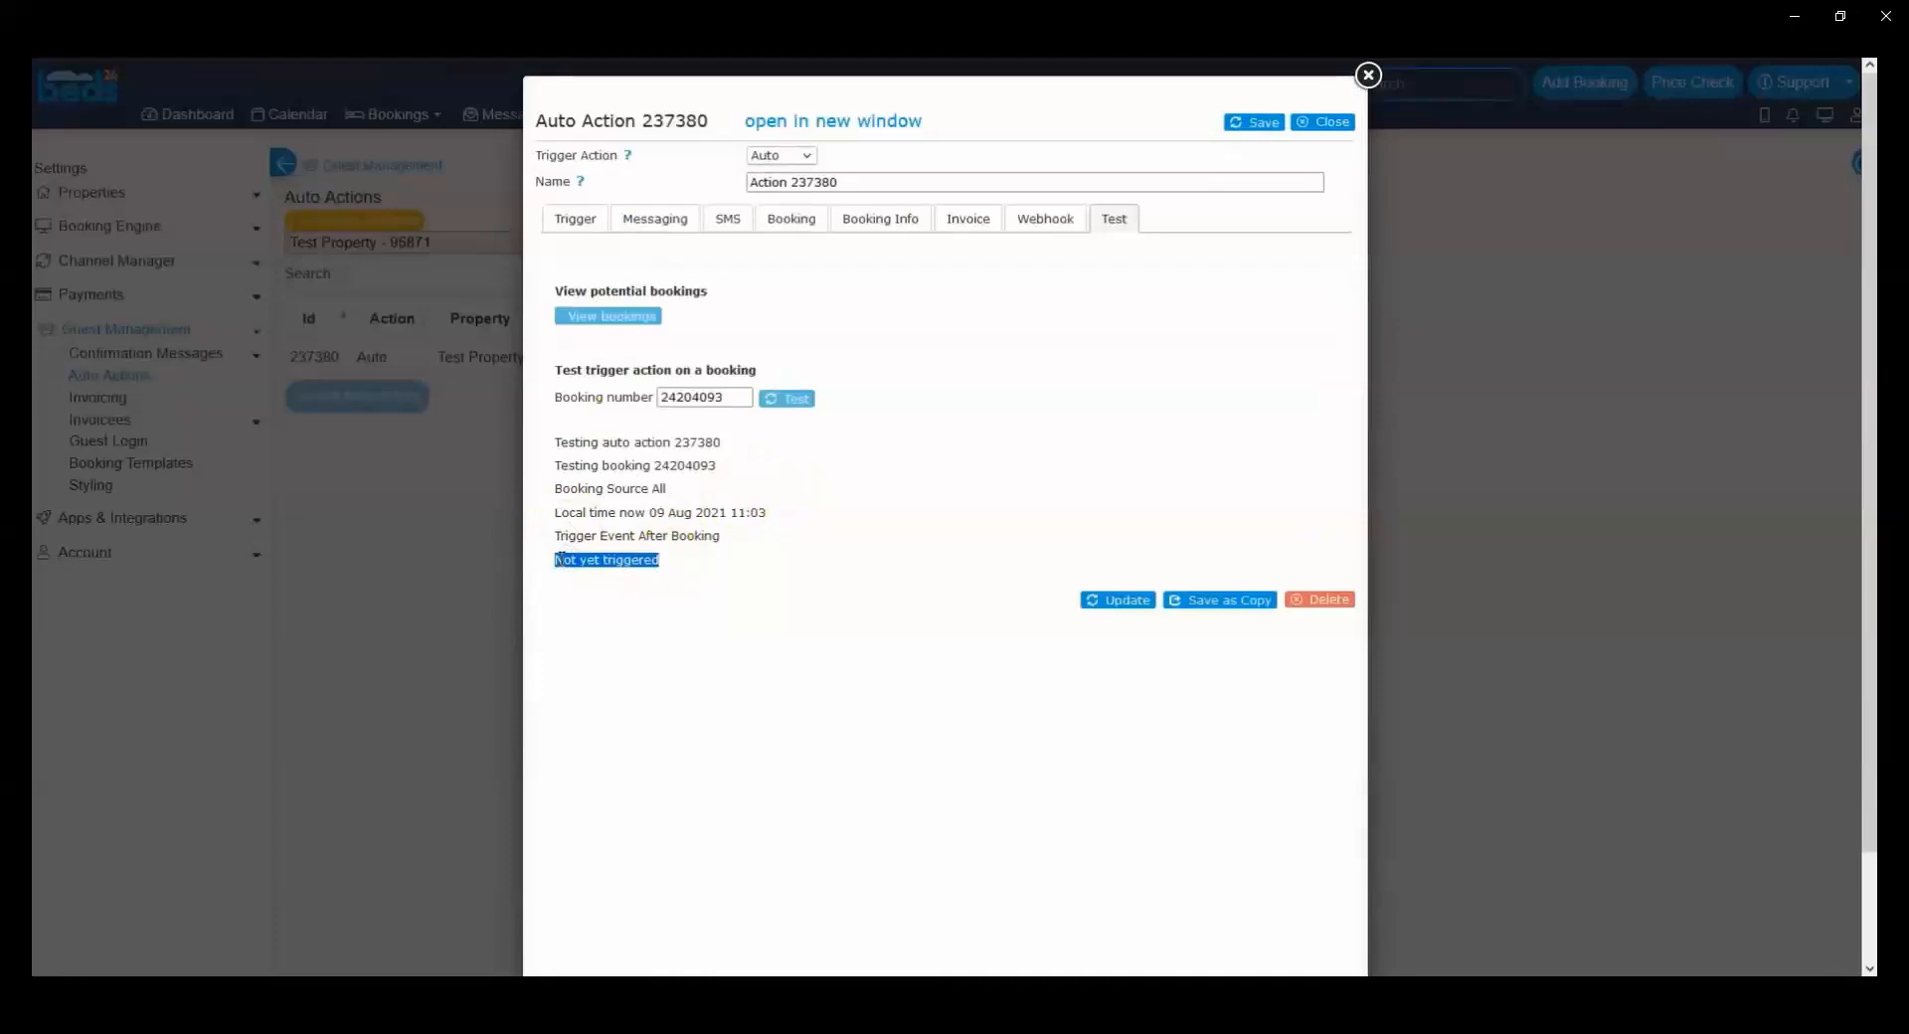
pyautogui.click(1254, 129)
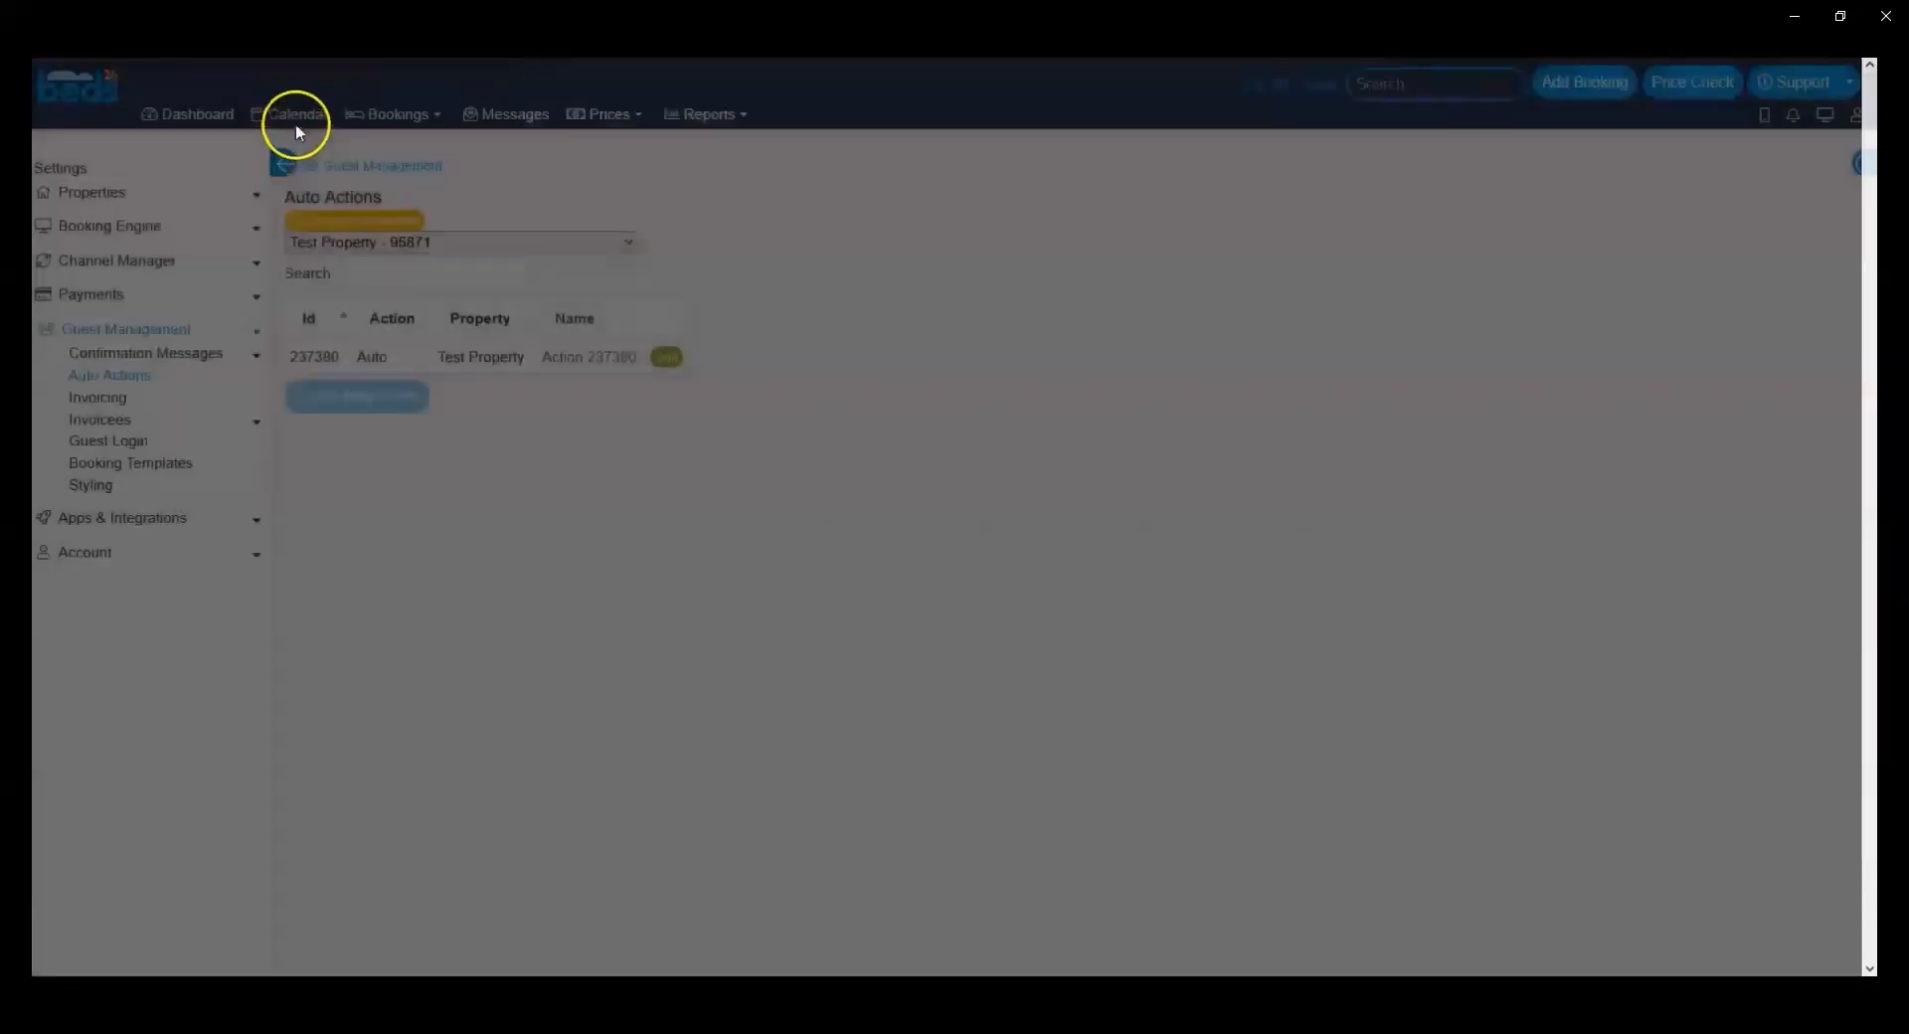
# Step: Get the booking number of the 10 August check-in from the calendar and test the auto action's trigger on it
pyautogui.click(290, 118)
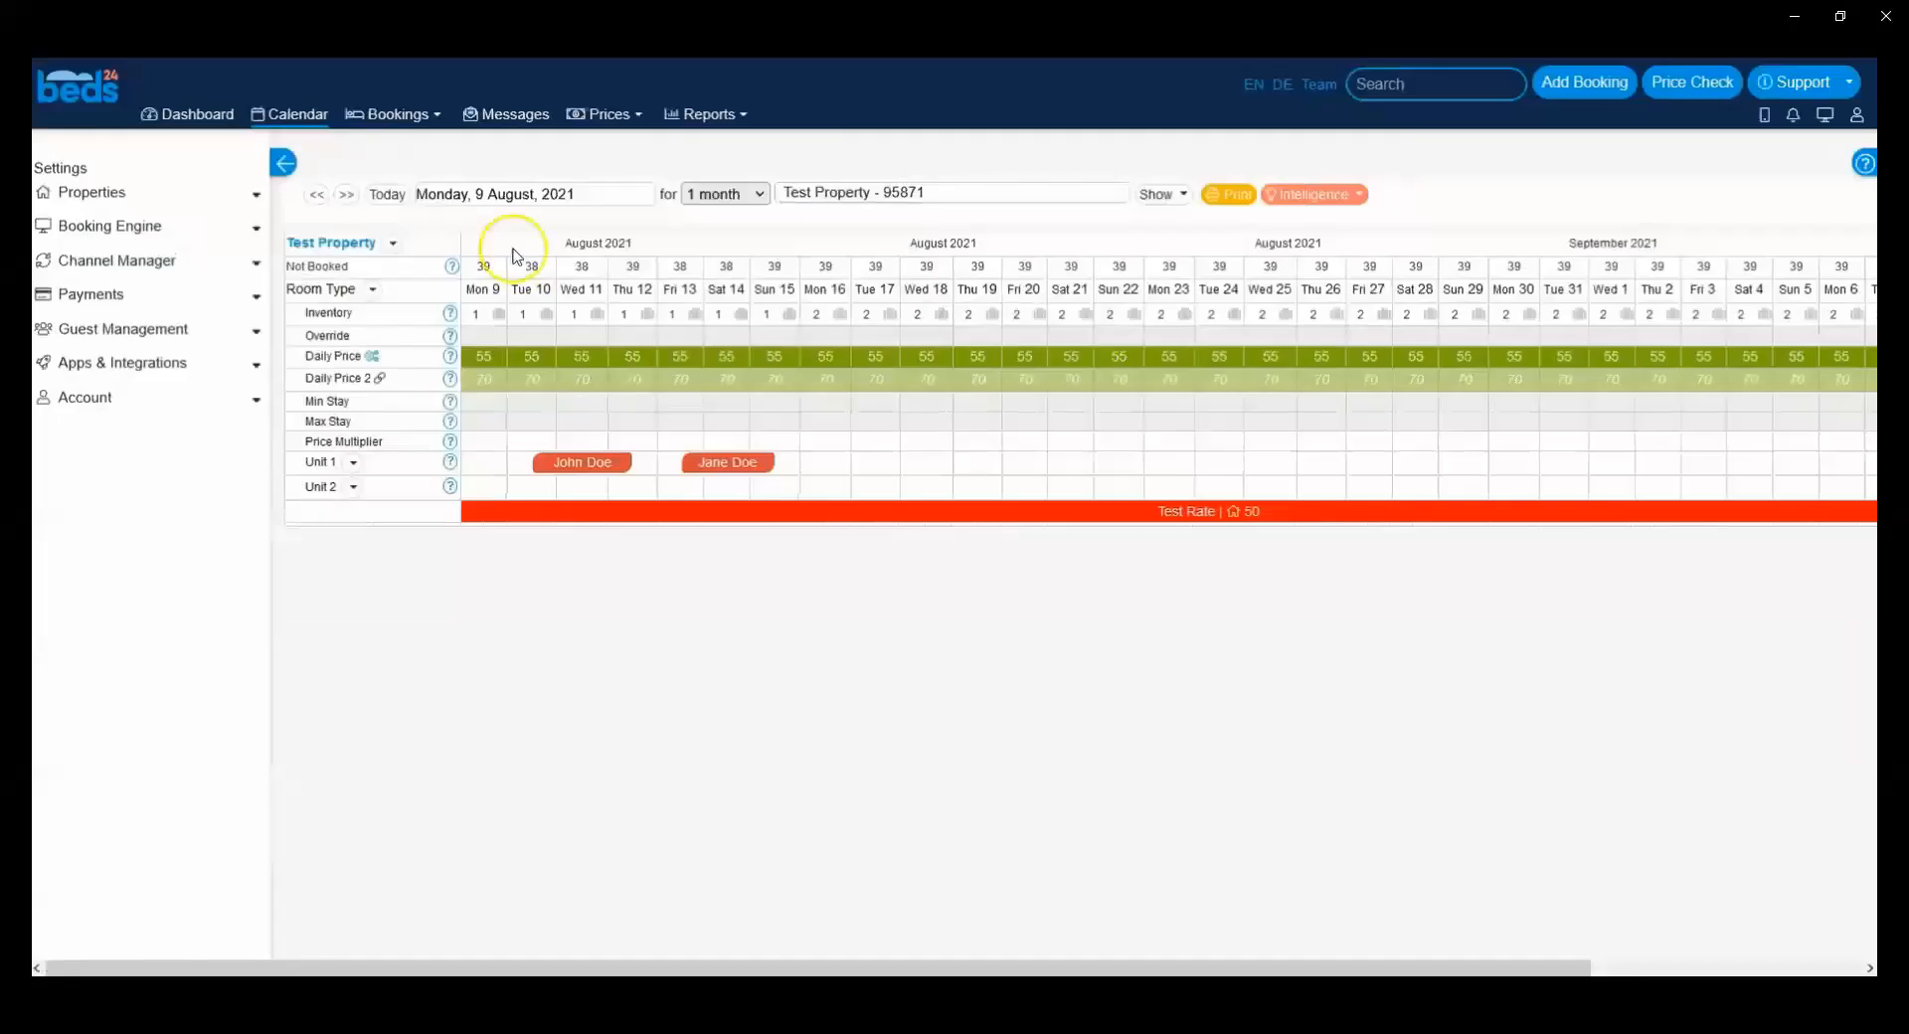
pyautogui.click(581, 459)
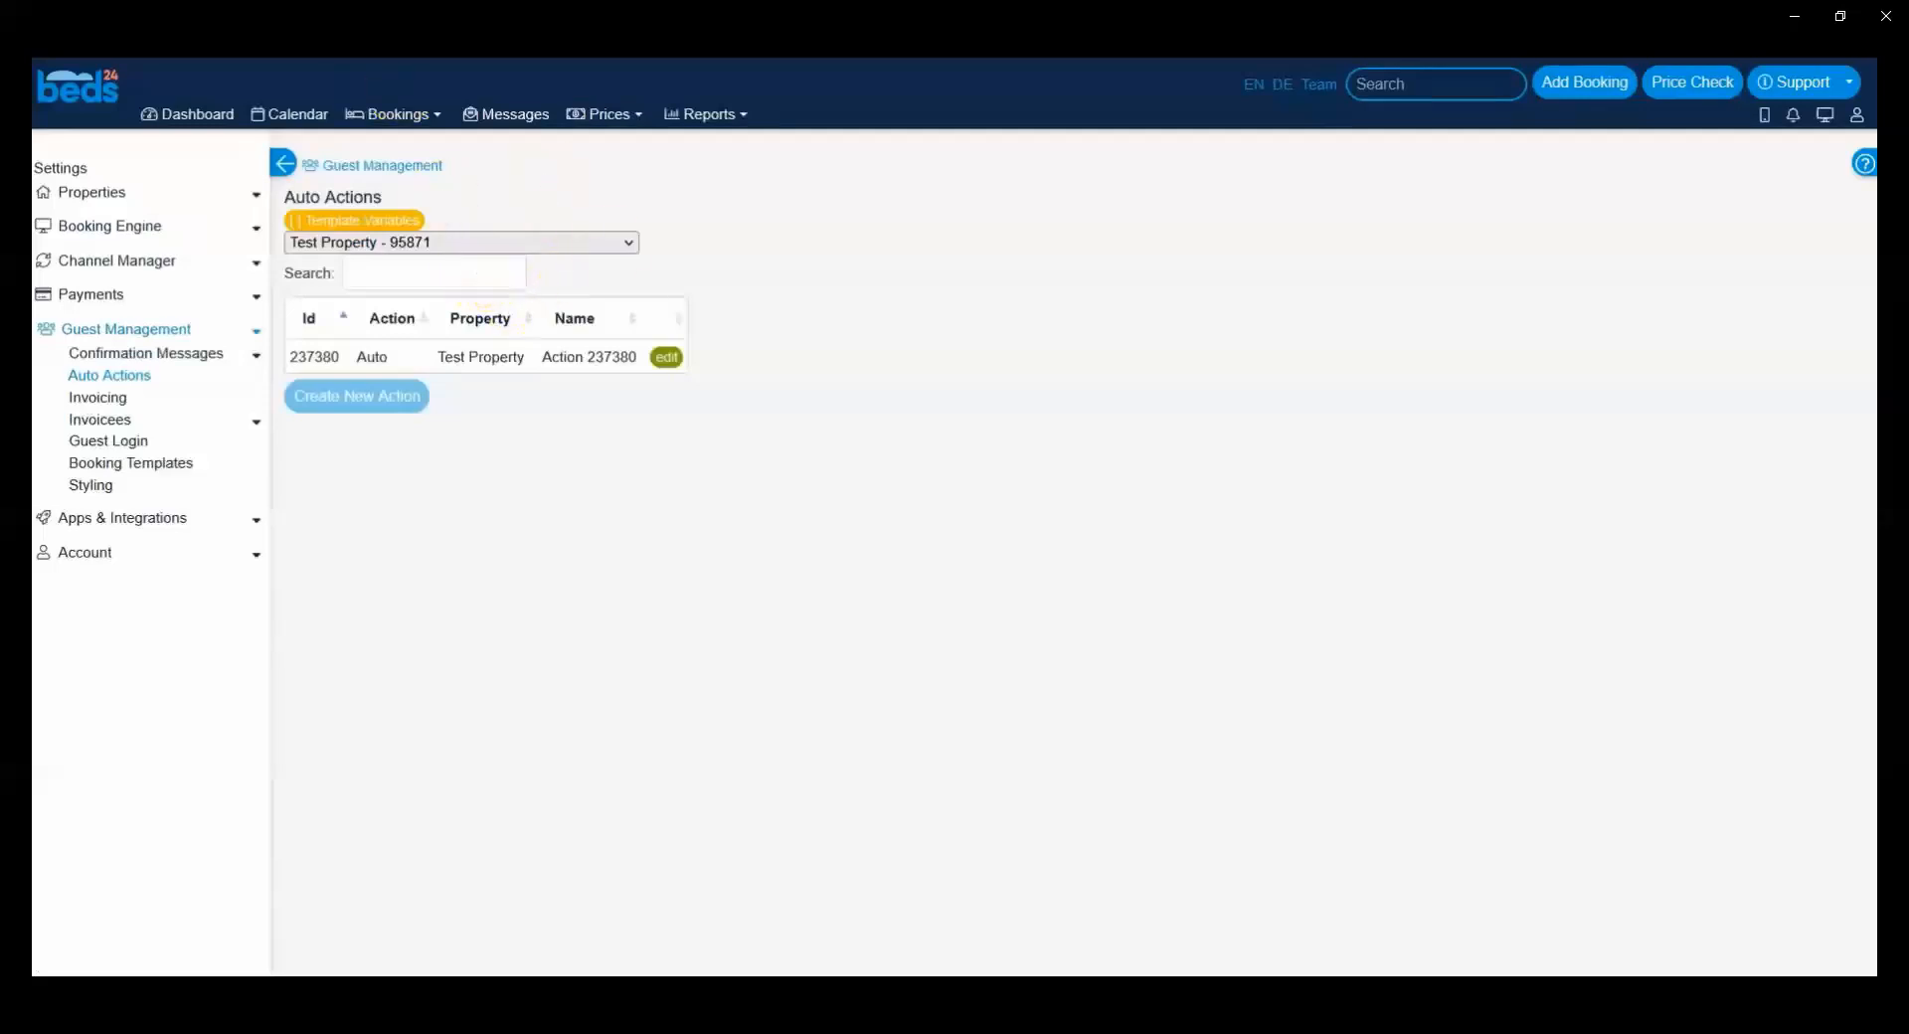
pyautogui.click(669, 355)
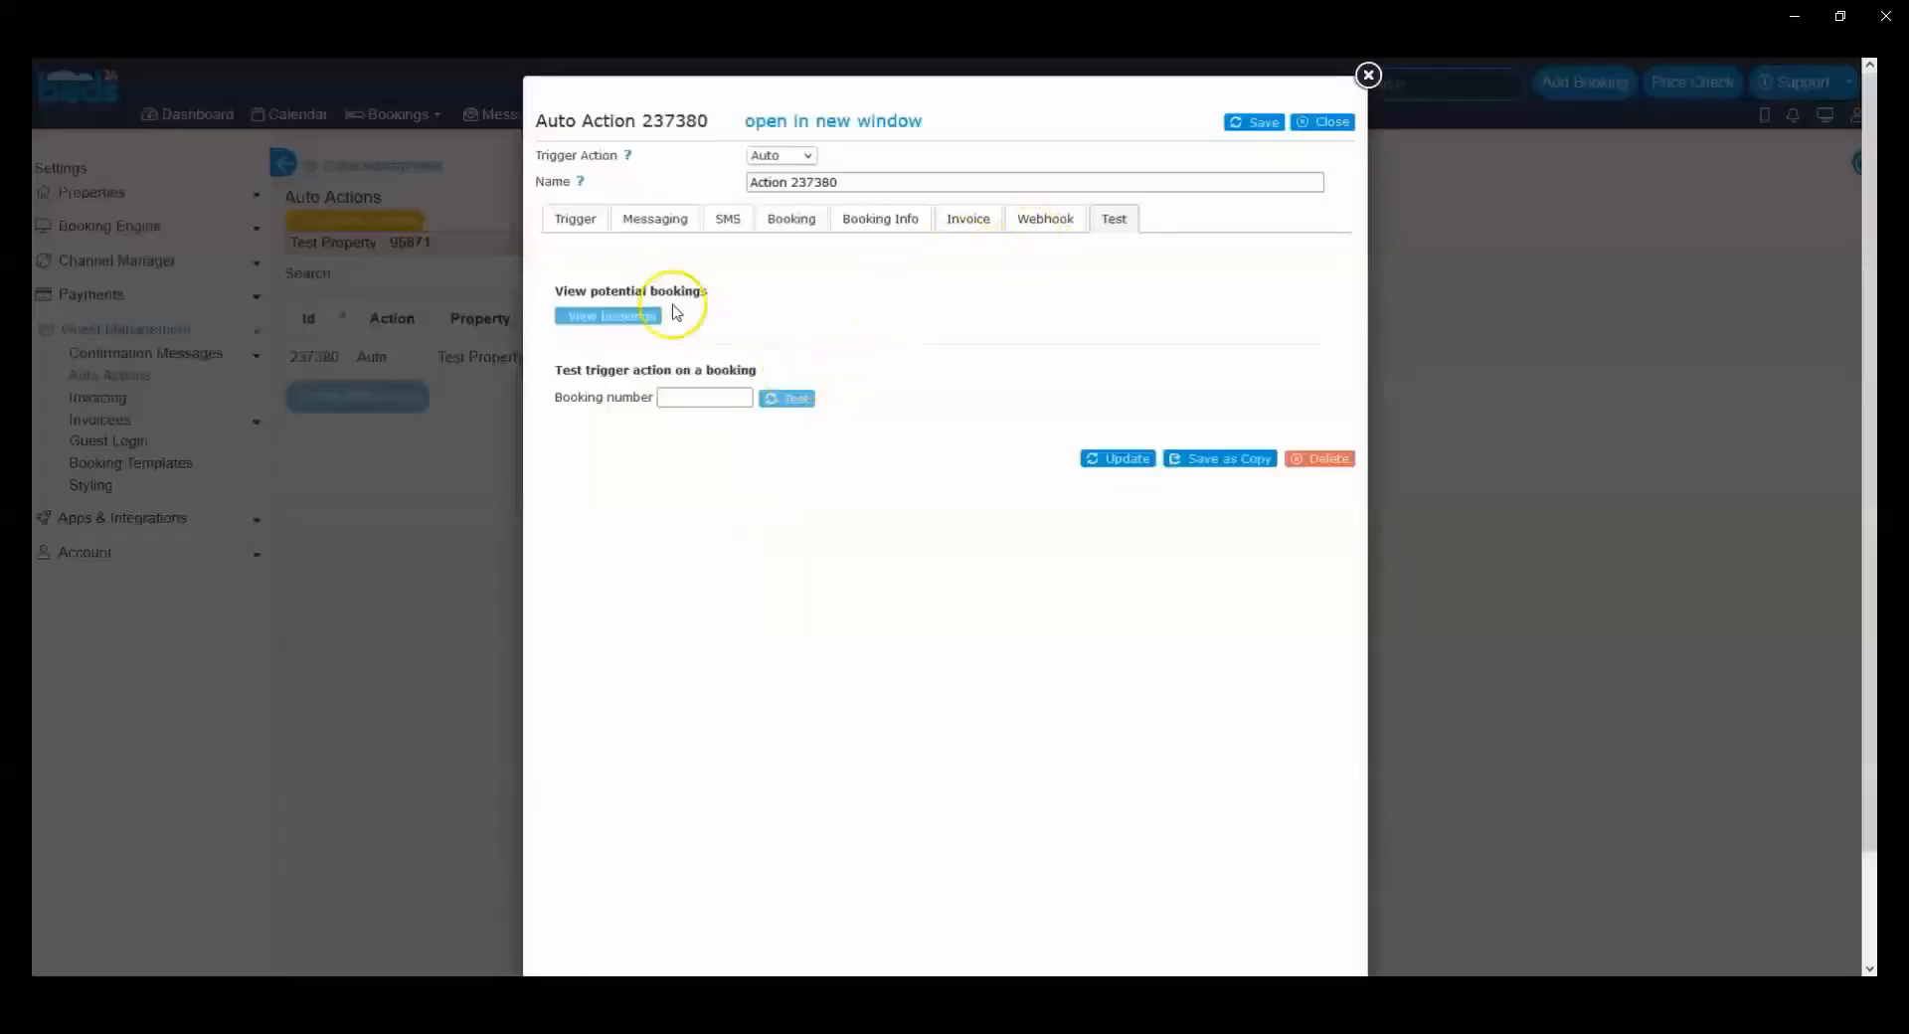
pyautogui.click(604, 316)
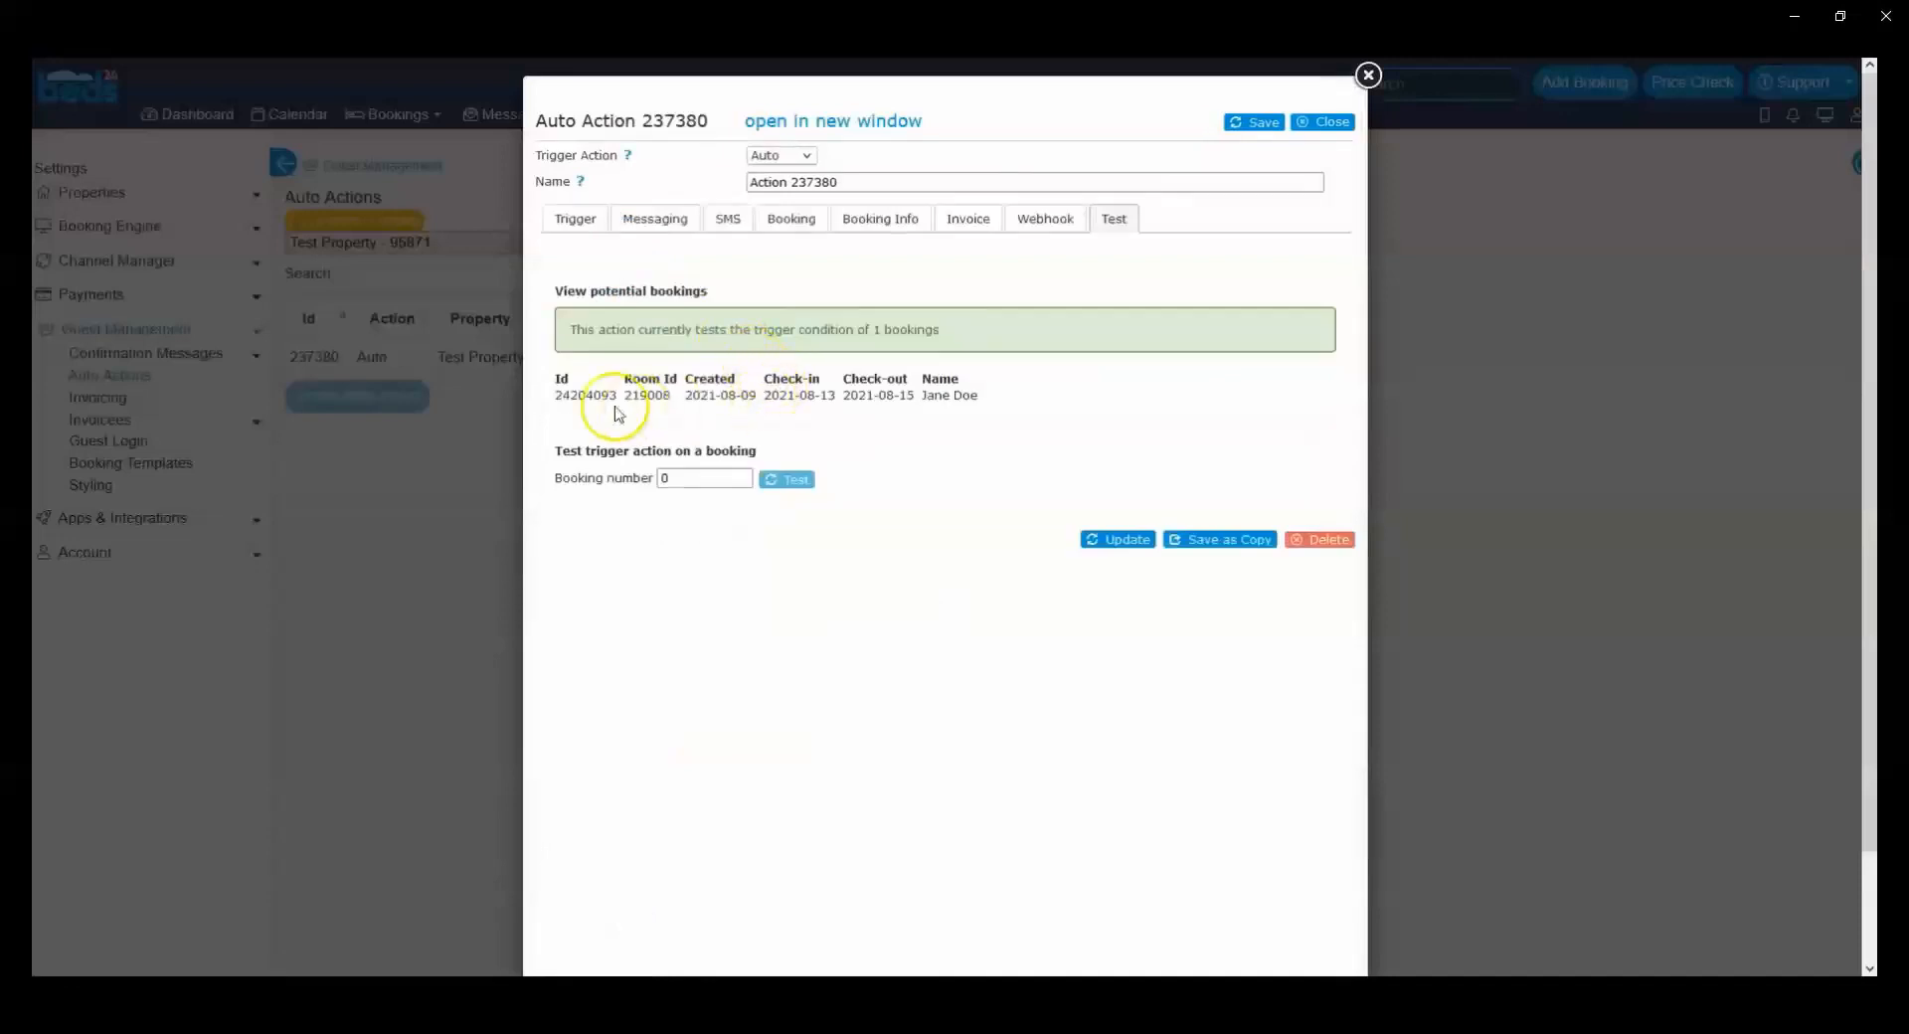
pyautogui.moveTo(714, 478); pyautogui.dragTo(594, 505)
pyautogui.click(790, 479)
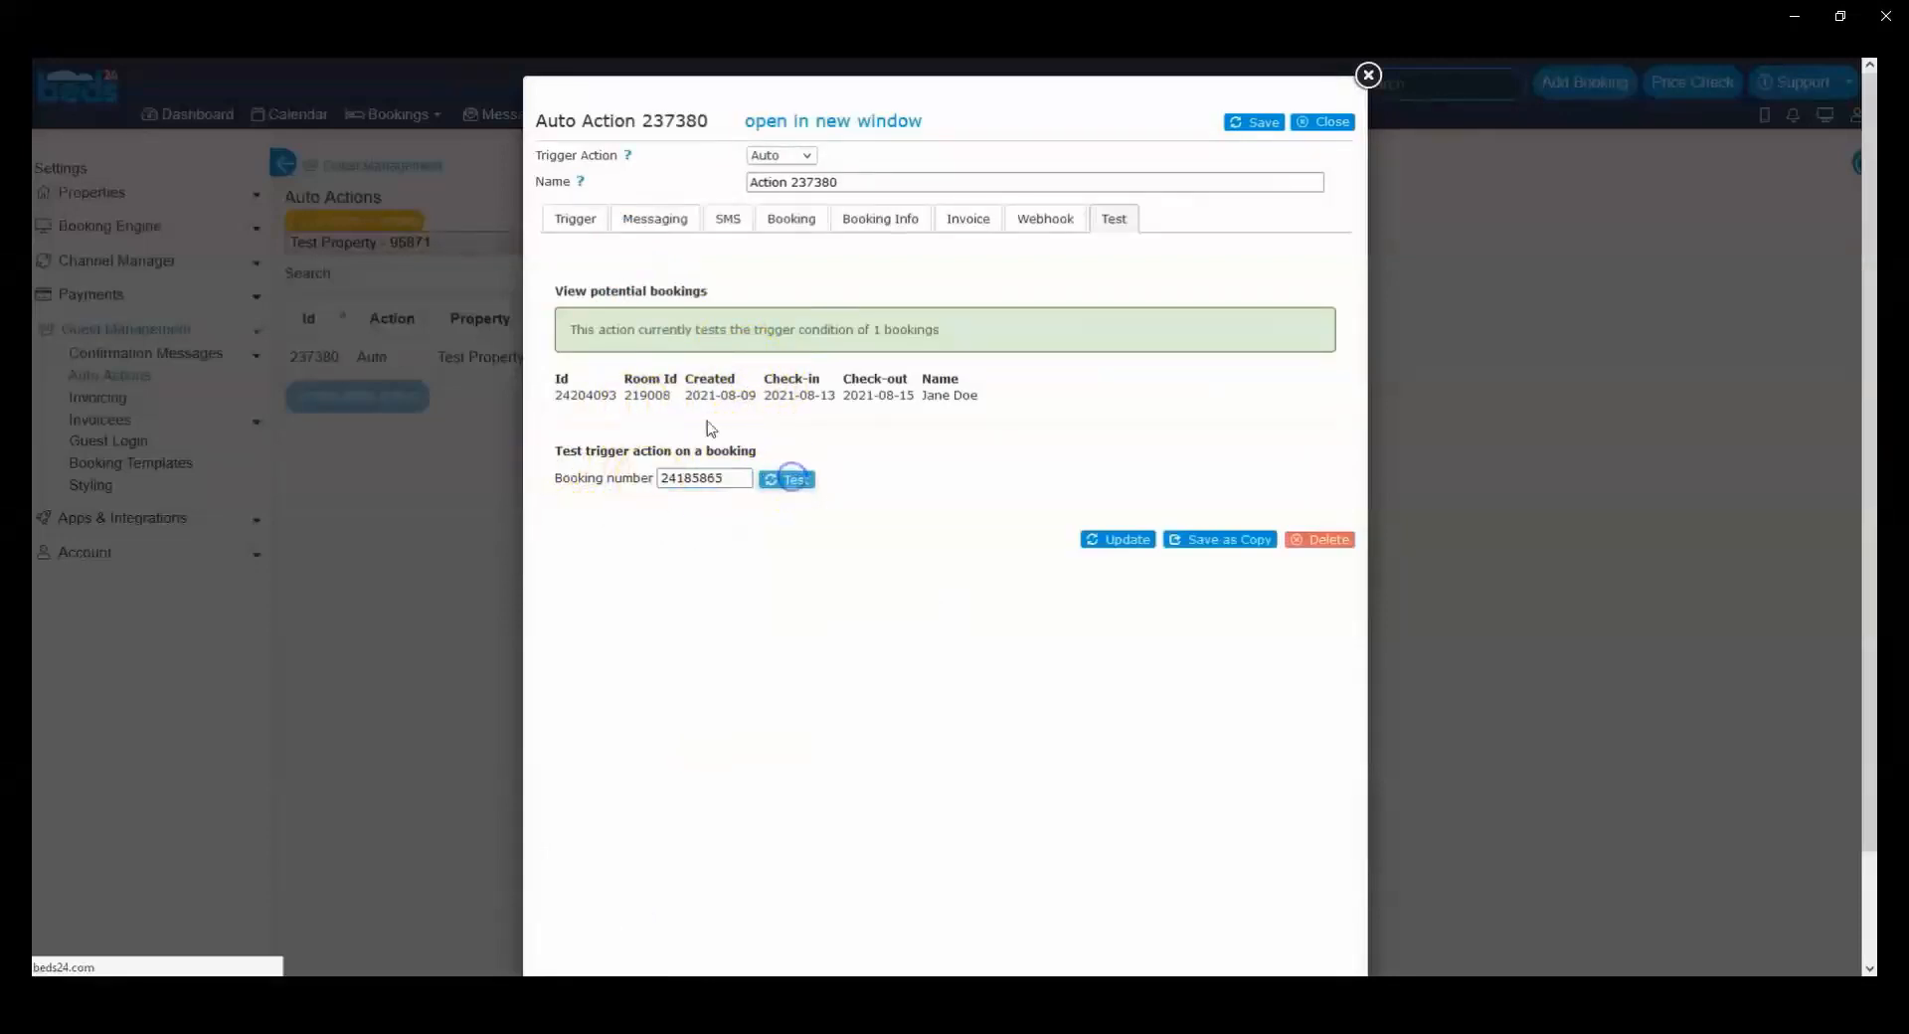
# Step: Review the trigger event and outcome lines of the test for the 10 August booking and save the auto action
pyautogui.moveTo(554, 584); pyautogui.dragTo(787, 558)
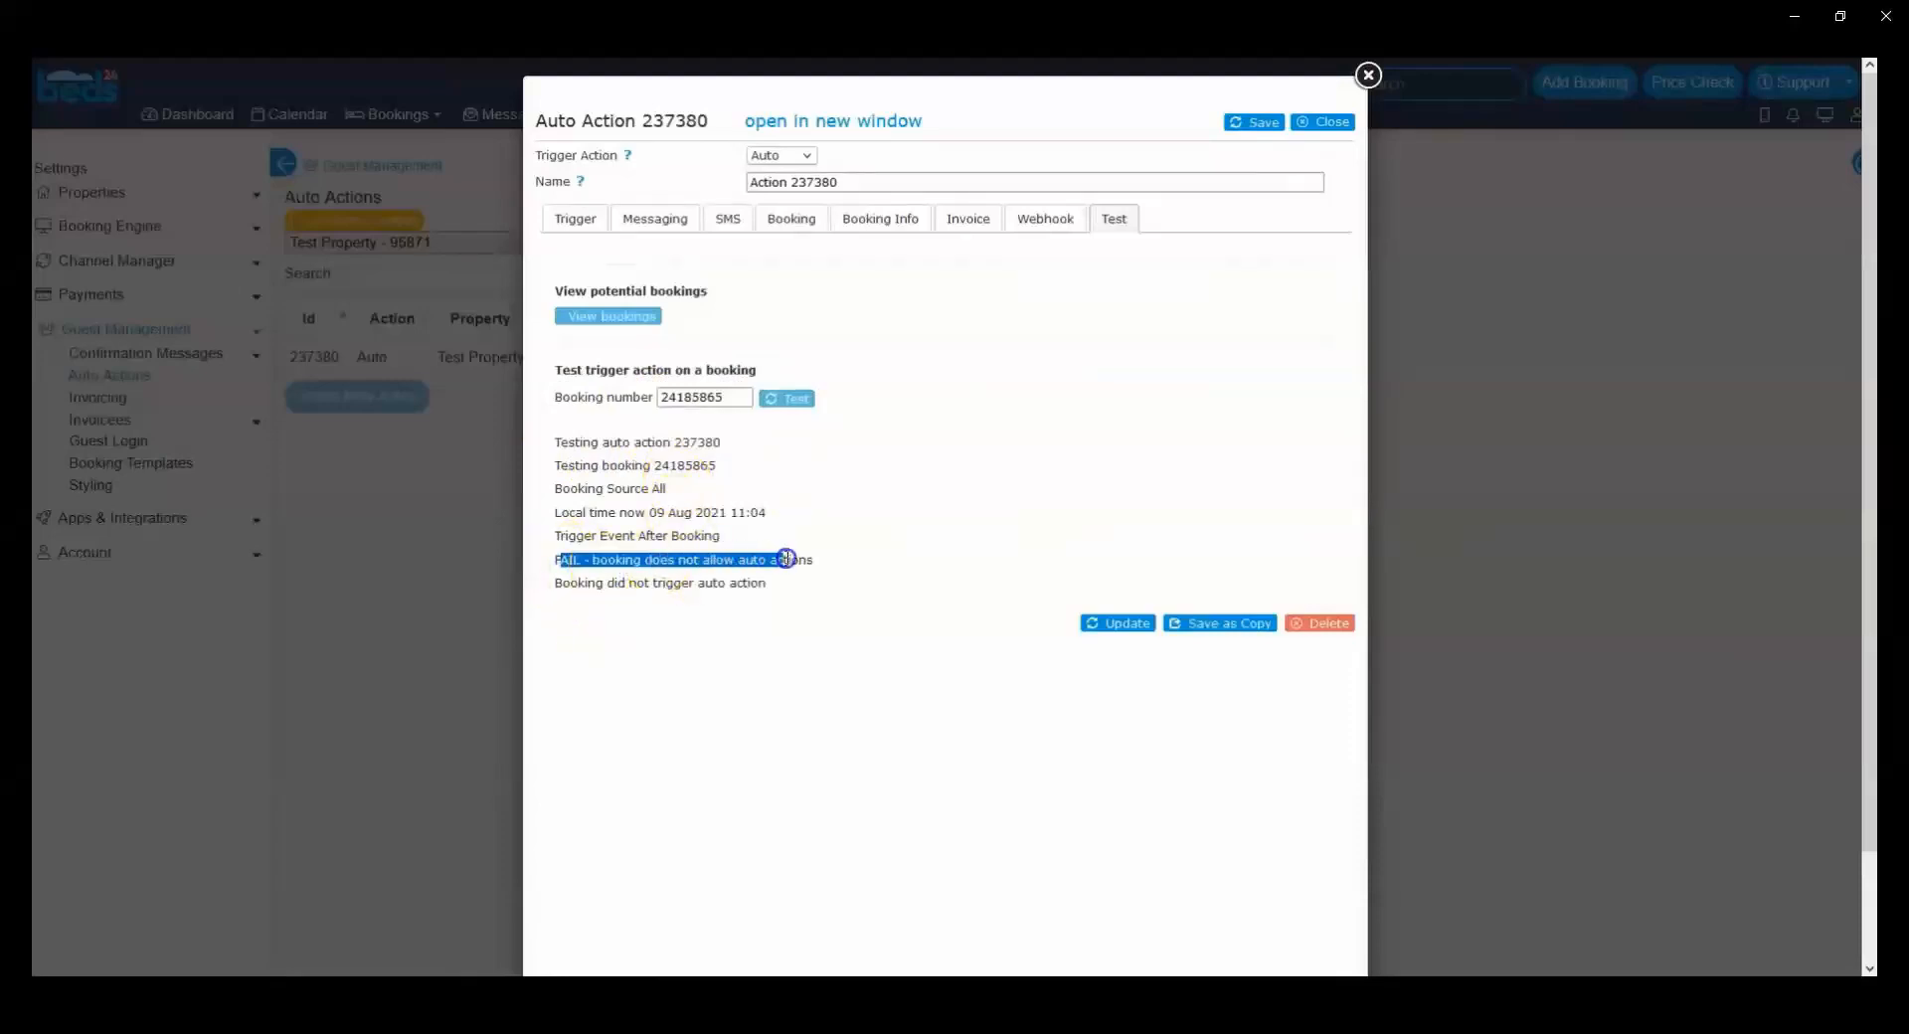
pyautogui.click(567, 527)
pyautogui.moveTo(558, 537); pyautogui.dragTo(704, 535)
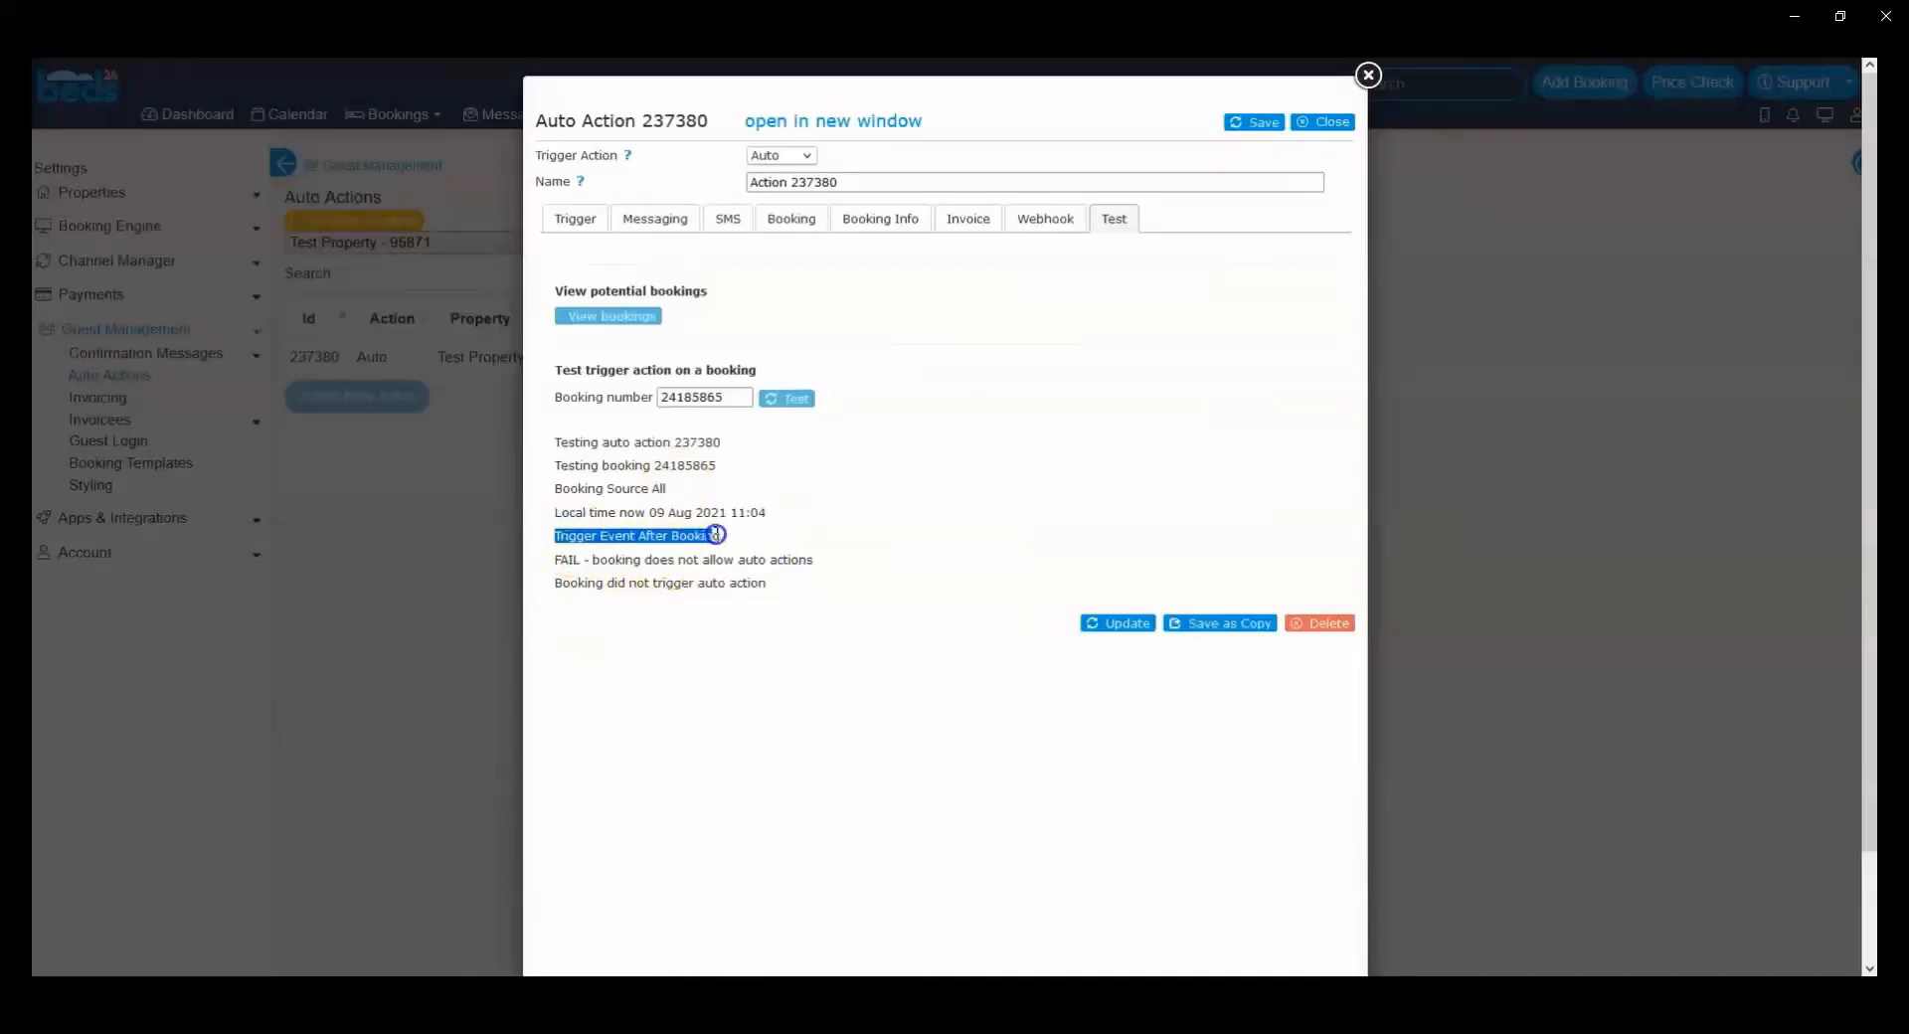
pyautogui.click(736, 579)
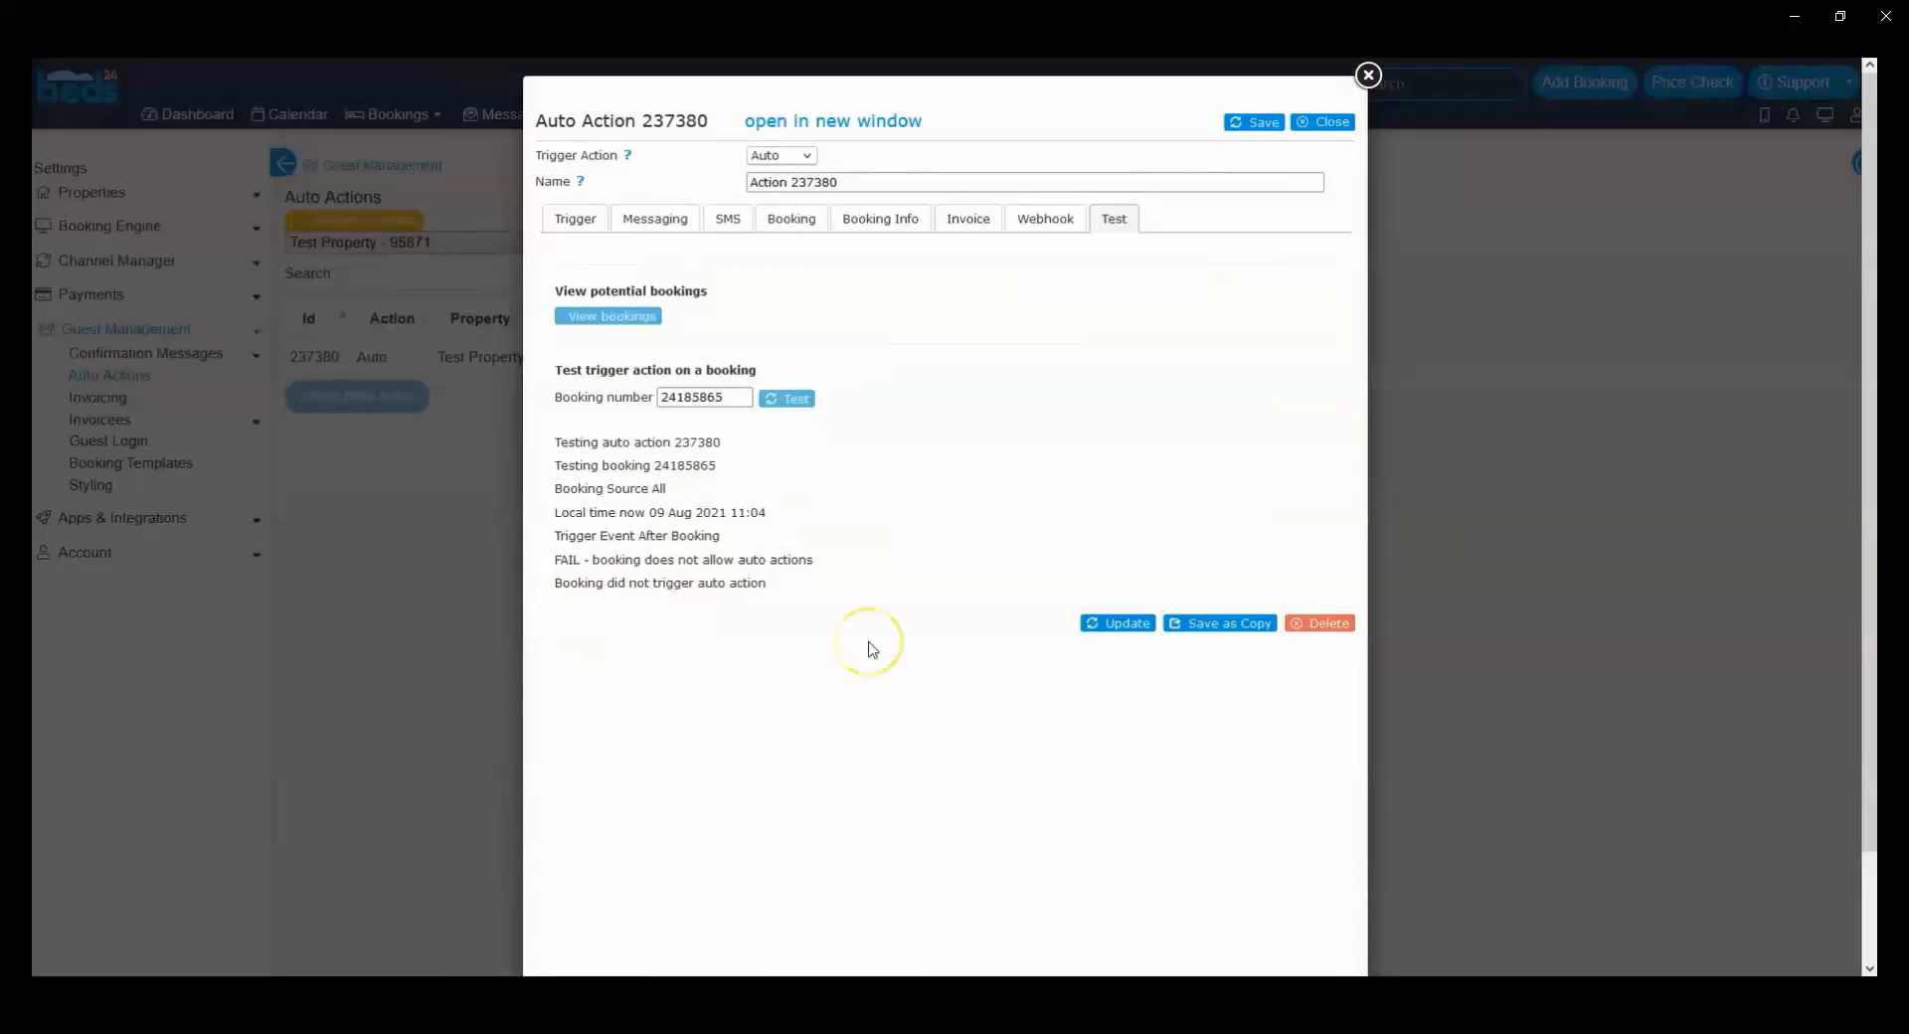
pyautogui.click(1253, 122)
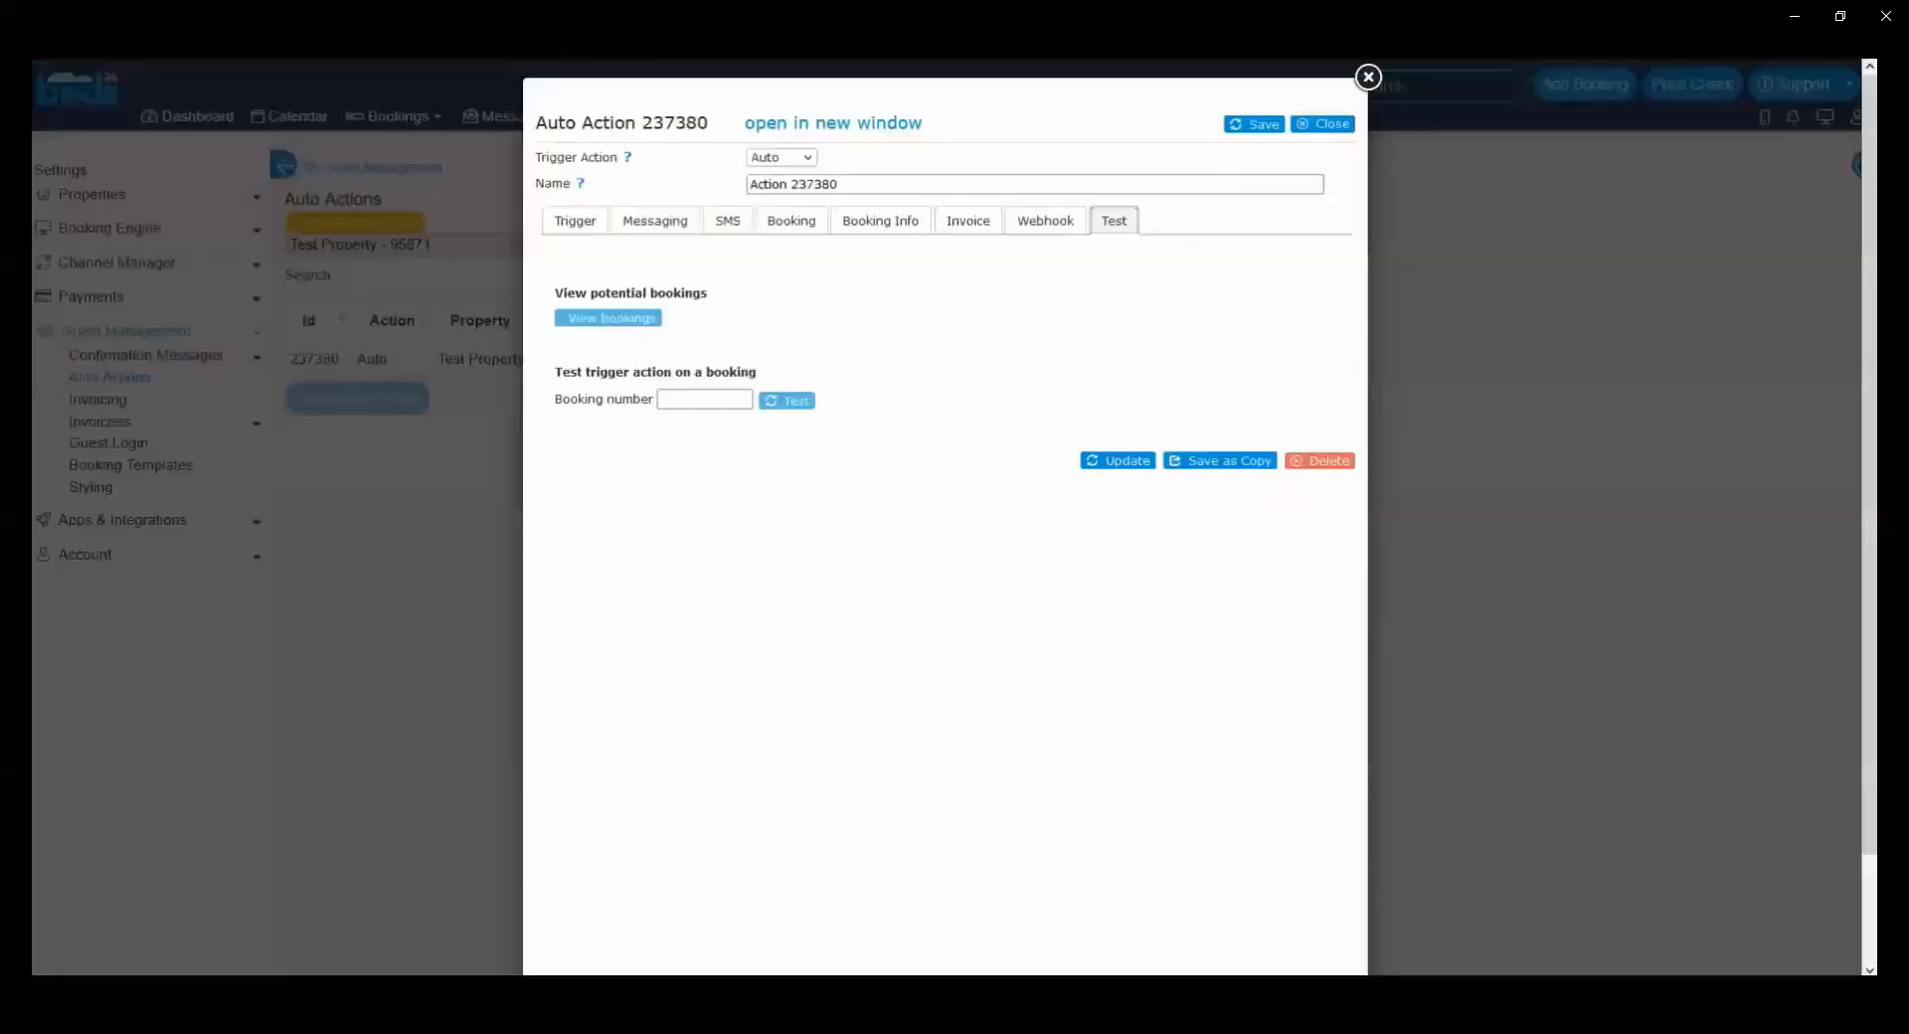
# Step: Set the auto action's Time Window to 999 days and save it
pyautogui.click(597, 220)
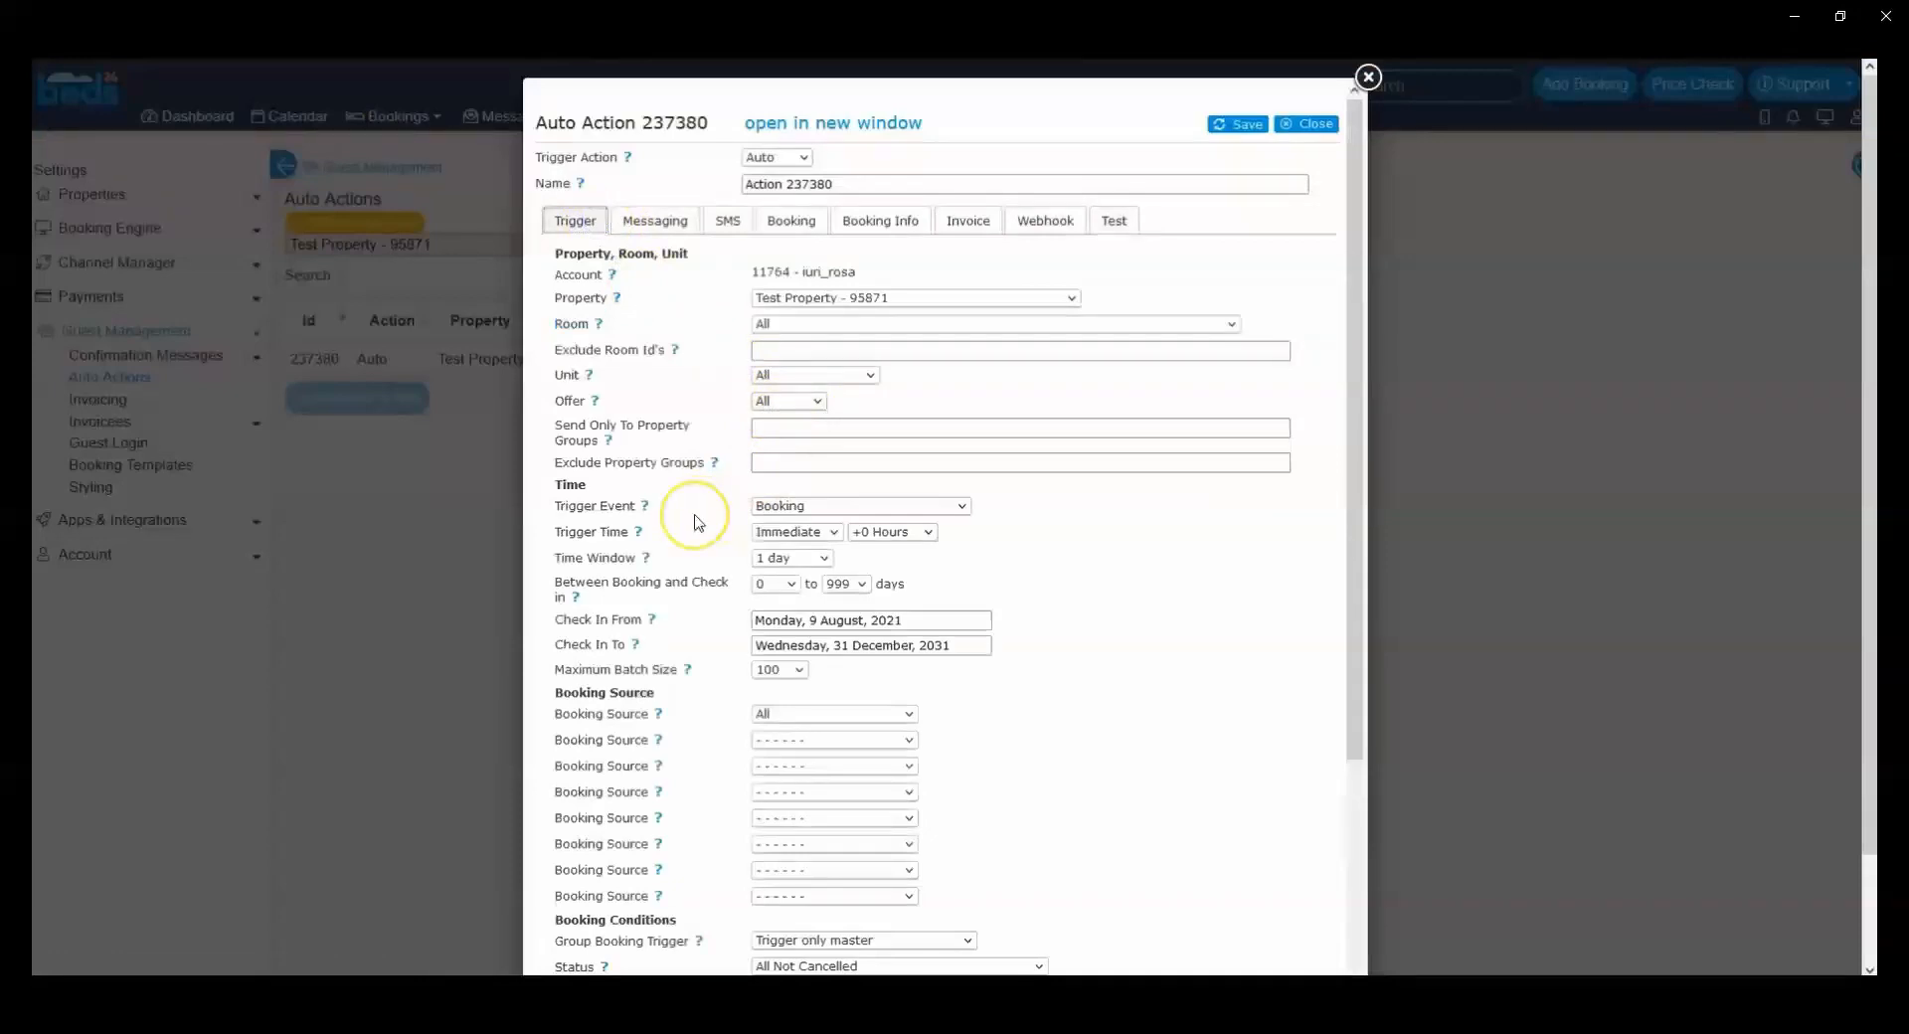
pyautogui.moveTo(554, 558); pyautogui.dragTo(613, 557)
pyautogui.click(790, 557)
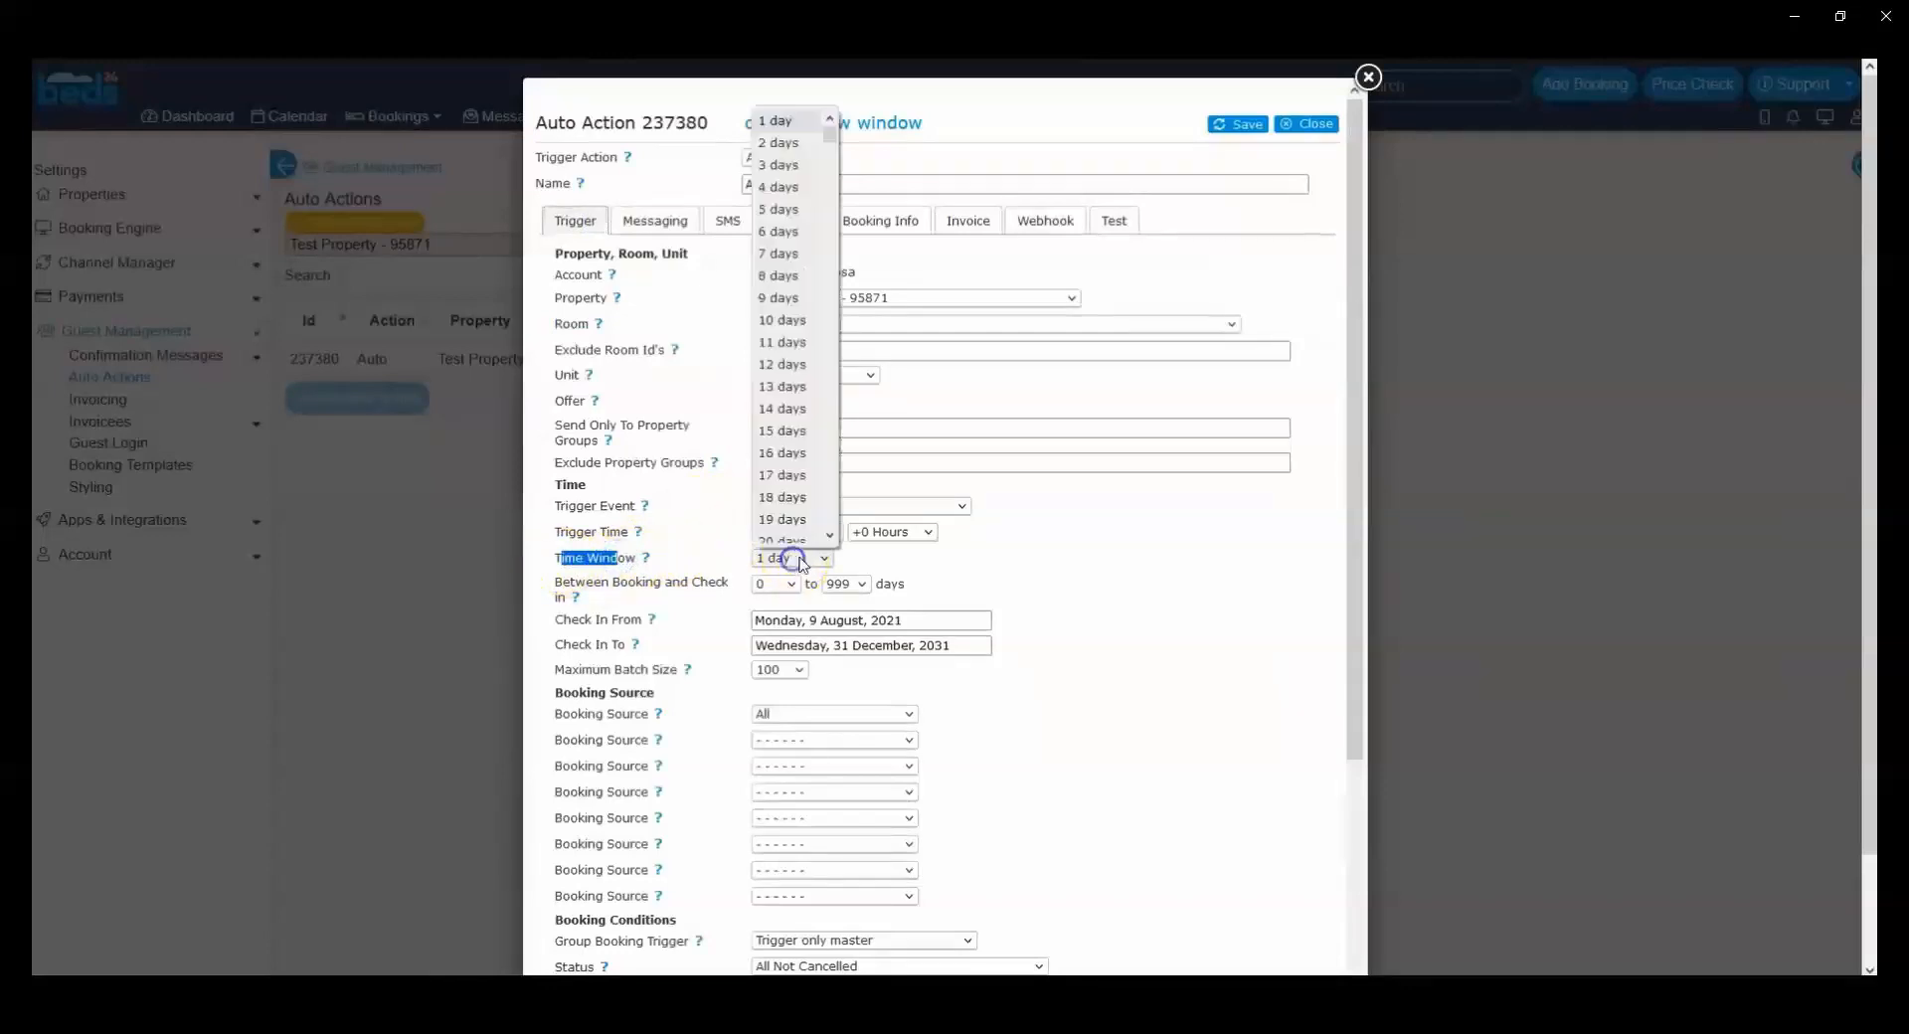
pyautogui.moveTo(843, 137); pyautogui.dragTo(838, 527)
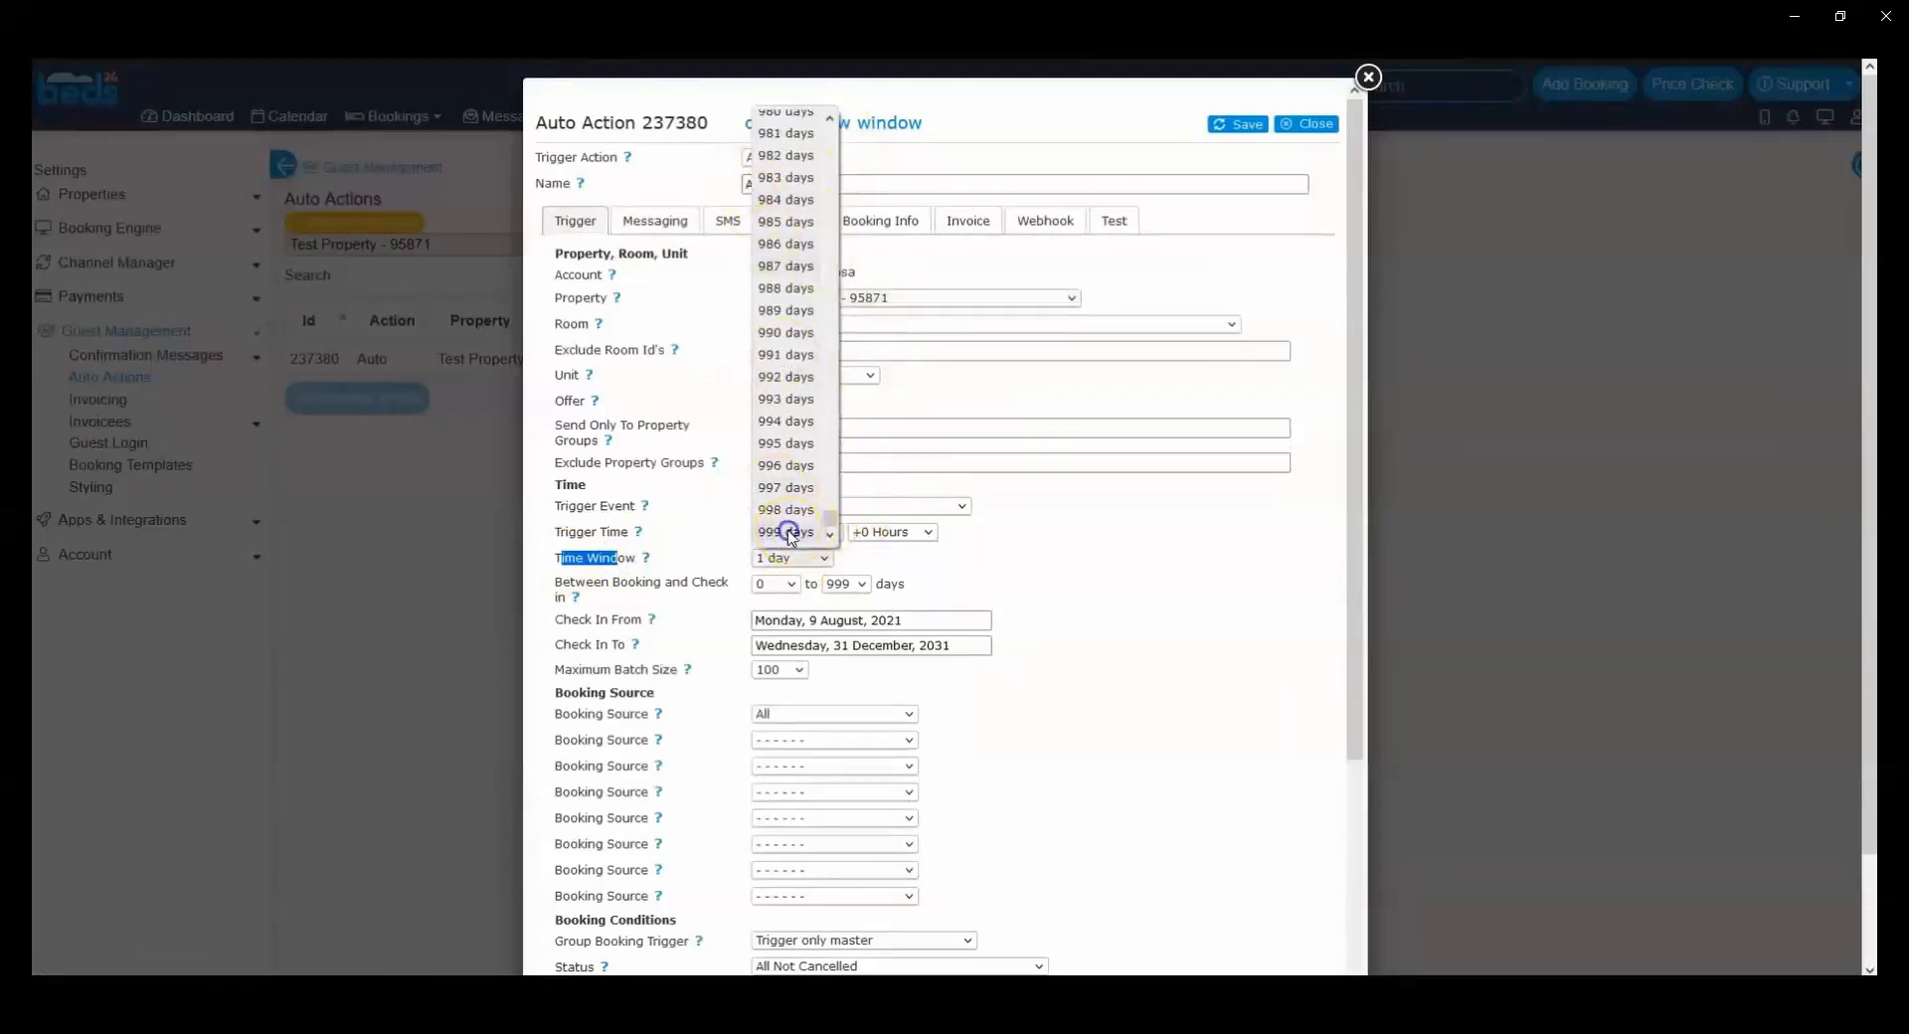
pyautogui.click(791, 533)
pyautogui.click(1243, 127)
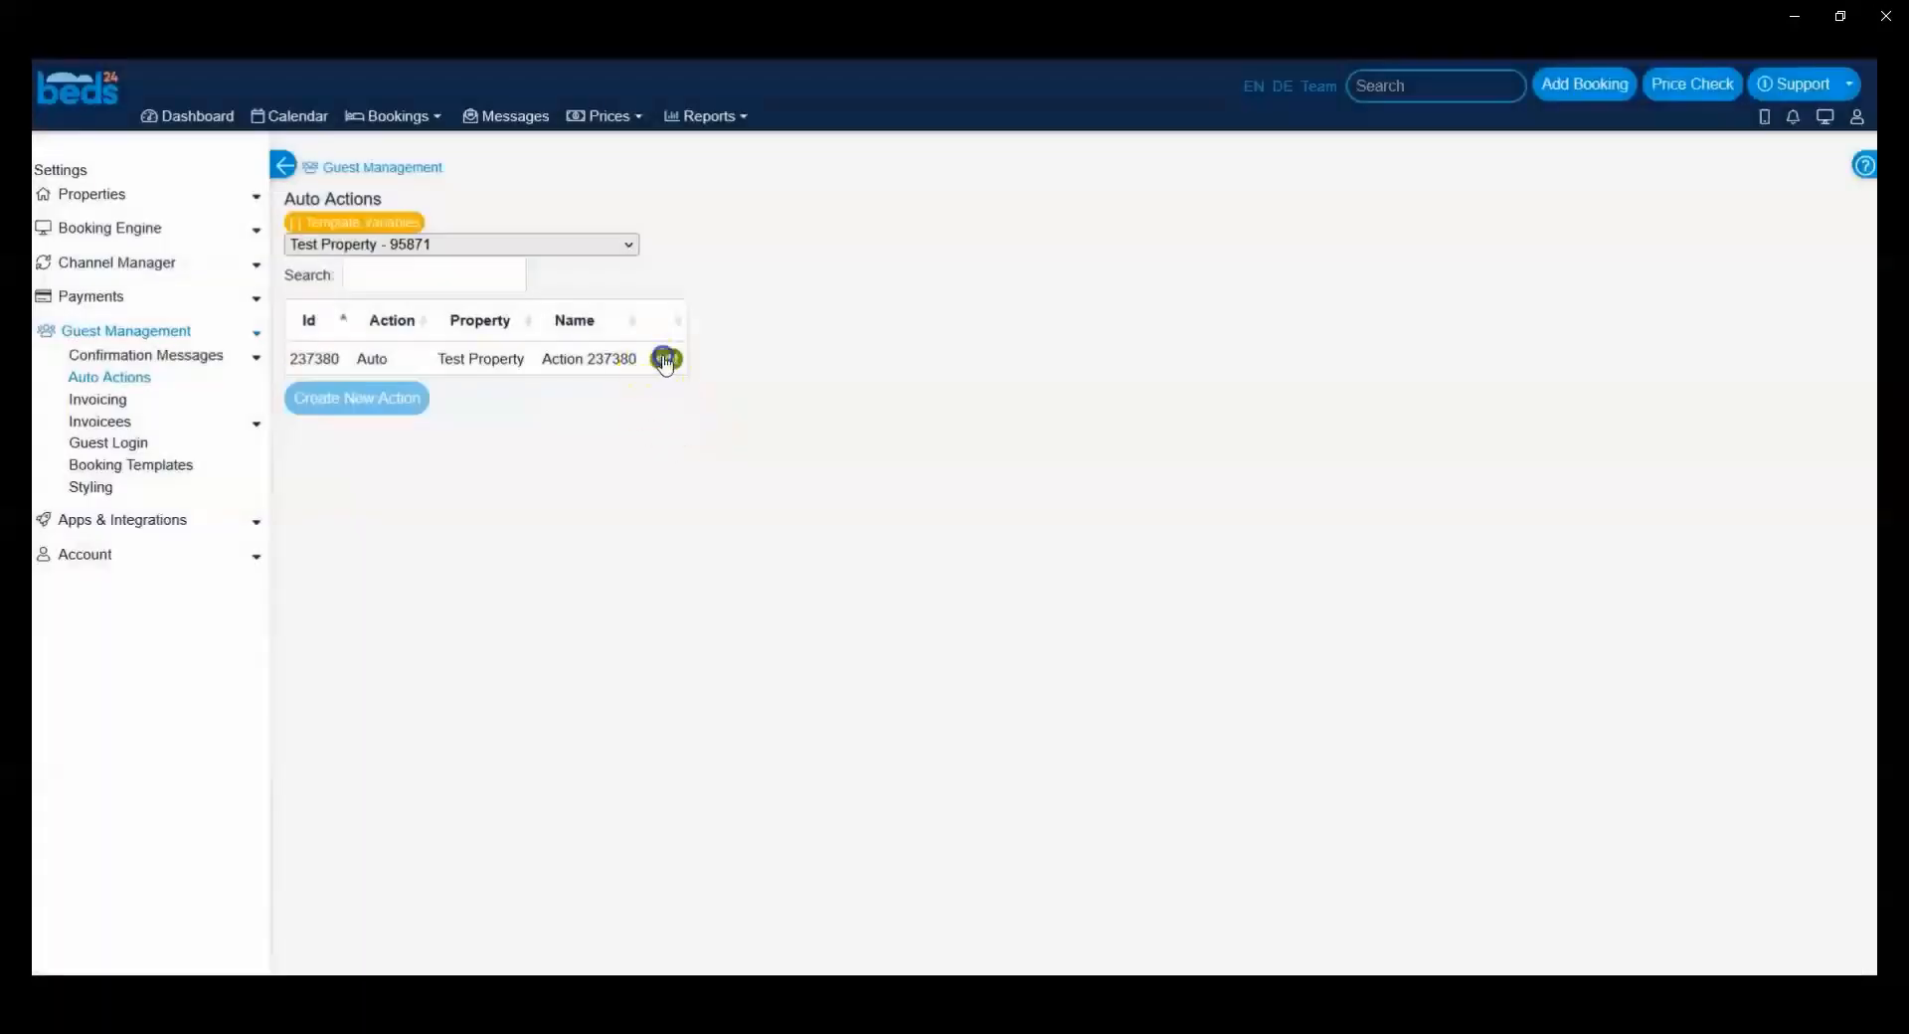
# Step: Reopen the auto action, list its potential bookings with the new time window and return to the trigger conditions
pyautogui.click(666, 360)
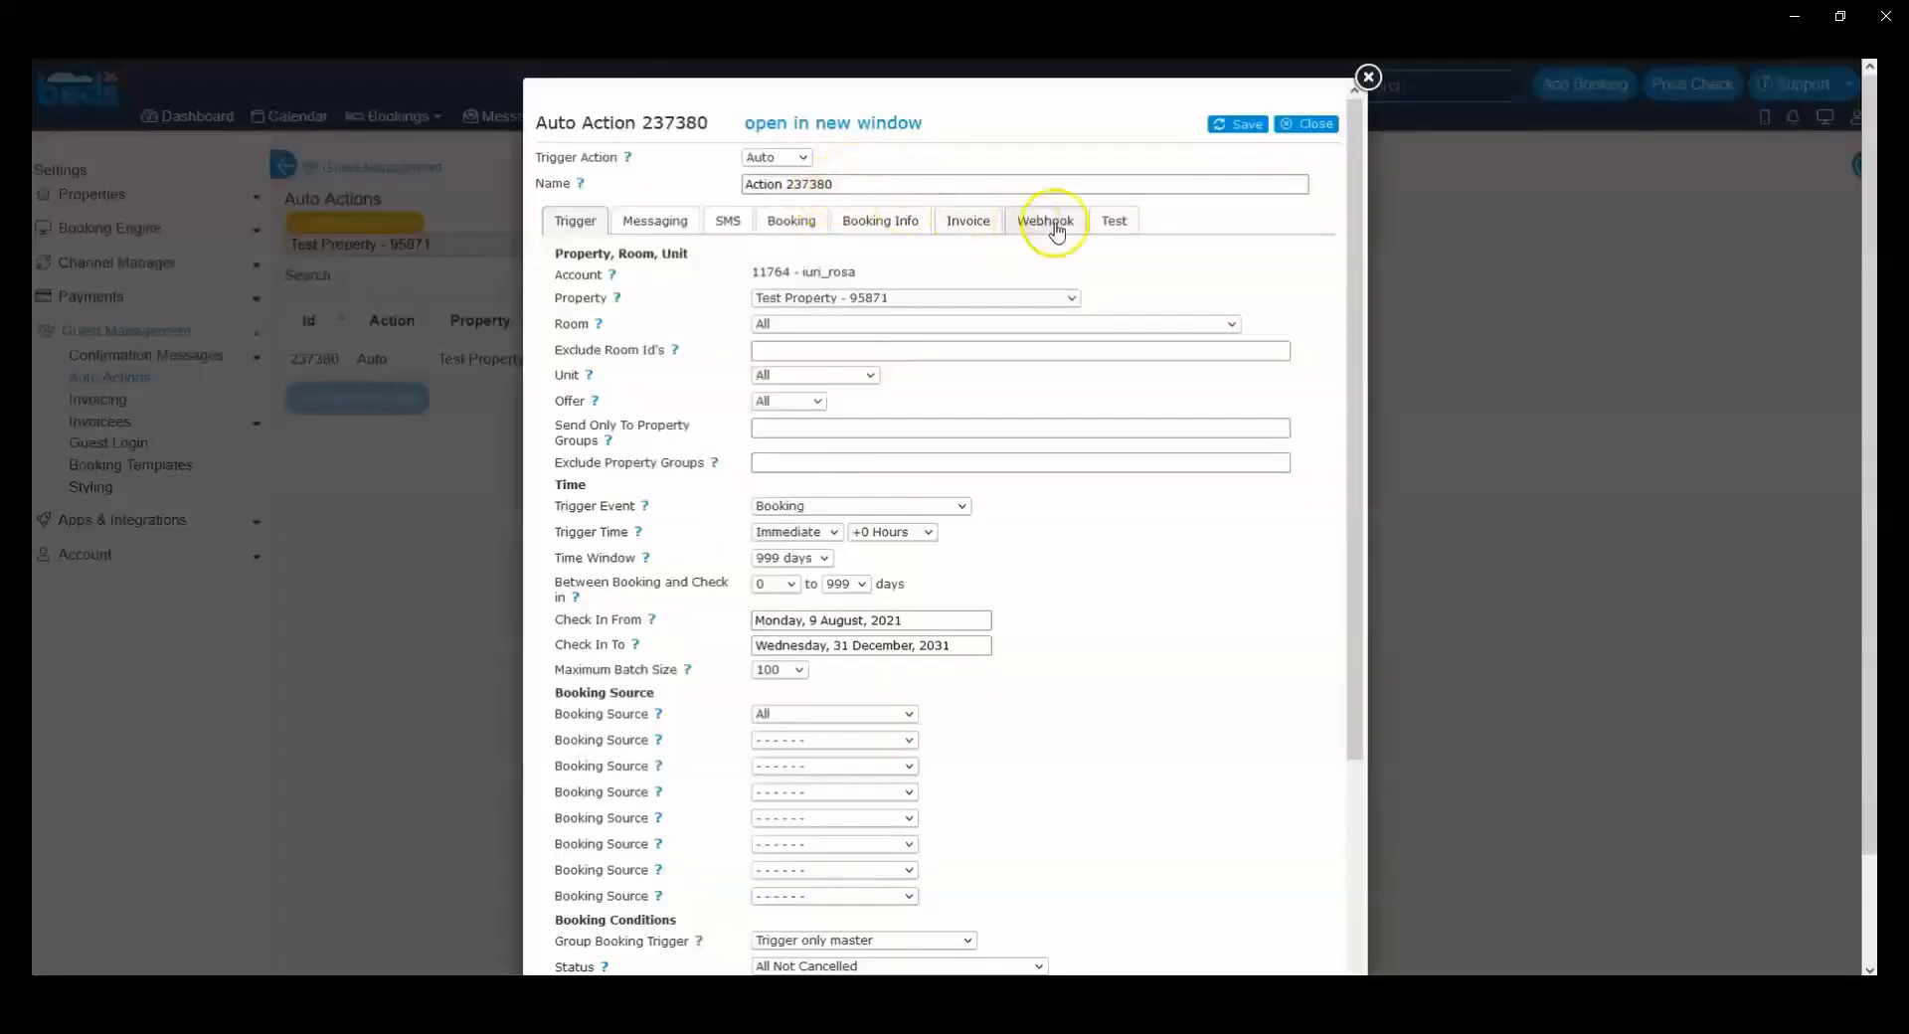
pyautogui.click(1113, 221)
pyautogui.click(626, 322)
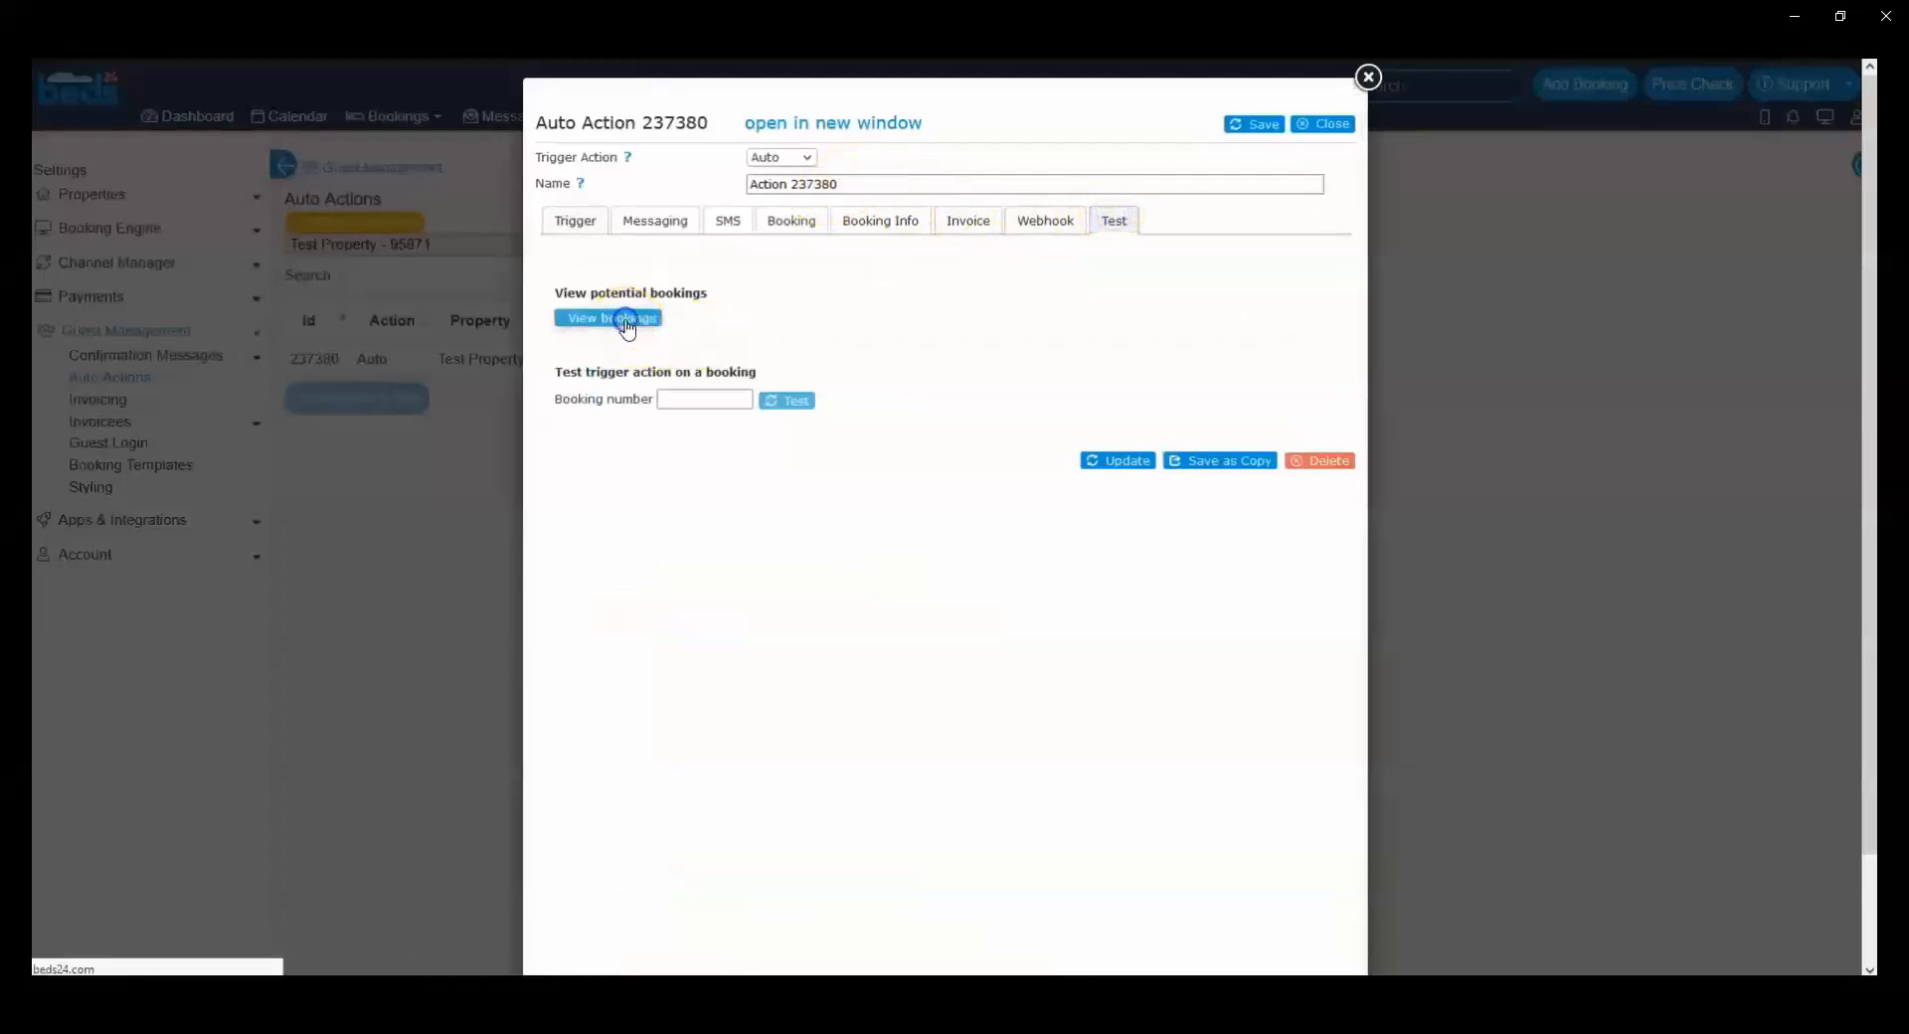
pyautogui.moveTo(980, 398); pyautogui.dragTo(552, 393)
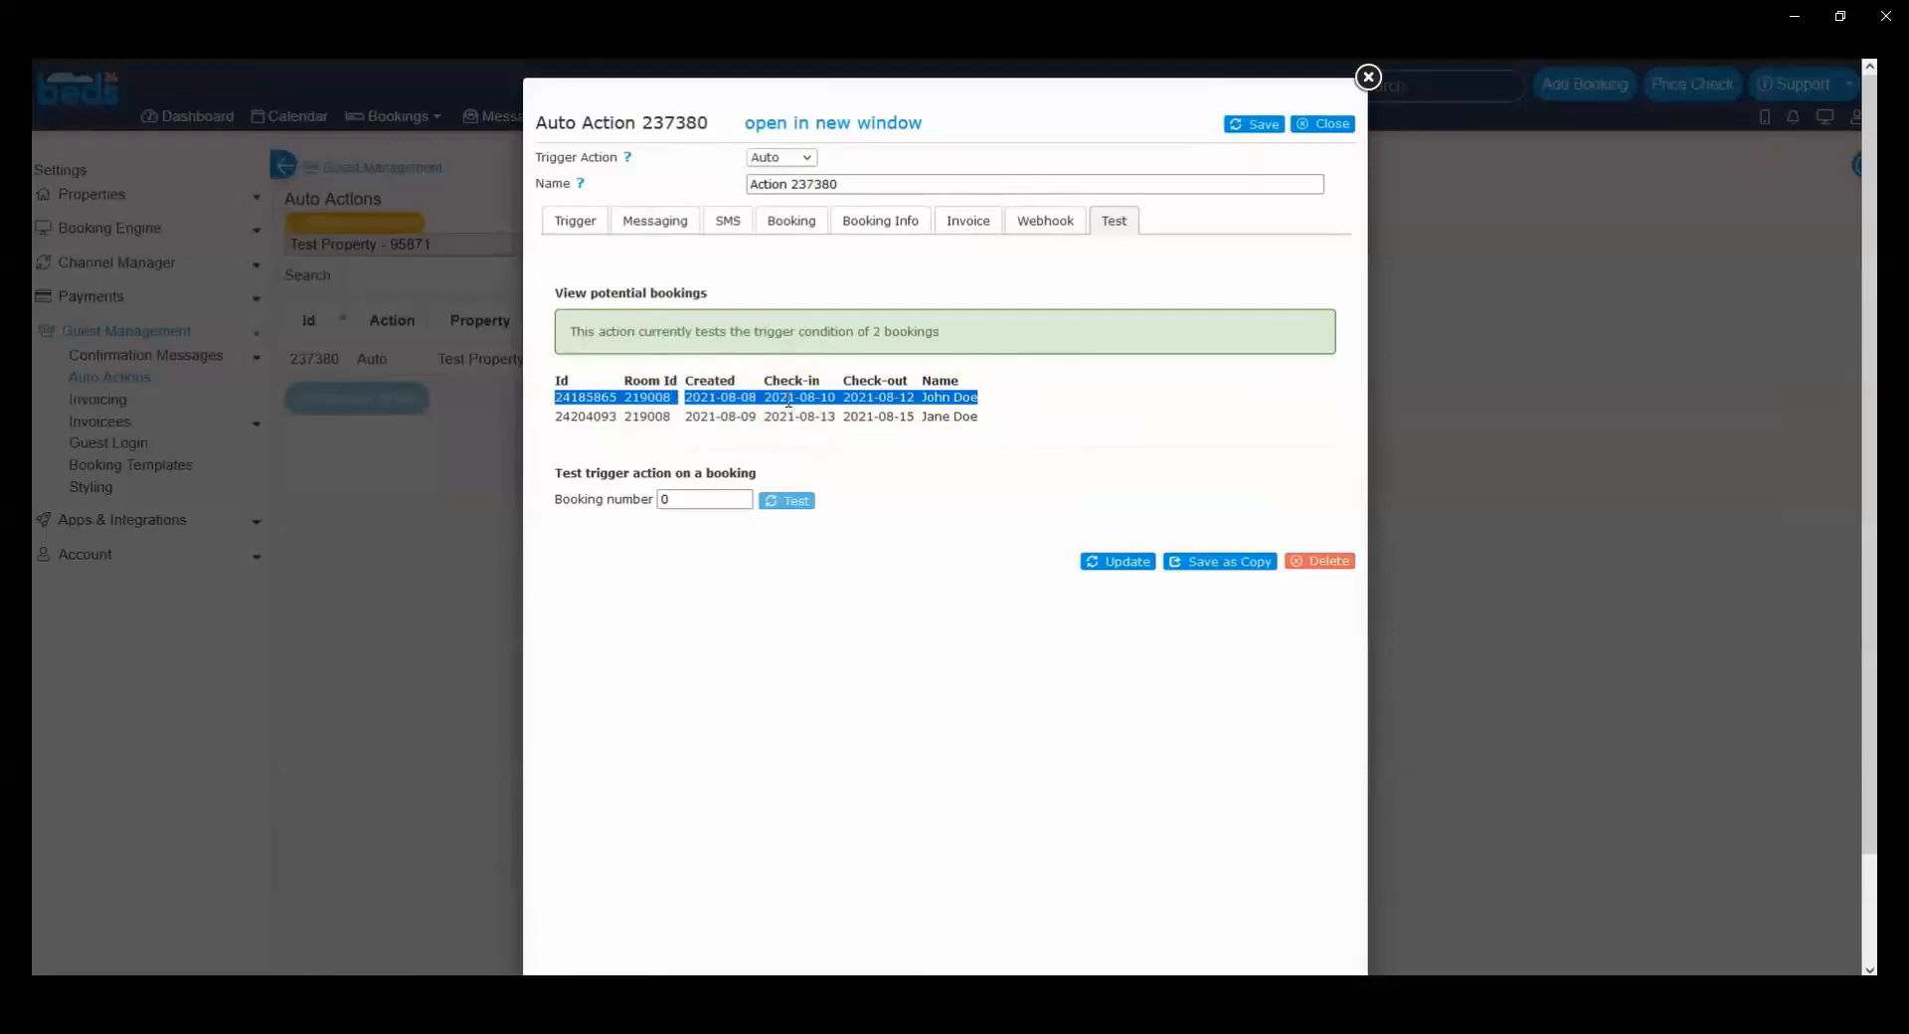
pyautogui.click(576, 221)
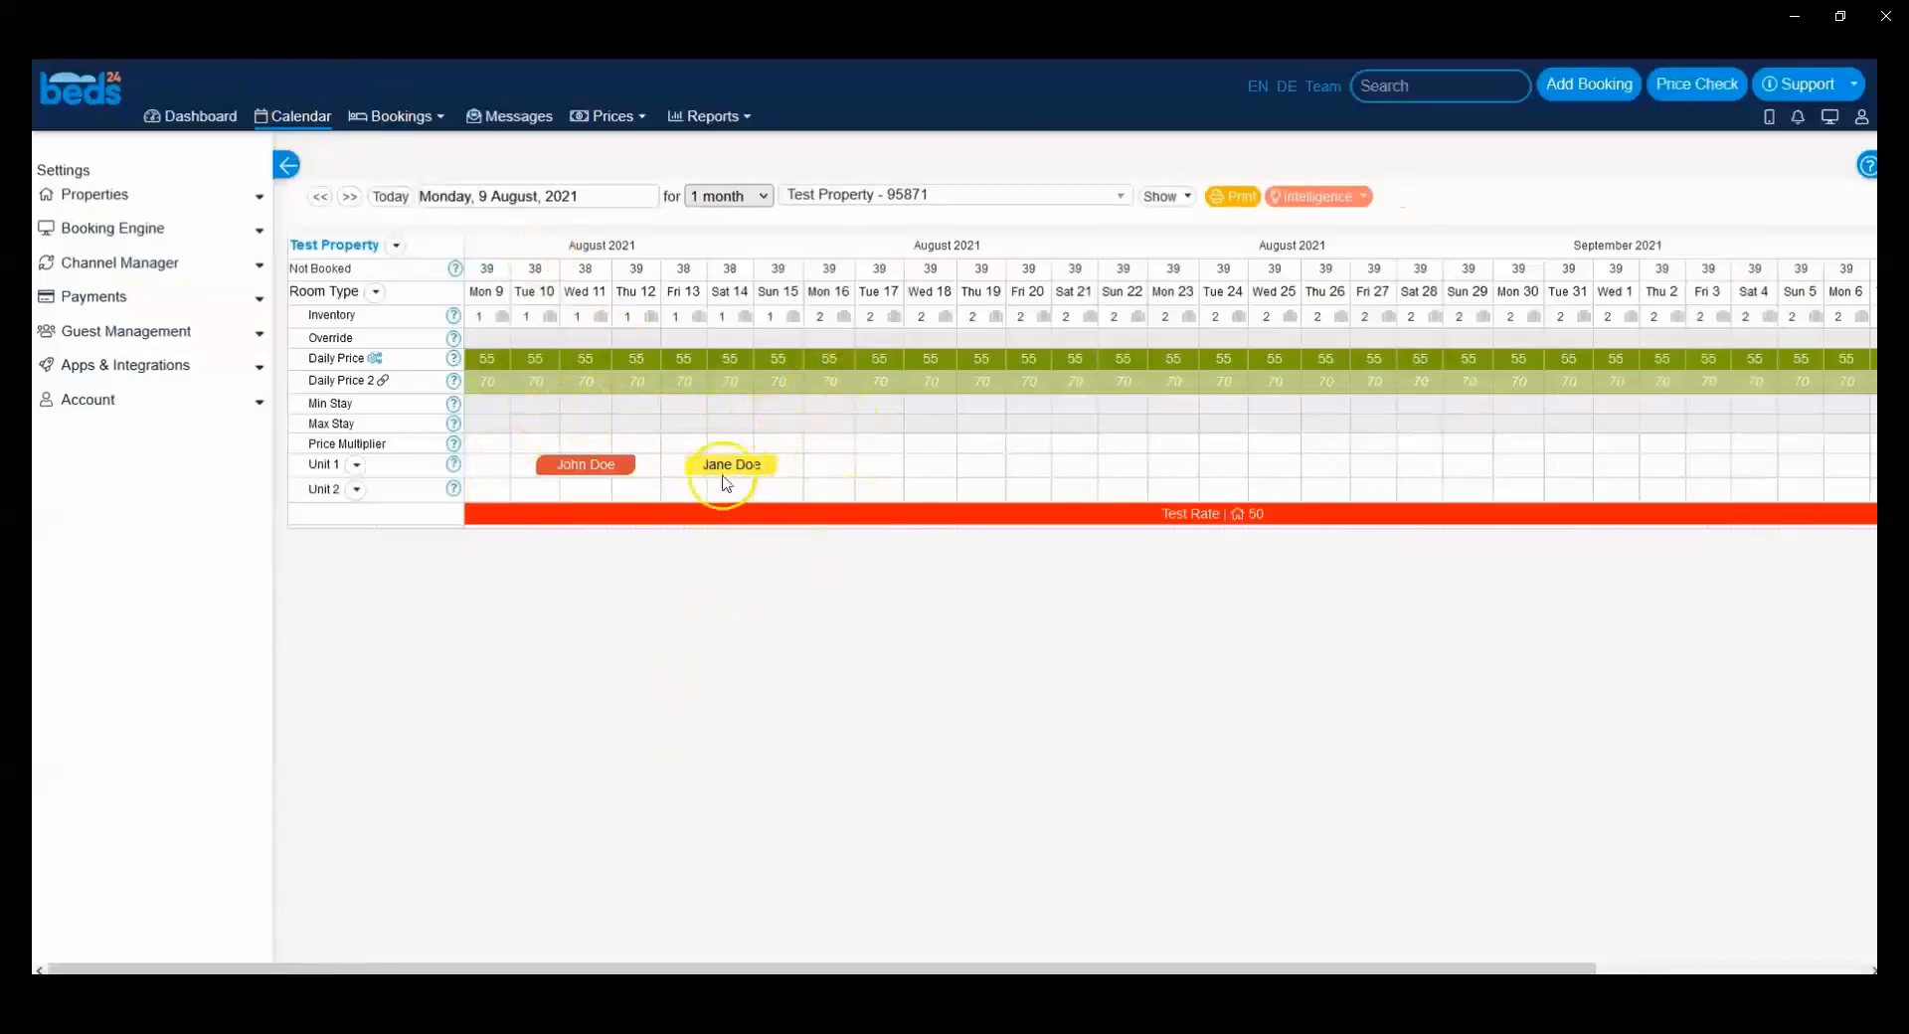
# Step: Open the 13 August booking, check its auto action's status and the flag colour in its details, and close it
pyautogui.moveTo(614, 473)
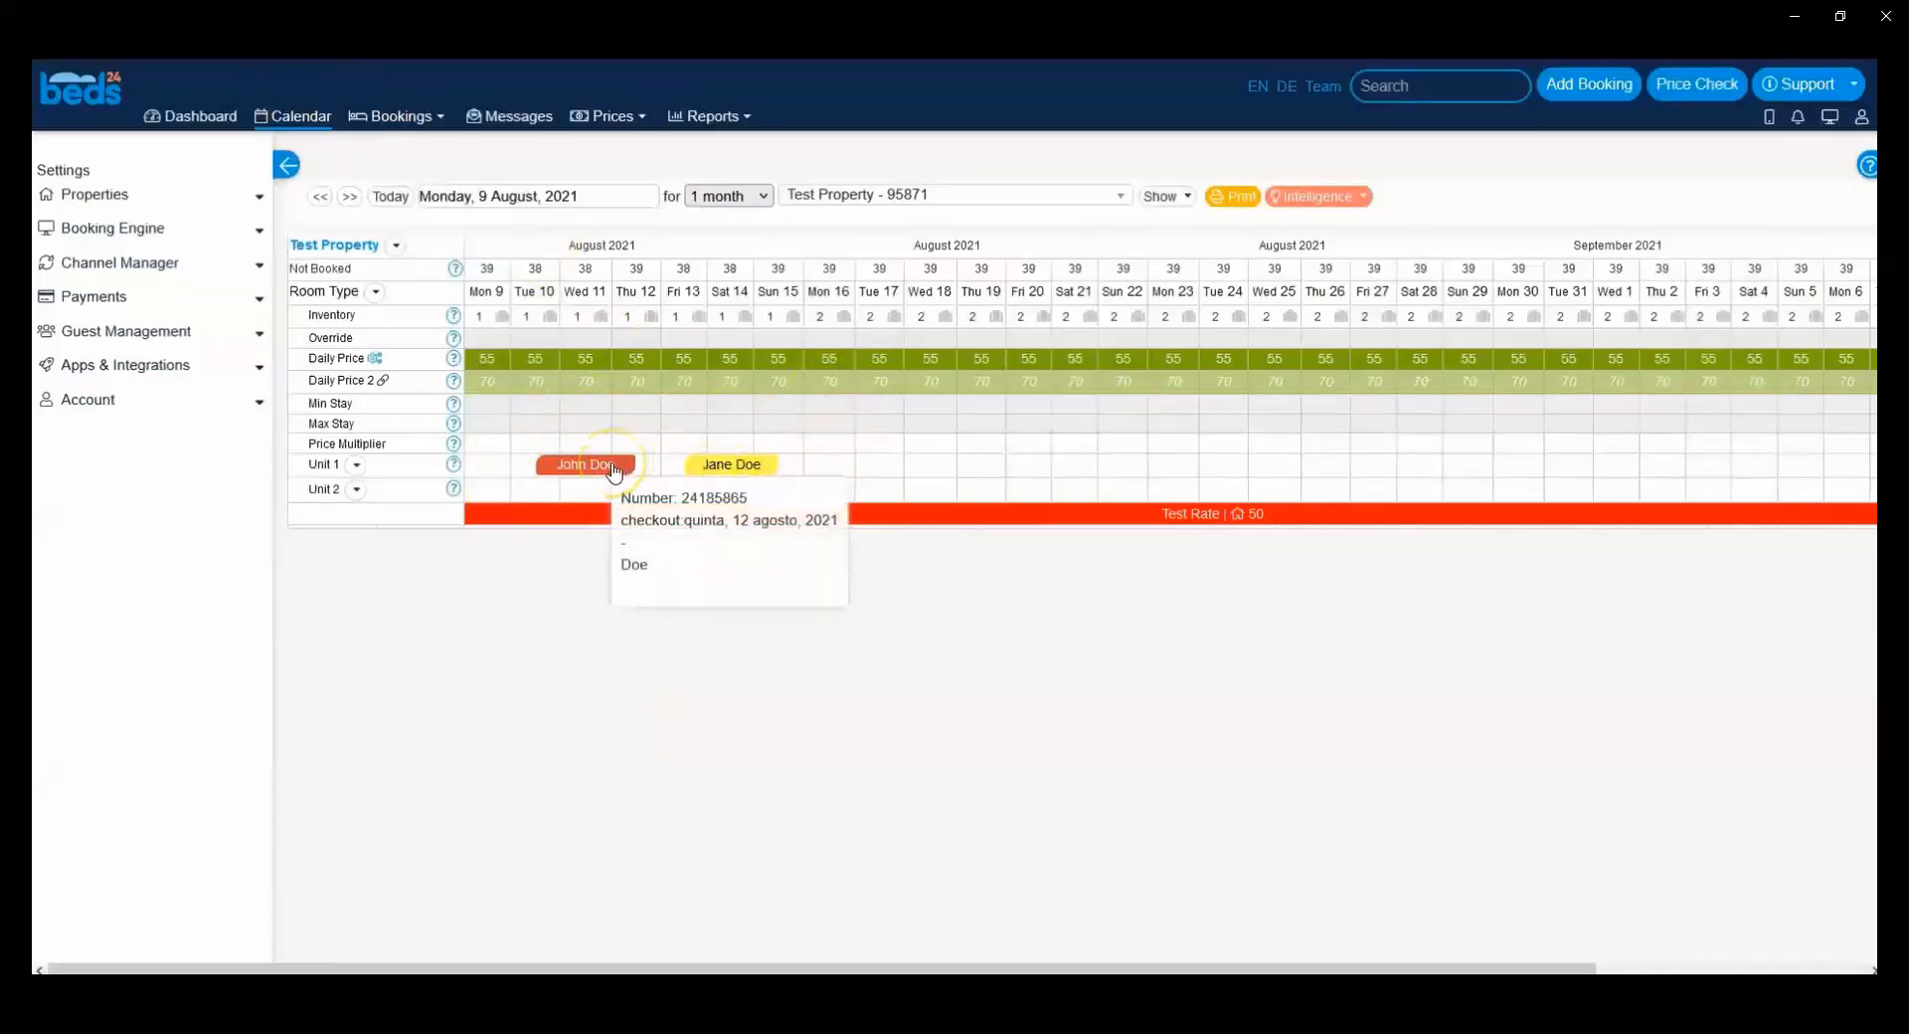
pyautogui.click(725, 465)
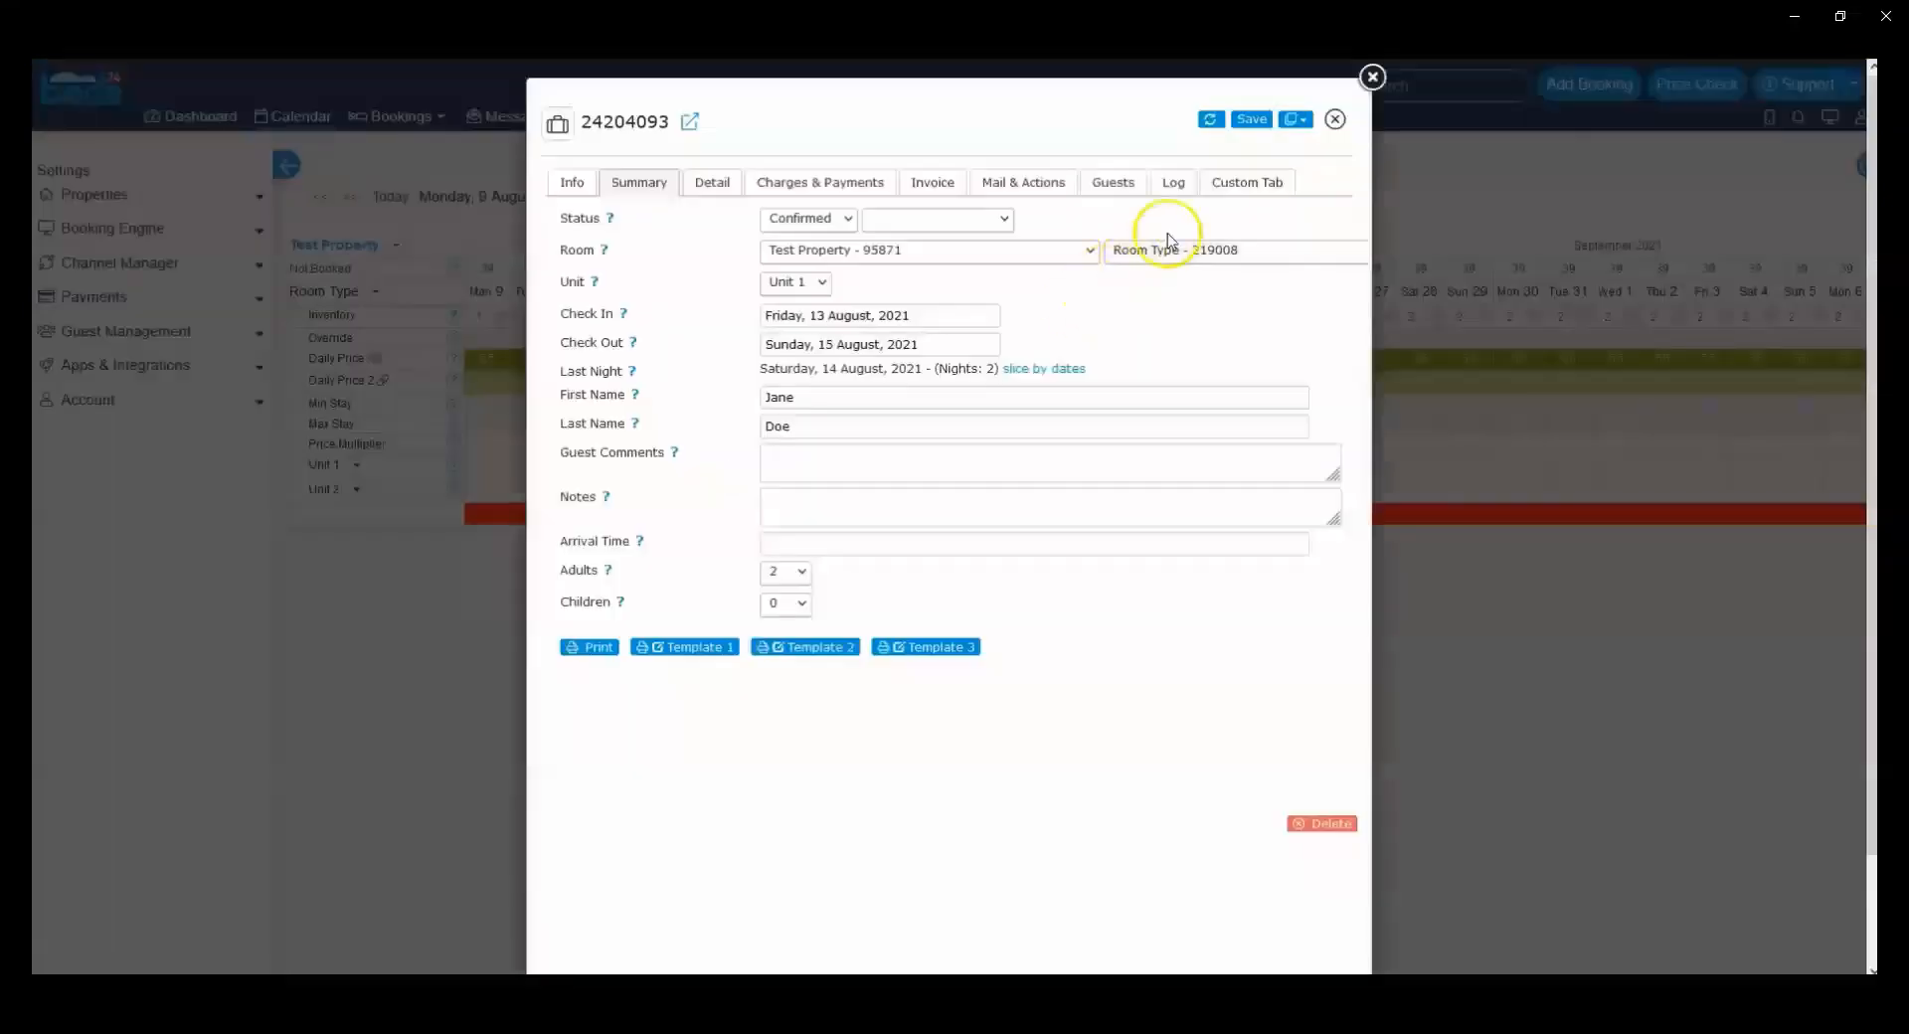
pyautogui.click(1038, 179)
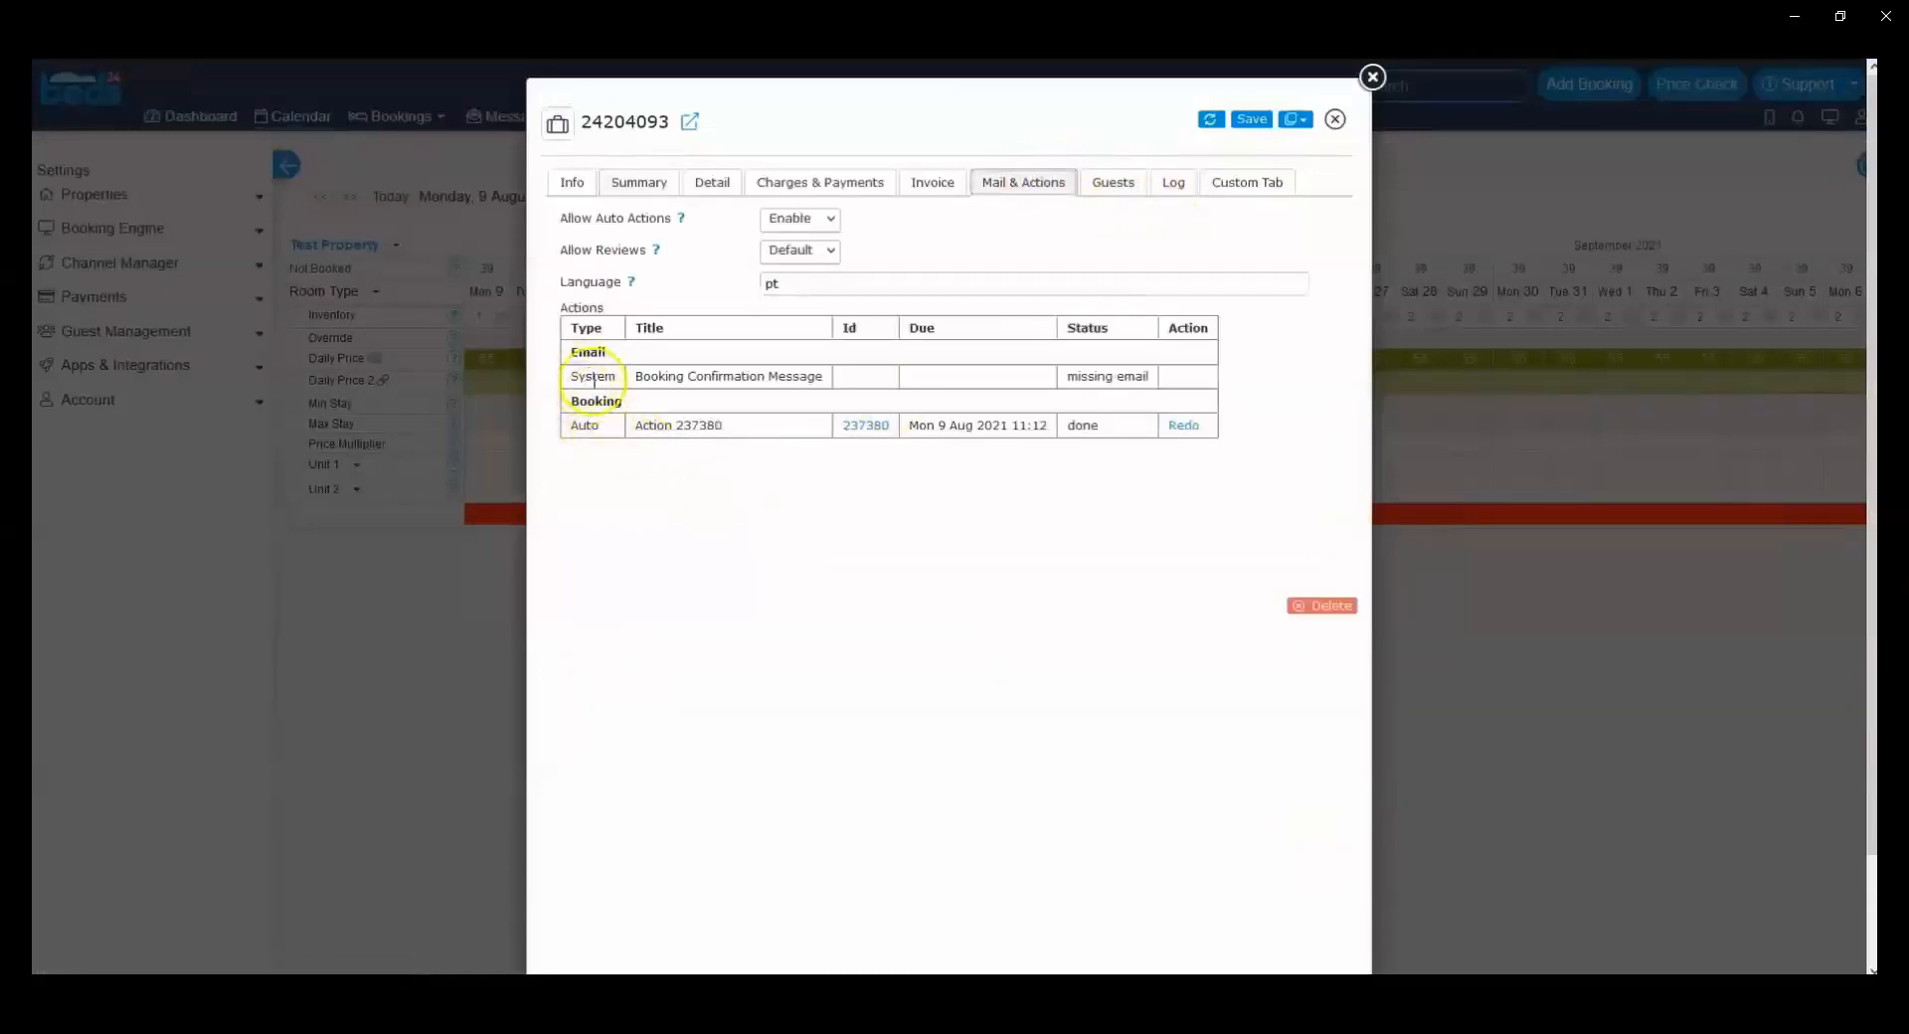
pyautogui.moveTo(569, 402); pyautogui.dragTo(624, 403)
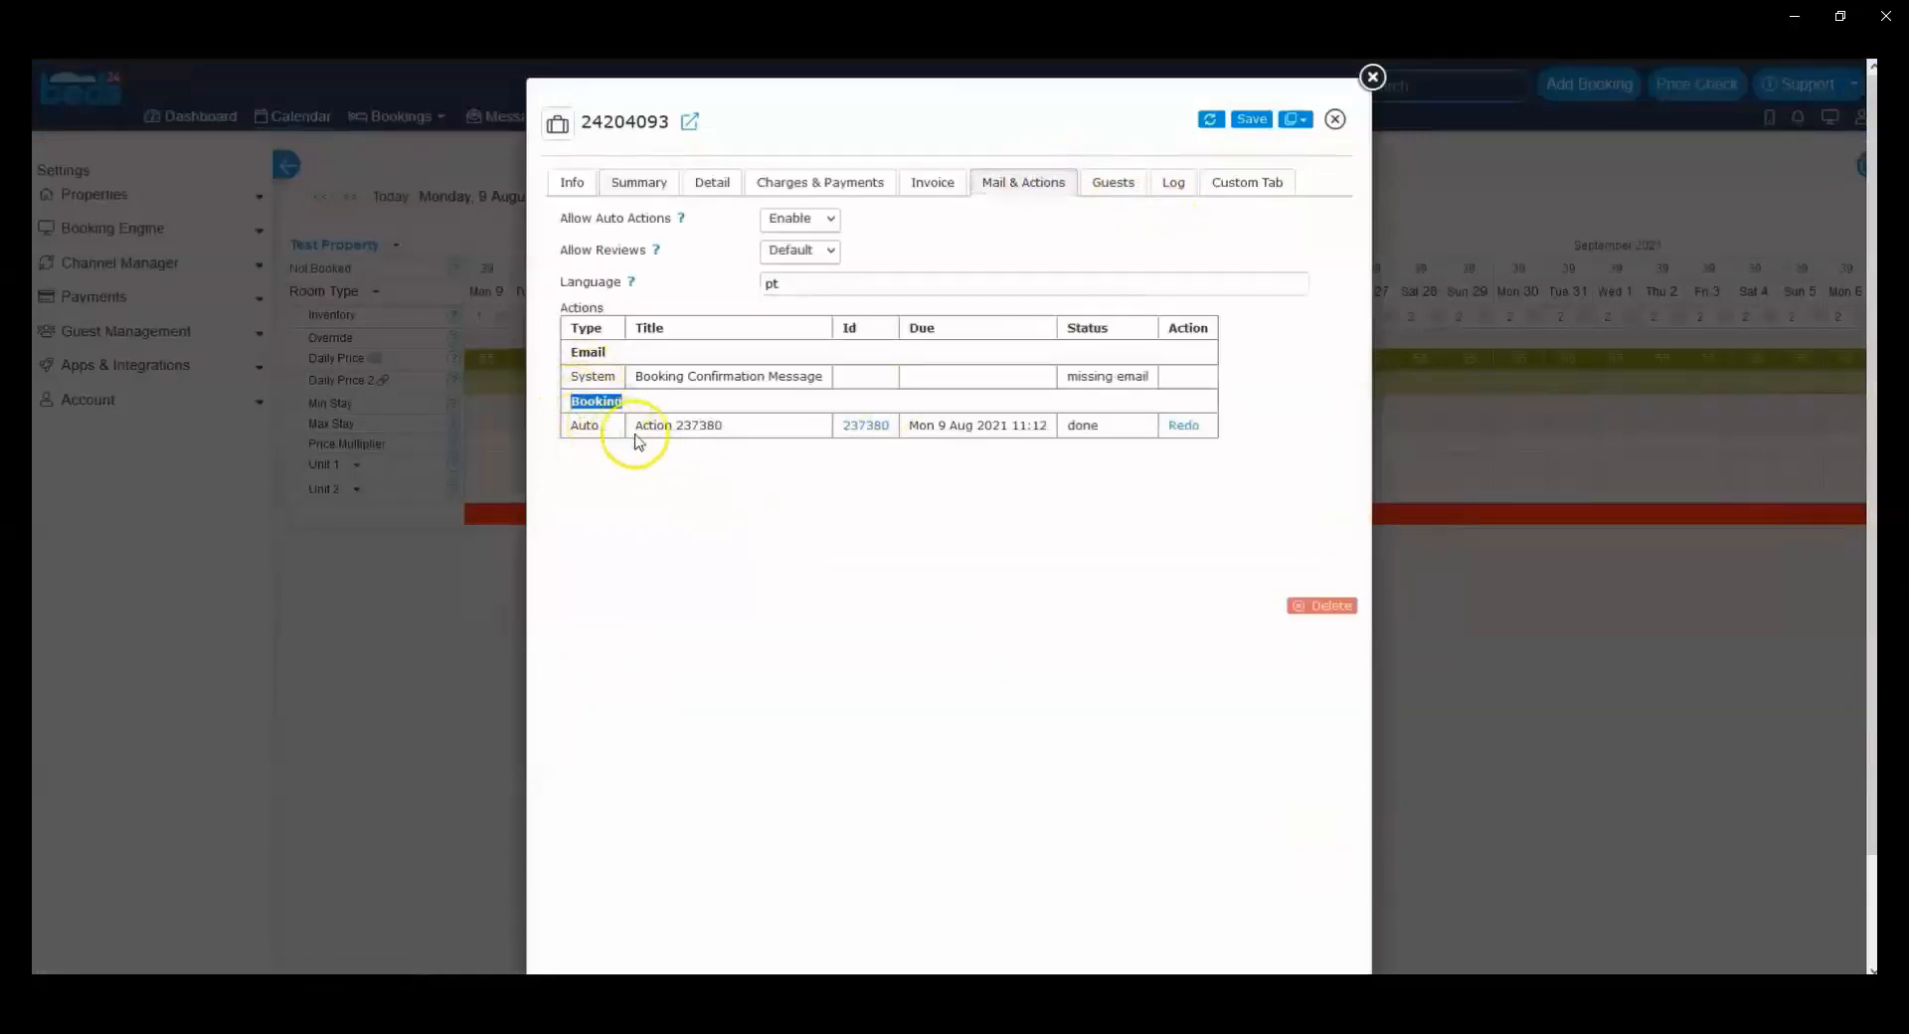
pyautogui.doubleClick(699, 426)
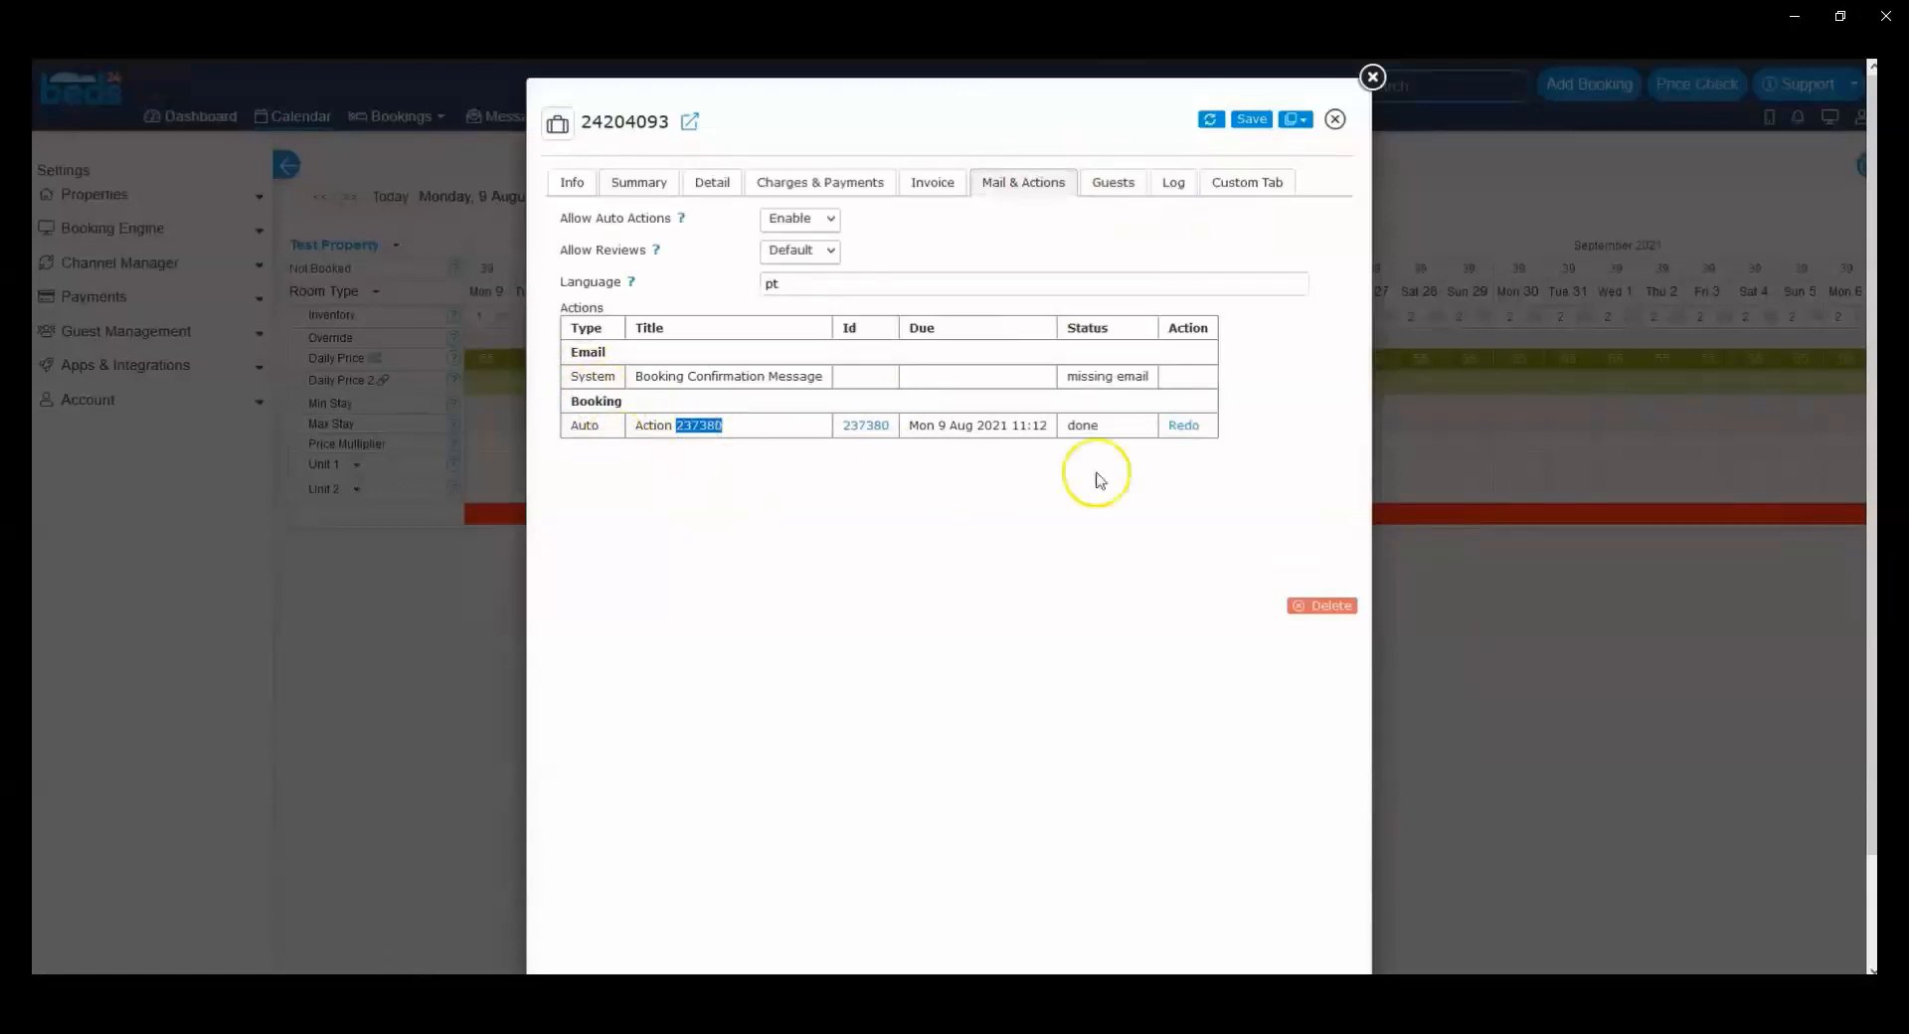
pyautogui.doubleClick(1082, 425)
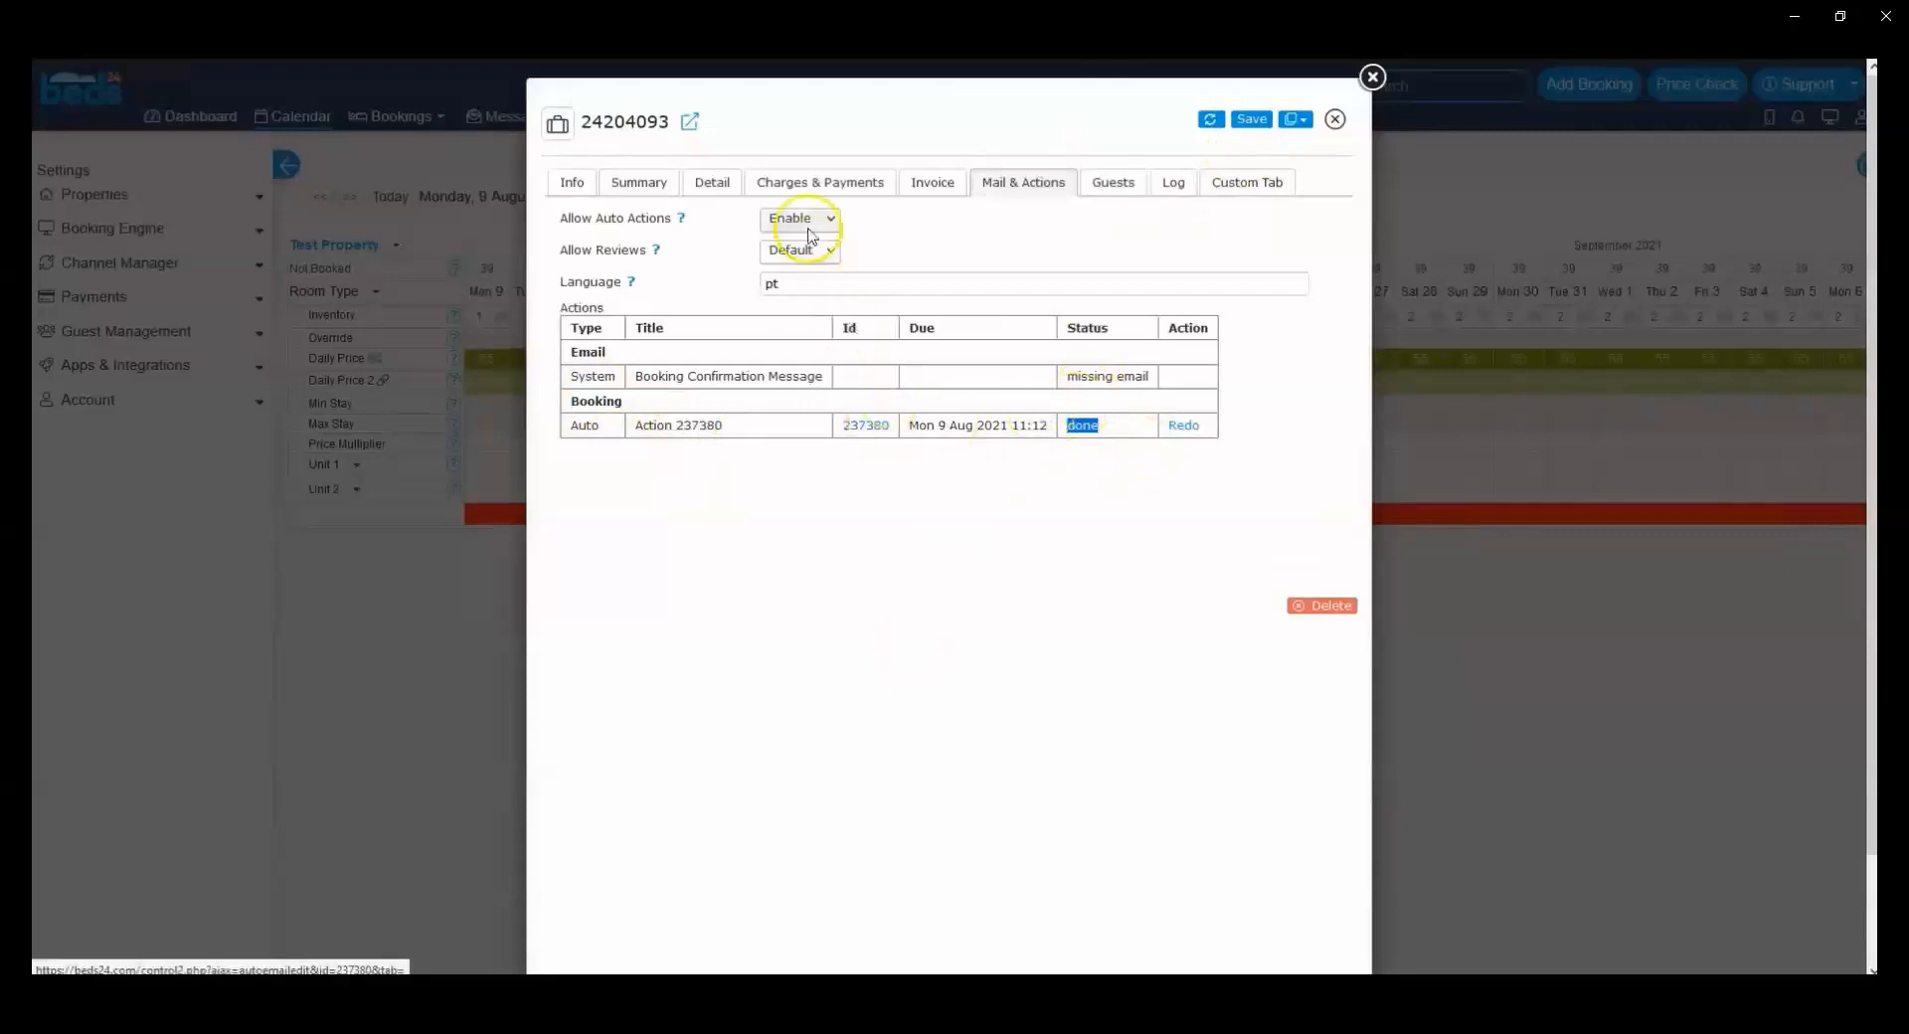
pyautogui.click(706, 186)
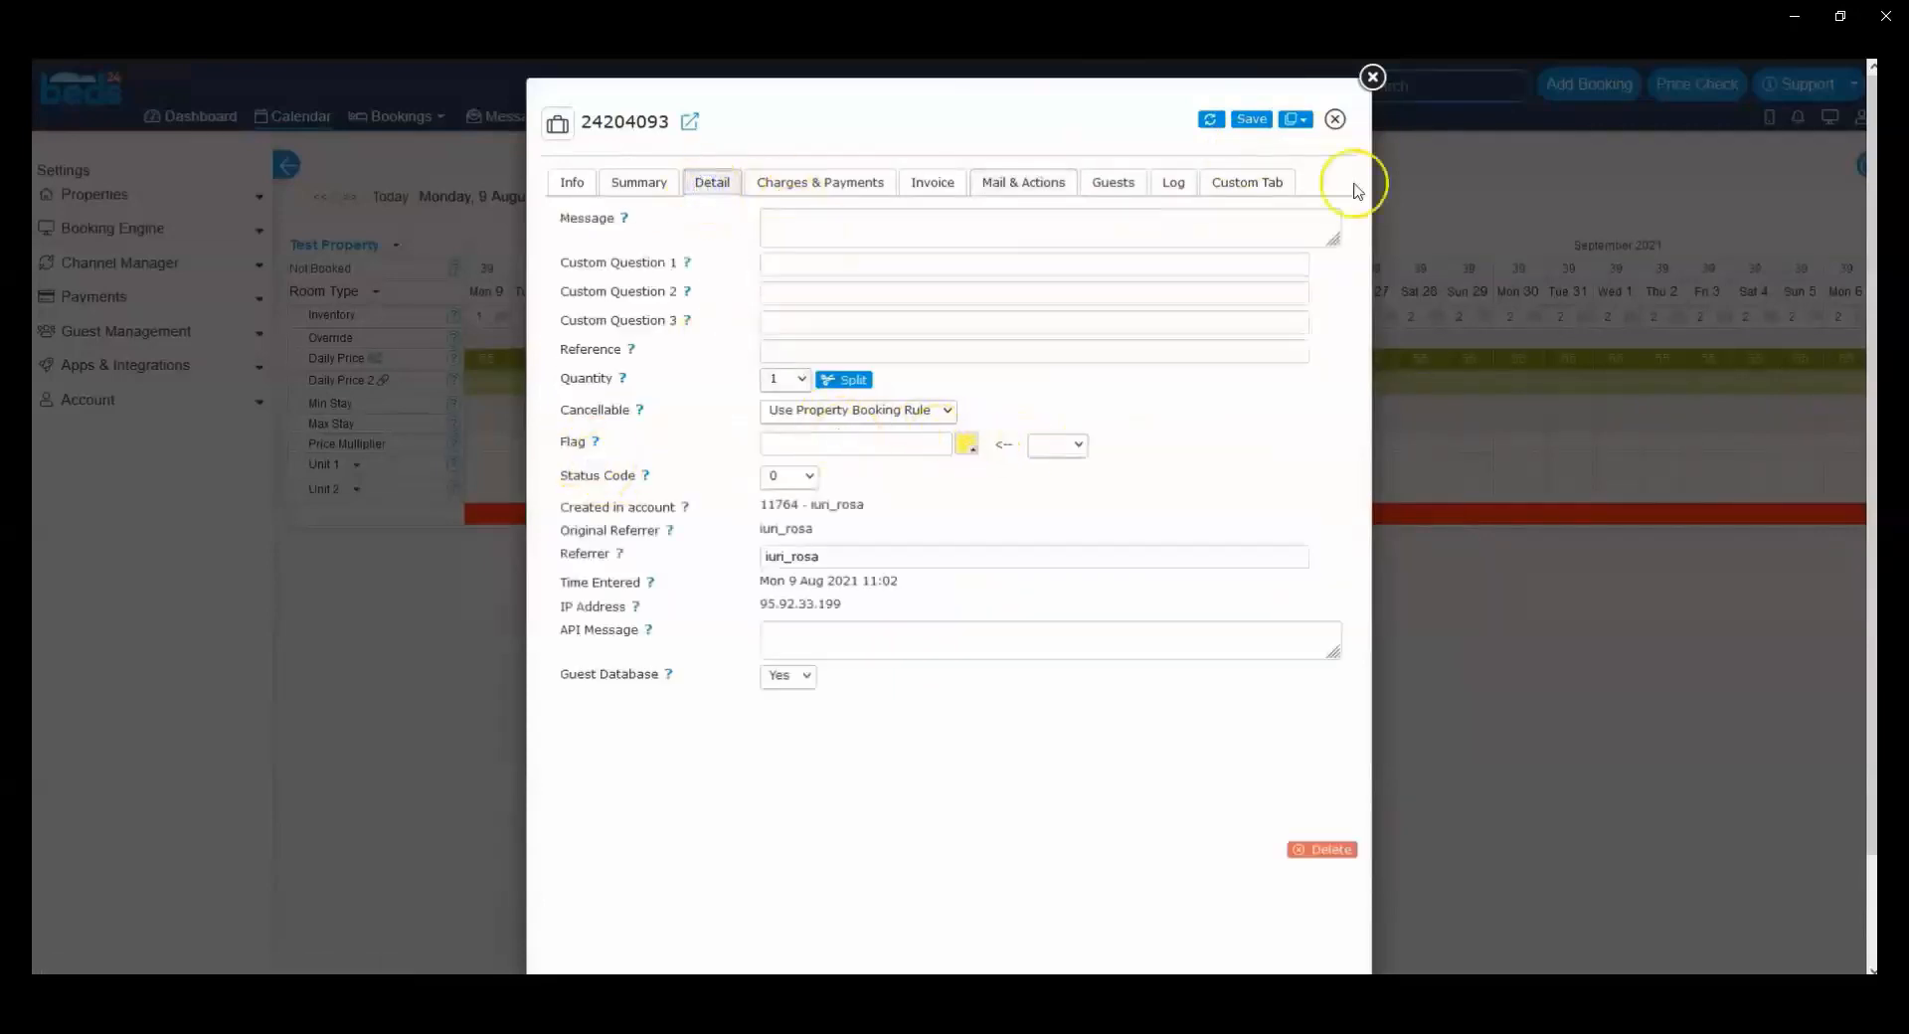
pyautogui.click(1372, 76)
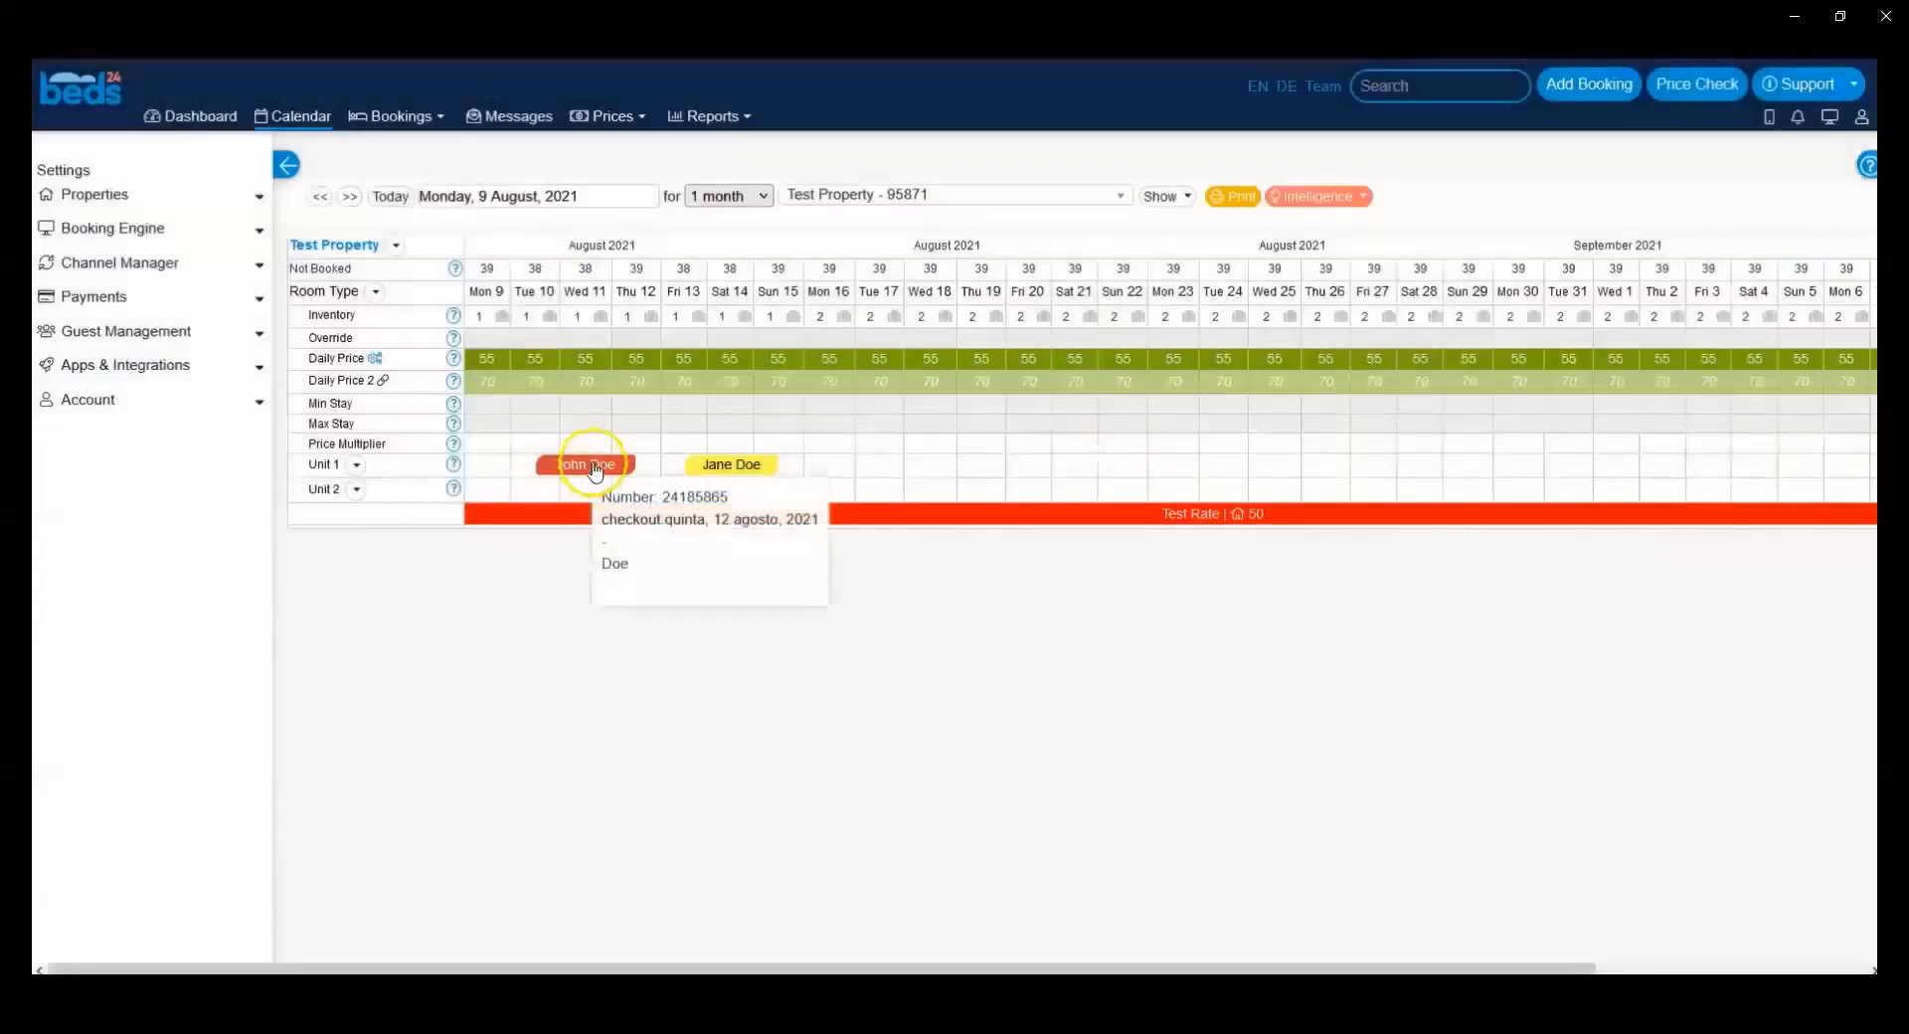
# Step: Open the 10 August booking, check its auto action's status and save the booking
pyautogui.click(594, 465)
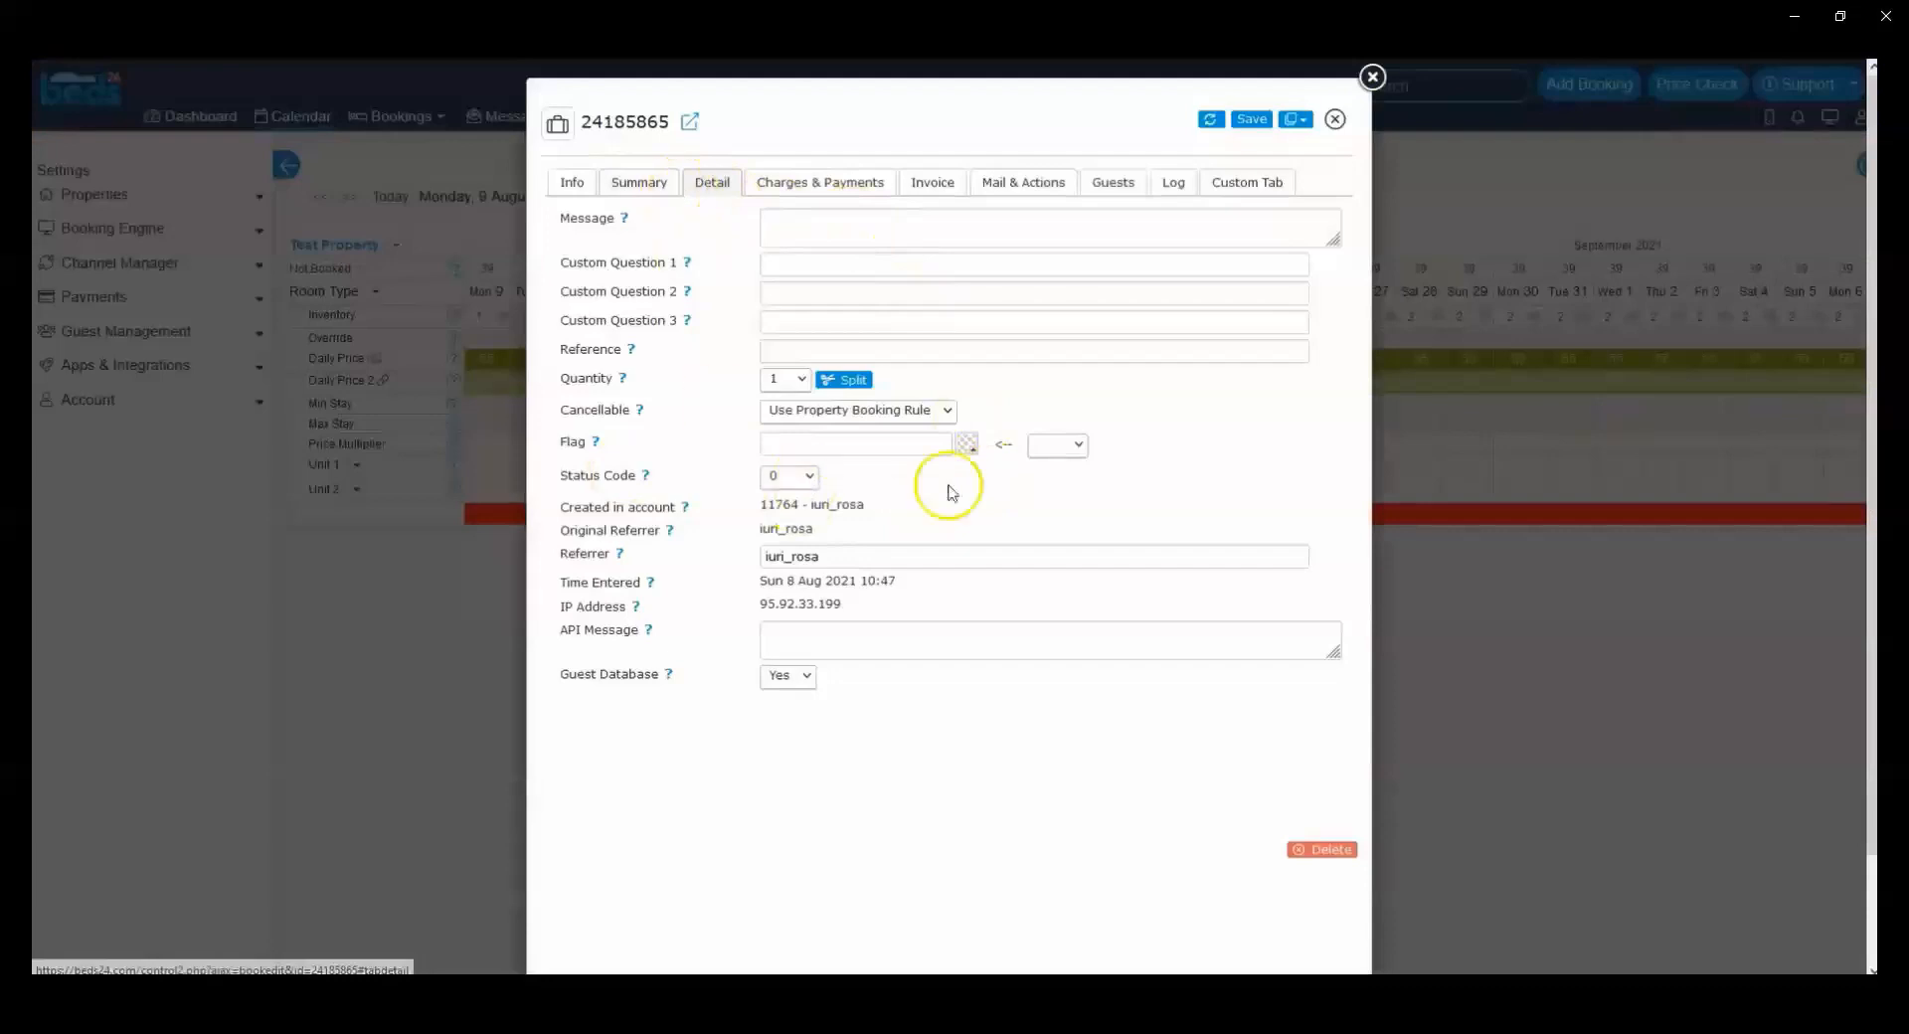
pyautogui.click(1047, 189)
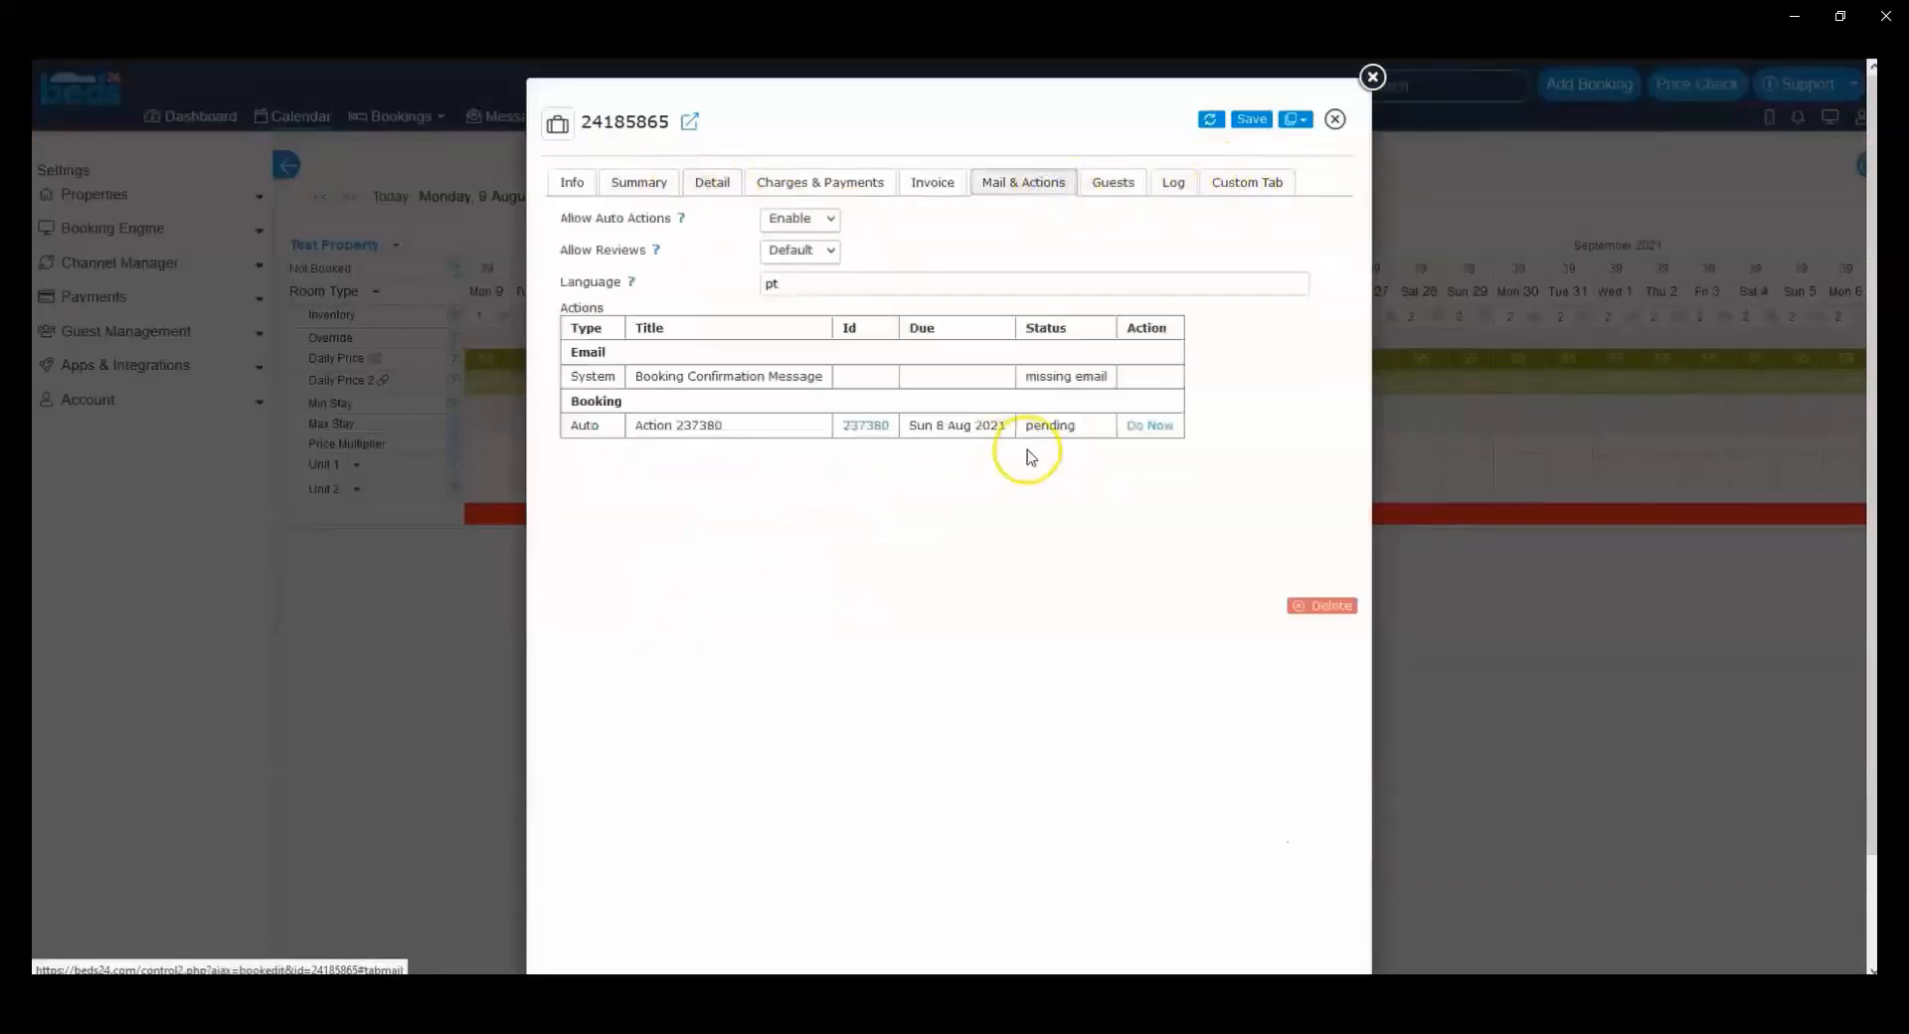
pyautogui.moveTo(1078, 429); pyautogui.dragTo(1027, 435)
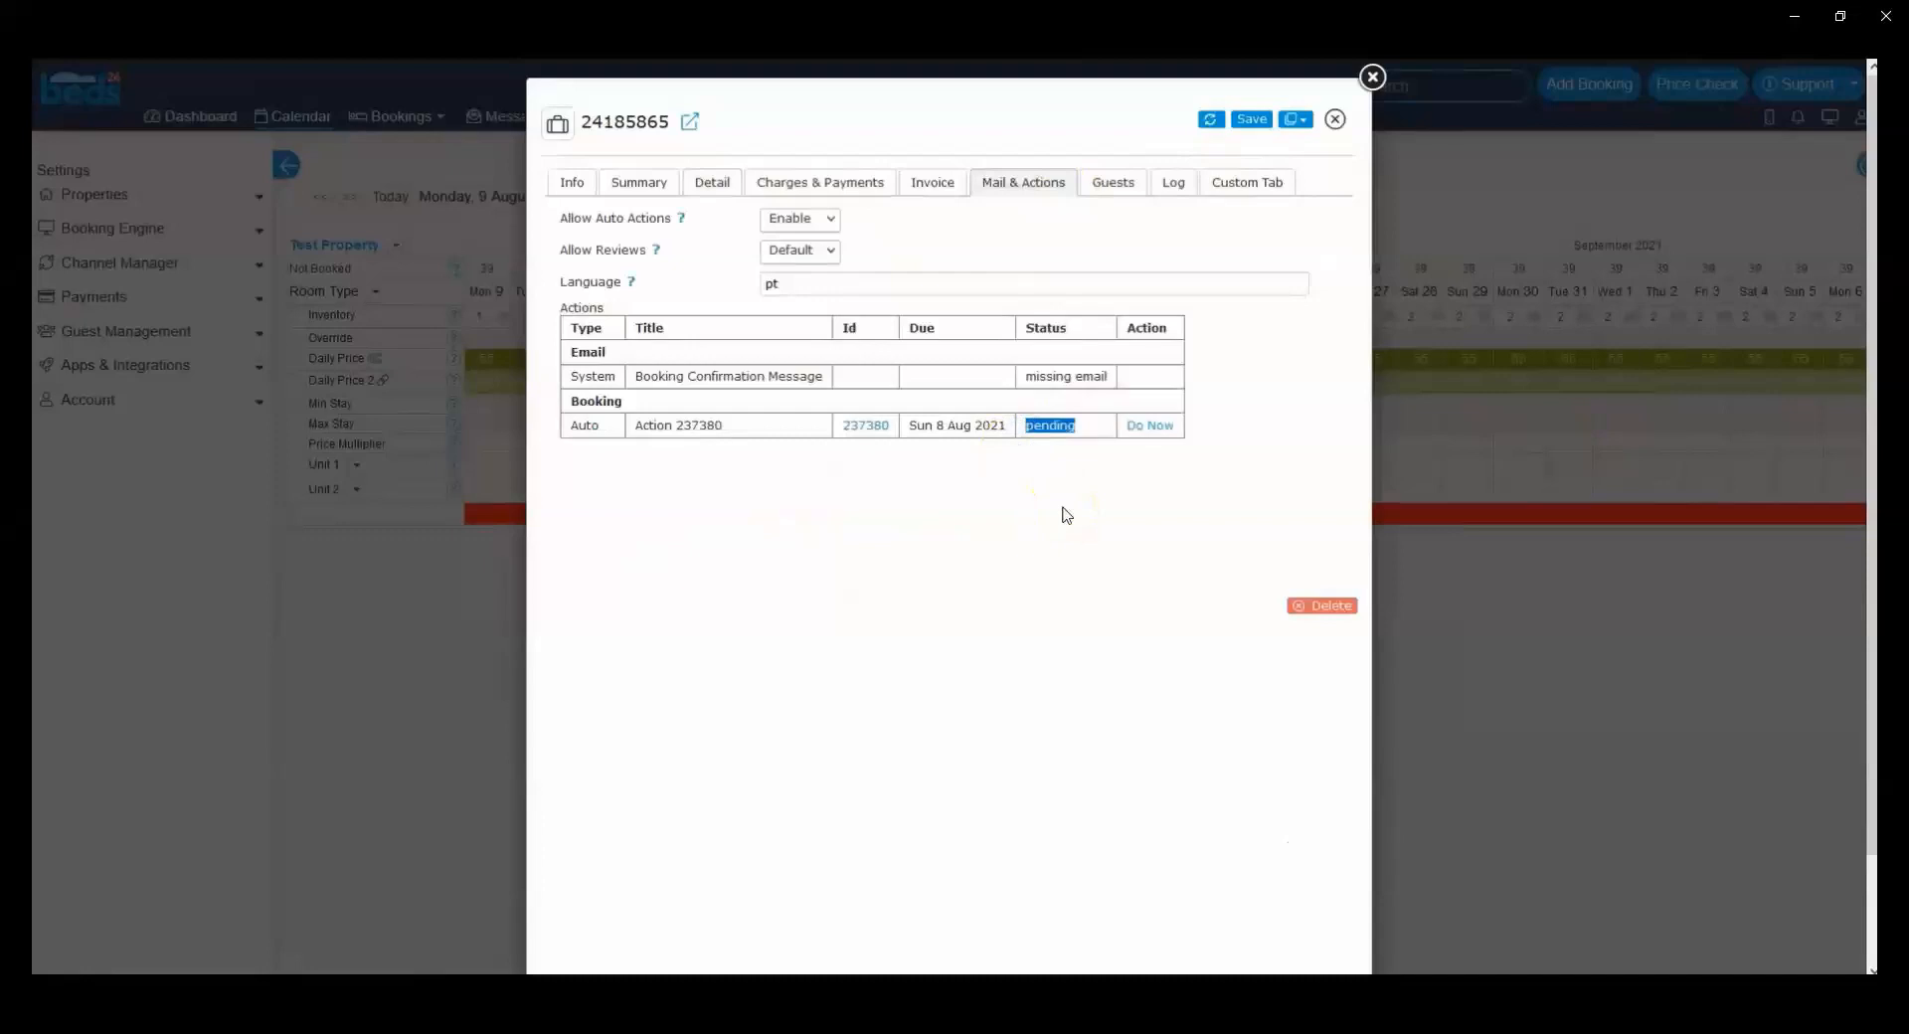
pyautogui.click(1248, 121)
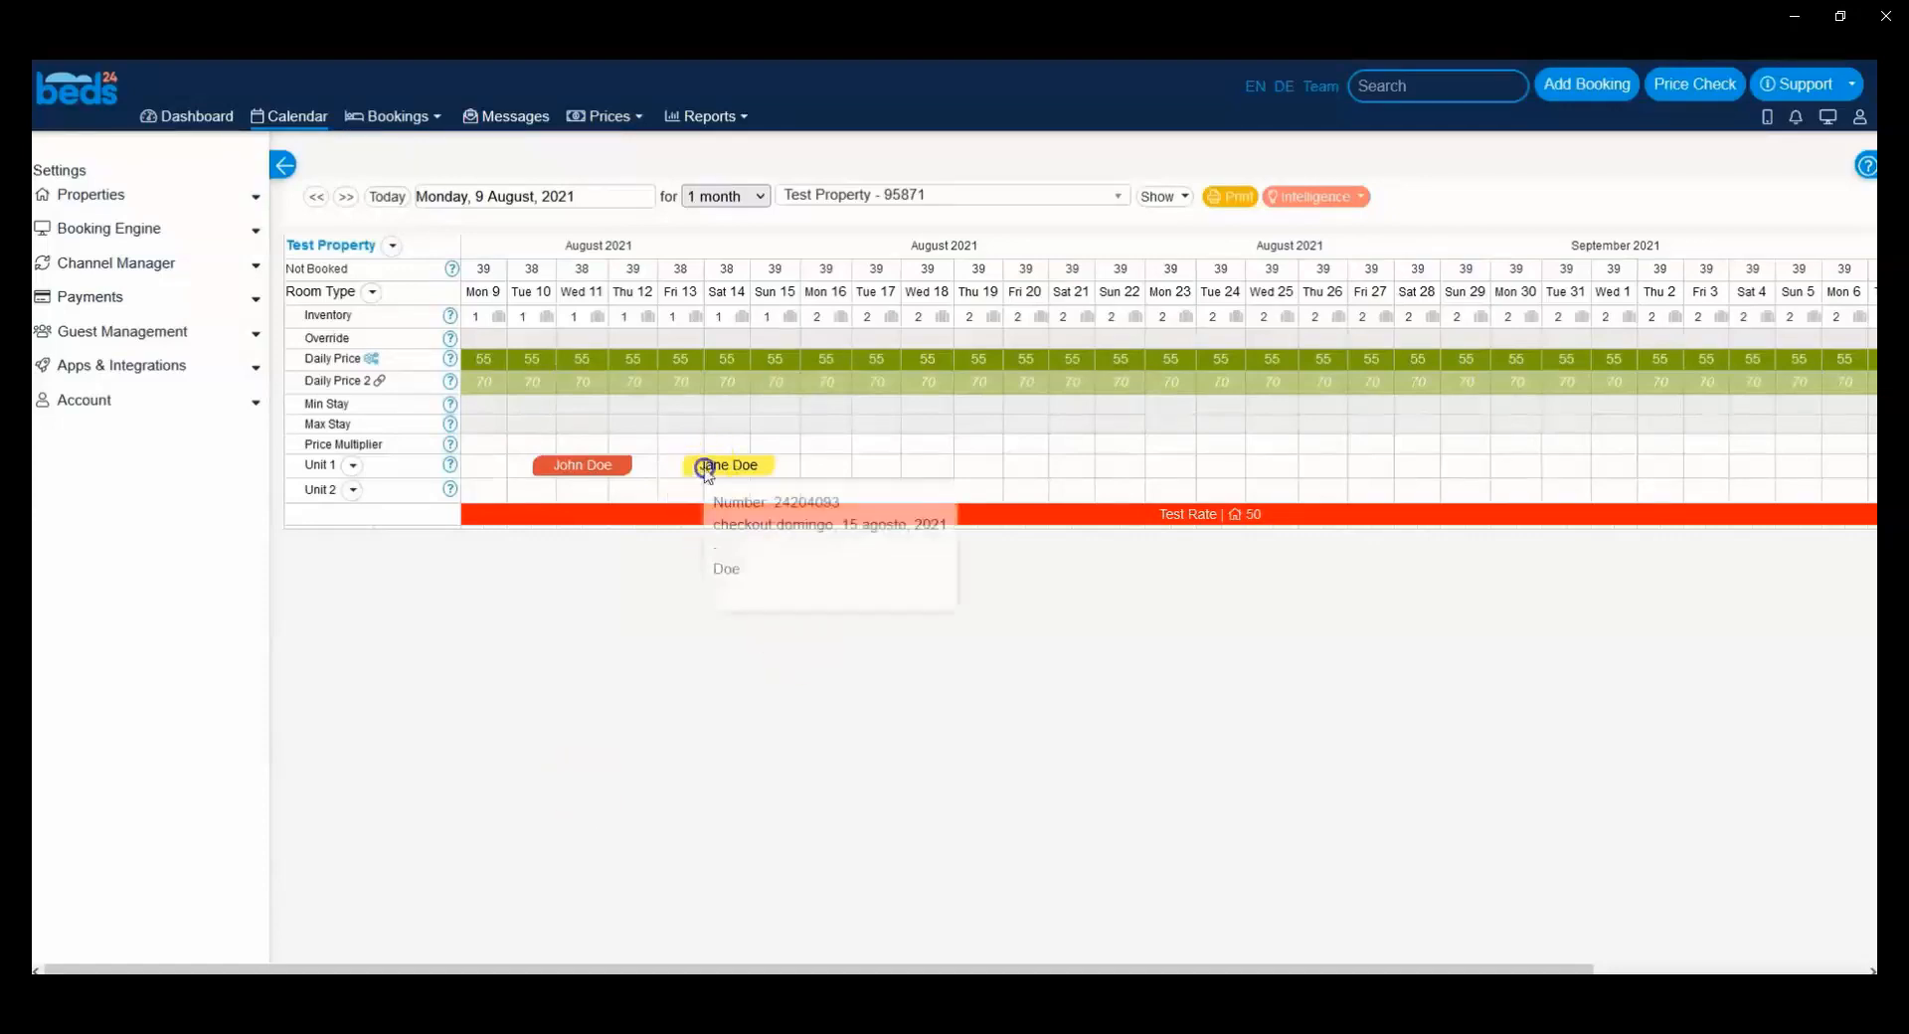
# Step: Open the 13 August booking, examine the Rate Description in its charges and payments, and close the booking
pyautogui.click(704, 465)
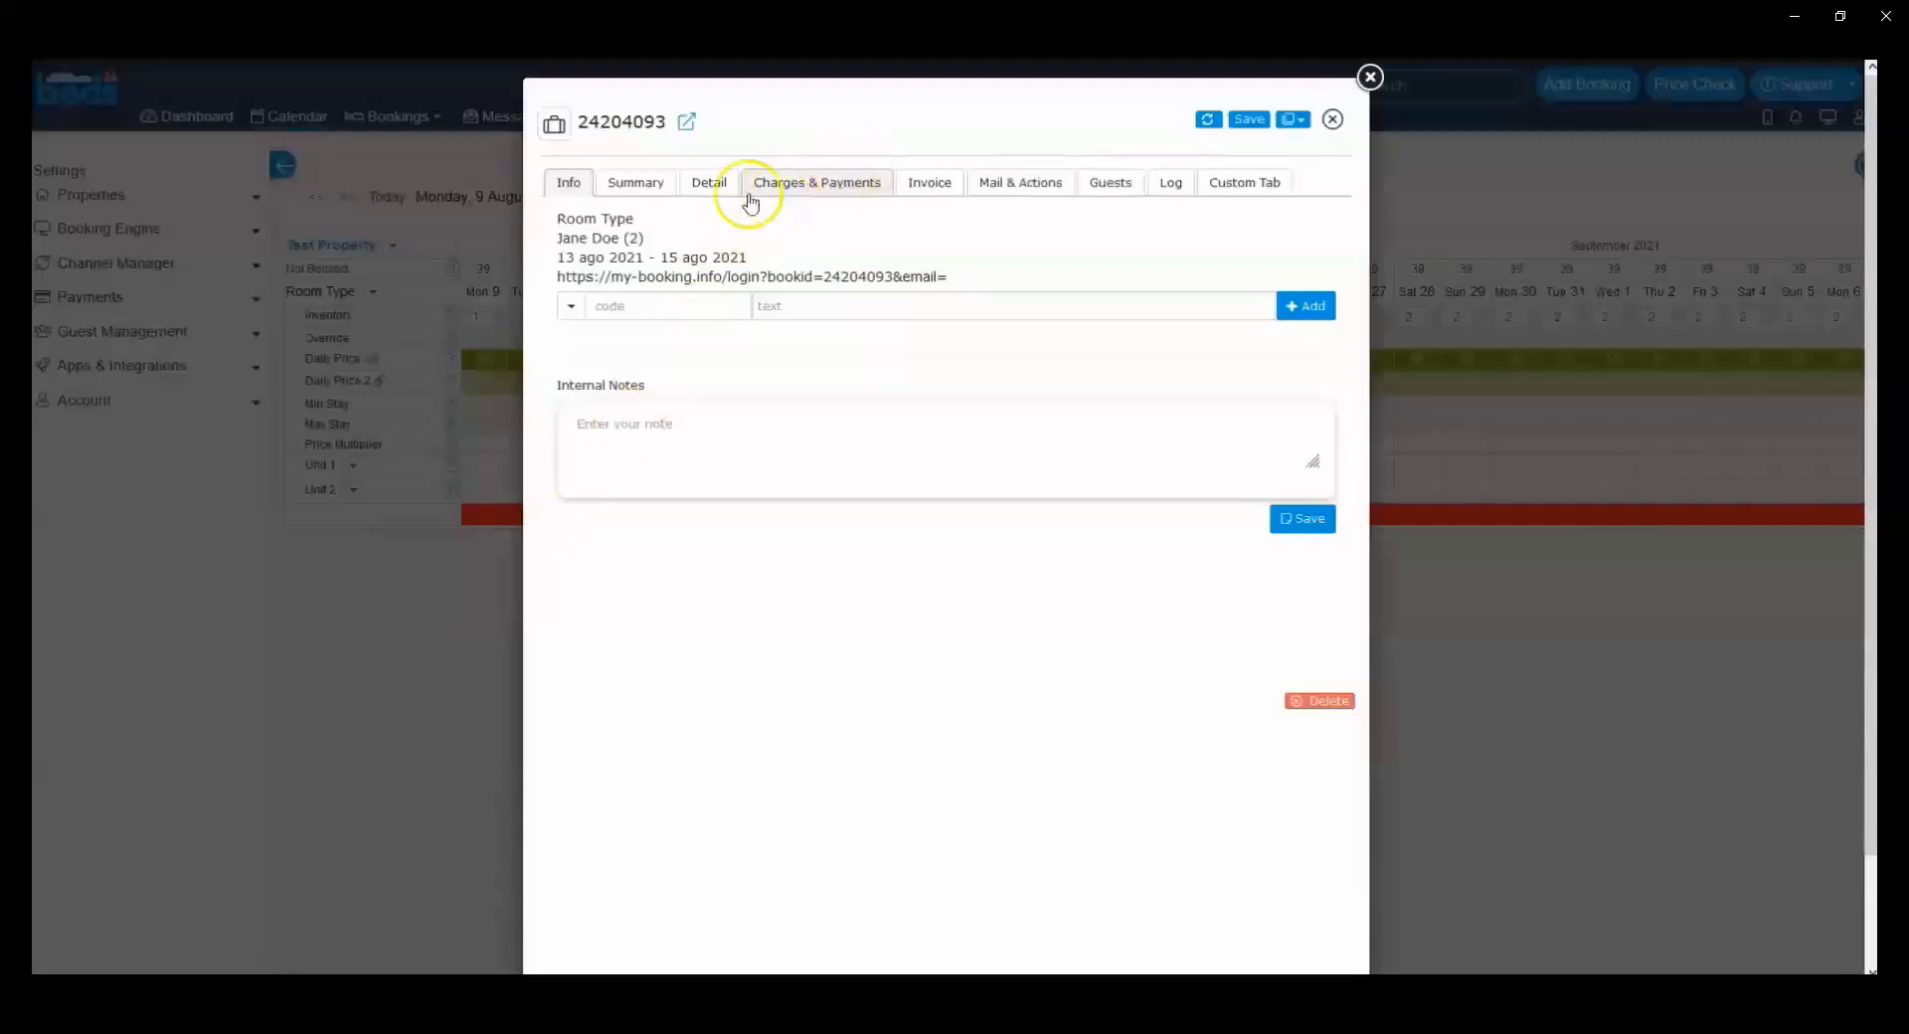
pyautogui.click(870, 184)
pyautogui.click(723, 179)
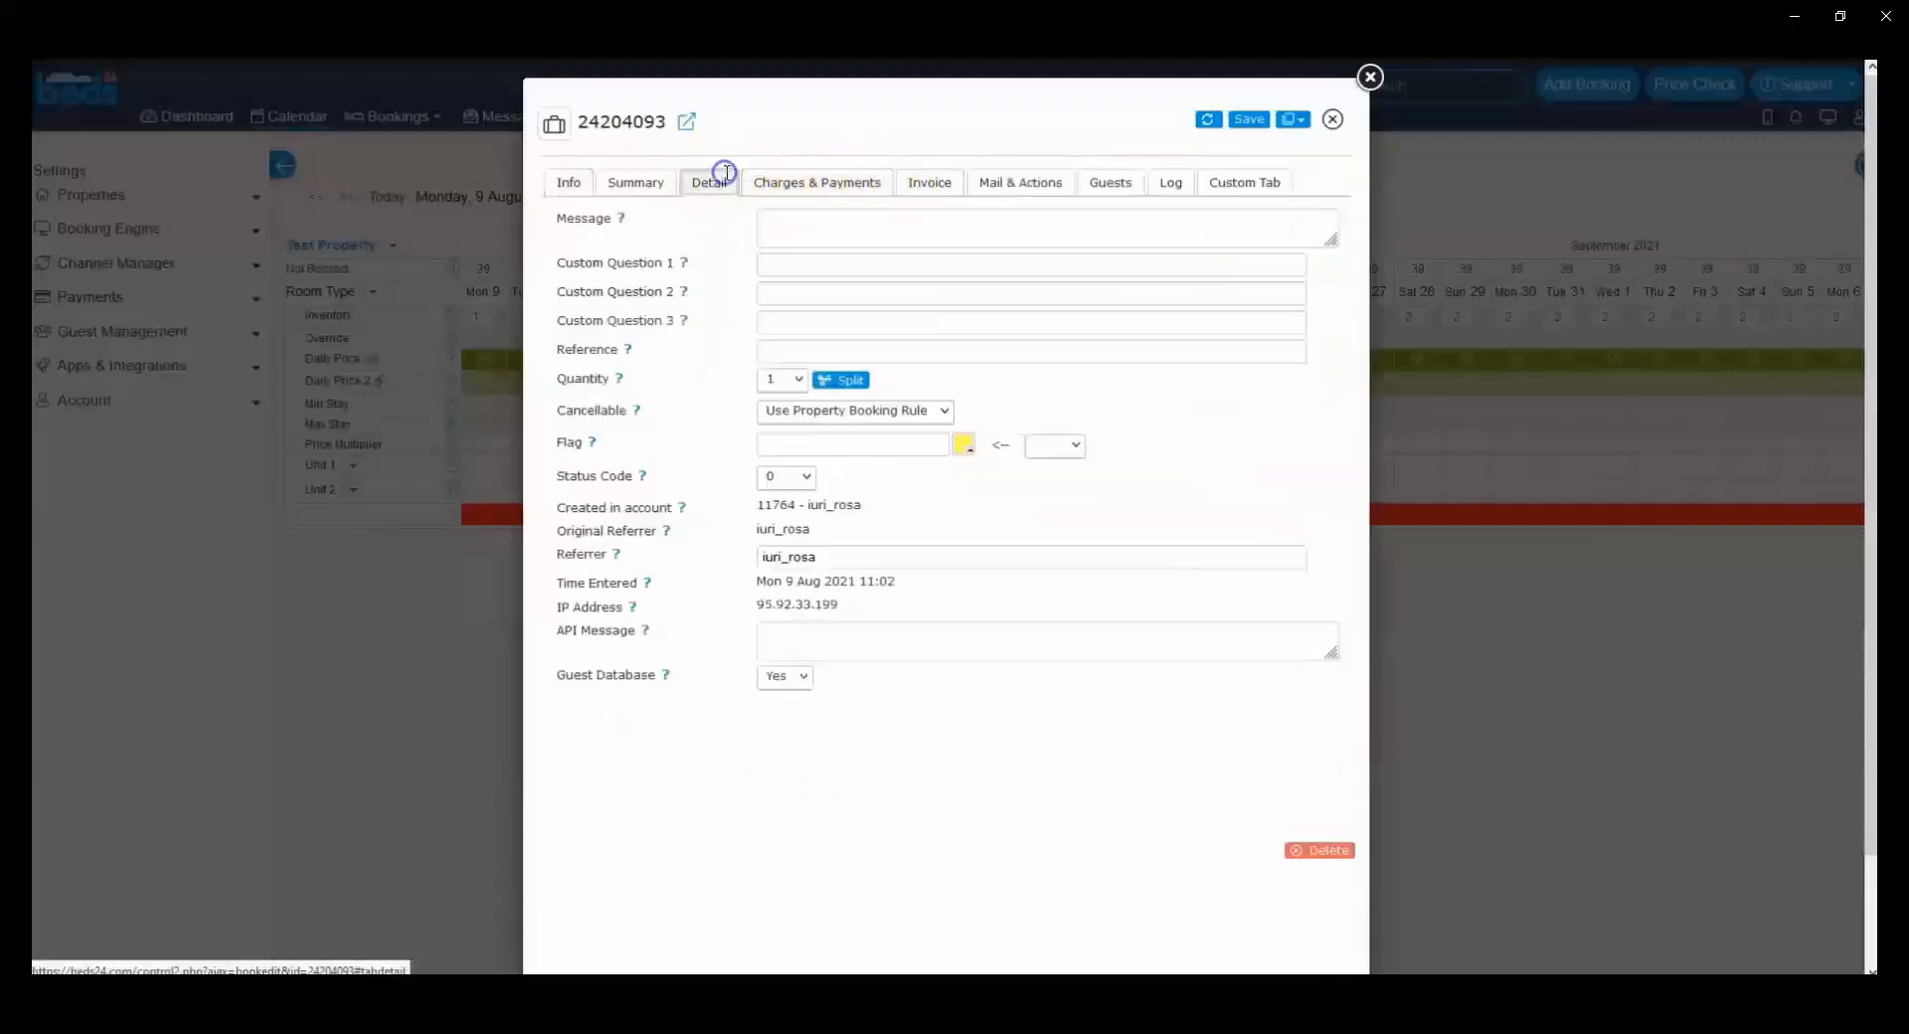
pyautogui.click(796, 631)
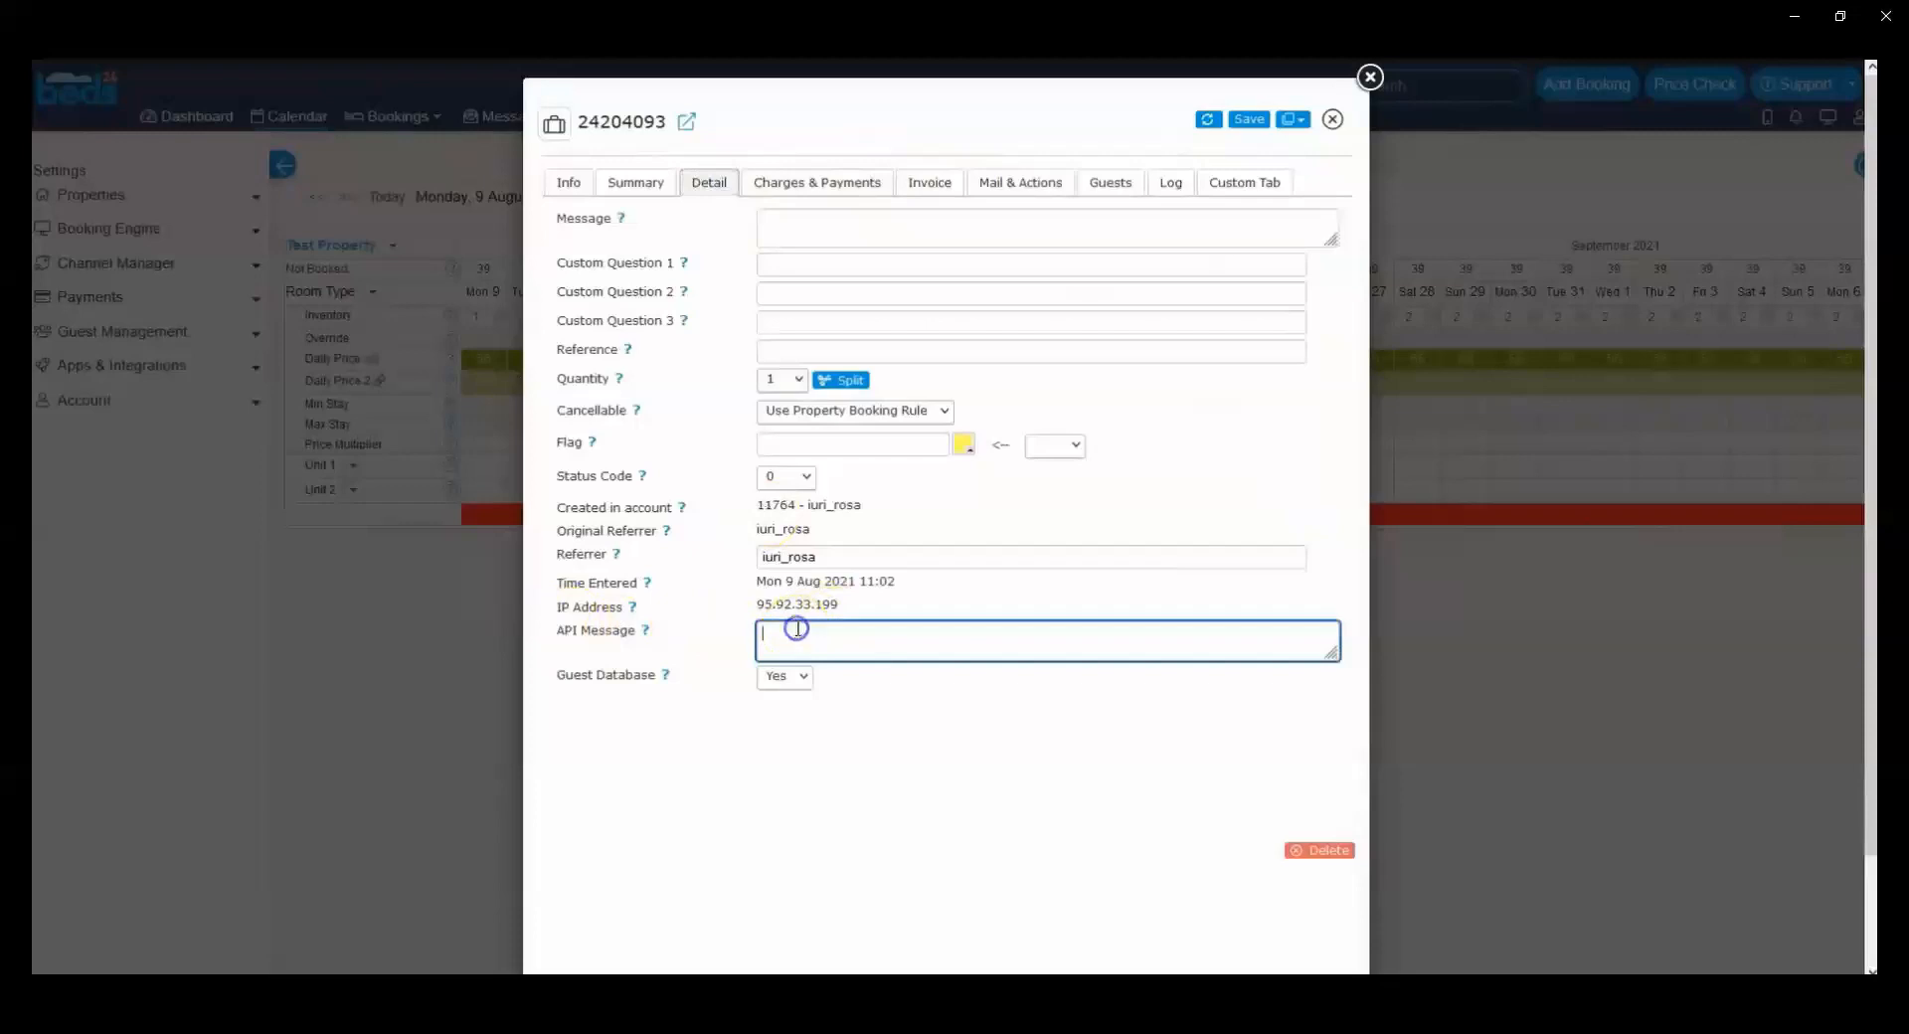
pyautogui.click(809, 184)
pyautogui.scroll(-2, 528, 570)
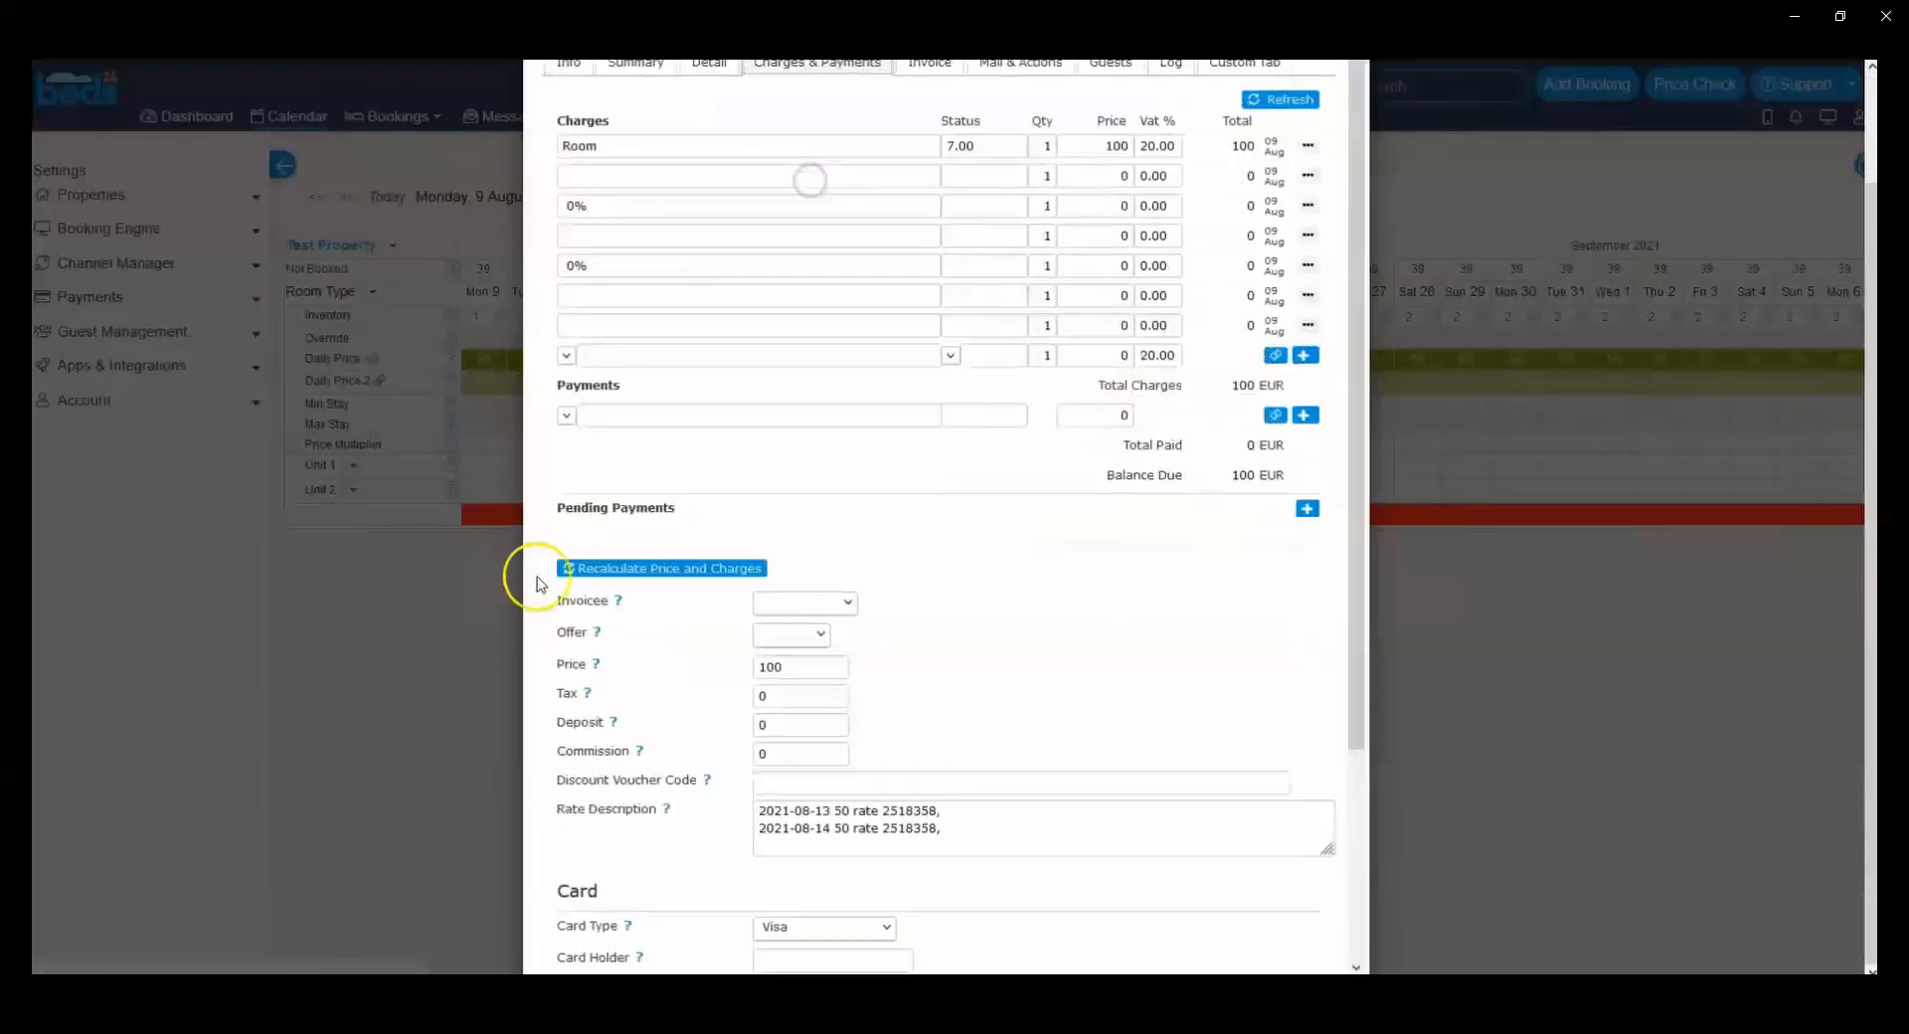
pyautogui.moveTo(989, 840); pyautogui.dragTo(754, 792)
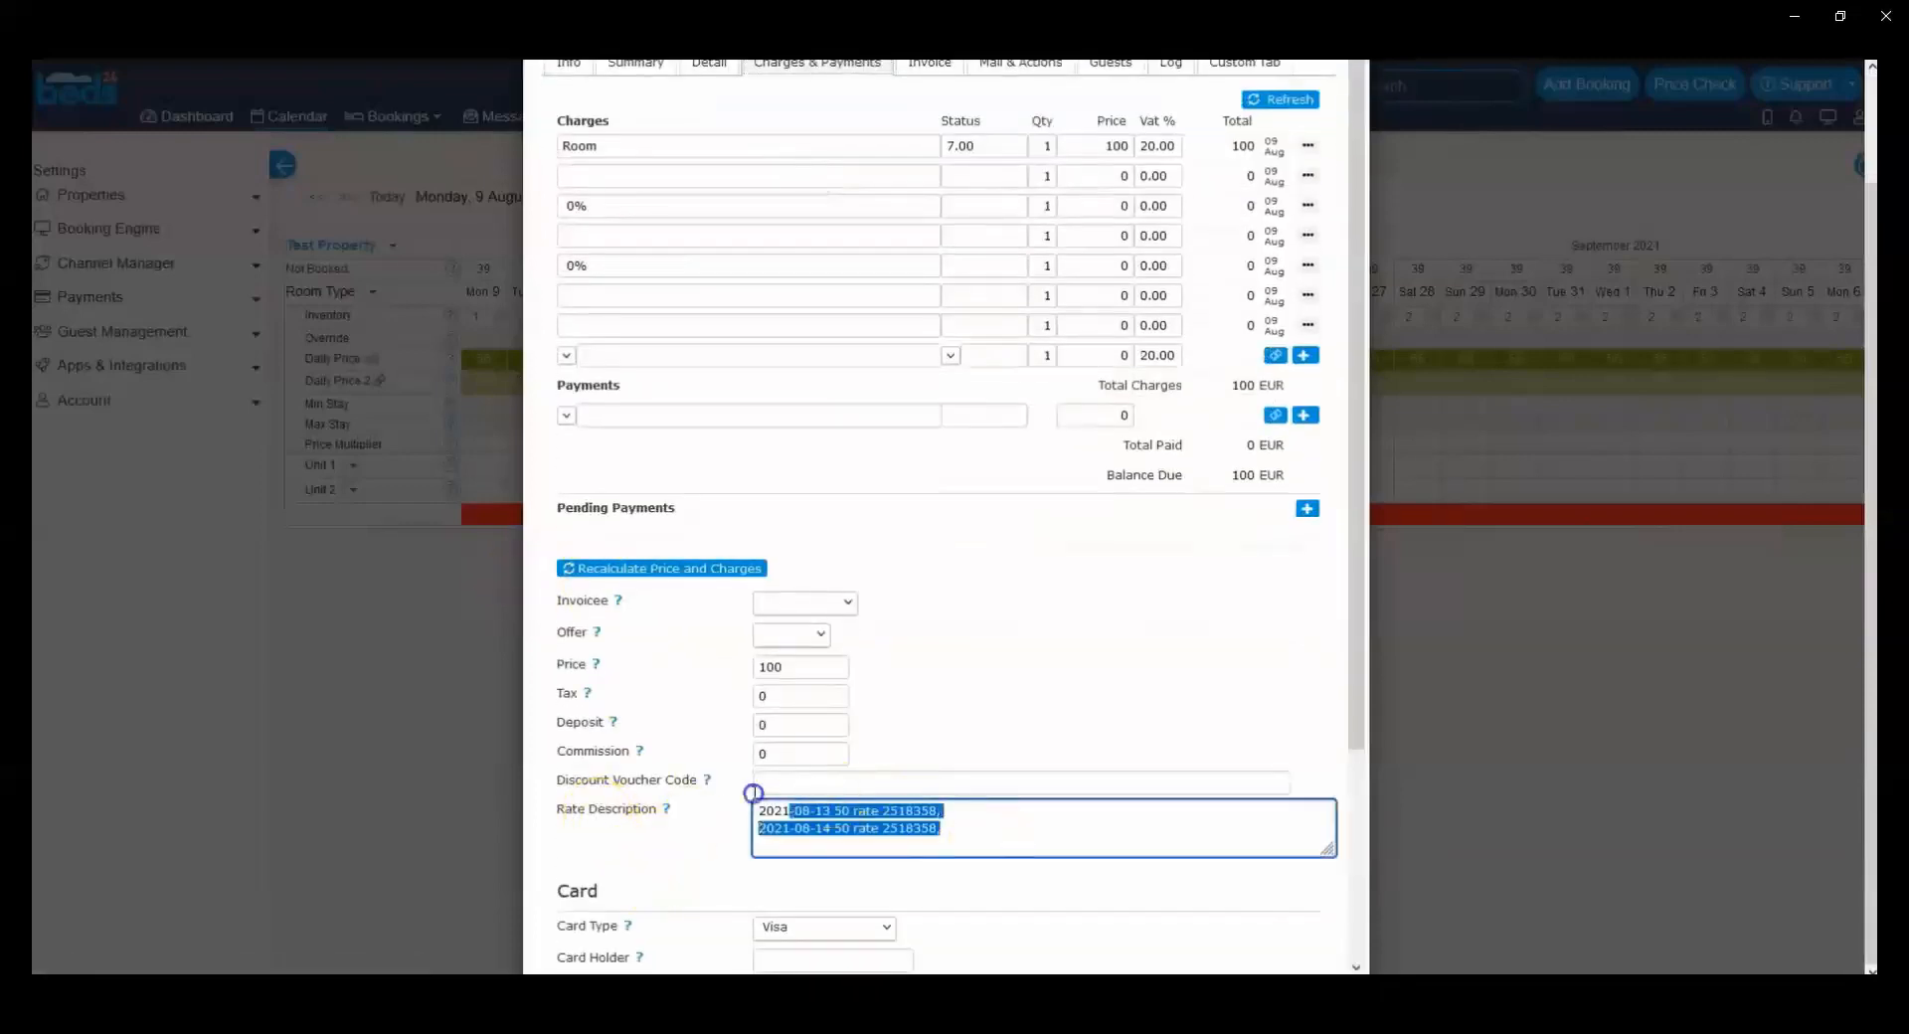
pyautogui.click(885, 815)
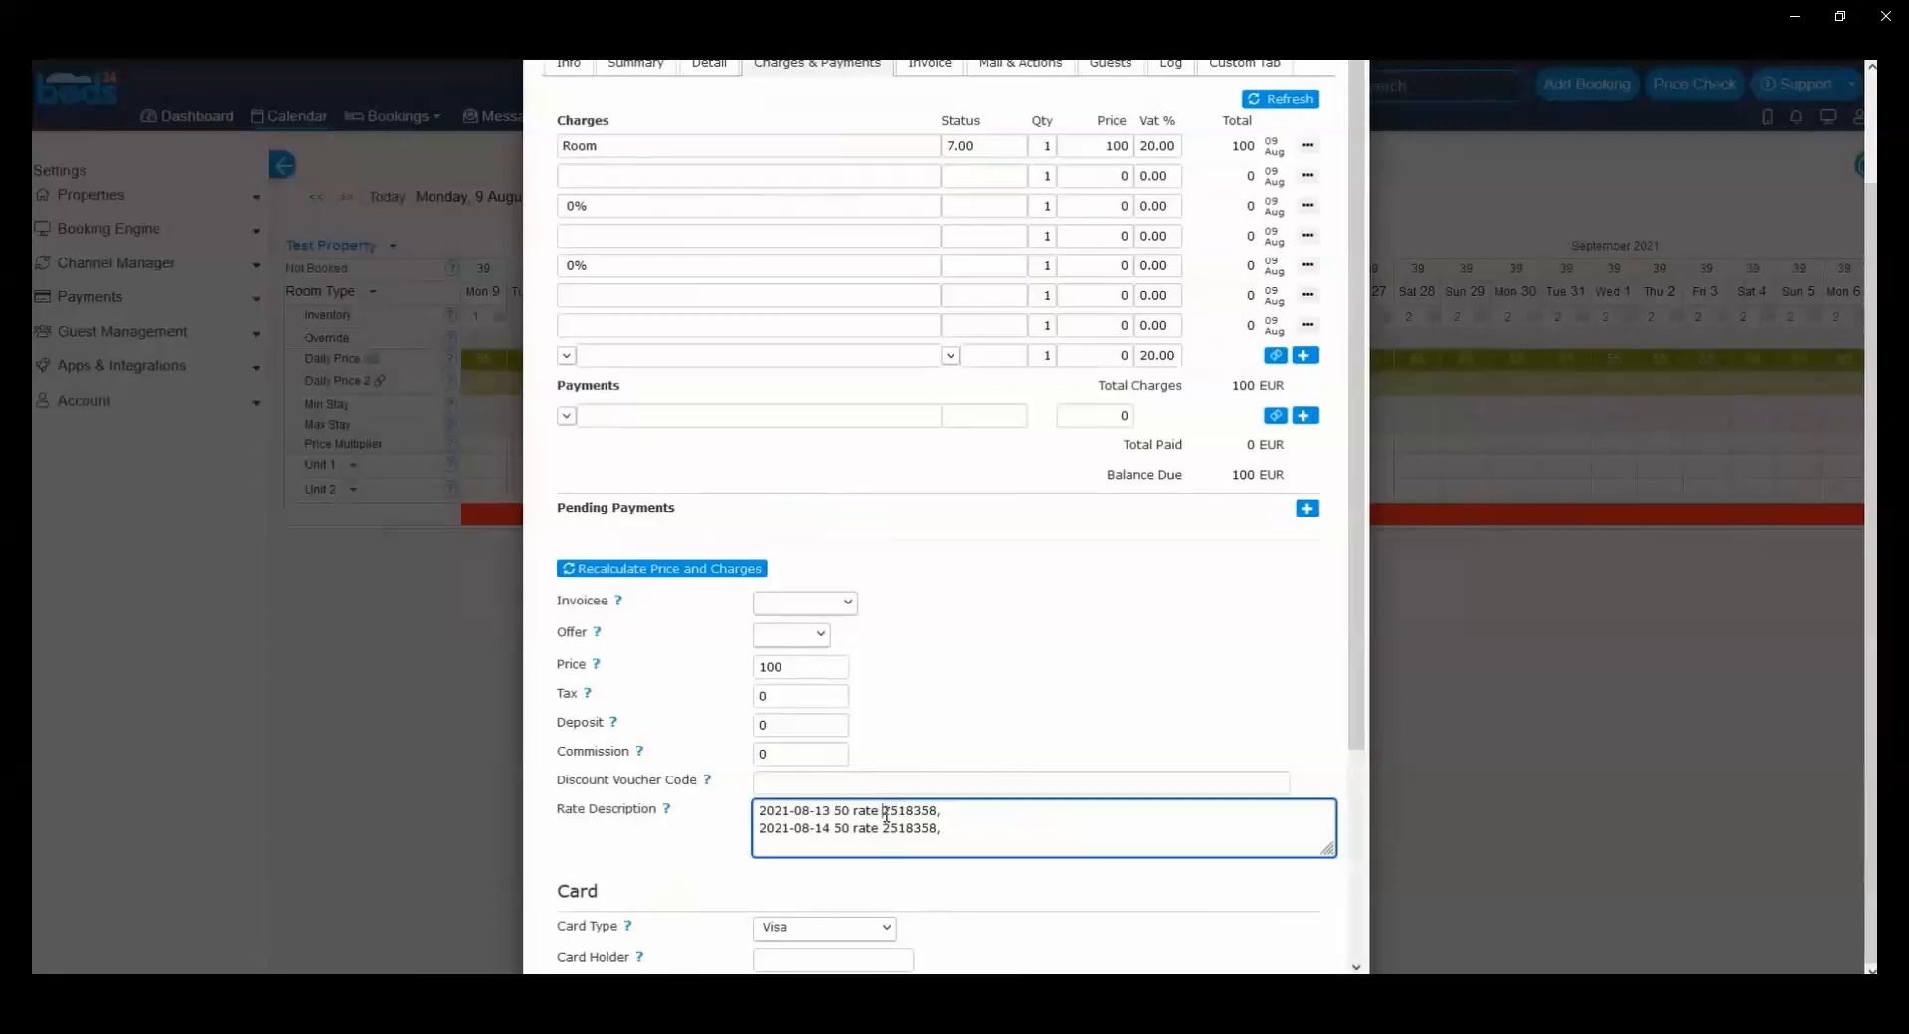
pyautogui.scroll(2, 801, 610)
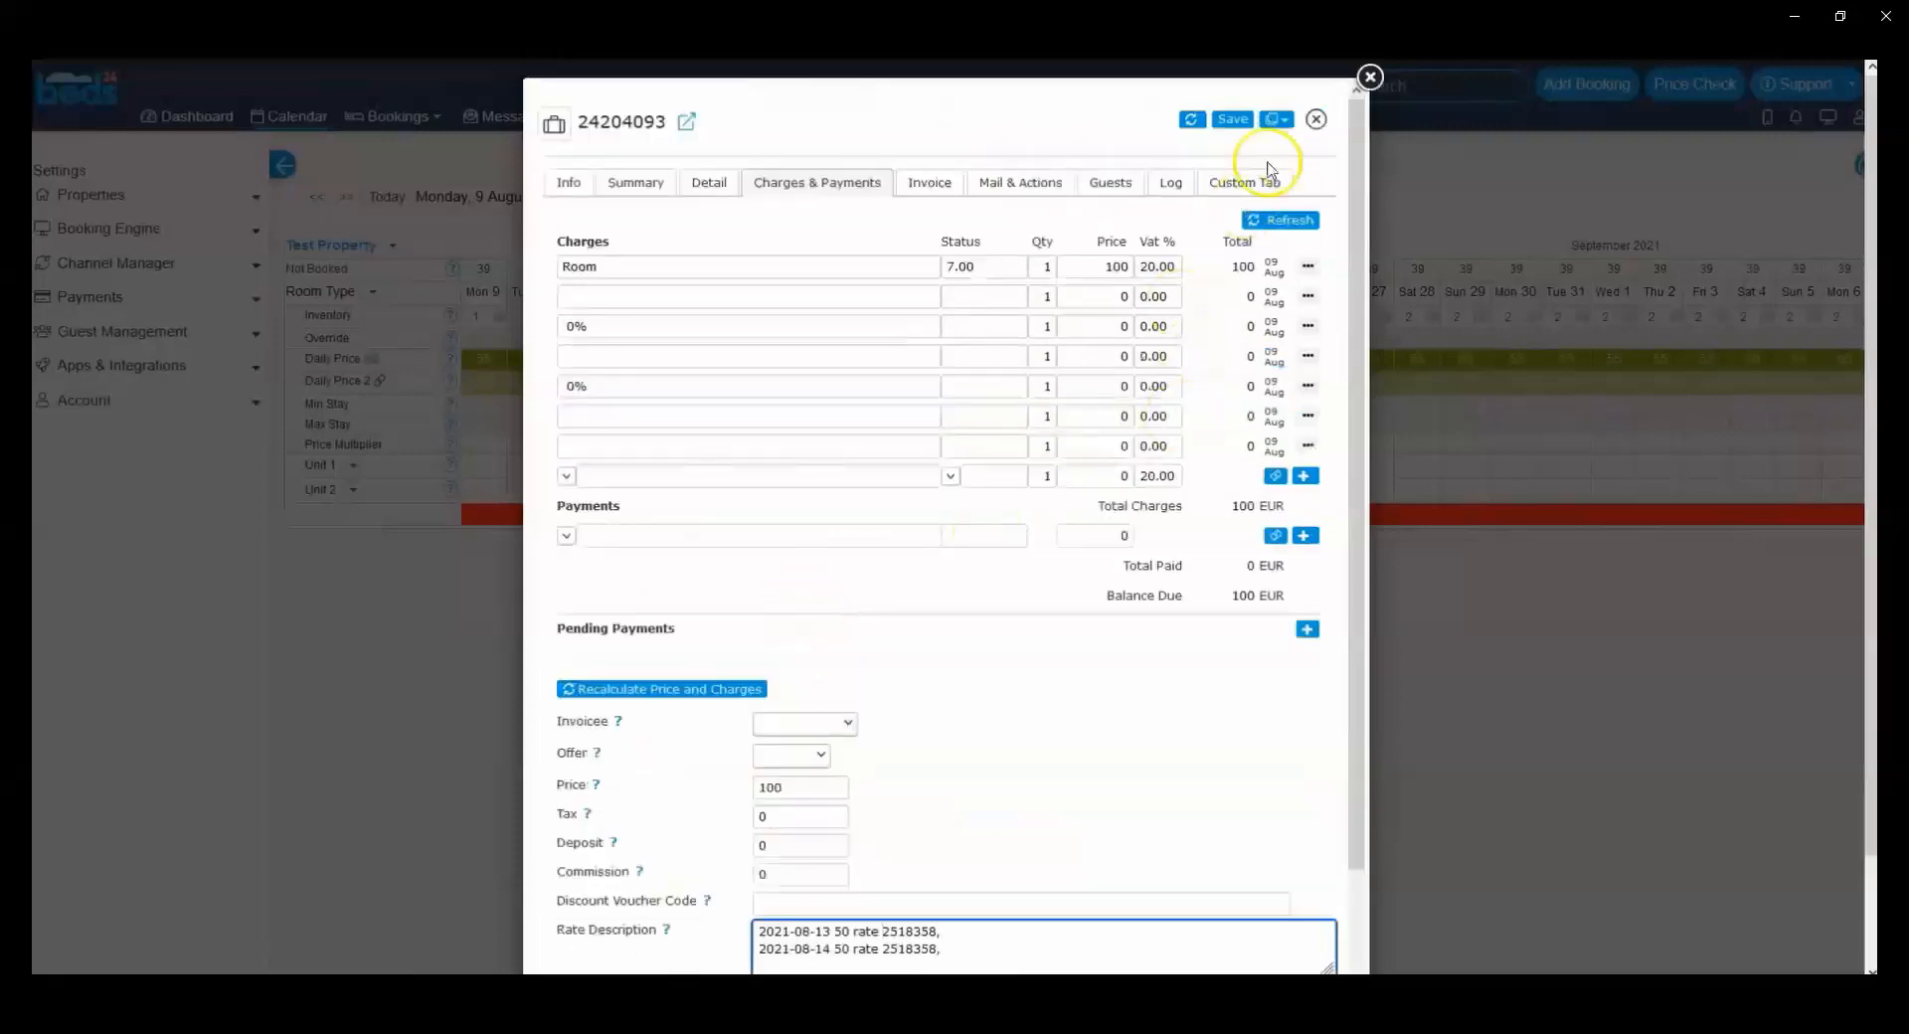
pyautogui.click(1370, 76)
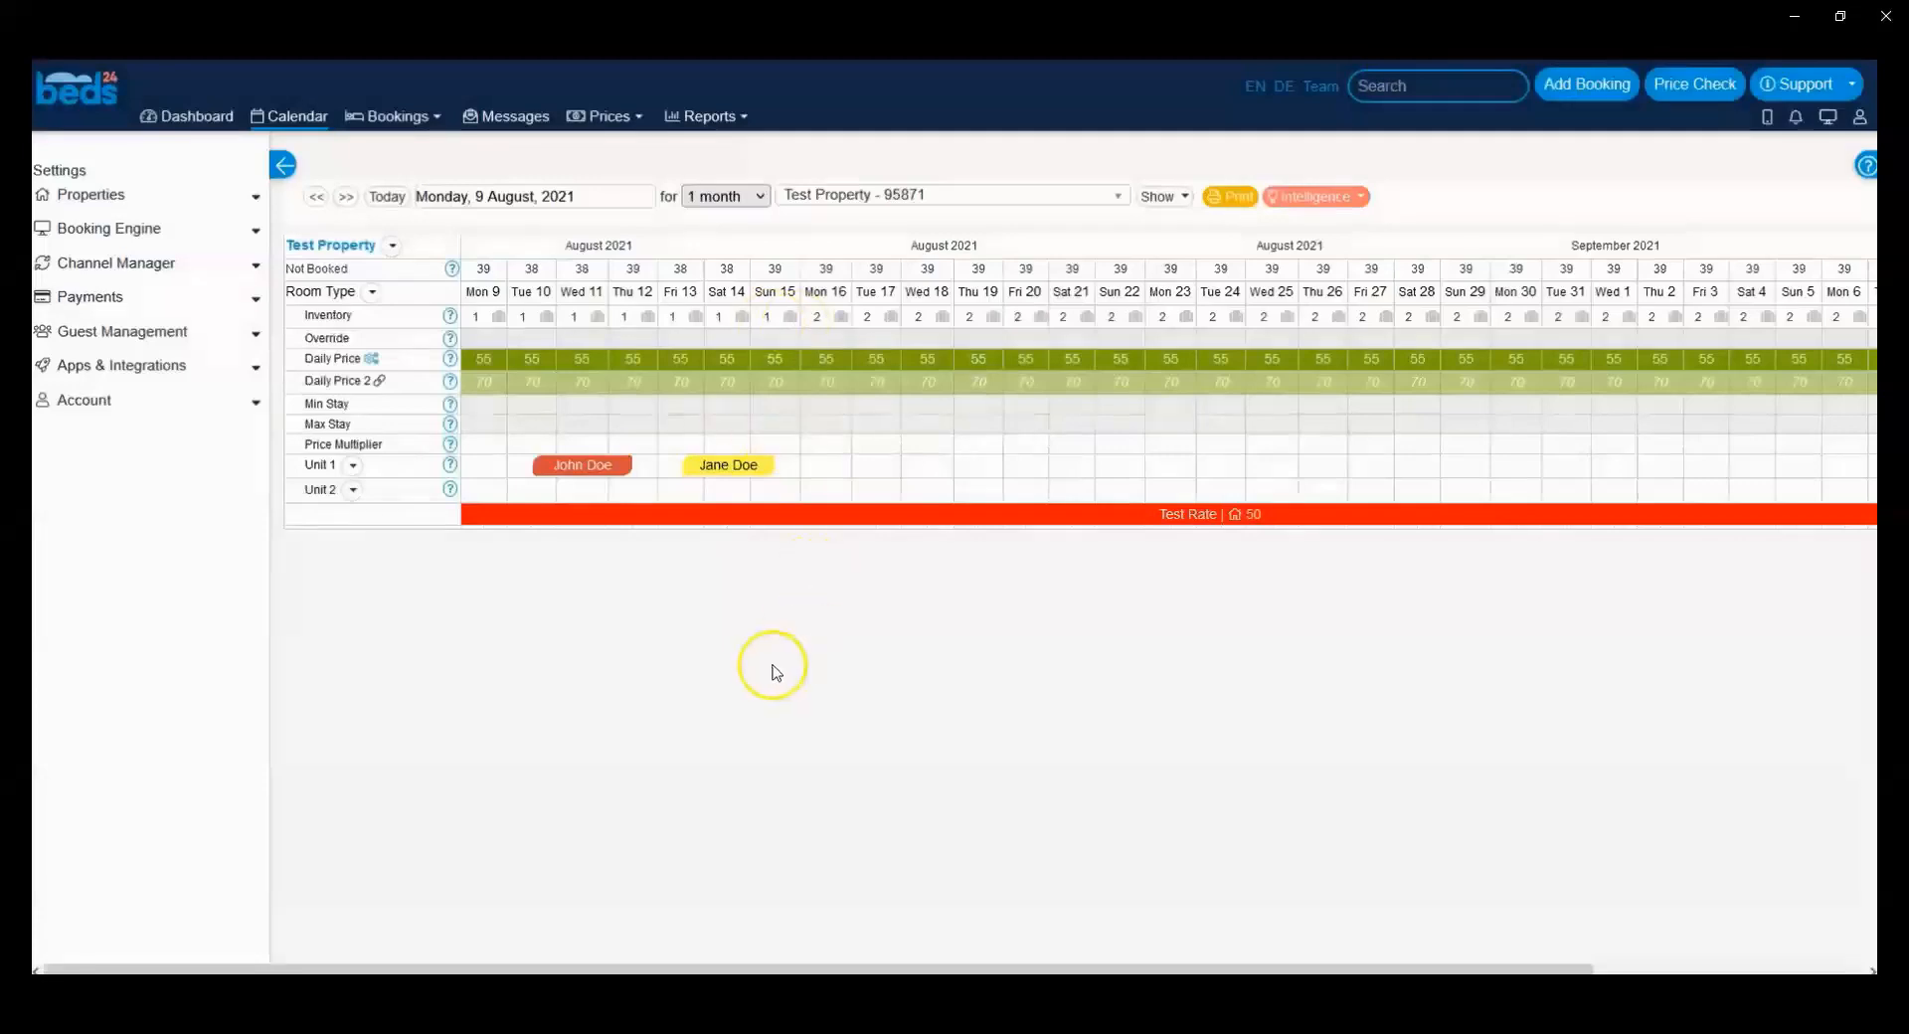
# Step: Replace the 13 August booking's Rate Description with the copied "21588359 Non-refundable" rate lines for 2021-08-21 to 2021-08-27 at EUR 130.50 with genius=yes
pyautogui.click(711, 480)
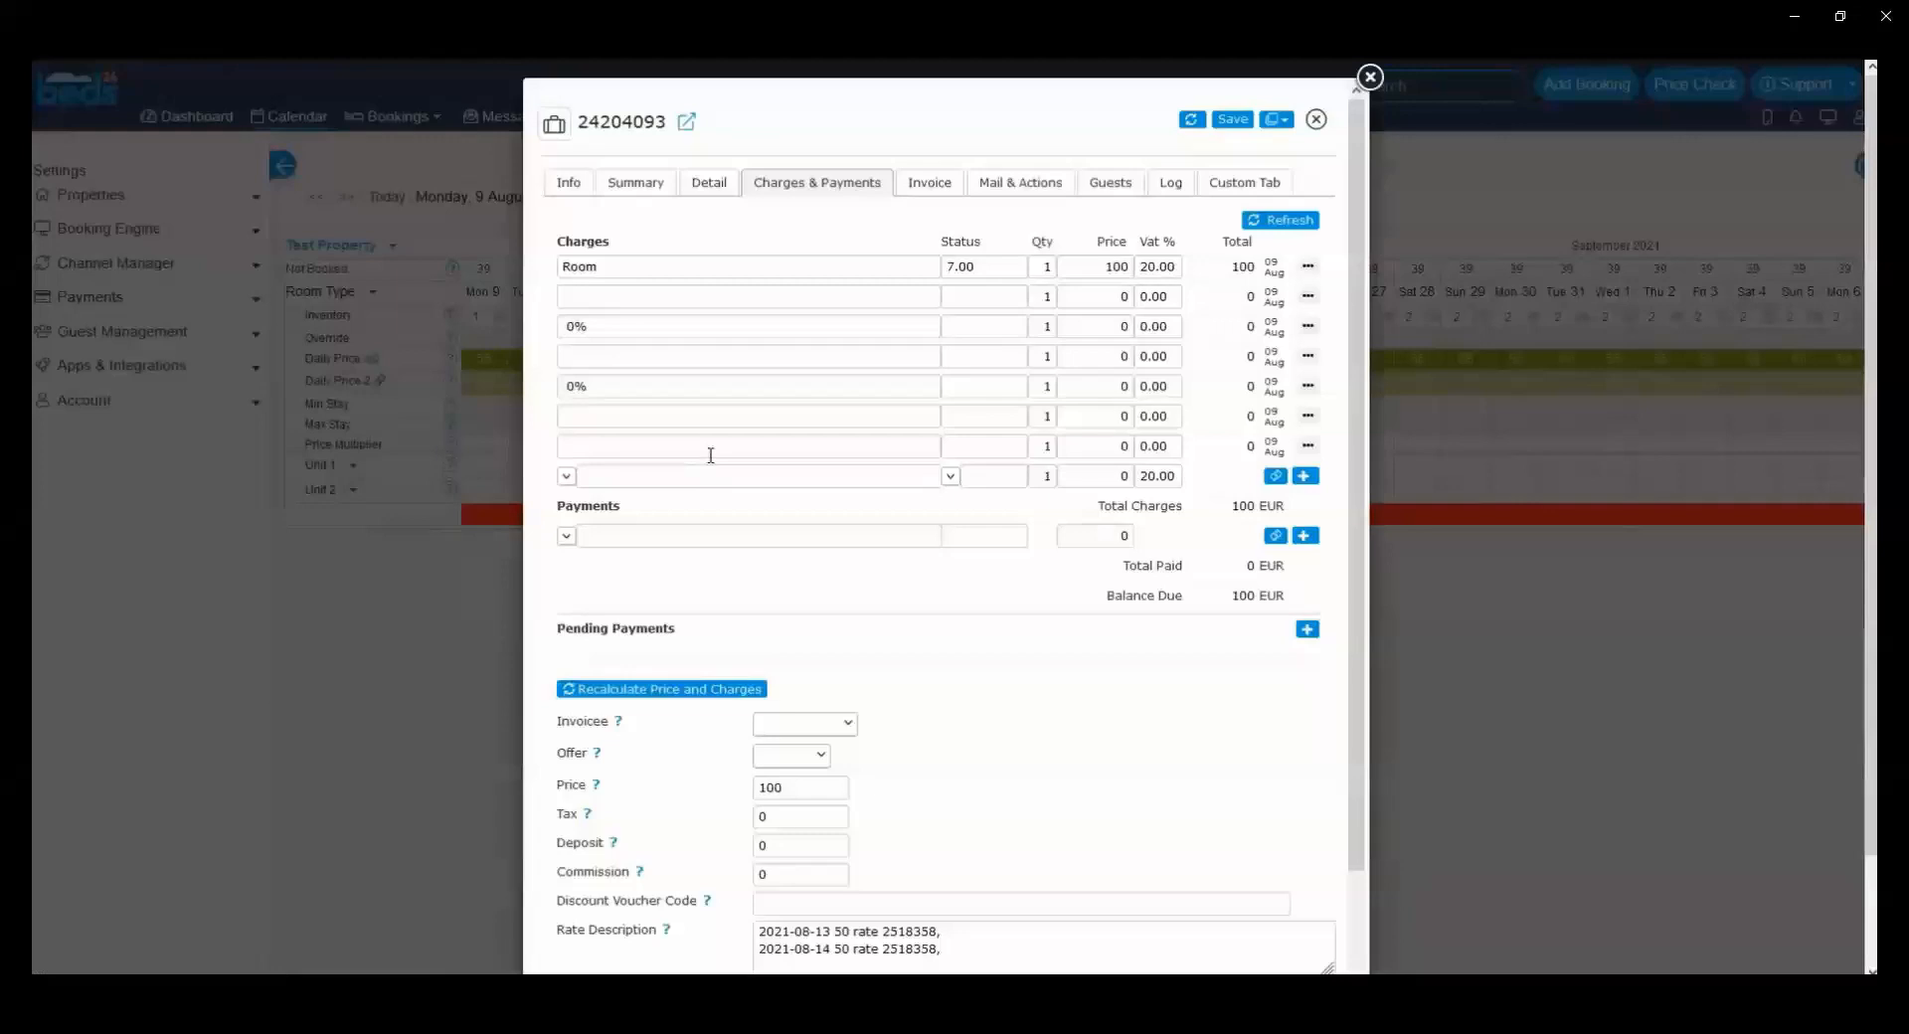
pyautogui.scroll(-3, 711, 454)
pyautogui.moveTo(945, 702); pyautogui.dragTo(625, 615)
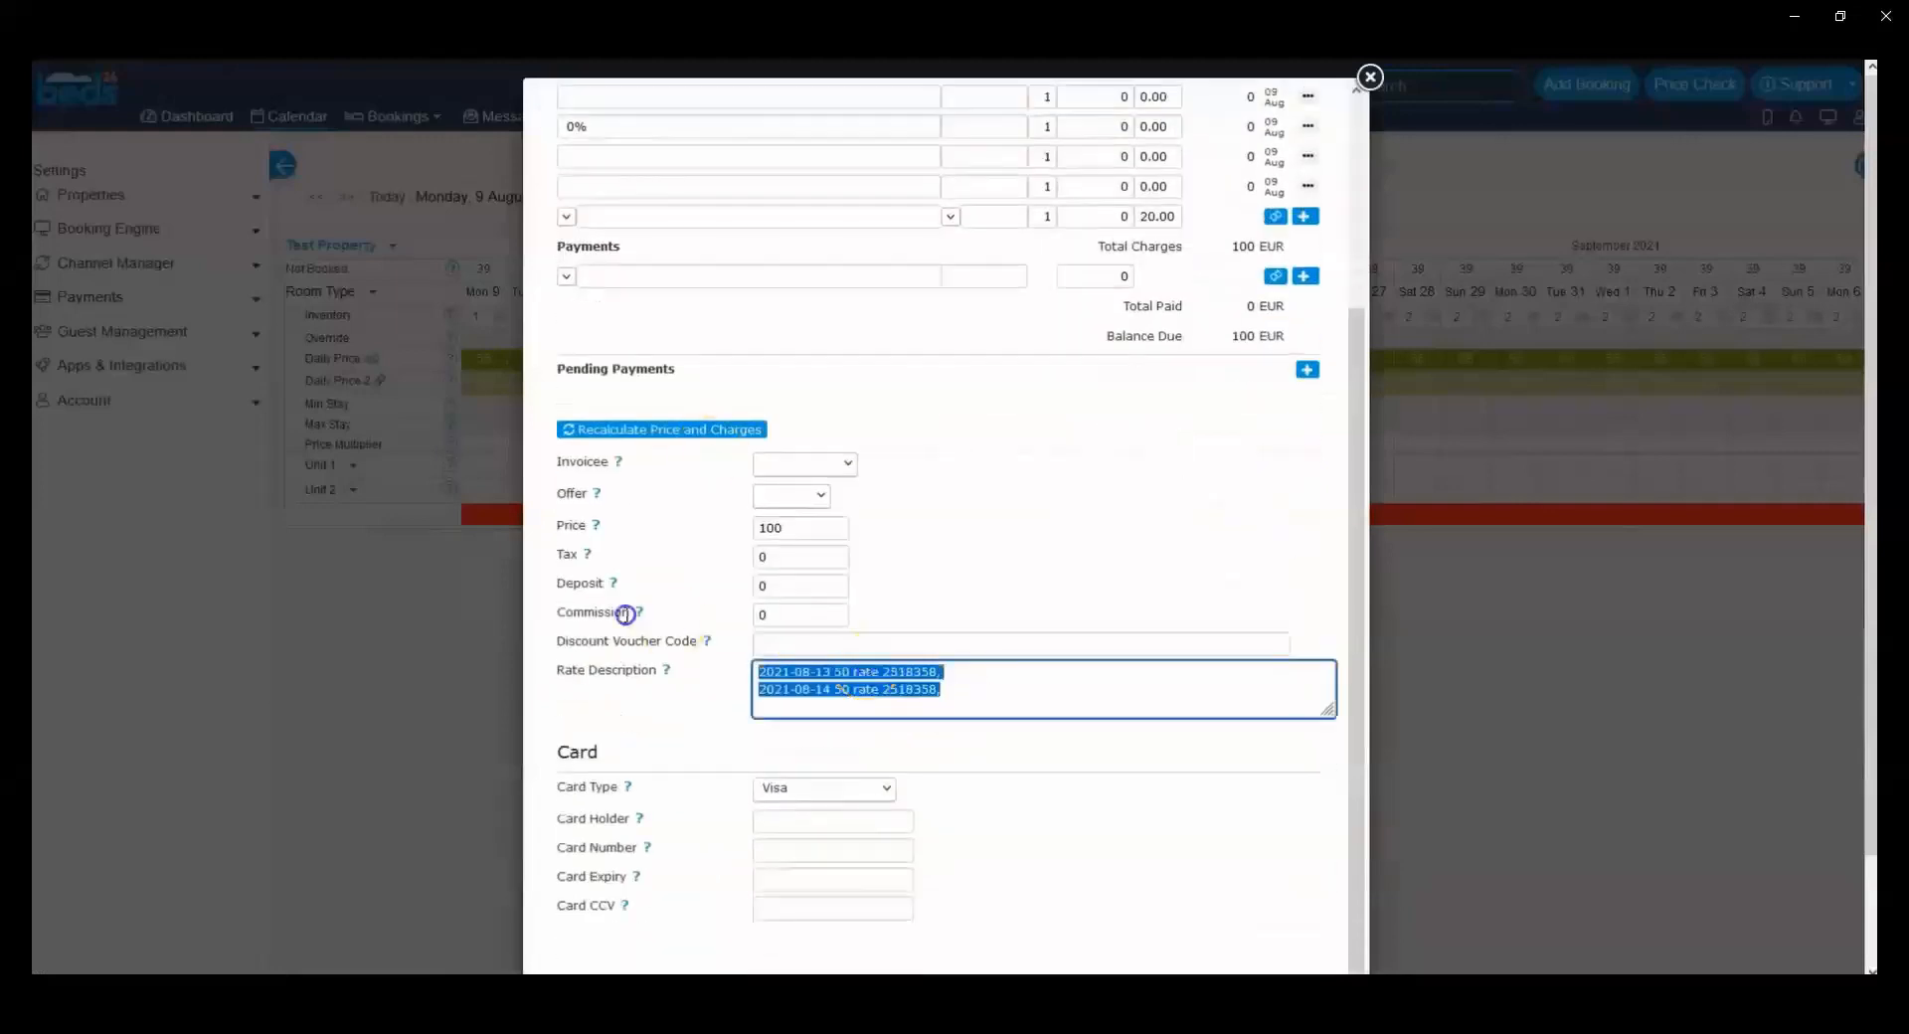
pyautogui.press('BackSpace')
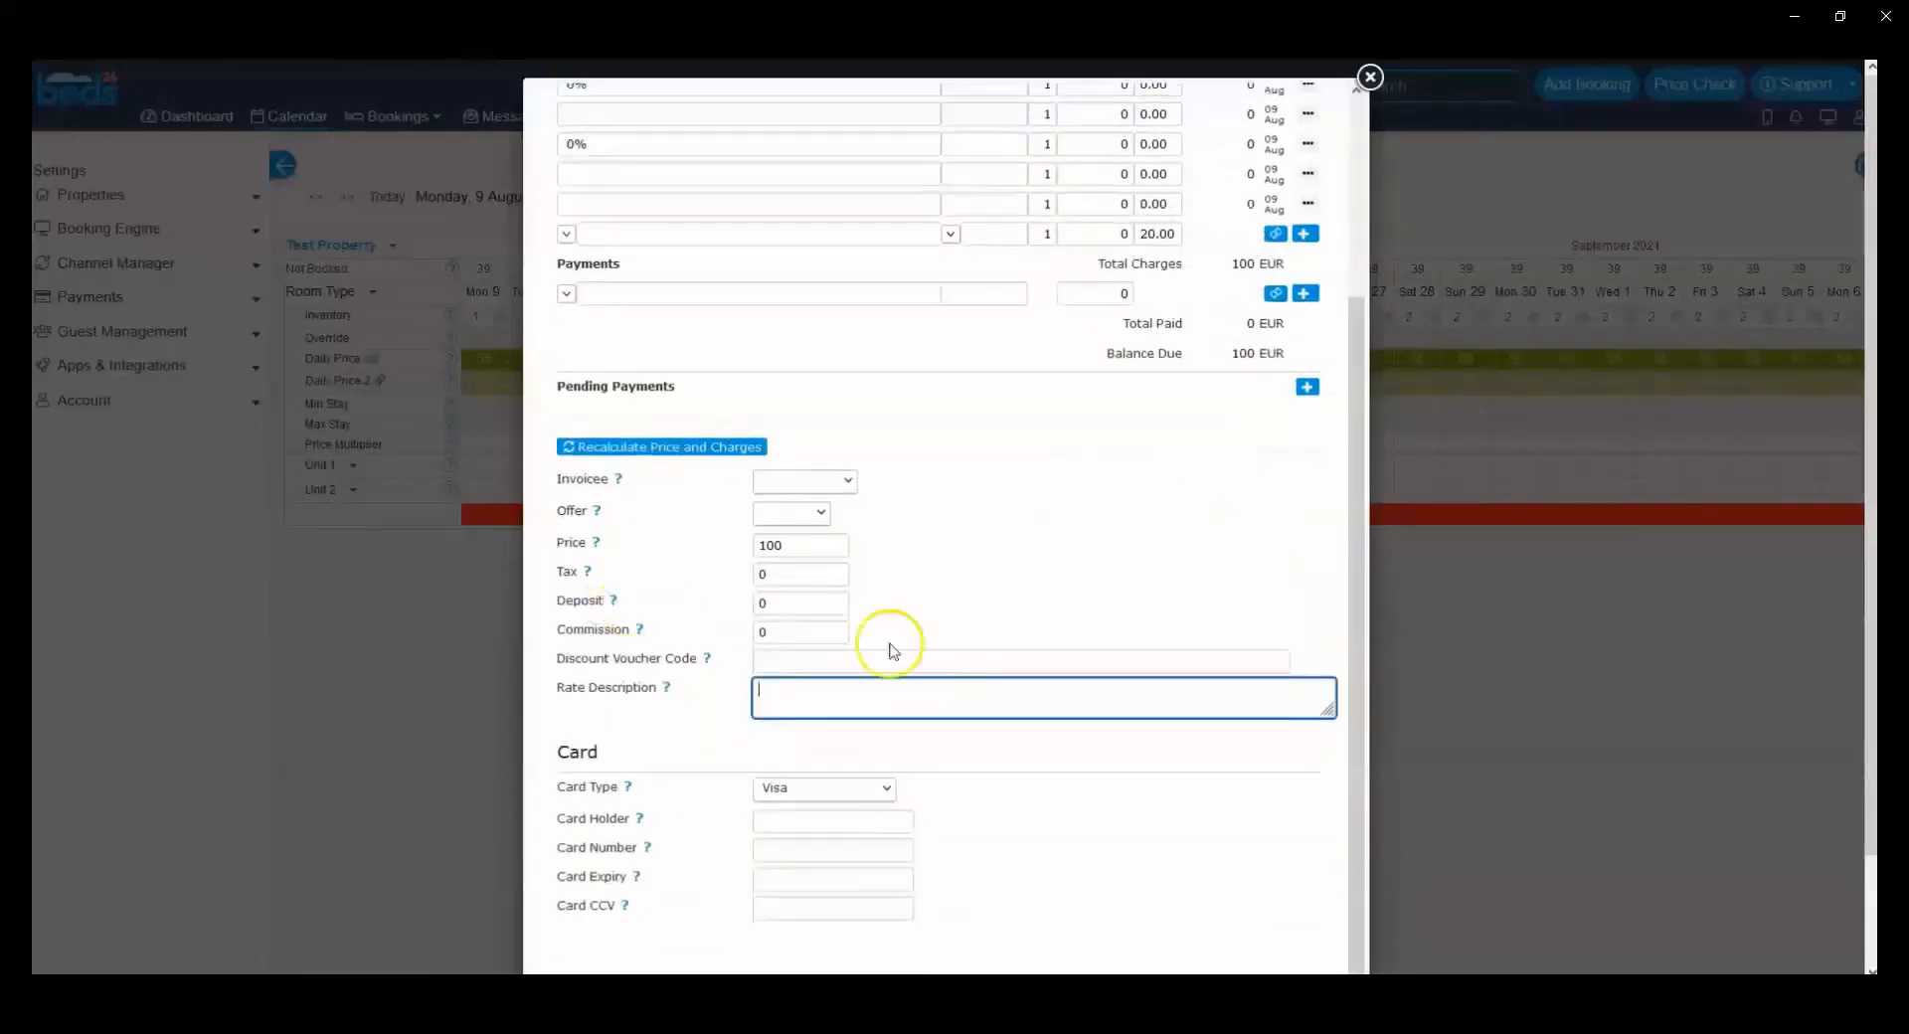
pyautogui.write('2021-08-21 Rate (21588359 Non-refundable) EUR 130.50 genius=yes 2021-08-22 Rate (21588359 Non-refundable) EUR 130.50 genius=yes 2021-08-23 Rate (21588359 Non-refundable) EUR 130.50 genius=yes 2021-08-24 Rate (21588359 Non-refundable) EUR 130.50 genius=yes 2021-08-25 Rate (21588359 Non-refundable) EUR 130.50 genius=yes 2021-08-26 Rate (21588359 Non-refundable) EUR 130.50 genius=yes 2021-08-27 Rate (21588359 Non-refundable) EUR 130.50 genius=yes')
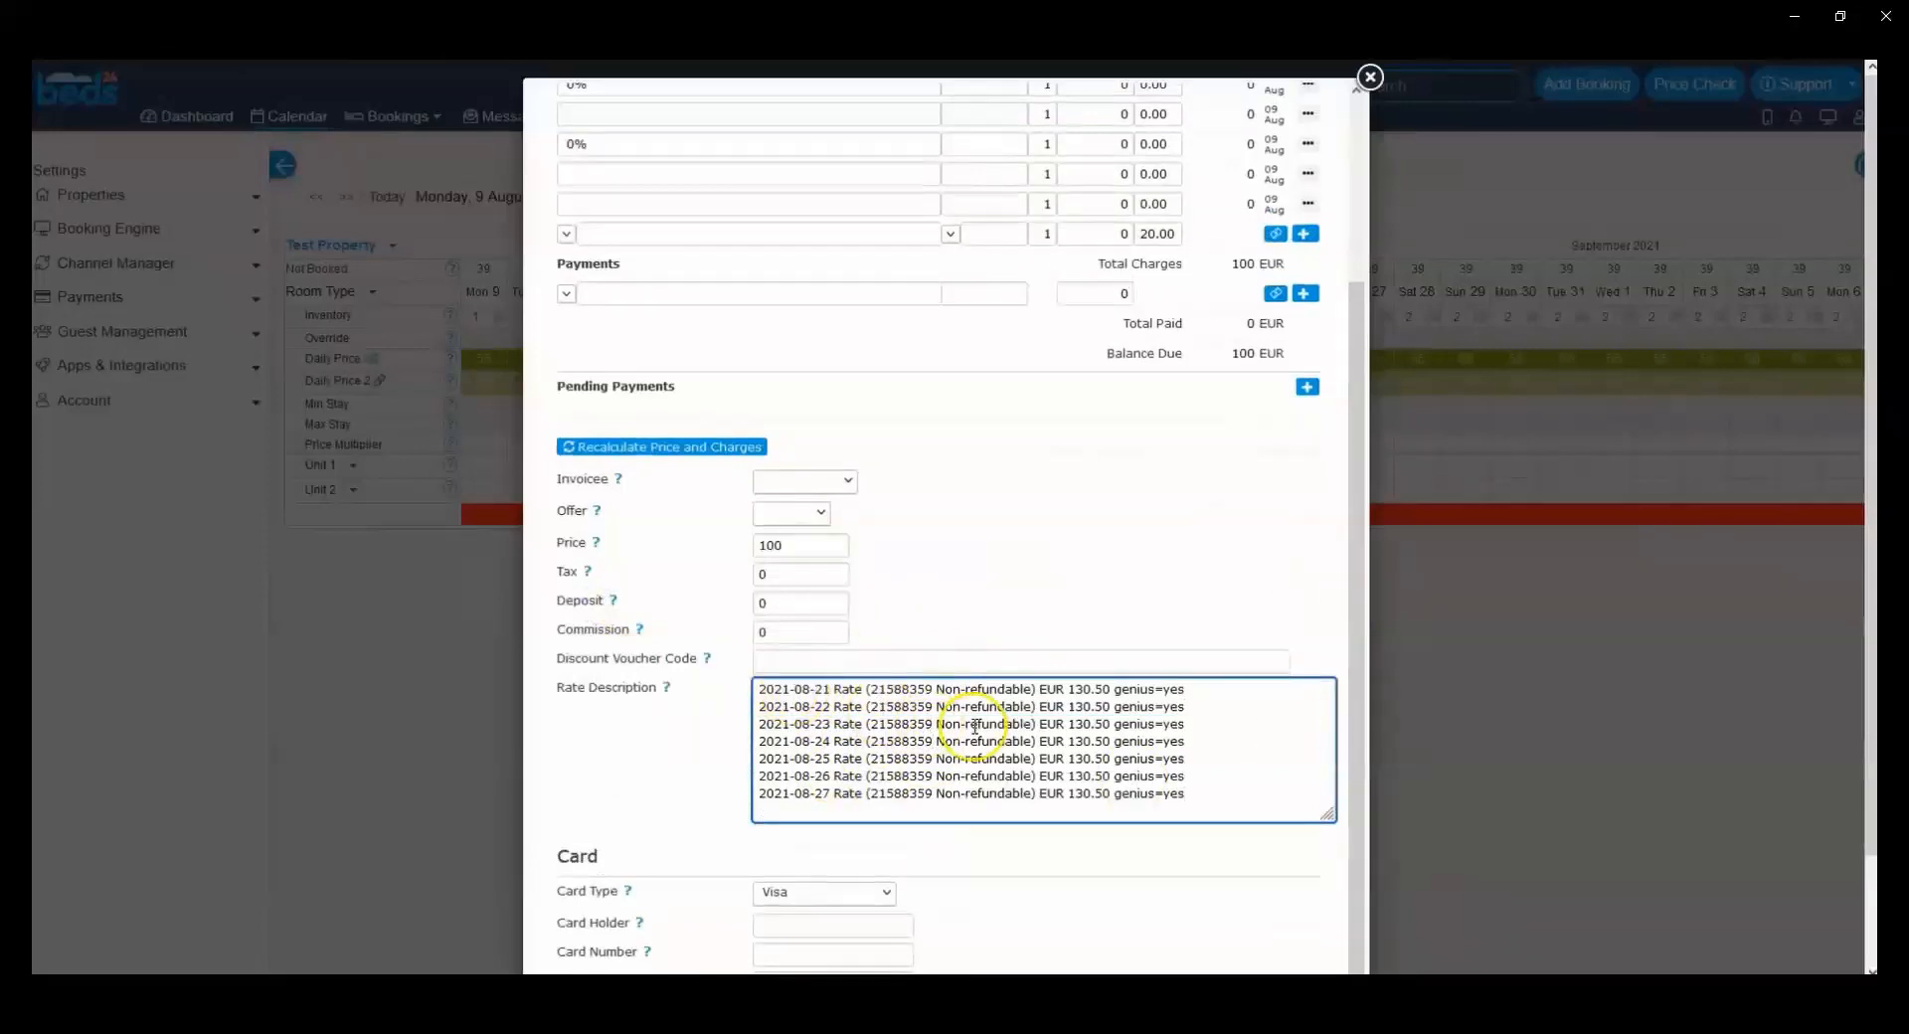
# Step: Examine the rate ID and the rate name within the pasted Rate Description lines
pyautogui.moveTo(1198, 795); pyautogui.dragTo(727, 662)
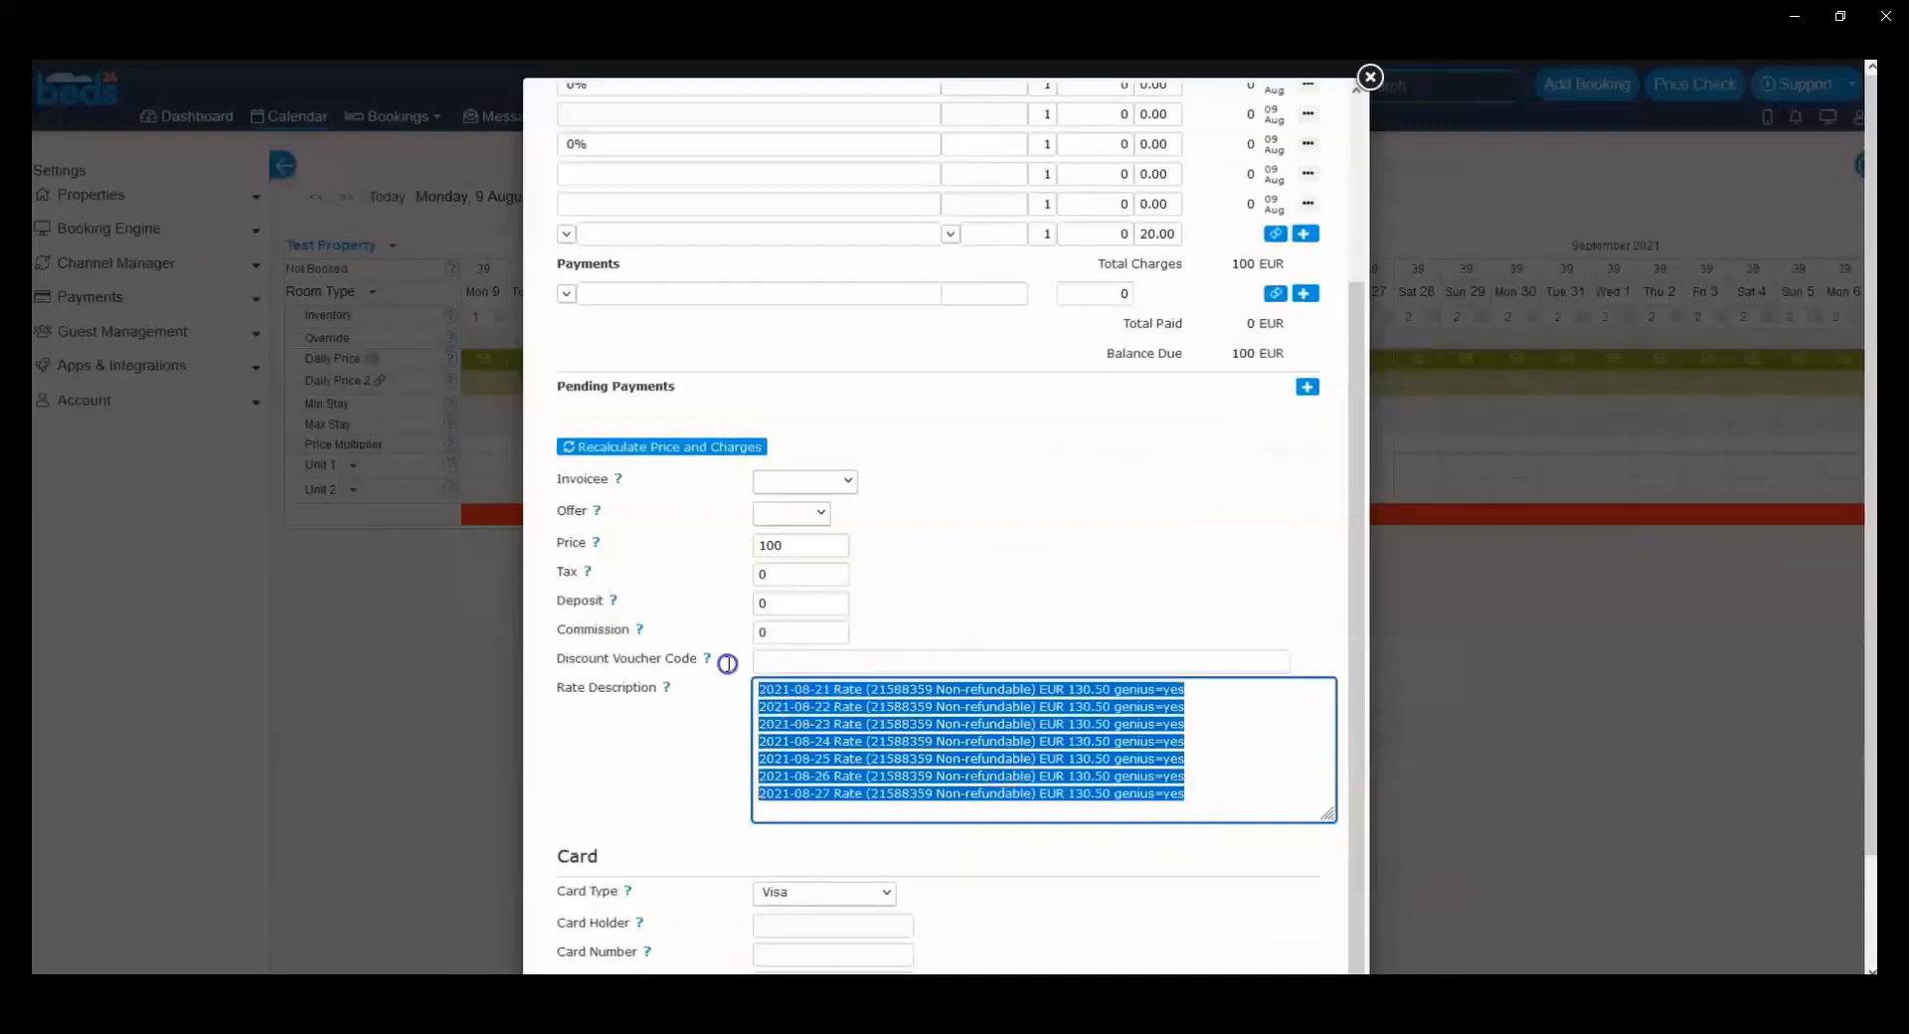
pyautogui.click(813, 743)
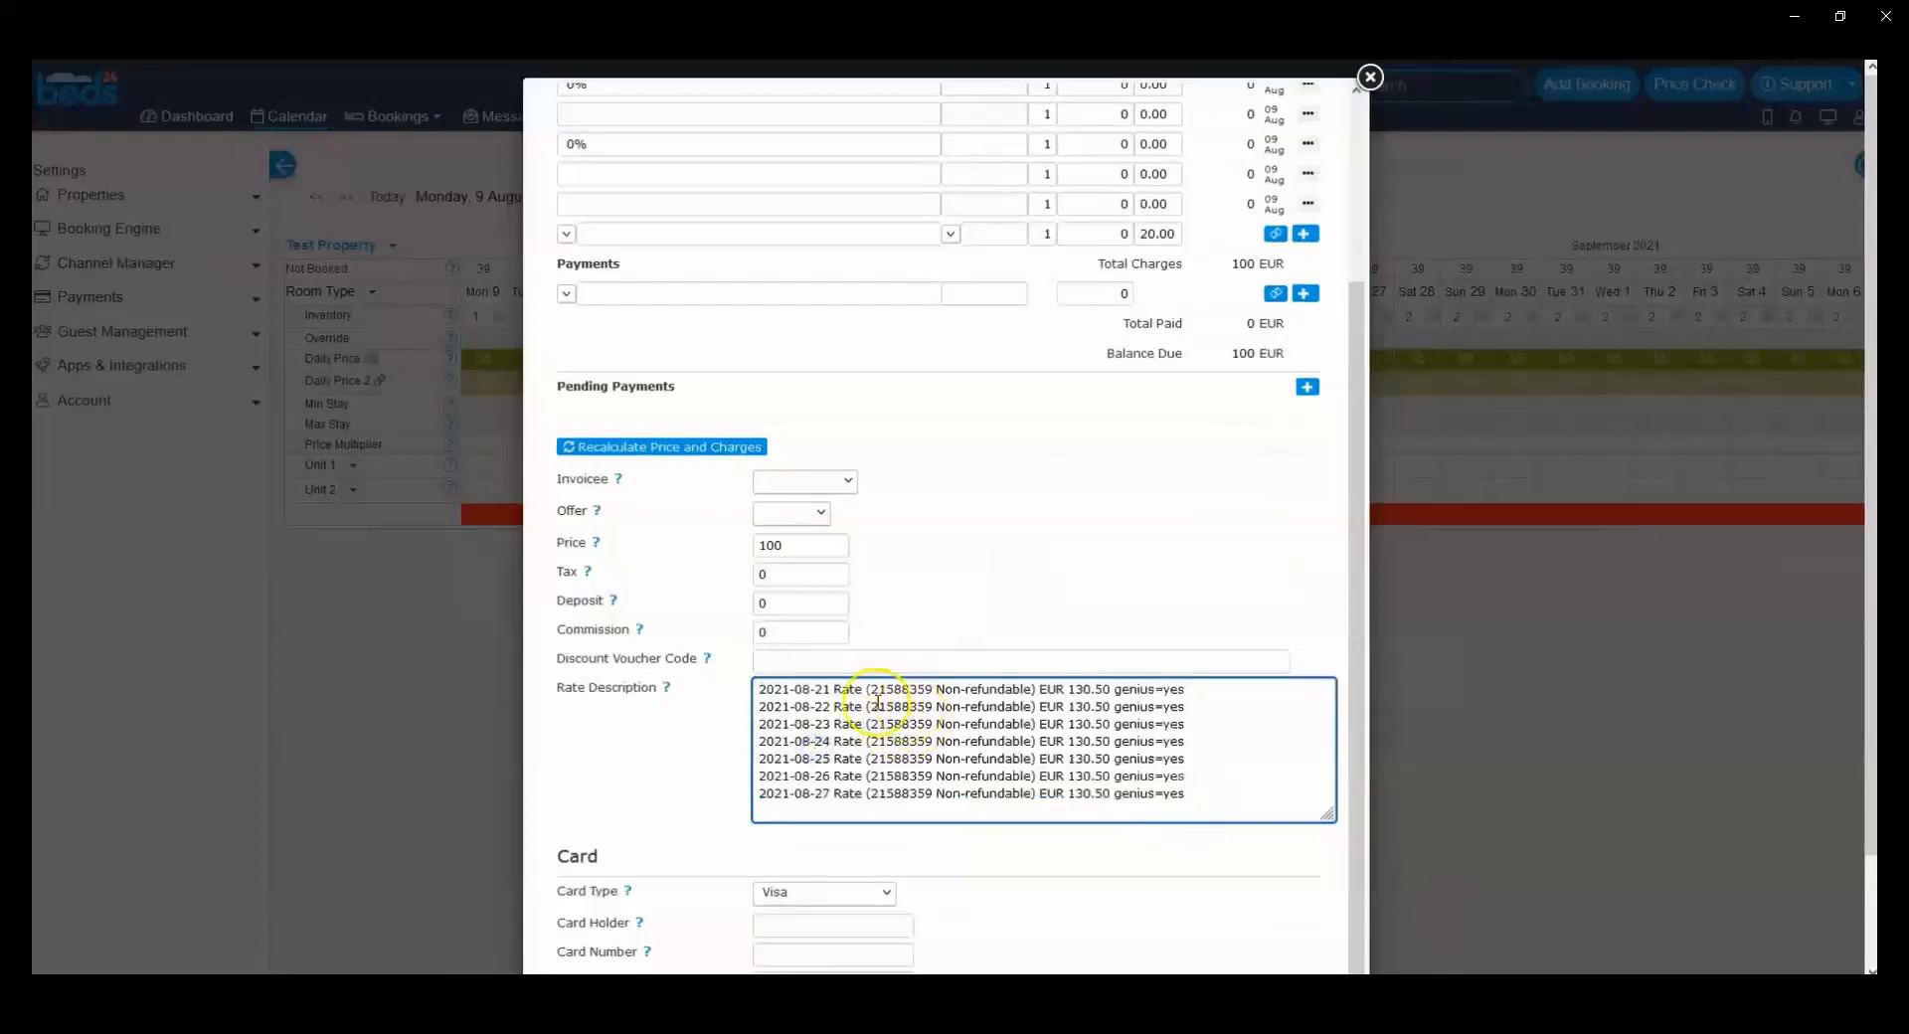
pyautogui.moveTo(871, 692); pyautogui.dragTo(934, 689)
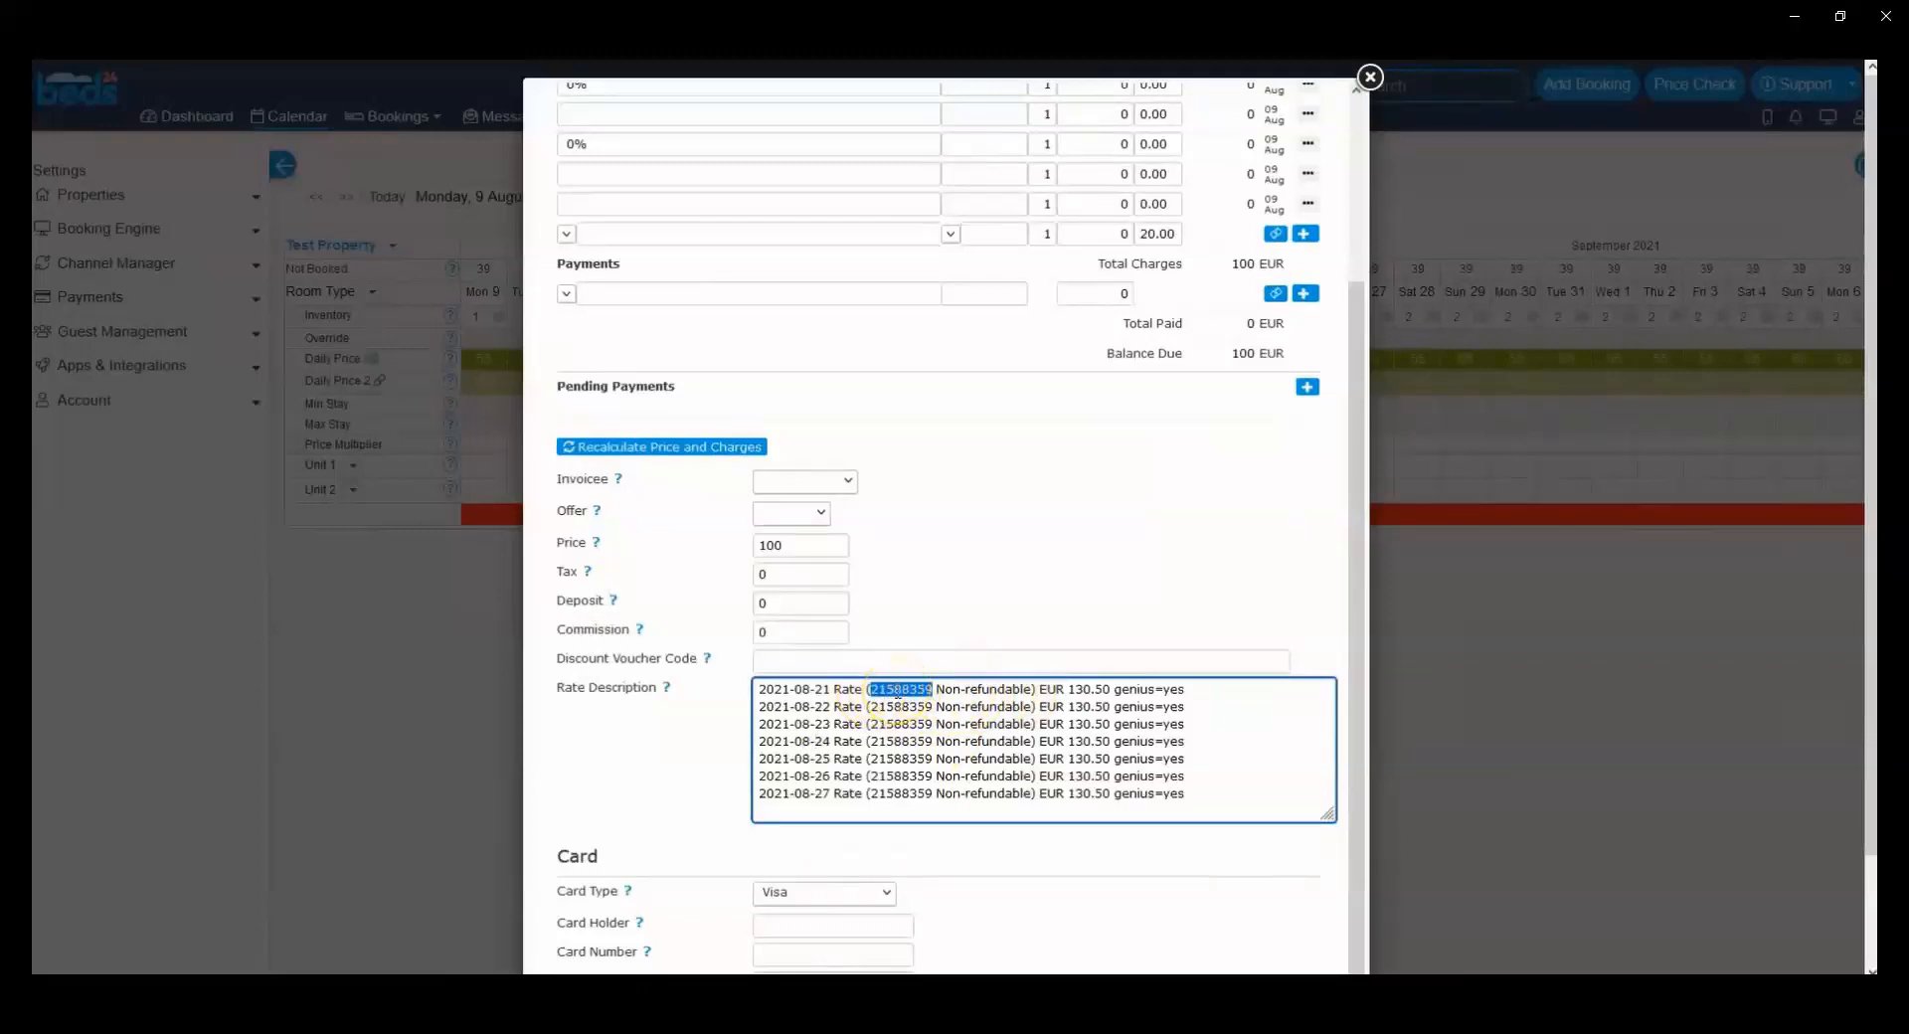
pyautogui.click(897, 691)
pyautogui.moveTo(937, 689); pyautogui.dragTo(1029, 689)
pyautogui.click(970, 689)
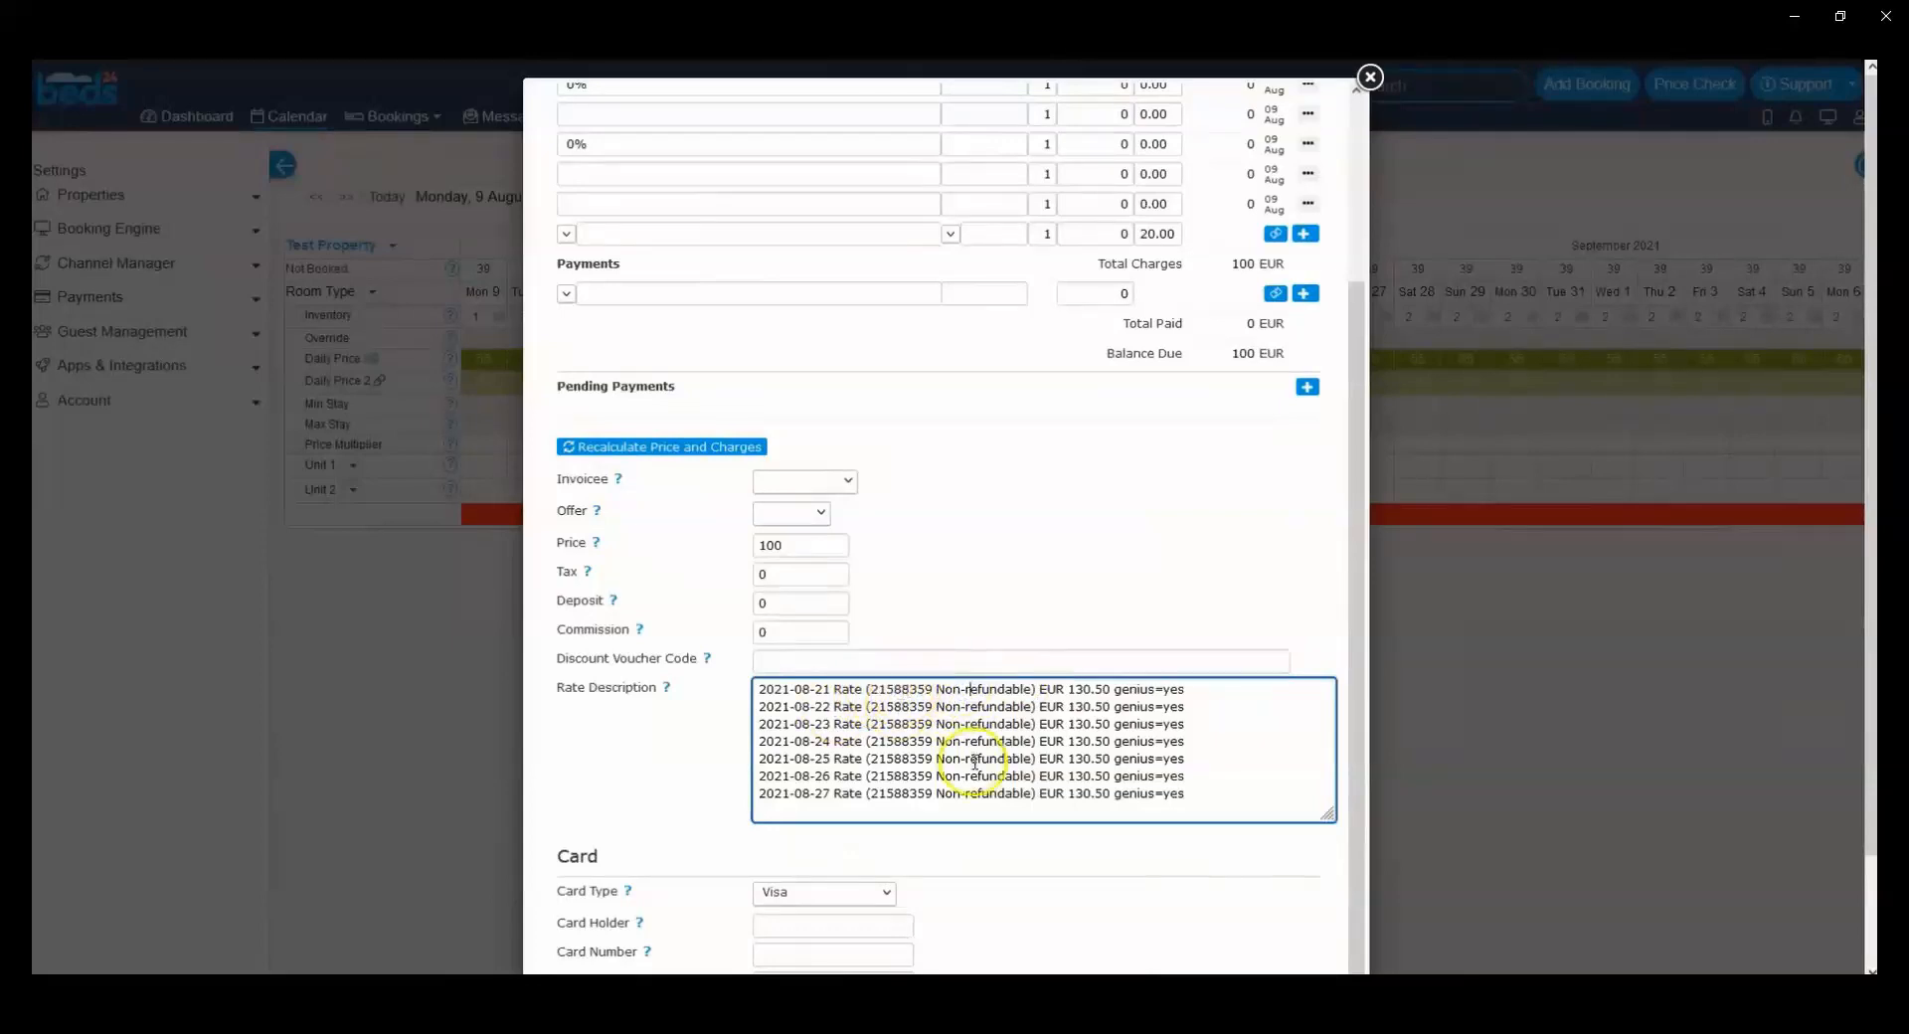
# Step: Copy the rate ID 21588359 from the Rate Description and save the booking
pyautogui.scroll(3, 835, 642)
pyautogui.scroll(-3, 817, 637)
pyautogui.moveTo(870, 586); pyautogui.dragTo(932, 585)
pyautogui.scroll(3, 1052, 468)
pyautogui.click(1233, 119)
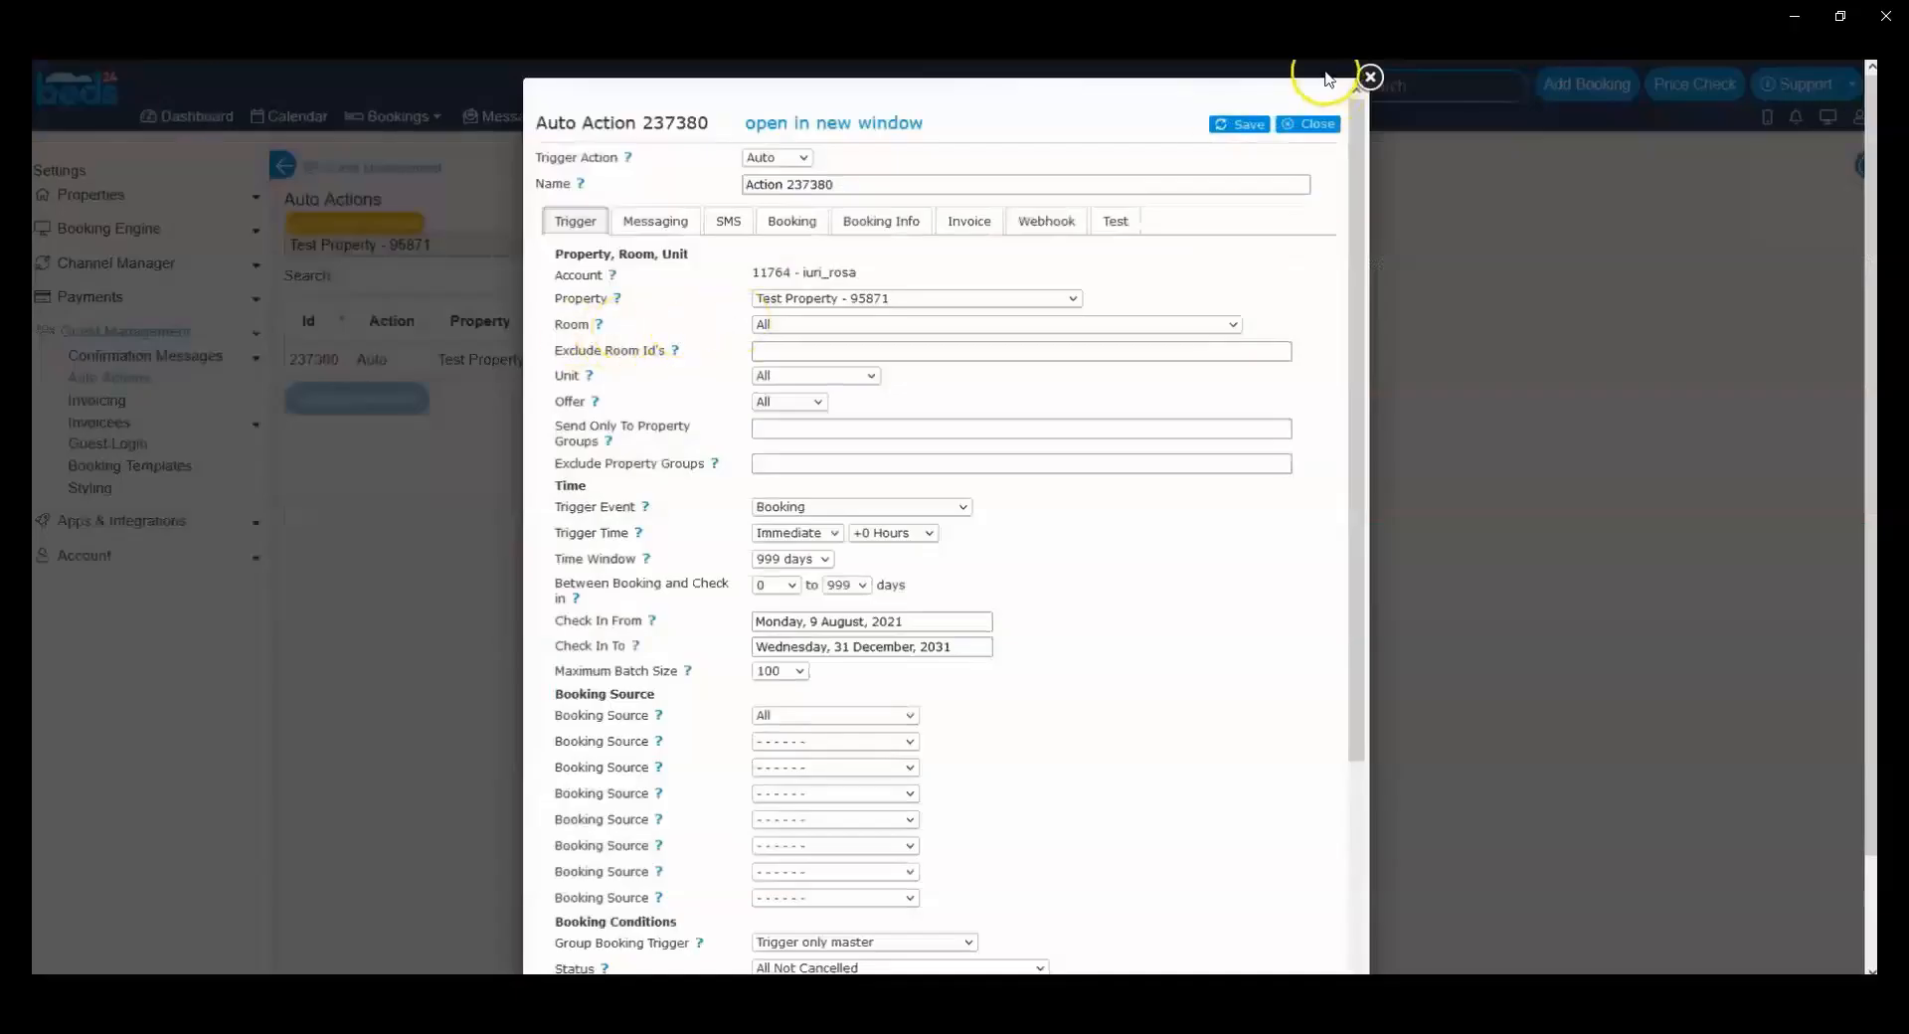
# Step: Close the existing auto action, then create a new one named BB with its Trigger Action set to Auto
pyautogui.click(1369, 76)
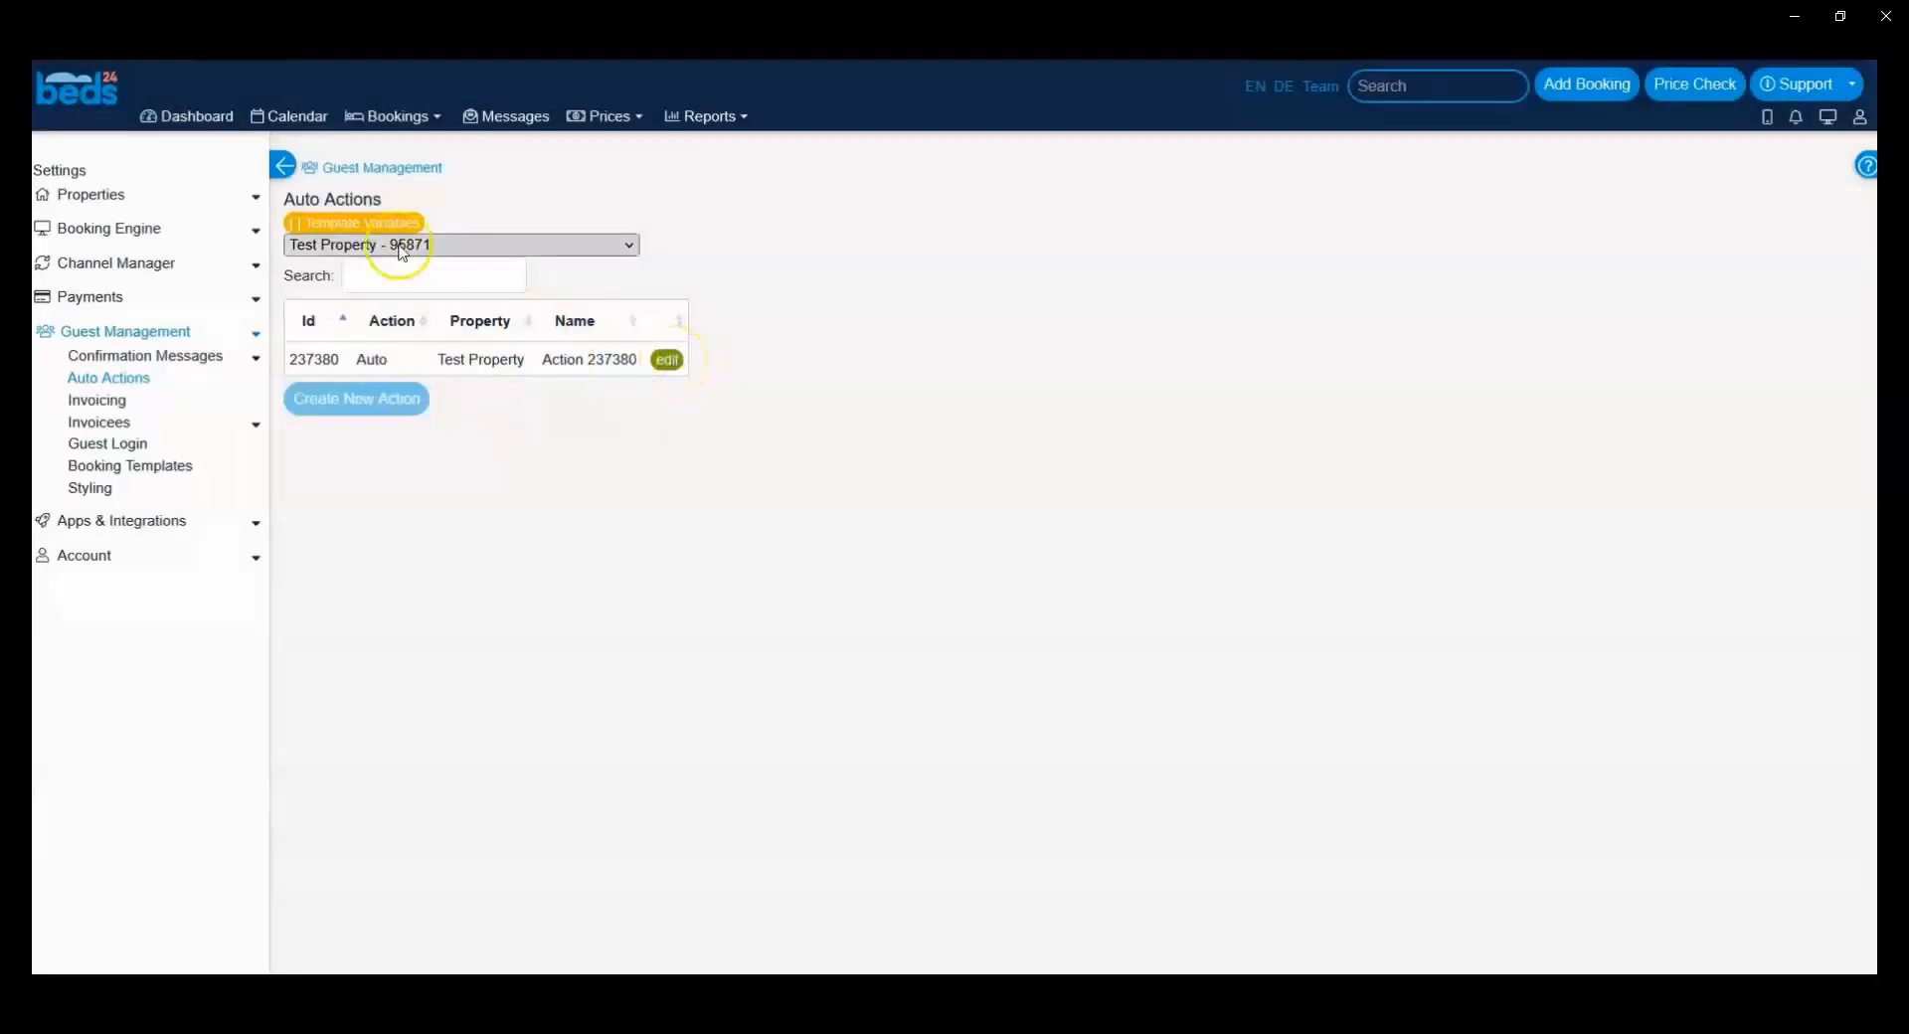
pyautogui.click(370, 401)
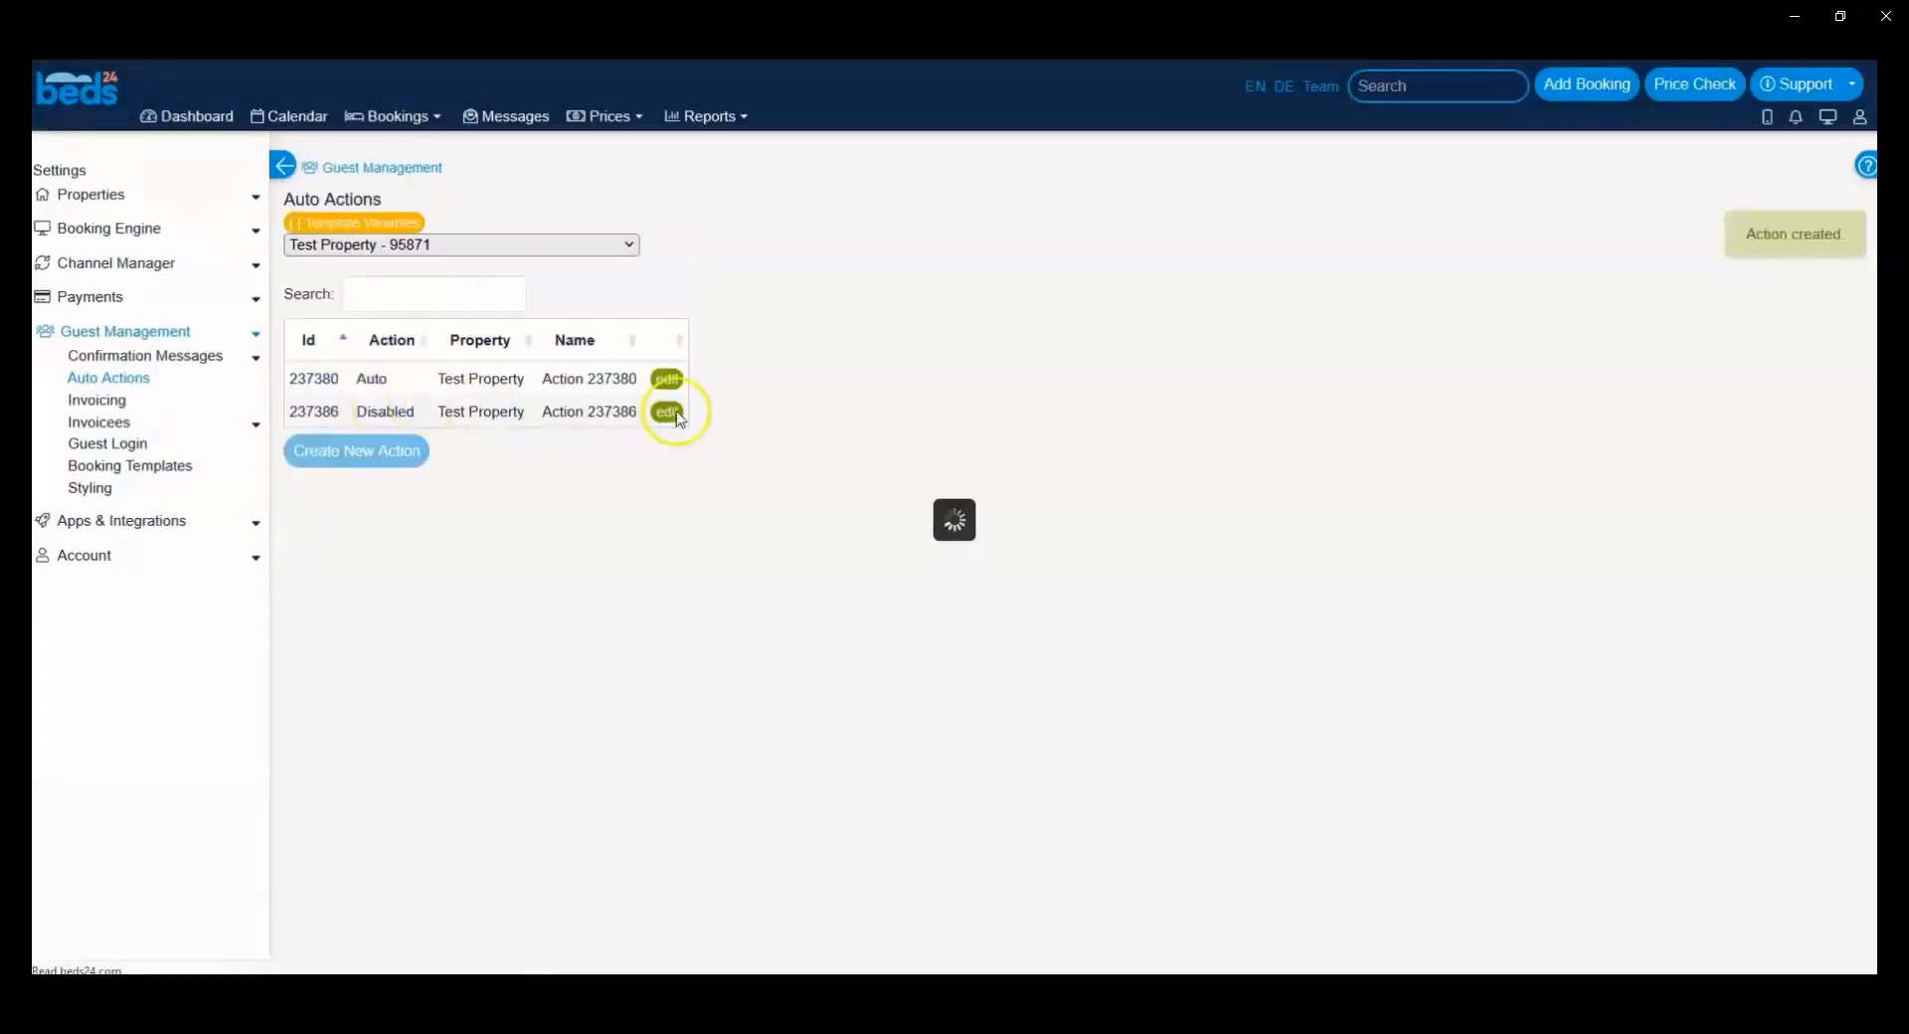
pyautogui.click(668, 412)
pyautogui.tripleClick(863, 184)
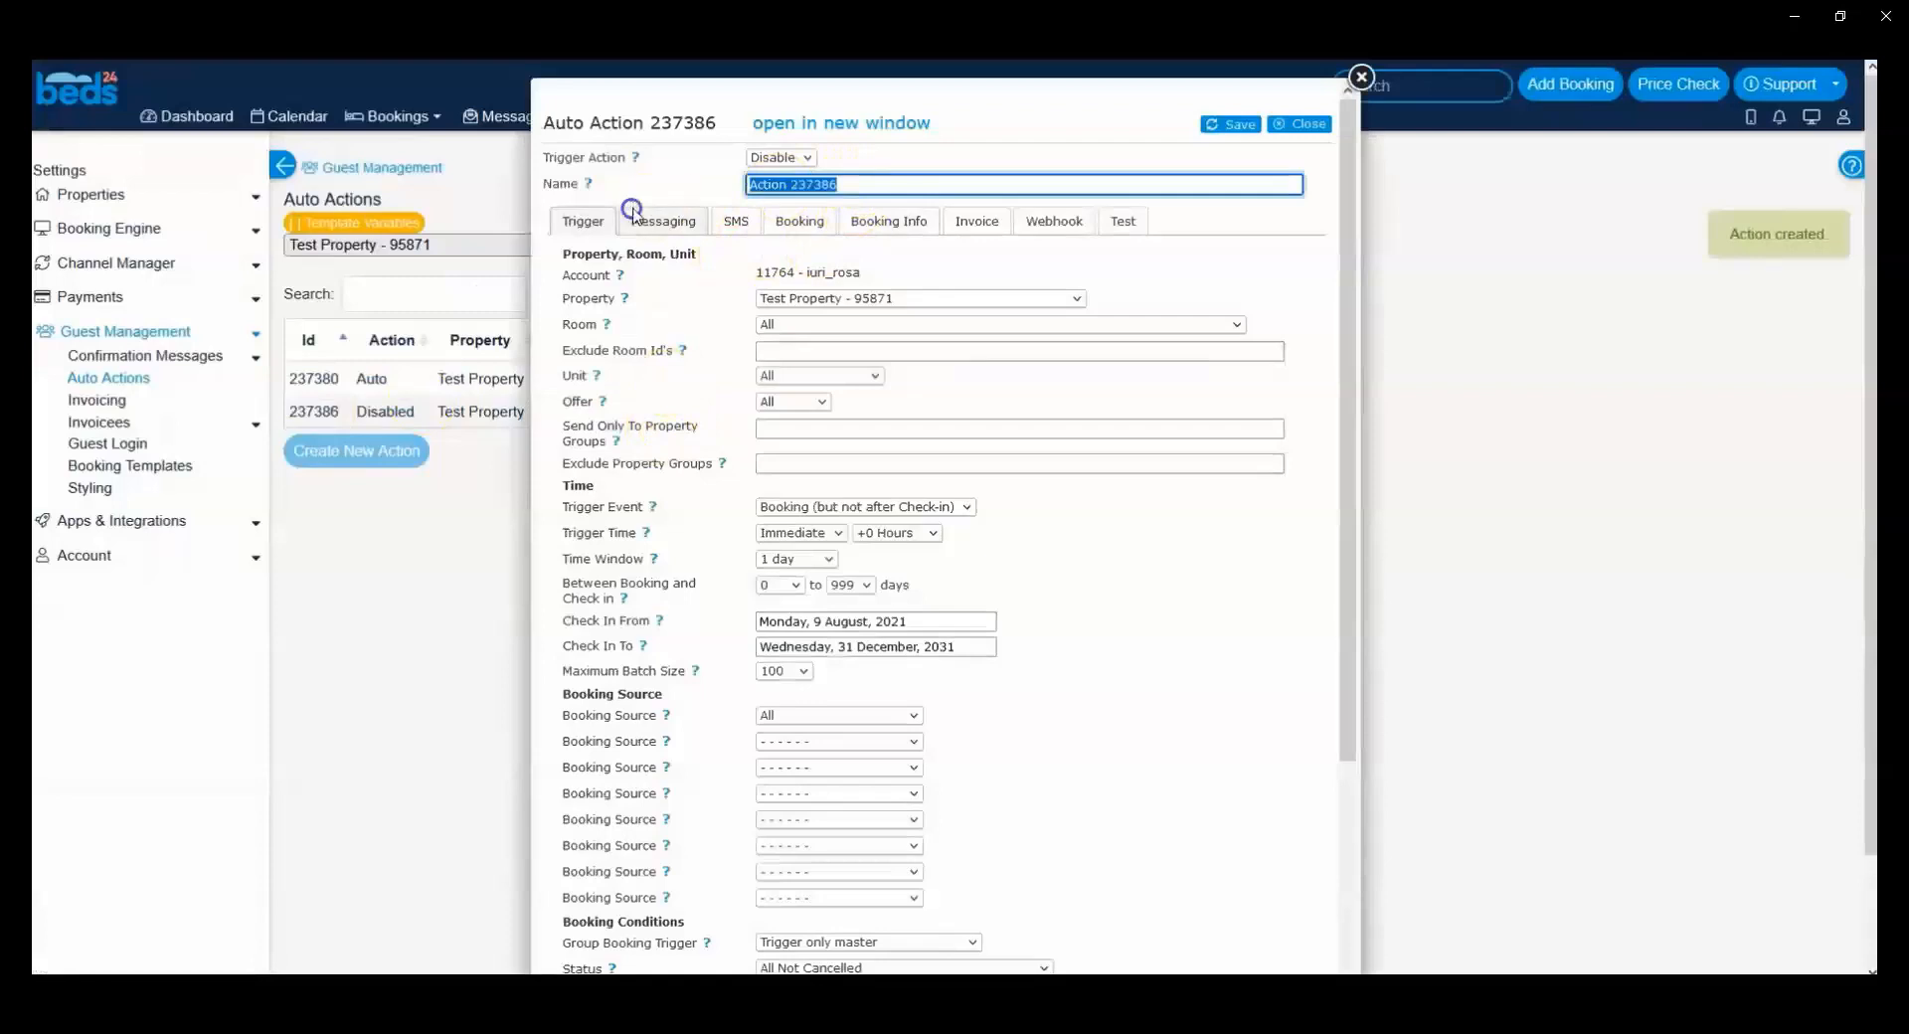
pyautogui.write('BB')
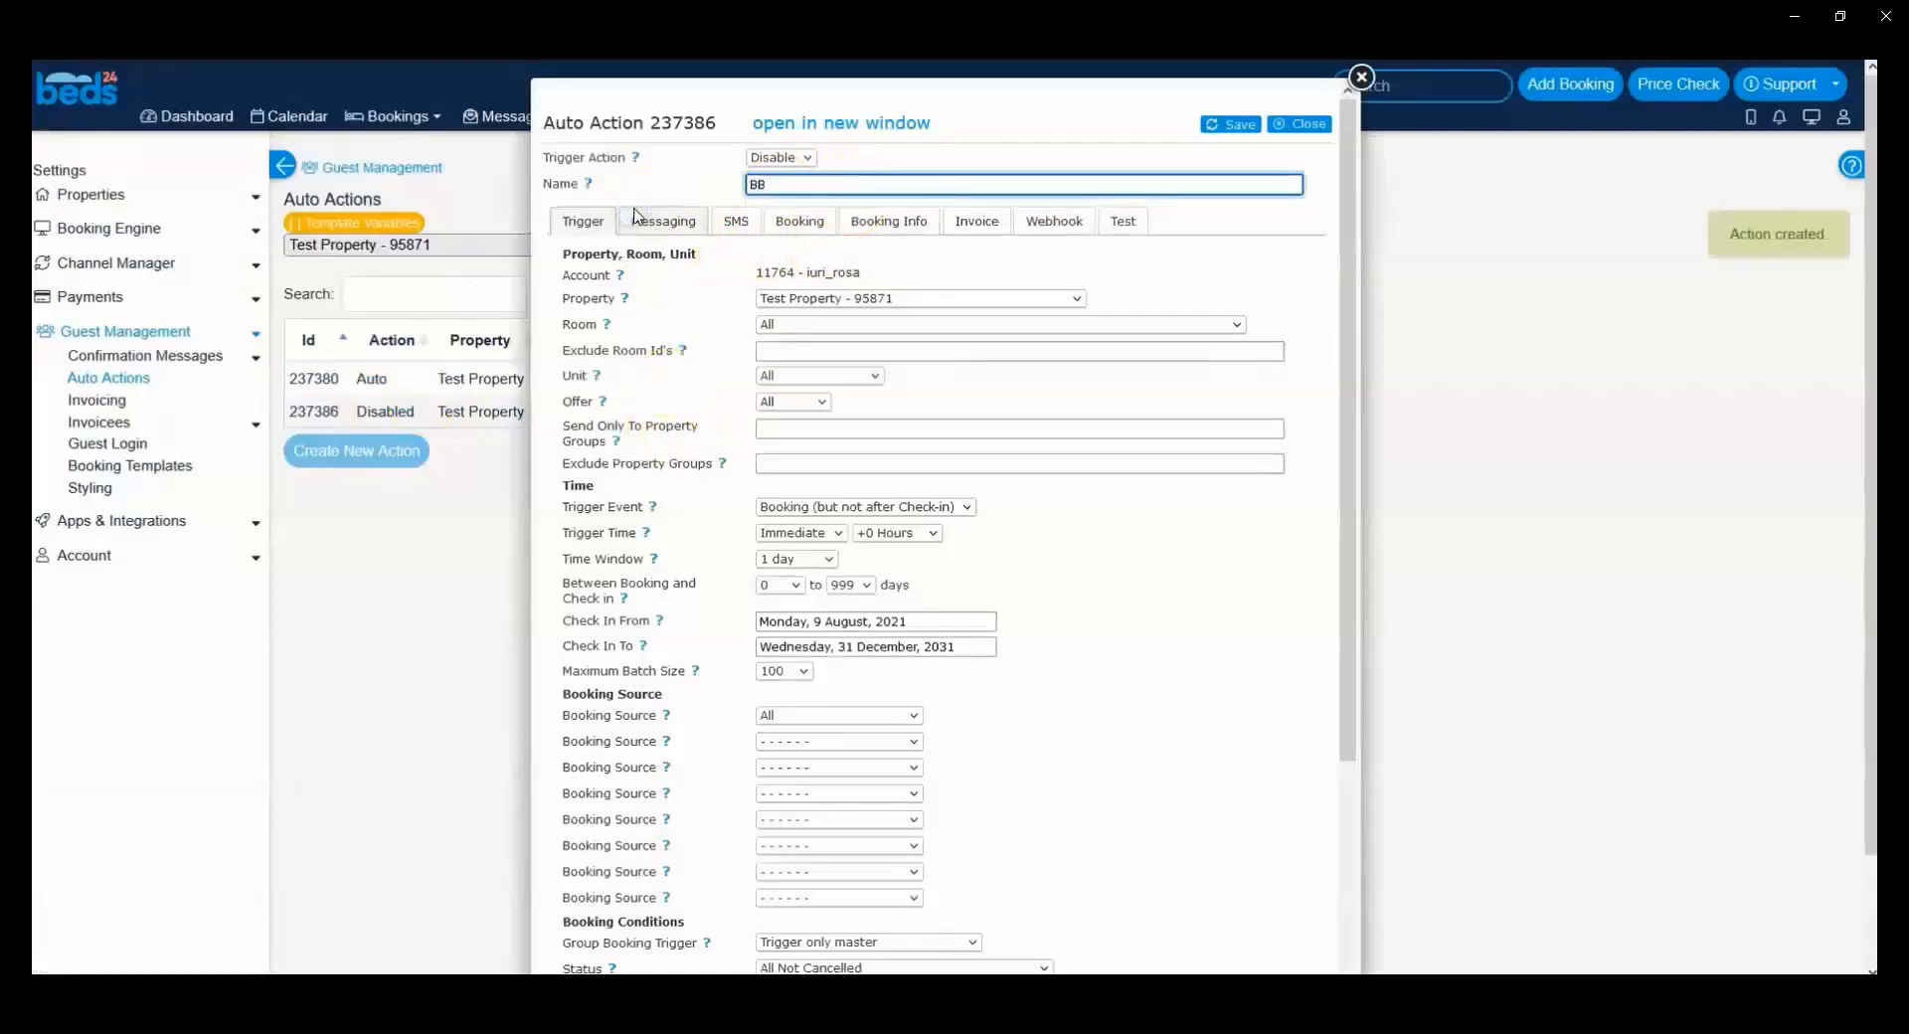
pyautogui.click(780, 157)
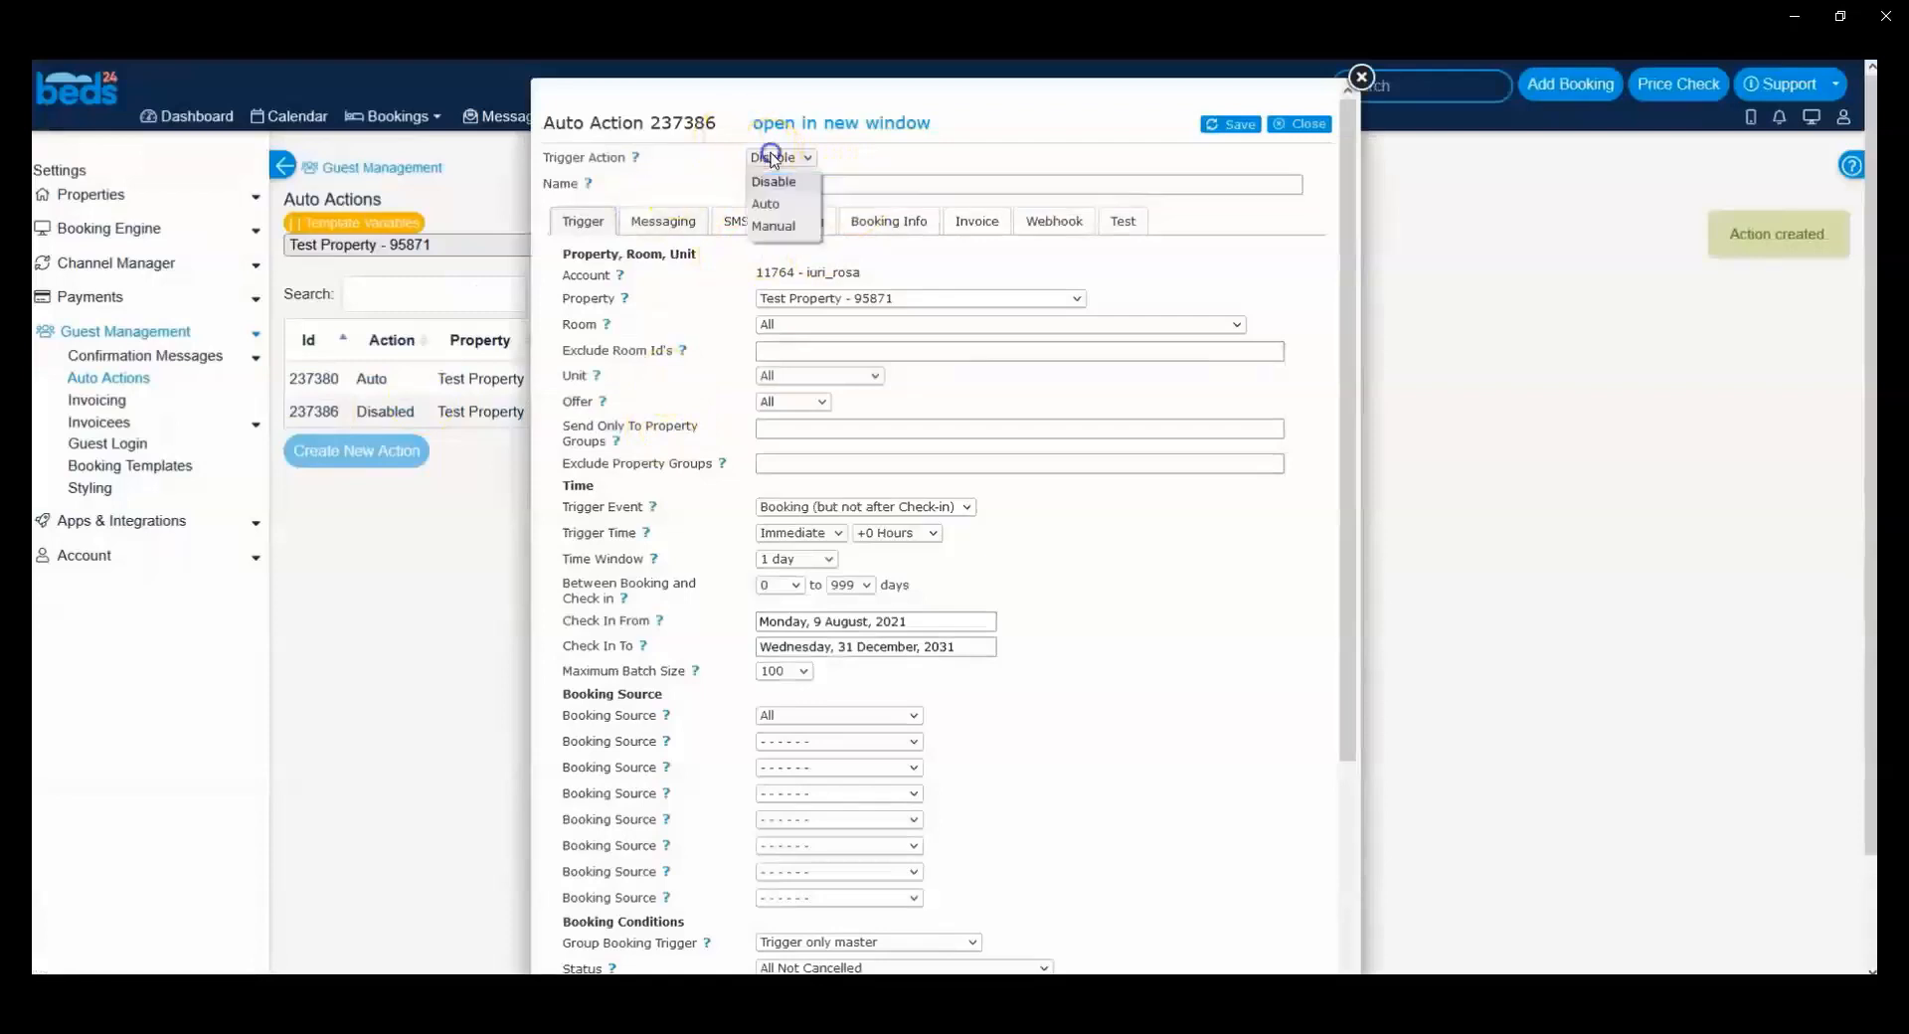
pyautogui.click(782, 209)
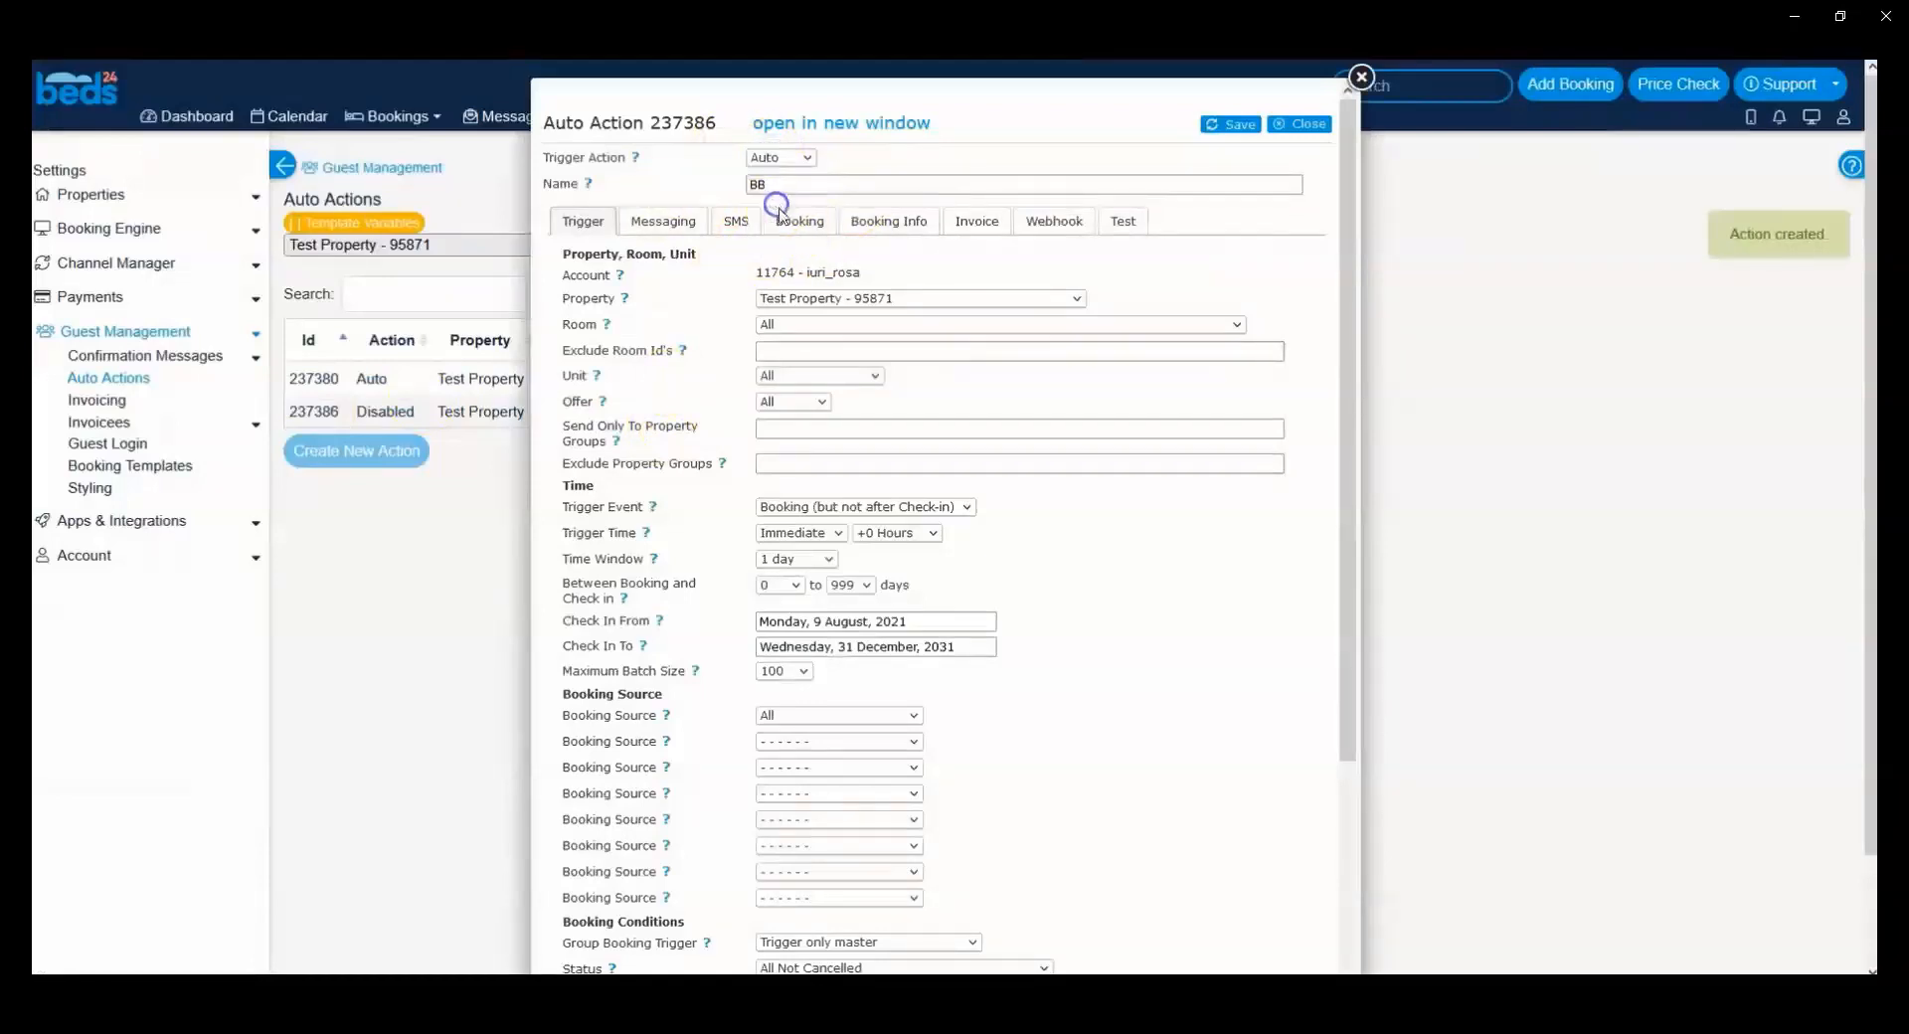
# Step: Set the BB action's Trigger Event to Booking, keep its Trigger Time at Immediate, and set its Time Window to 999 days
pyautogui.click(890, 507)
pyautogui.click(881, 531)
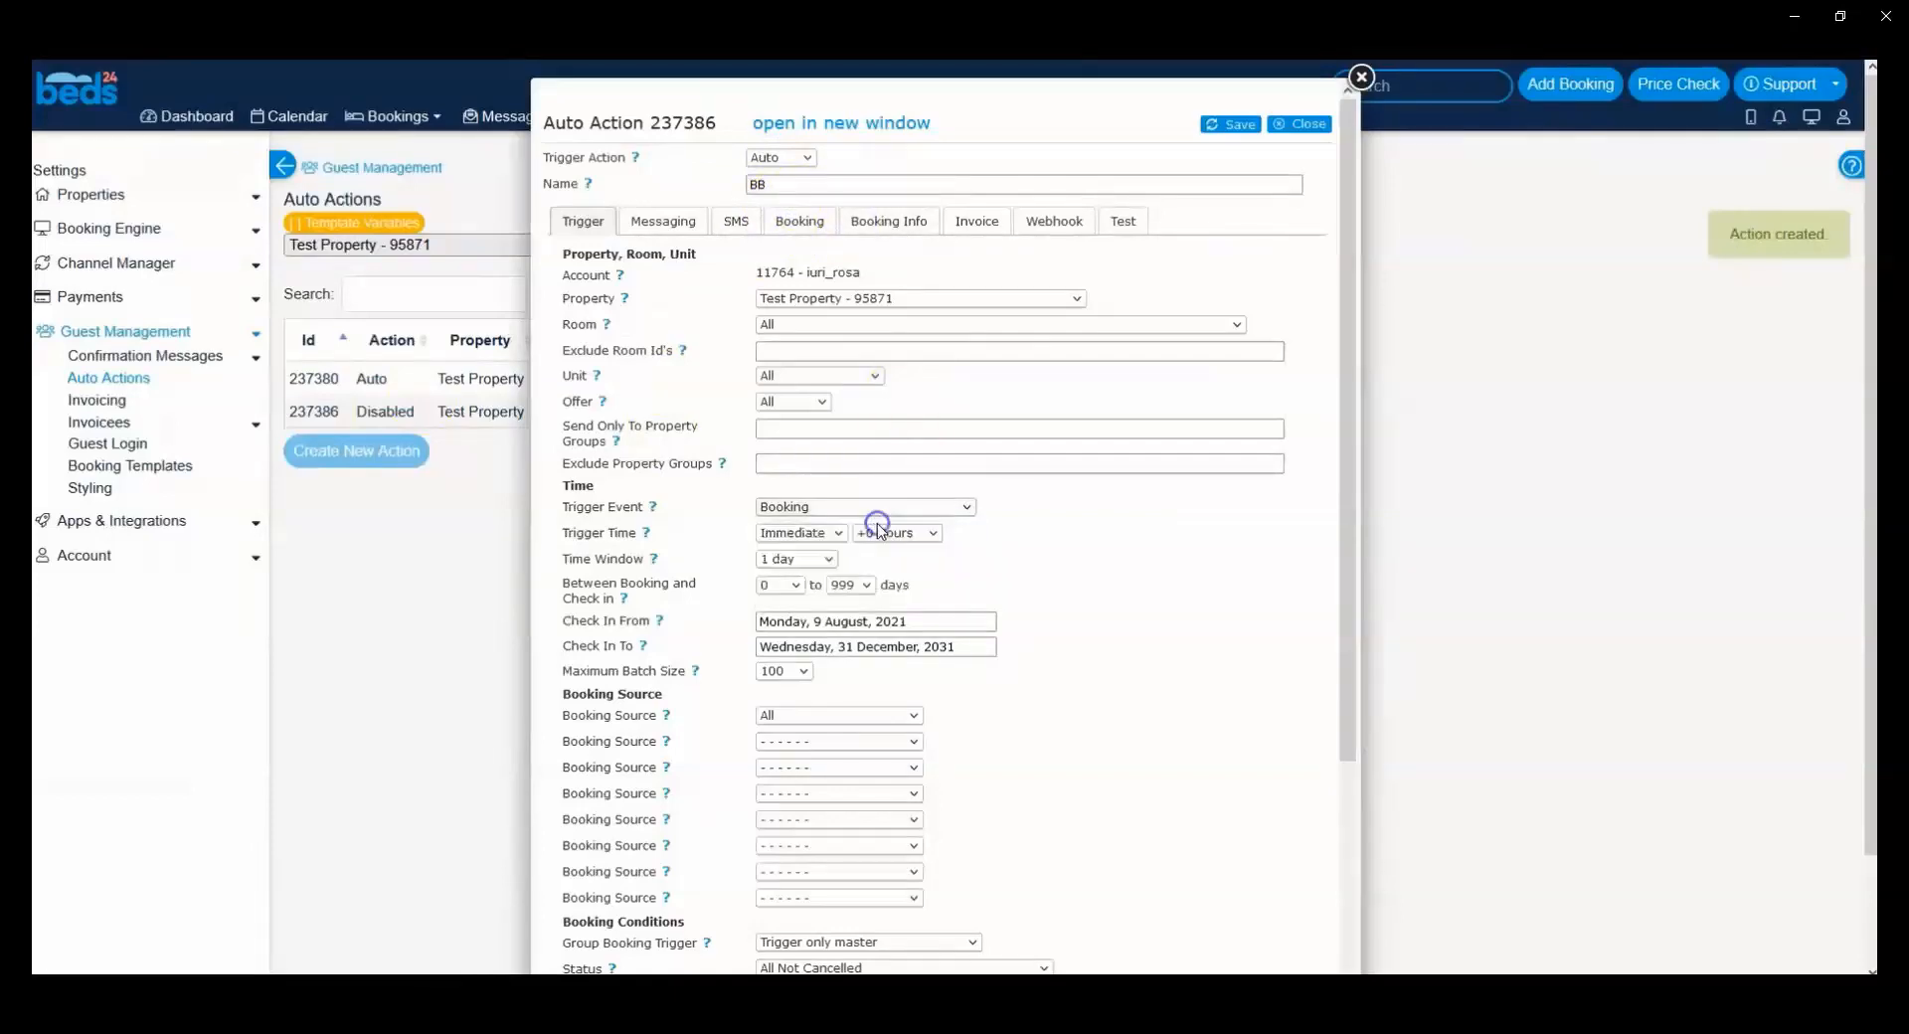
pyautogui.click(806, 533)
pyautogui.click(807, 530)
pyautogui.click(805, 561)
pyautogui.scroll(-20, 809, 437)
pyautogui.moveTo(826, 483); pyautogui.dragTo(823, 540)
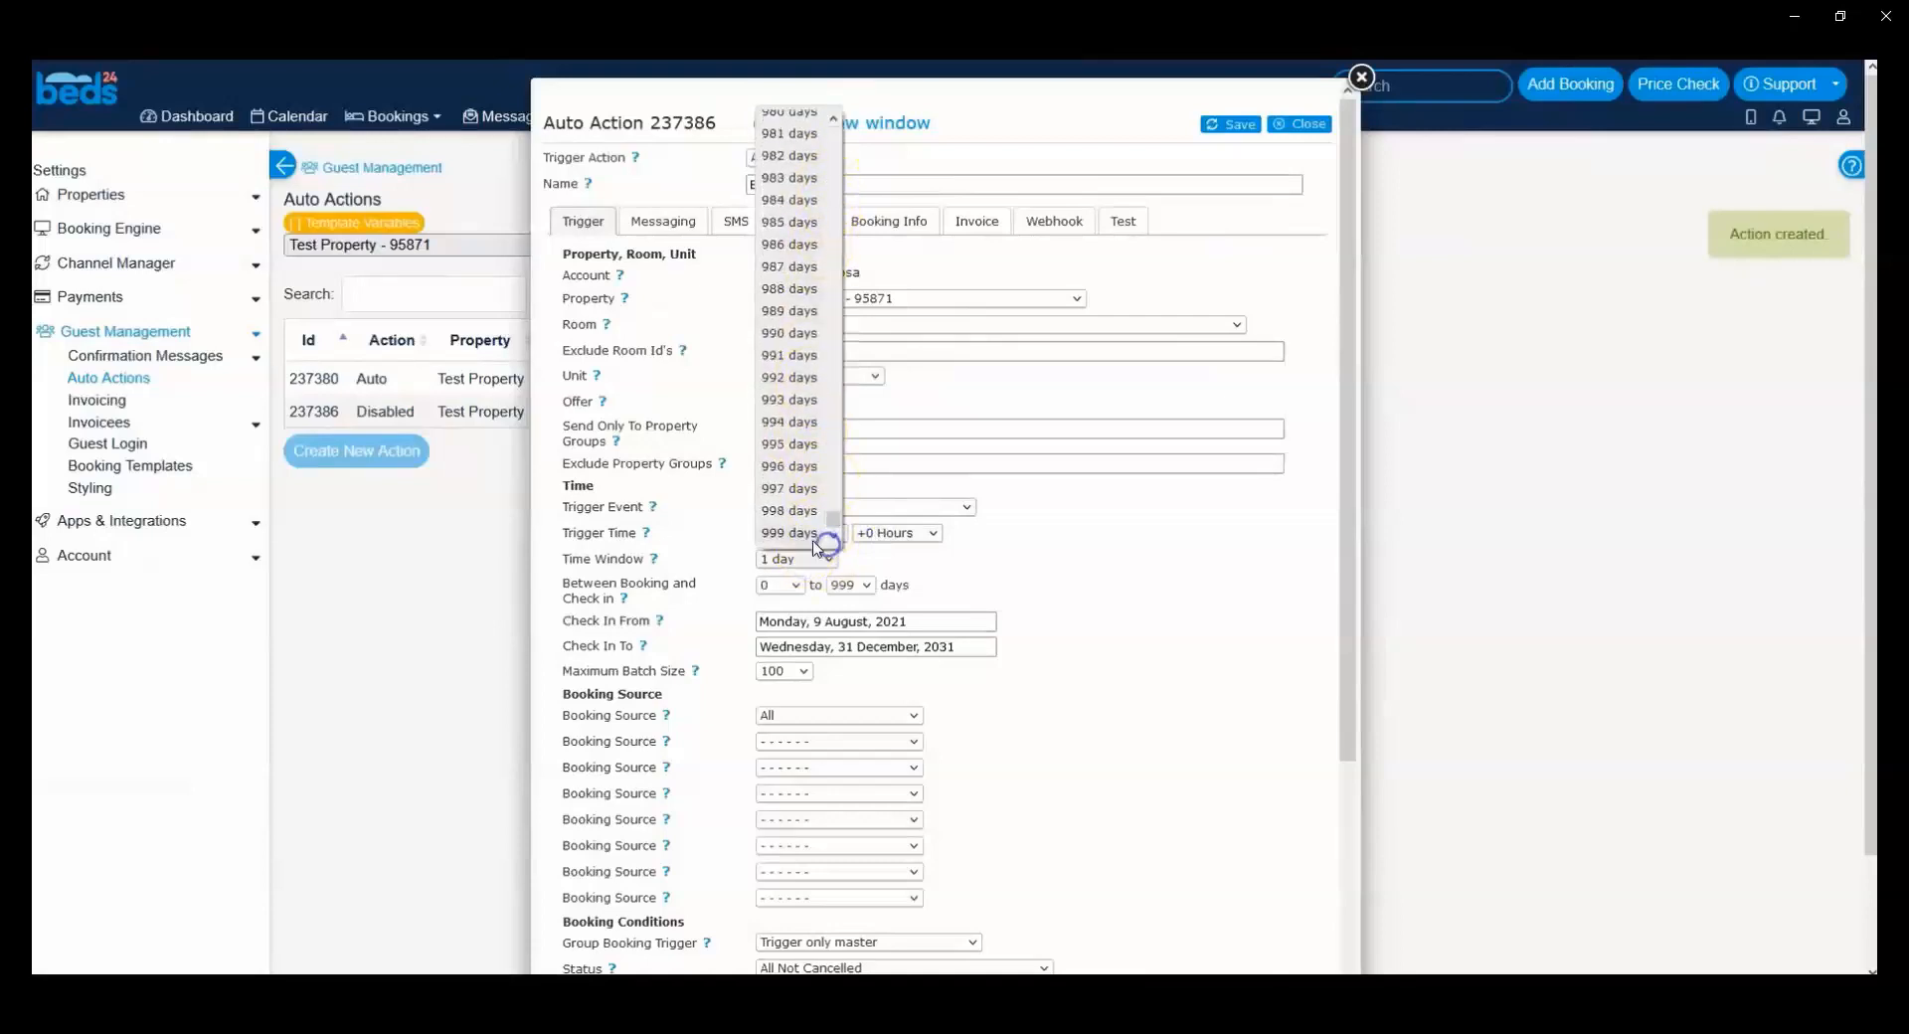
pyautogui.click(810, 538)
pyautogui.click(1226, 539)
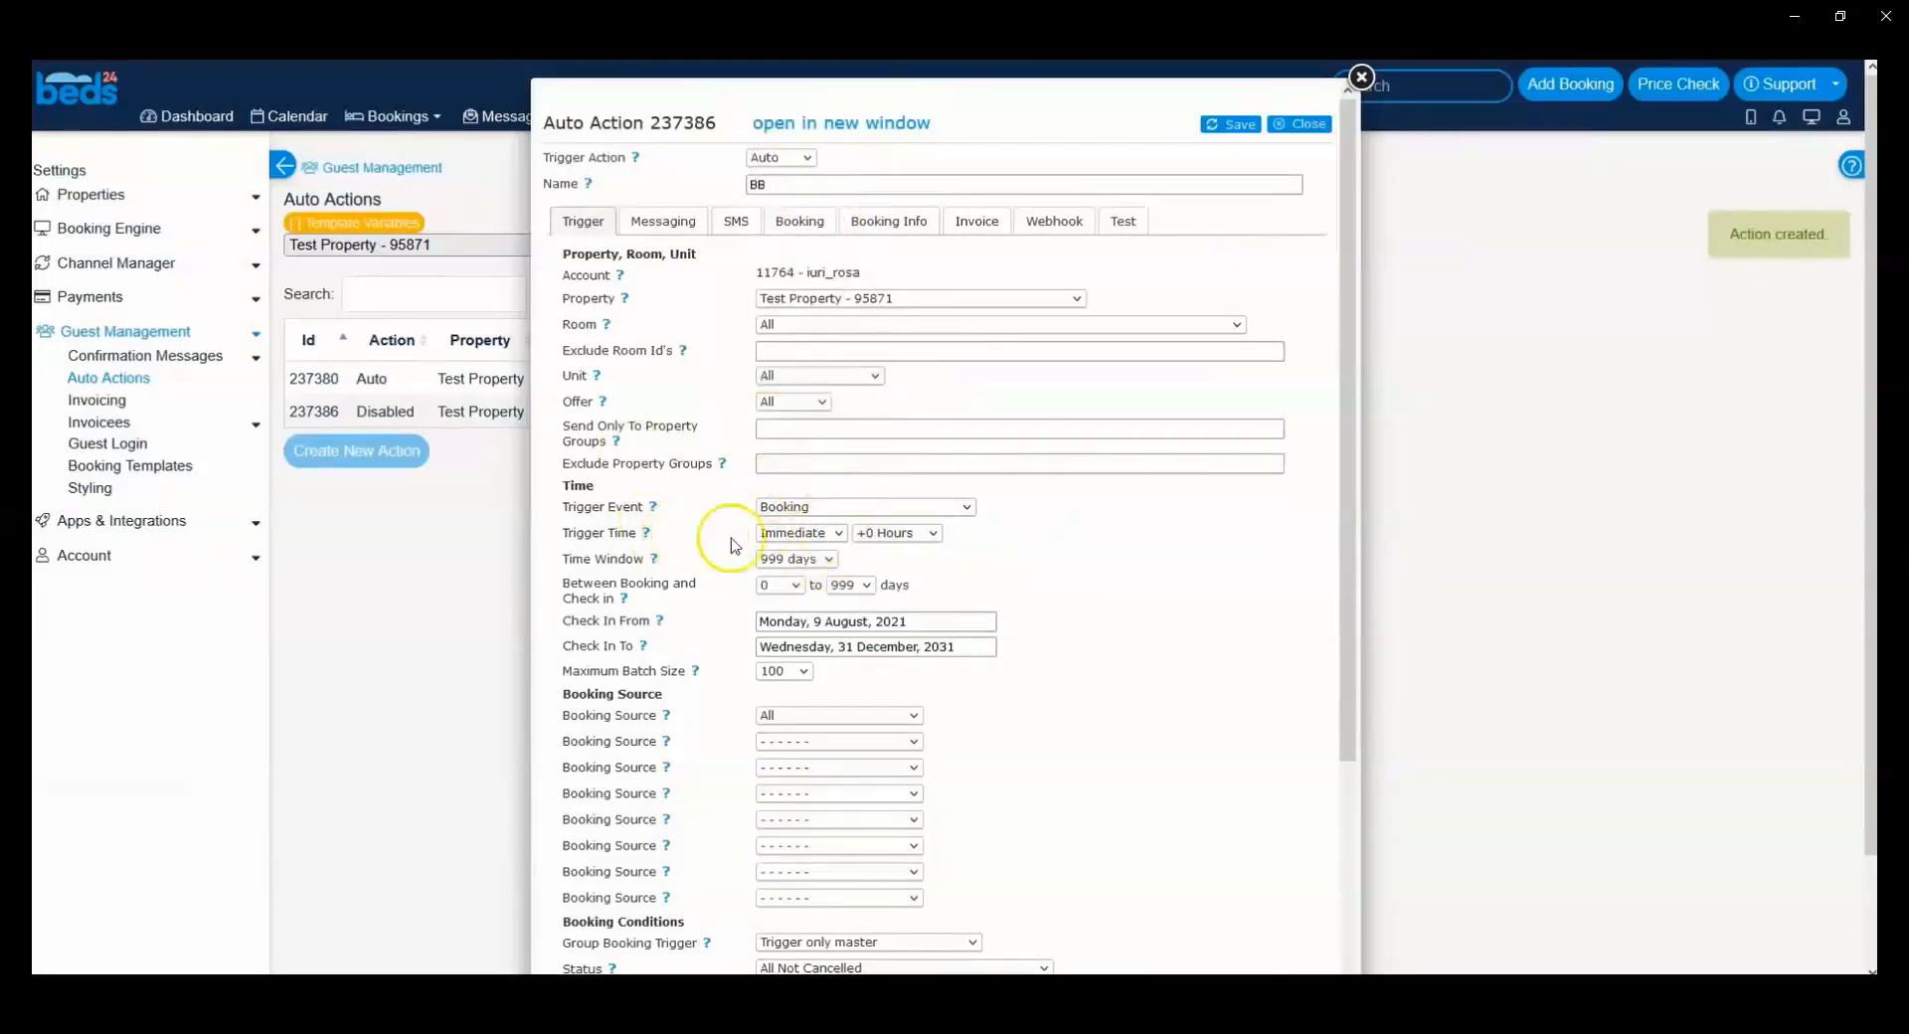
# Step: Add a Booking Field Contains condition to the BB action requiring the Rate Description to contain 21588359
pyautogui.scroll(-5, 718, 503)
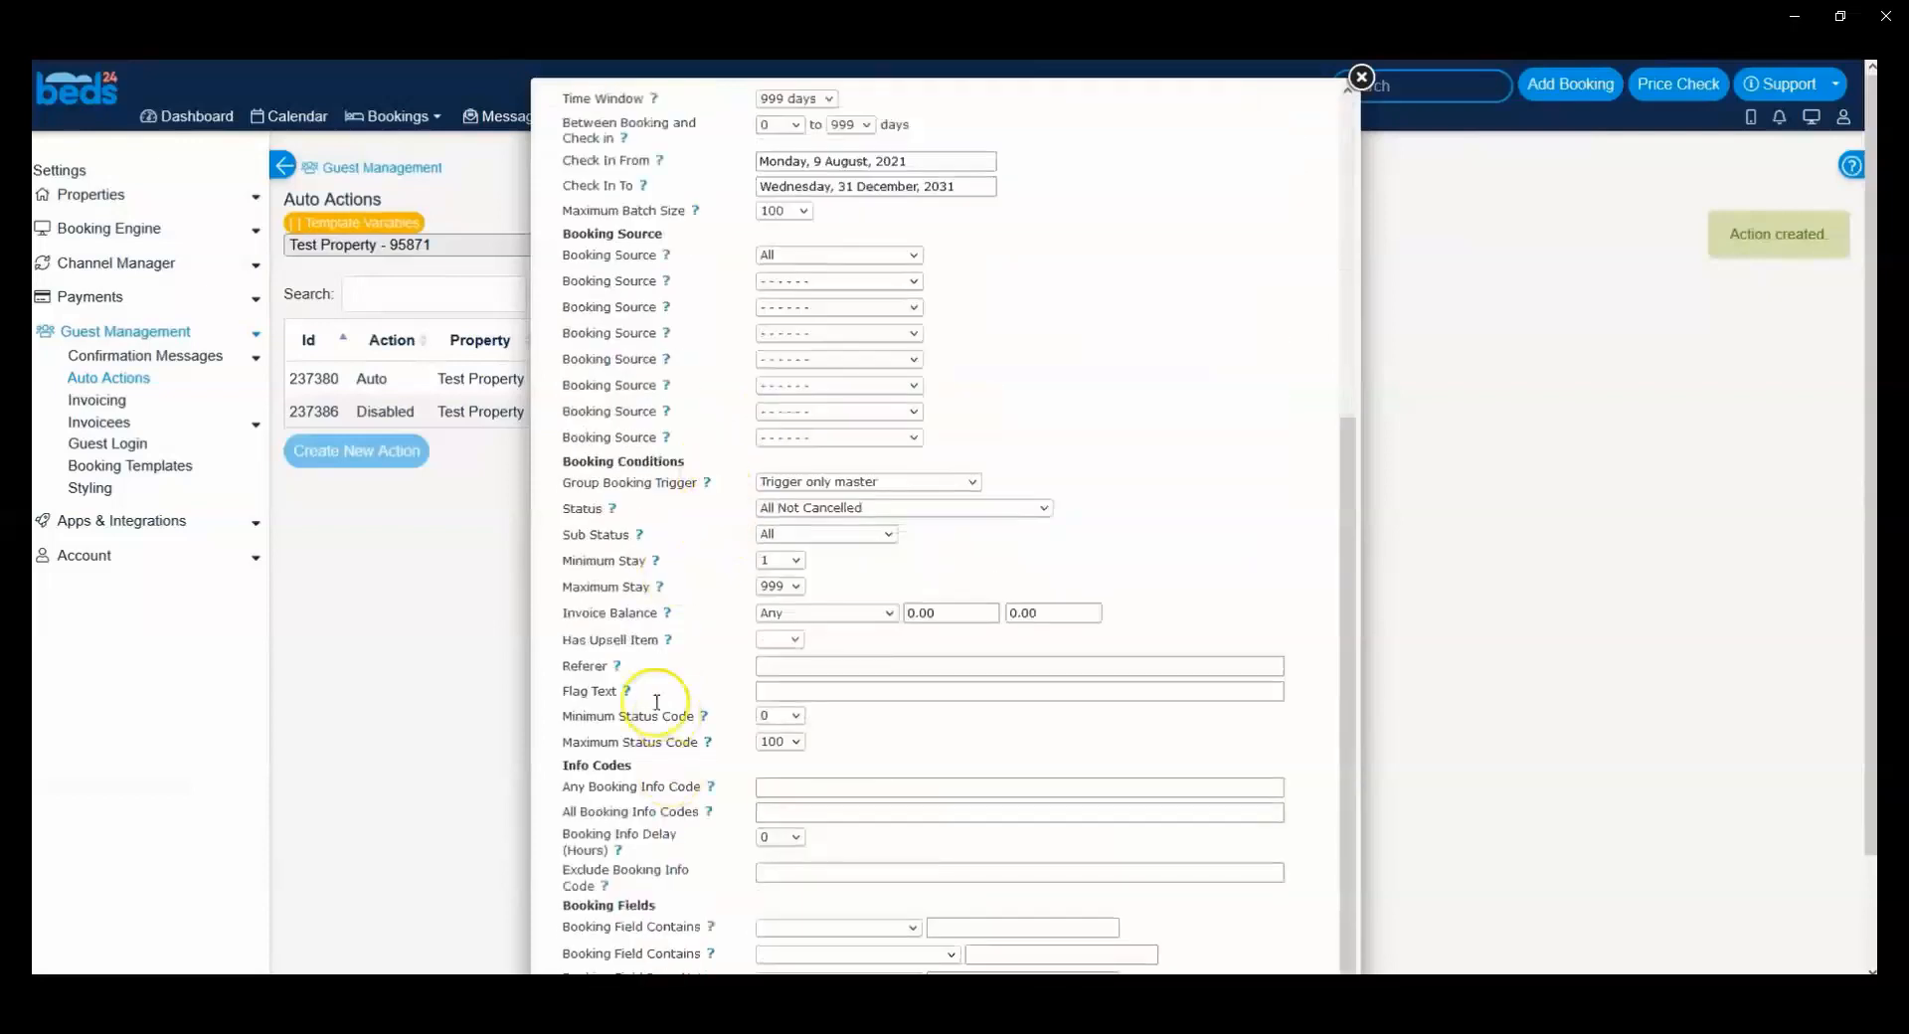
pyautogui.scroll(-2, 660, 746)
pyautogui.moveTo(569, 806); pyautogui.dragTo(784, 801)
pyautogui.click(784, 806)
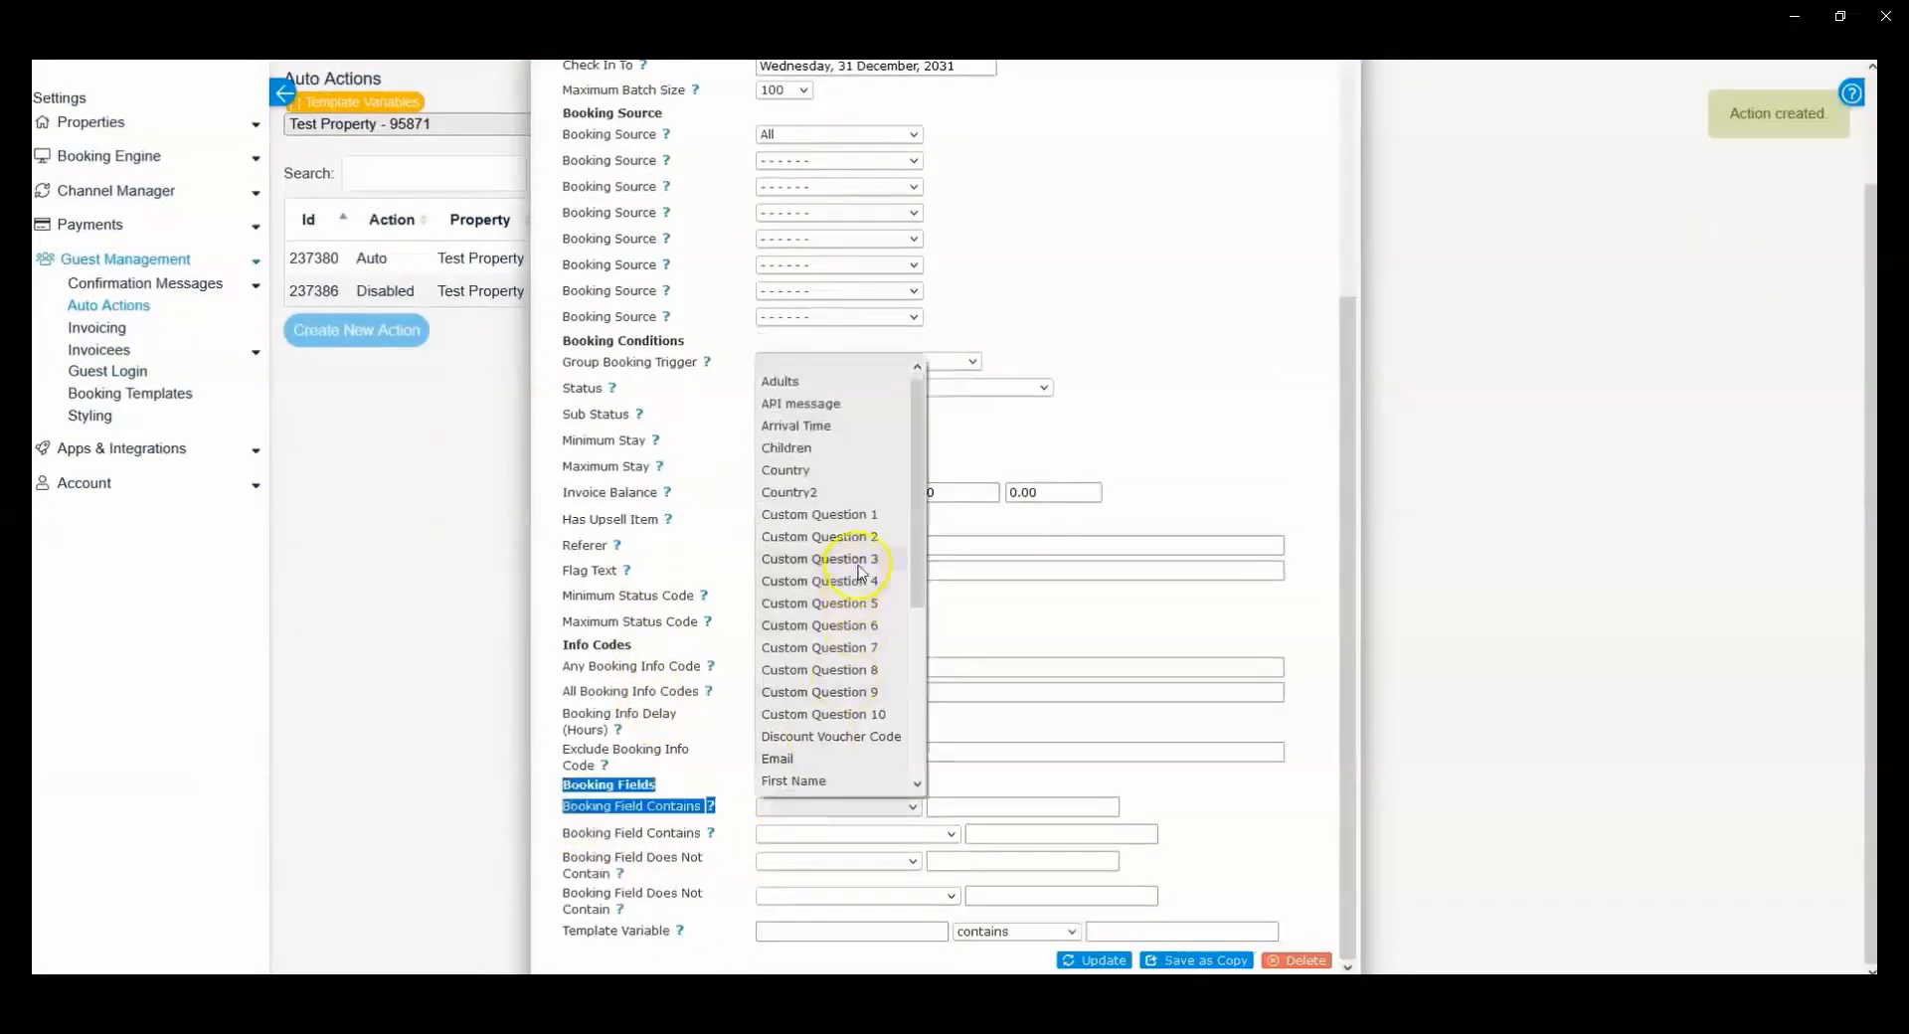
pyautogui.moveTo(916, 484); pyautogui.dragTo(916, 664)
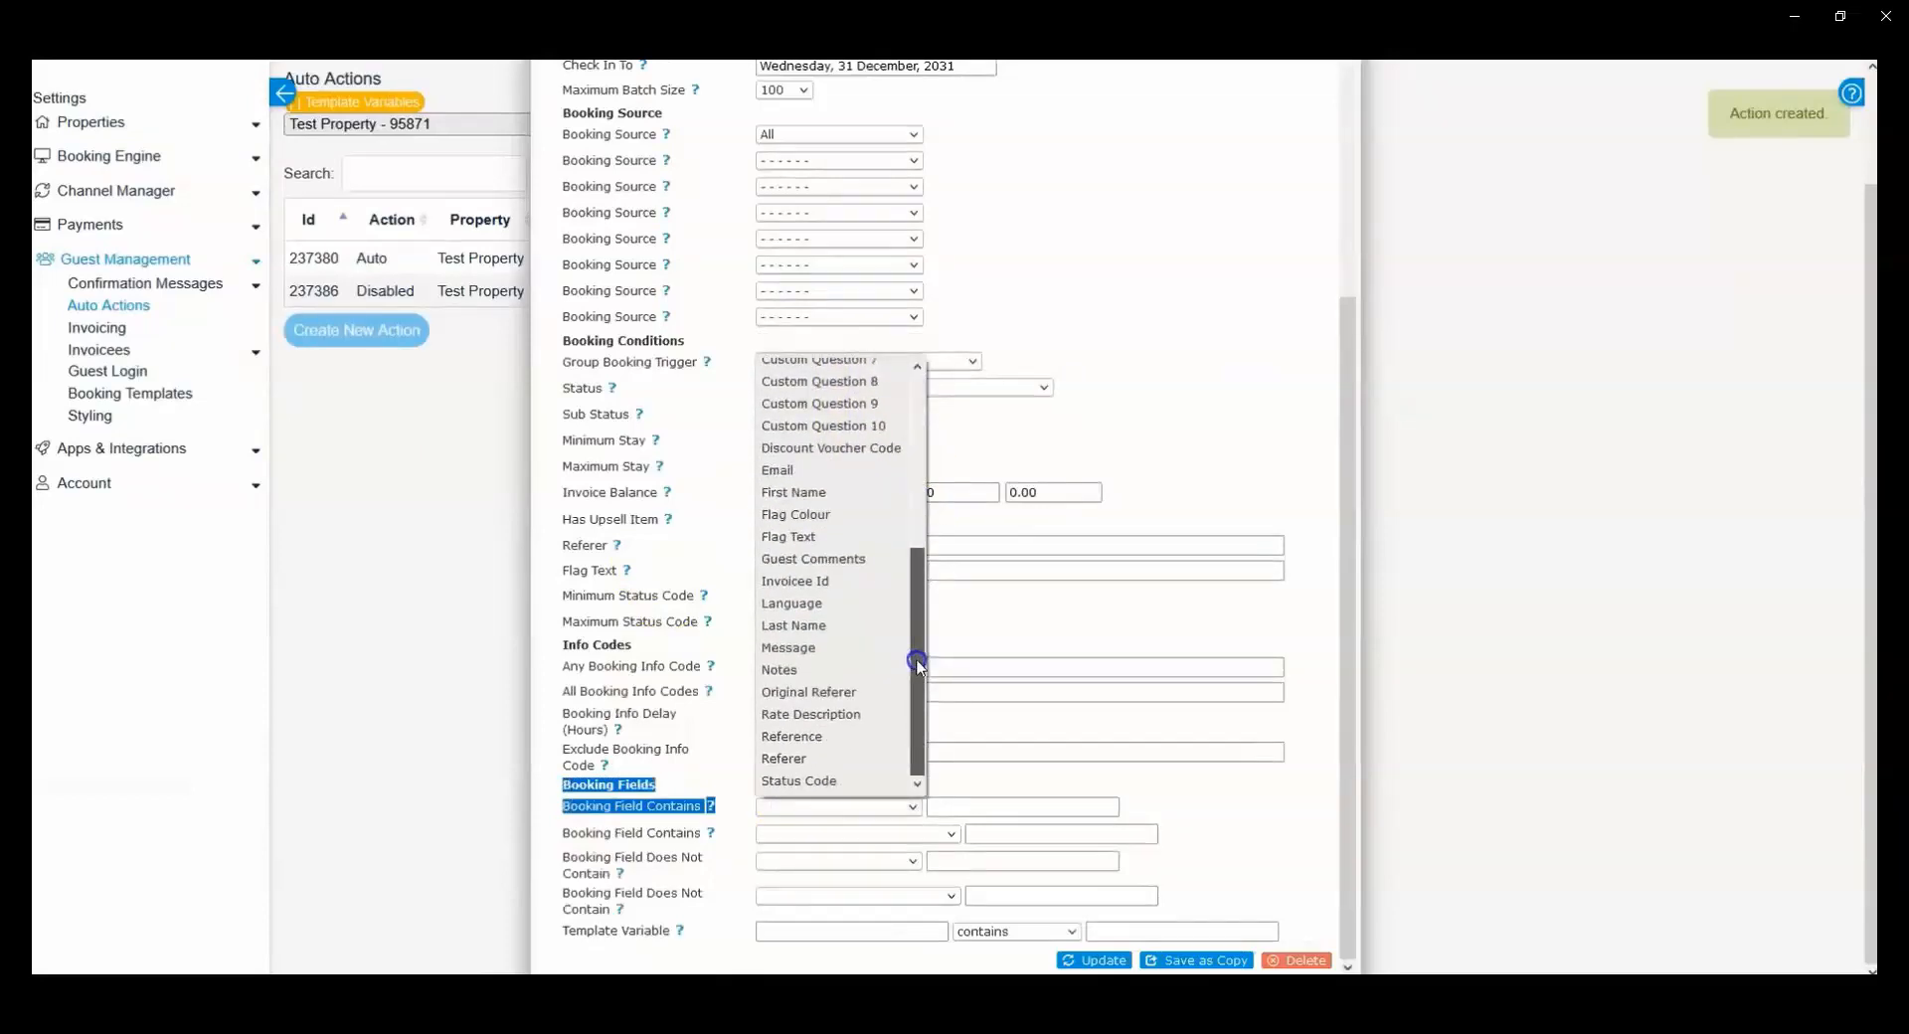
pyautogui.click(875, 714)
pyautogui.click(957, 803)
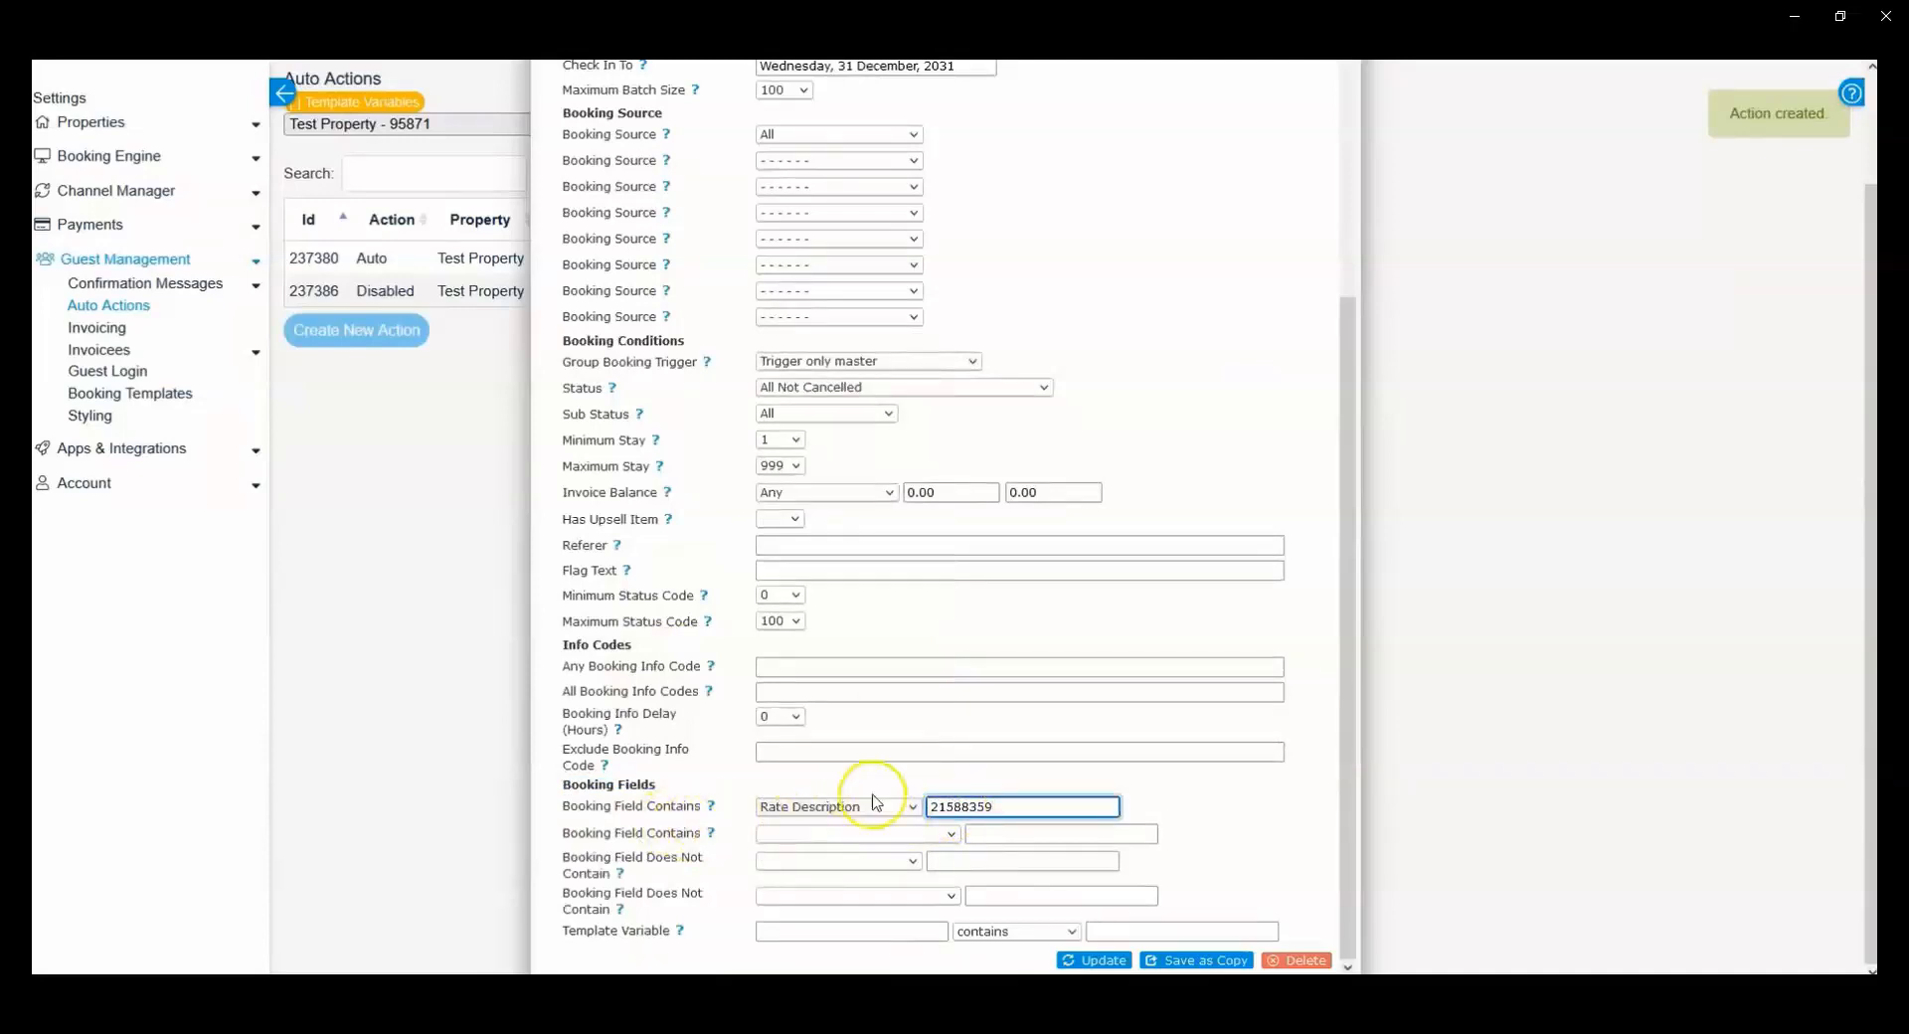
pyautogui.scroll(5, 865, 795)
pyautogui.scroll(-5, 860, 786)
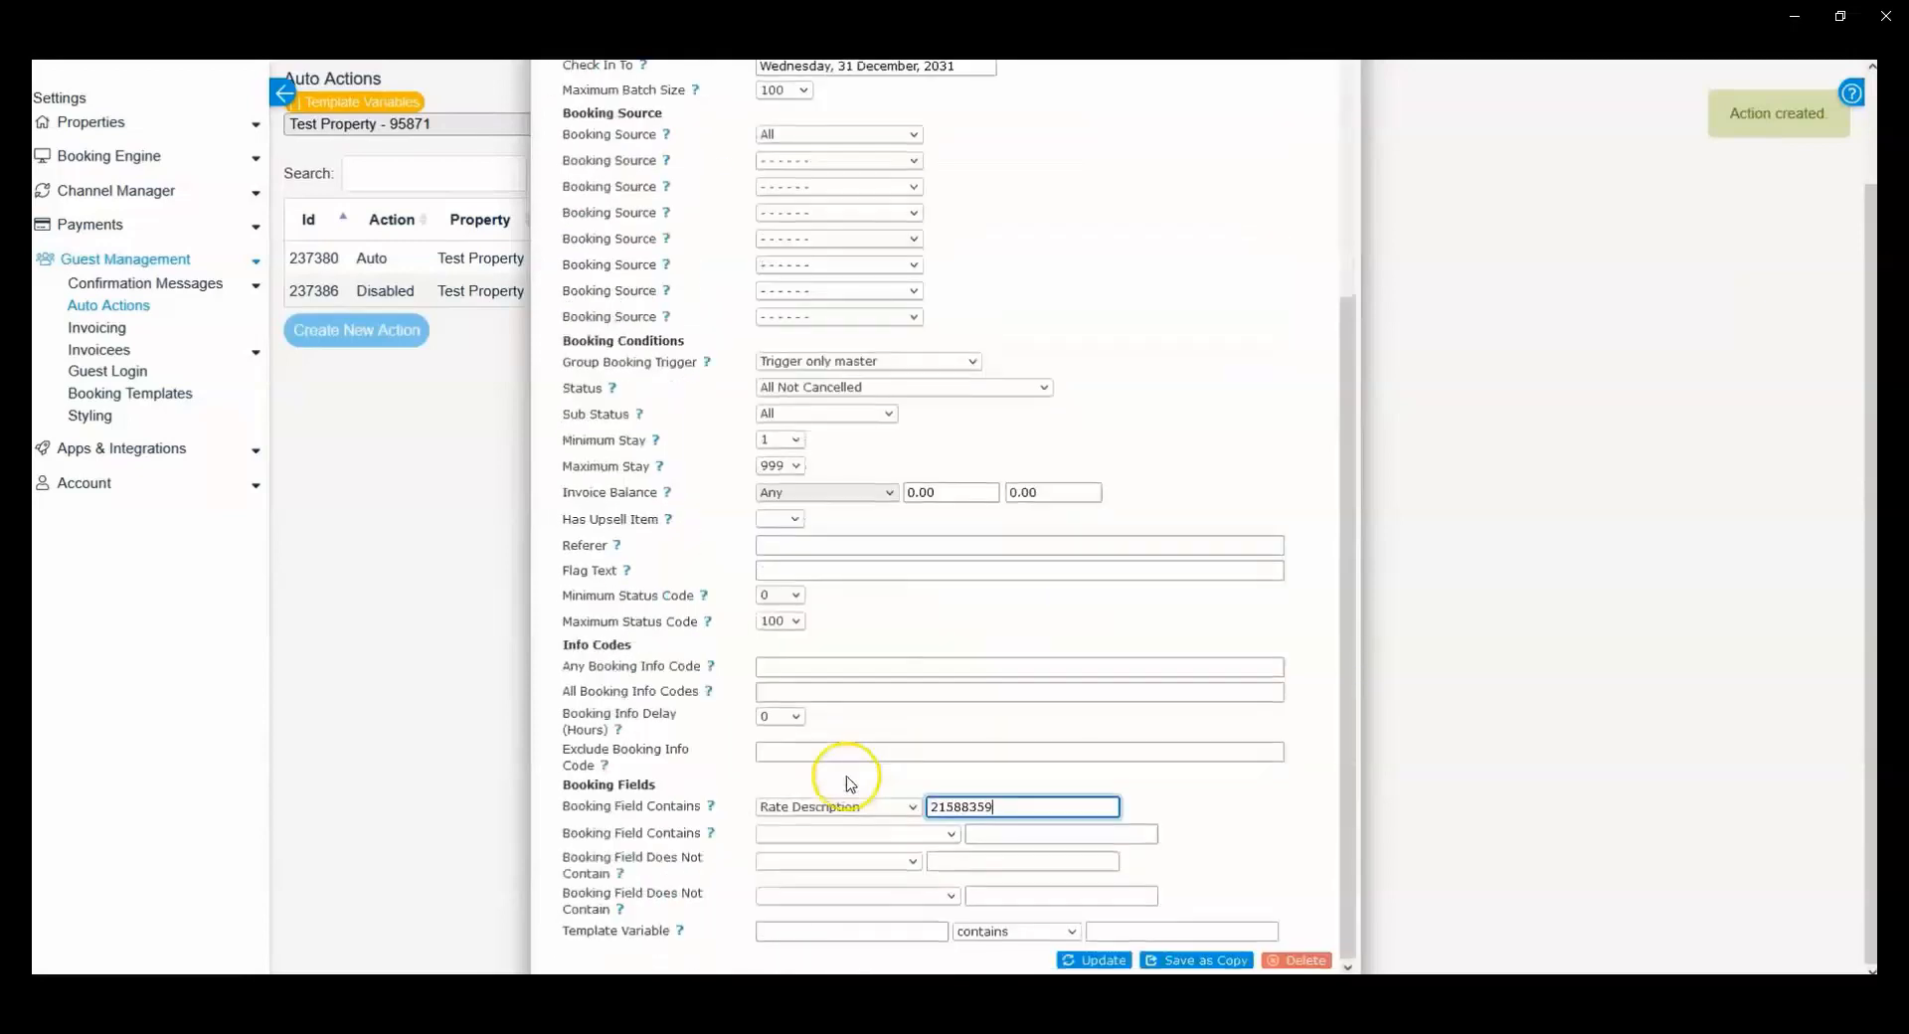
pyautogui.scroll(5, 929, 775)
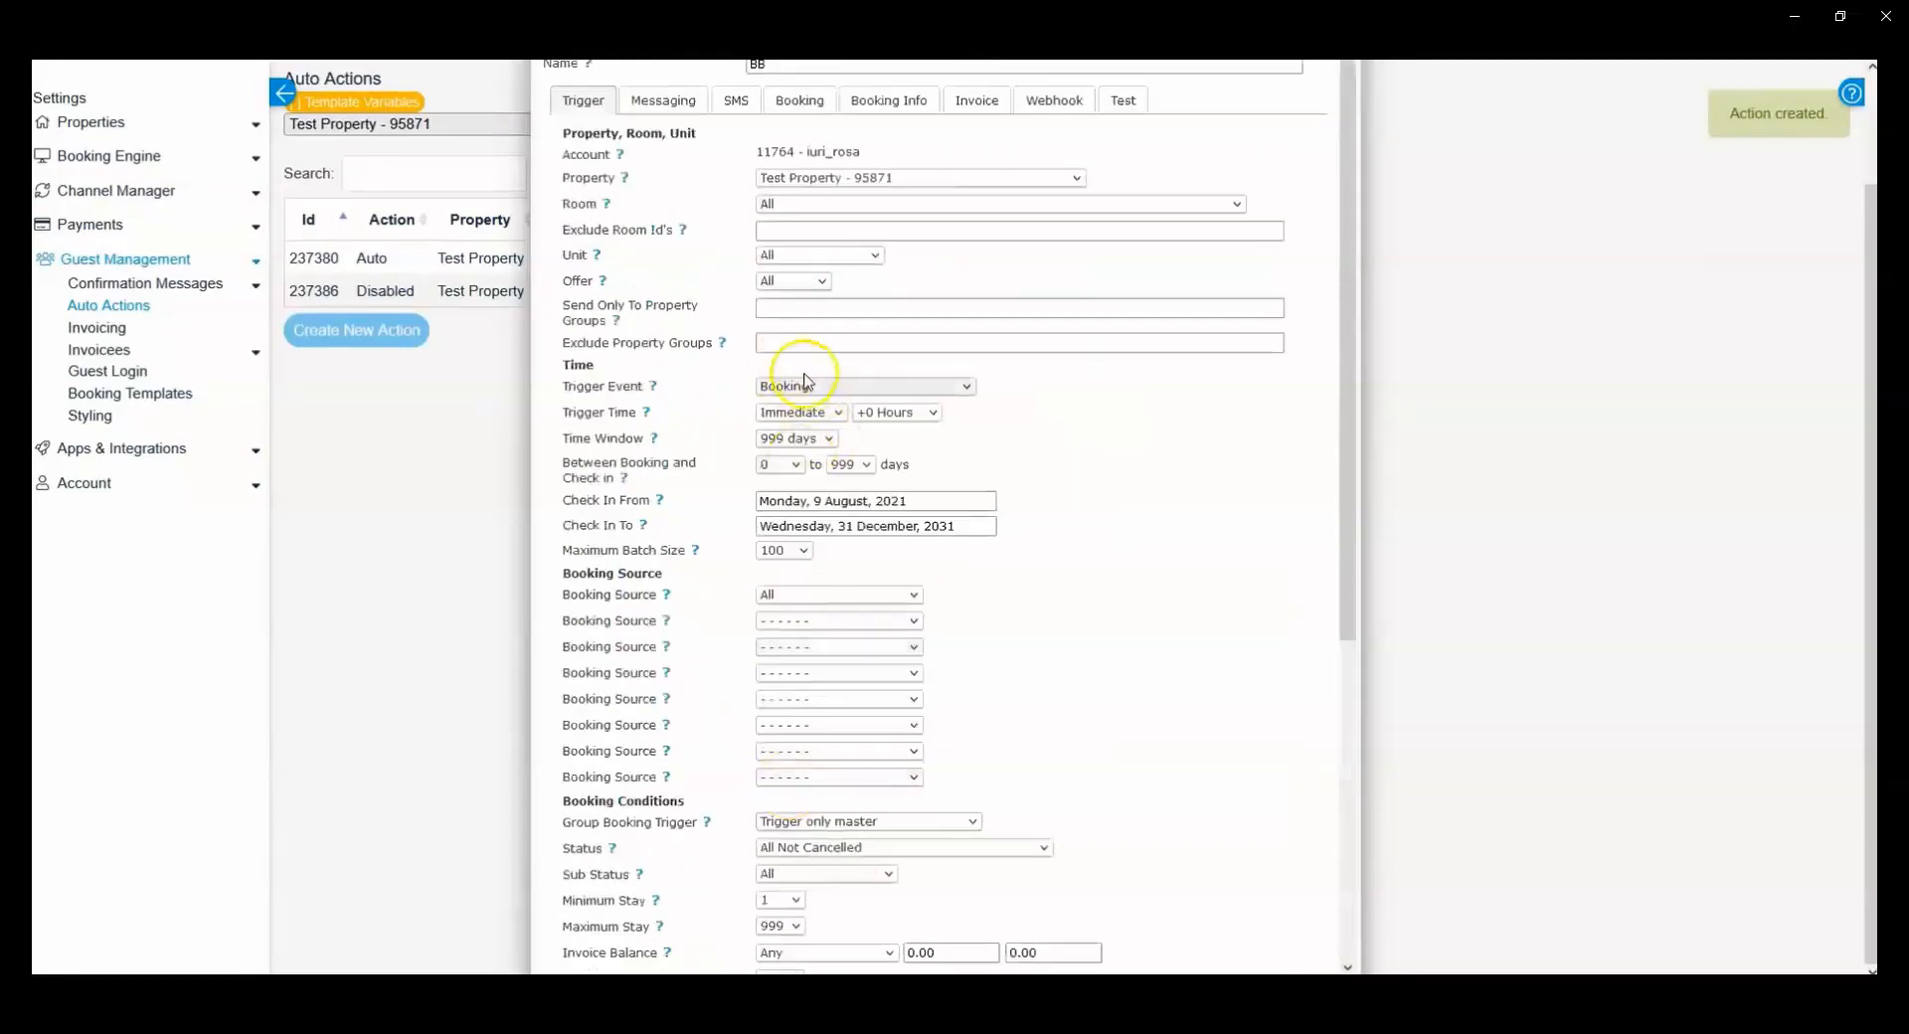
# Step: Make the BB action add a booking info item with code Meal_Plan and text BB, then save the action
pyautogui.scroll(-5, 828, 504)
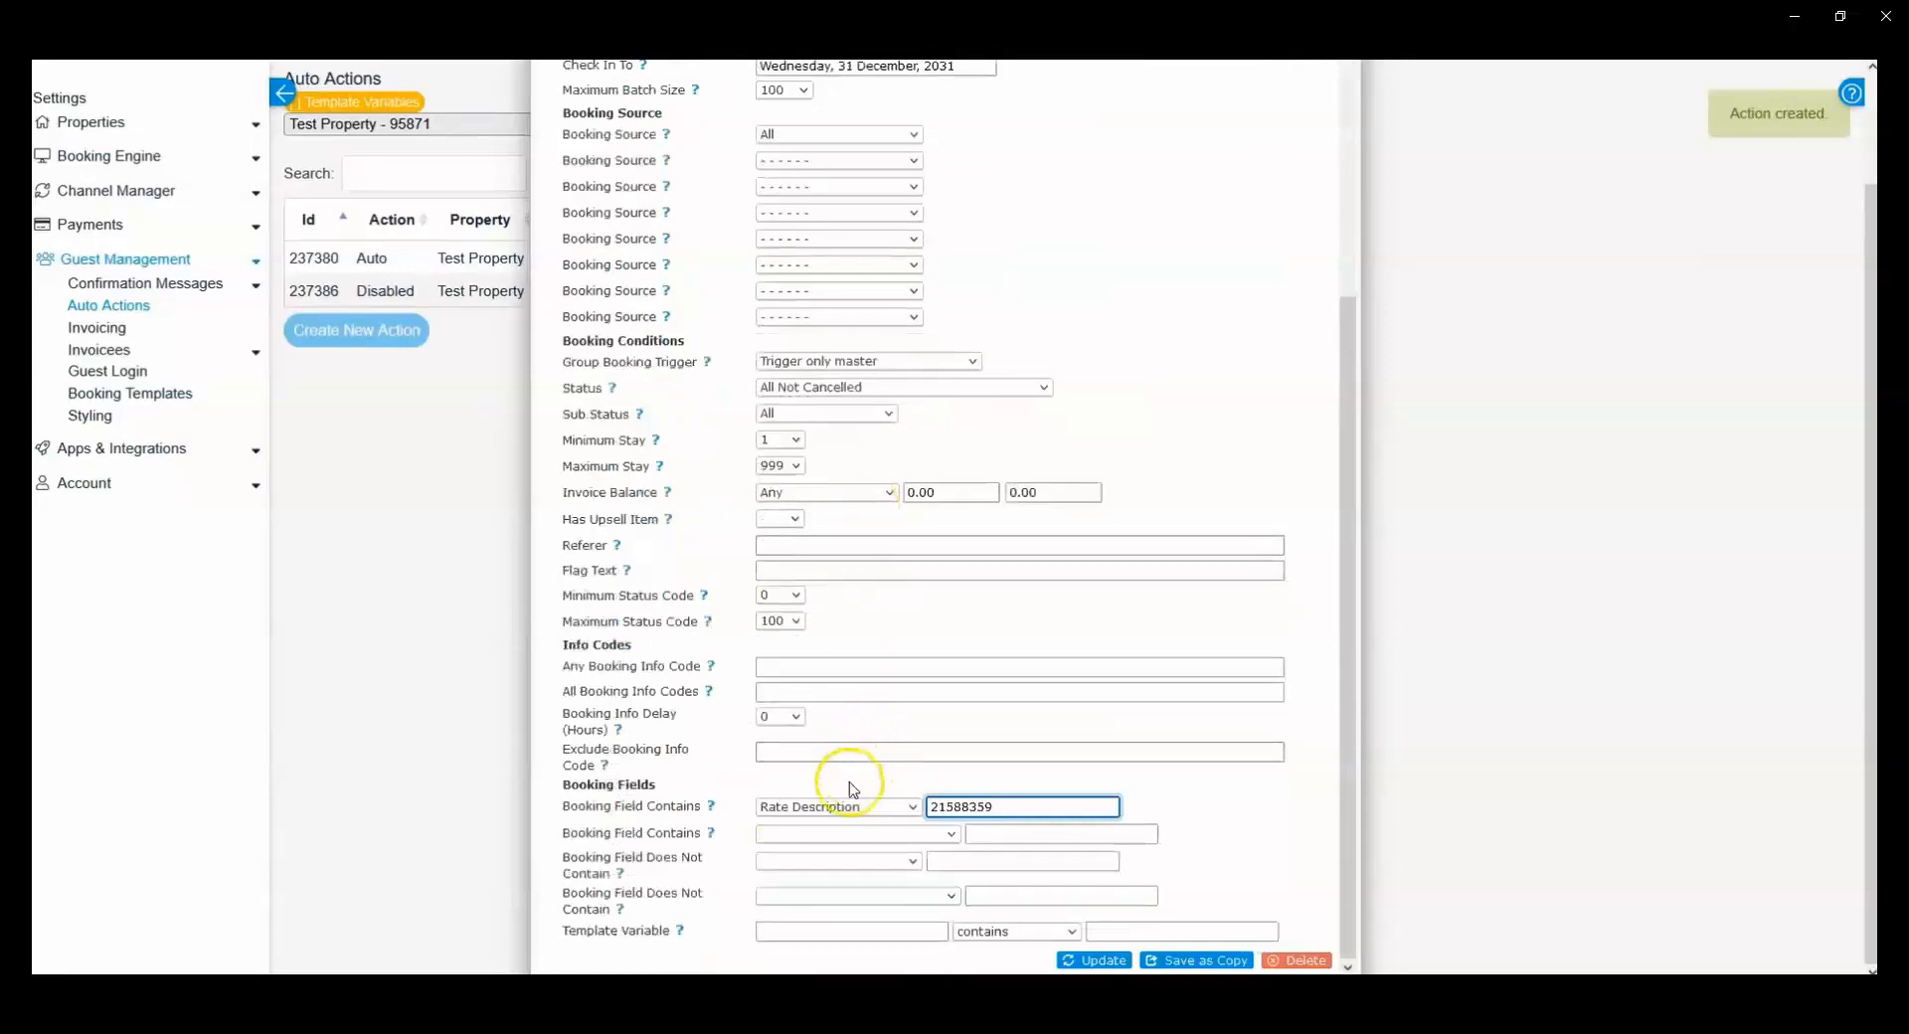
pyautogui.moveTo(1016, 805); pyautogui.dragTo(919, 808)
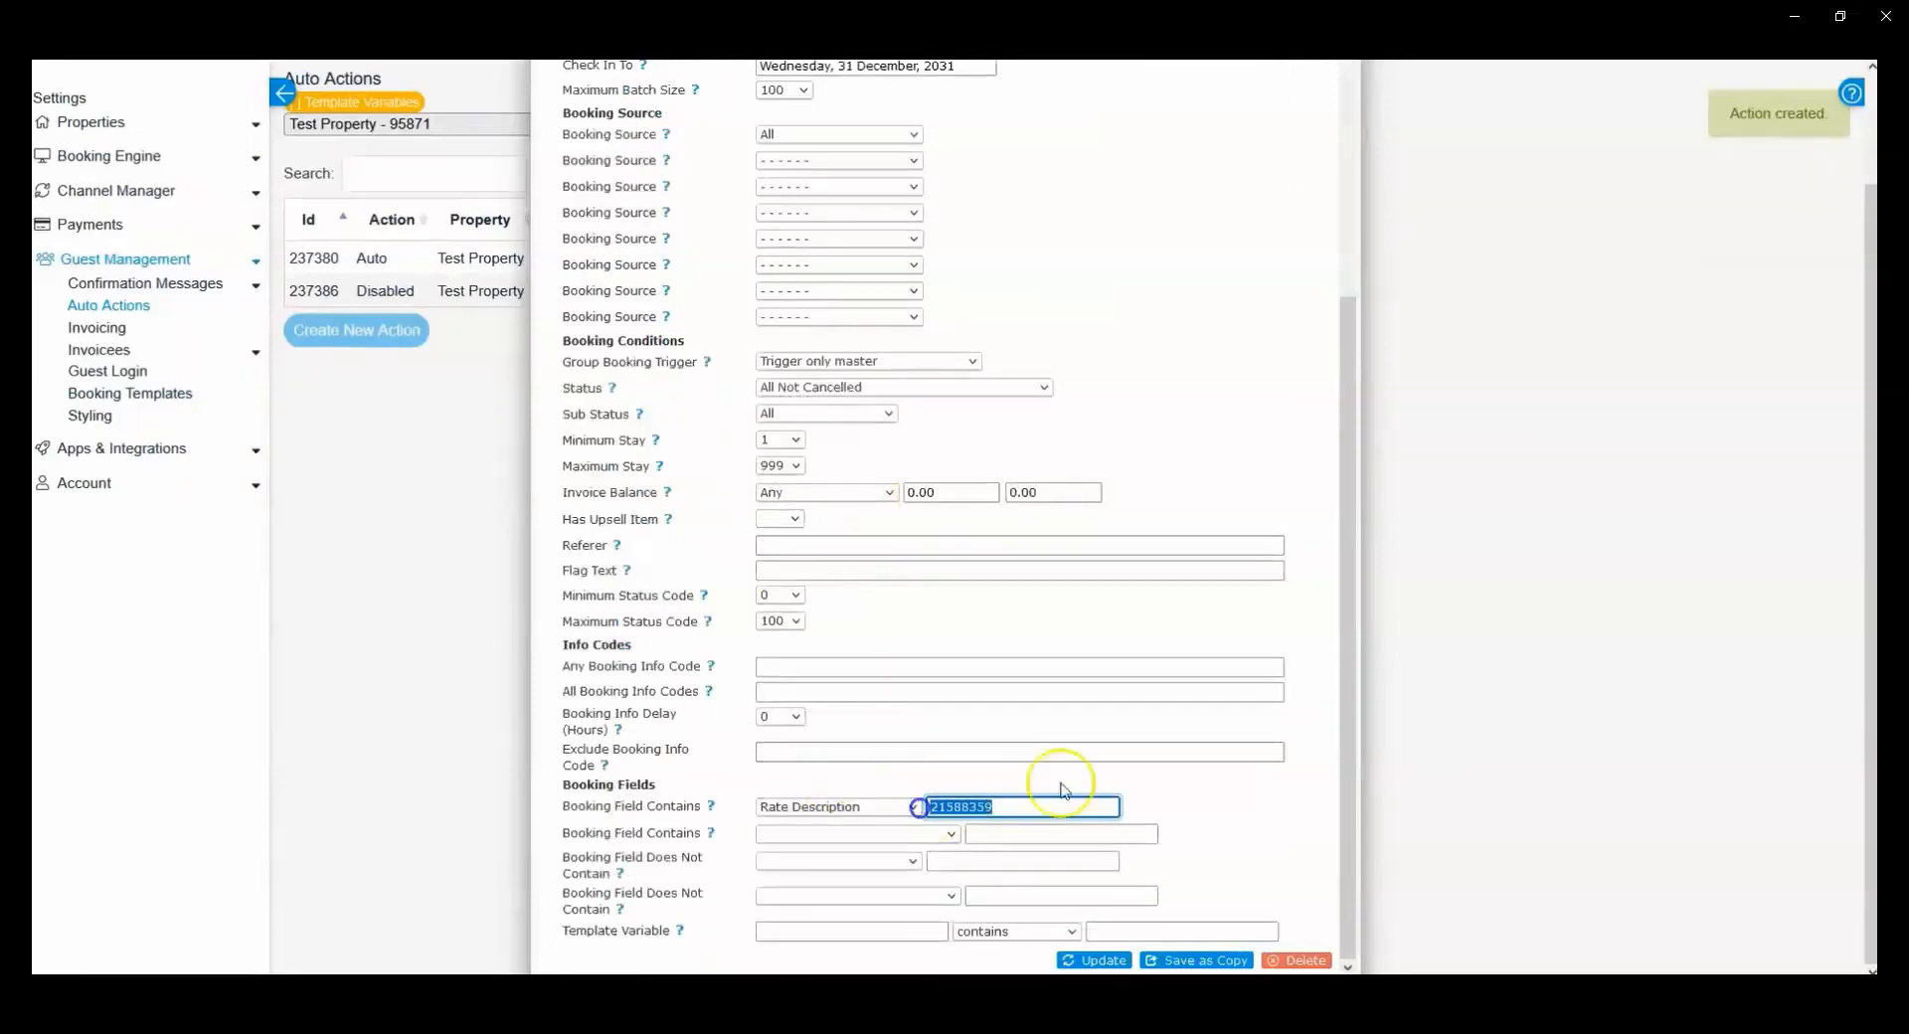
pyautogui.click(1011, 805)
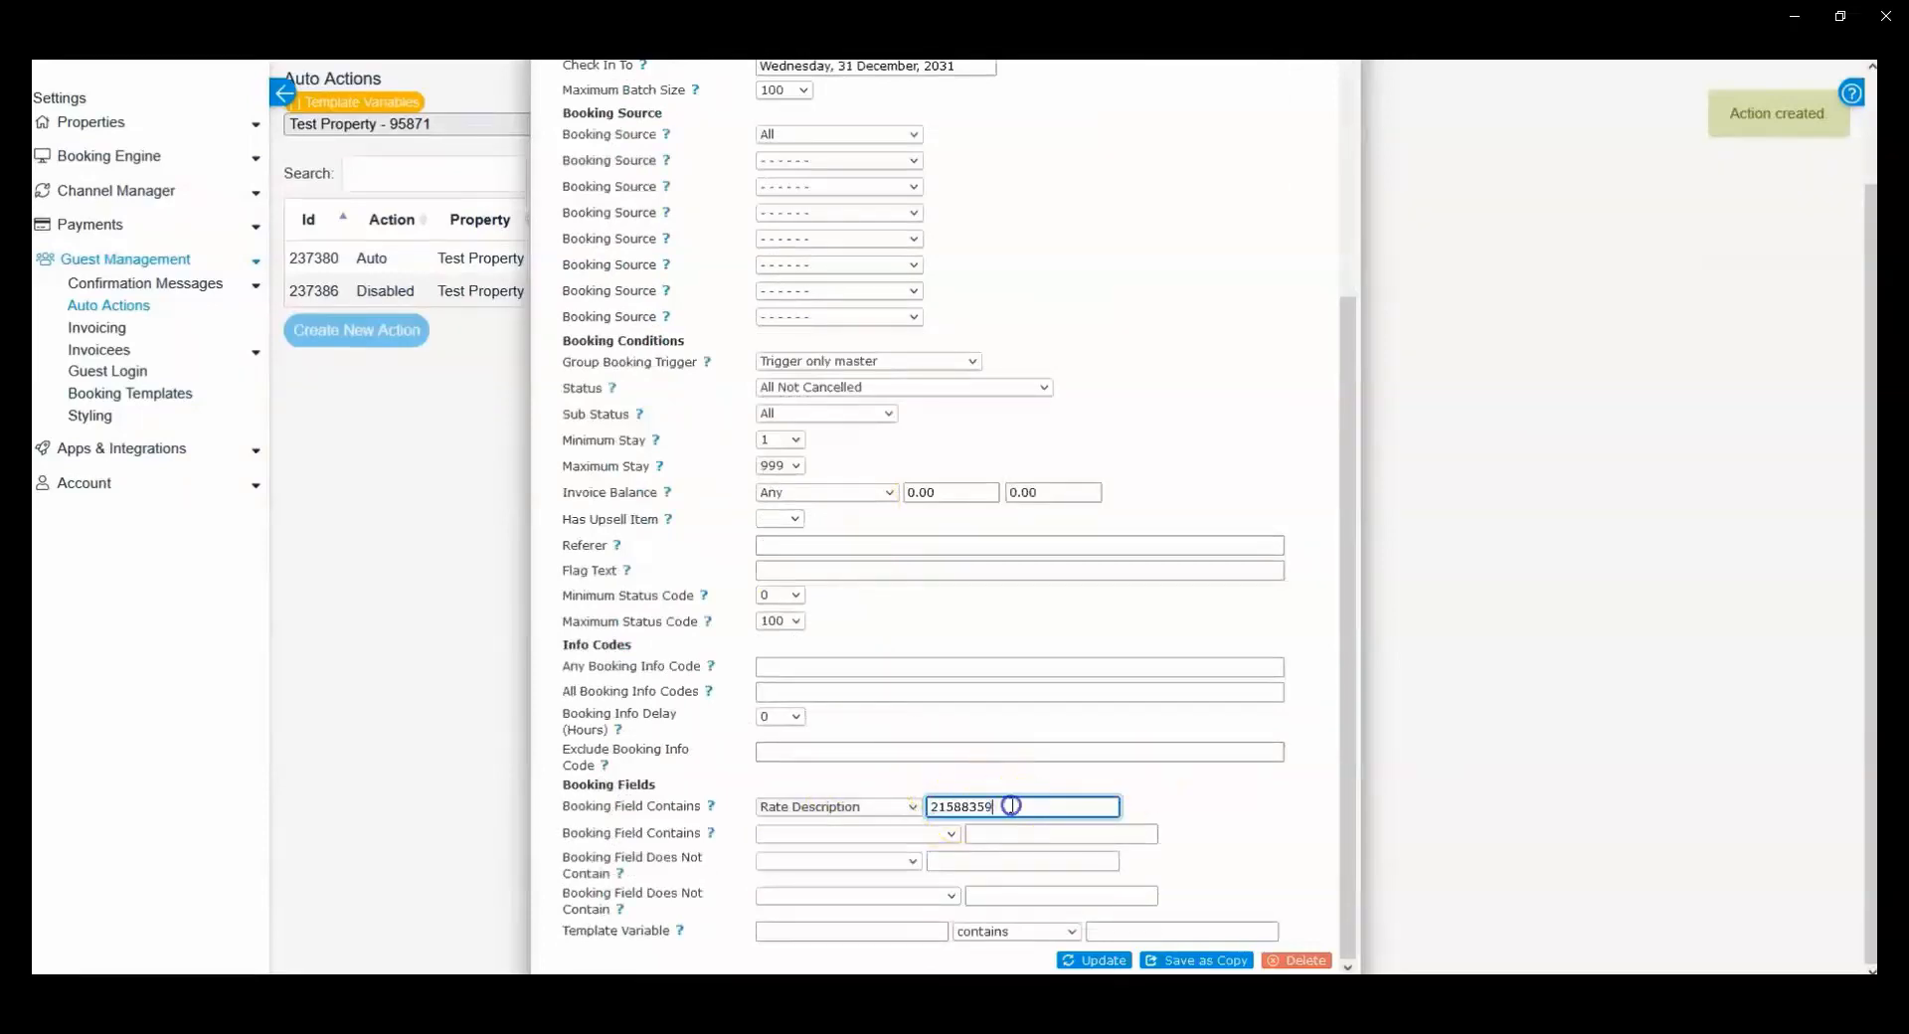
pyautogui.scroll(5, 852, 808)
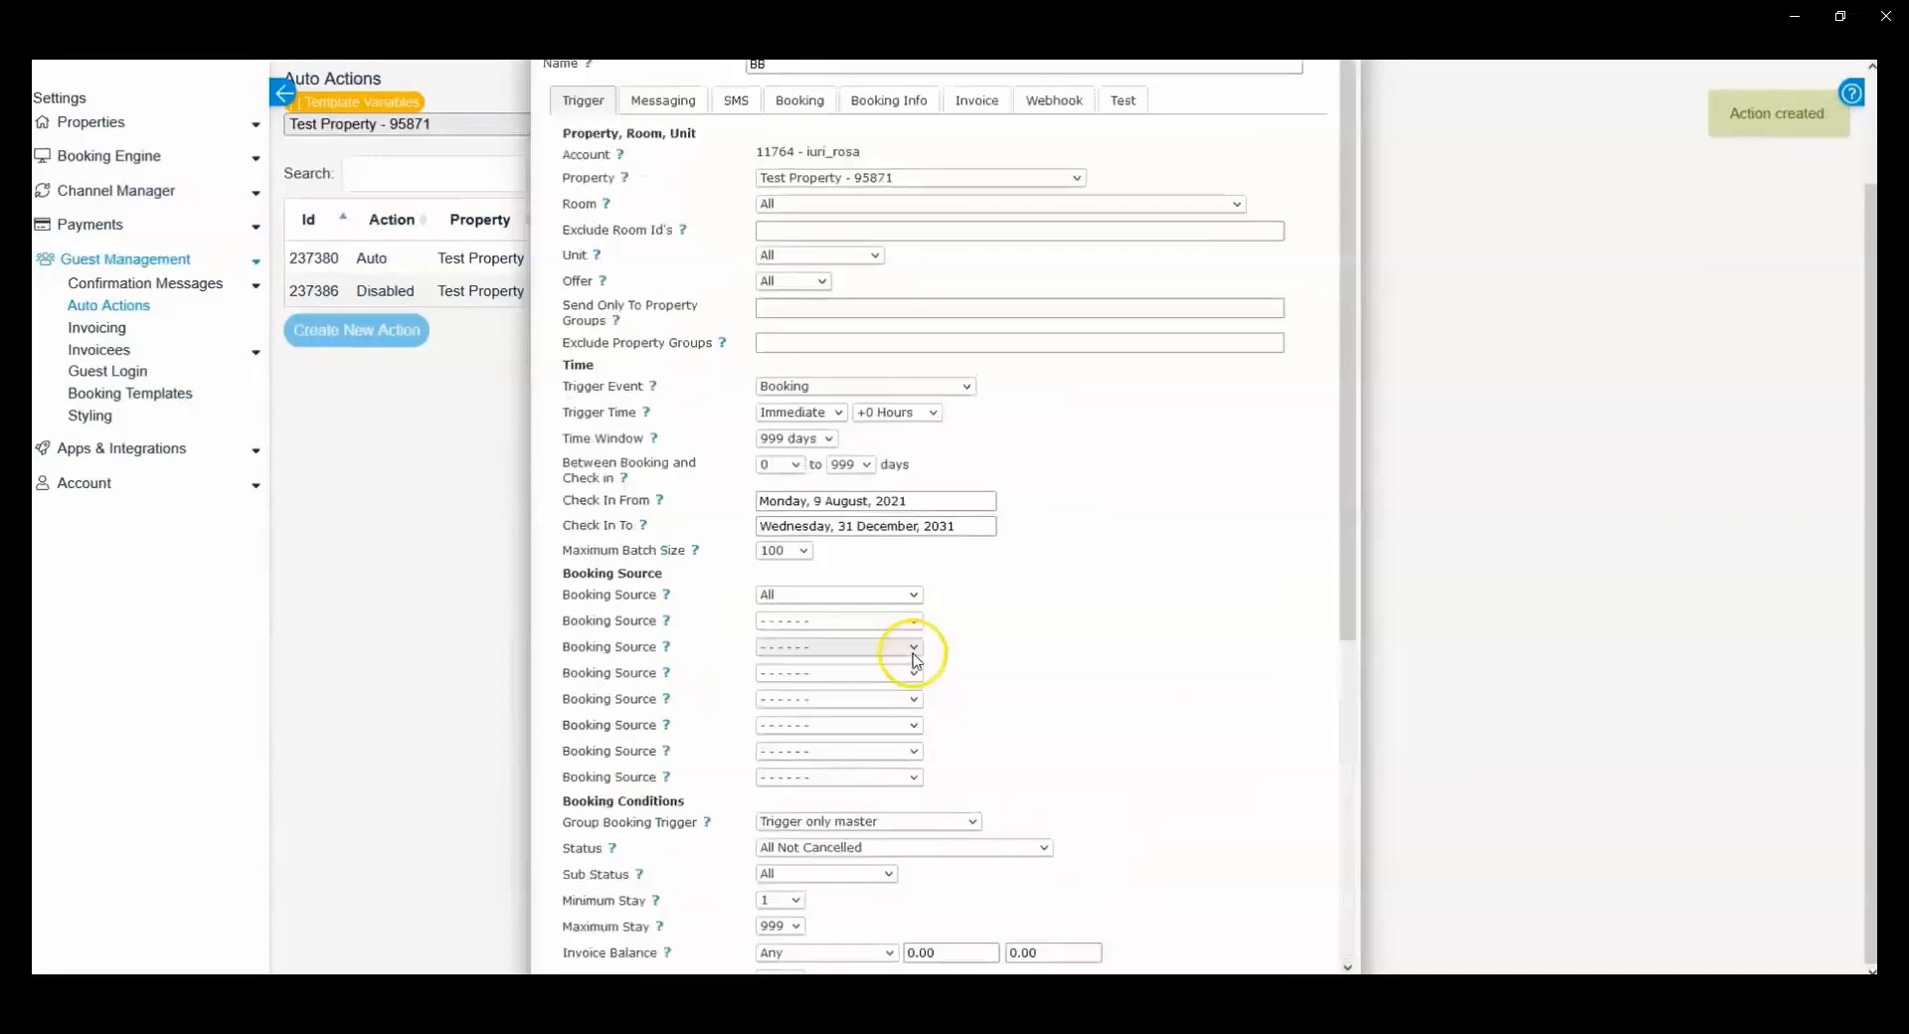
pyautogui.click(891, 101)
pyautogui.click(792, 157)
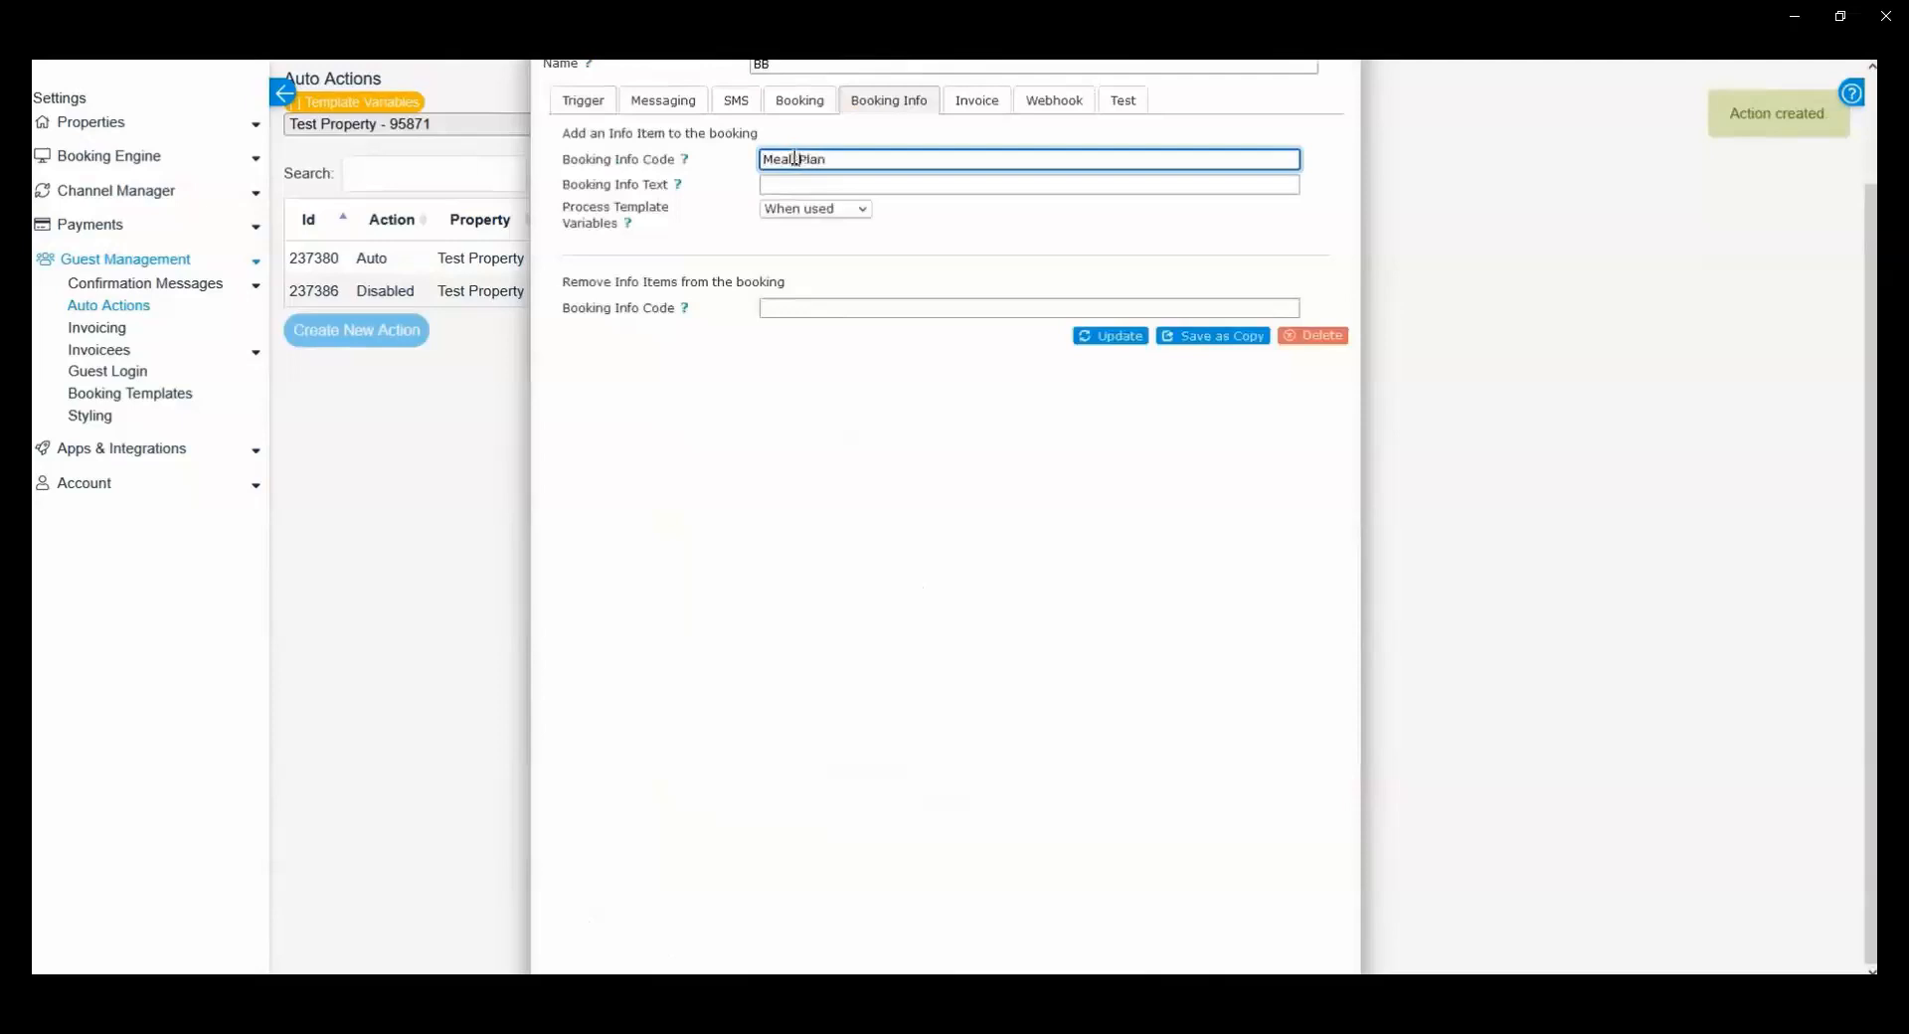
pyautogui.click(816, 183)
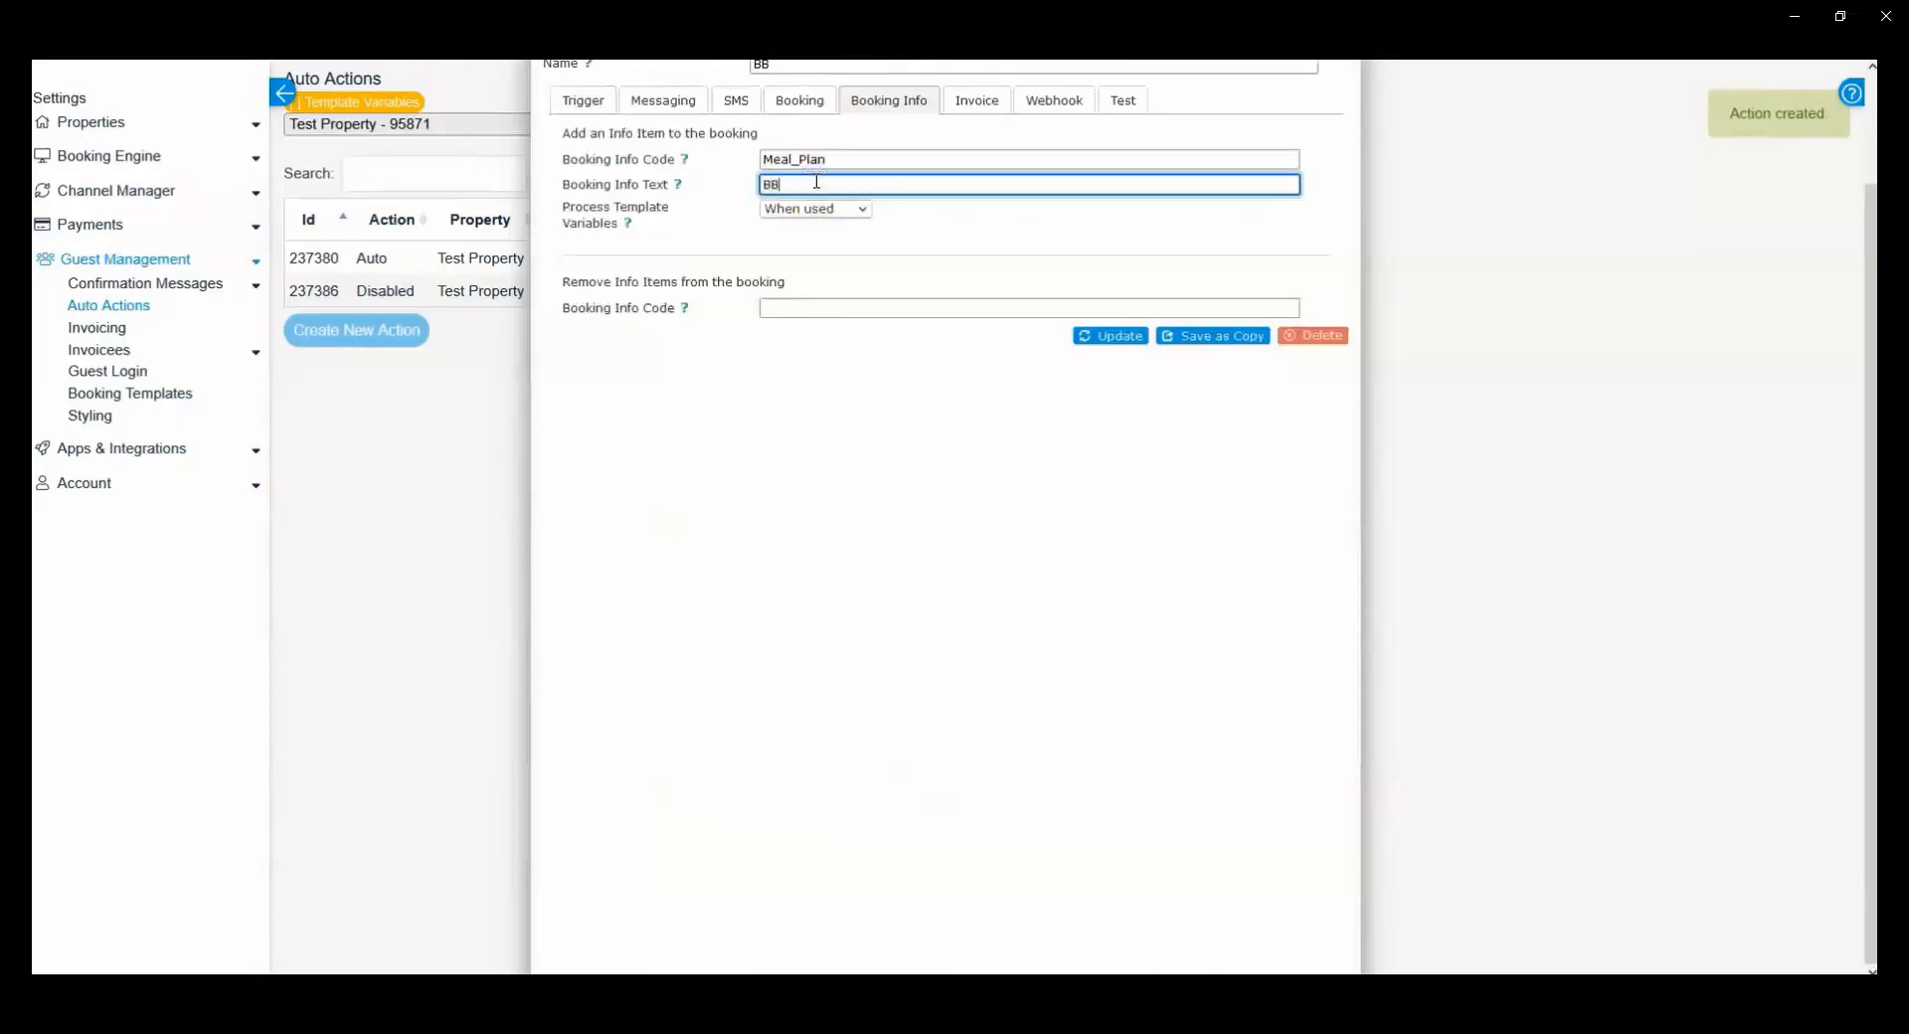
pyautogui.scroll(2, 607, 167)
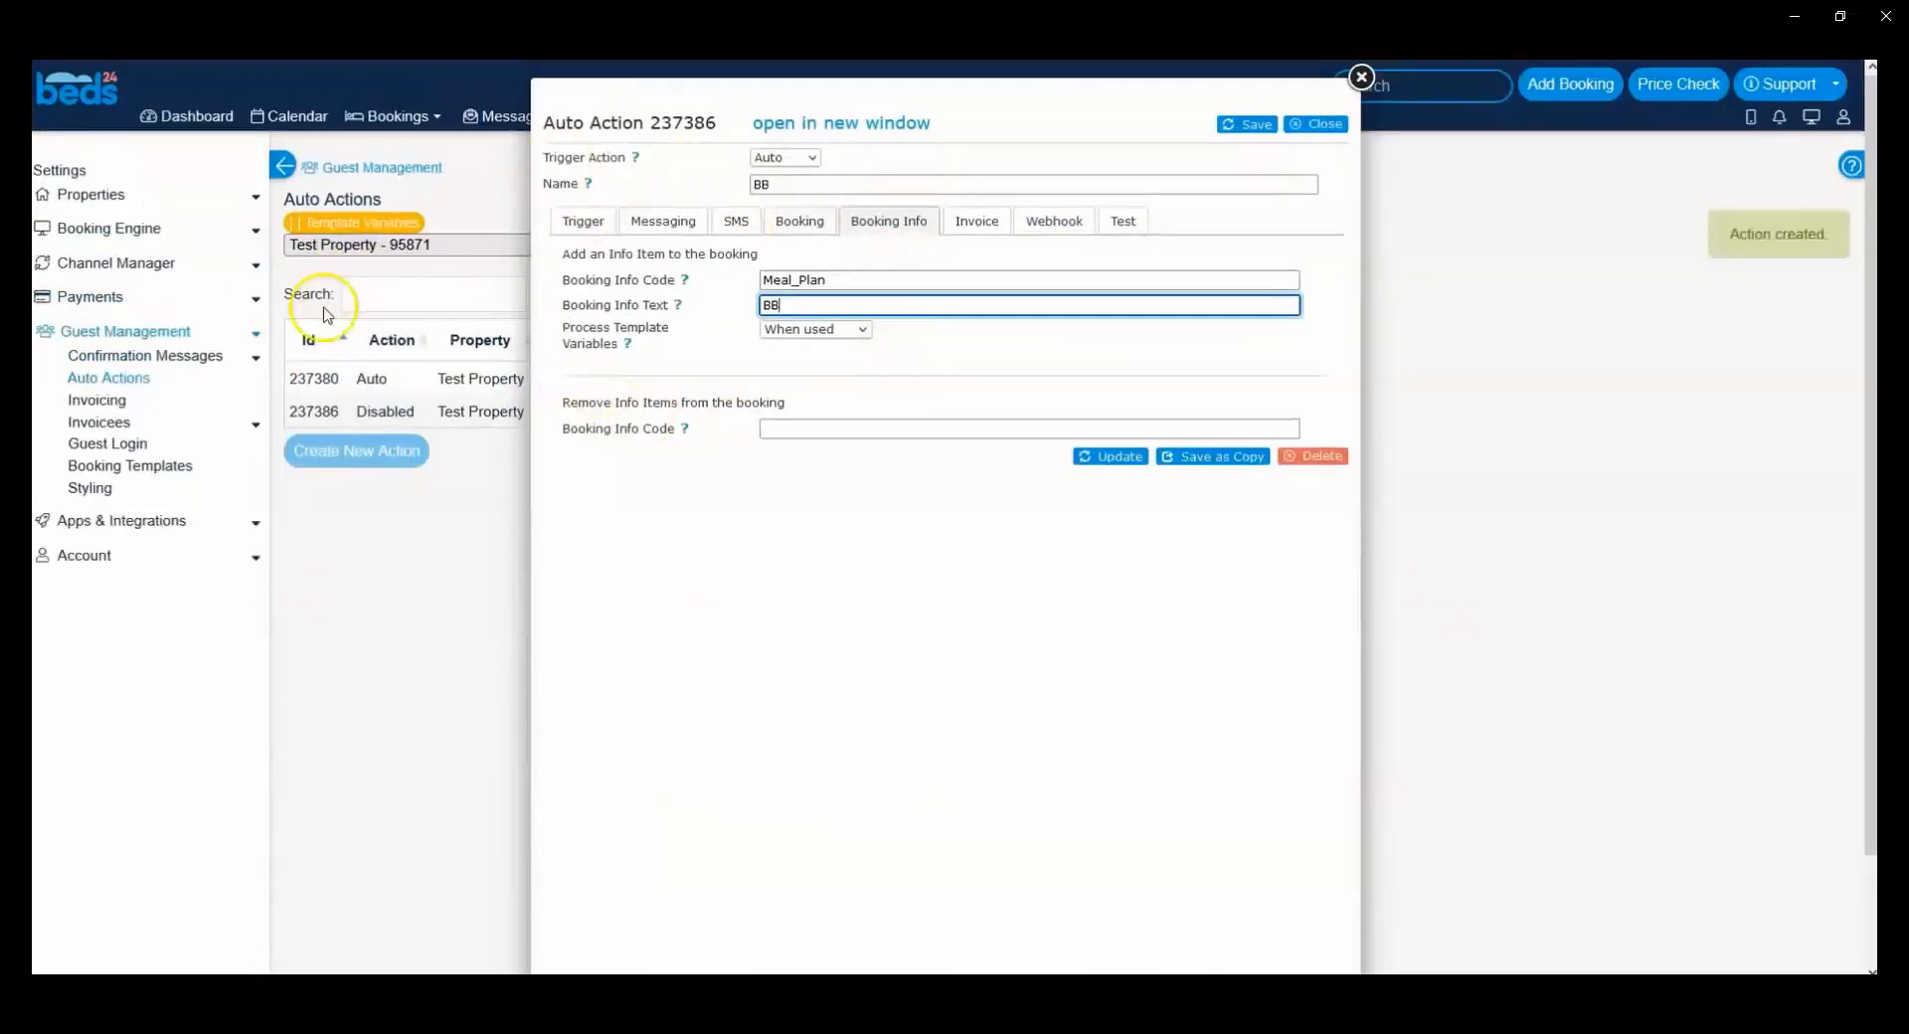
pyautogui.moveTo(833, 281); pyautogui.dragTo(744, 292)
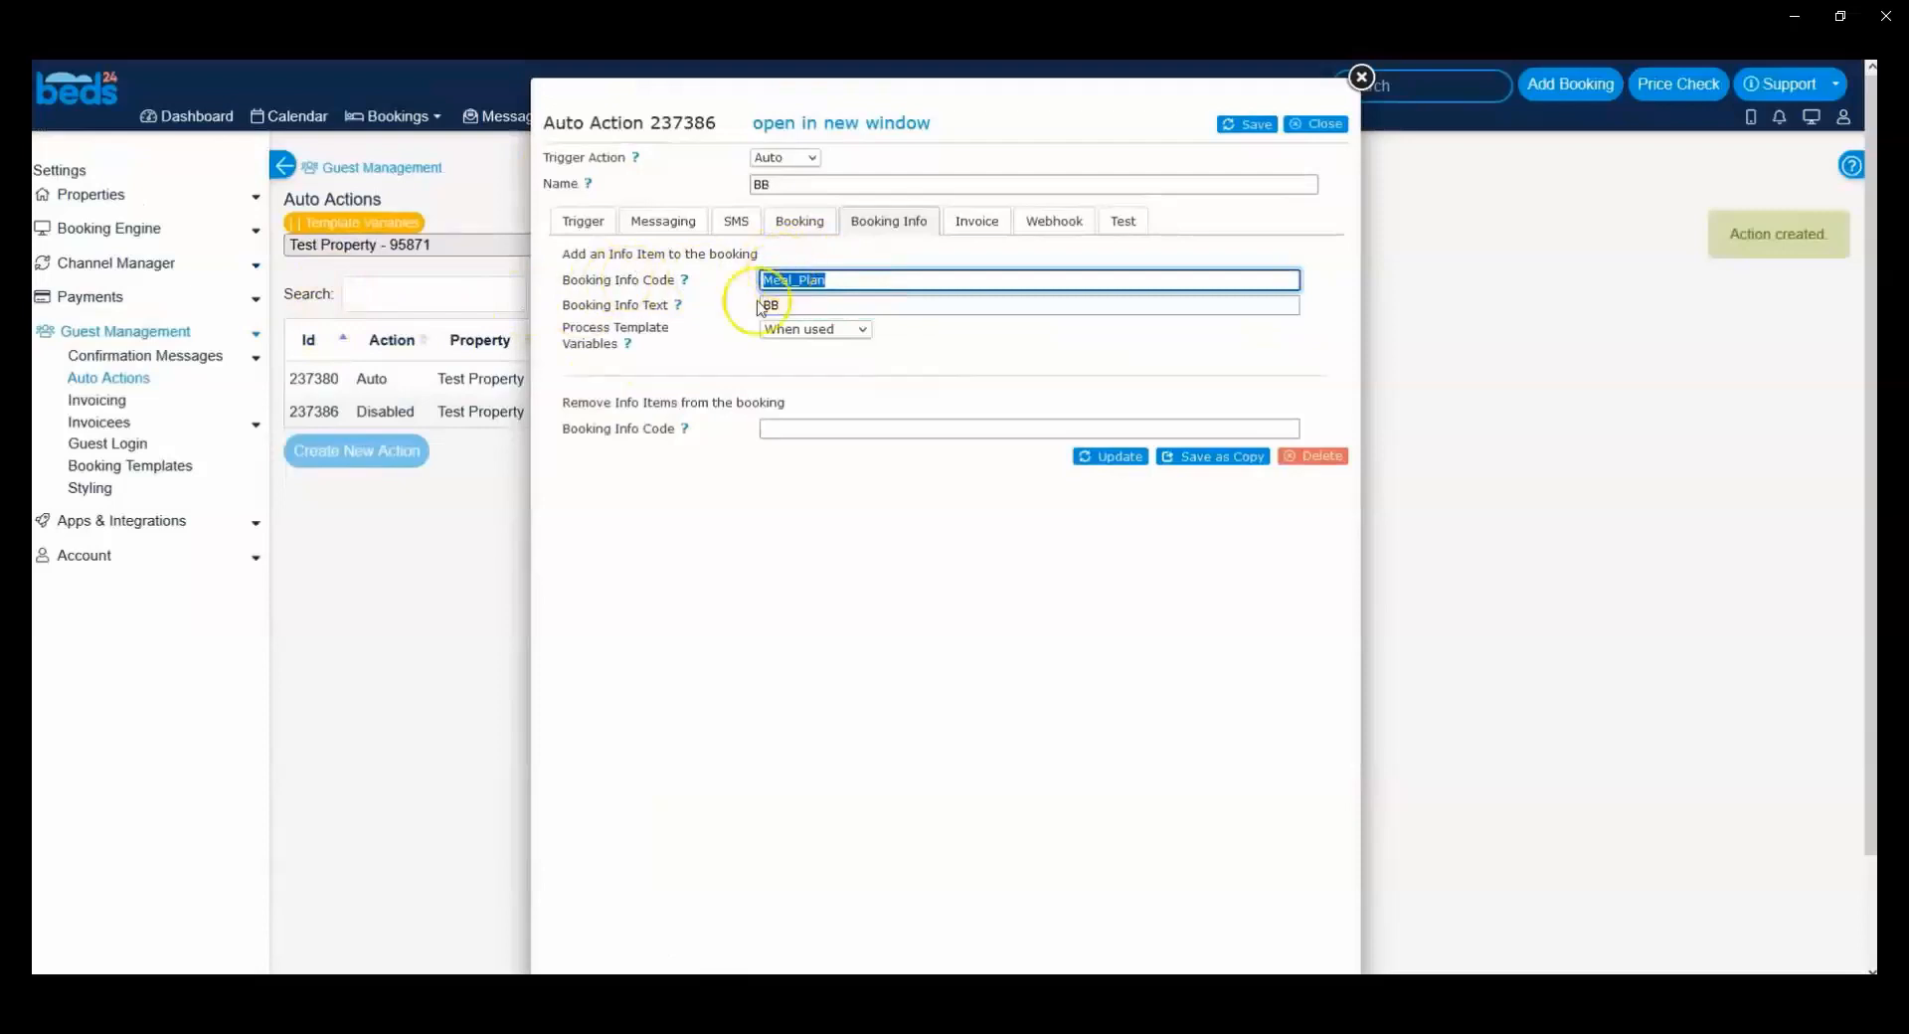
pyautogui.click(784, 308)
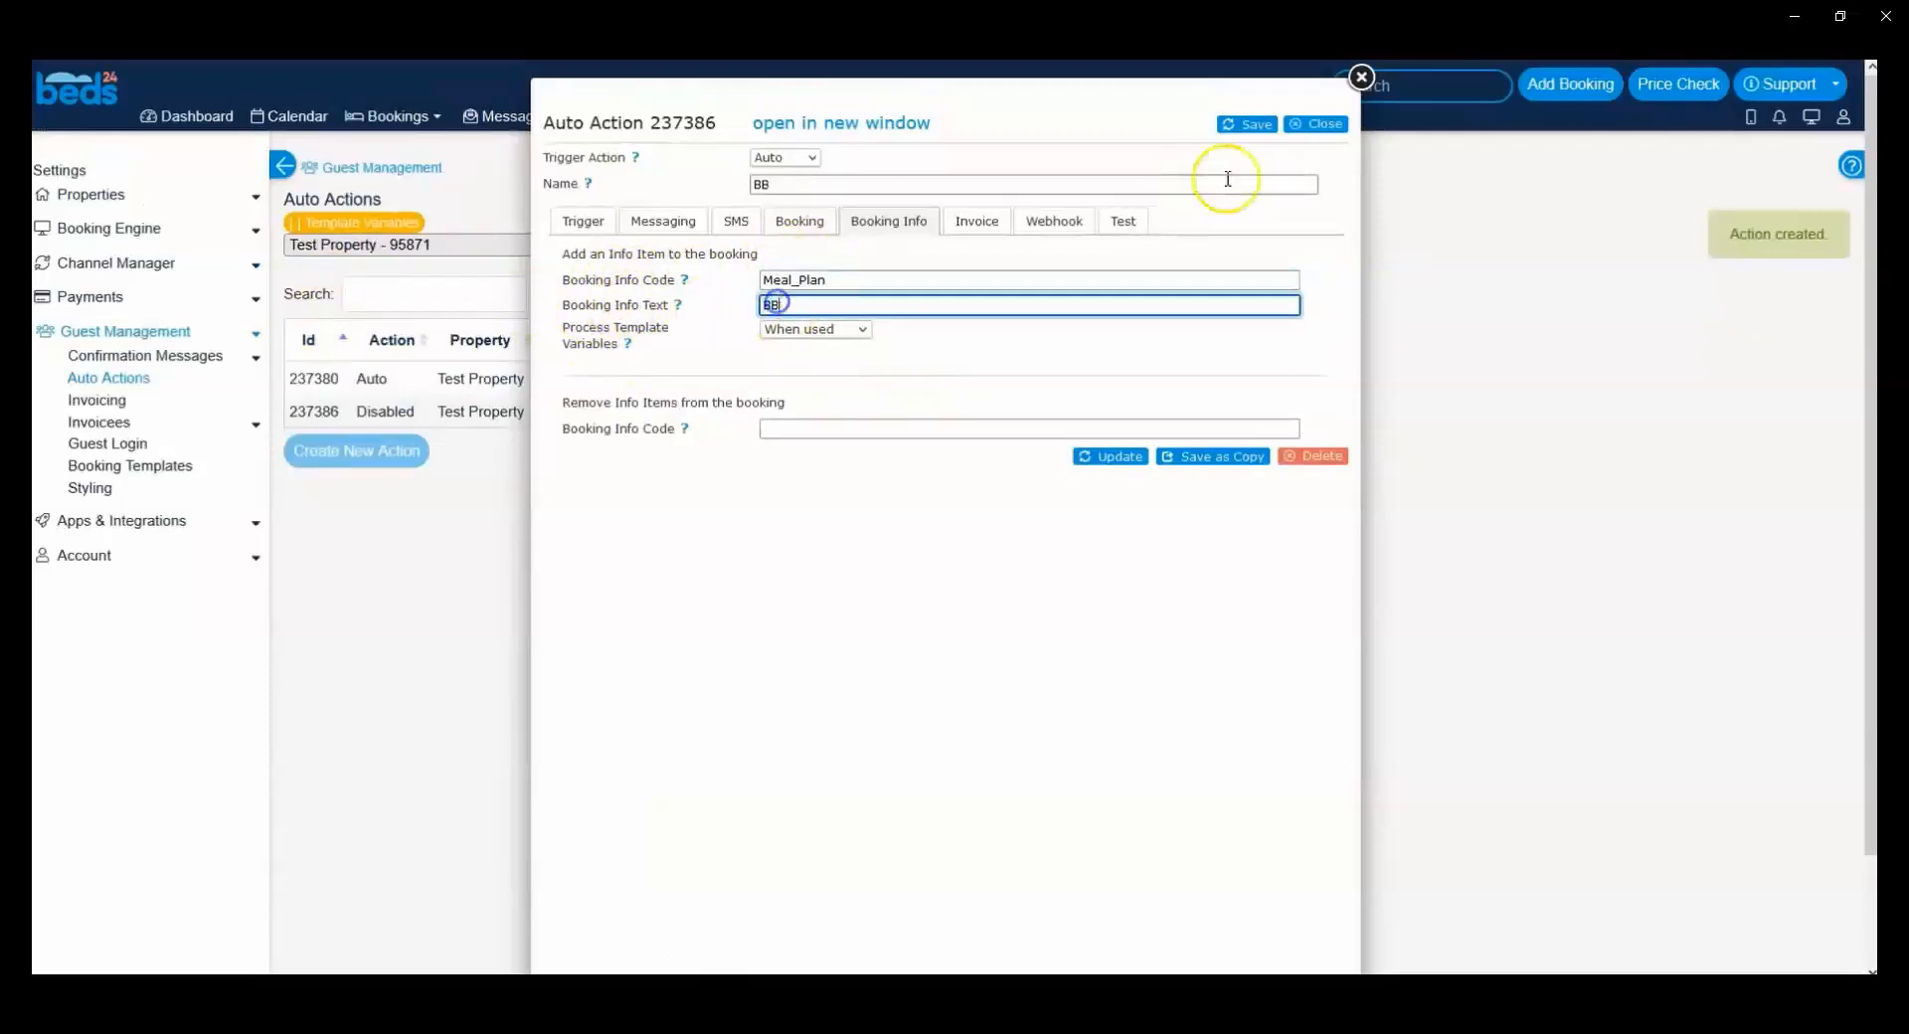
pyautogui.click(1243, 126)
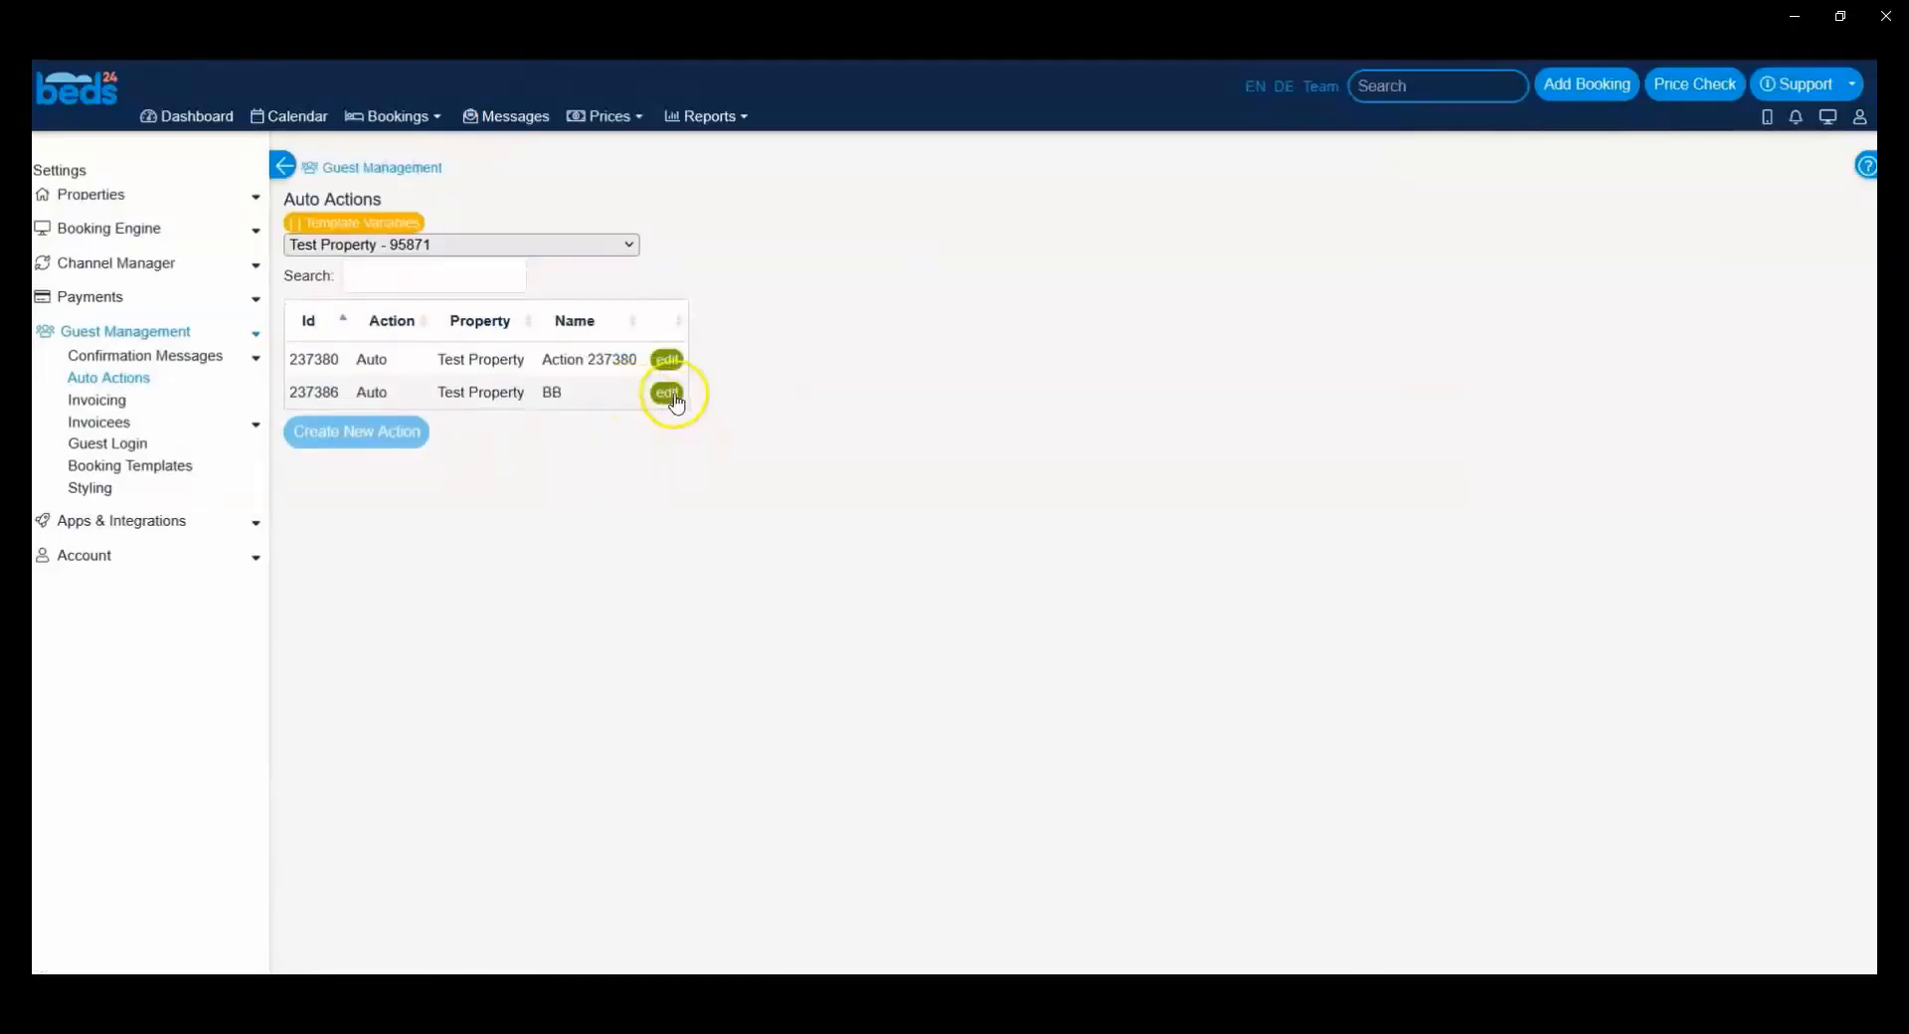
# Step: List the potential bookings that meet the BB action's trigger conditions, then close the action
pyautogui.click(668, 393)
pyautogui.click(590, 320)
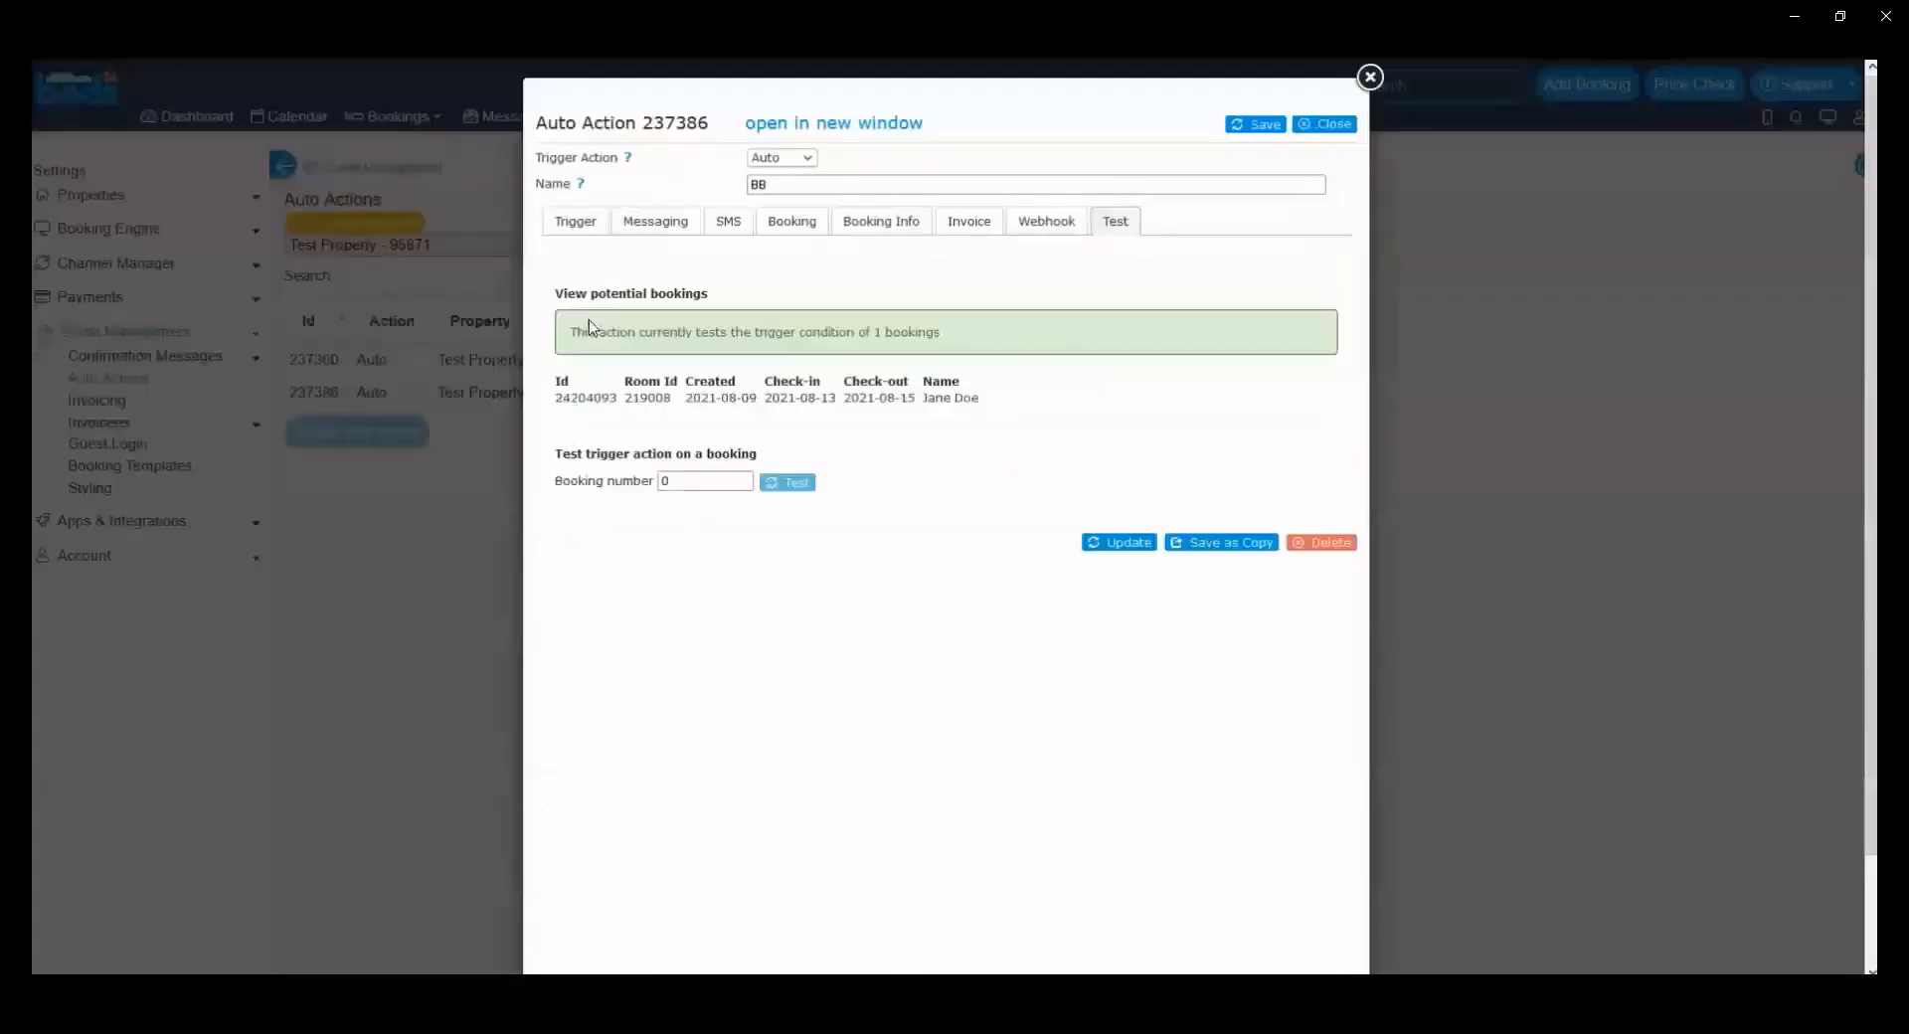
pyautogui.moveTo(632, 397); pyautogui.dragTo(573, 392)
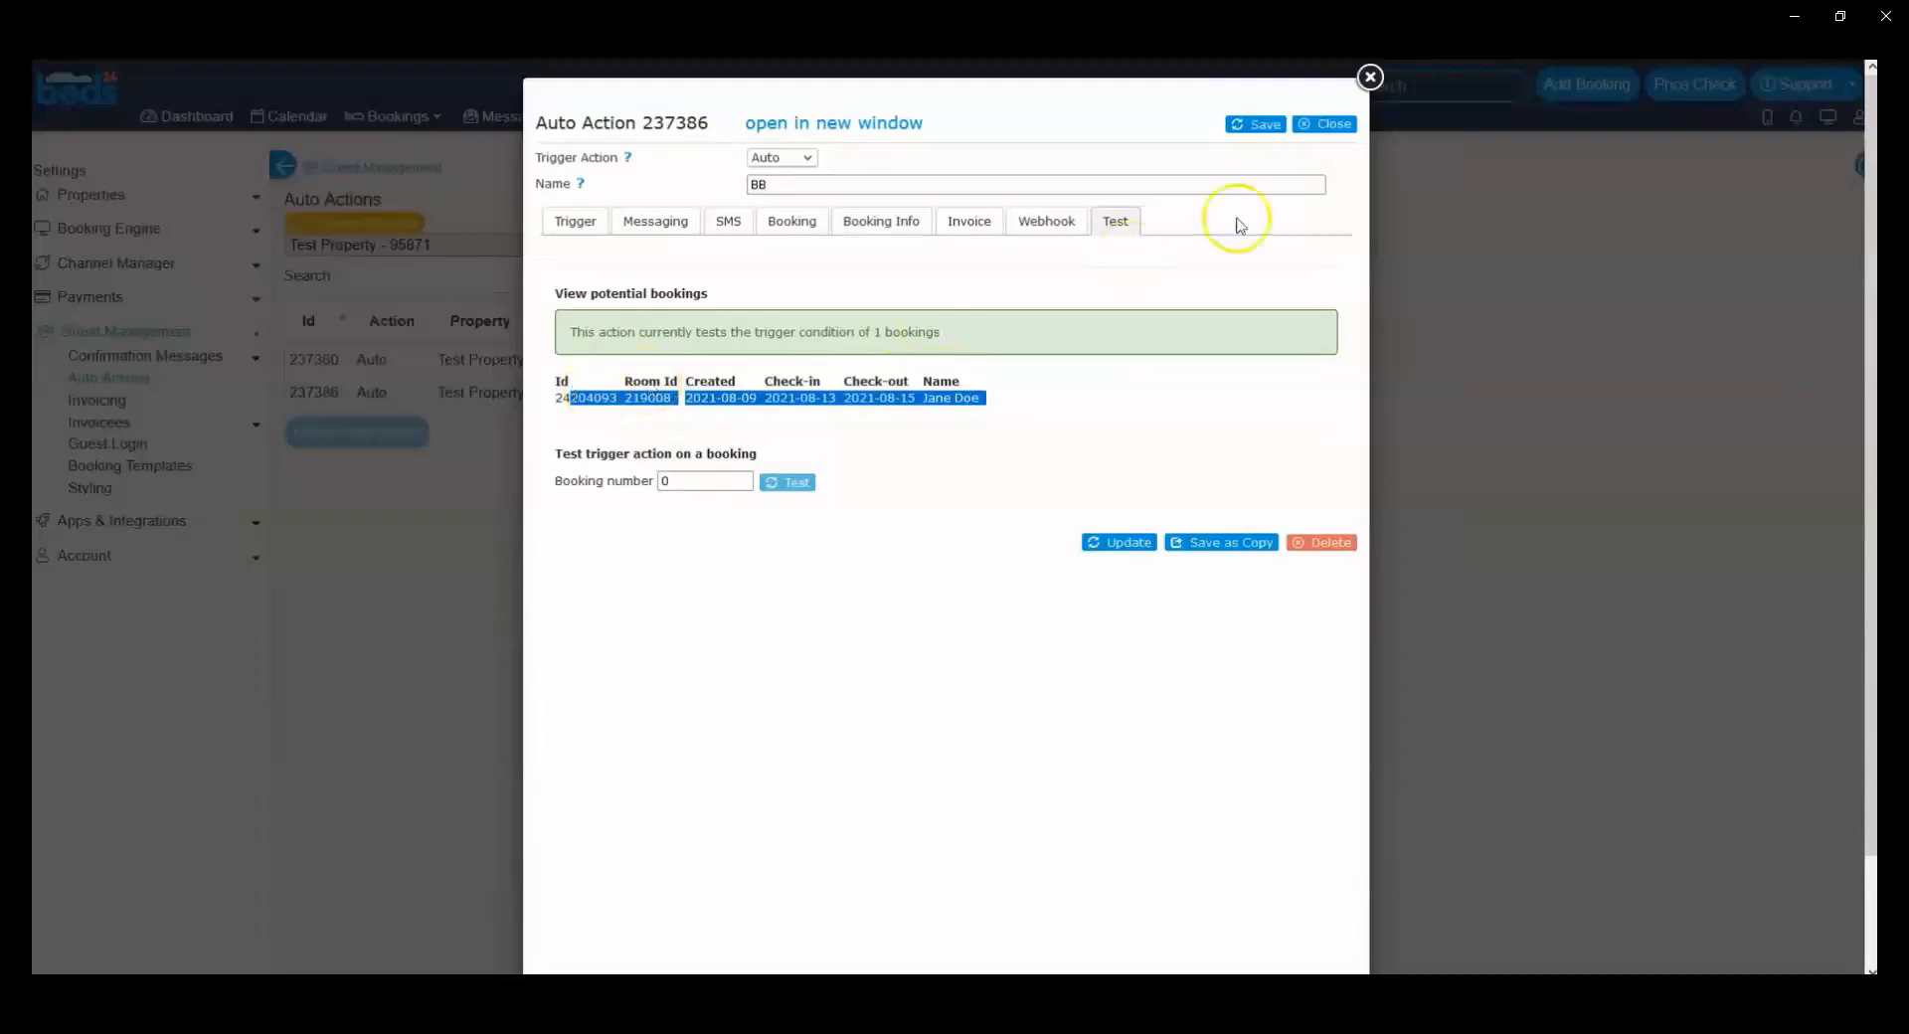
pyautogui.click(1369, 77)
# Step: Open the 13–15 August booking from the calendar and run its pending BB auto action immediately
pyautogui.click(294, 116)
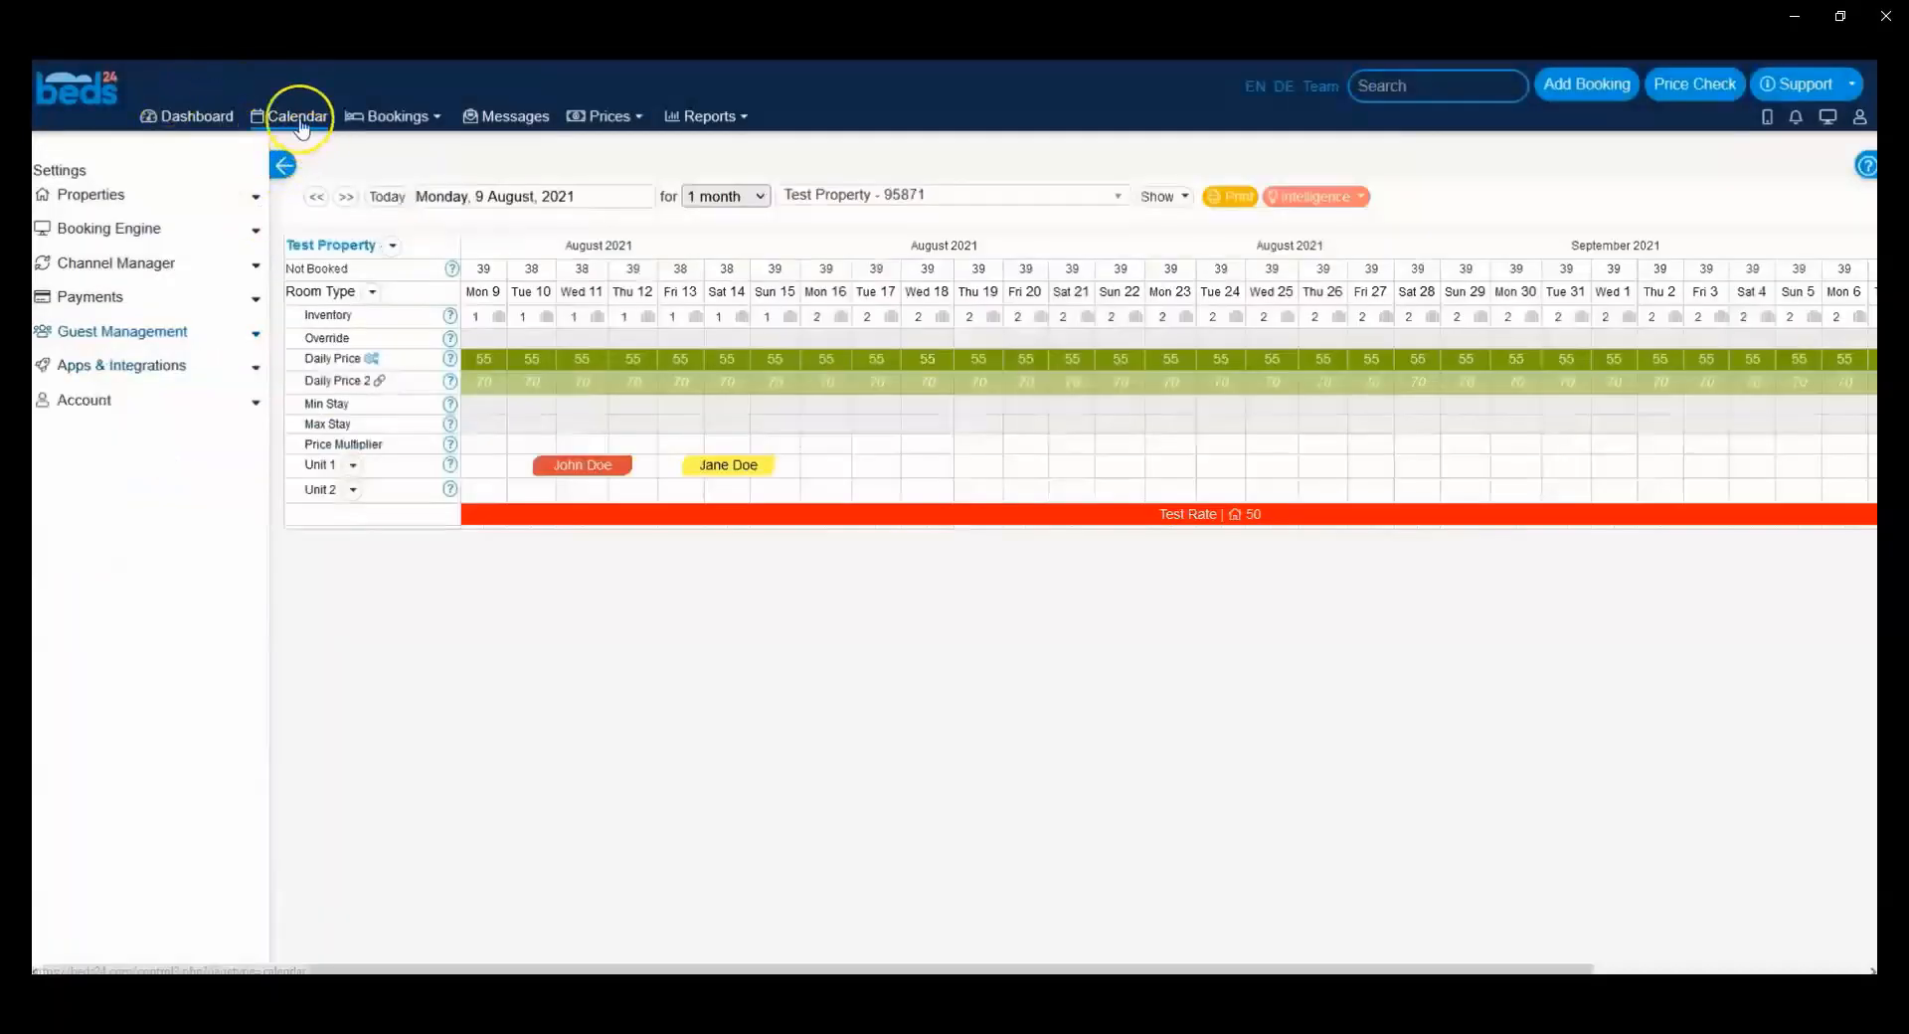
pyautogui.click(734, 464)
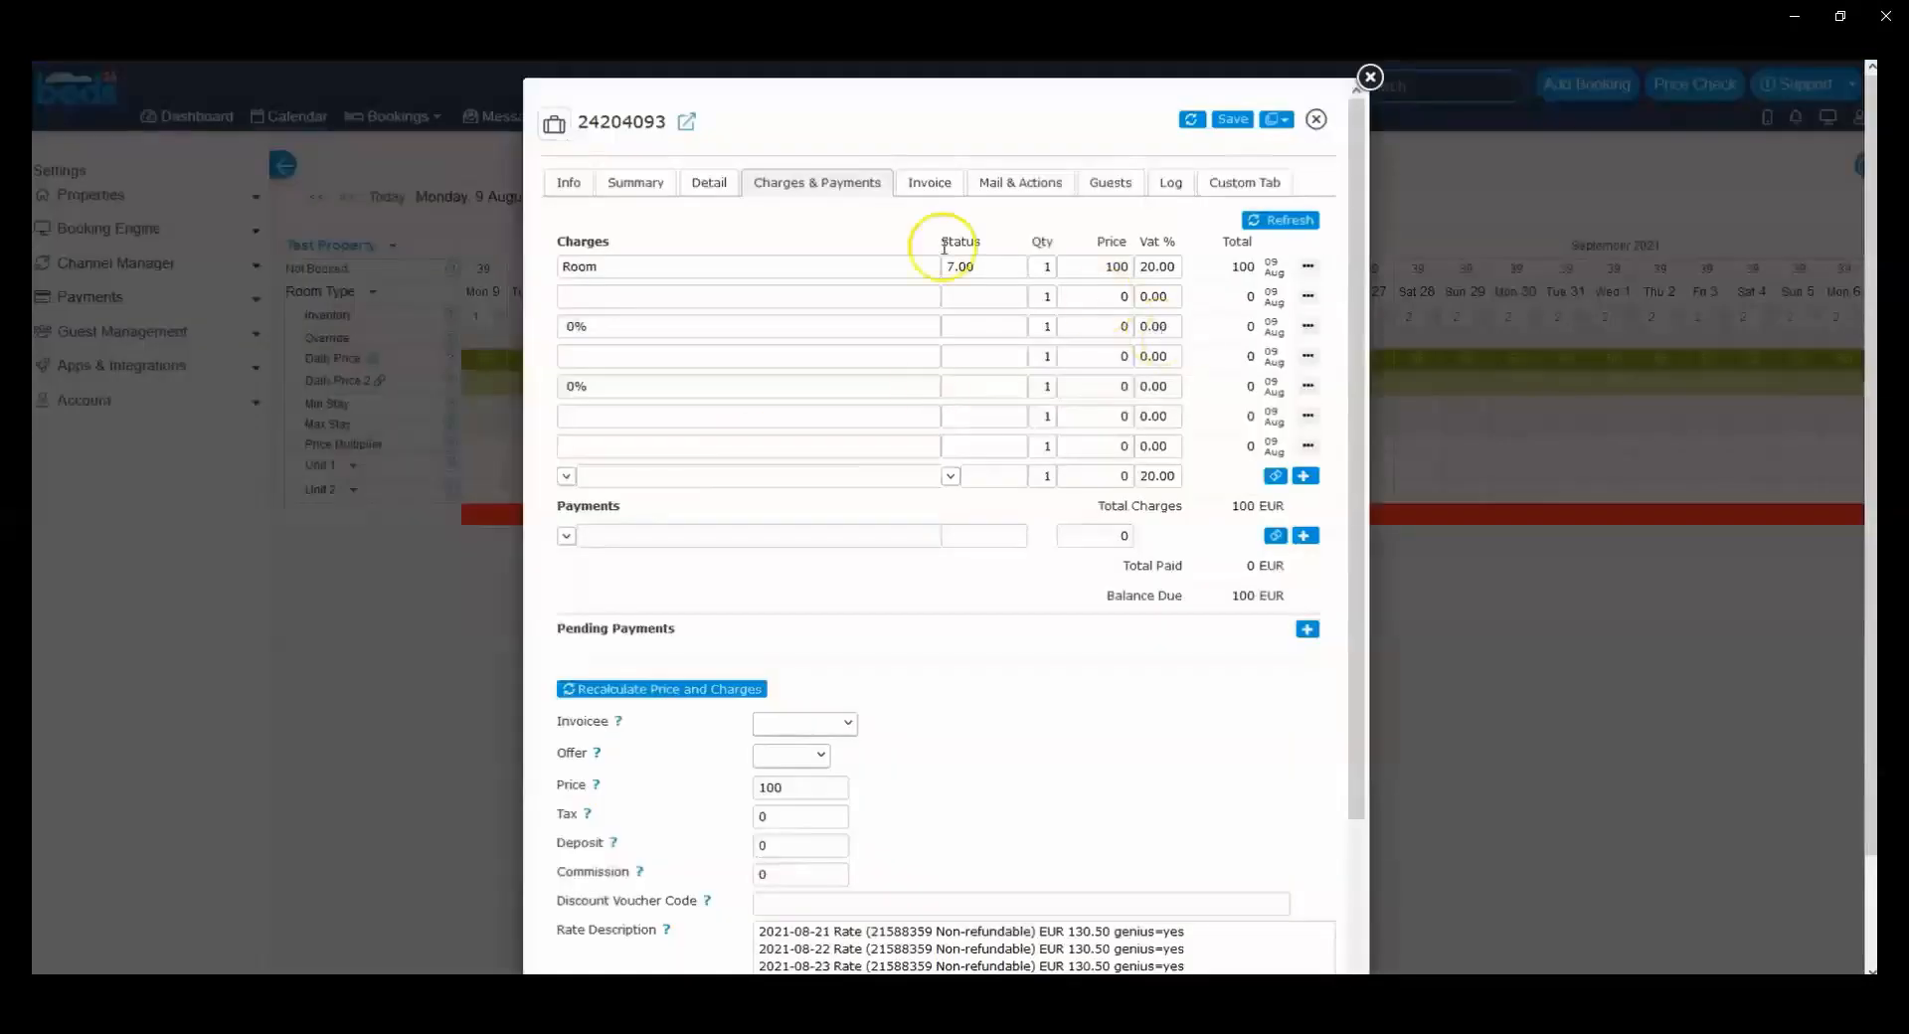
pyautogui.click(562, 194)
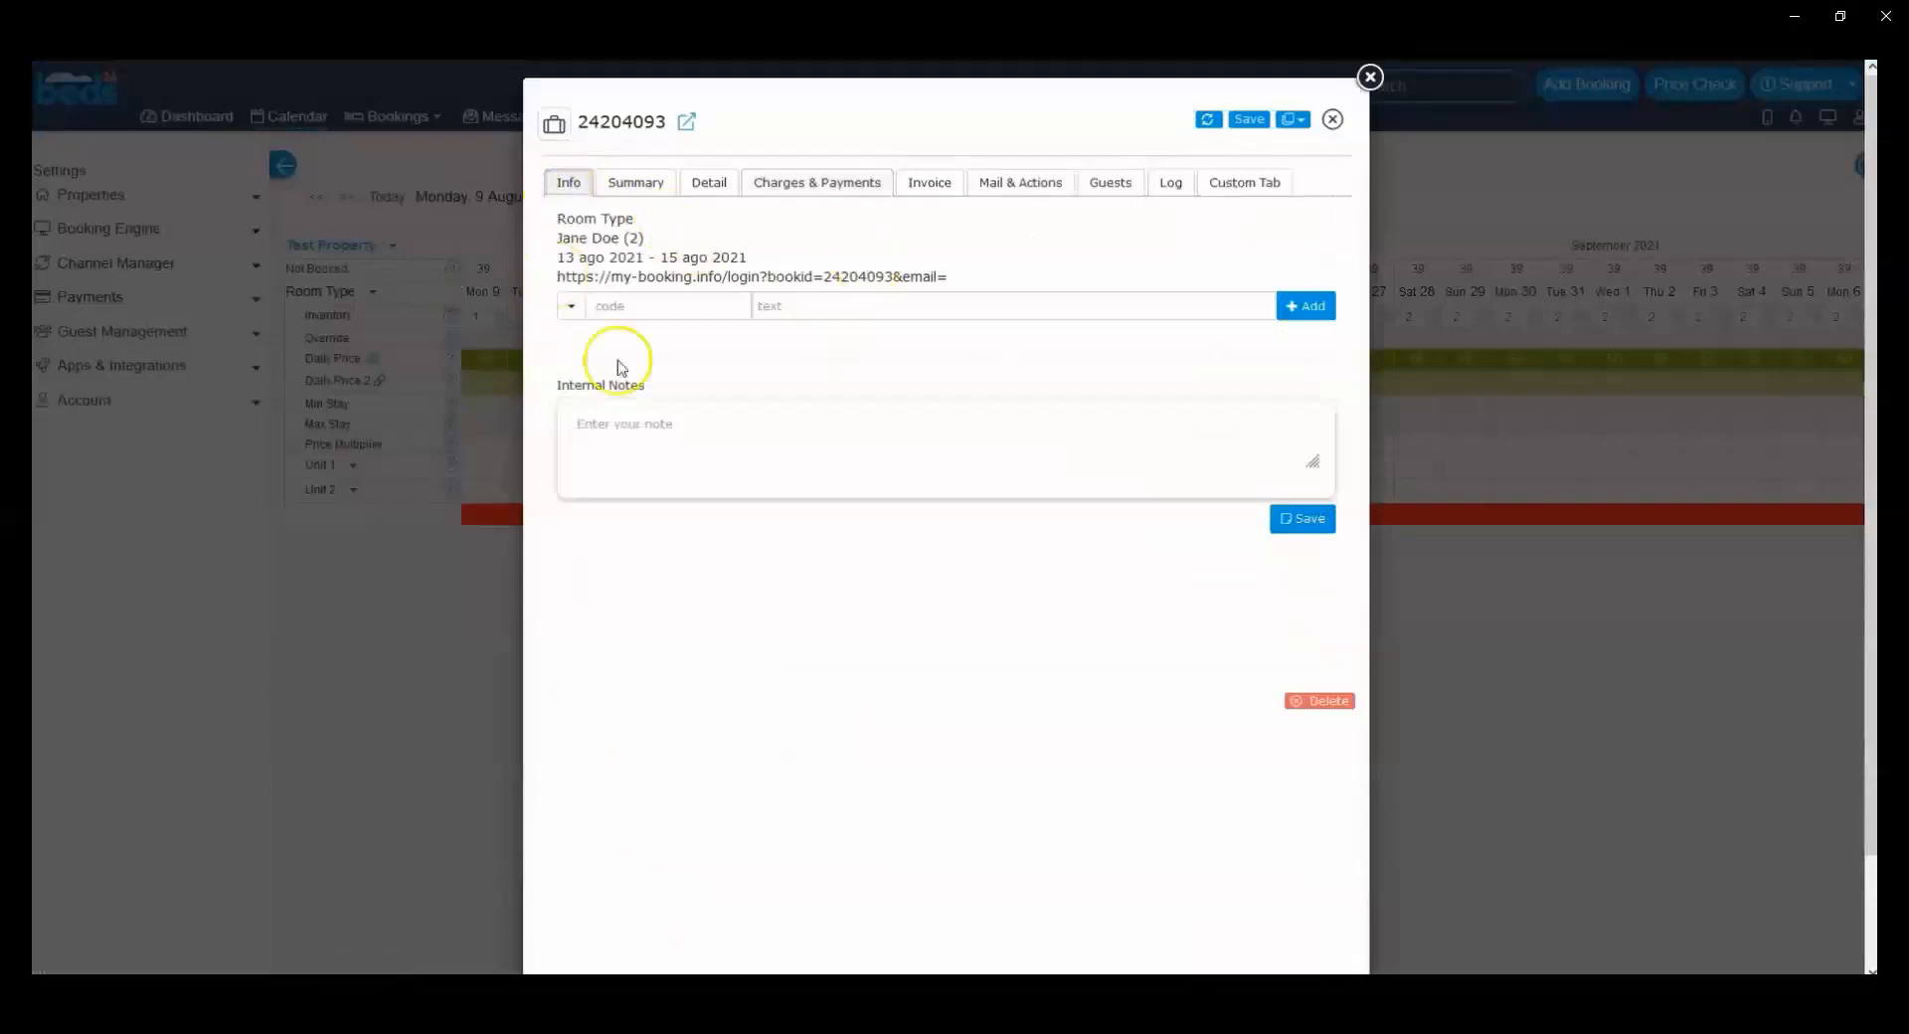
pyautogui.click(1015, 189)
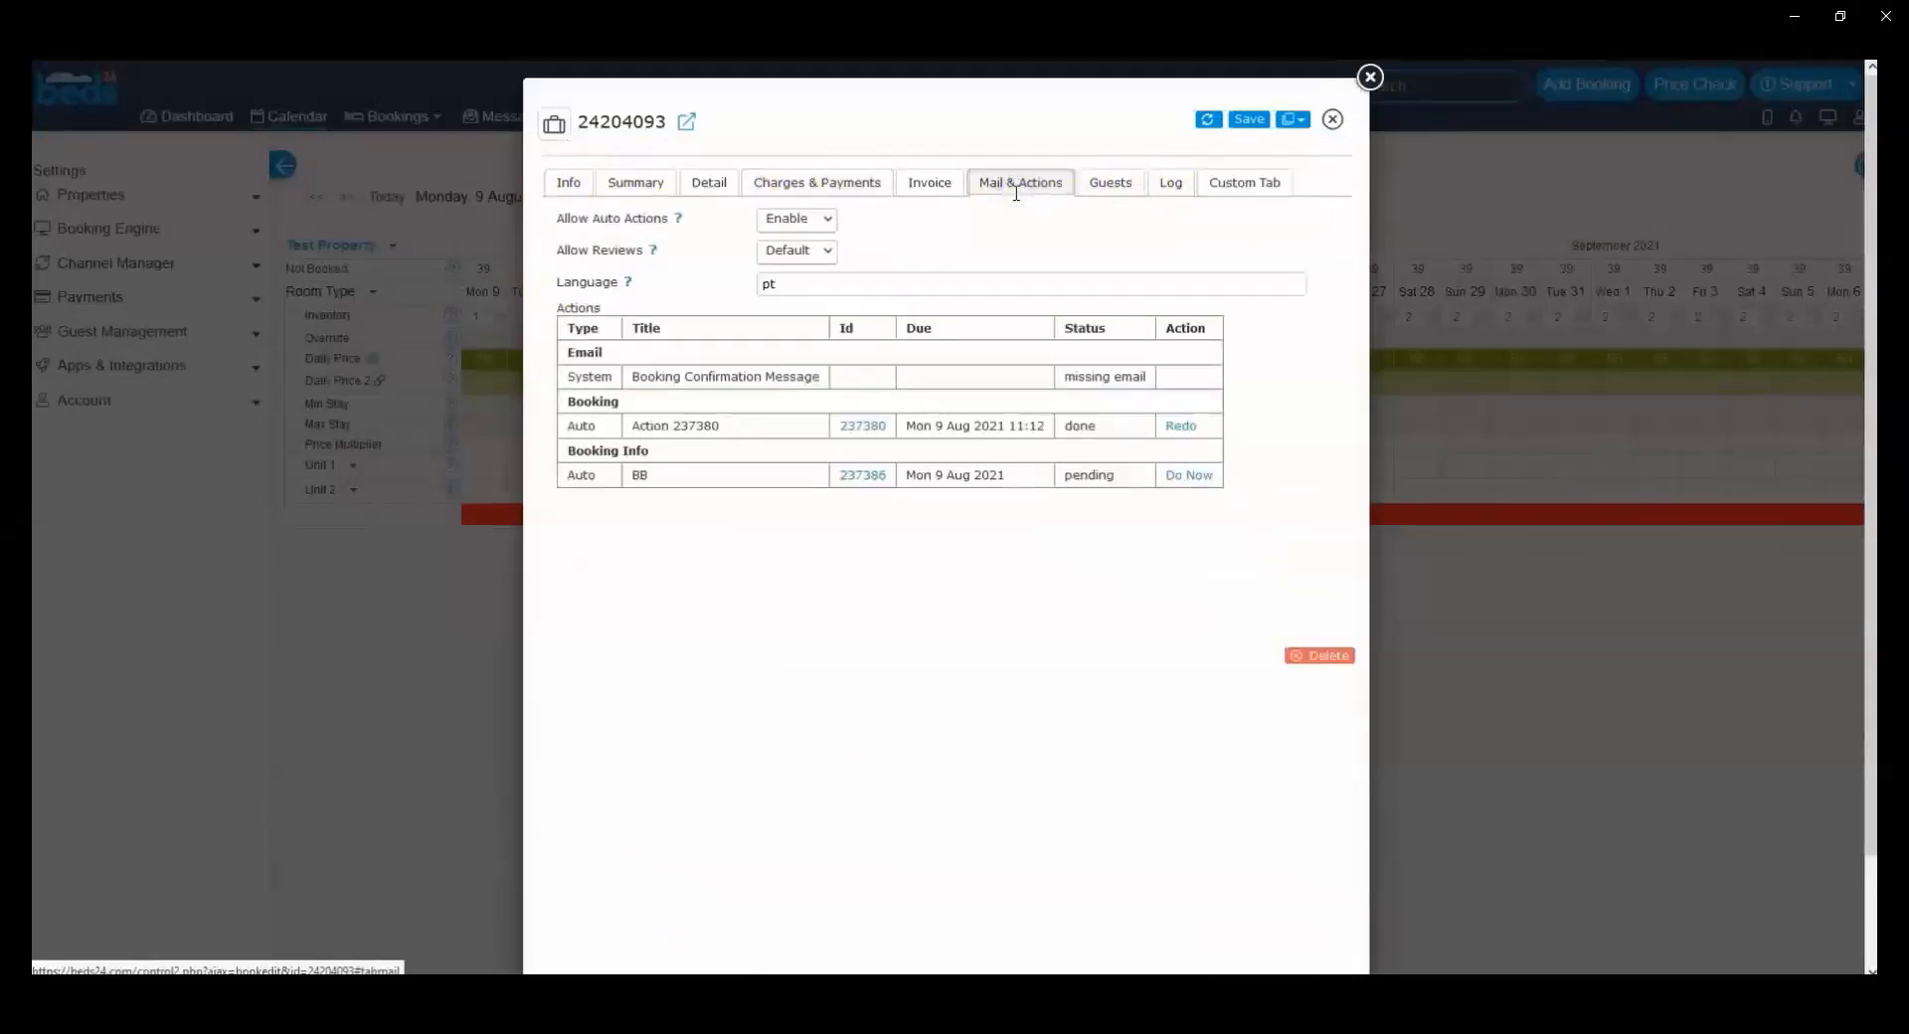
pyautogui.doubleClick(1074, 474)
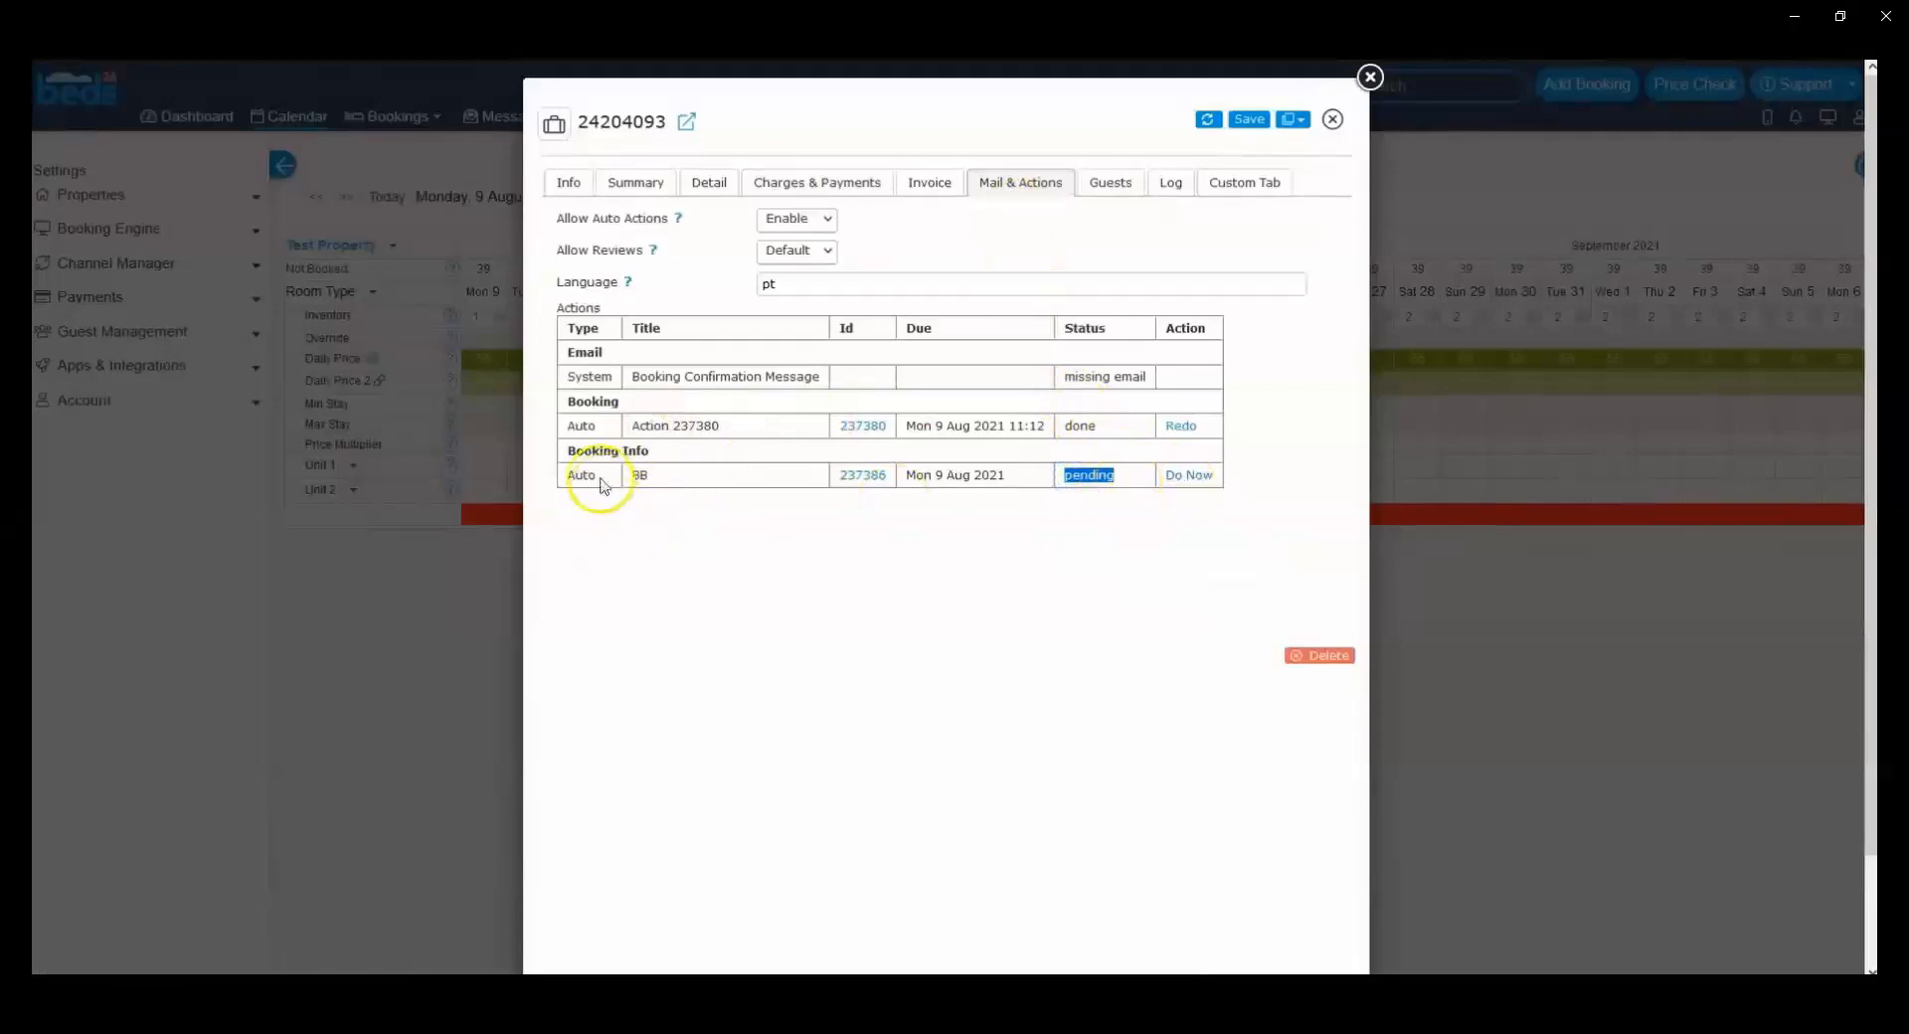
pyautogui.click(1183, 479)
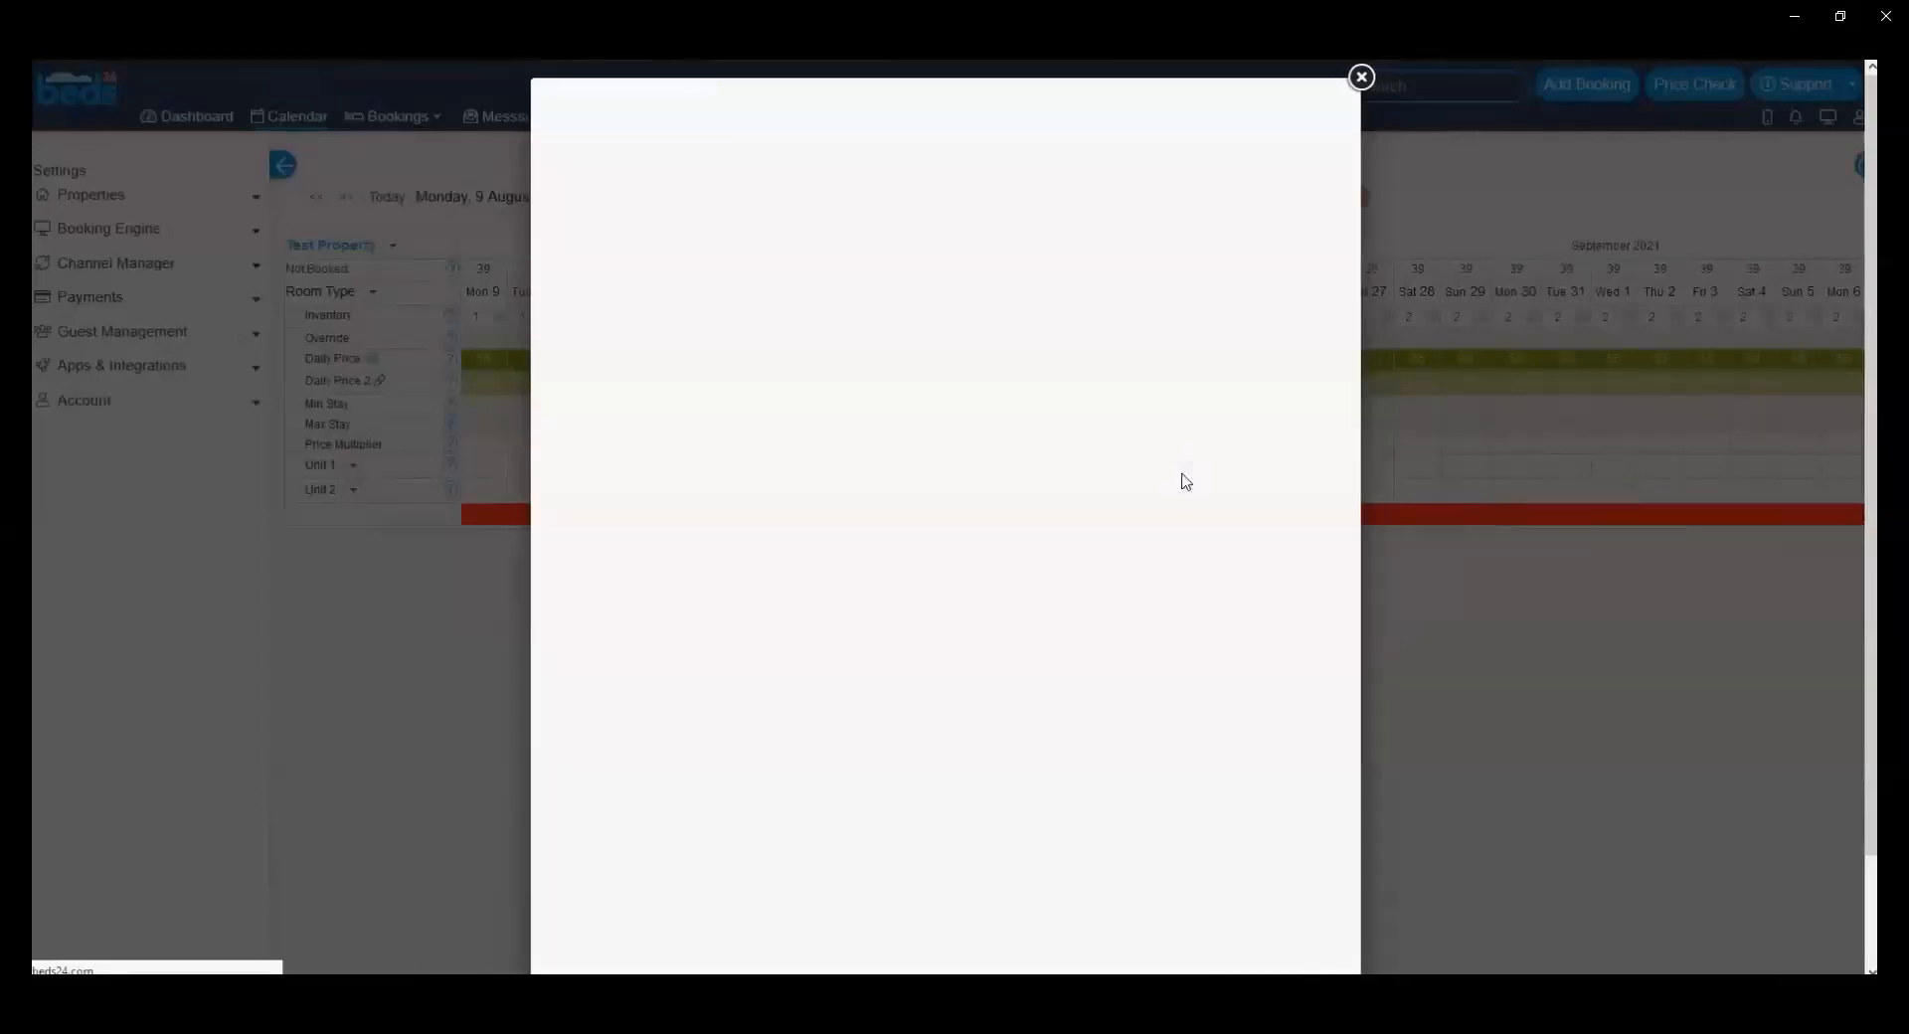
# Step: Compare the info item on the booking with the info code and text configured in the BB action
pyautogui.click(568, 181)
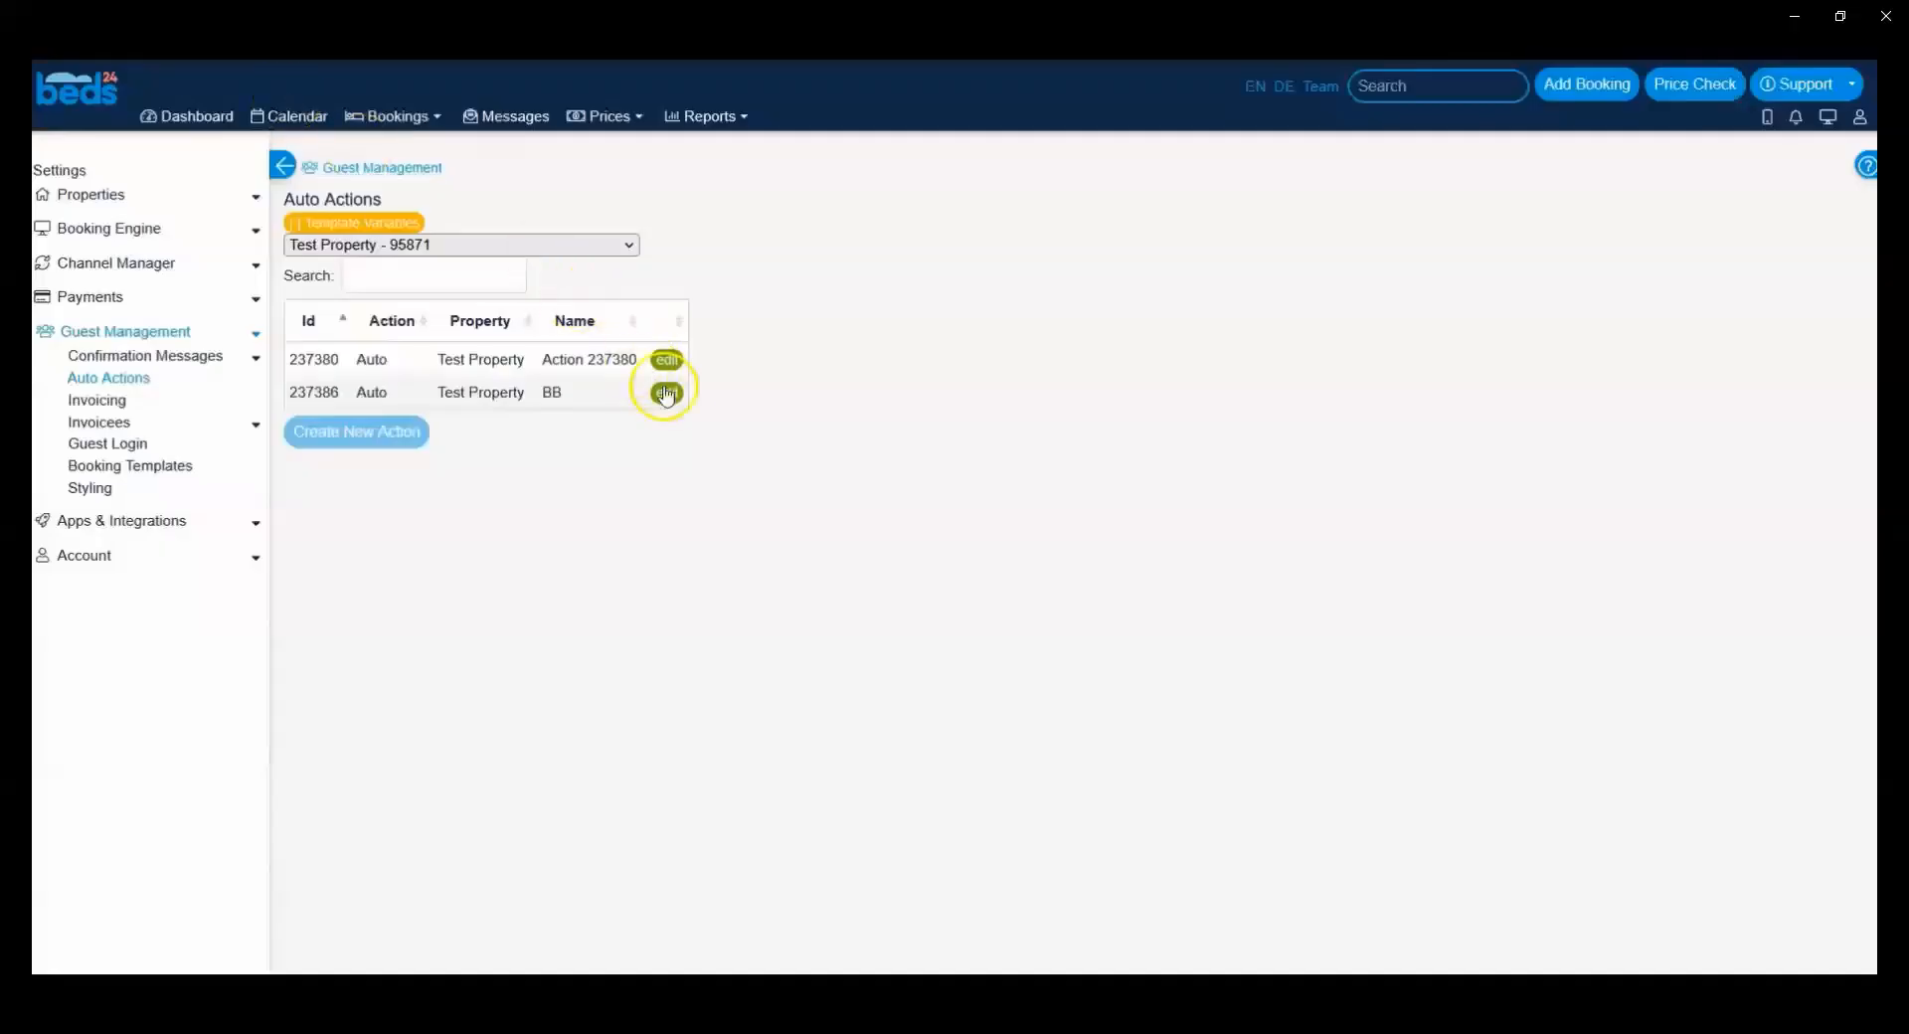
pyautogui.click(668, 393)
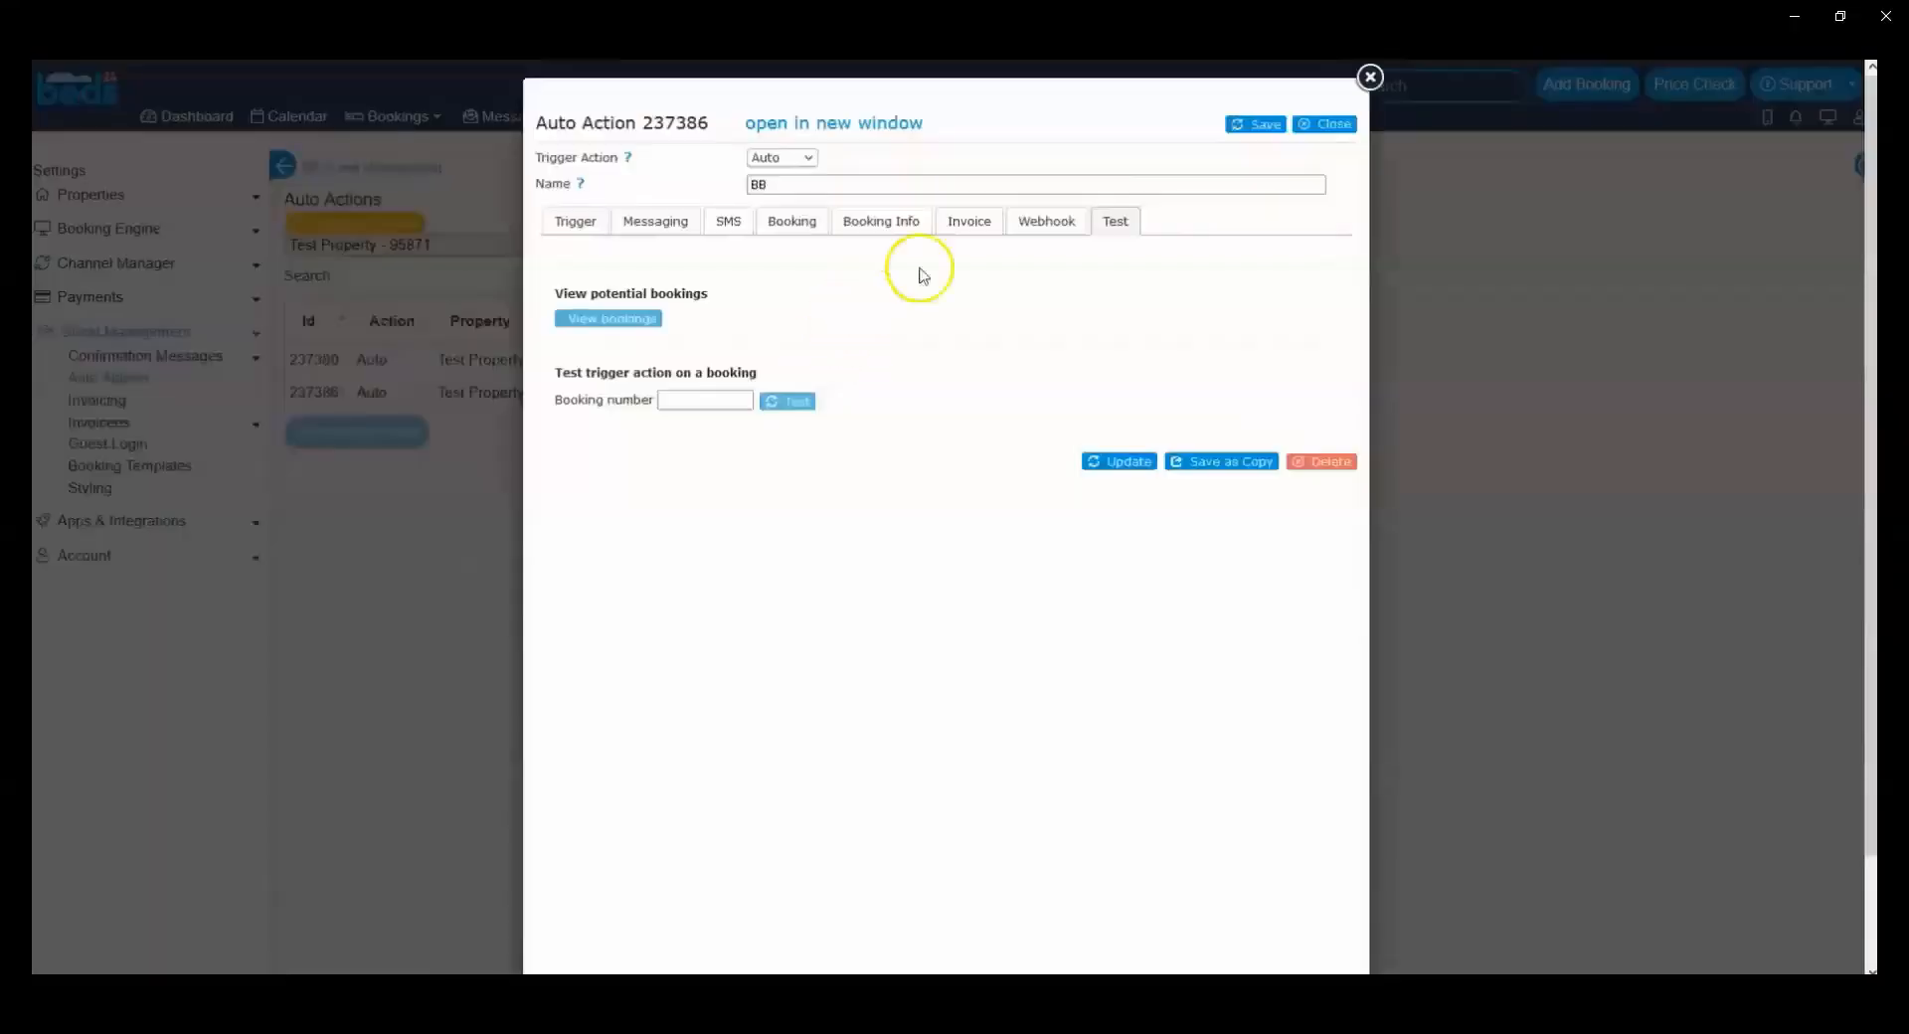
pyautogui.click(882, 223)
pyautogui.moveTo(563, 281); pyautogui.dragTo(646, 283)
pyautogui.click(629, 283)
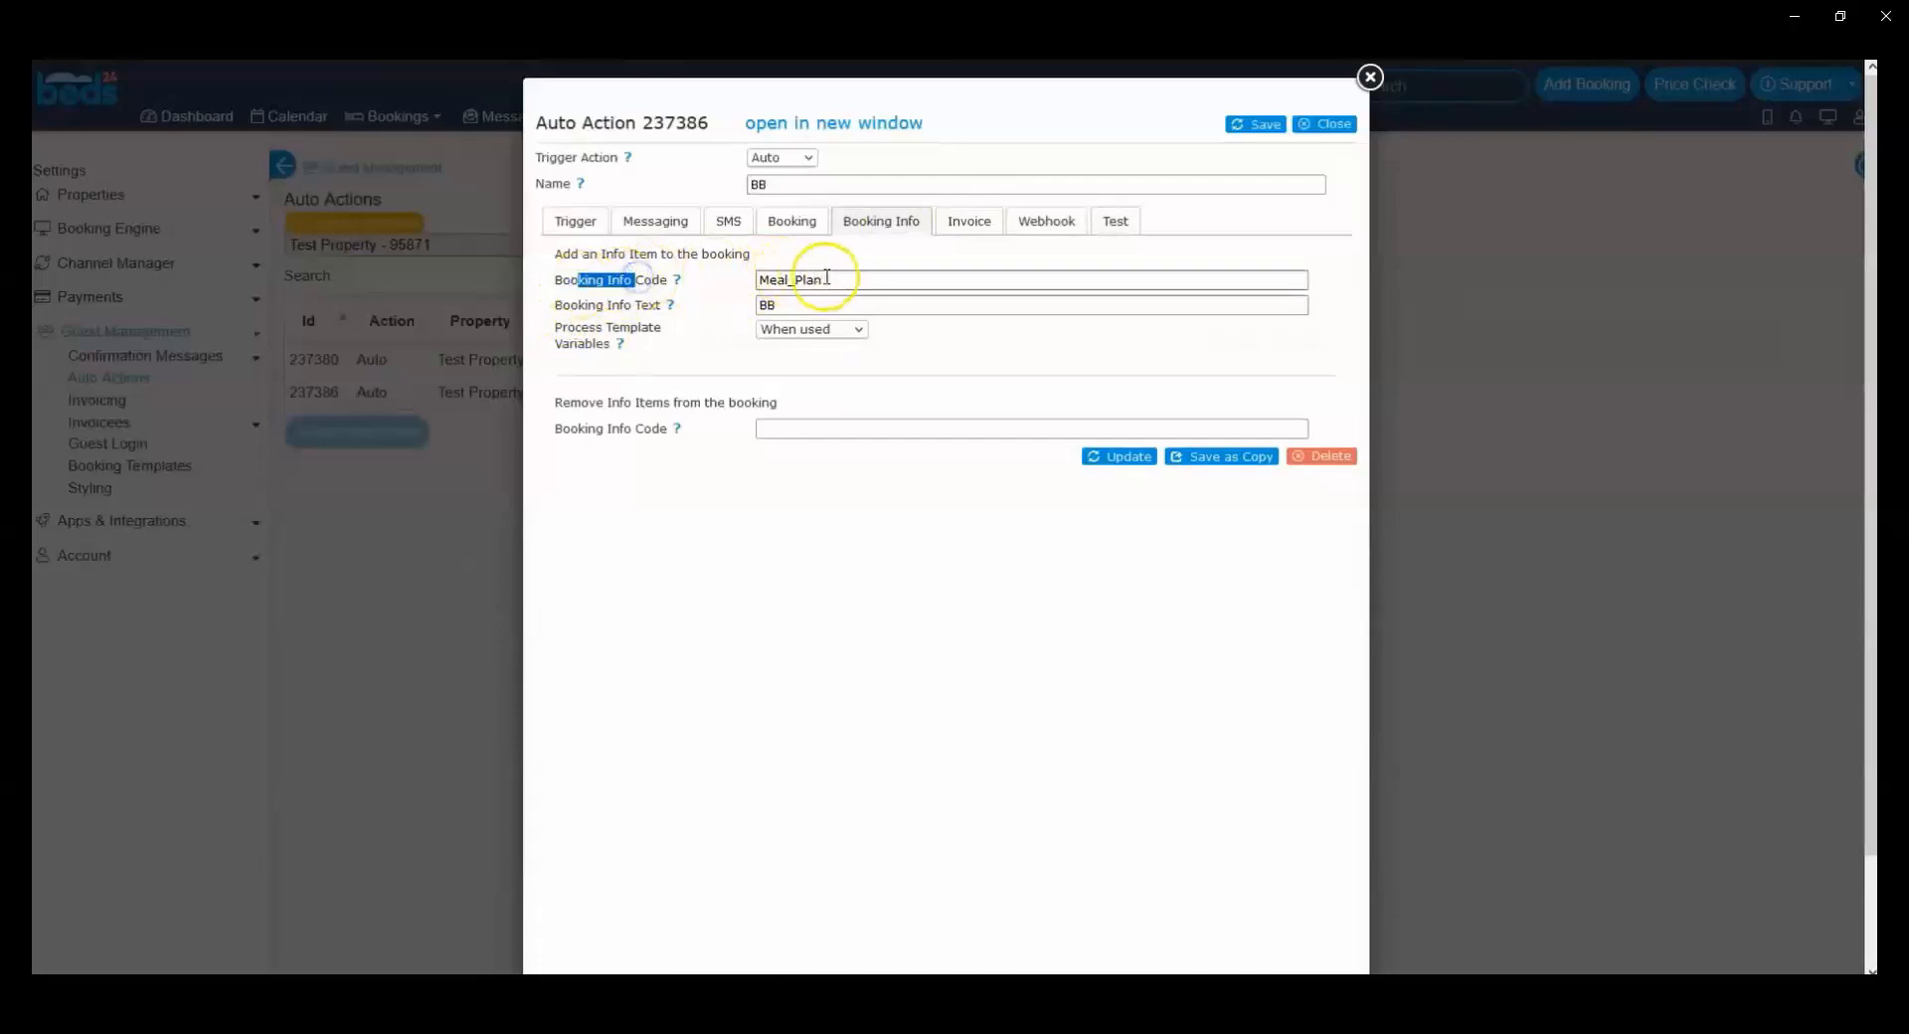
pyautogui.moveTo(818, 279); pyautogui.dragTo(758, 281)
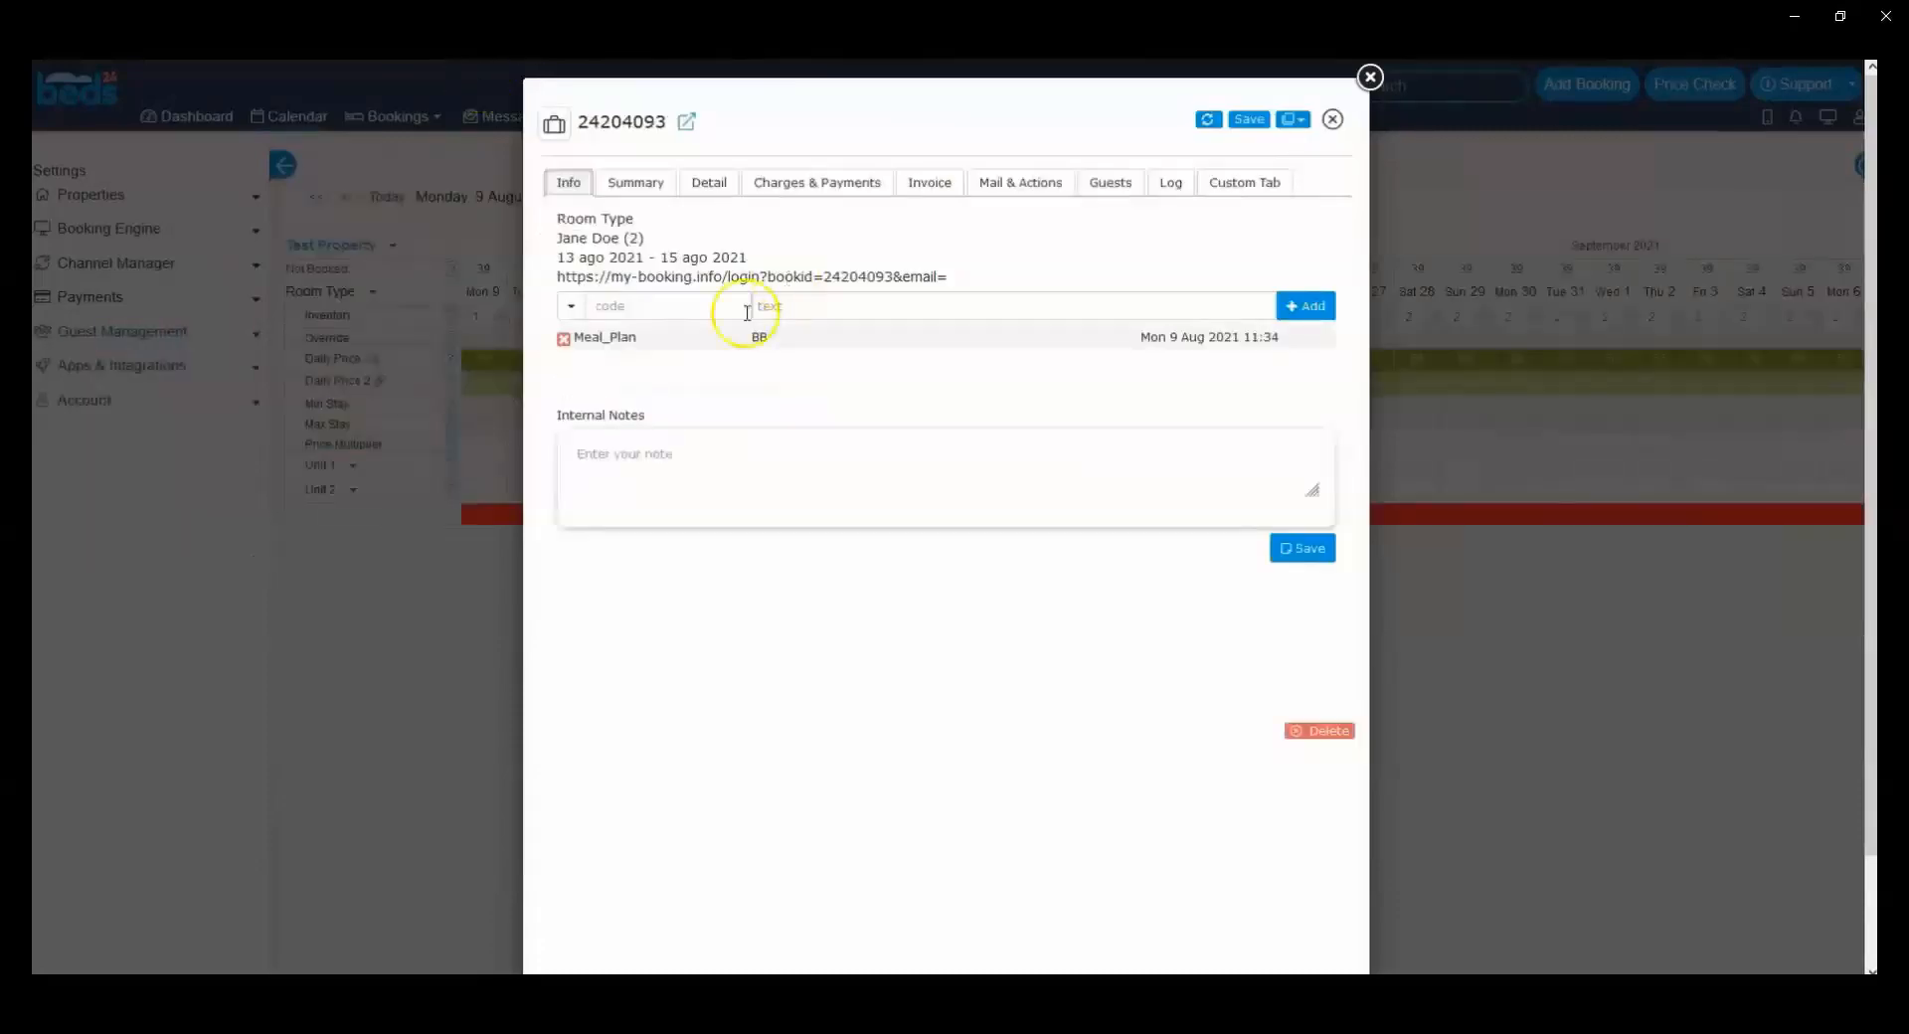
pyautogui.click(618, 337)
pyautogui.doubleClick(577, 336)
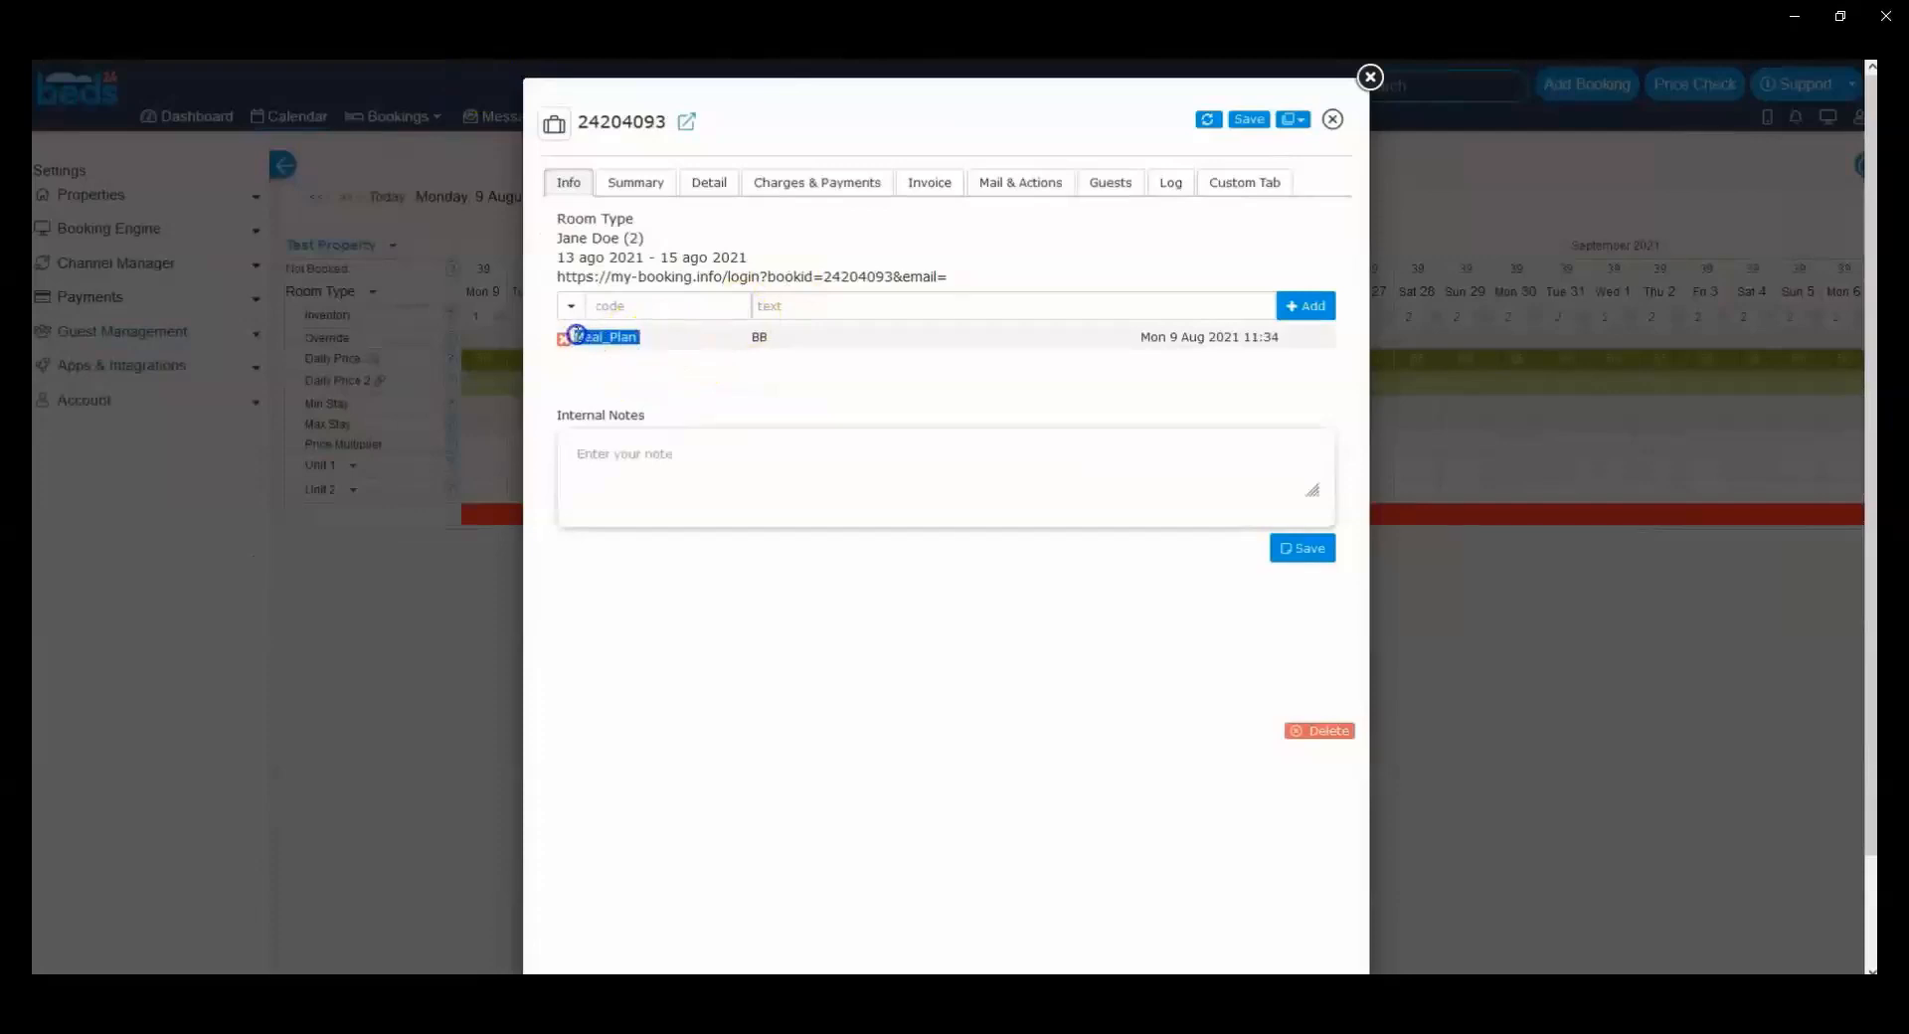
pyautogui.doubleClick(756, 338)
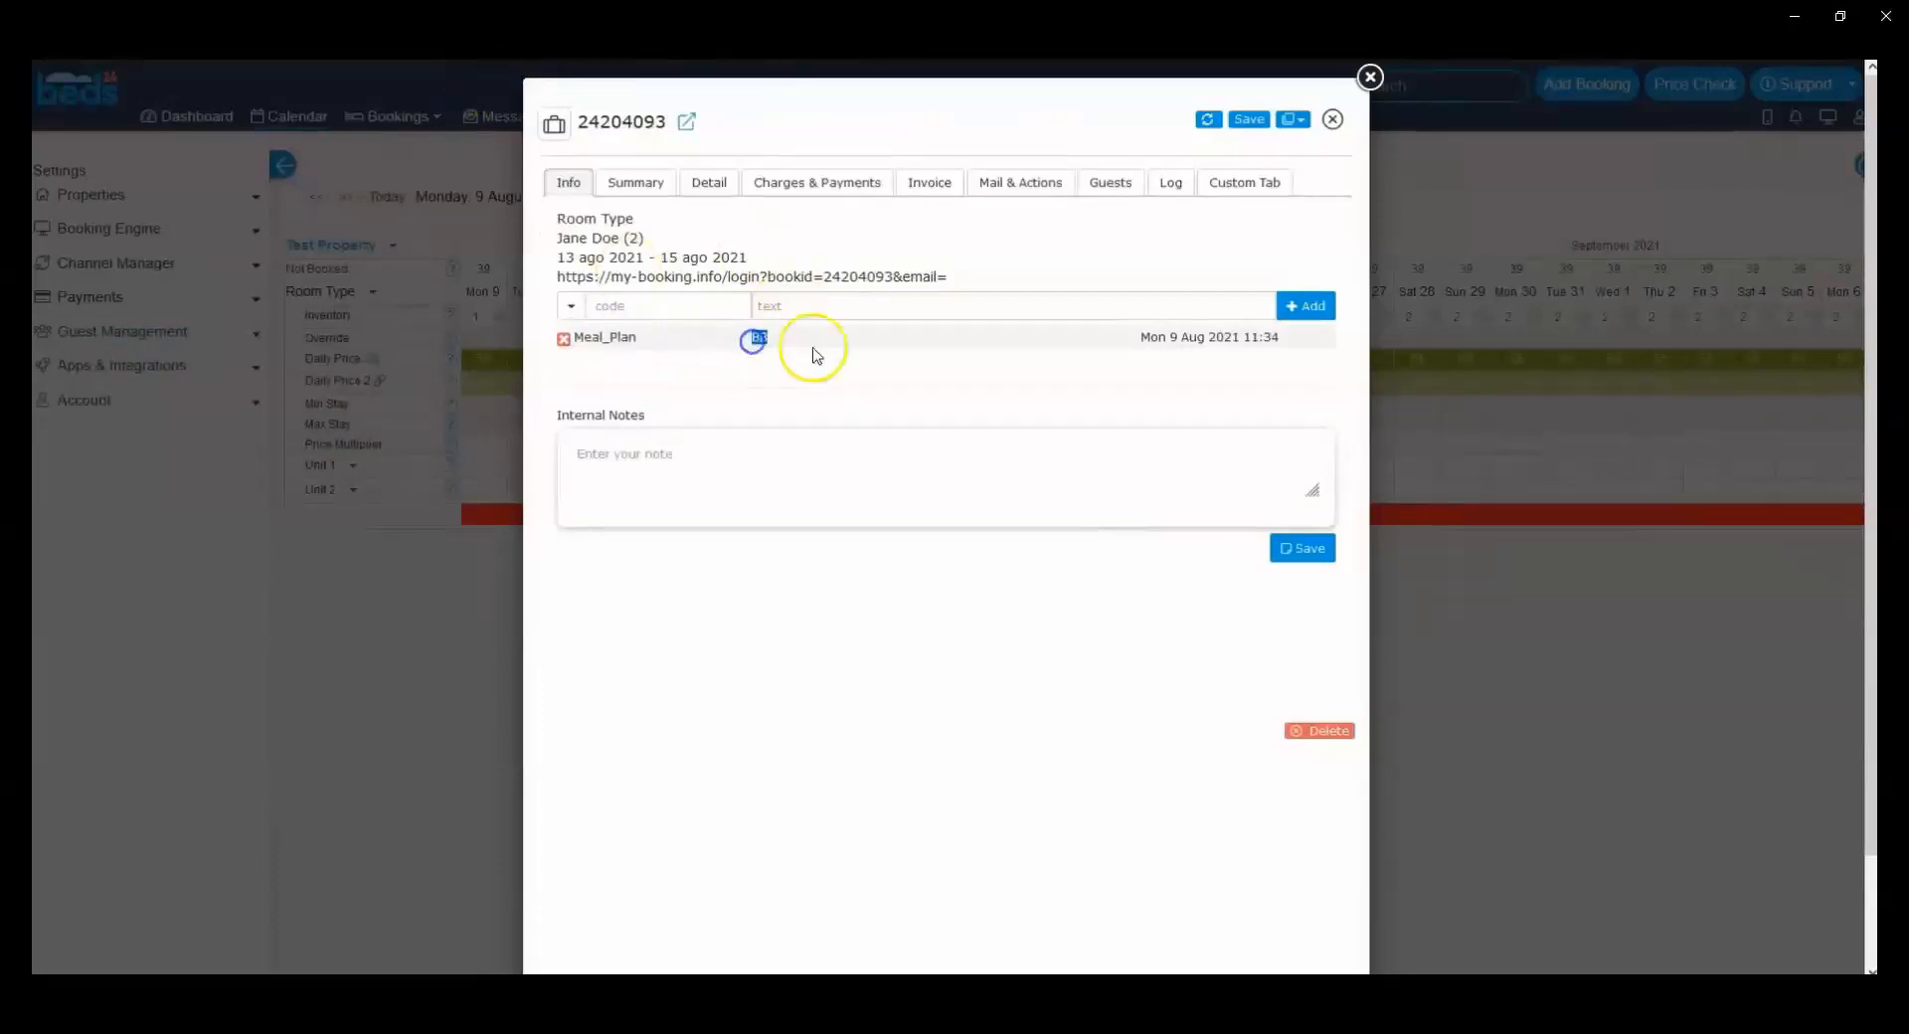
# Step: Add a Cash_Payment info item with the text 200 to the booking
pyautogui.click(572, 307)
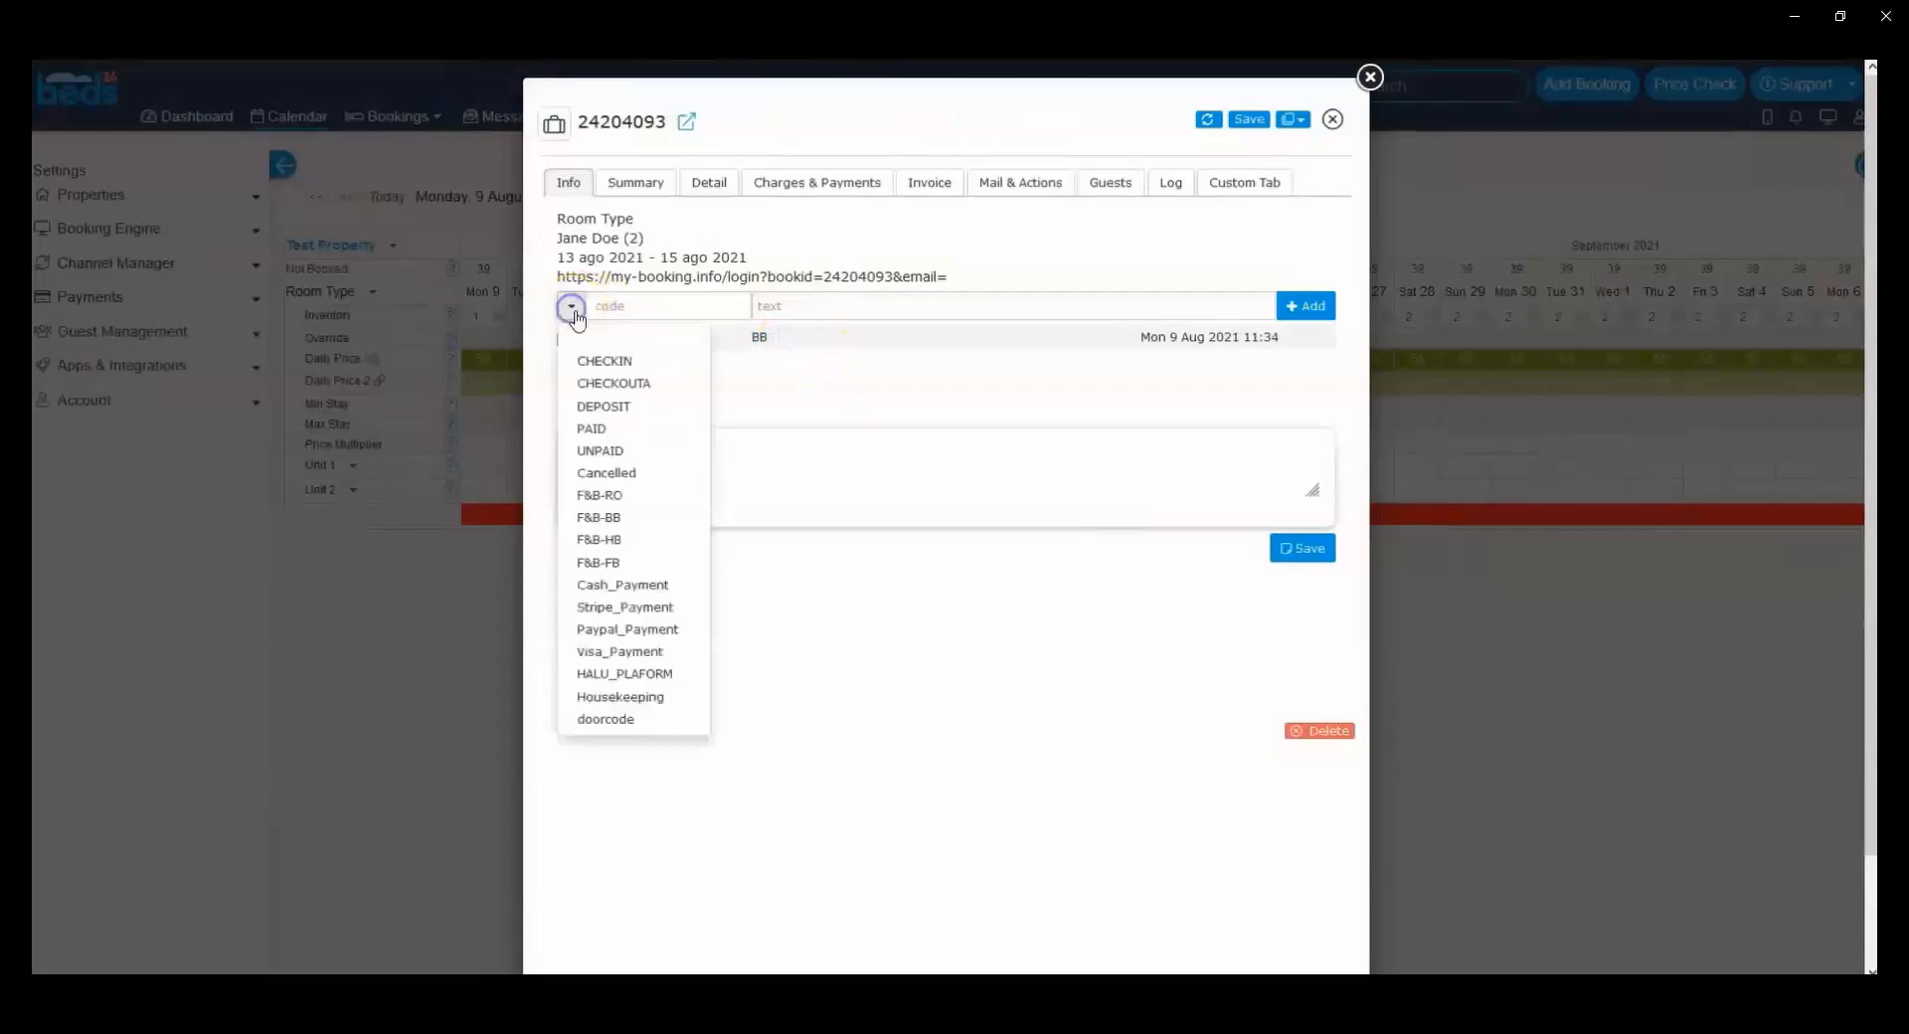
pyautogui.click(777, 306)
pyautogui.click(572, 307)
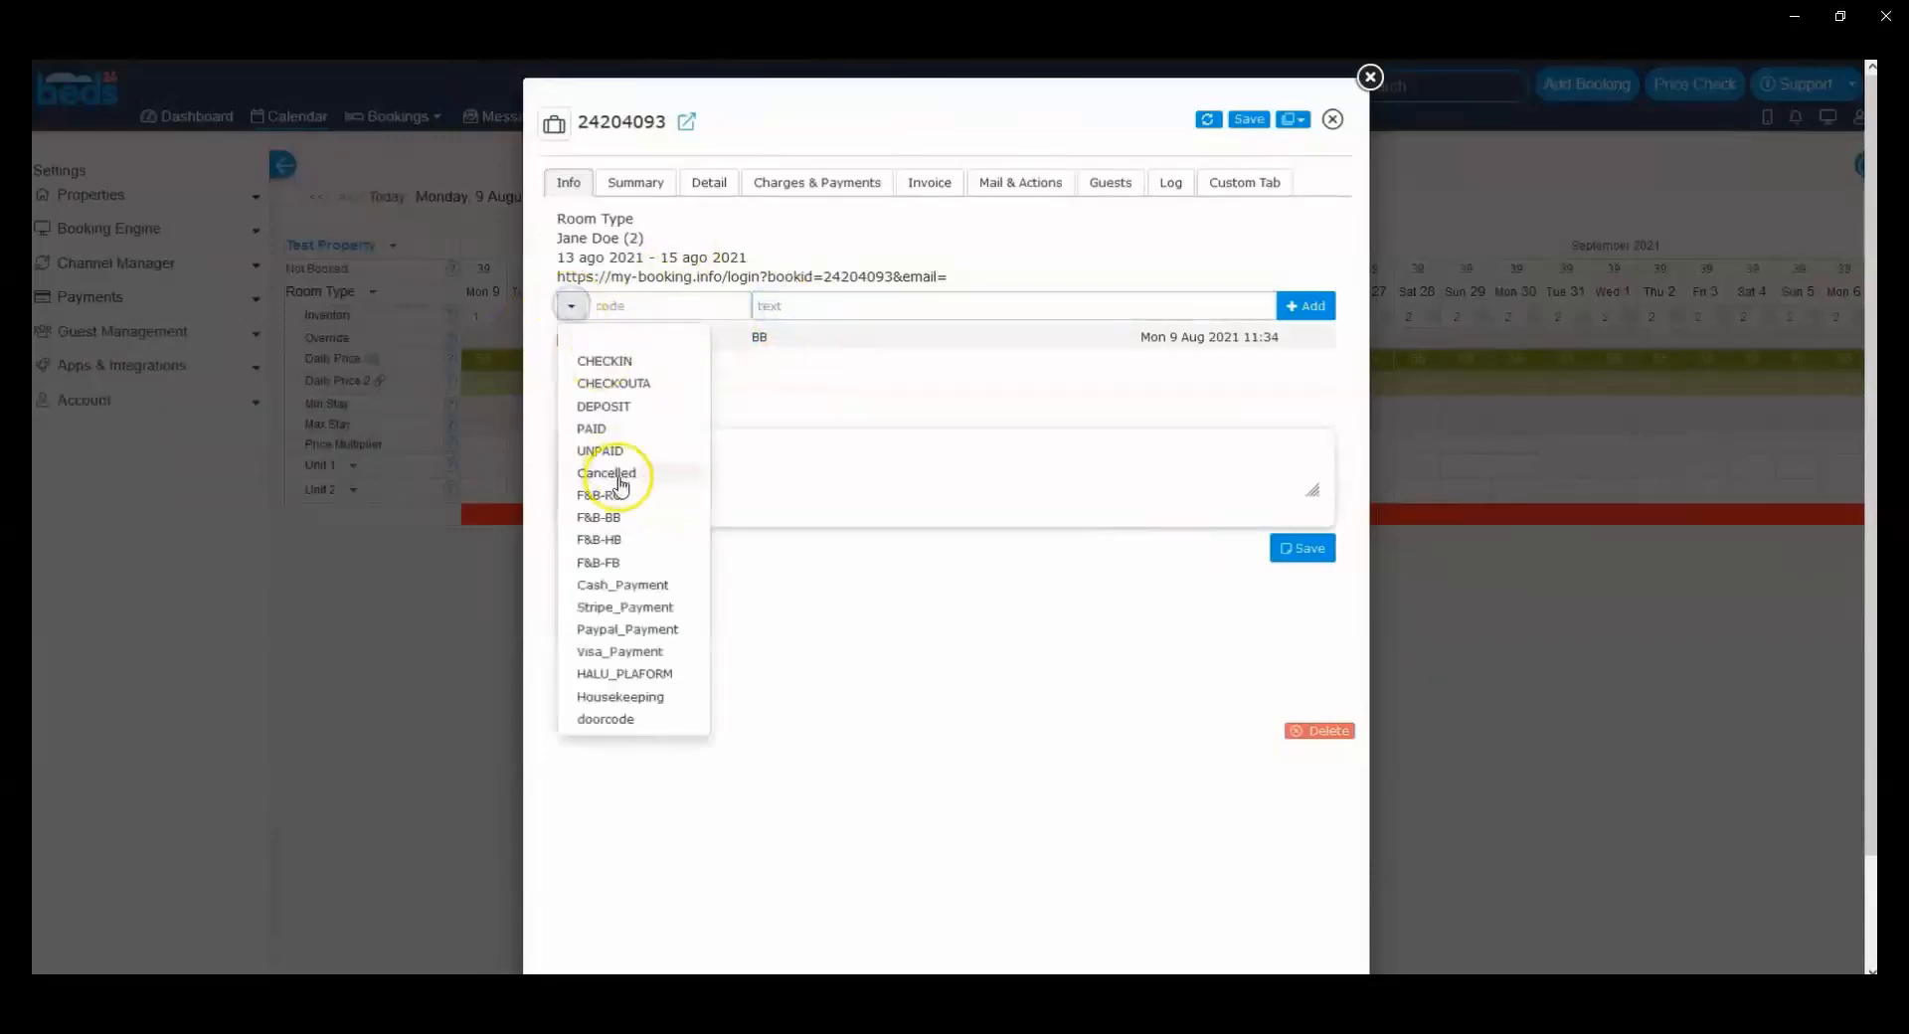
pyautogui.click(632, 591)
pyautogui.click(783, 308)
pyautogui.write('200')
pyautogui.press('Return')
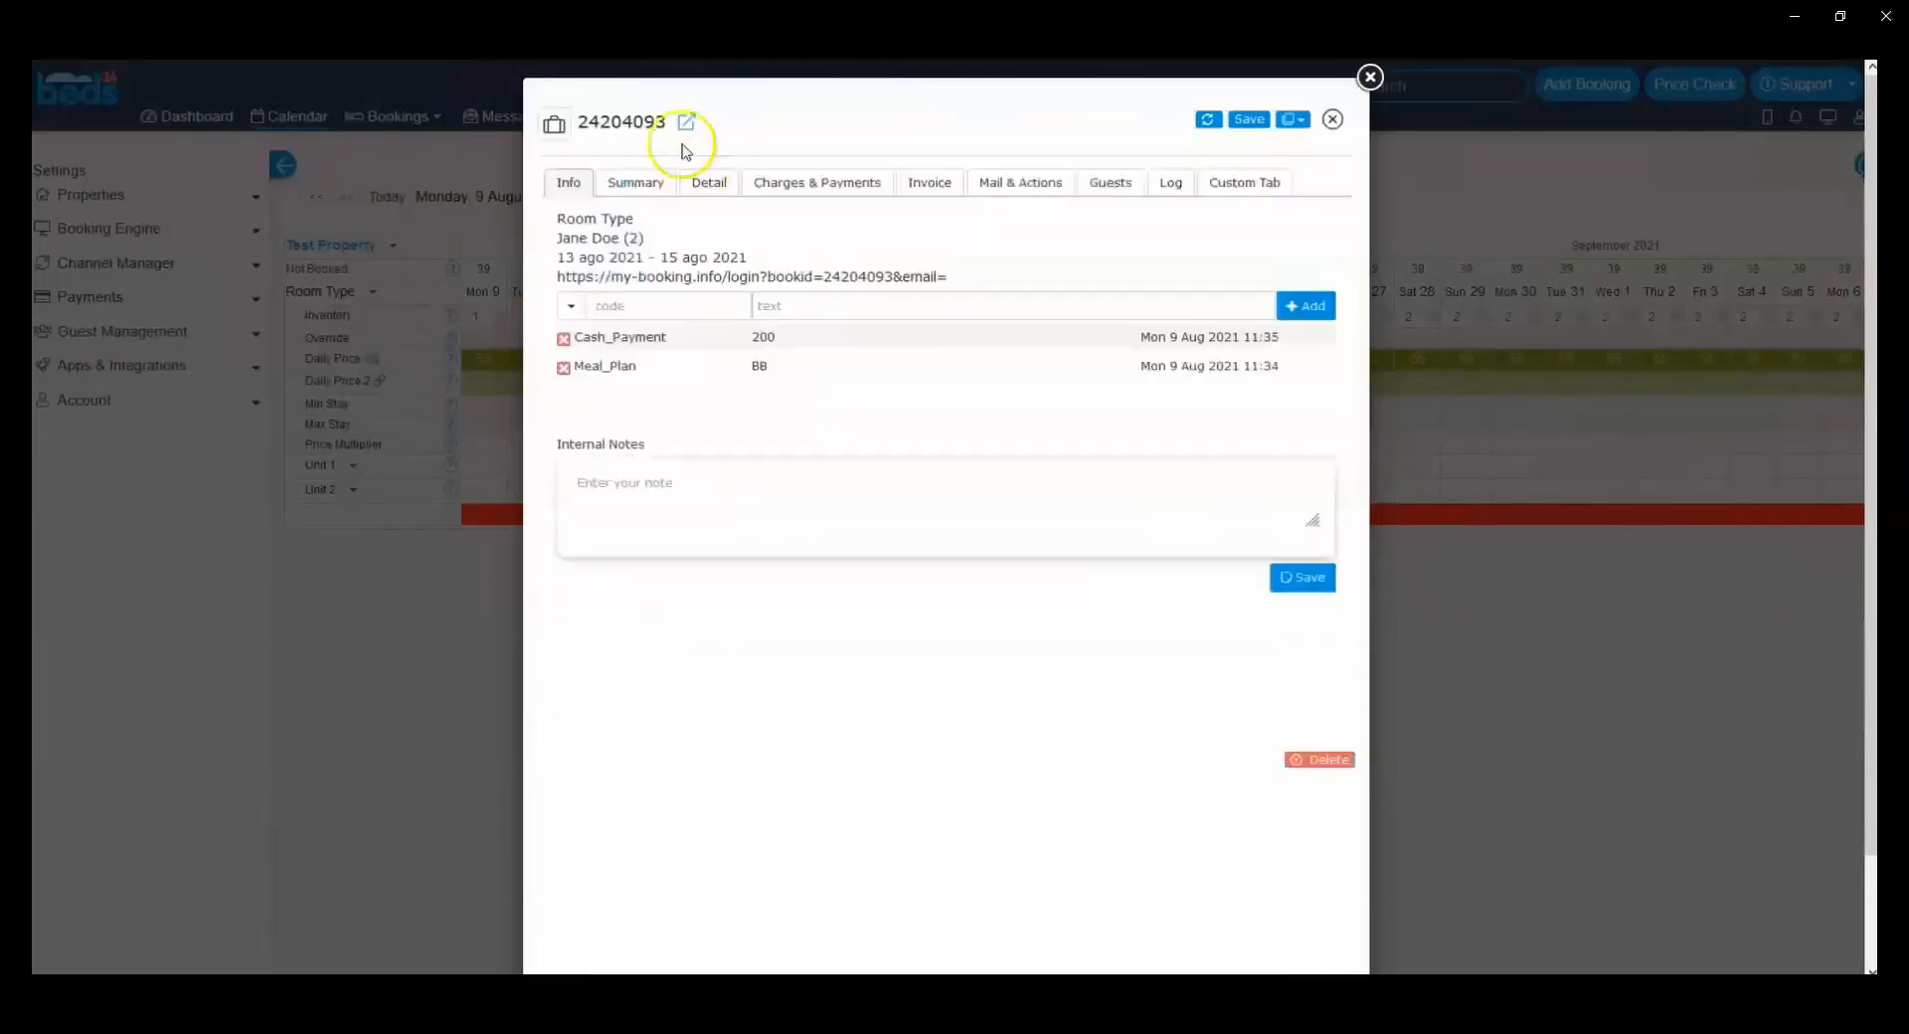
pyautogui.moveTo(574, 339); pyautogui.dragTo(668, 323)
pyautogui.click(698, 373)
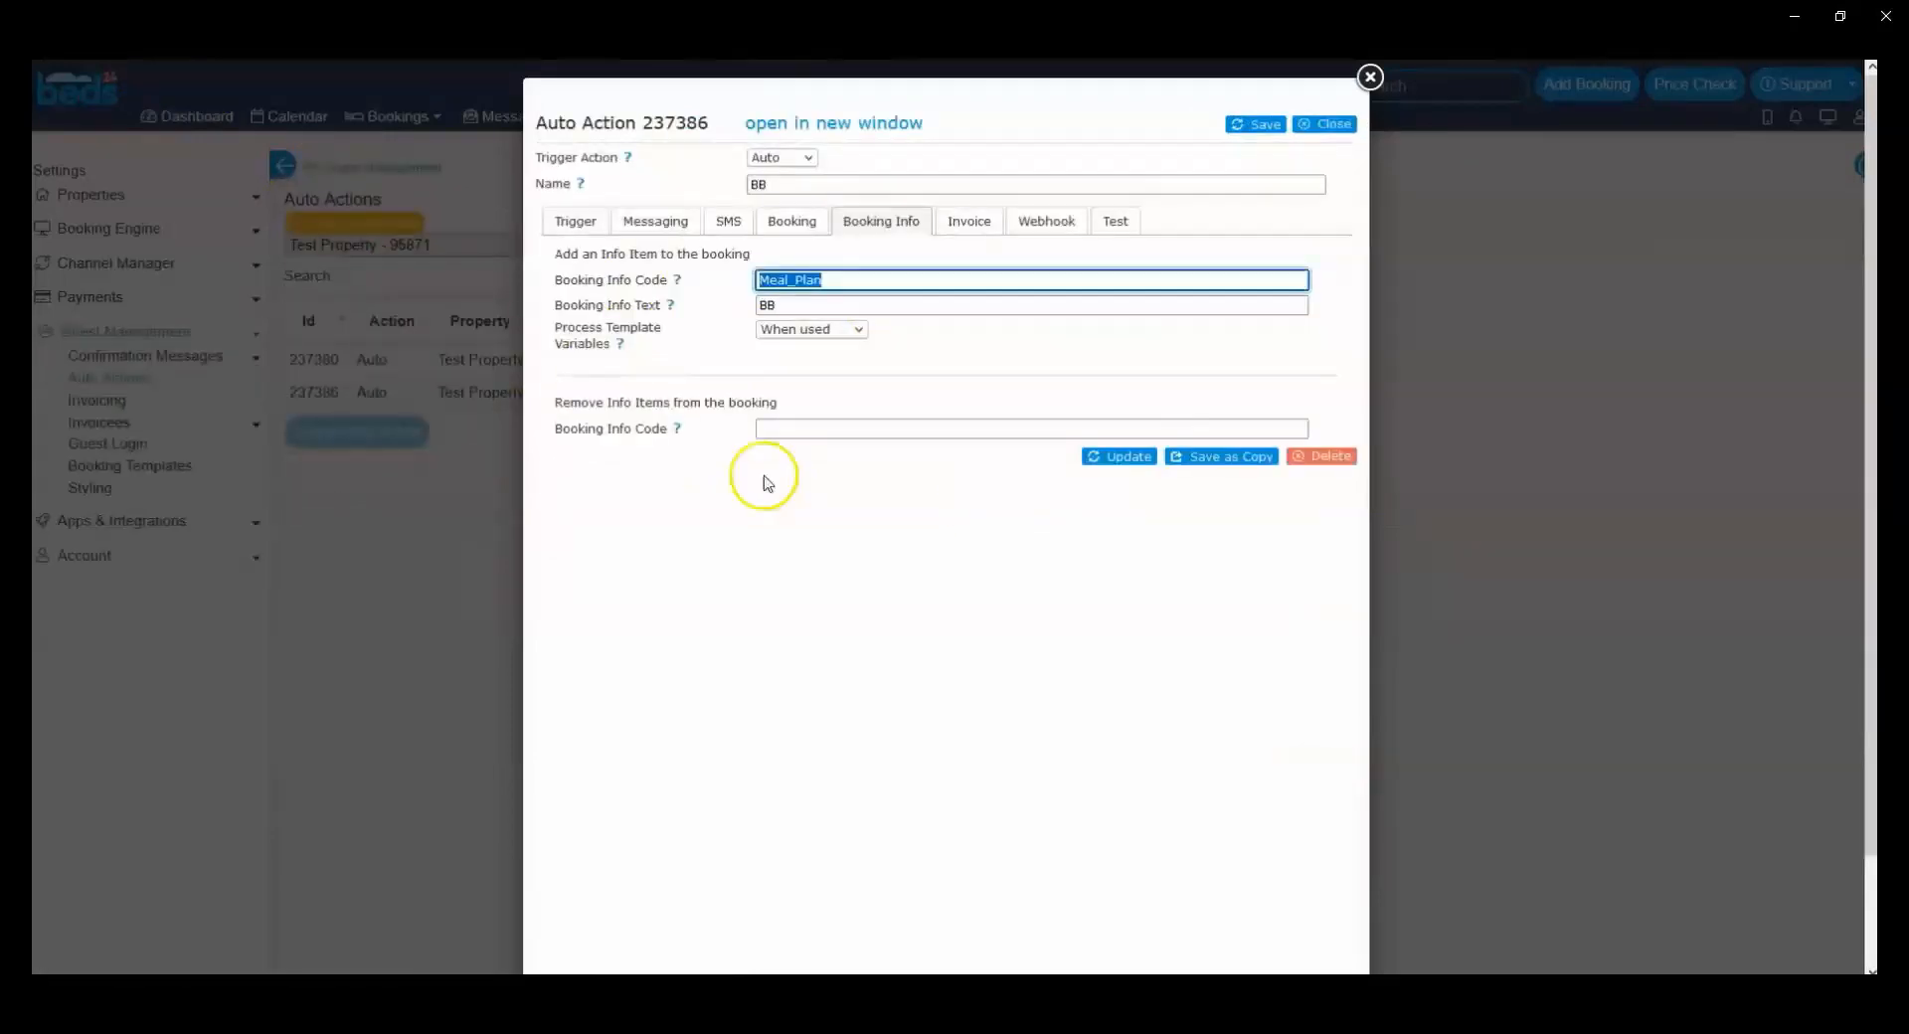
# Step: Review the BB action's trigger settings, including its time, booking source, booking conditions and booking field conditions
pyautogui.click(763, 482)
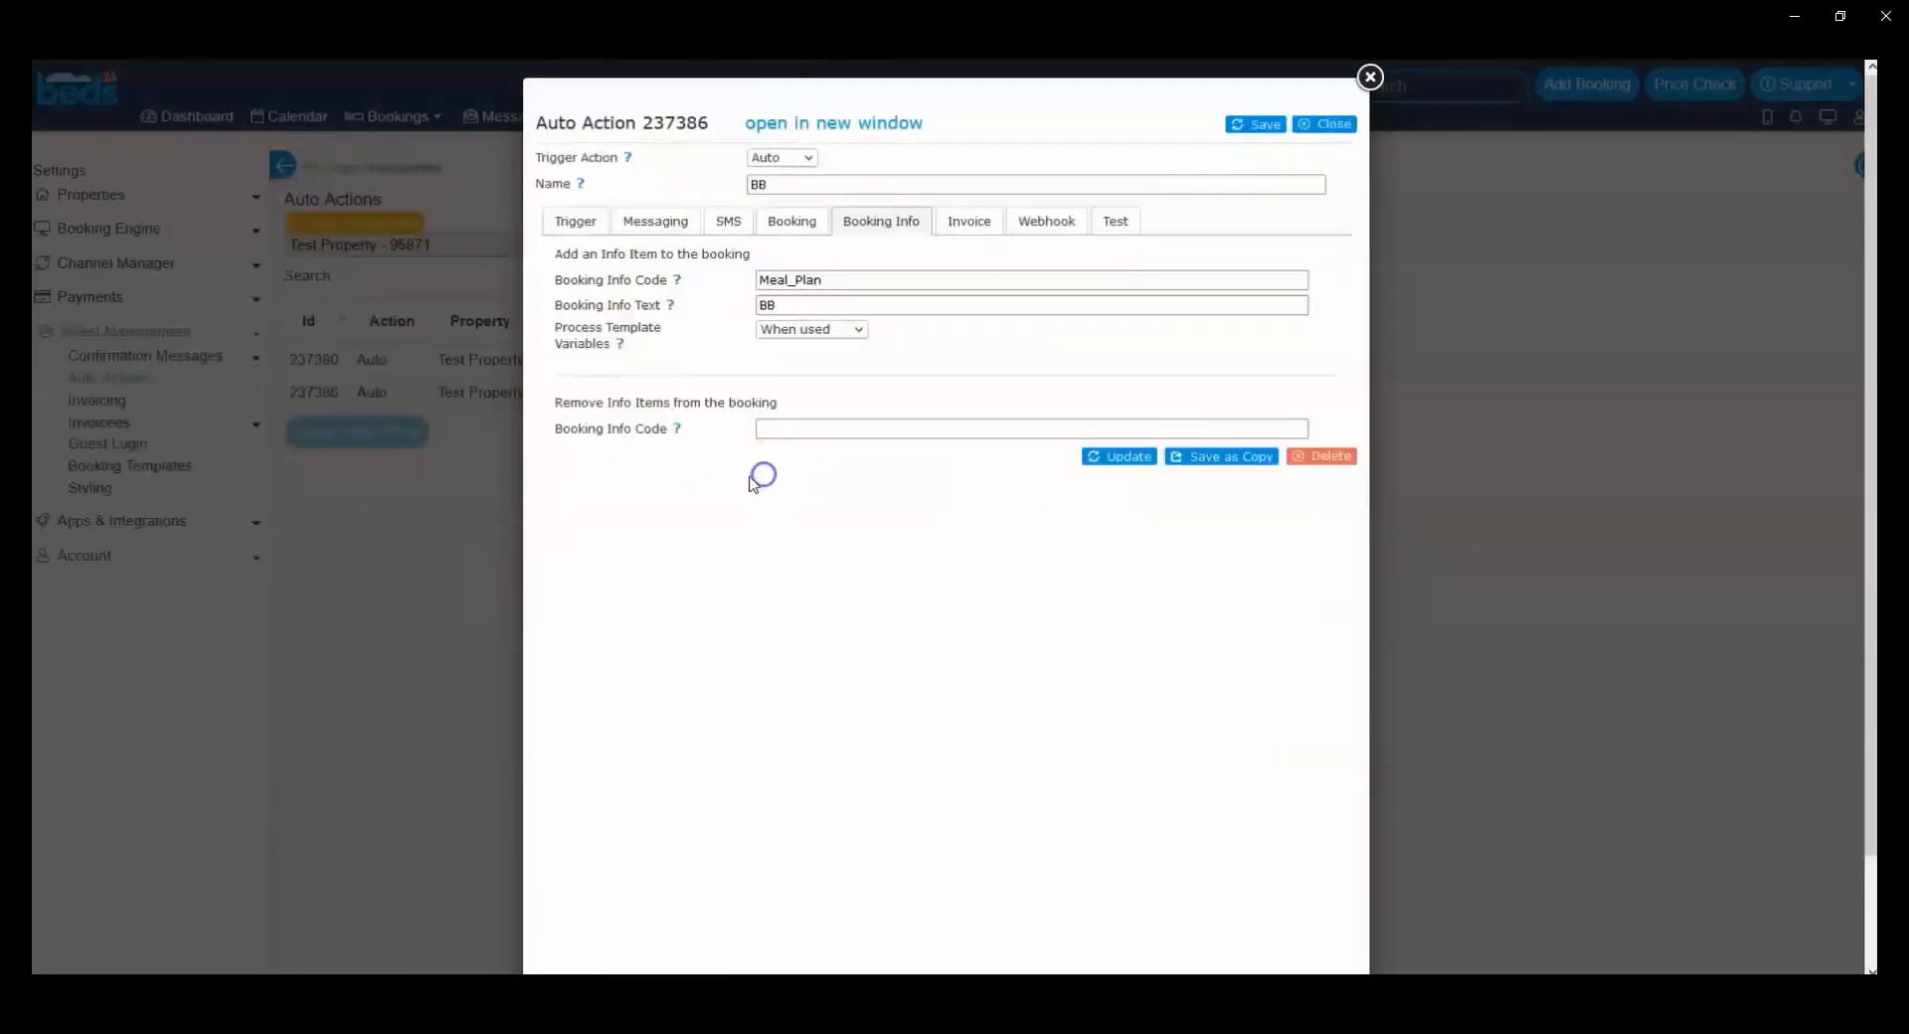
pyautogui.click(575, 221)
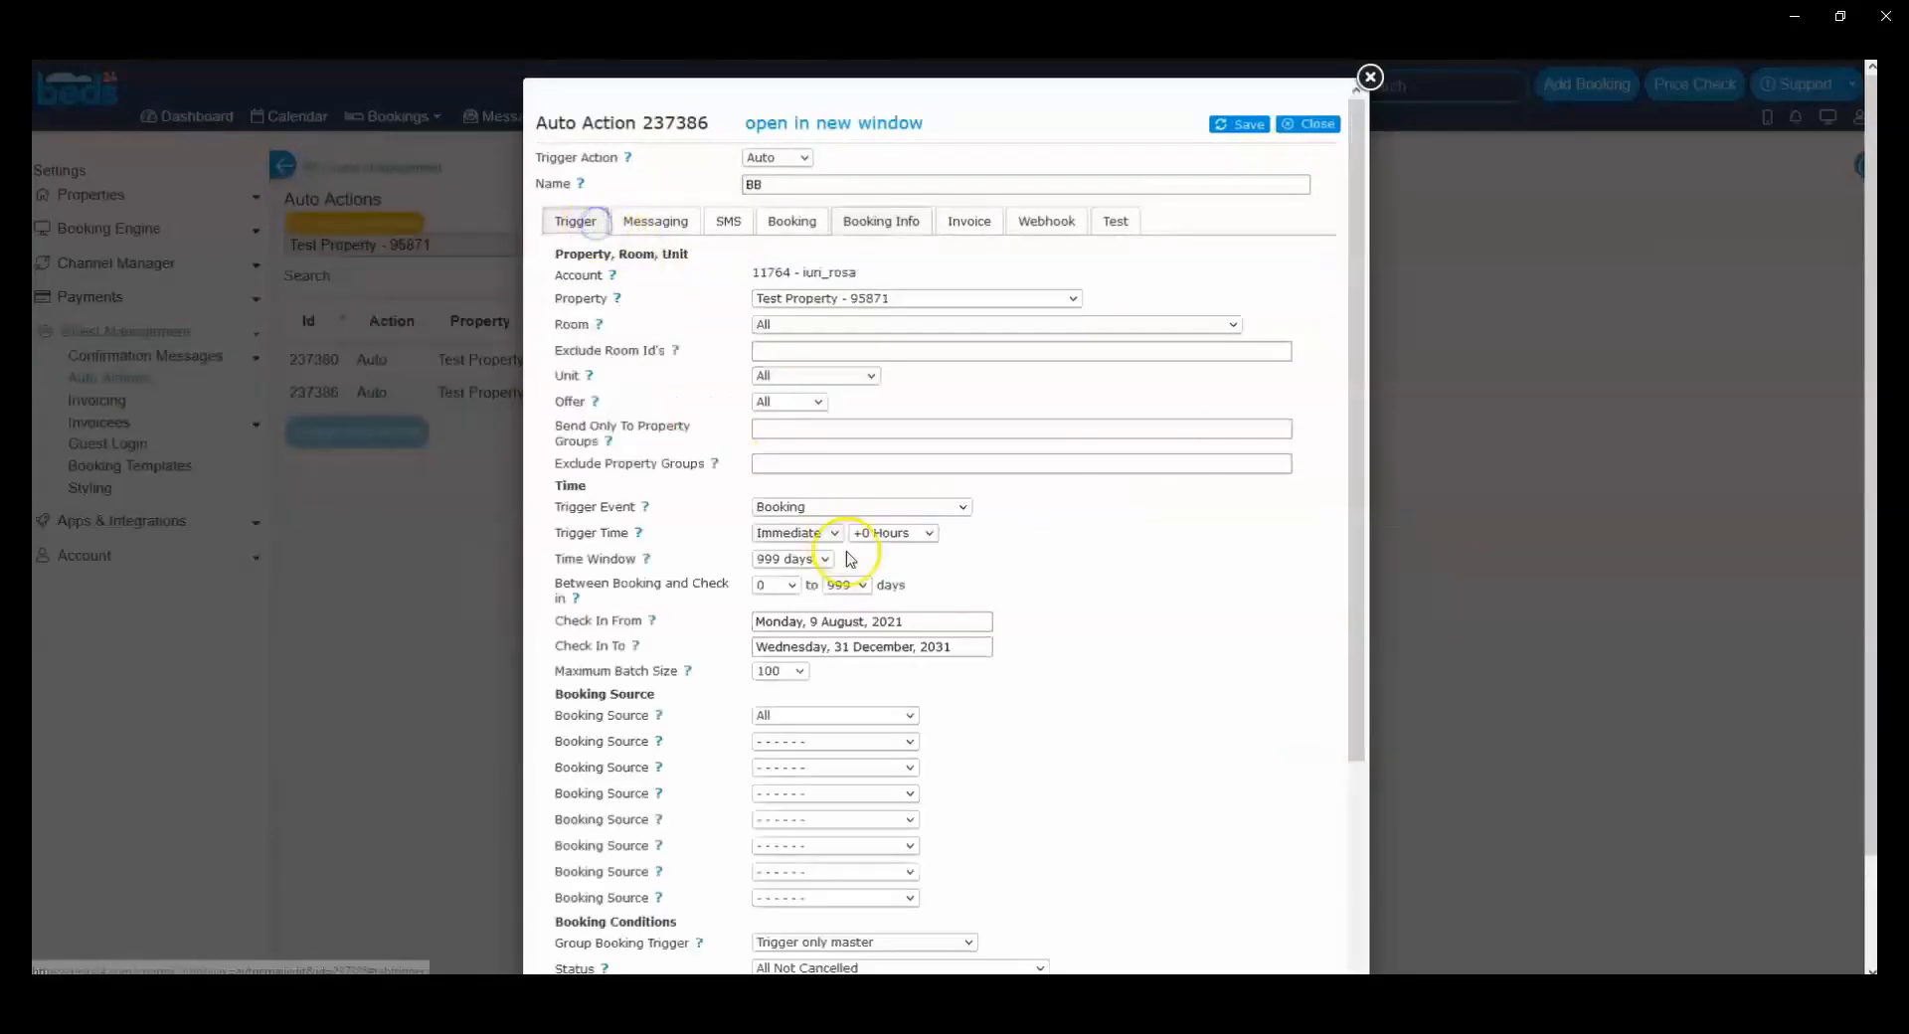
pyautogui.click(848, 559)
pyautogui.scroll(-1, 848, 559)
pyautogui.scroll(-5, 895, 894)
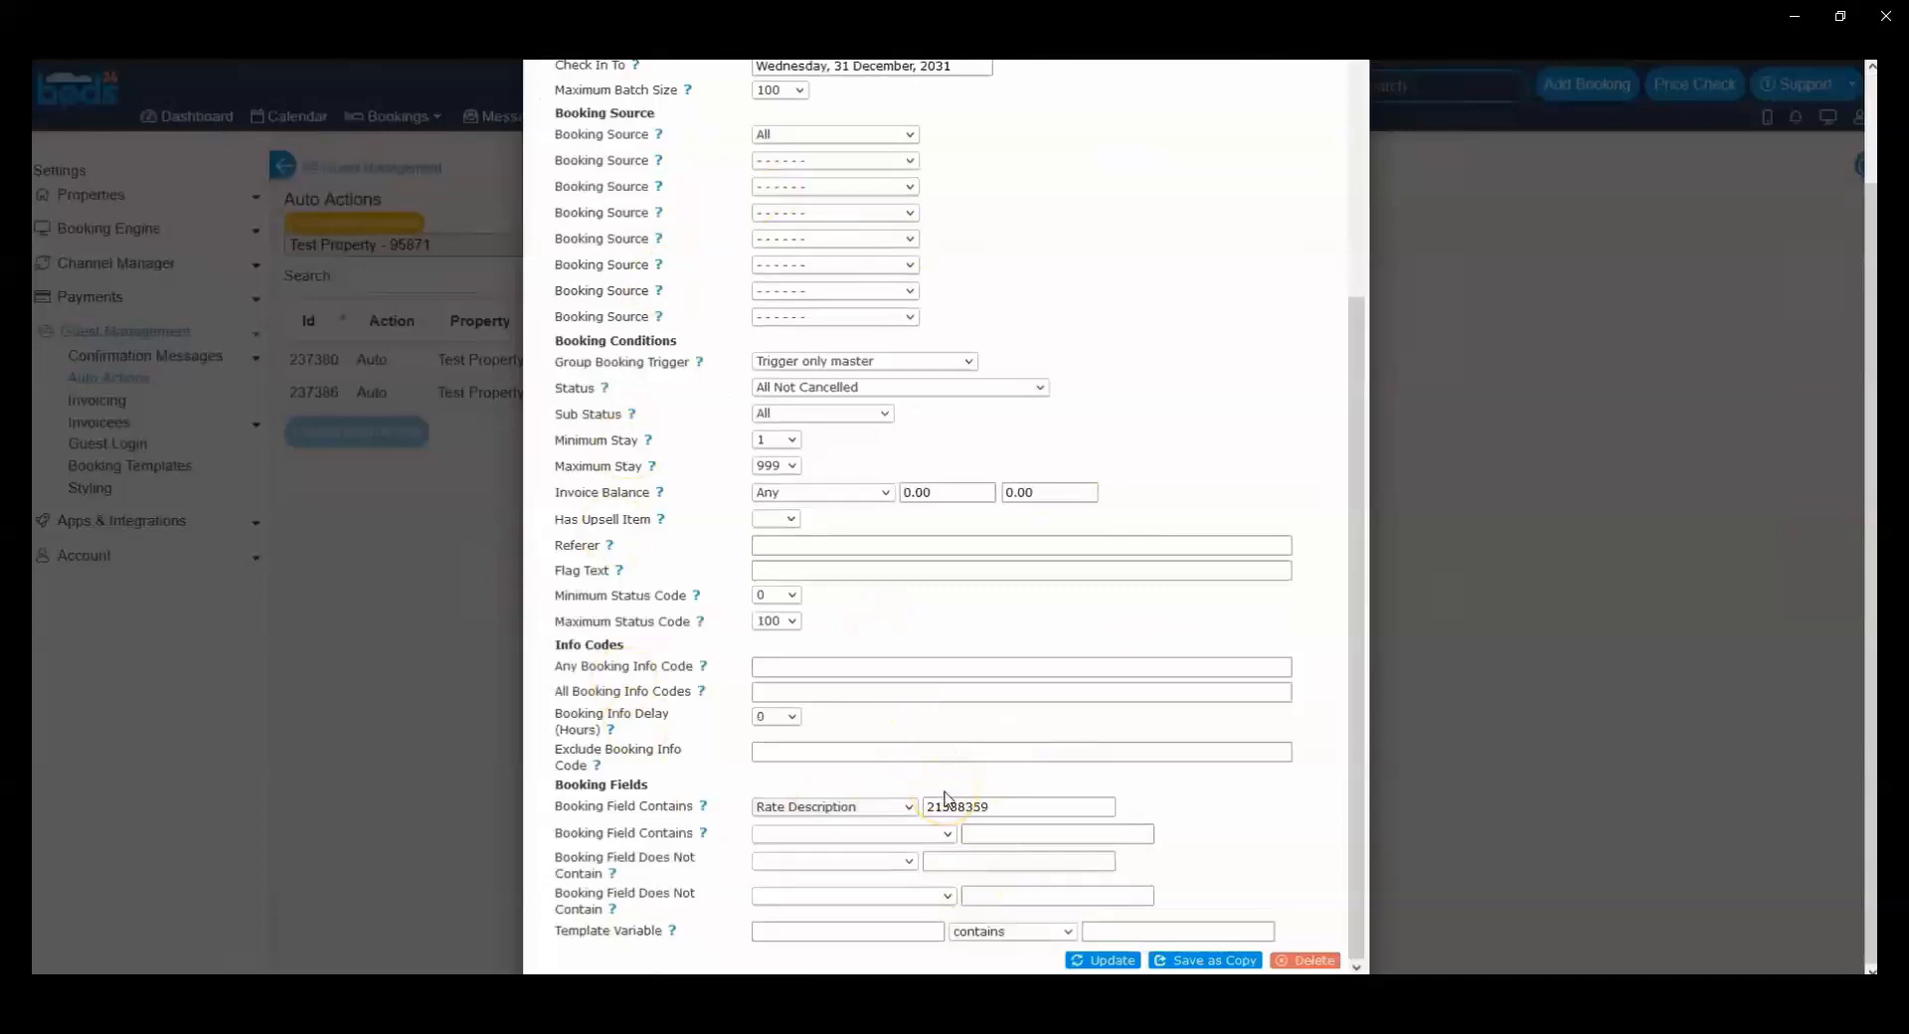
pyautogui.click(920, 737)
pyautogui.scroll(5, 920, 741)
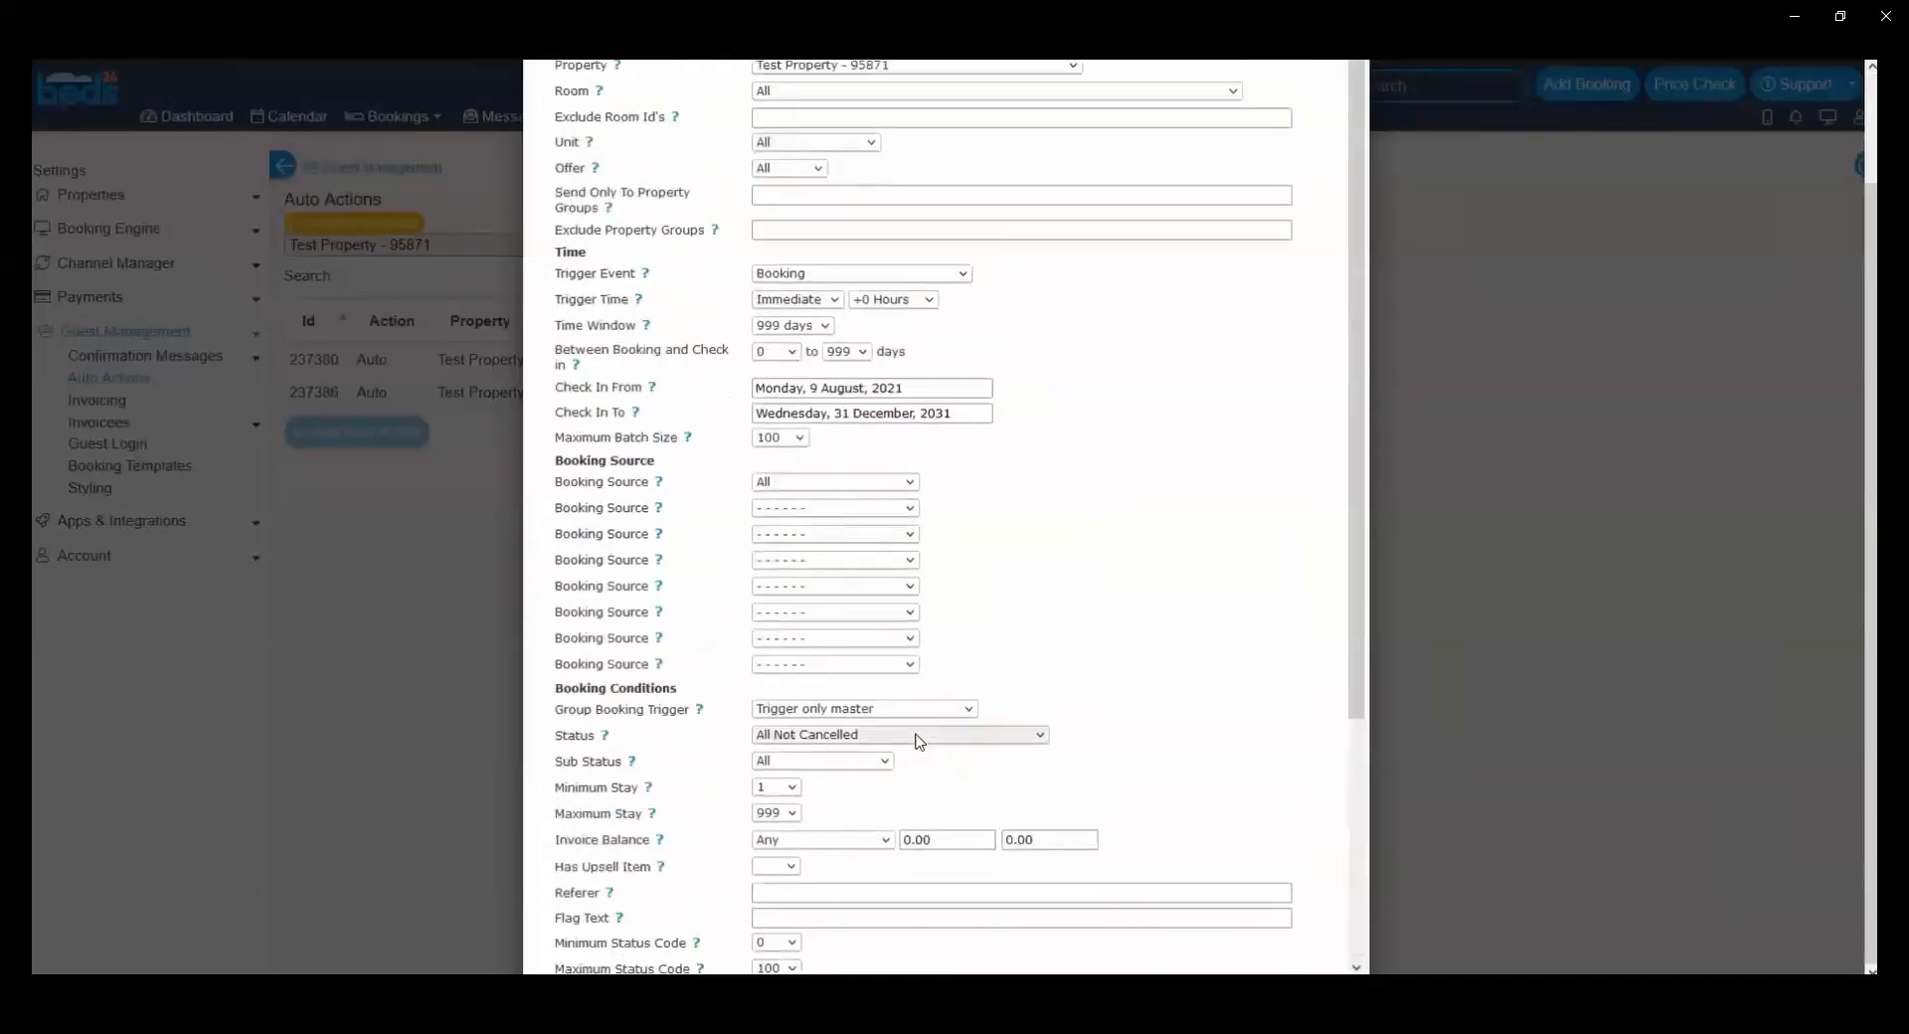
pyautogui.scroll(-5, 917, 740)
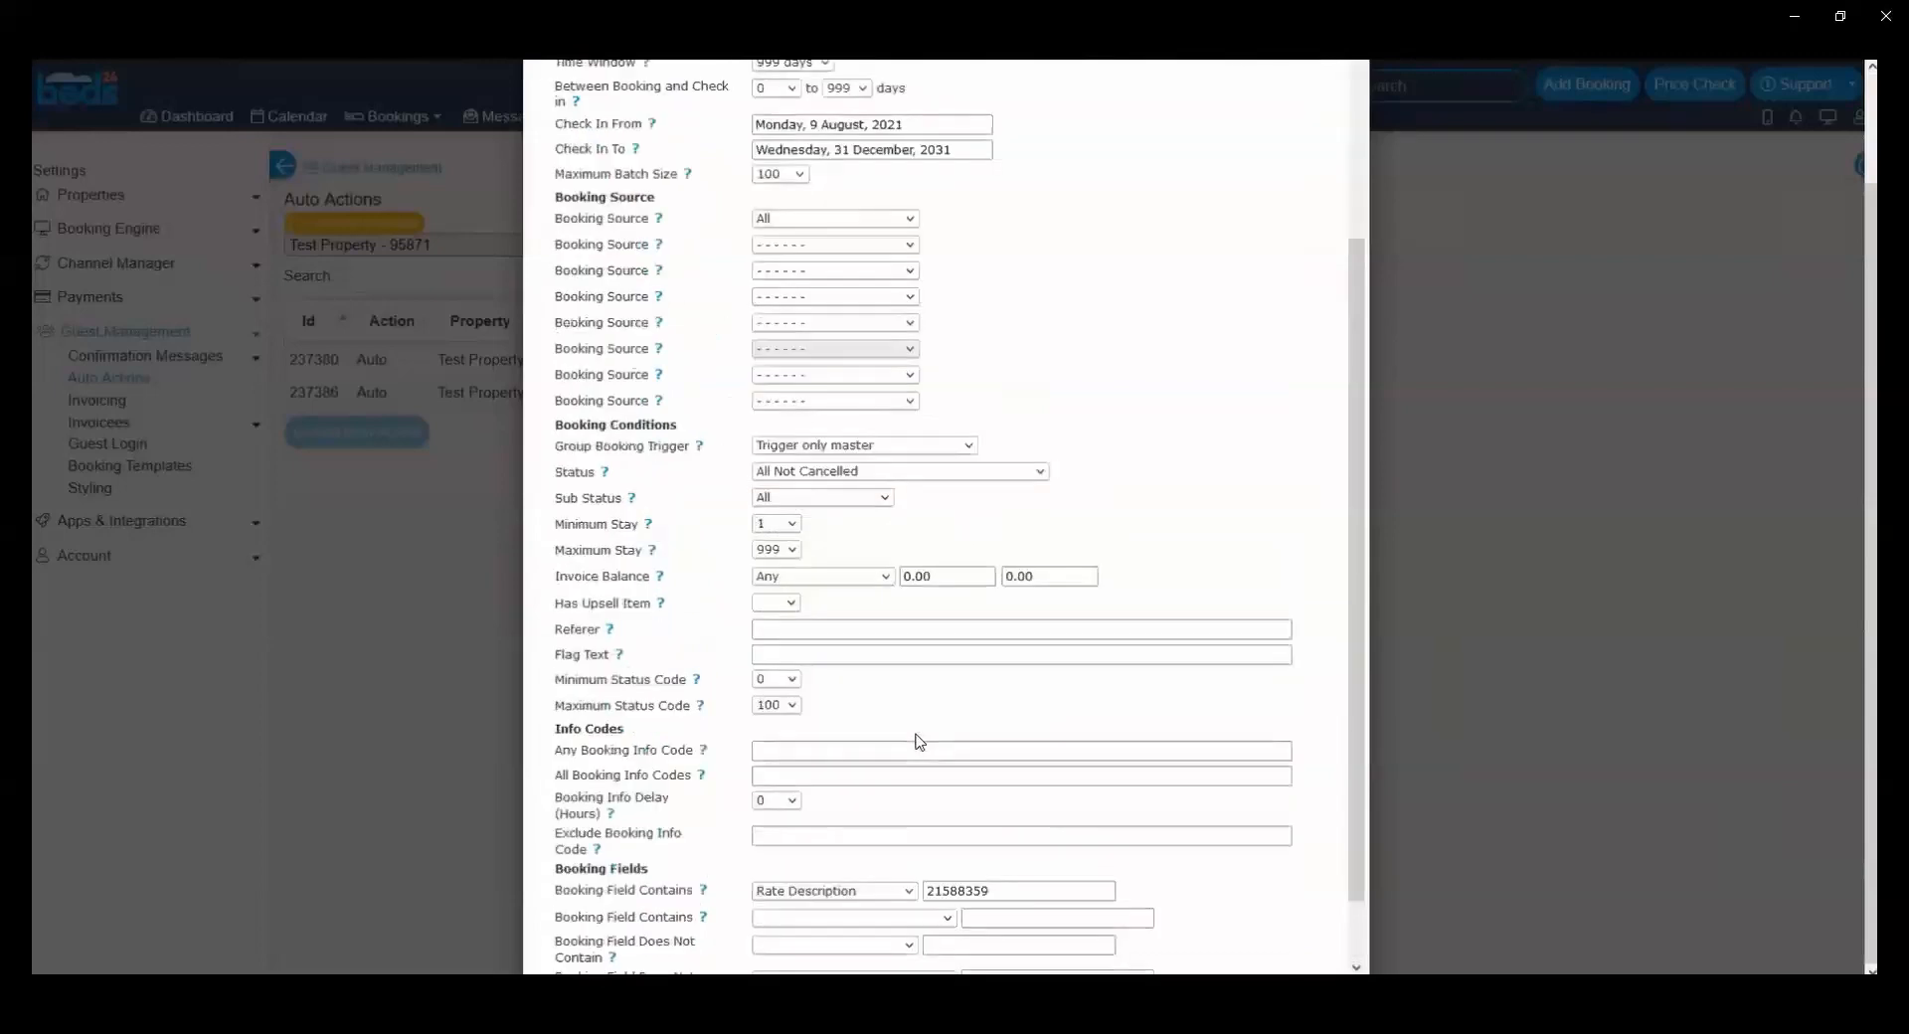
pyautogui.click(899, 740)
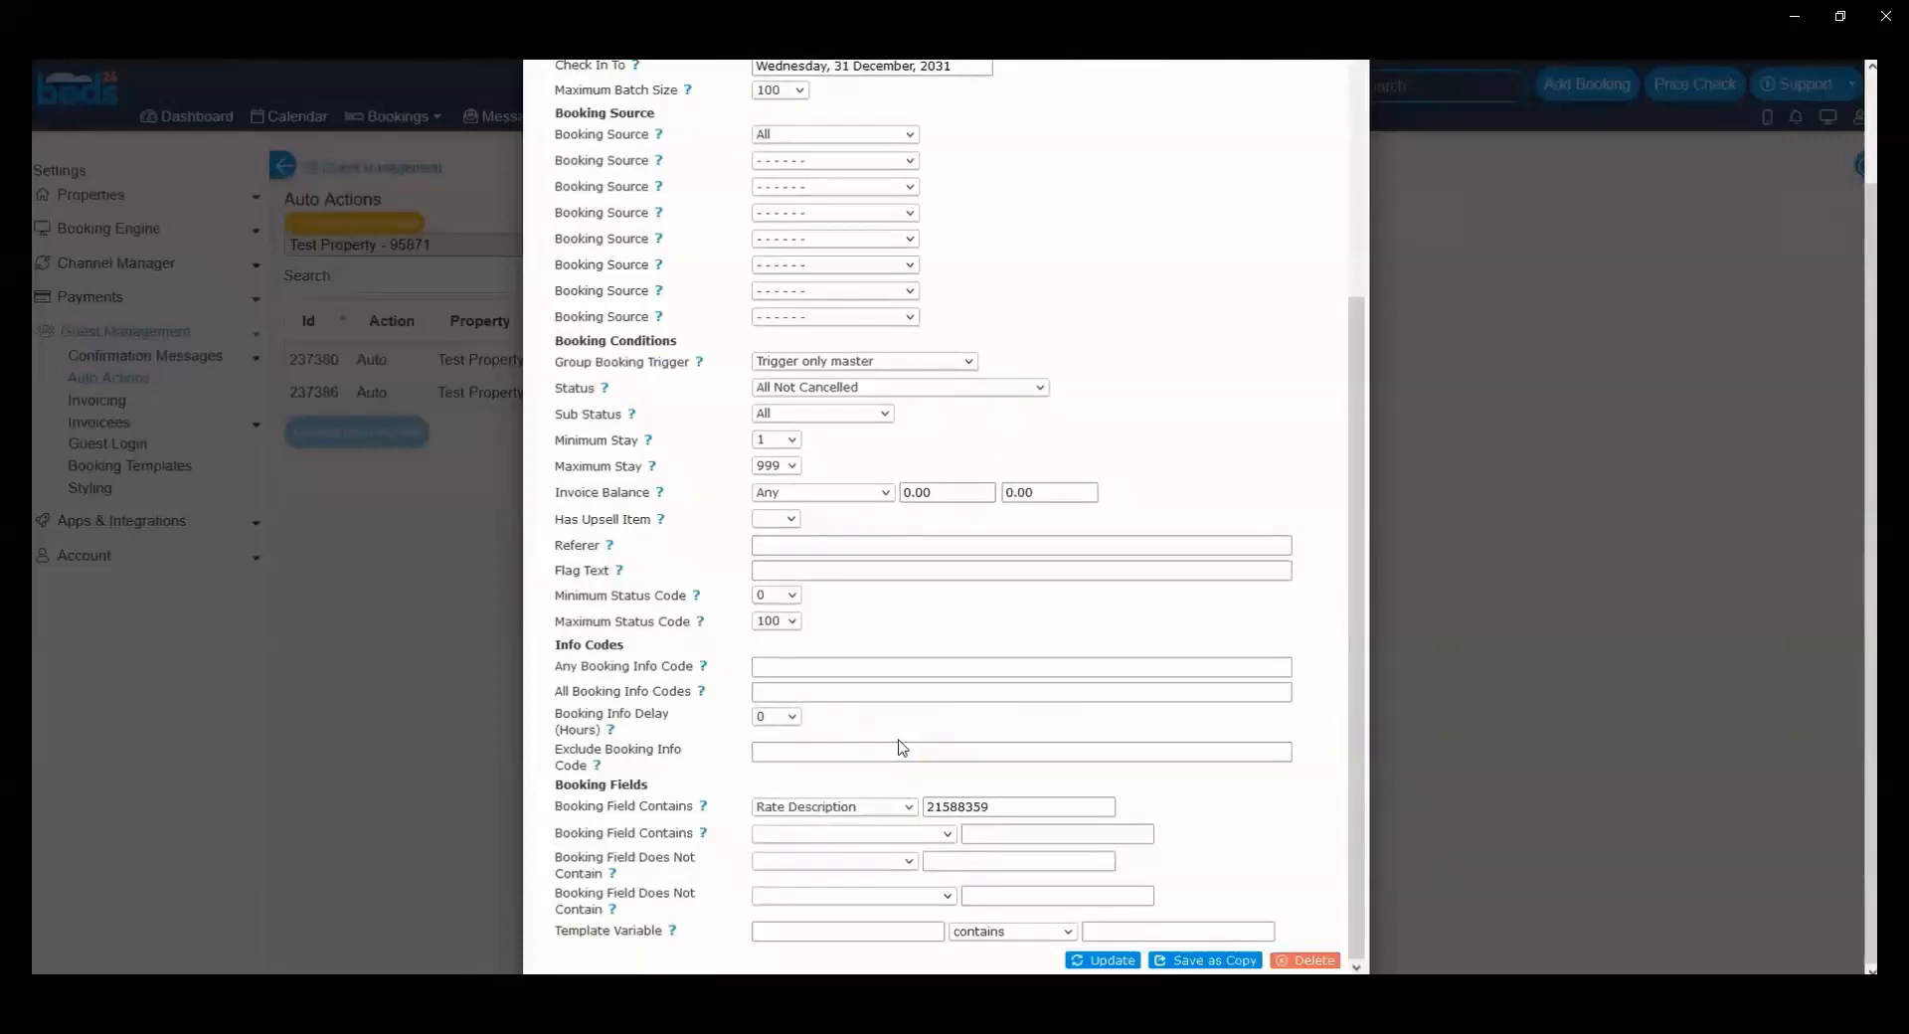
pyautogui.scroll(6, 898, 745)
# Step: Close the BB action and create another new auto action for Test Property
pyautogui.click(1322, 124)
pyautogui.click(386, 444)
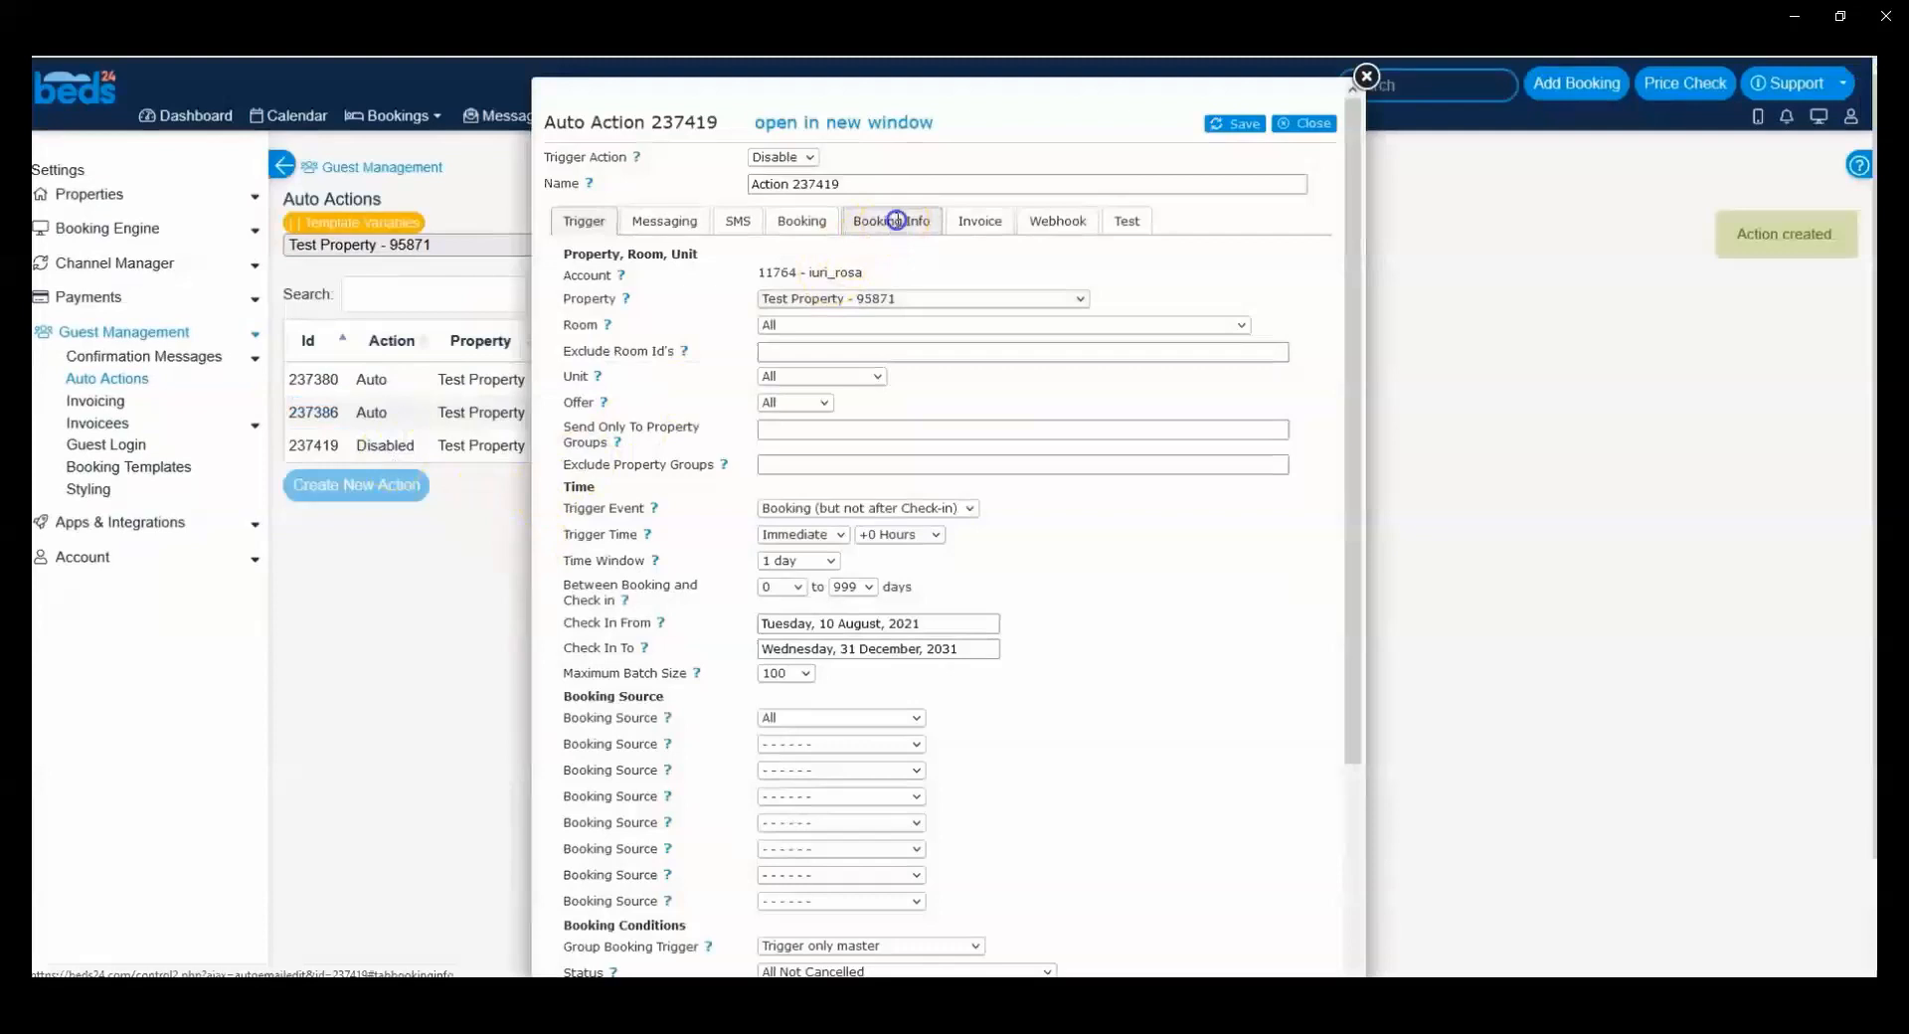
# Step: Set the new action's booking info code for the item to add to PricePerGuest
pyautogui.click(895, 219)
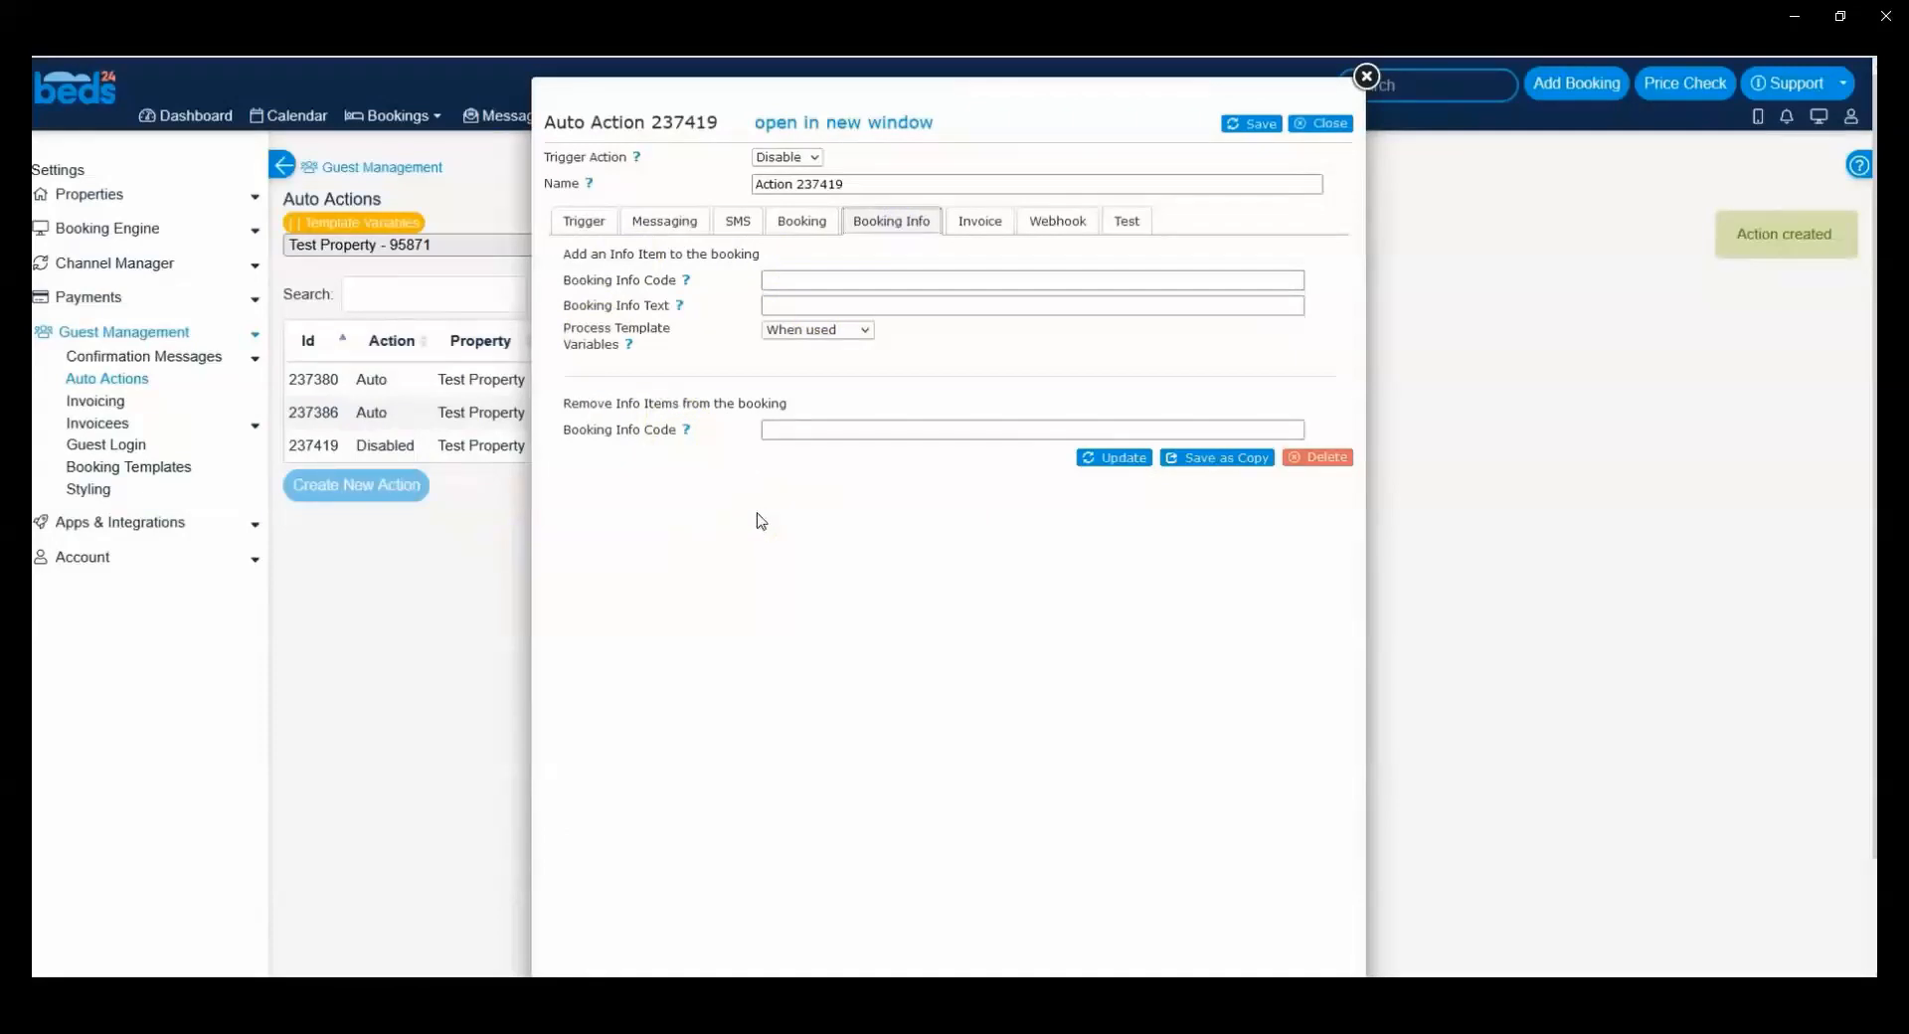
pyautogui.click(782, 280)
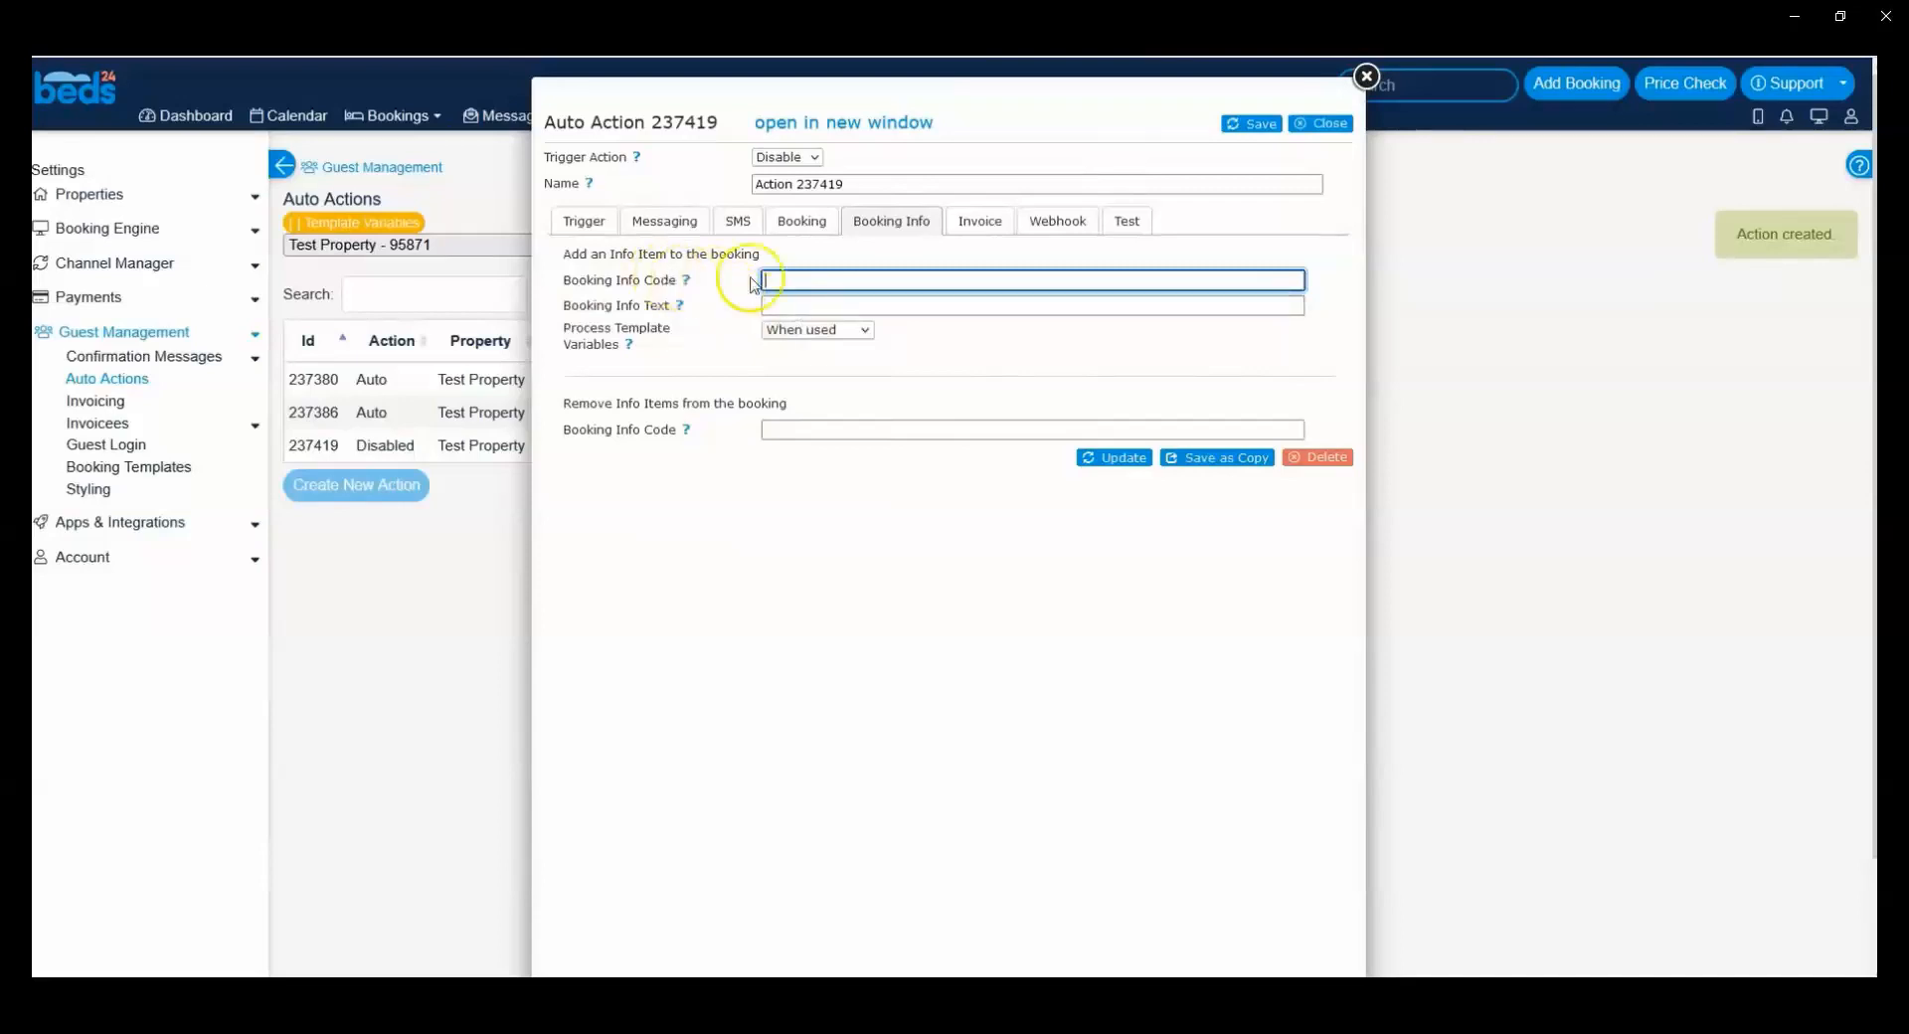
pyautogui.click(575, 282)
pyautogui.click(776, 274)
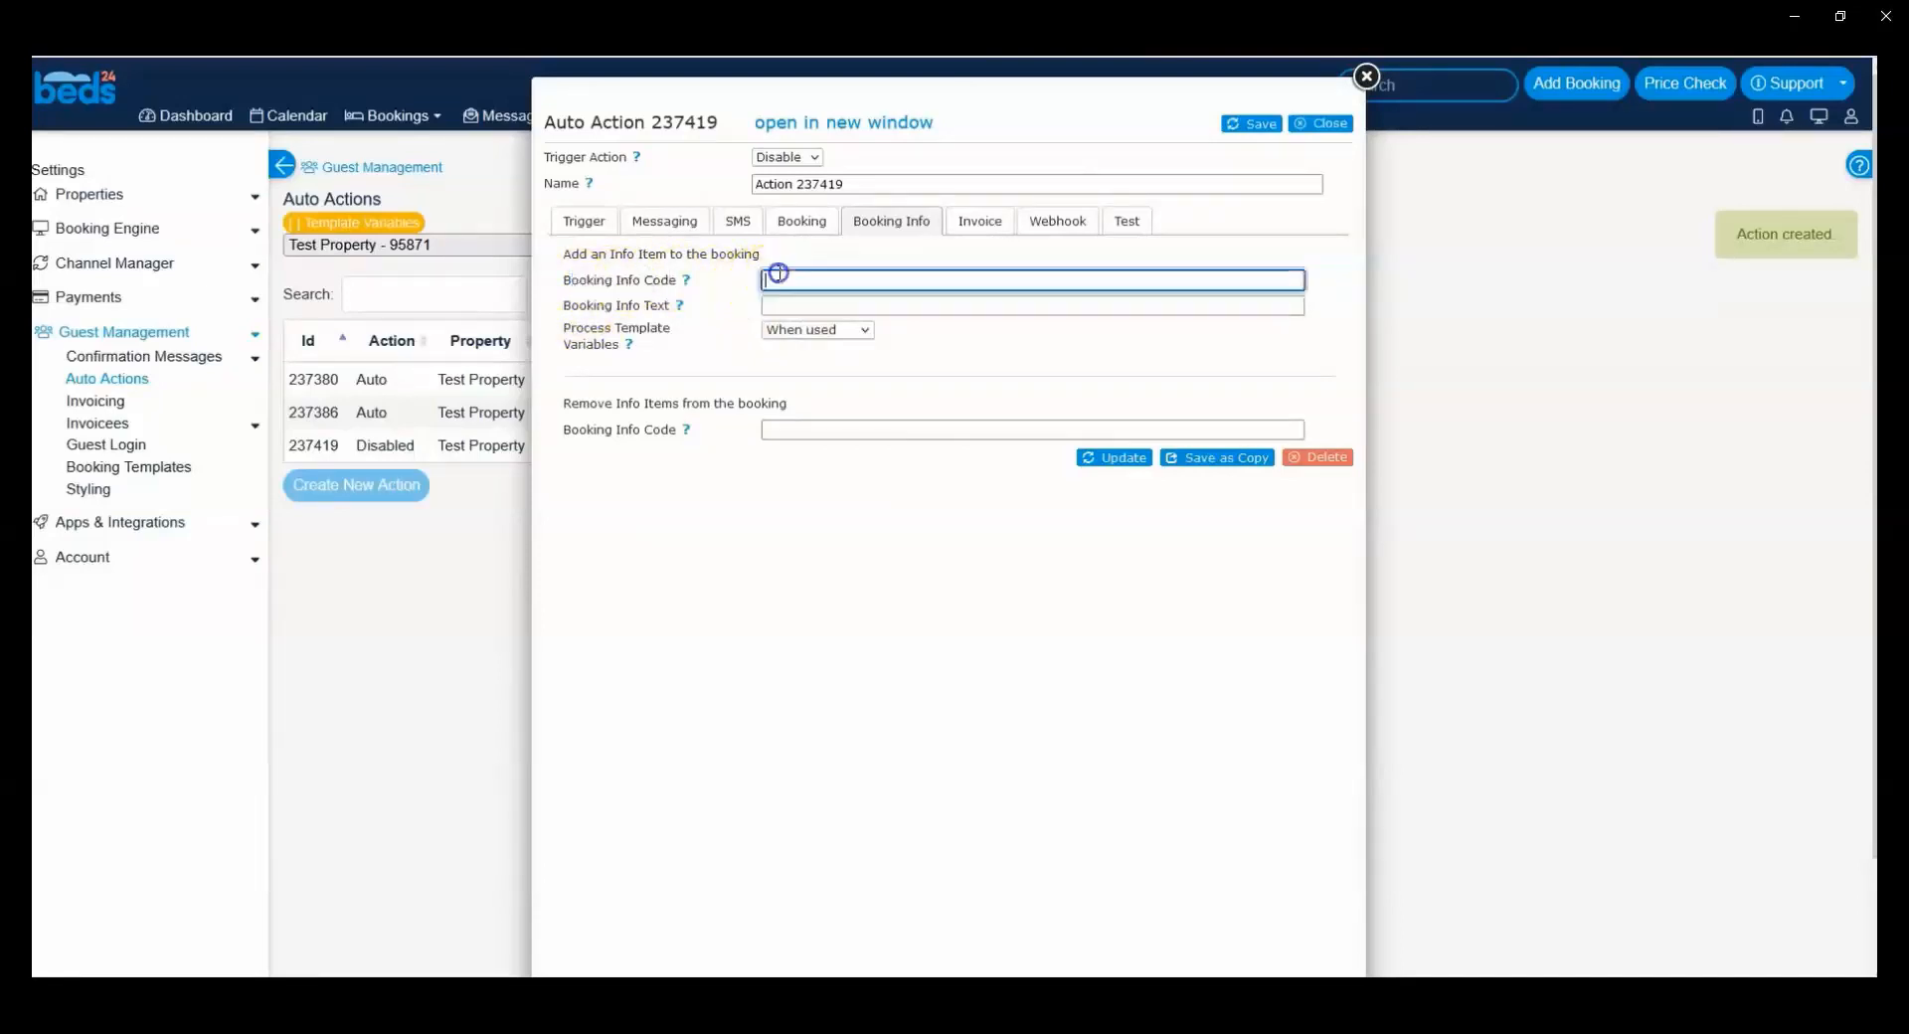
pyautogui.press('Down')
pyautogui.press('Down')
pyautogui.press('Down')
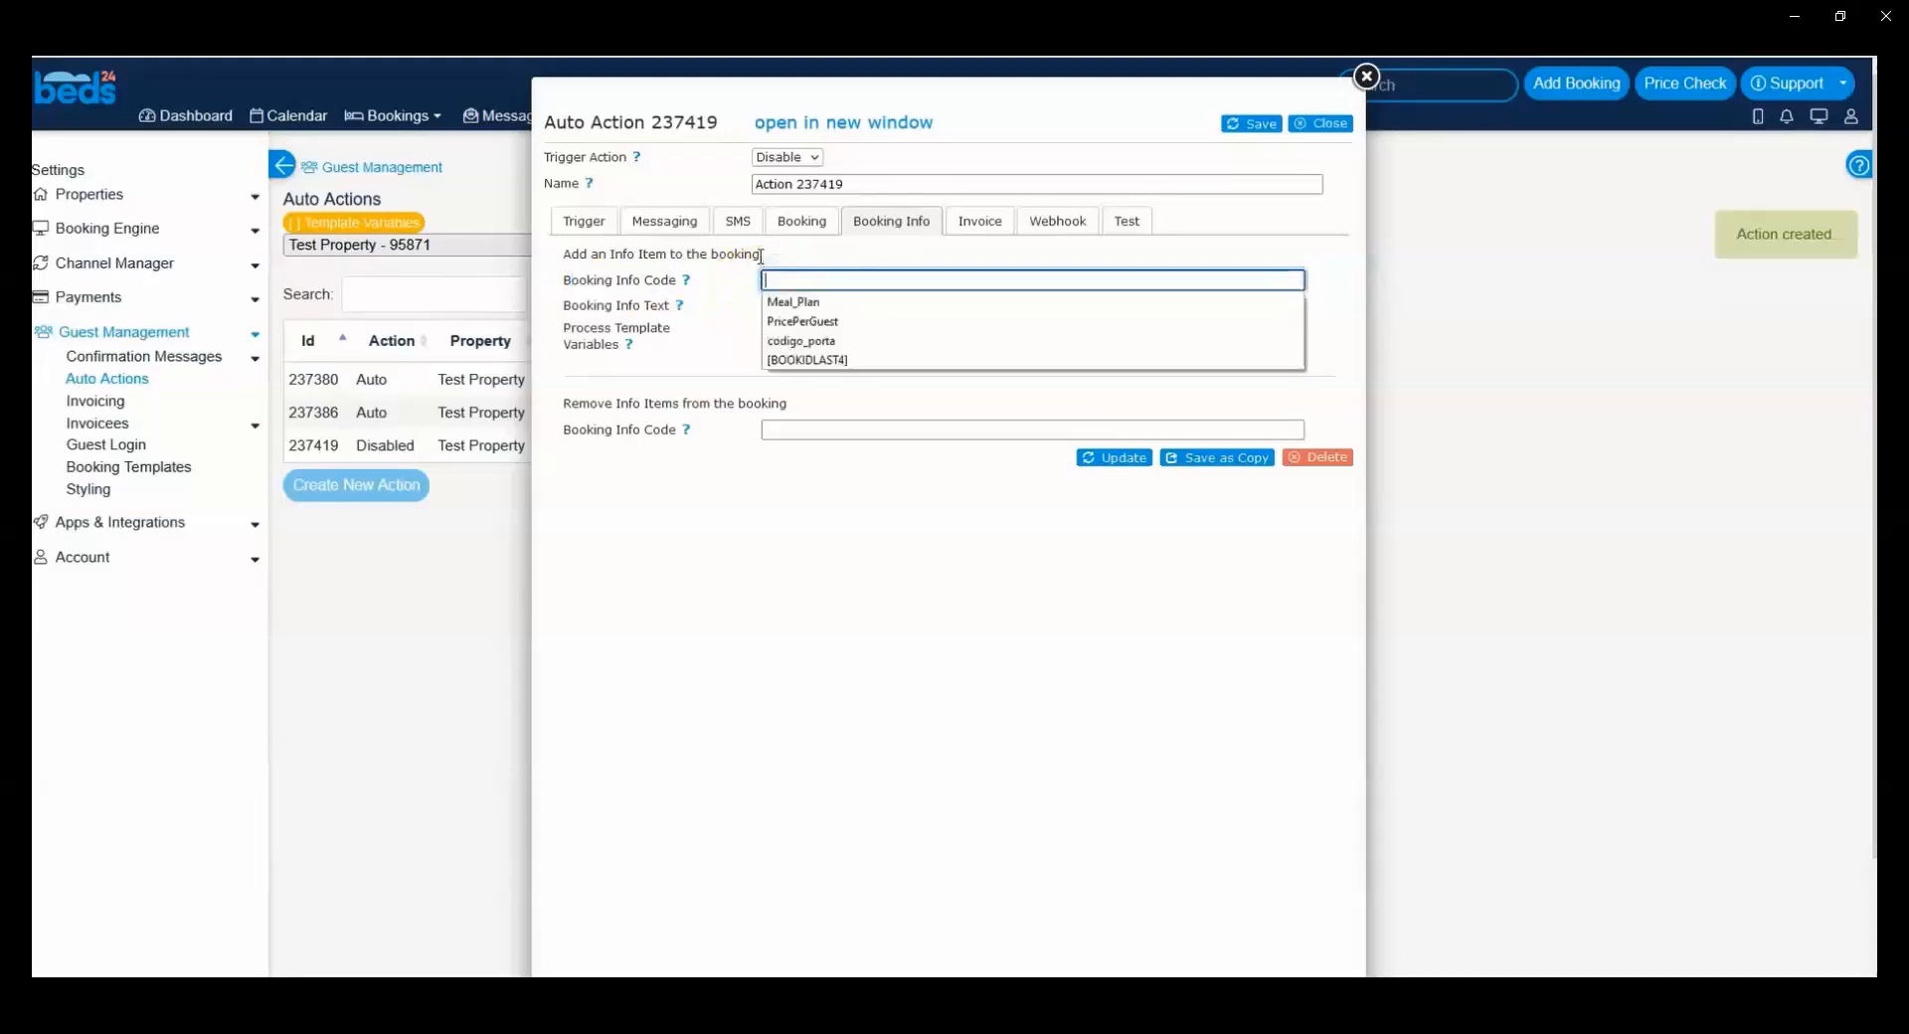
pyautogui.press('Return')
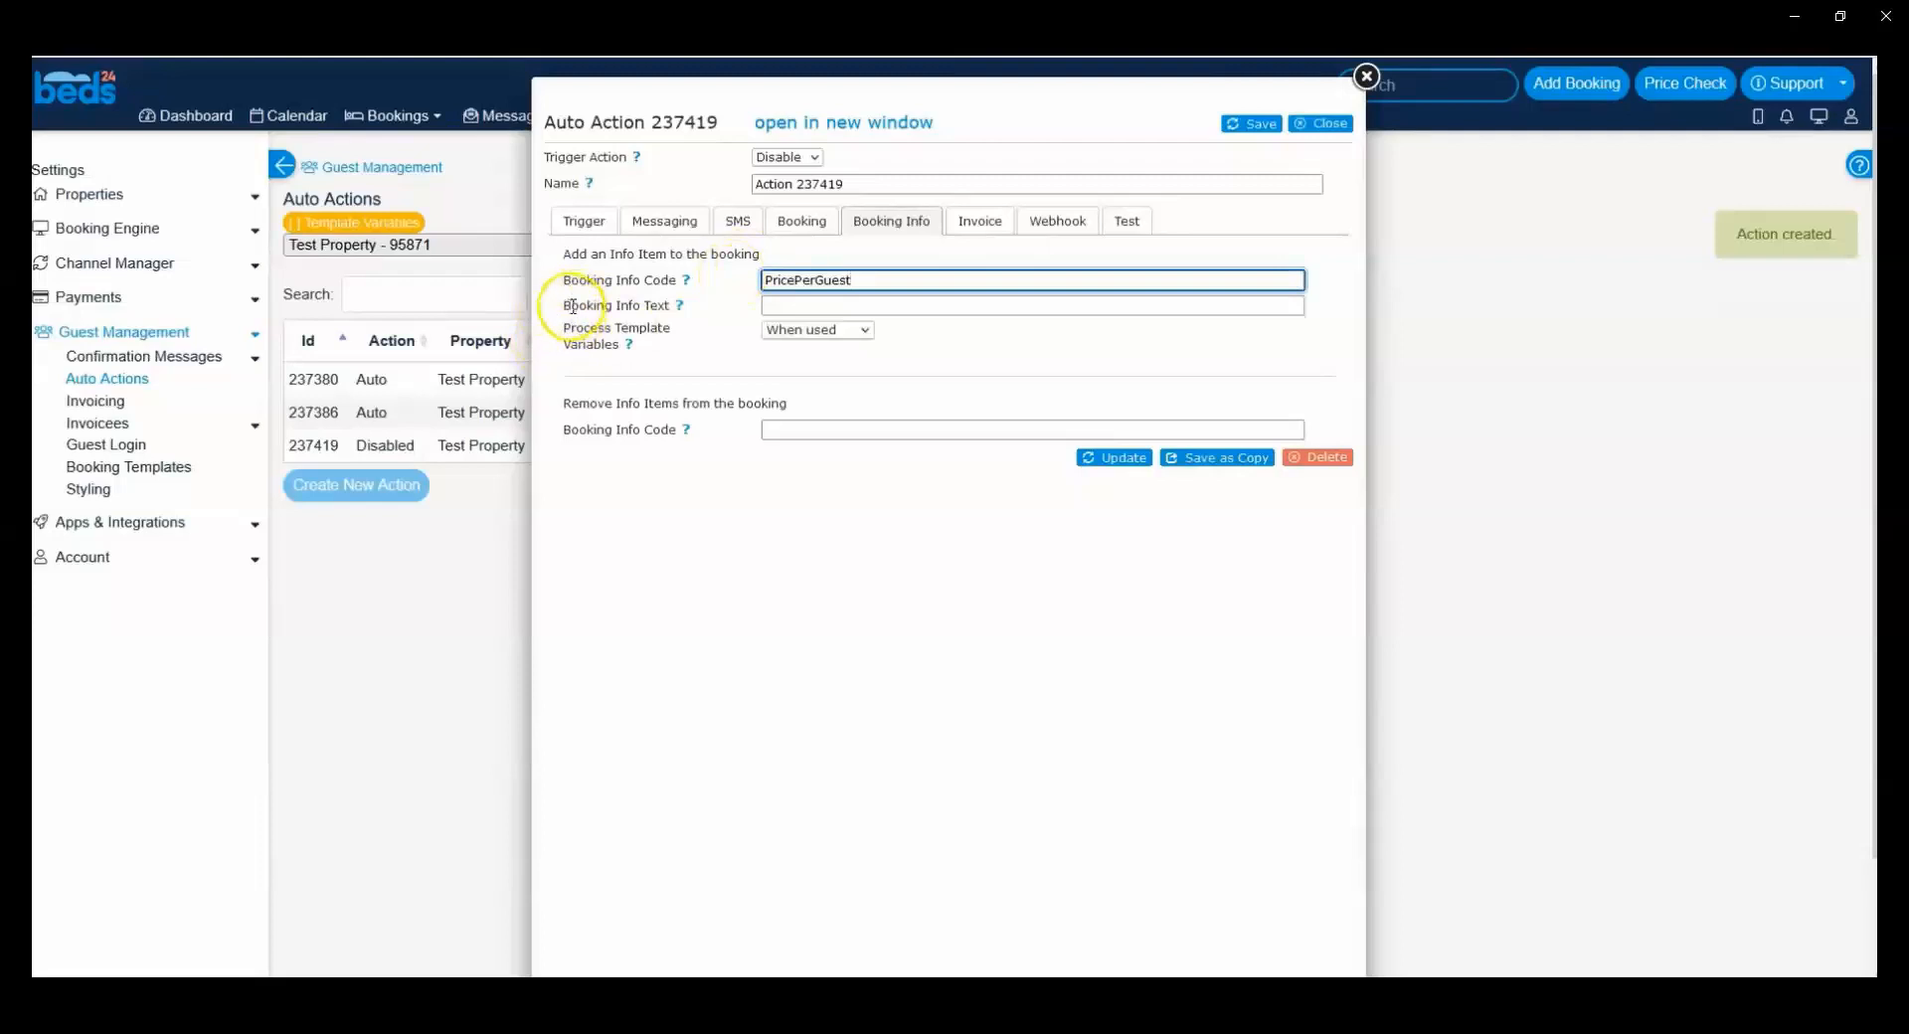
# Step: Set the booking info text of the PricePerGuest item to [INVOICECHARGES][/][NUMPEOPLE]
pyautogui.click(767, 301)
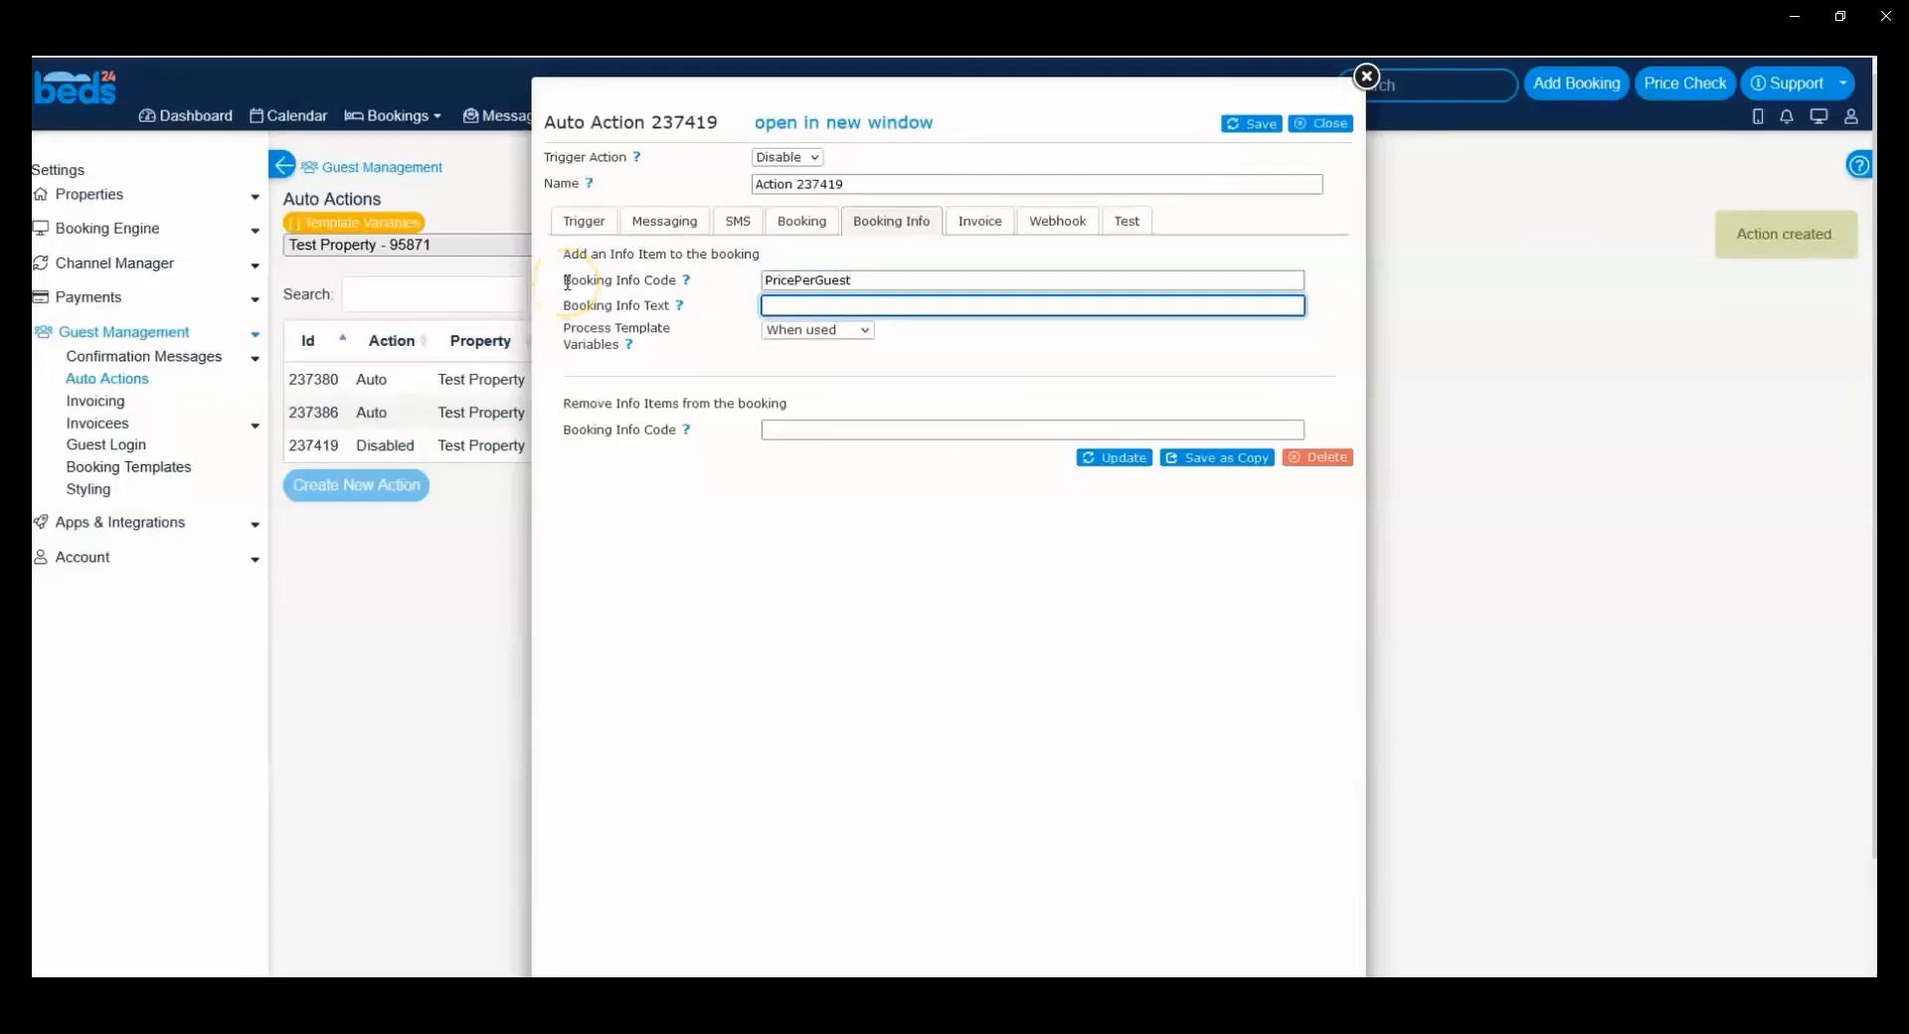
pyautogui.moveTo(566, 282); pyautogui.dragTo(676, 281)
pyautogui.moveTo(892, 279); pyautogui.dragTo(737, 288)
pyautogui.click(735, 289)
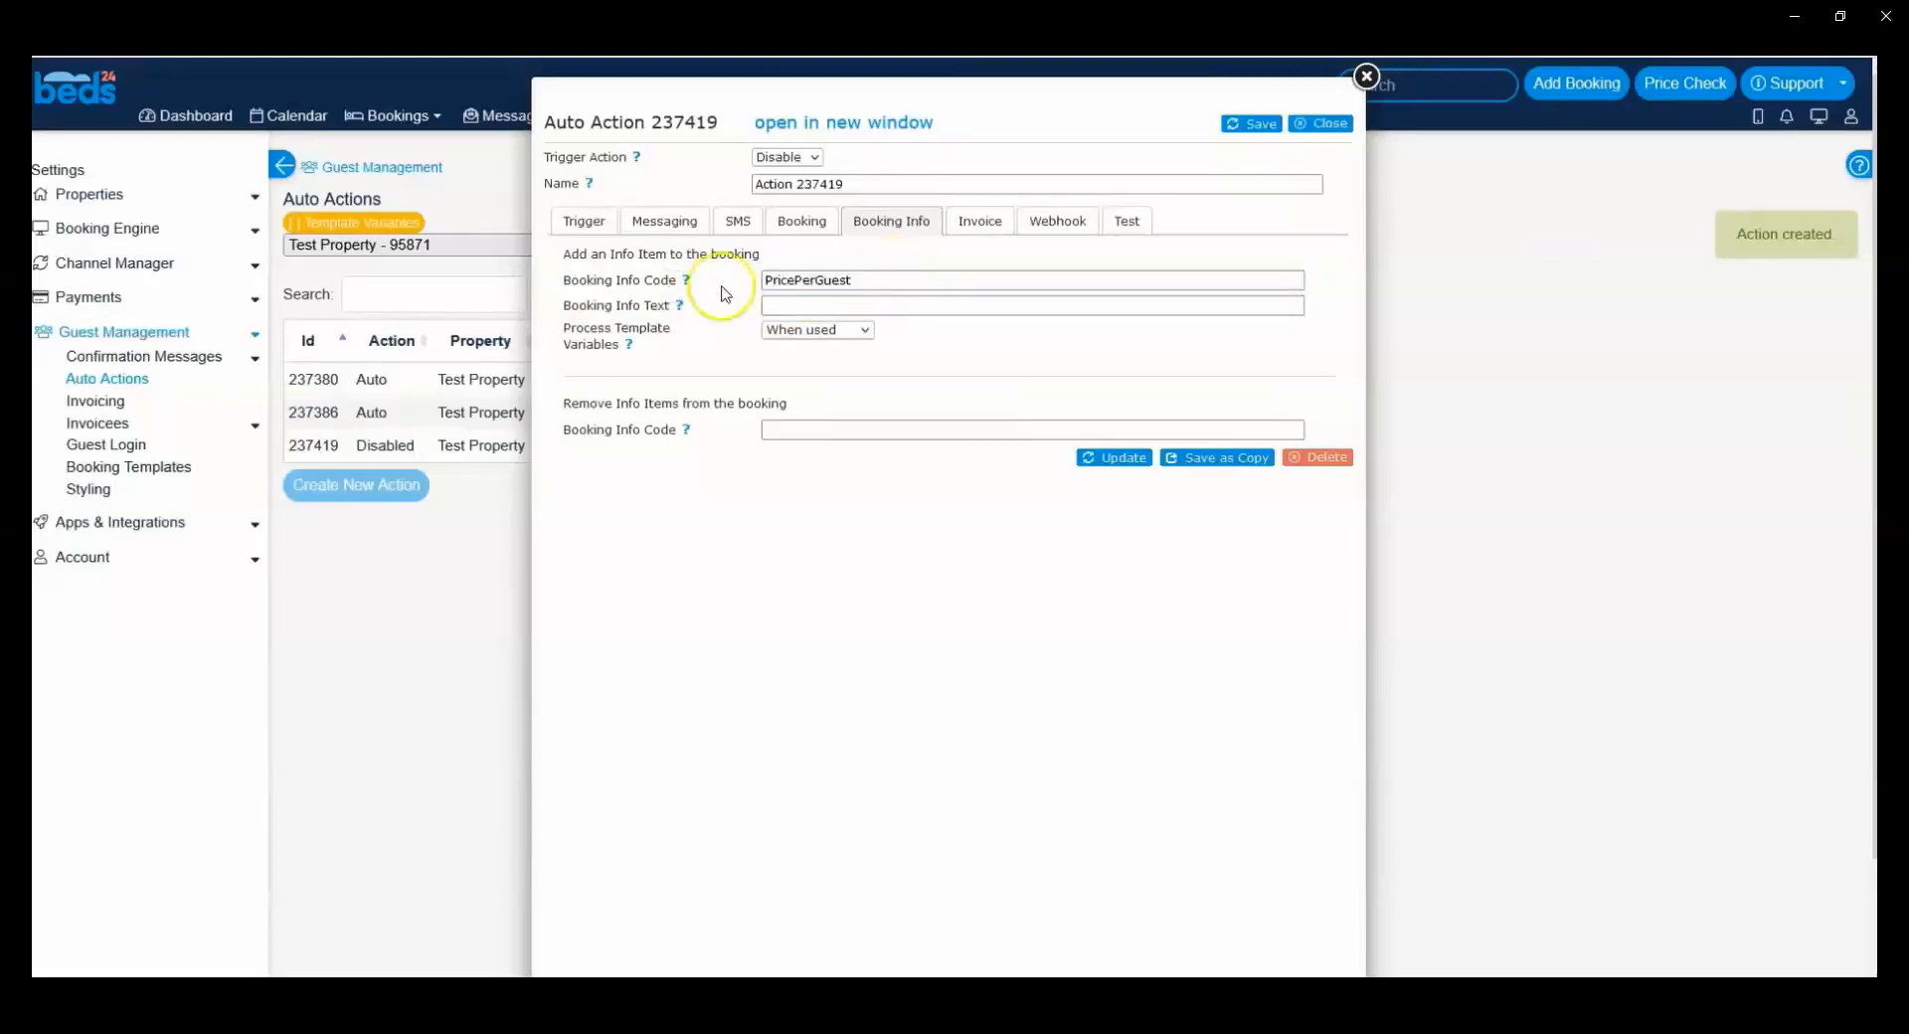
pyautogui.moveTo(570, 305); pyautogui.dragTo(619, 305)
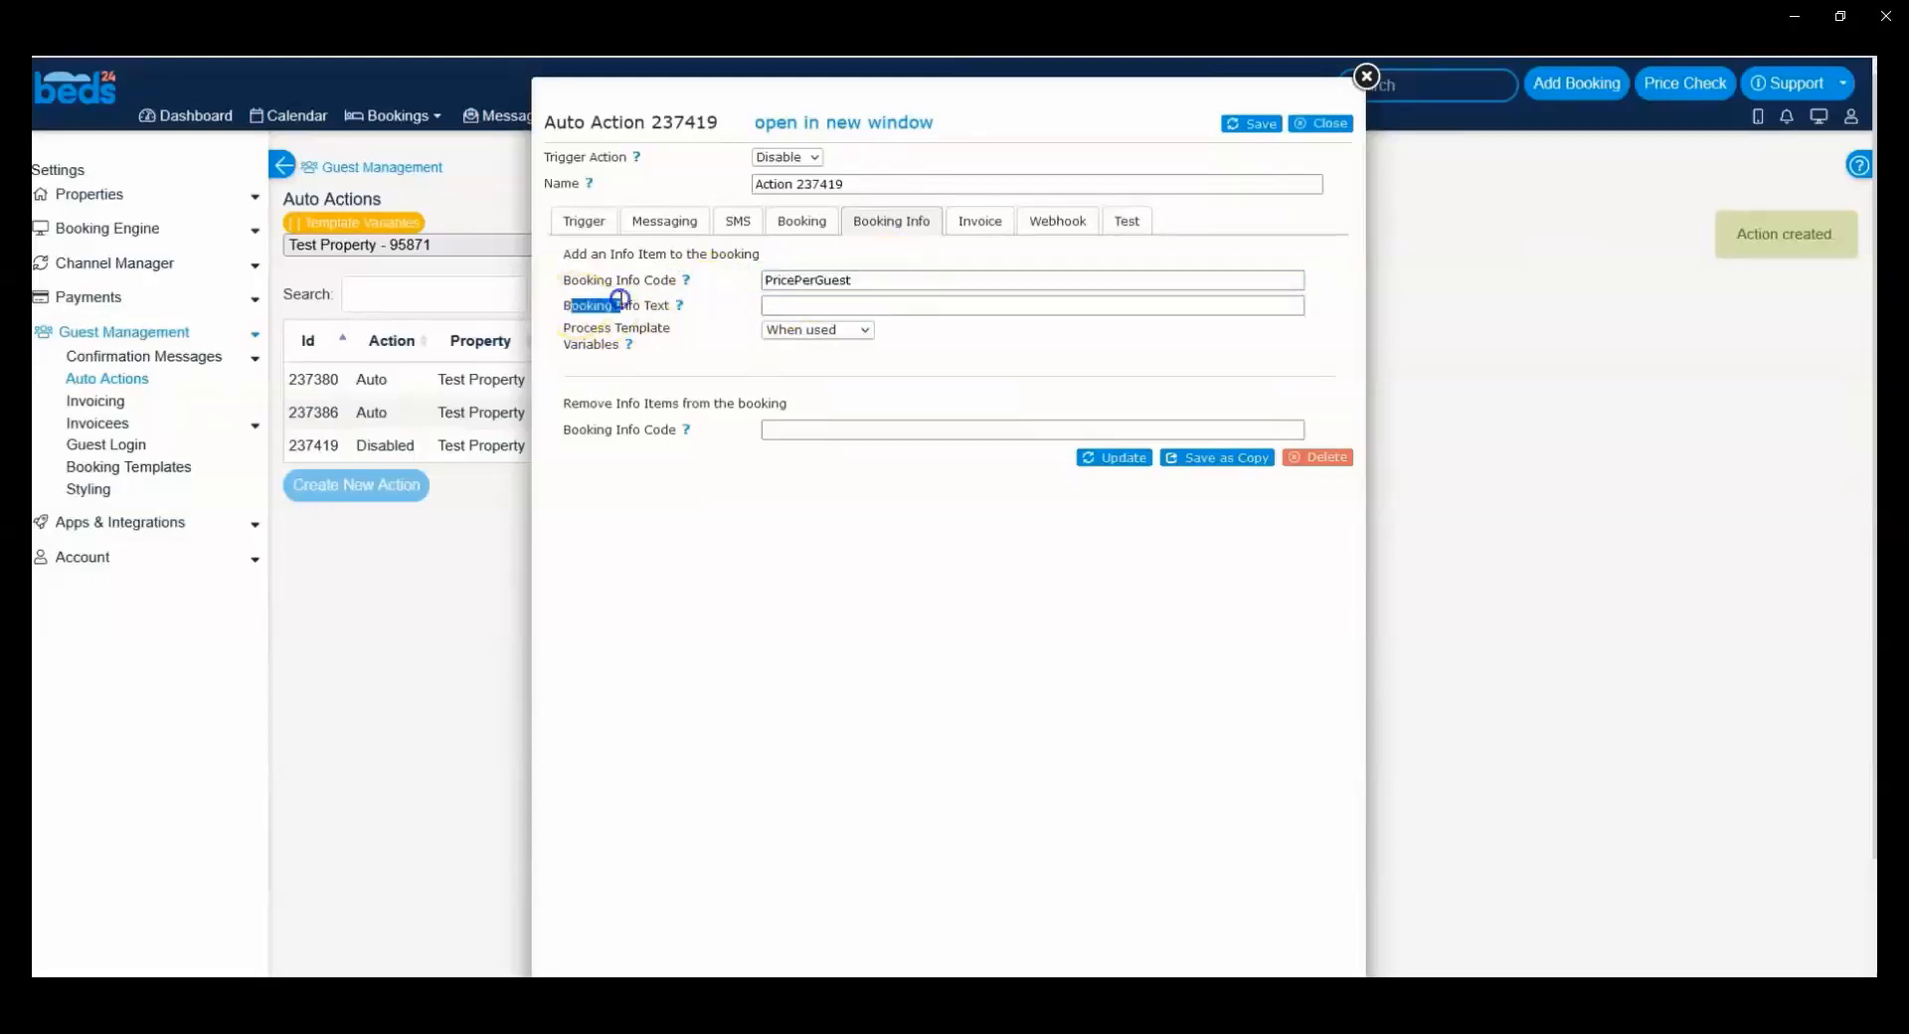
pyautogui.click(772, 303)
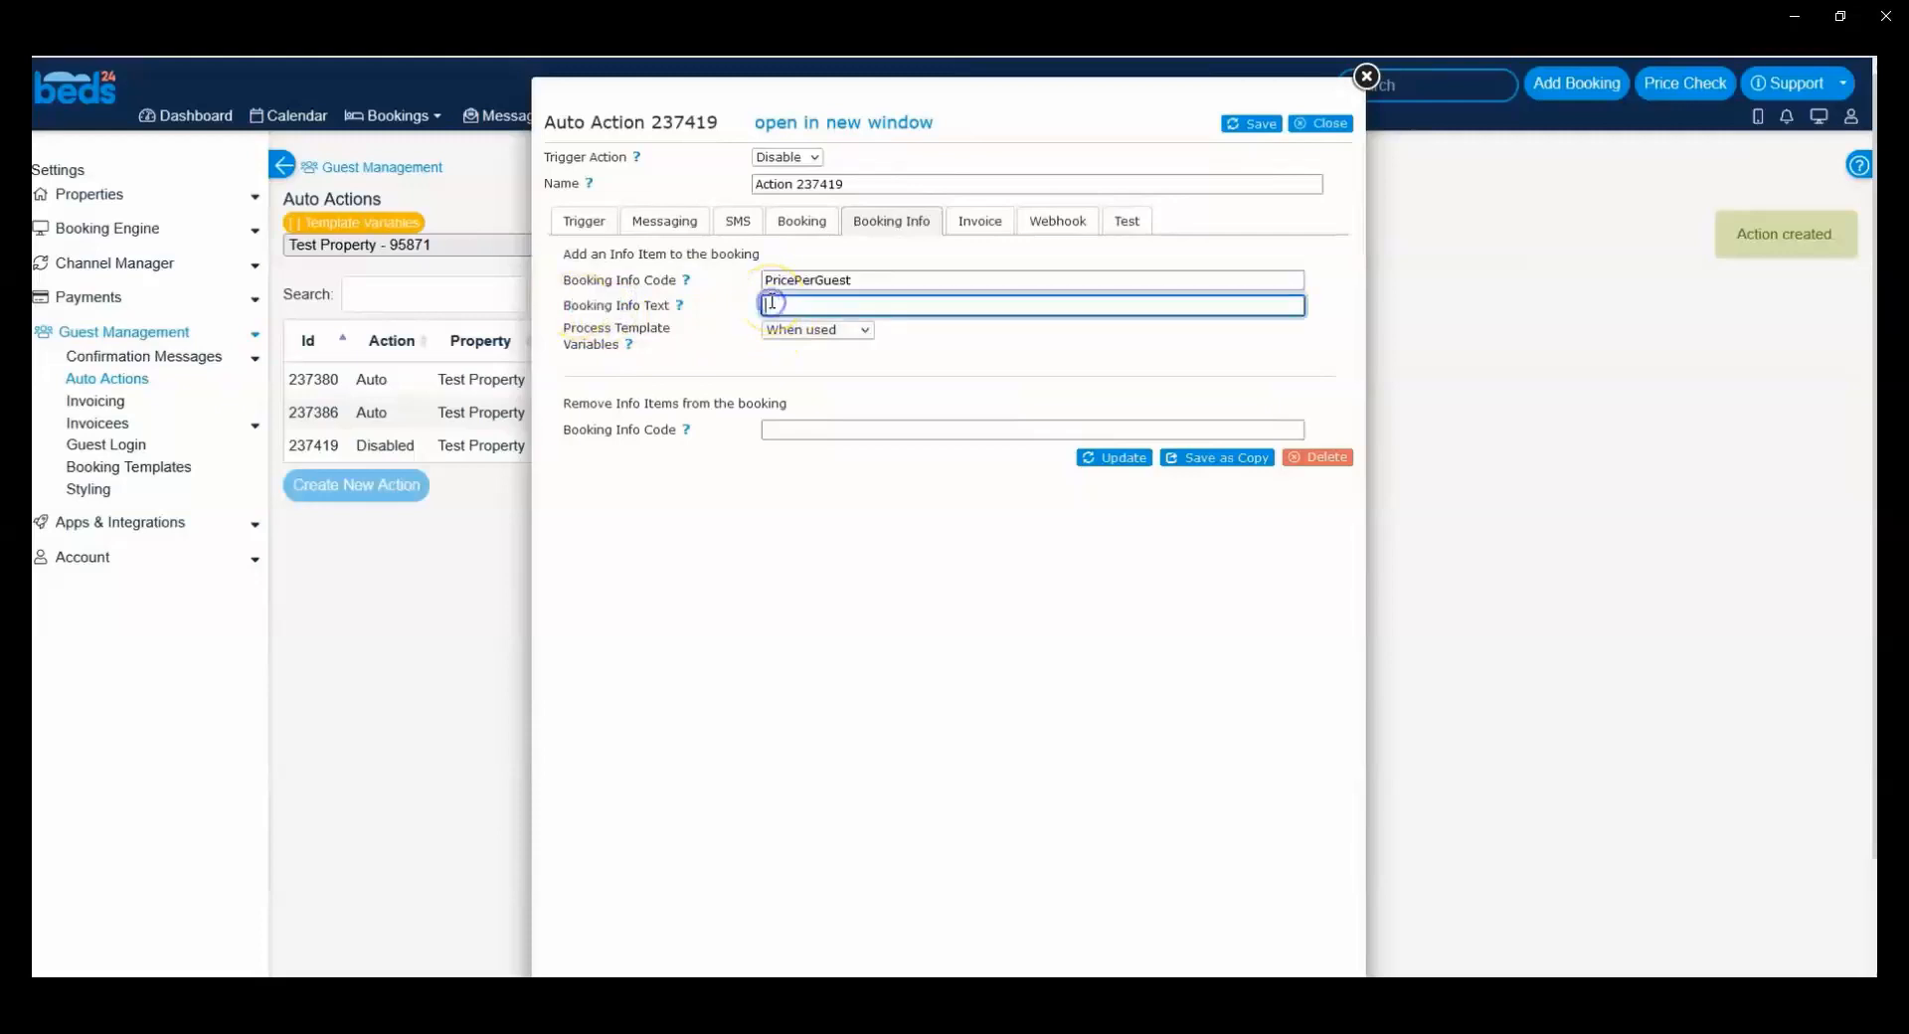
pyautogui.click(772, 303)
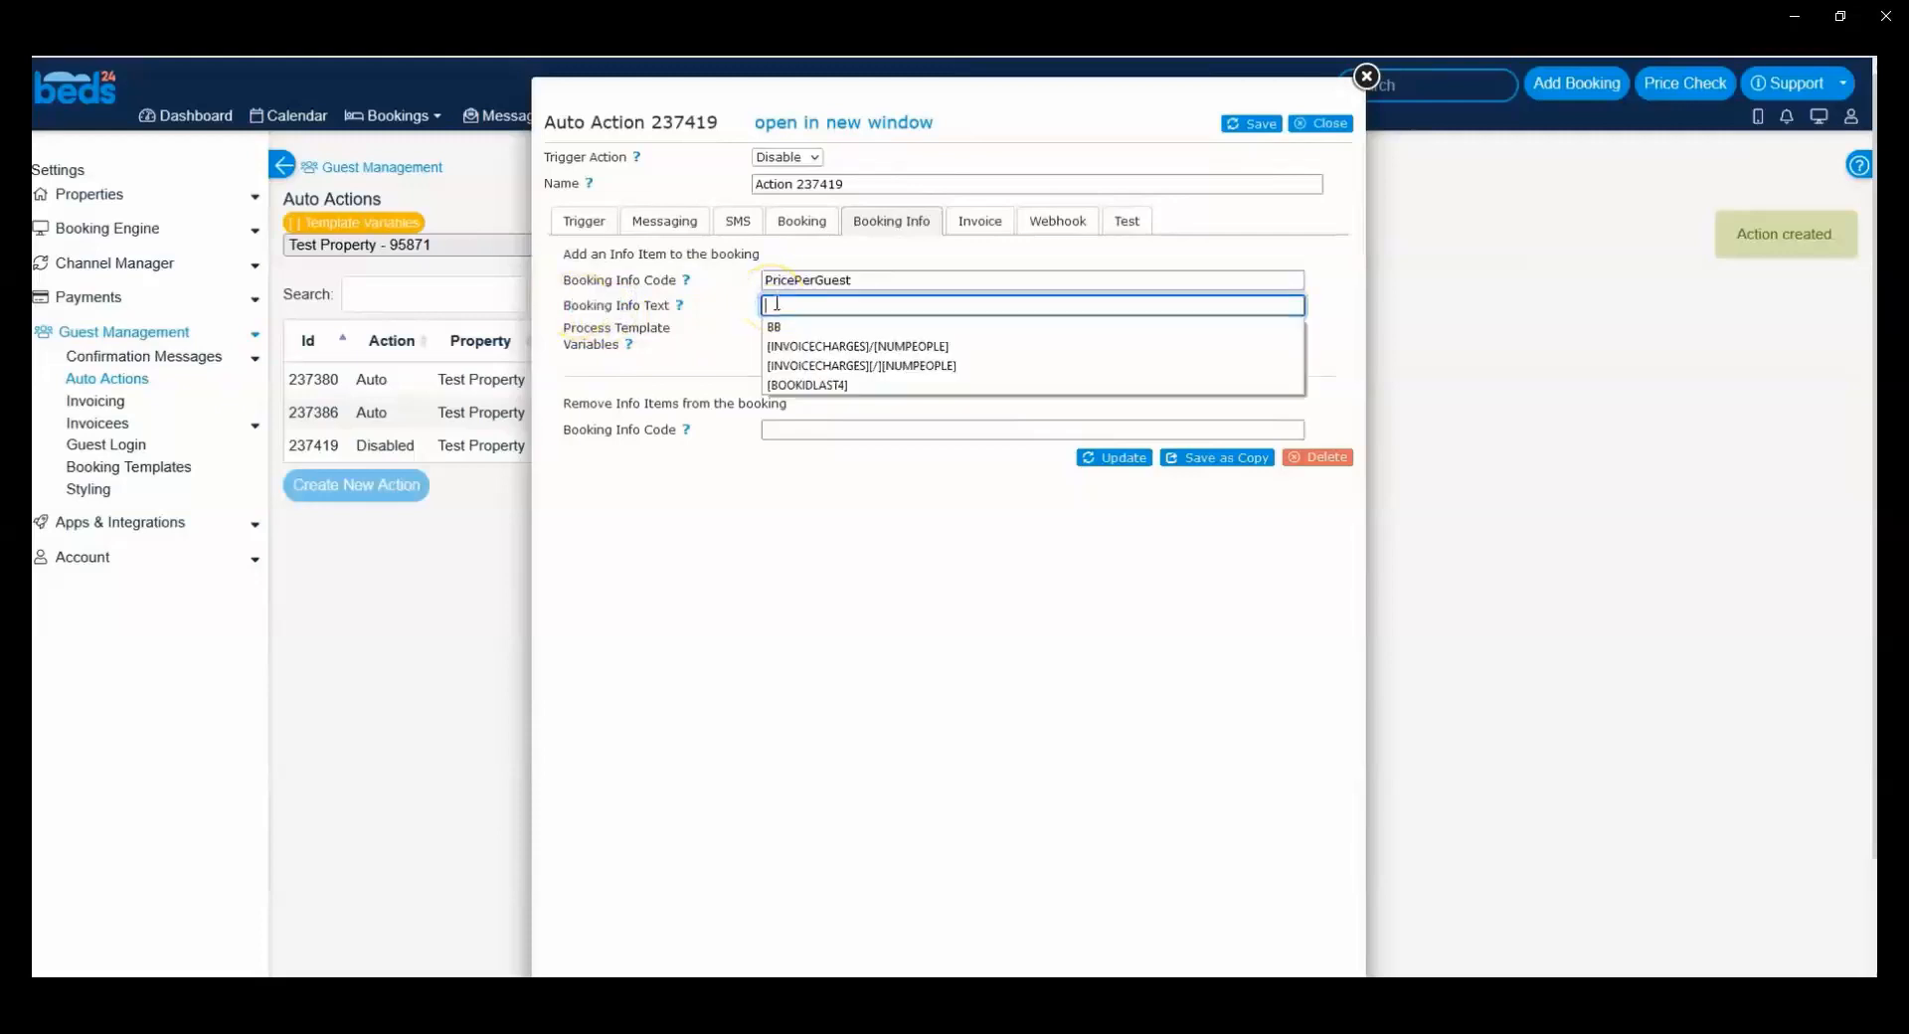
pyautogui.click(798, 365)
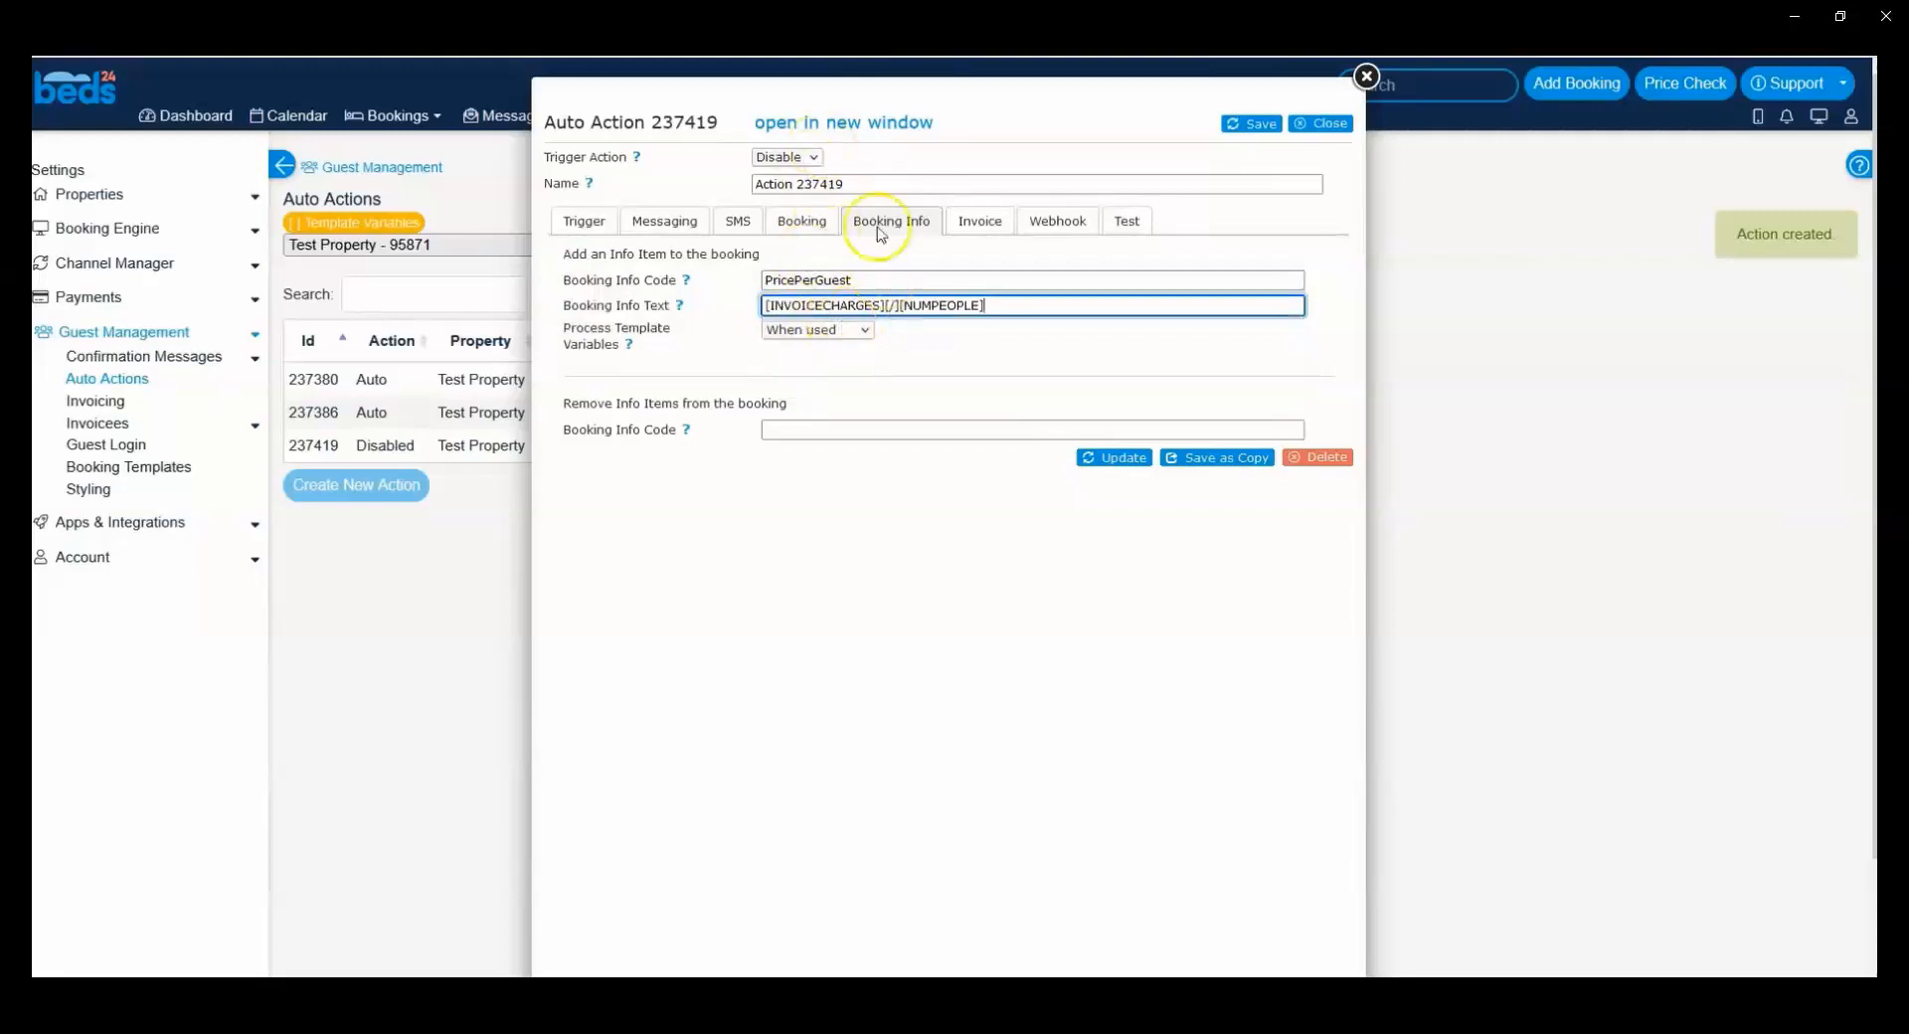
pyautogui.moveTo(771, 304); pyautogui.dragTo(1005, 308)
pyautogui.click(1008, 310)
# Step: Set the action to trigger automatically and name it Price per guest
pyautogui.click(785, 157)
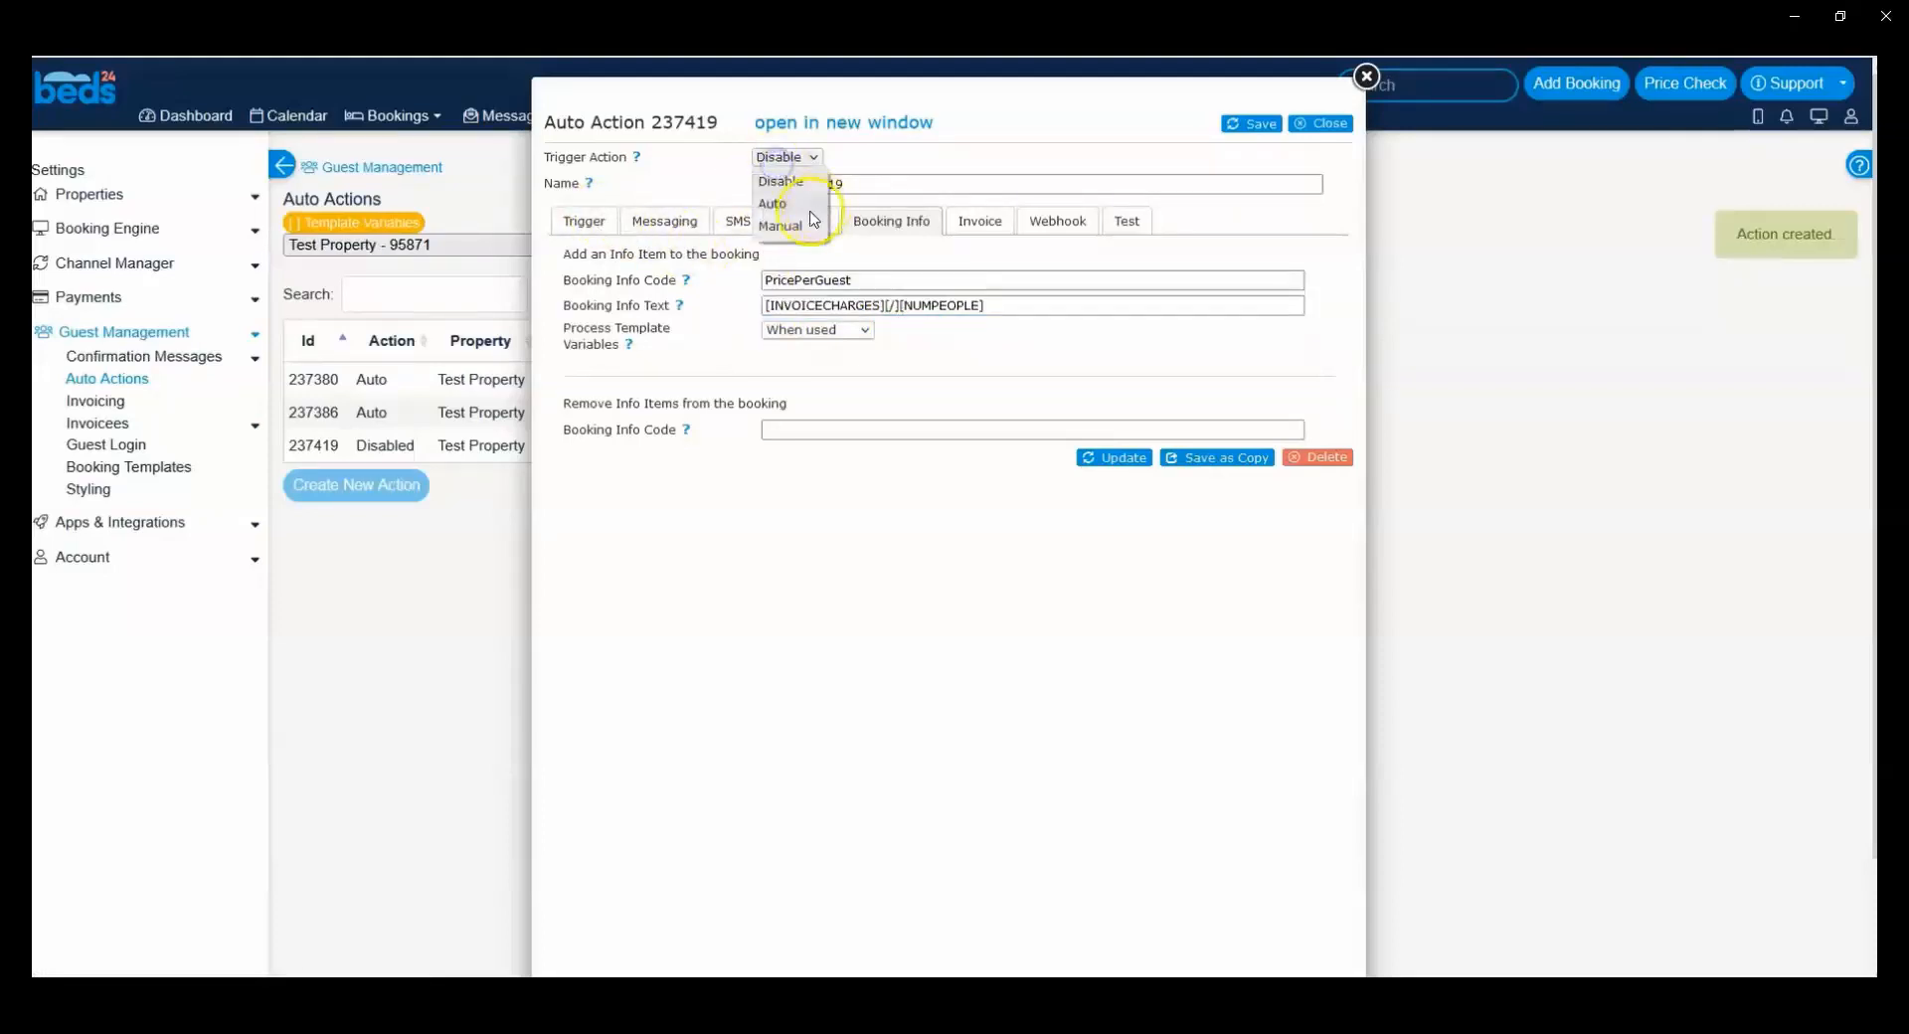
pyautogui.click(790, 209)
pyautogui.moveTo(865, 183); pyautogui.dragTo(660, 192)
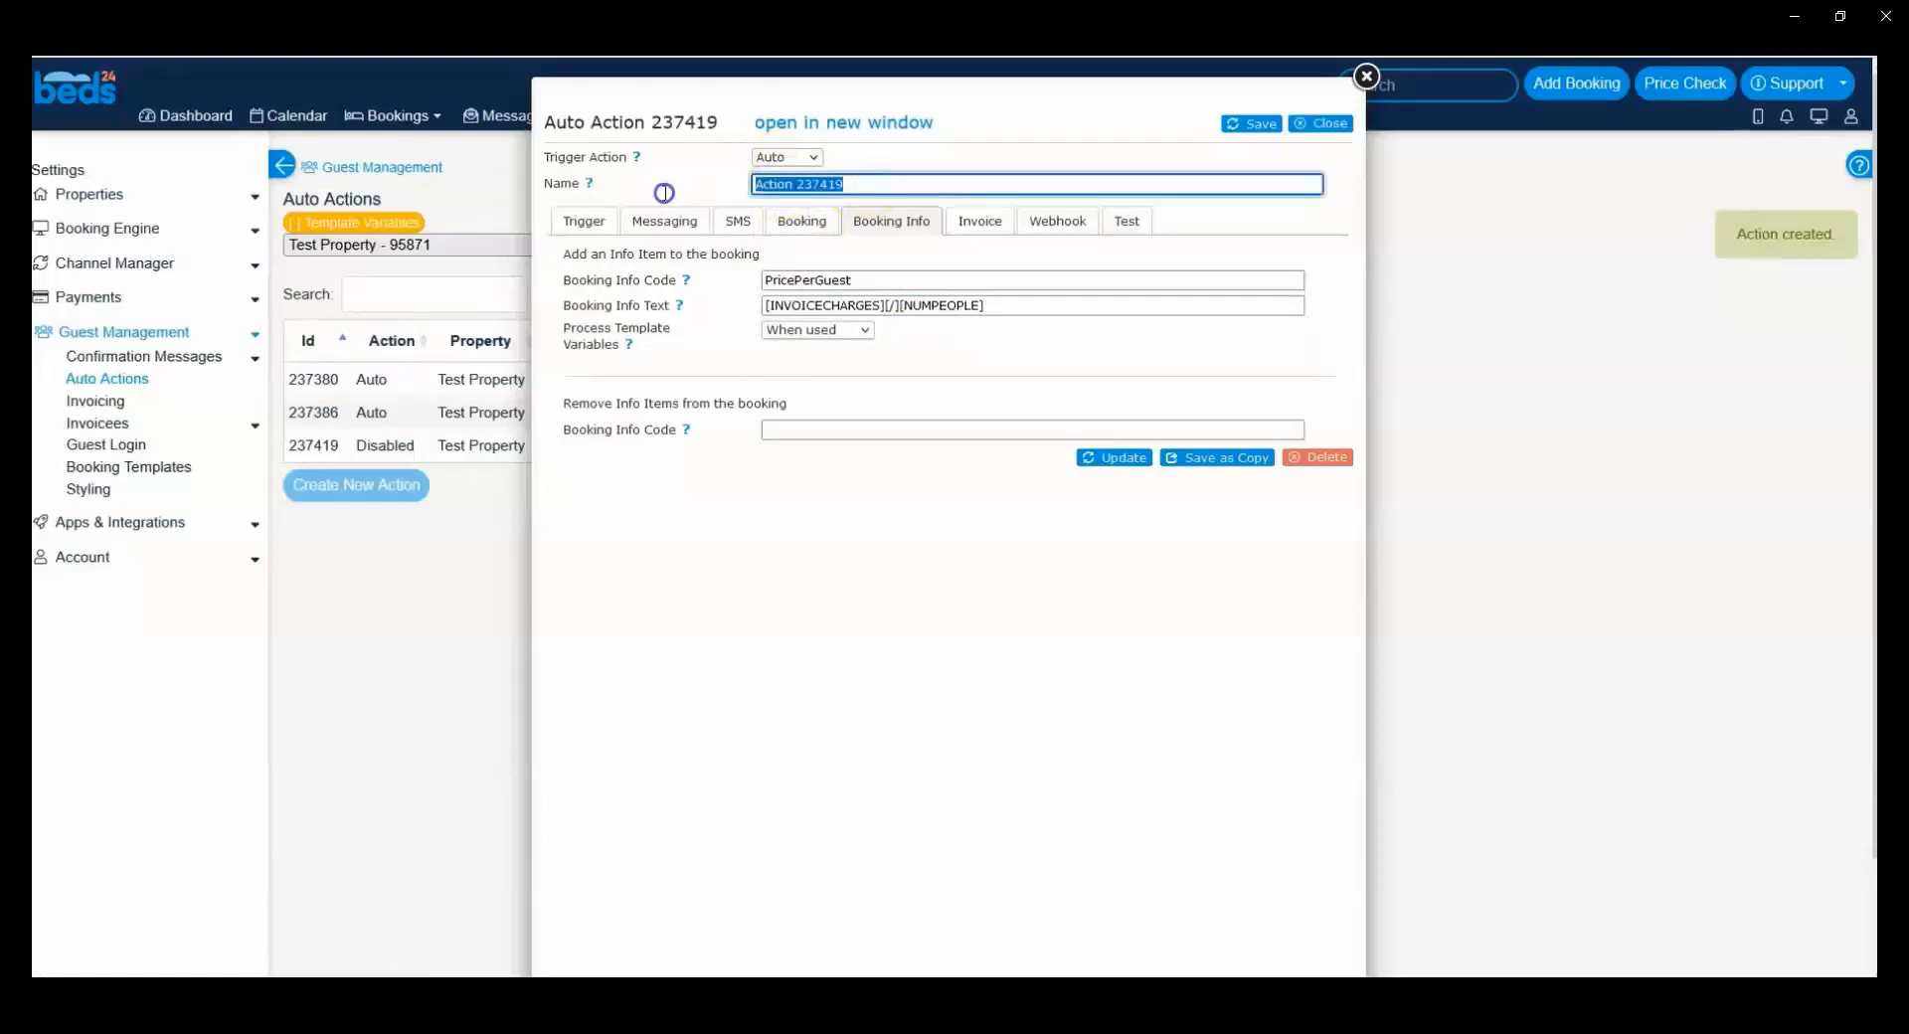
pyautogui.write('Price')
# Step: Set the trigger event of the Price per guest action to Check-in
pyautogui.click(577, 221)
pyautogui.scroll(-2, 664, 621)
pyautogui.scroll(-3, 664, 622)
pyautogui.scroll(5, 666, 621)
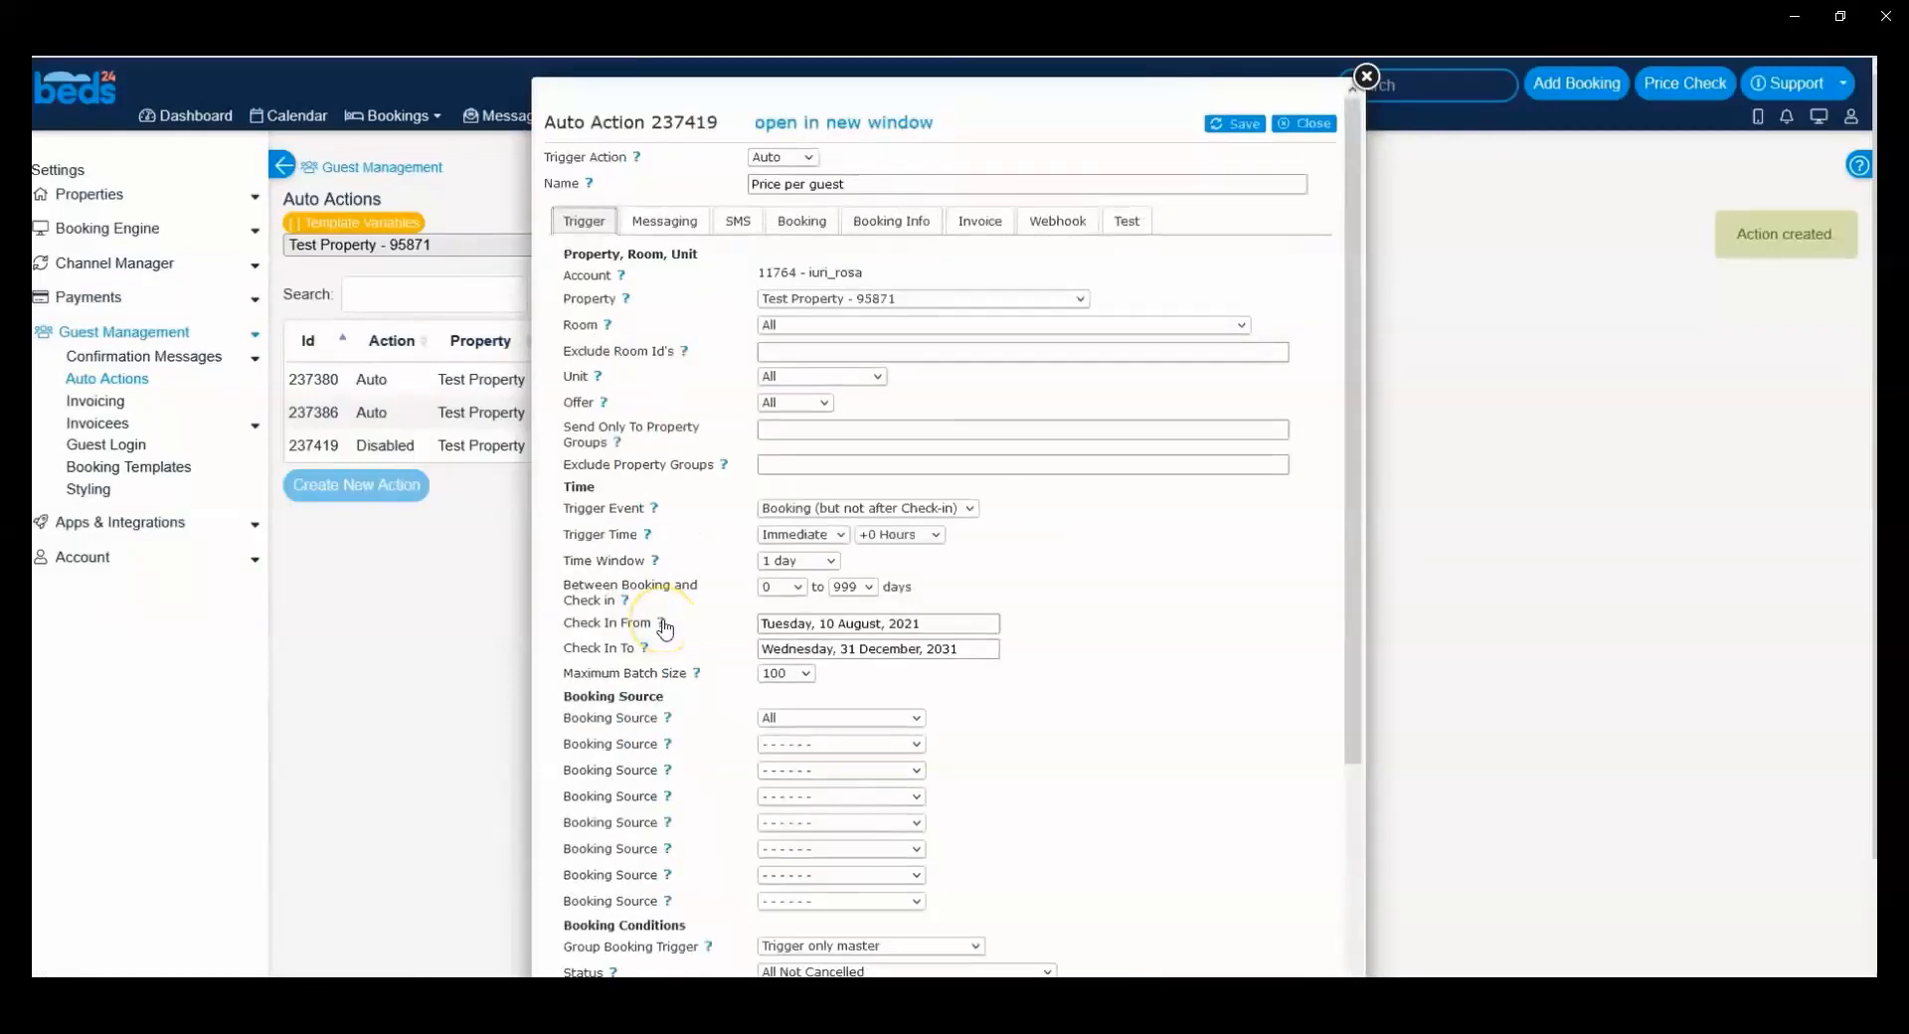
pyautogui.click(815, 508)
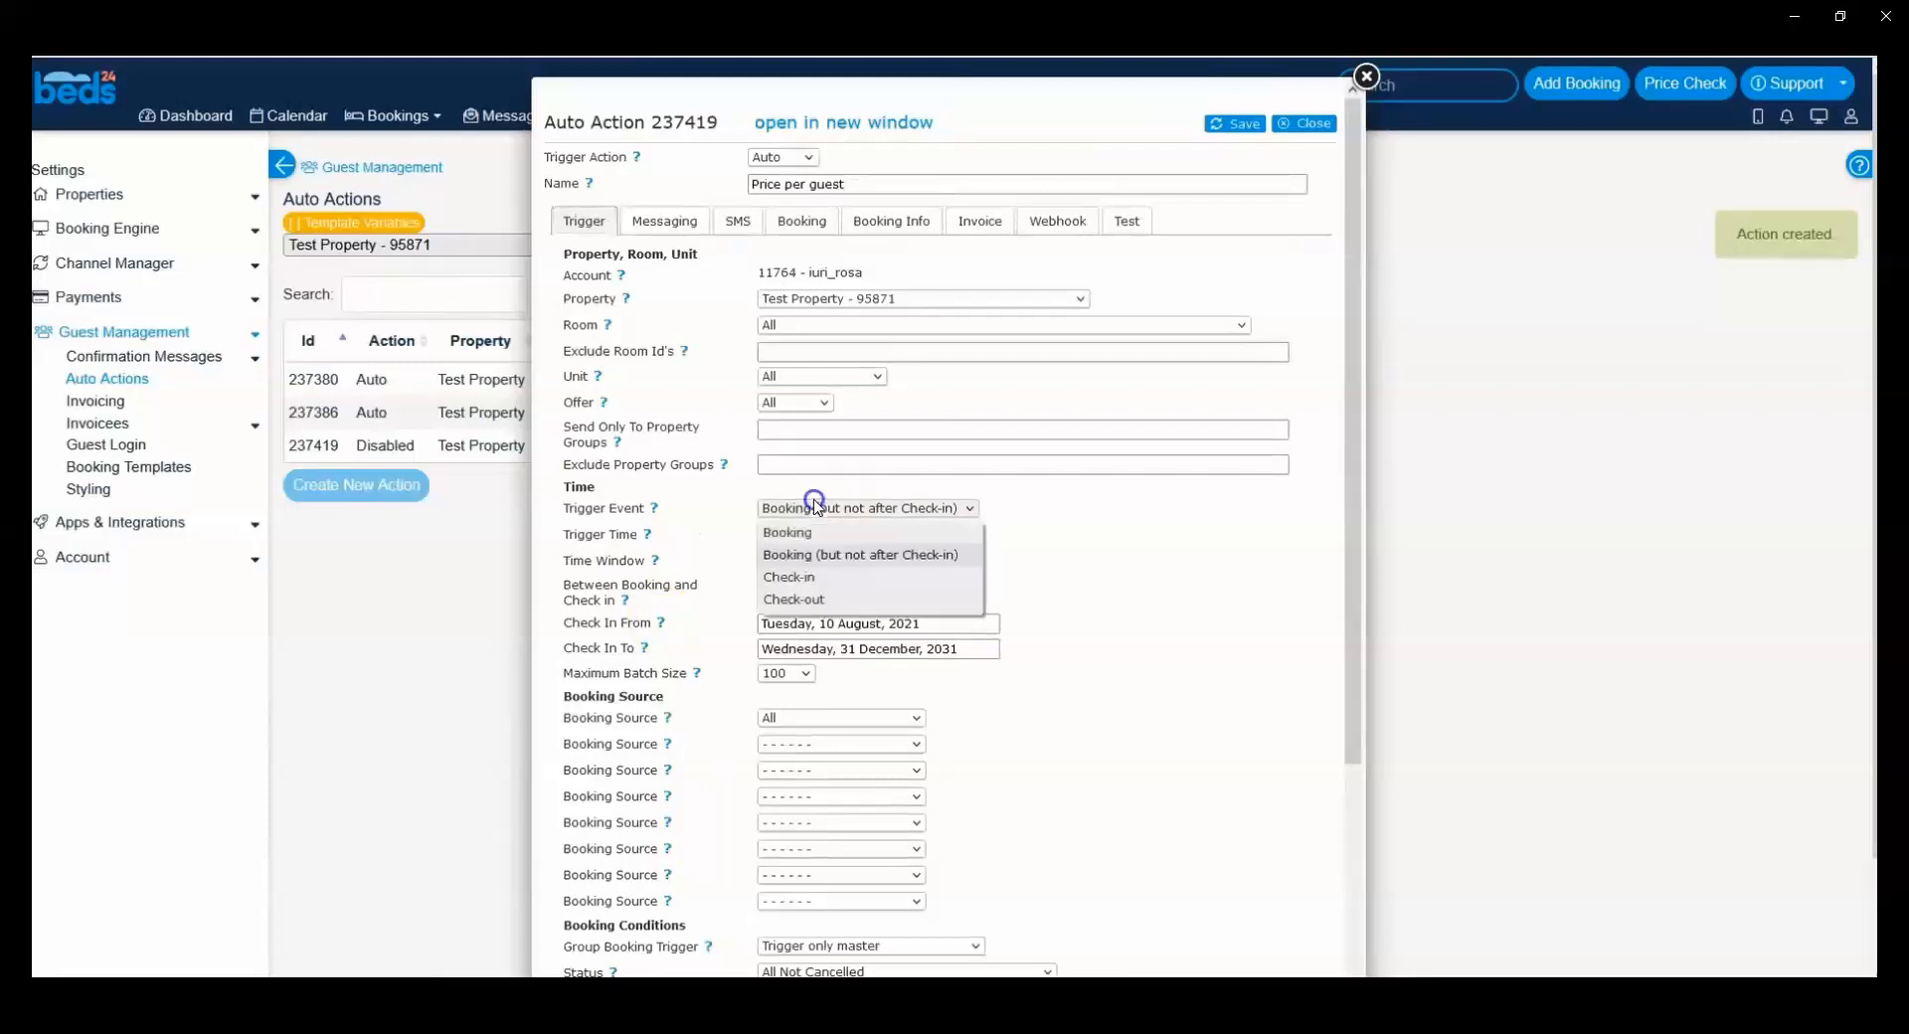
pyautogui.click(801, 578)
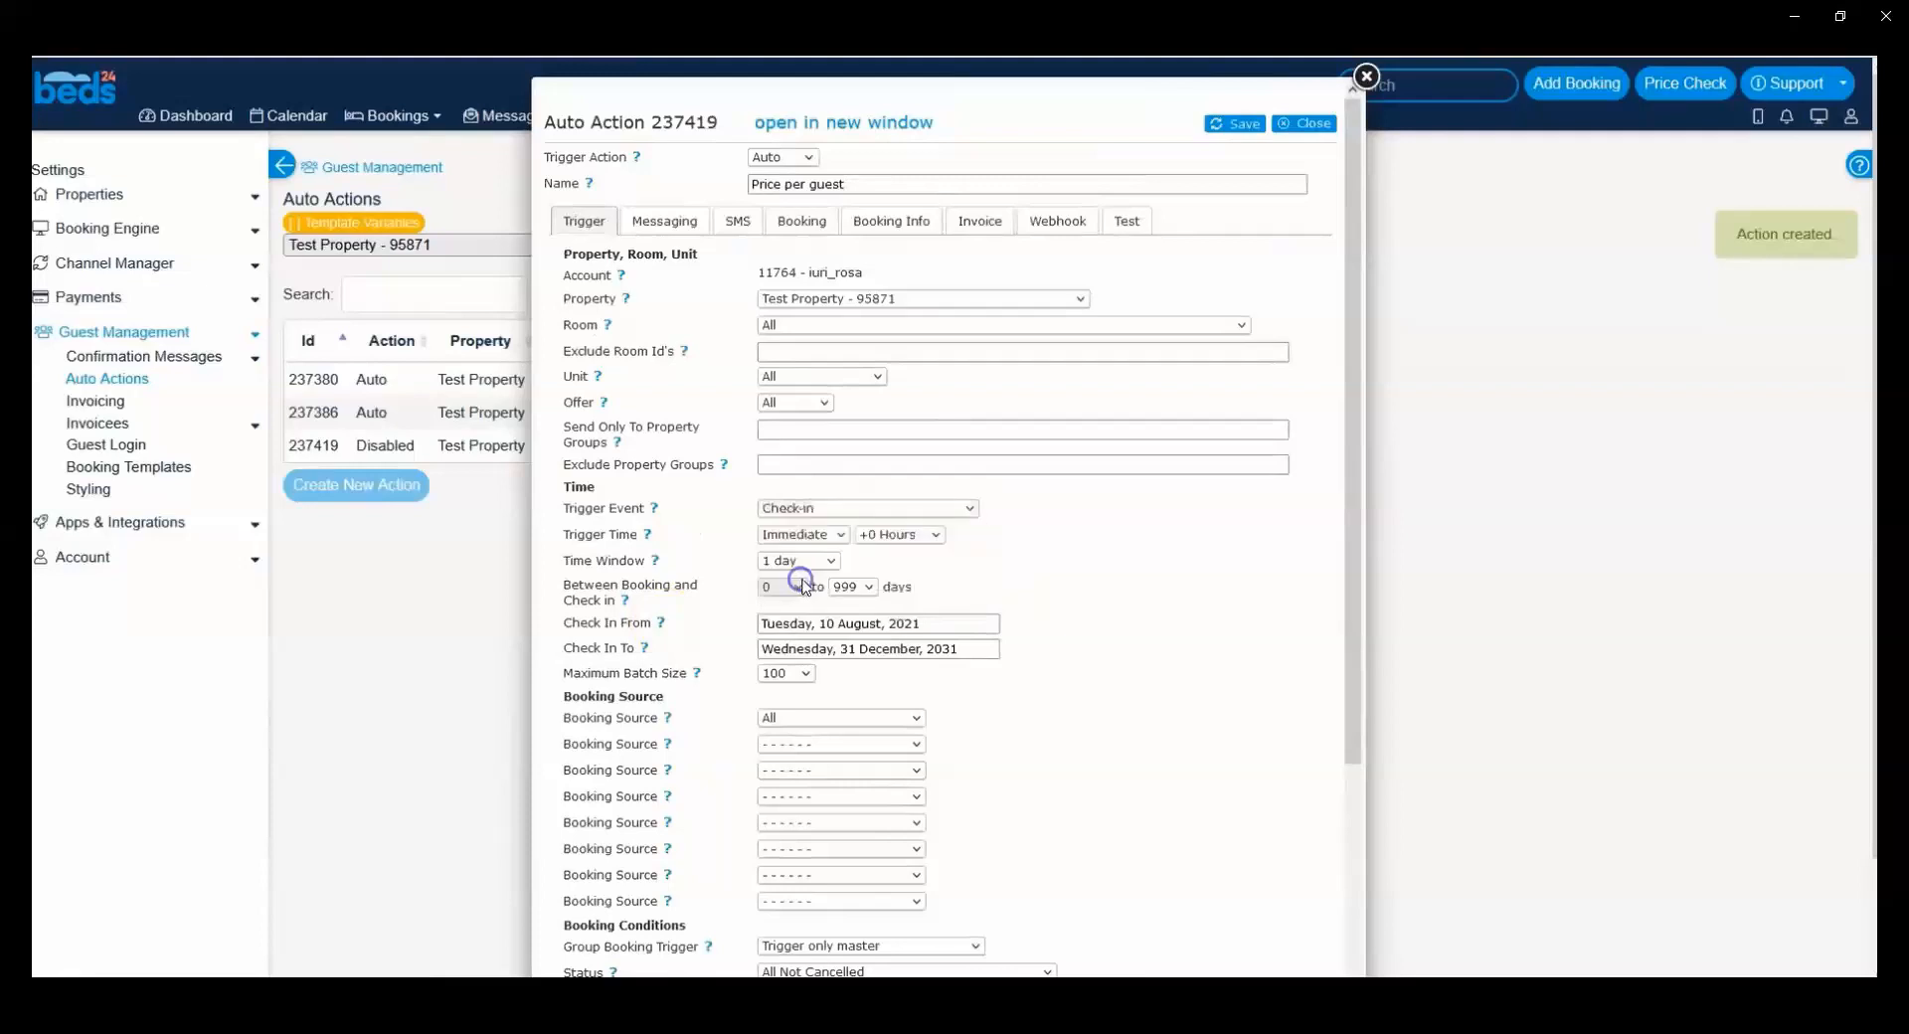
# Step: Open the mid-August booking in the calendar for reference and set the action's trigger time to -3 Days
pyautogui.rightClick(297, 119)
pyautogui.click(296, 116)
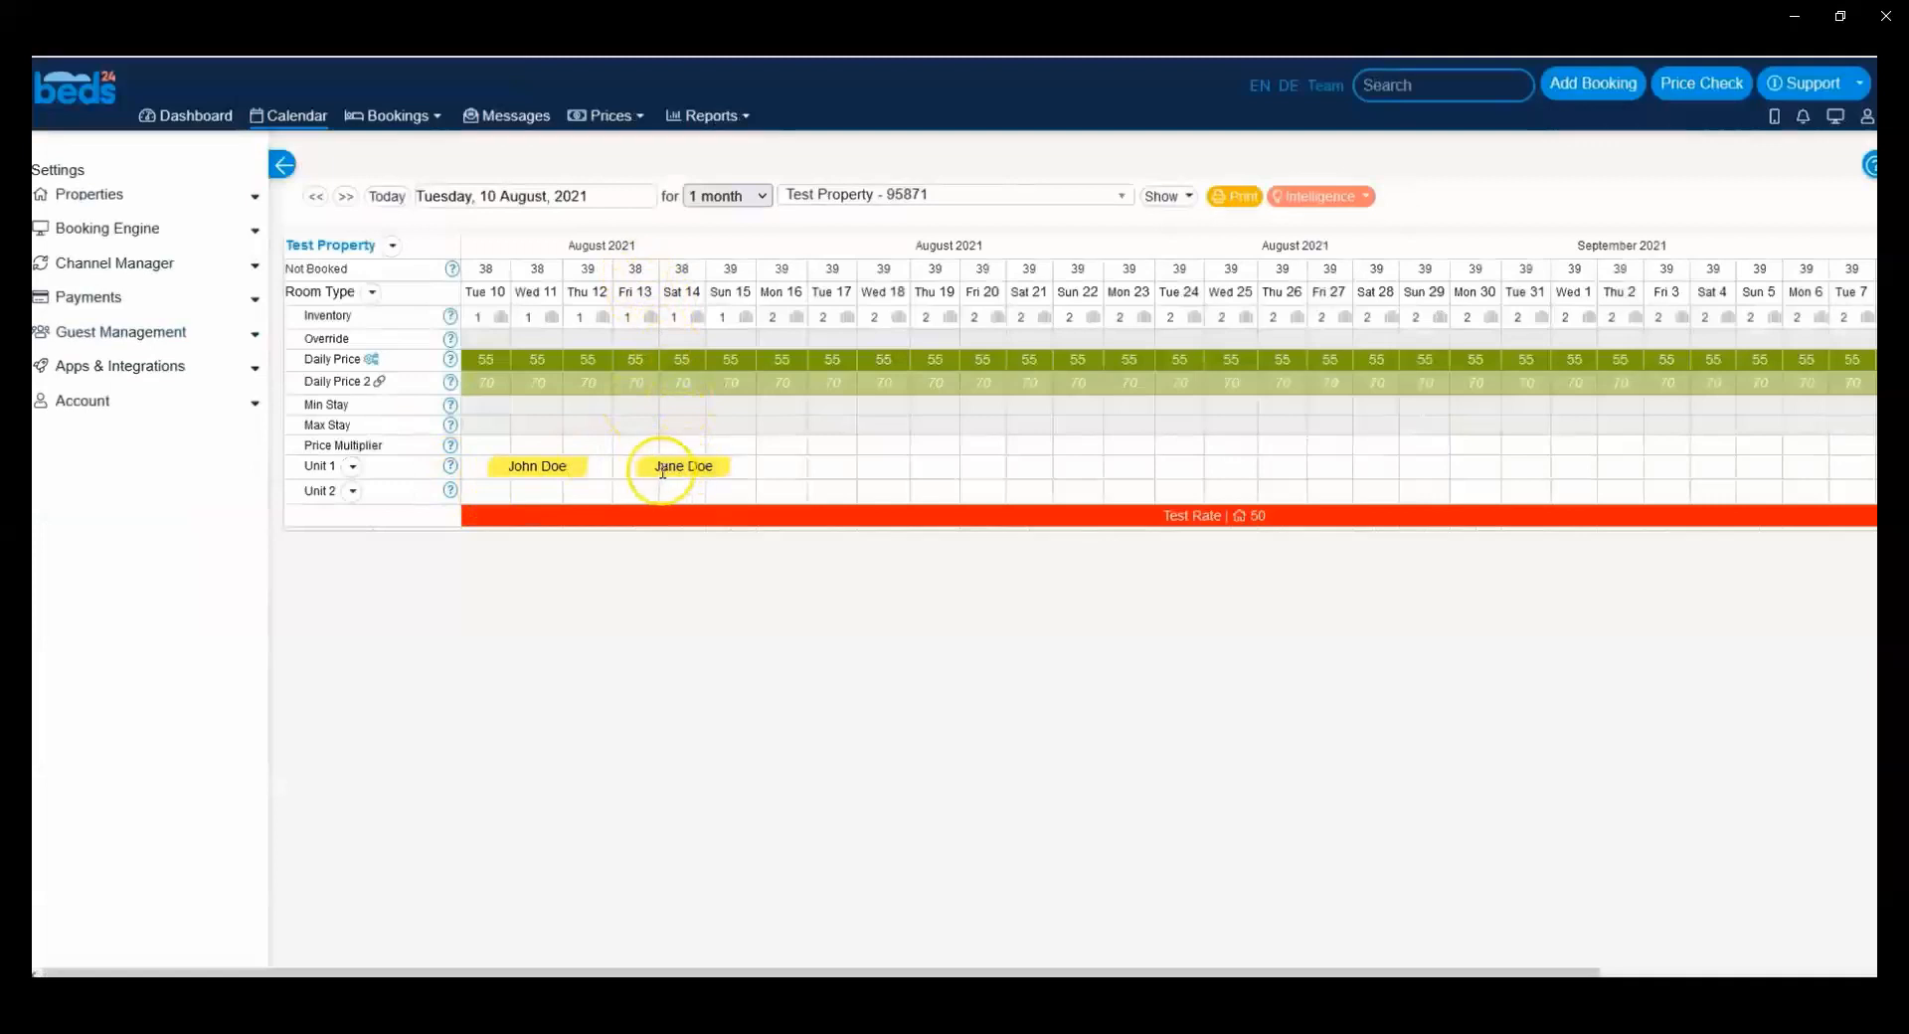
pyautogui.click(662, 468)
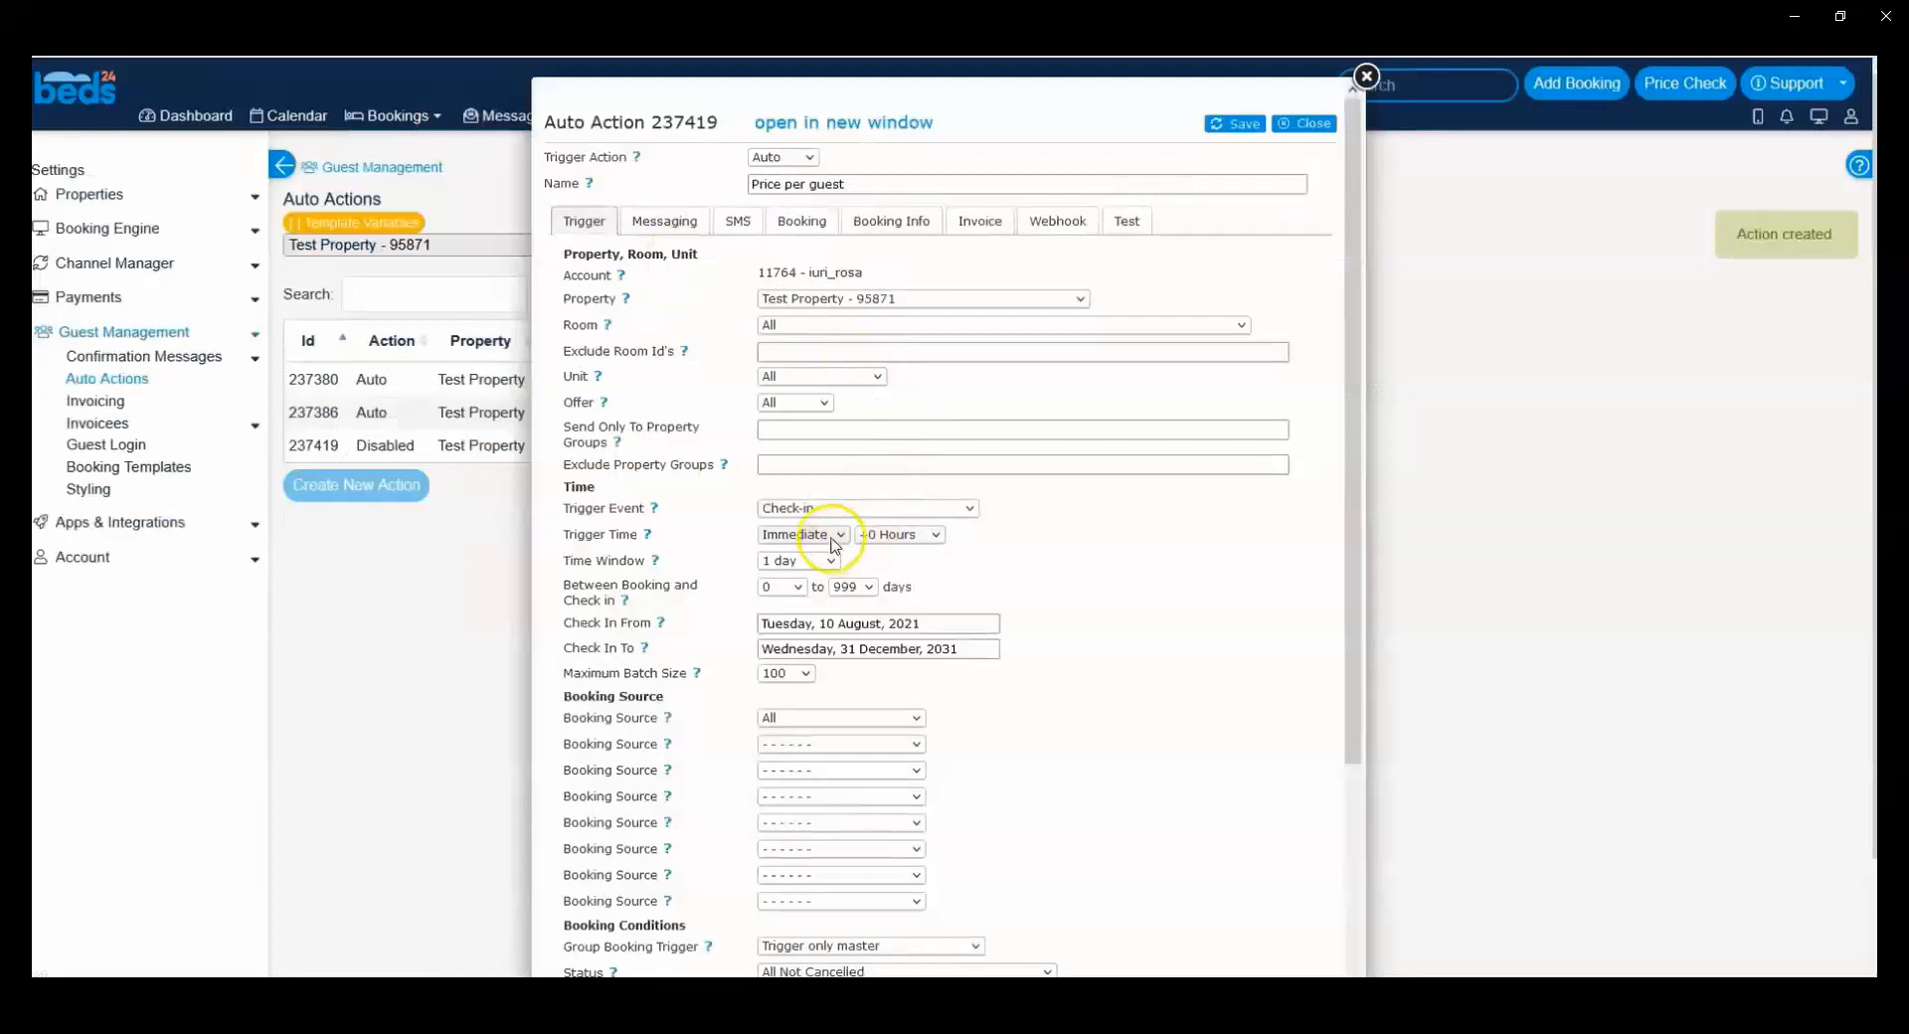
pyautogui.click(805, 534)
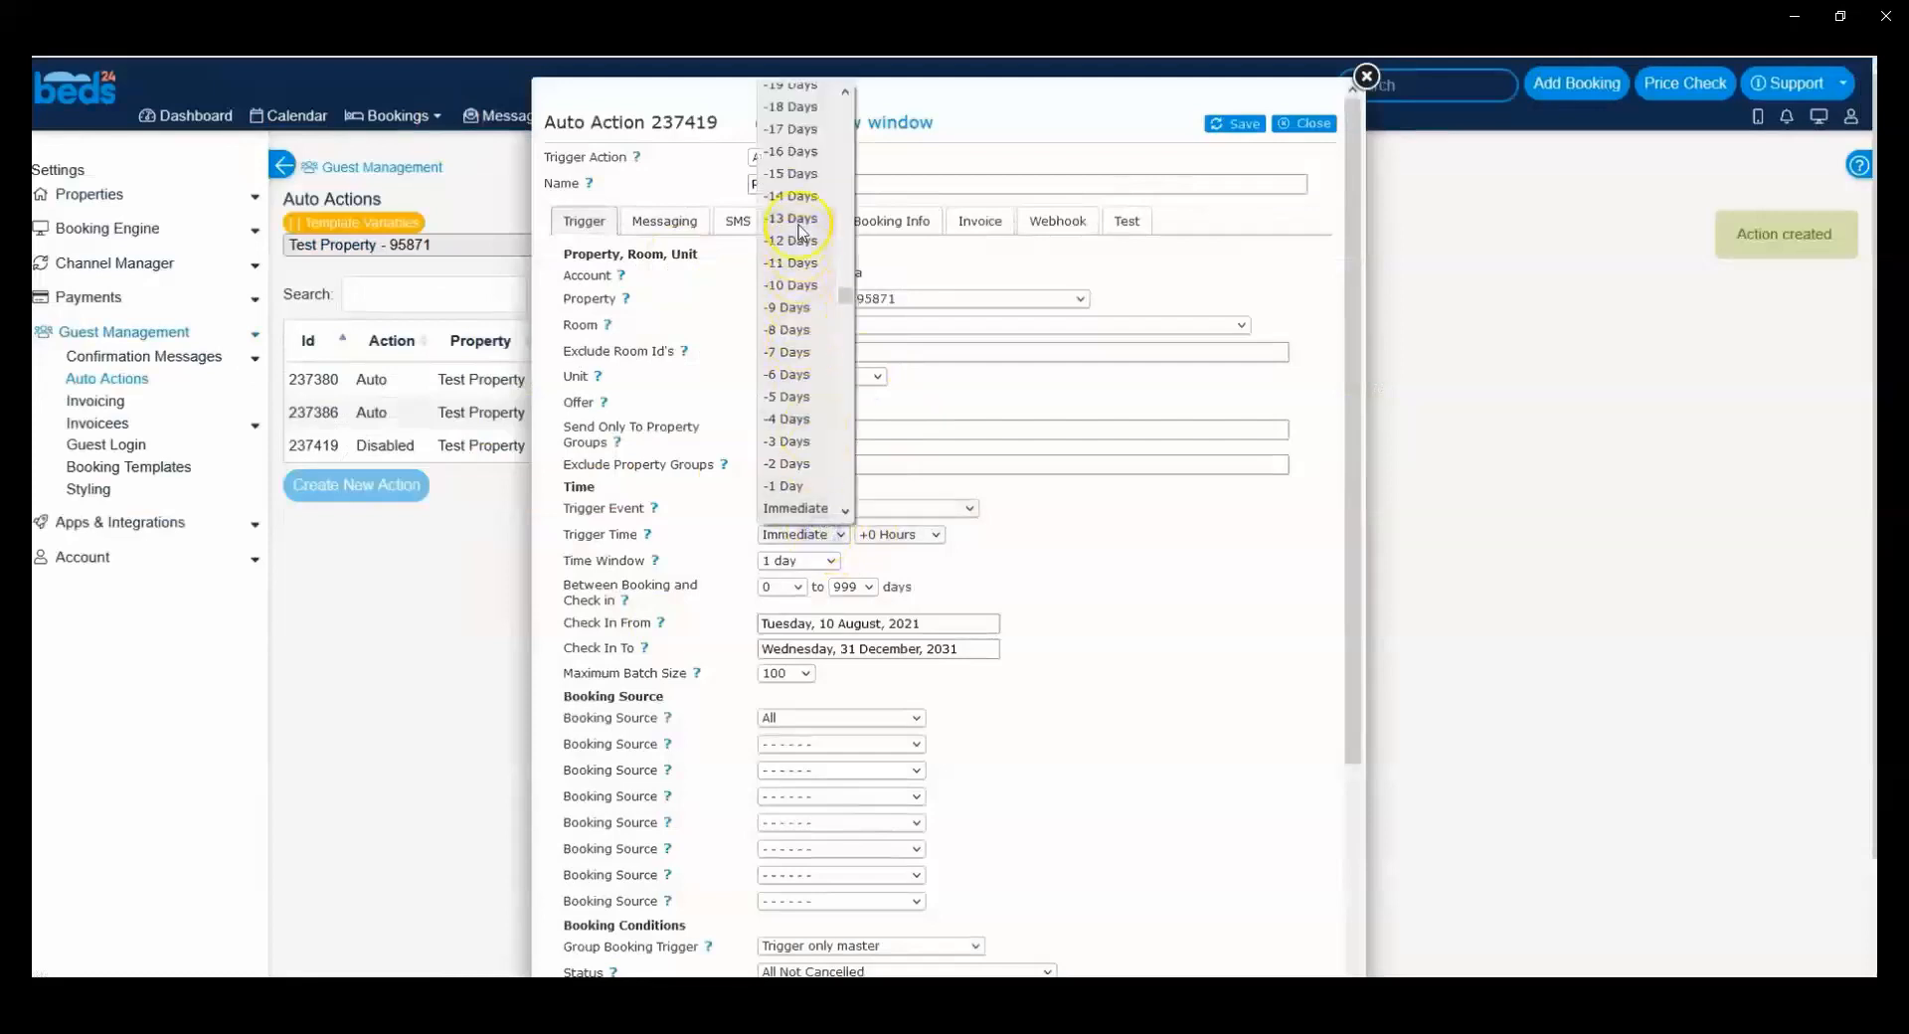
pyautogui.click(812, 441)
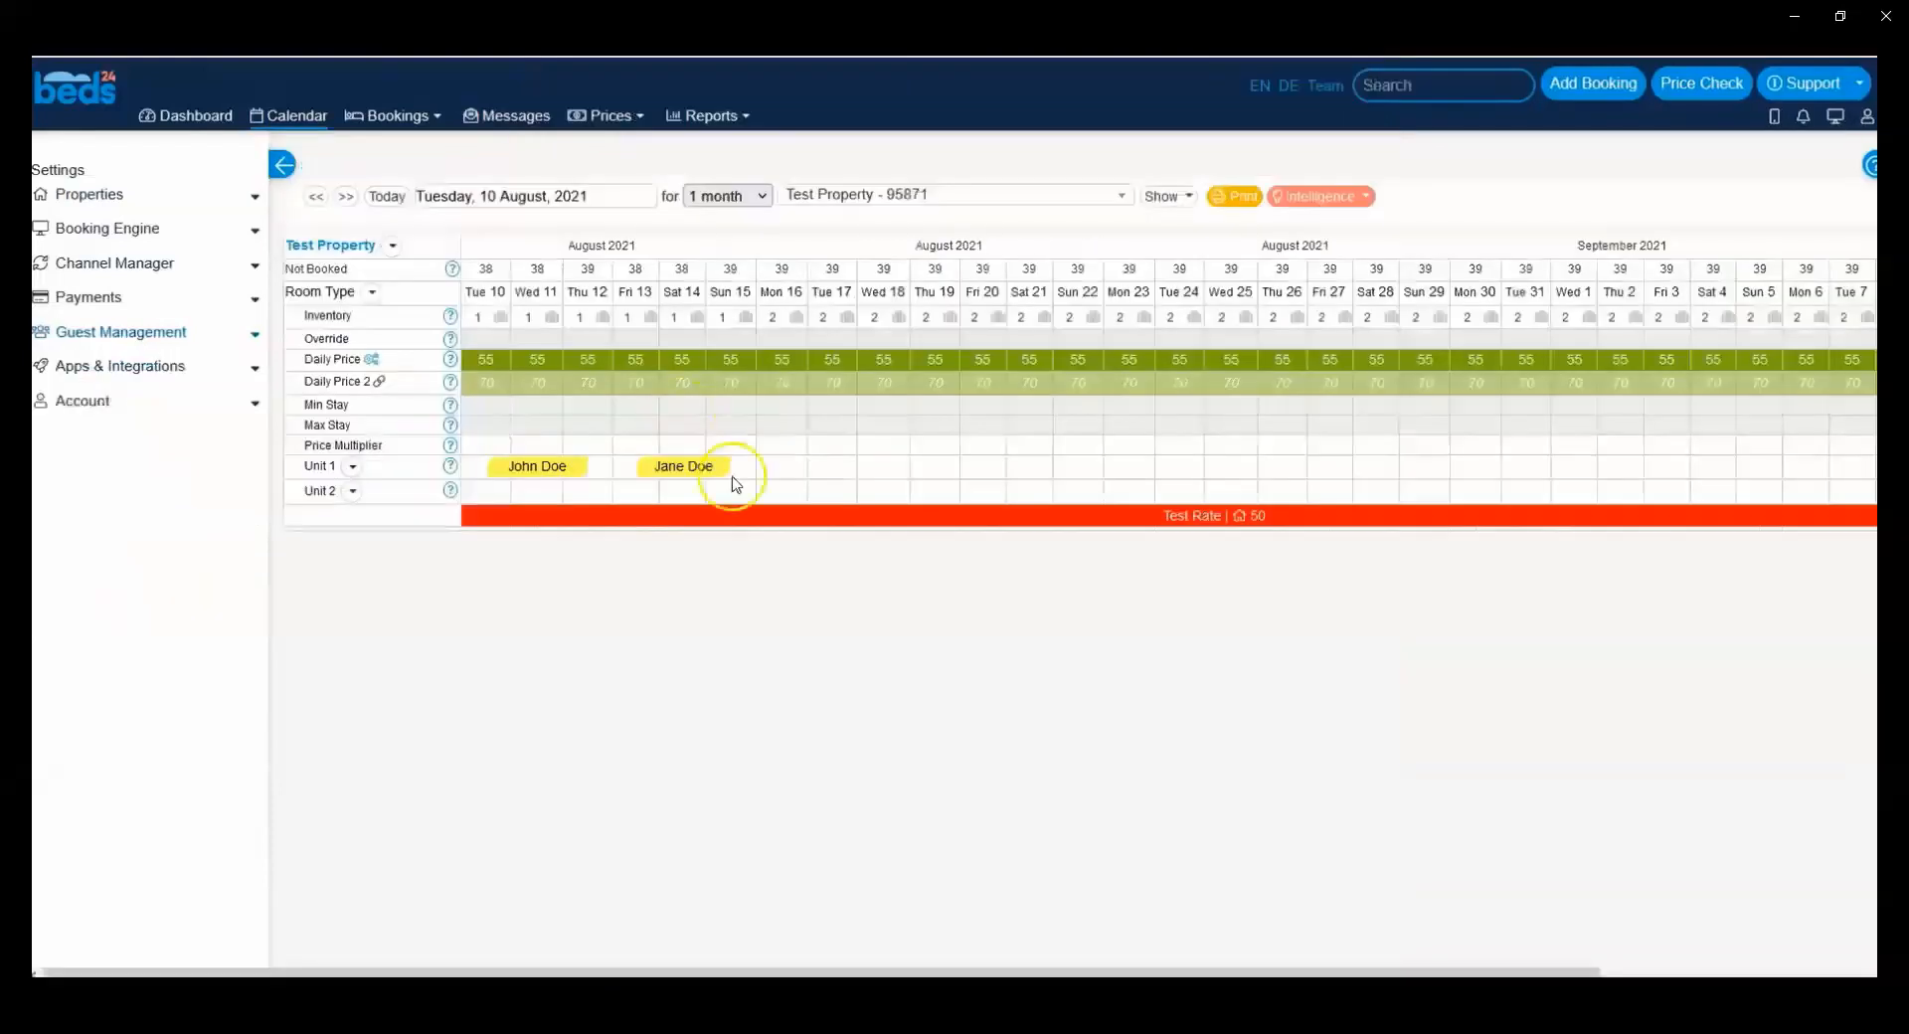
pyautogui.moveTo(684, 465)
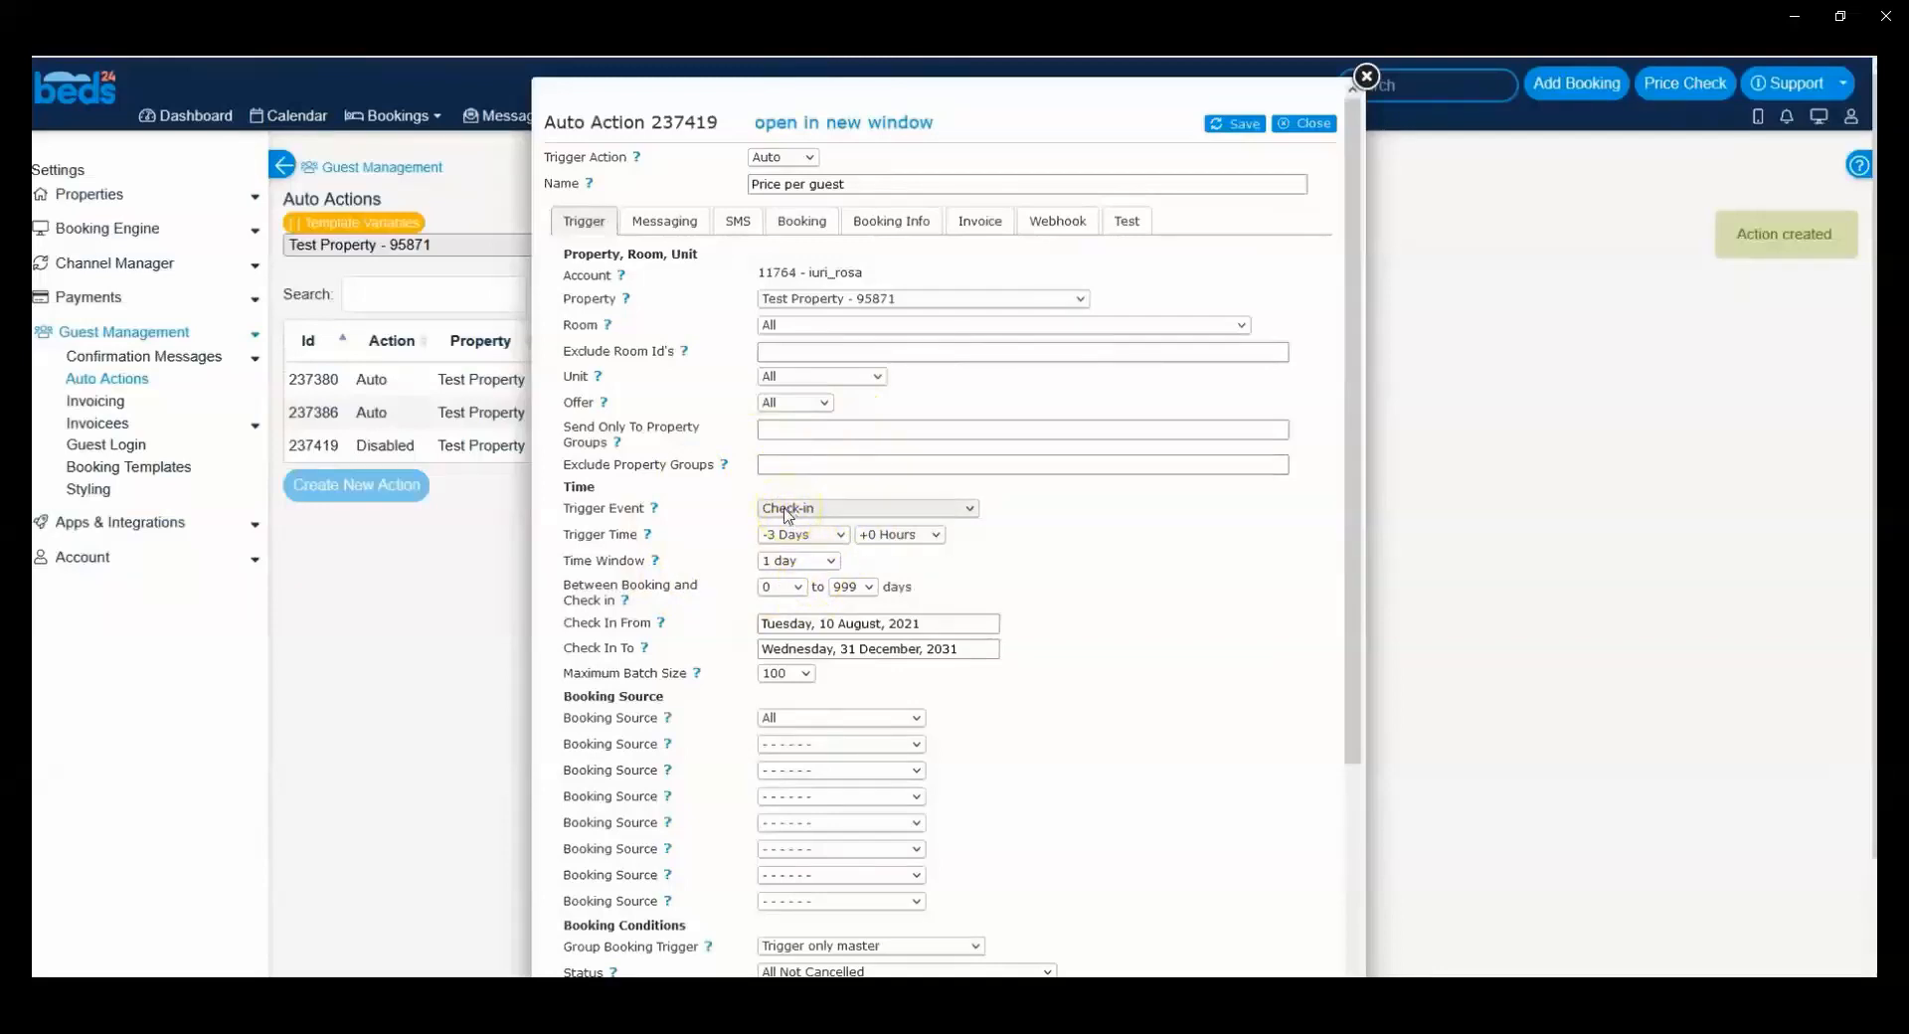
# Step: Compare the action's booking info text with the charges and number of guests on the 13 August booking
pyautogui.click(906, 221)
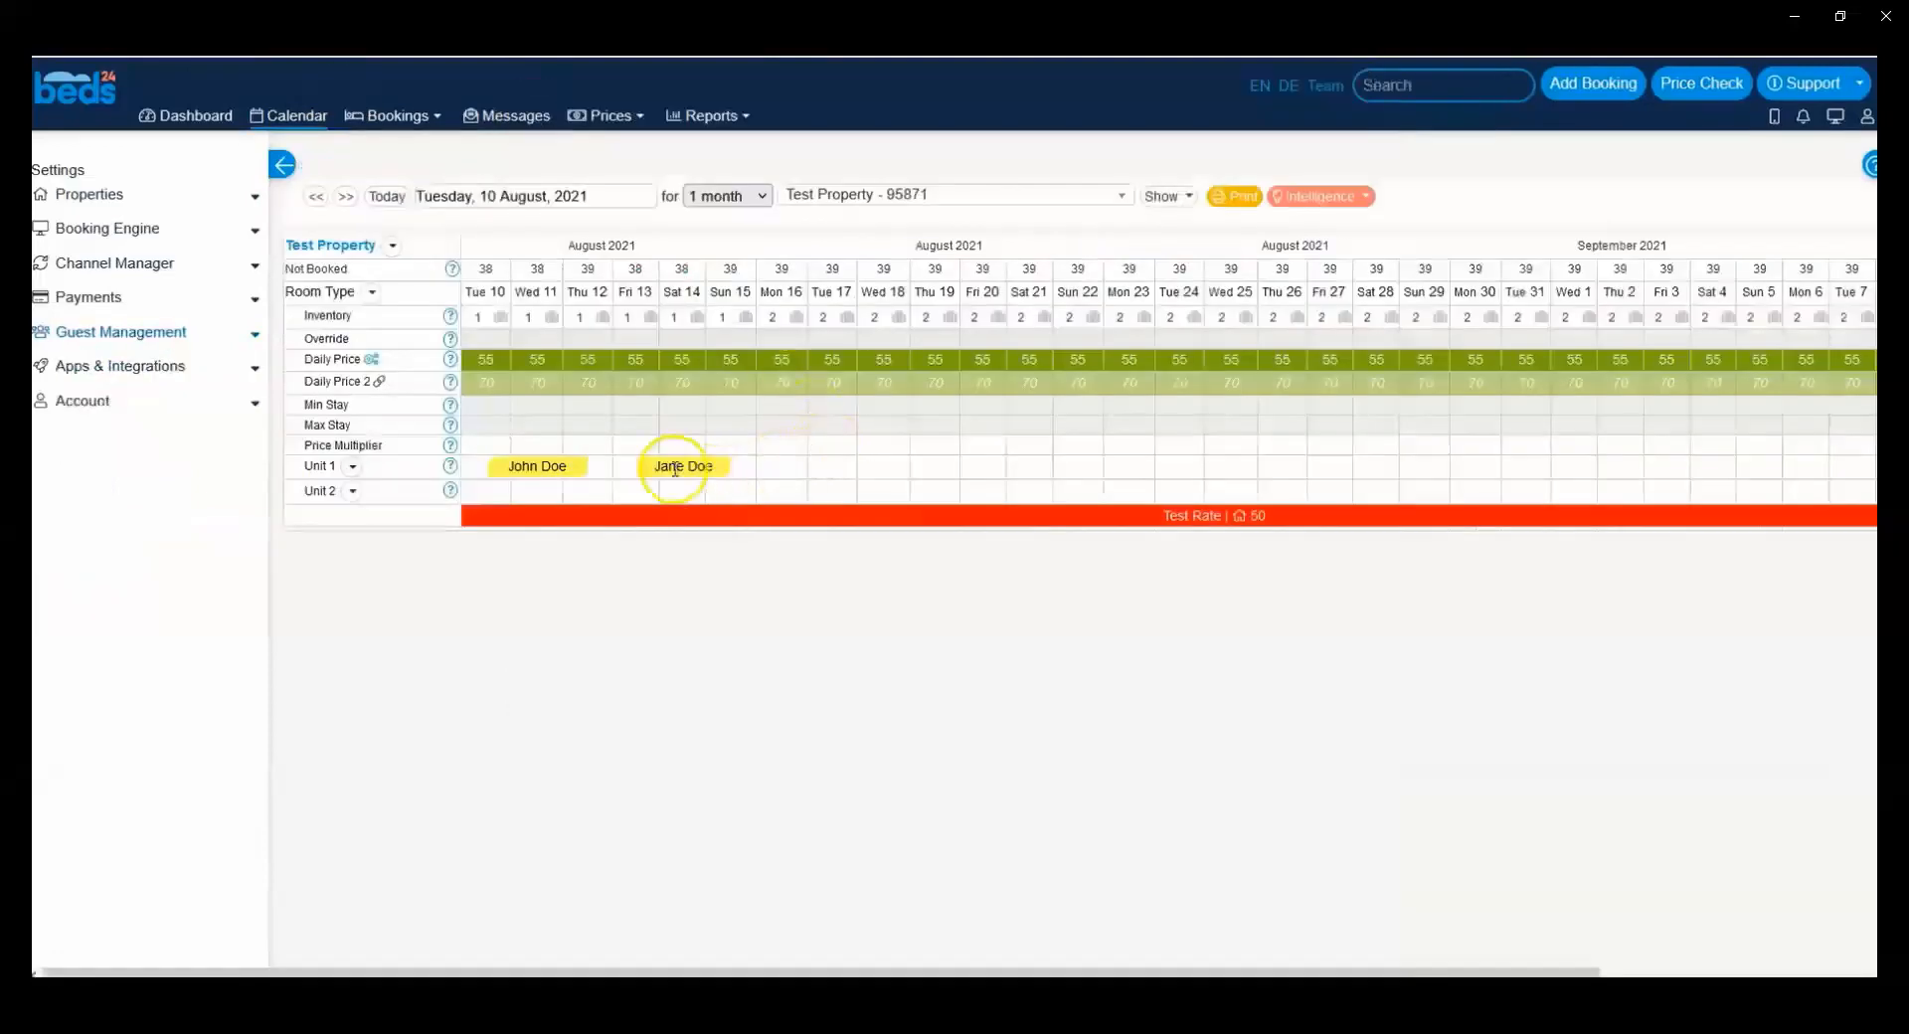
pyautogui.click(672, 467)
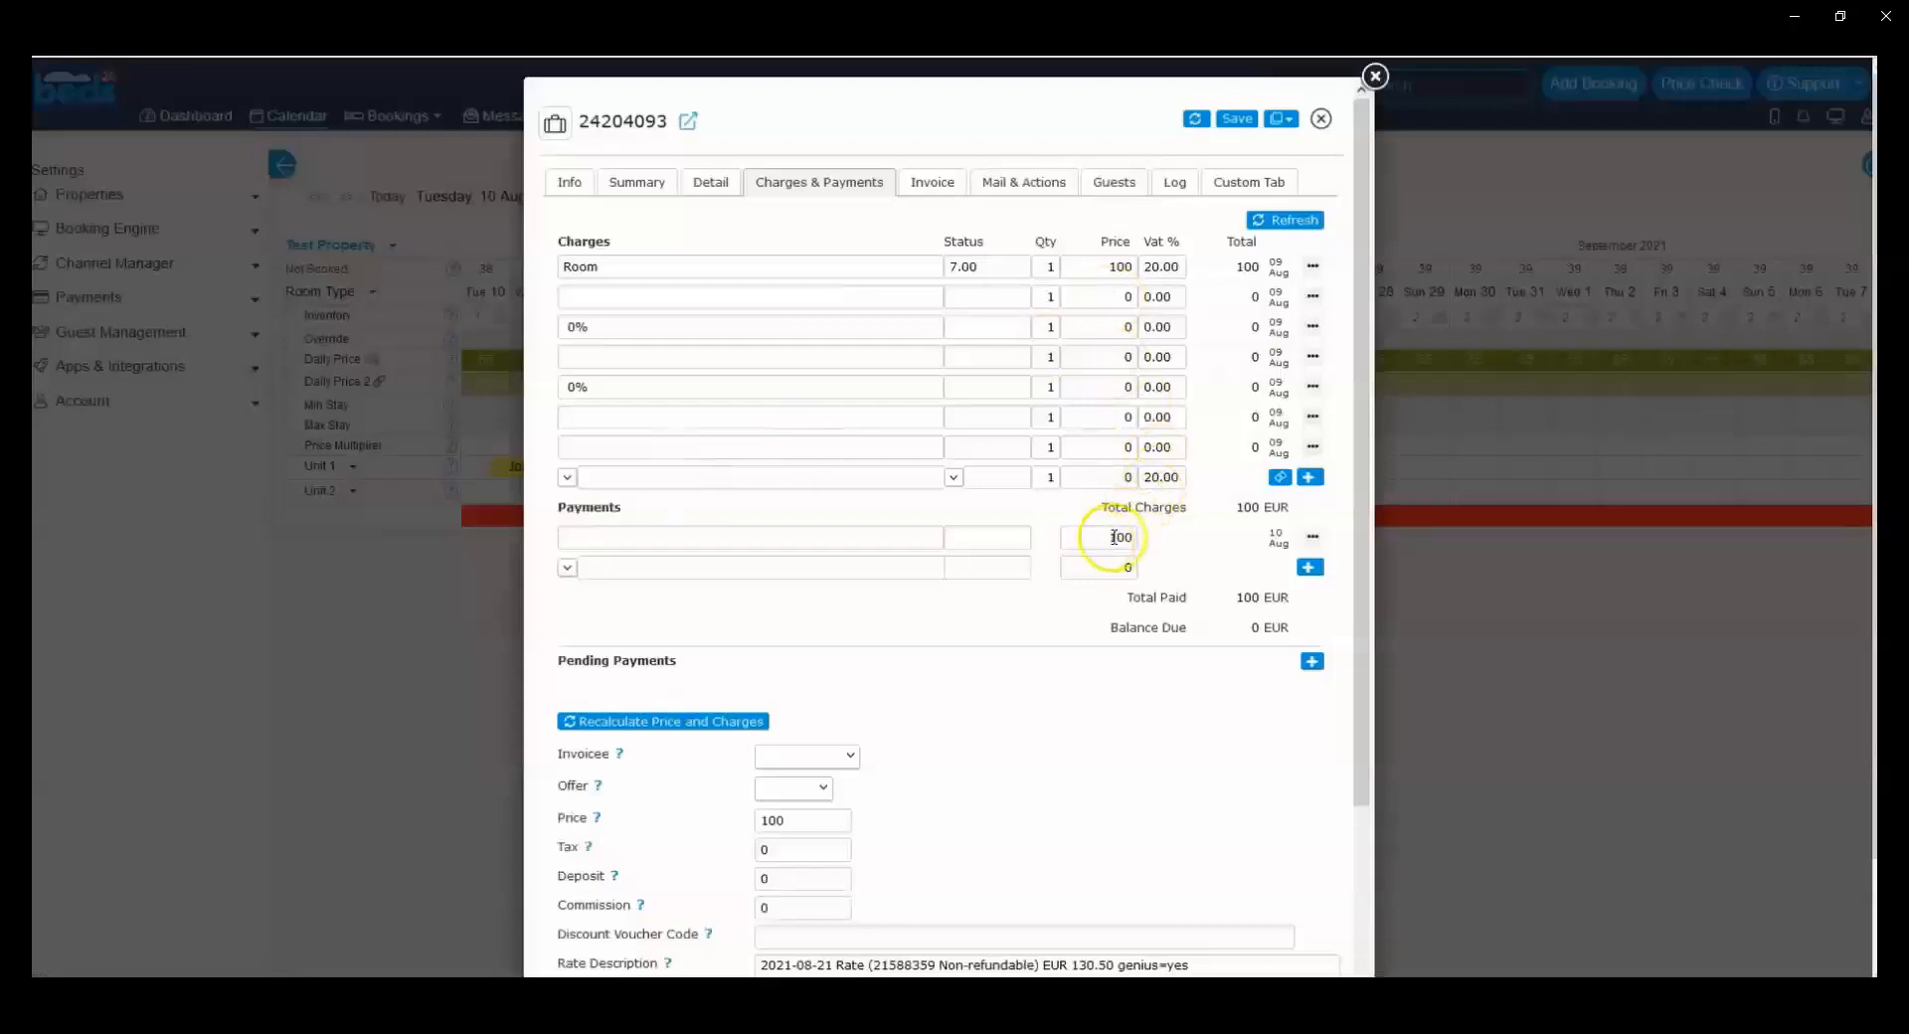
pyautogui.click(641, 183)
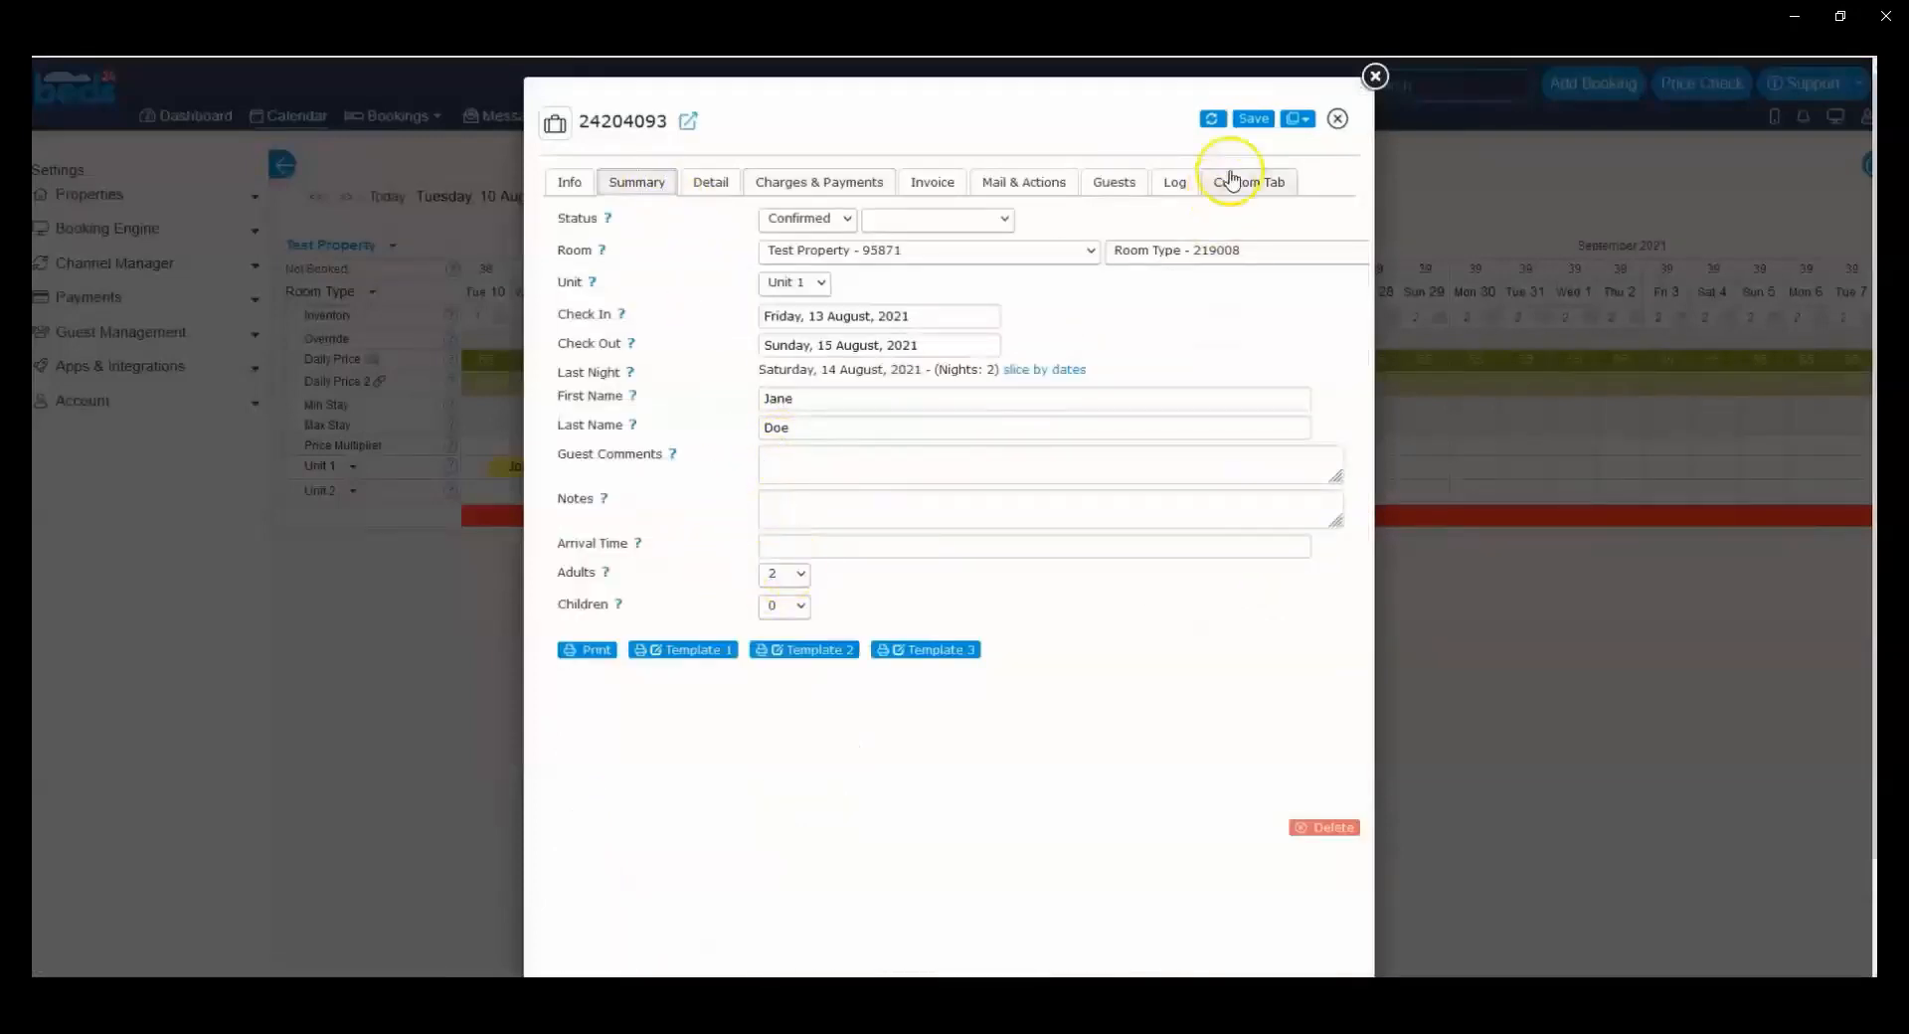
pyautogui.click(1375, 76)
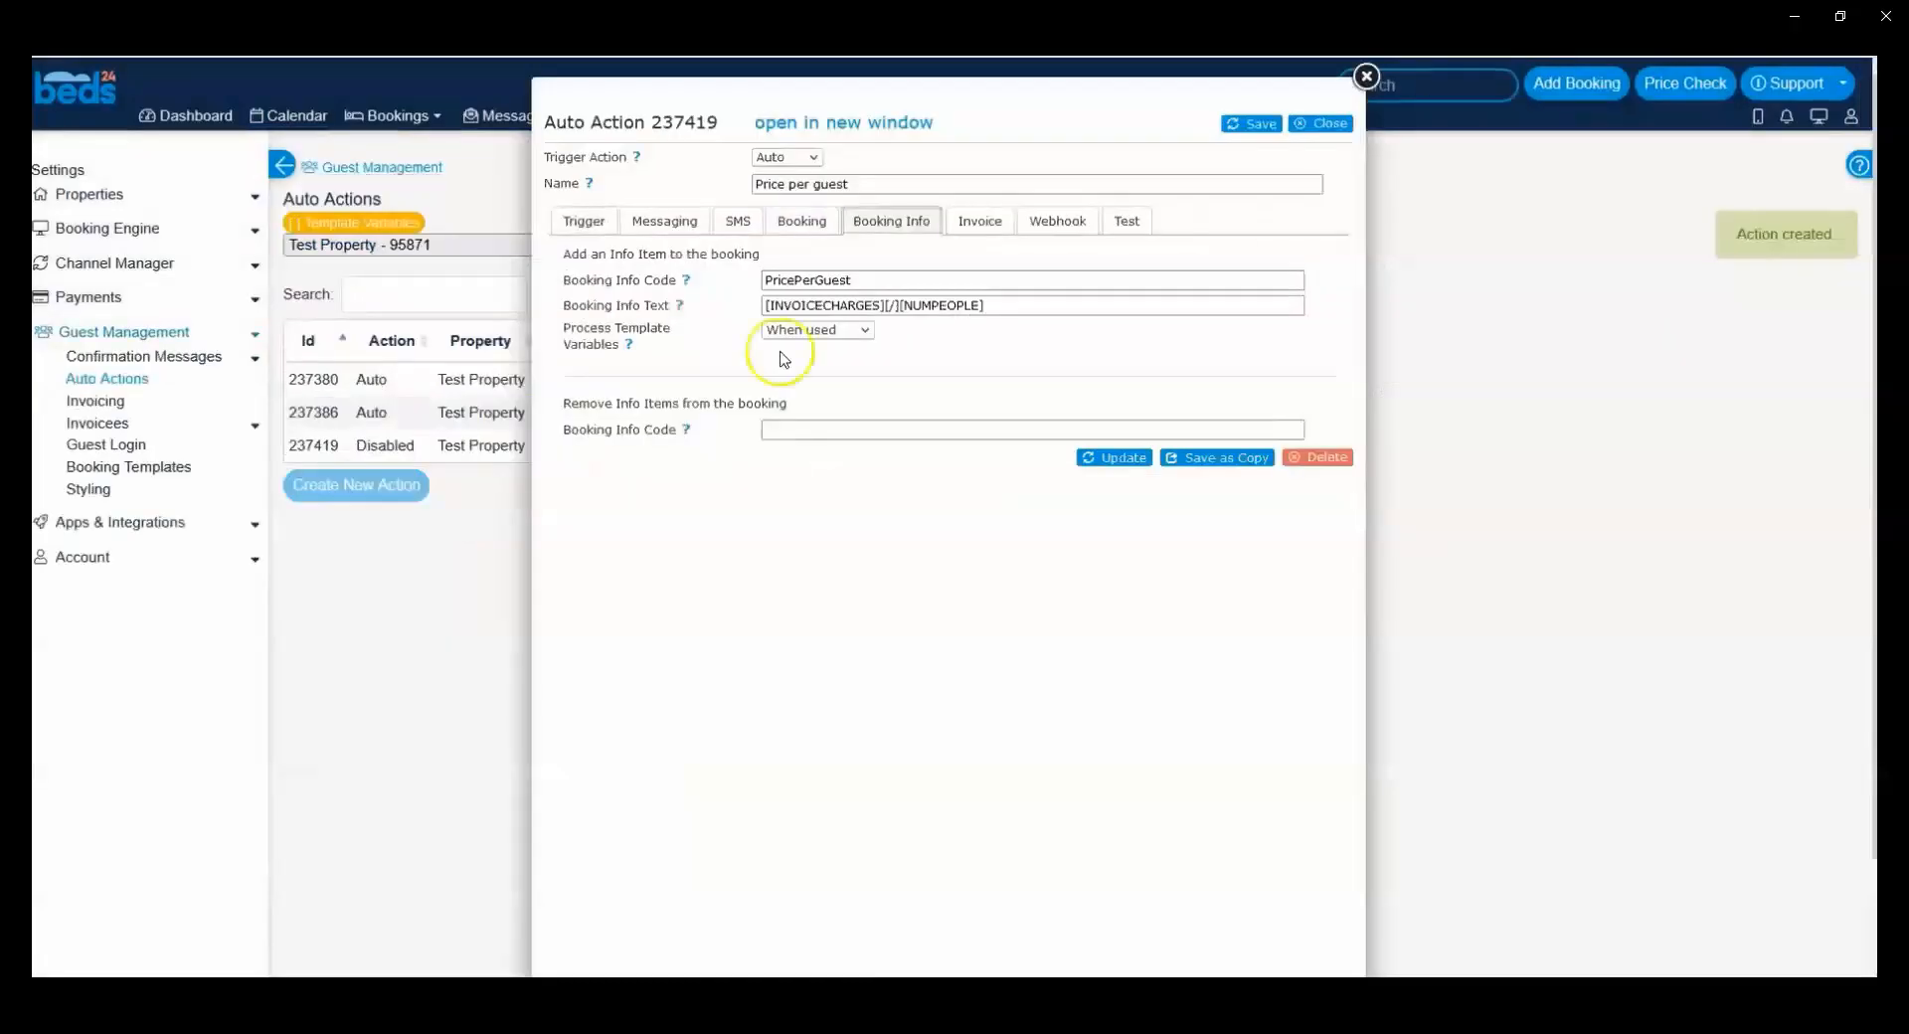
# Step: Save the Price per guest action, reopen it and view the potential bookings it applies to
pyautogui.click(1236, 124)
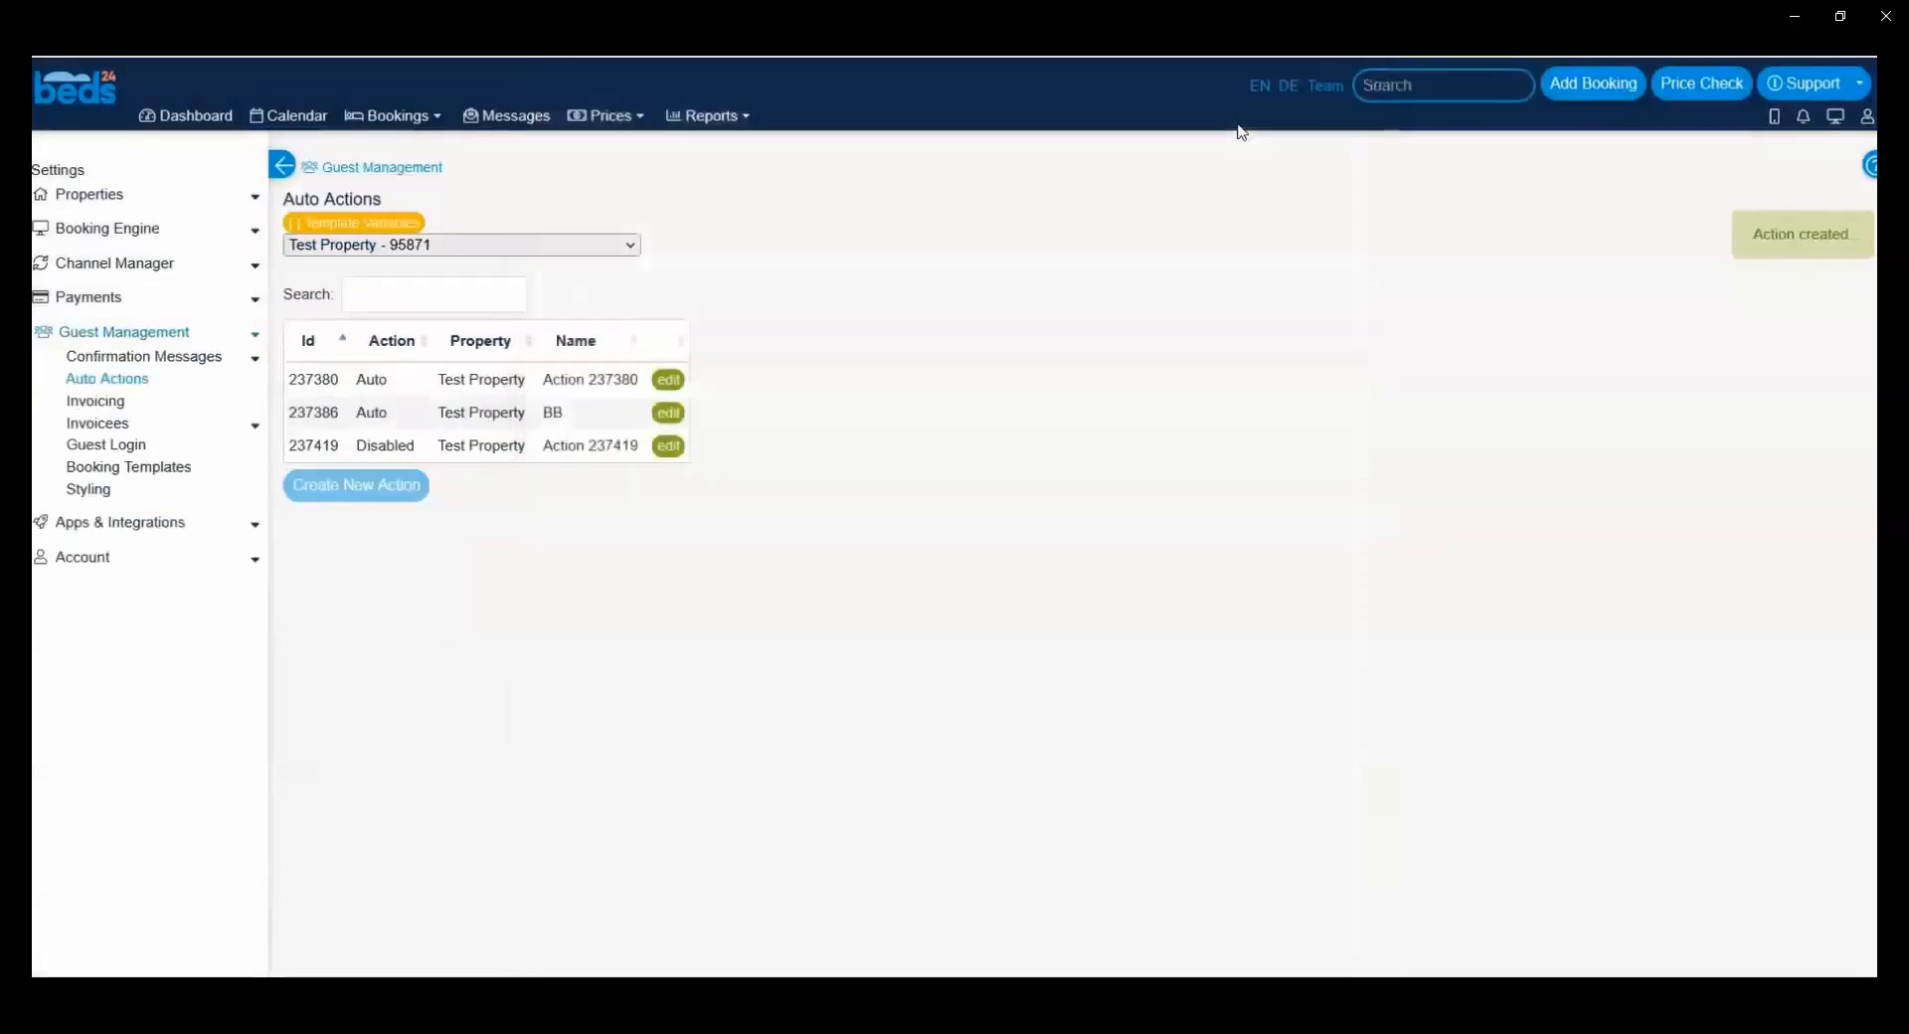
pyautogui.click(669, 445)
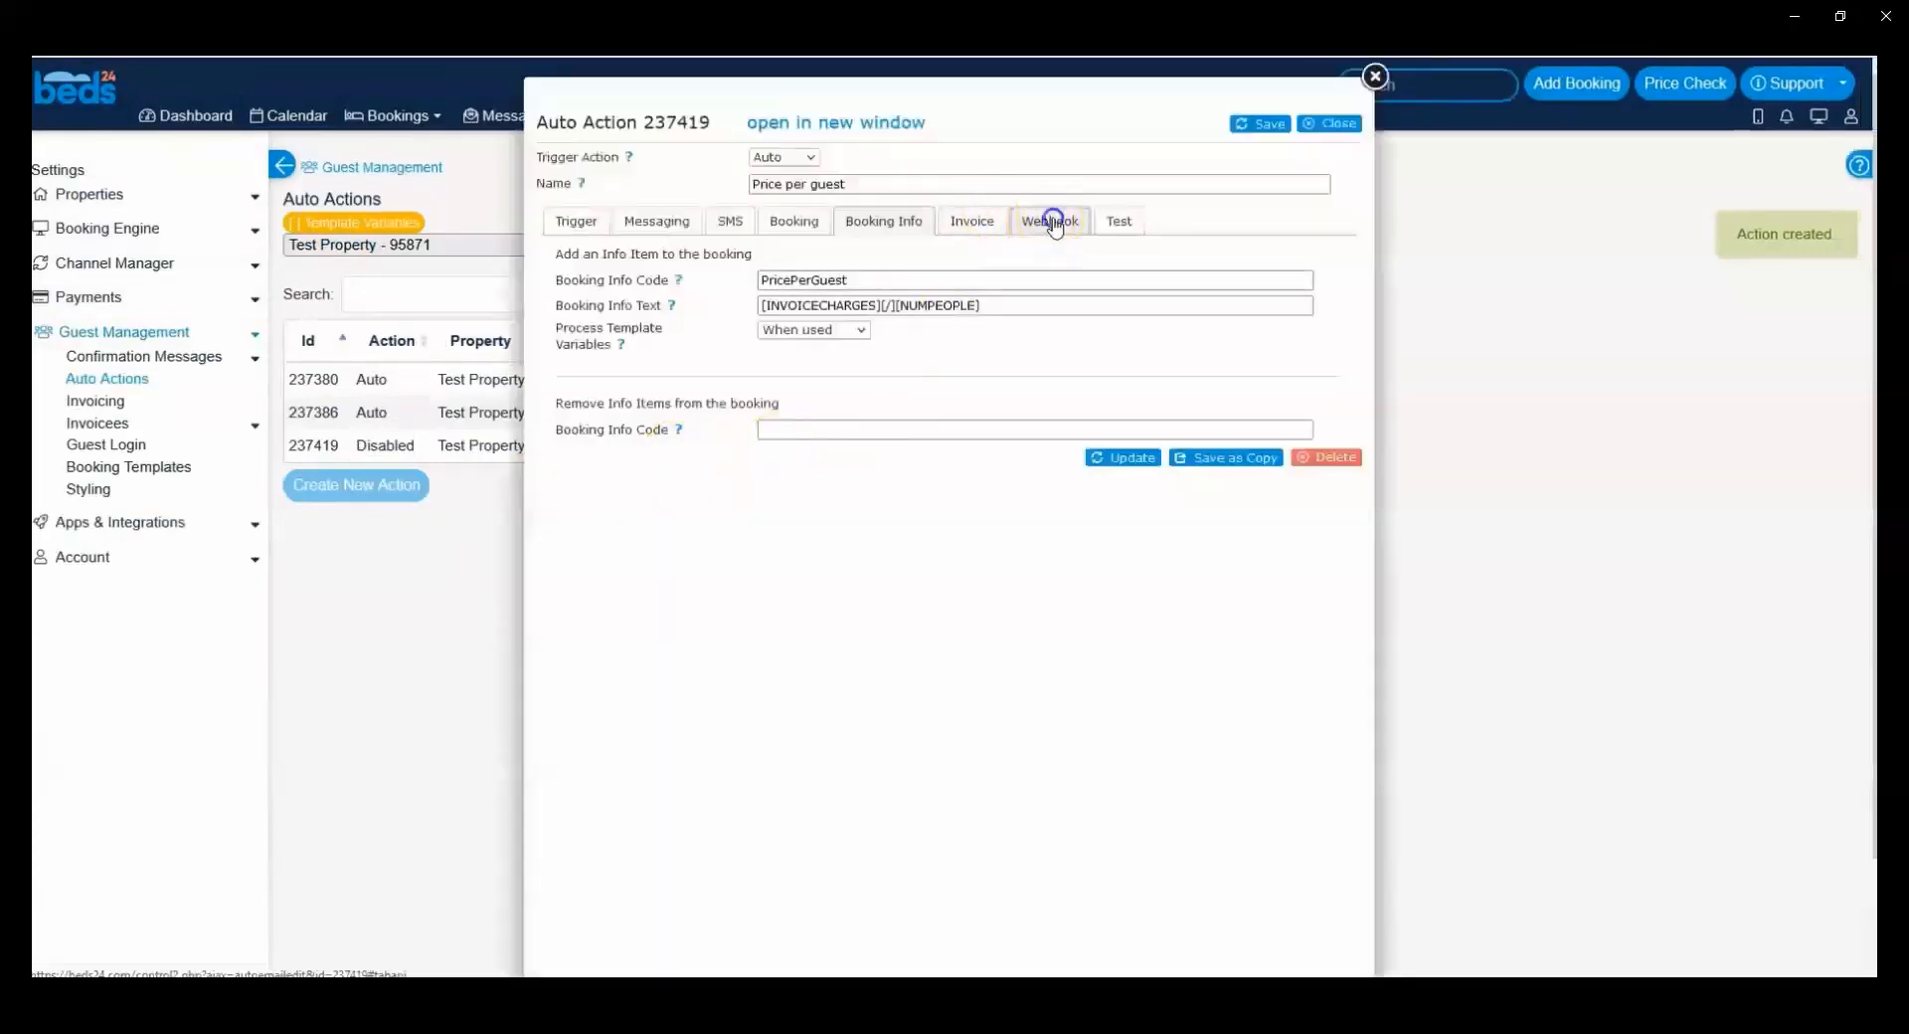
pyautogui.click(1119, 215)
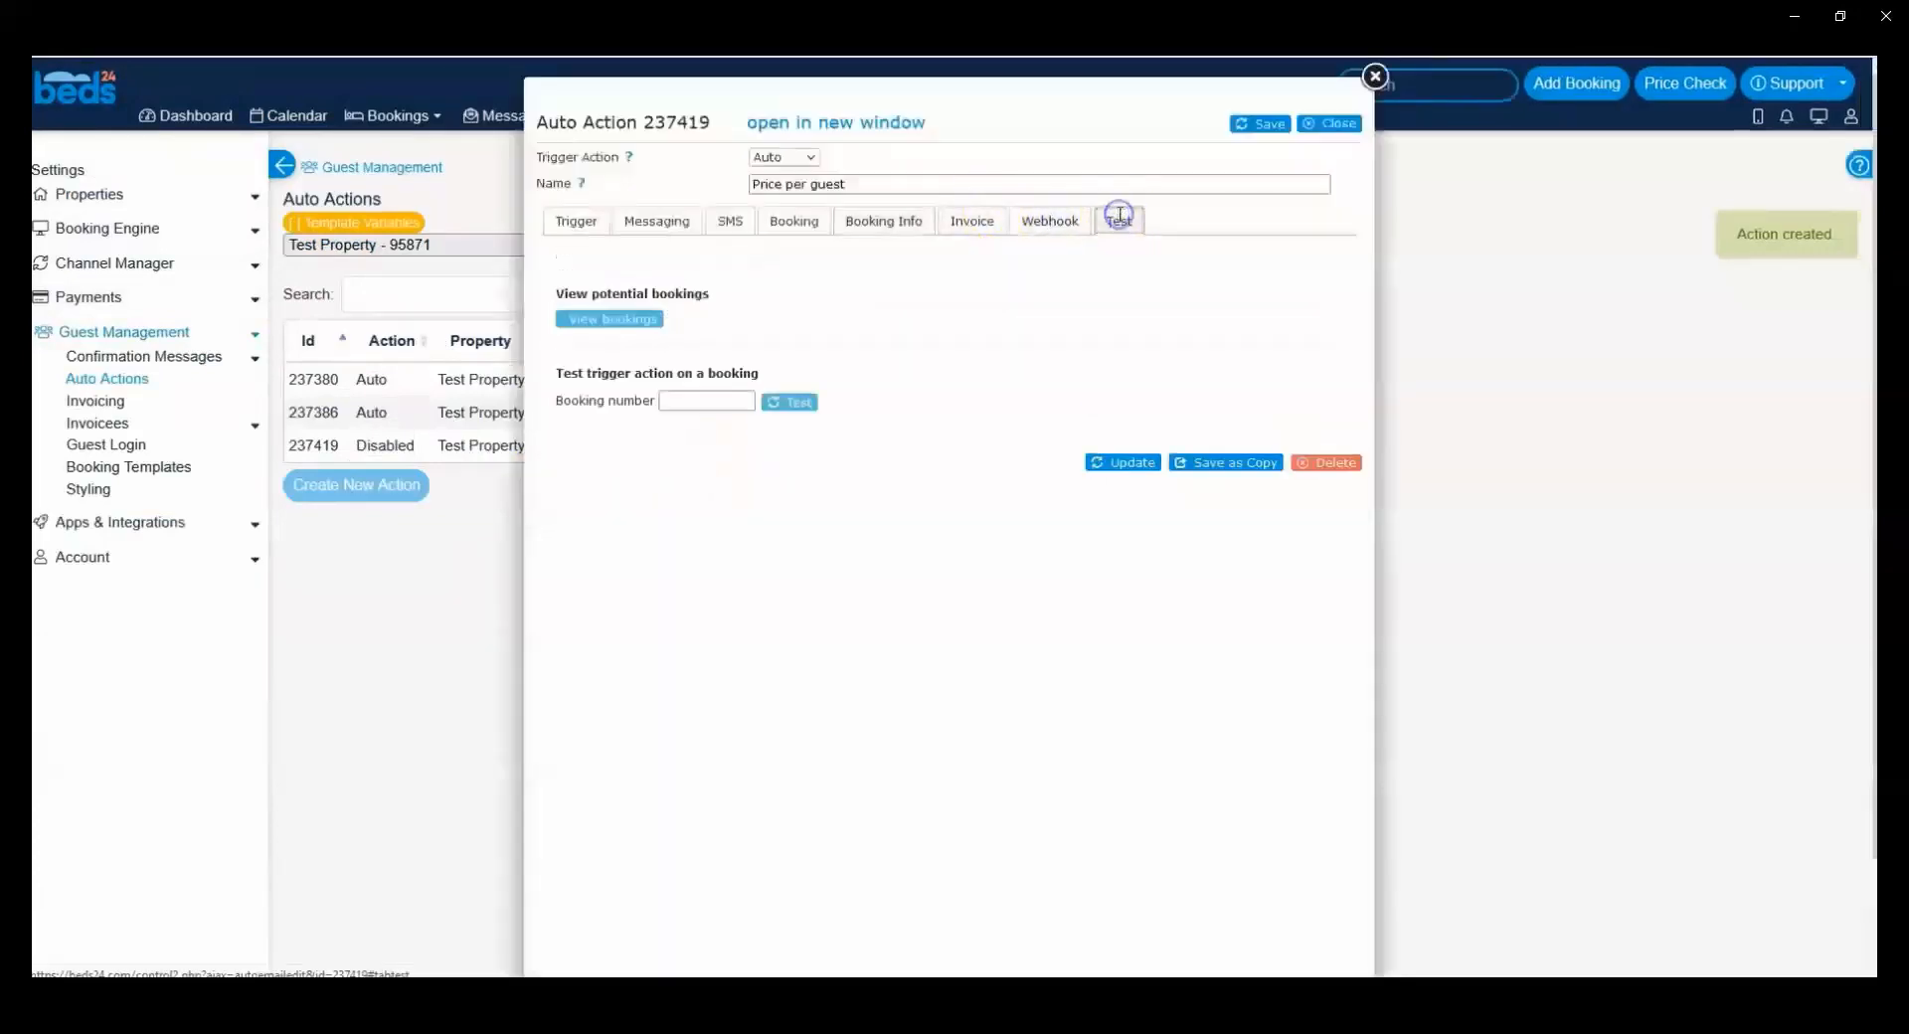
pyautogui.click(613, 319)
pyautogui.moveTo(982, 398); pyautogui.dragTo(781, 395)
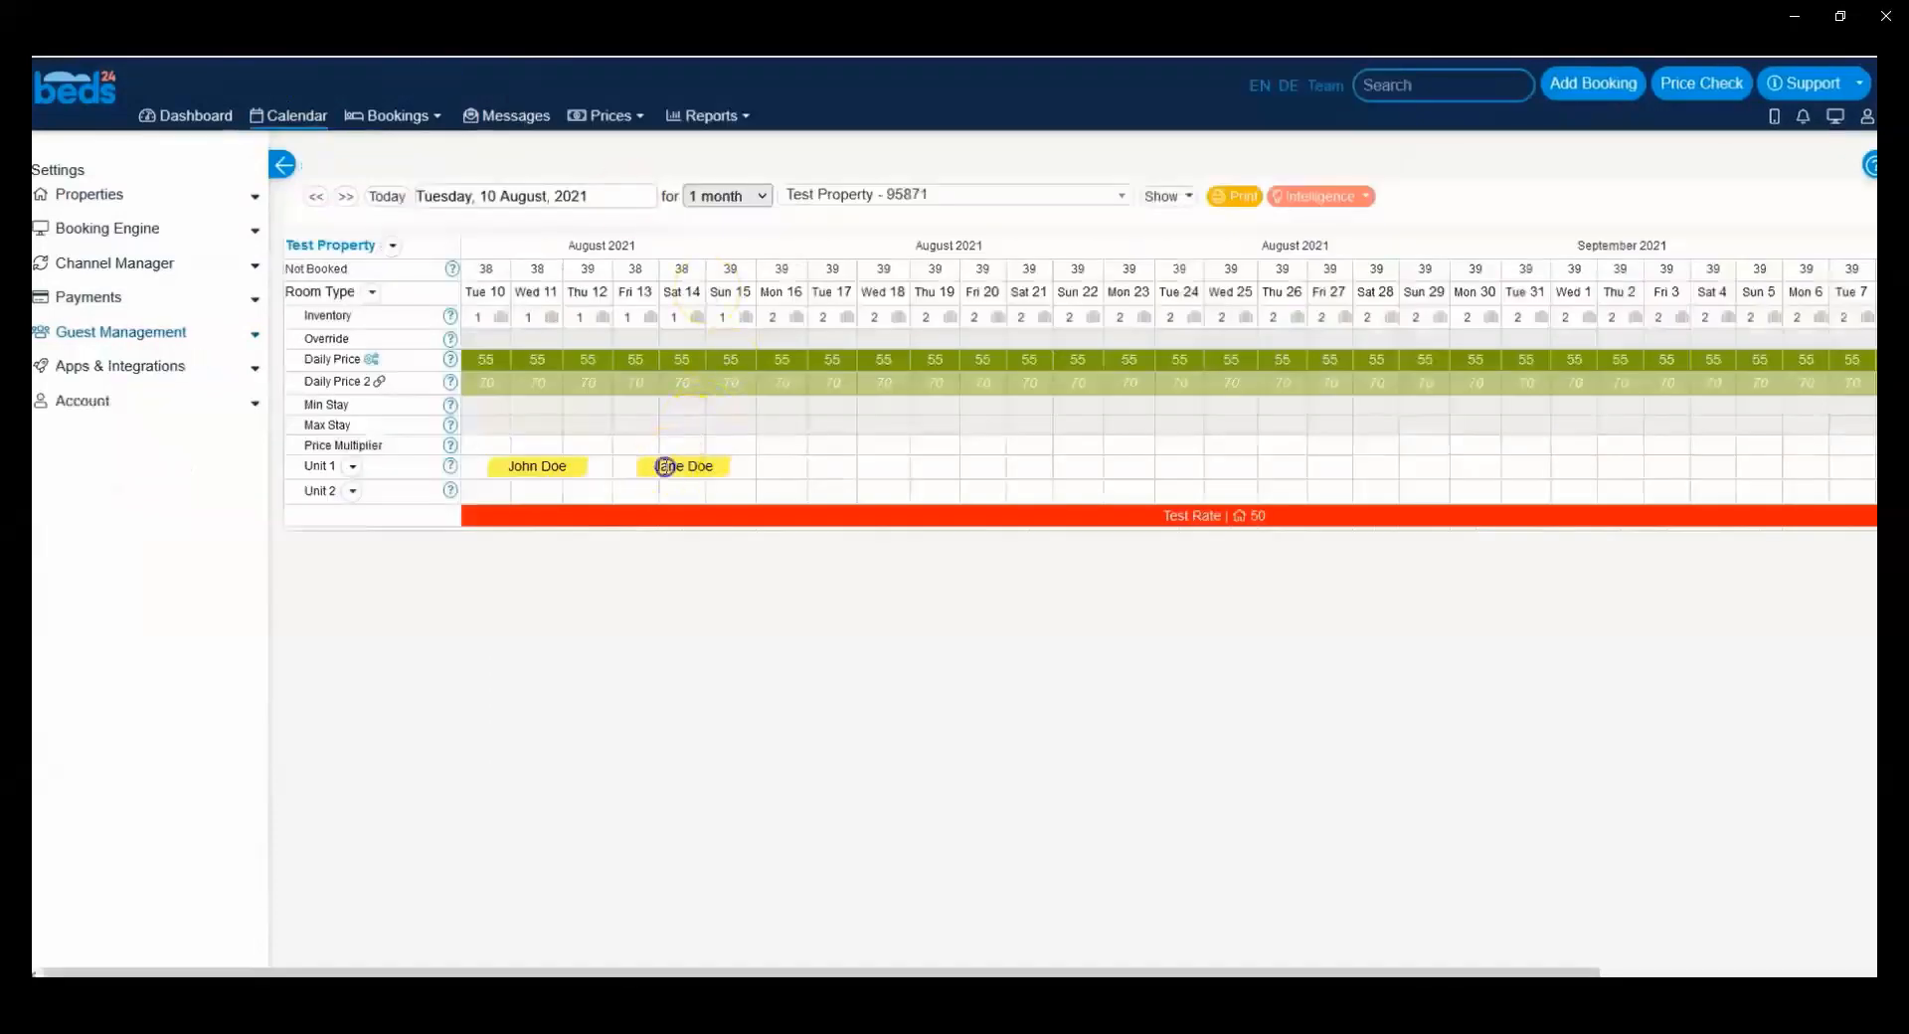
# Step: Run the pending Price per guest action immediately on the booking checking in on 13 August
pyautogui.click(666, 463)
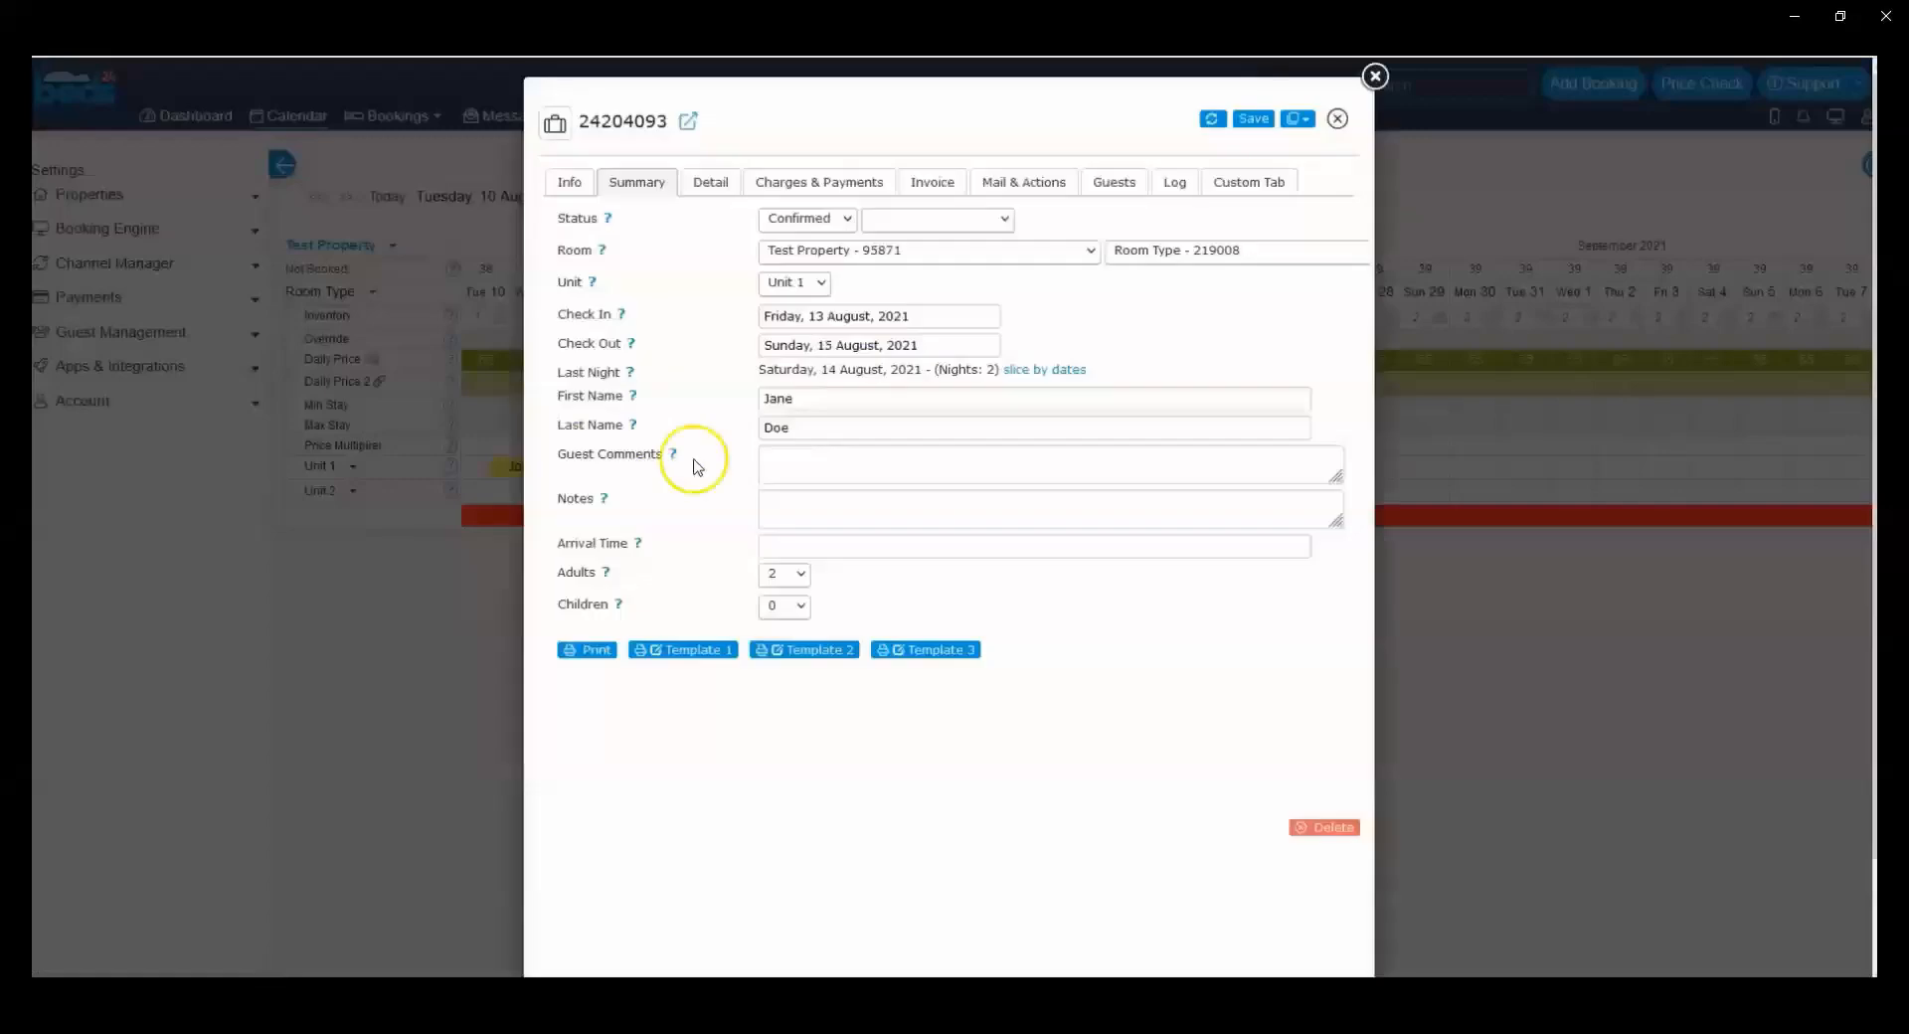
pyautogui.click(1130, 183)
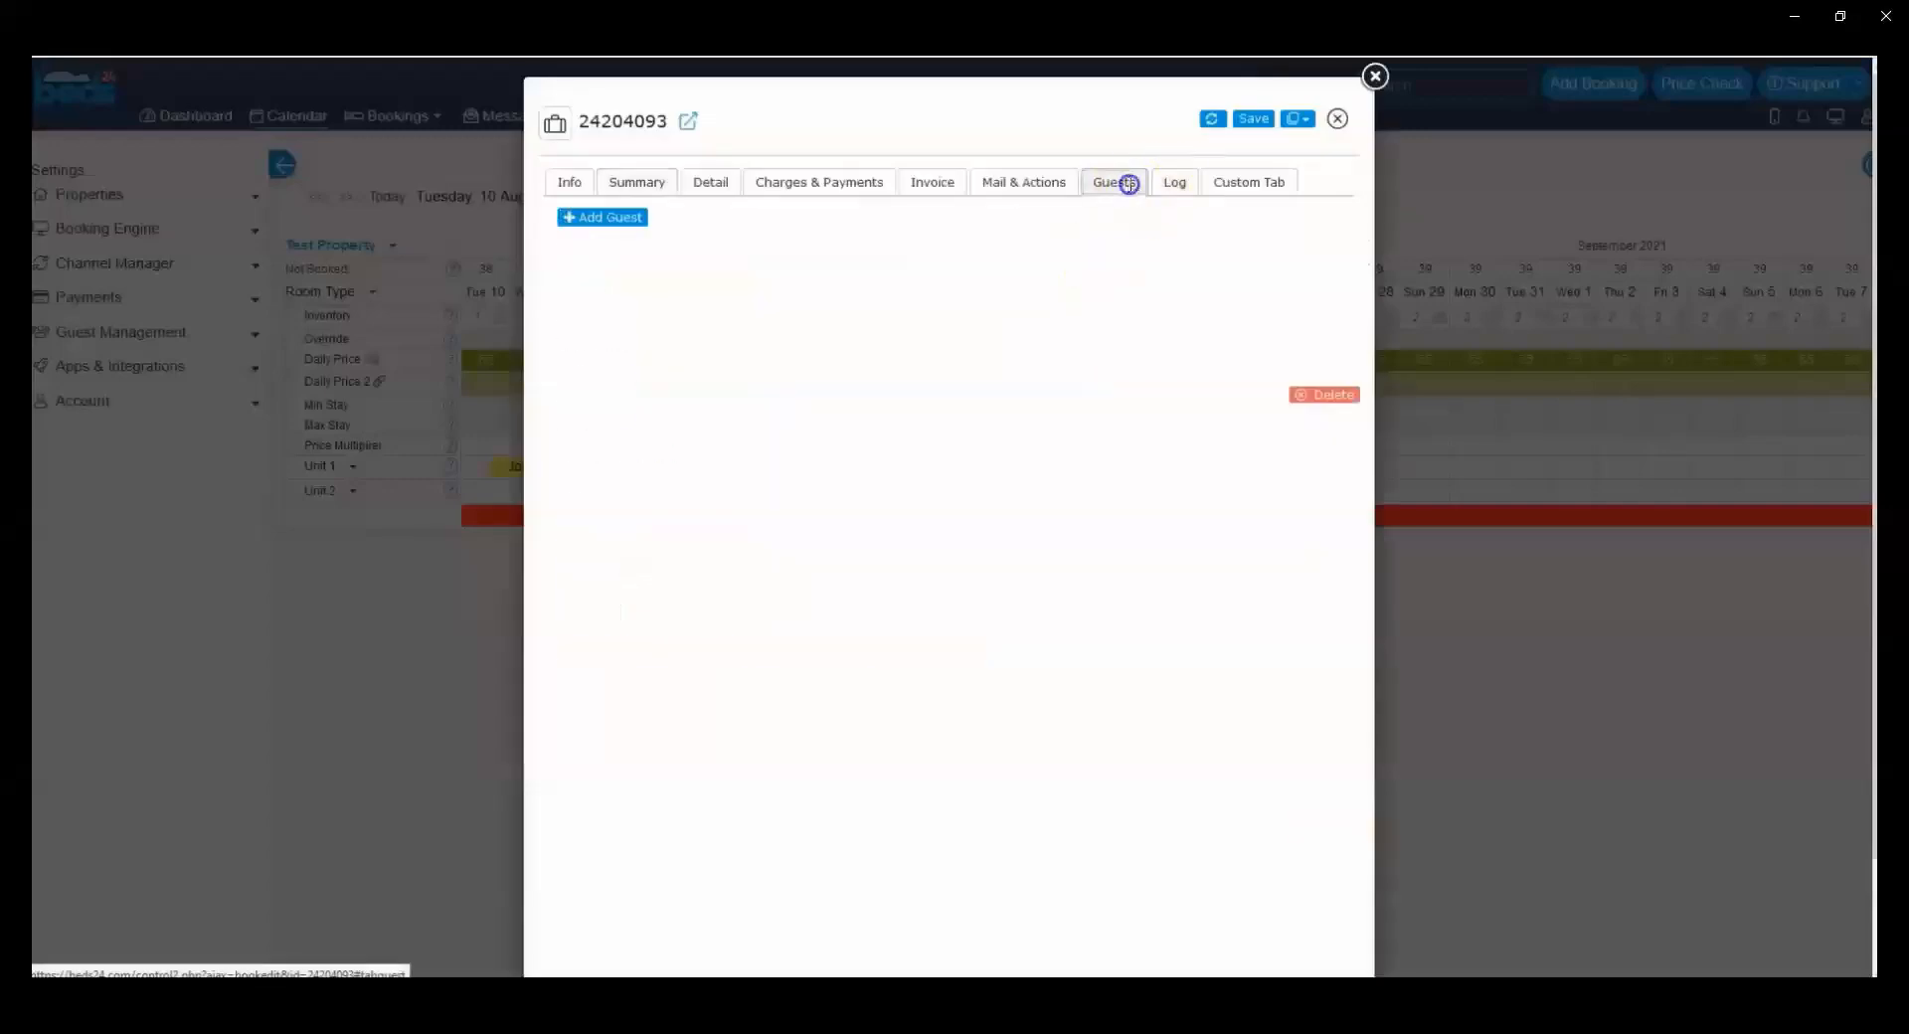
pyautogui.click(1060, 184)
pyautogui.moveTo(1124, 525); pyautogui.dragTo(1071, 525)
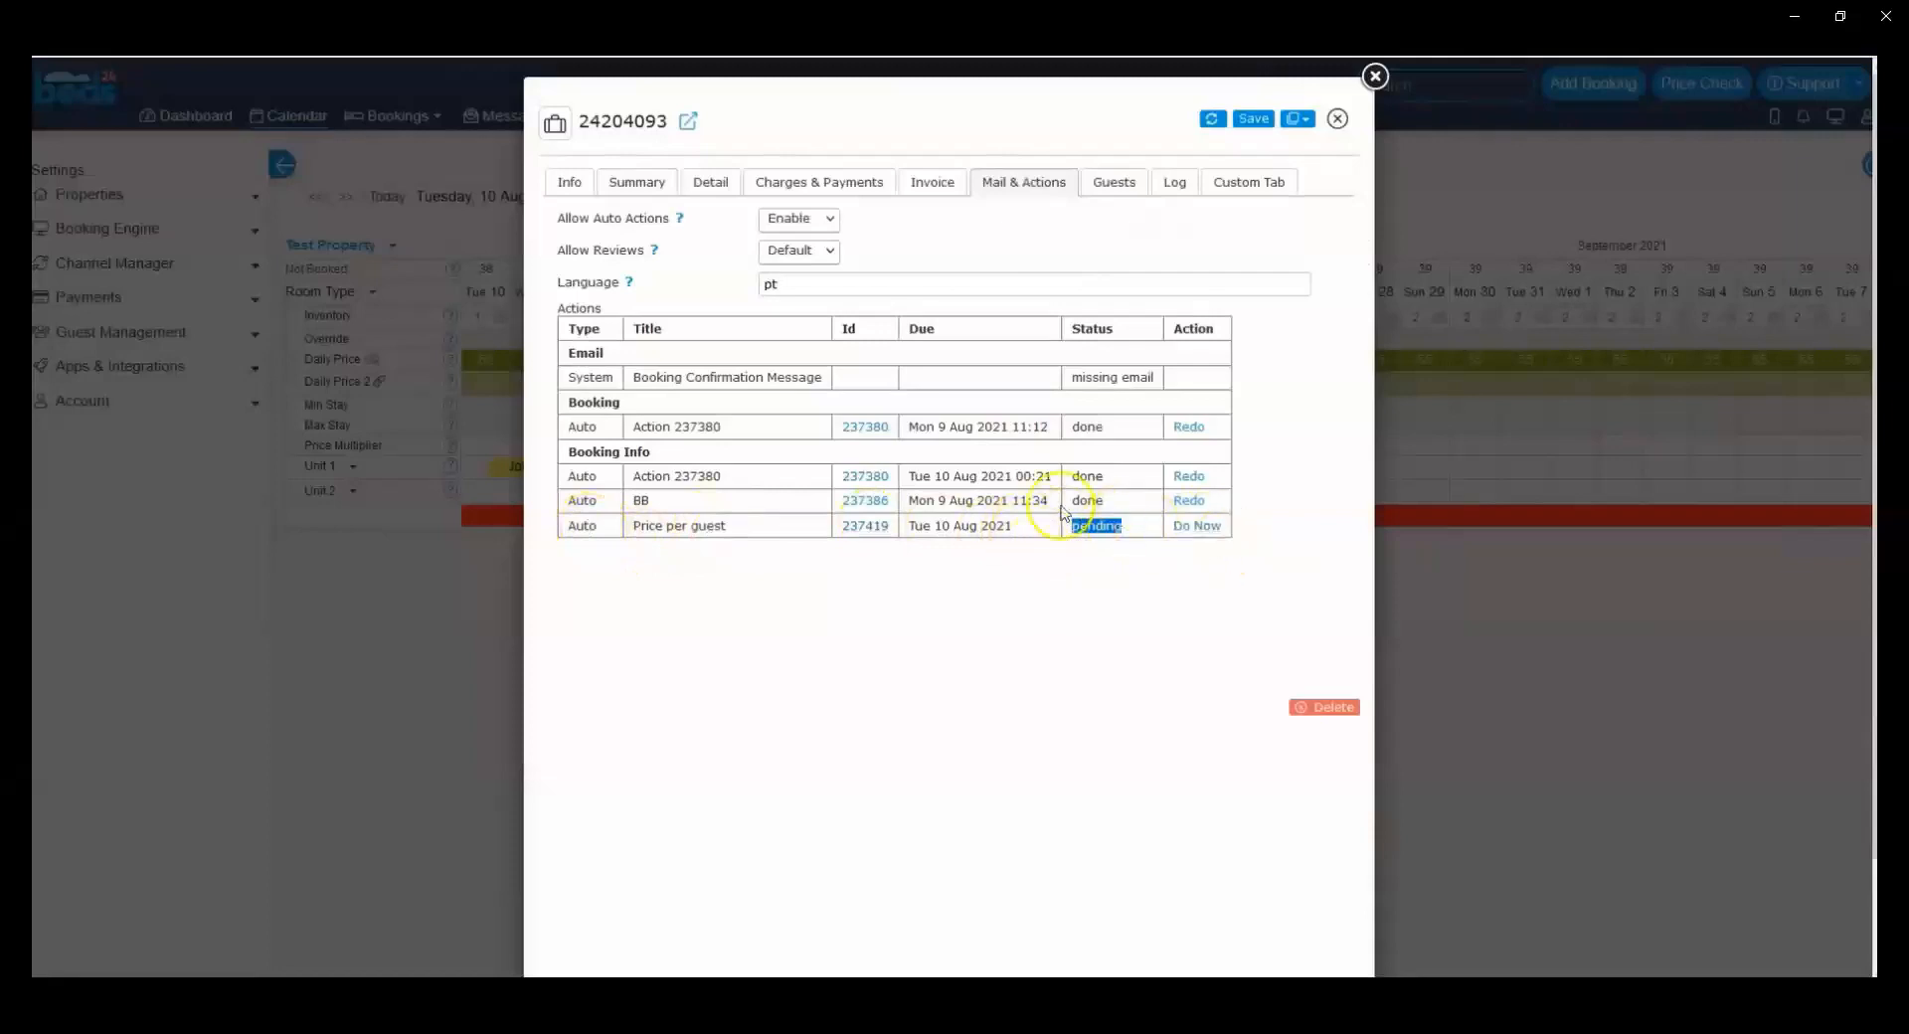
pyautogui.click(1195, 528)
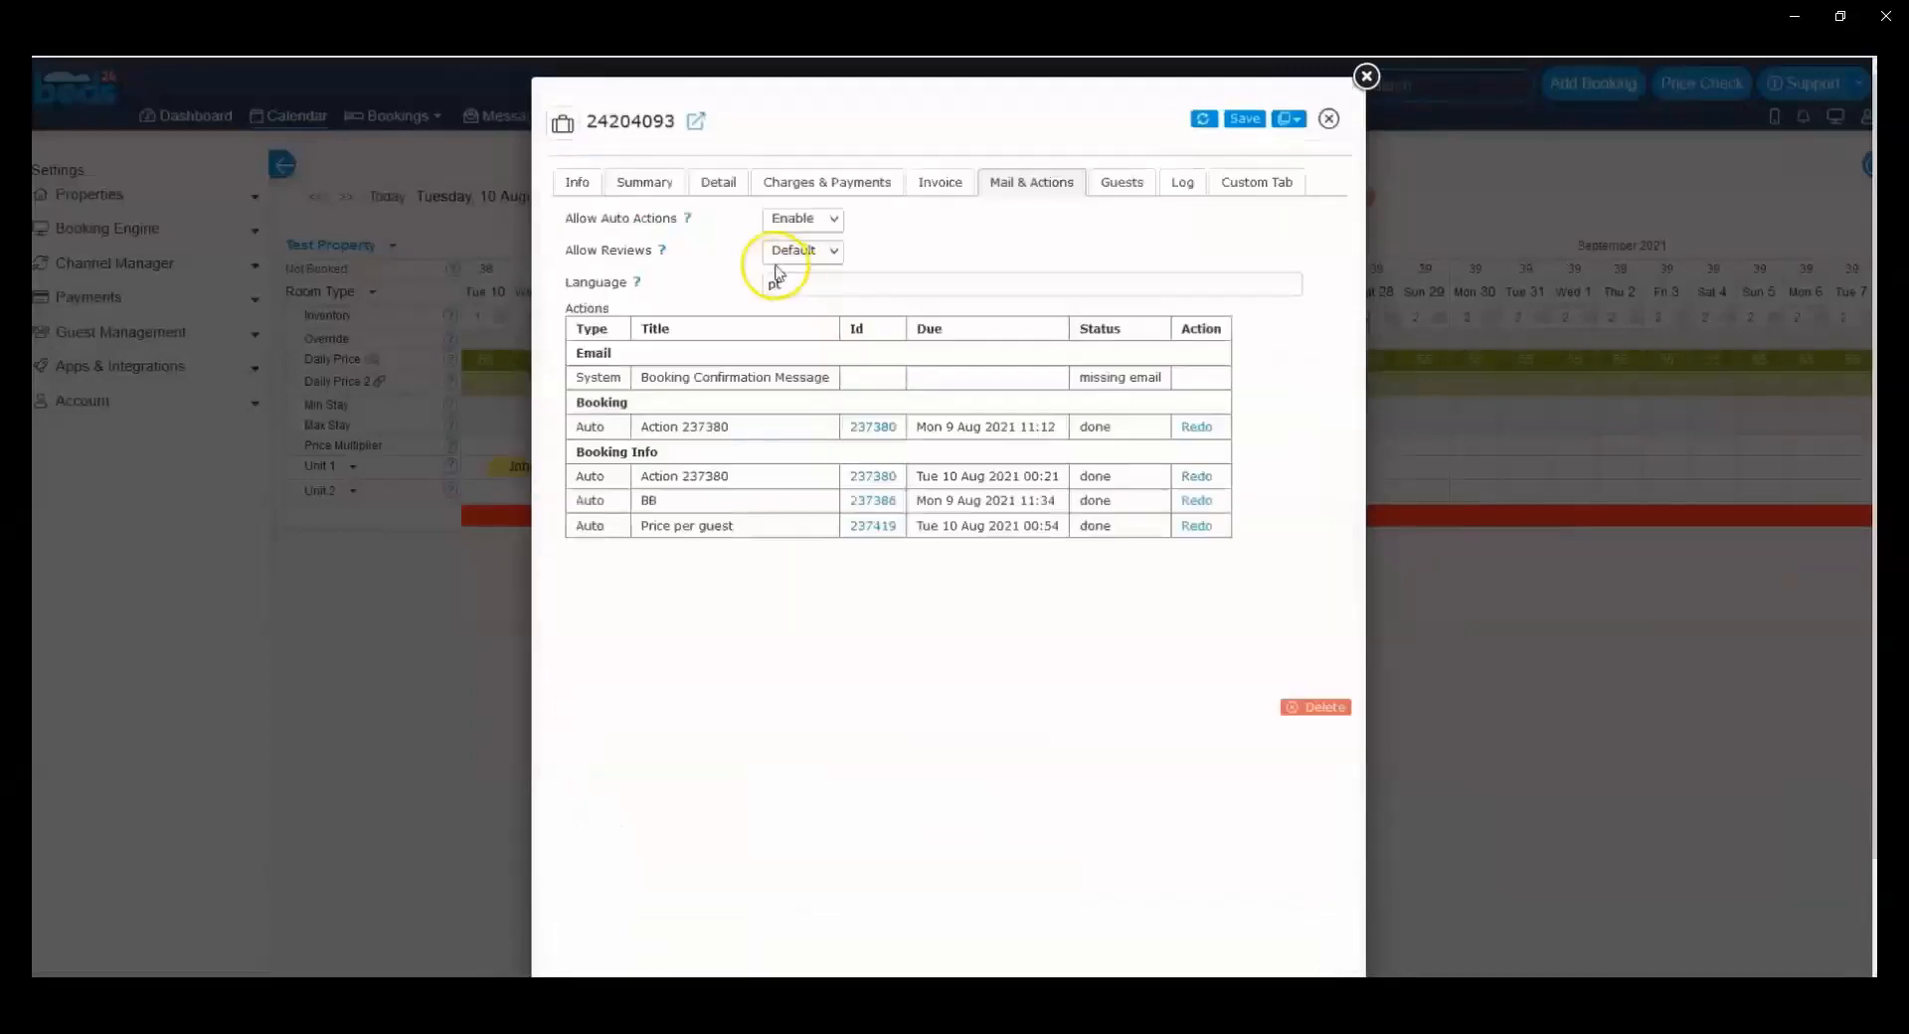
# Step: Check the booking's PricePerGuest info item against its total charges and number of adults
pyautogui.click(575, 183)
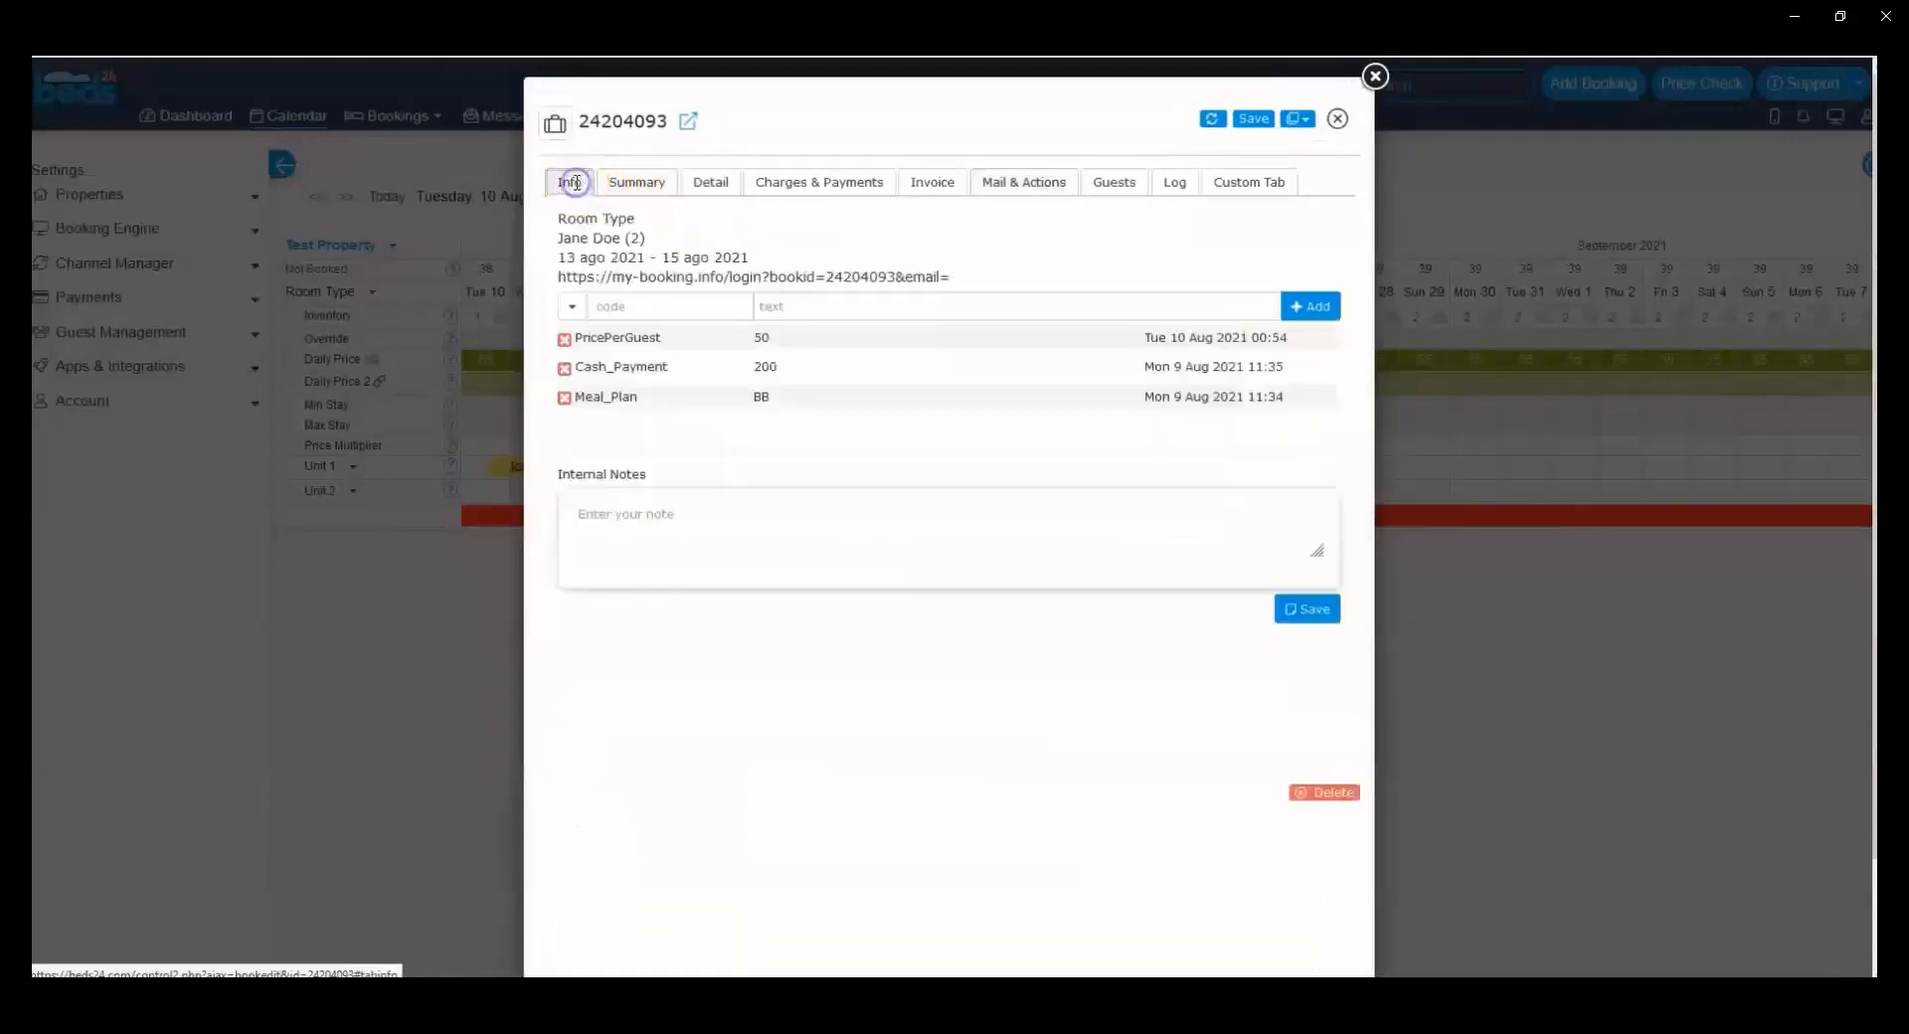
pyautogui.moveTo(580, 338); pyautogui.dragTo(660, 336)
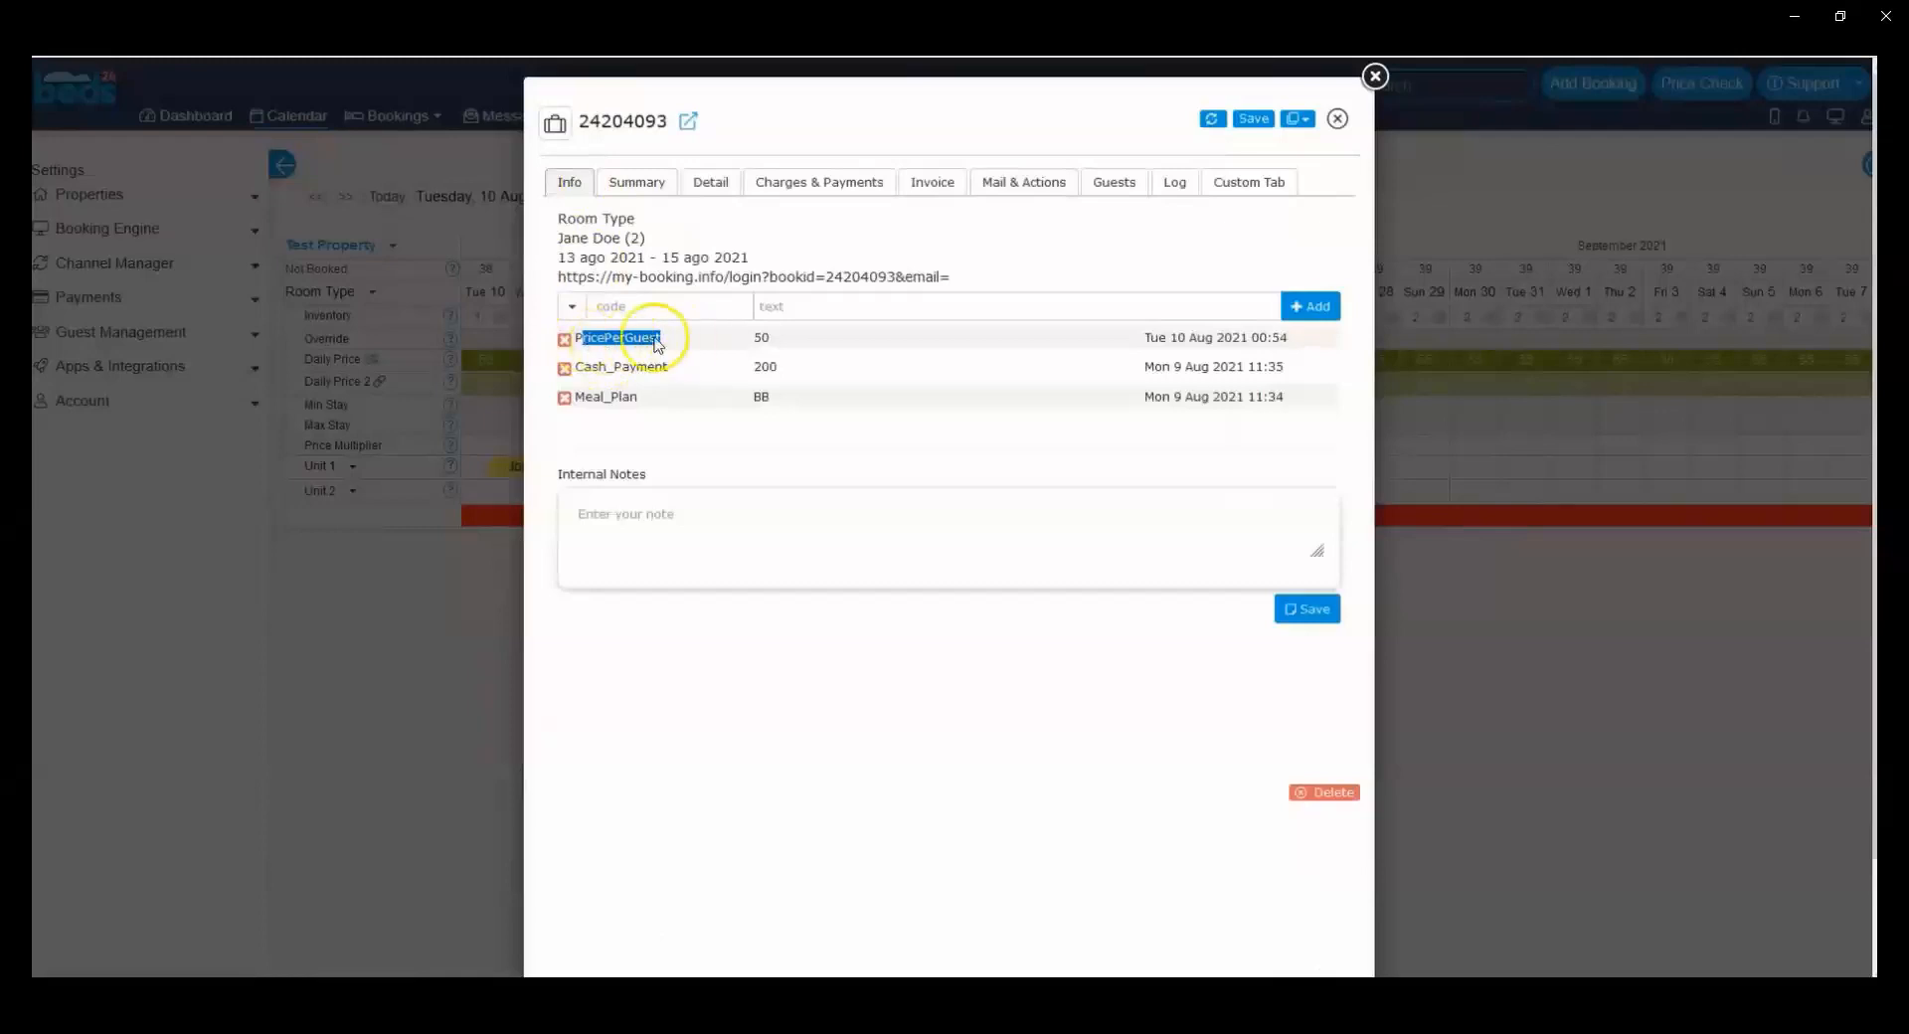
pyautogui.moveTo(788, 337); pyautogui.dragTo(750, 341)
pyautogui.click(820, 182)
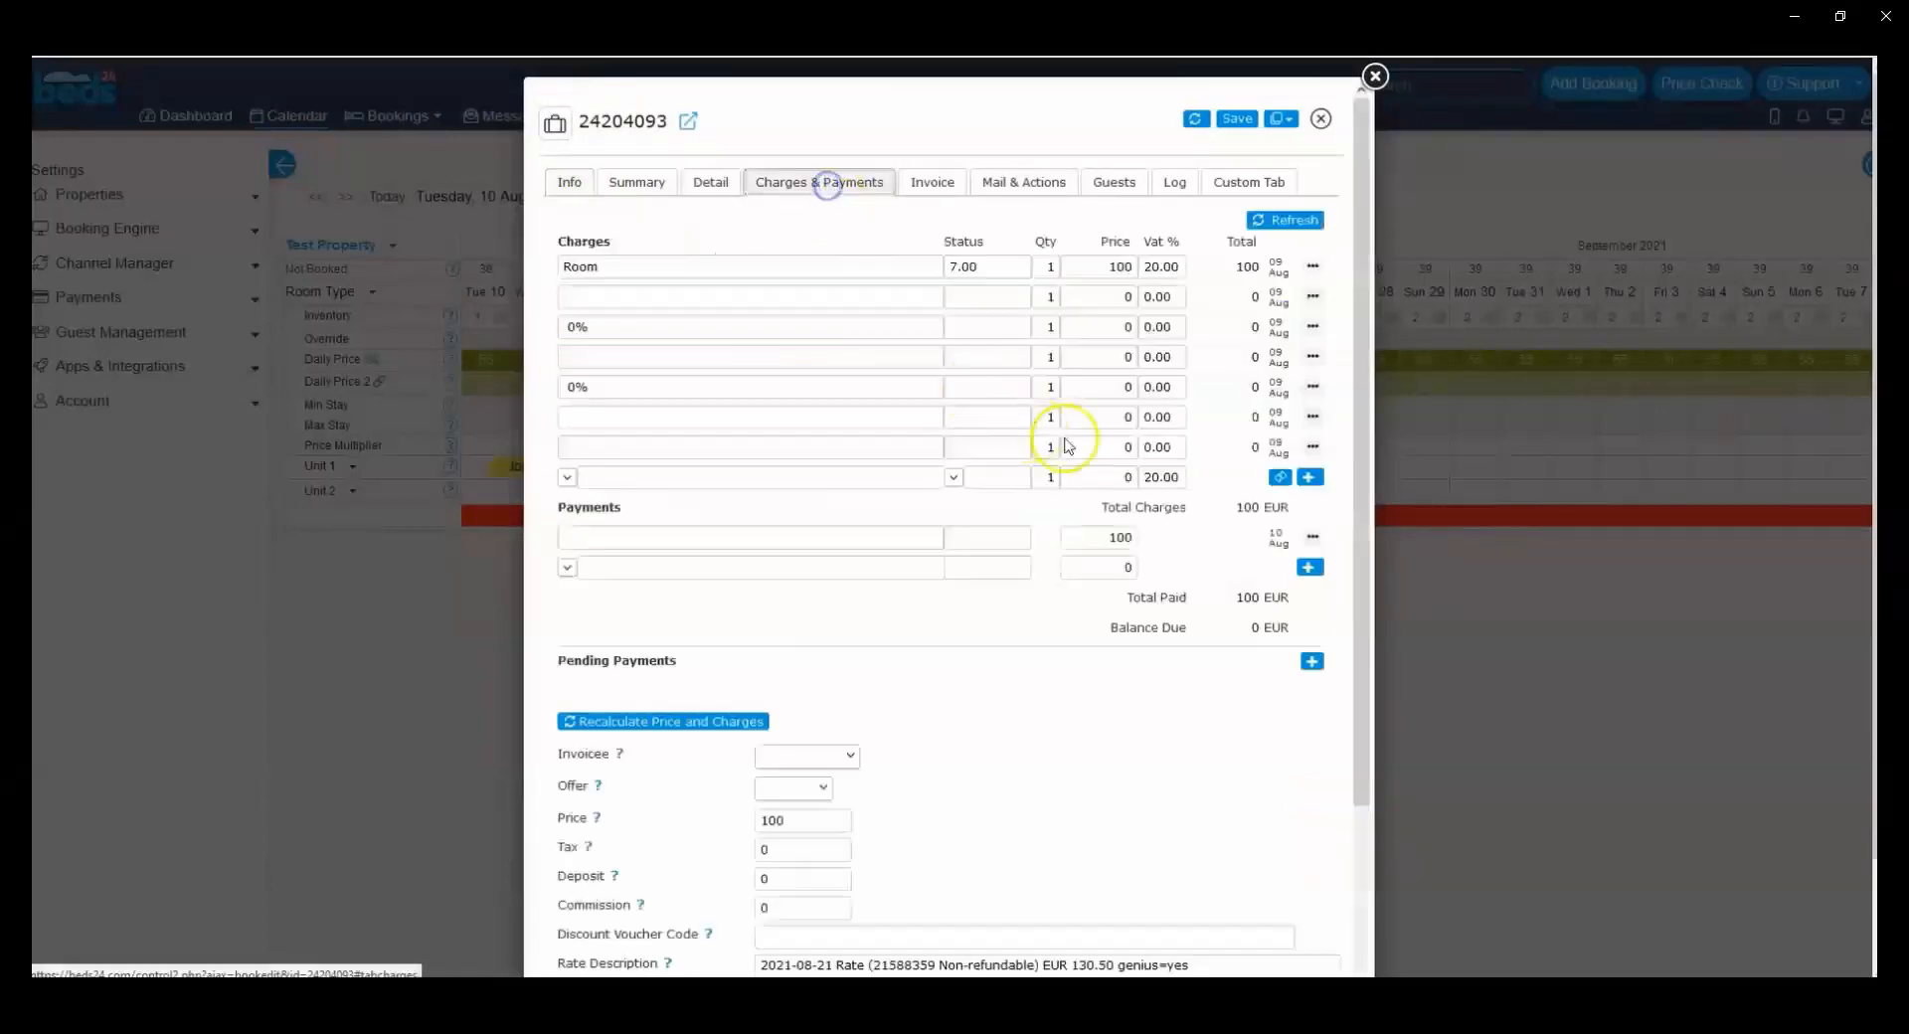
pyautogui.click(1246, 509)
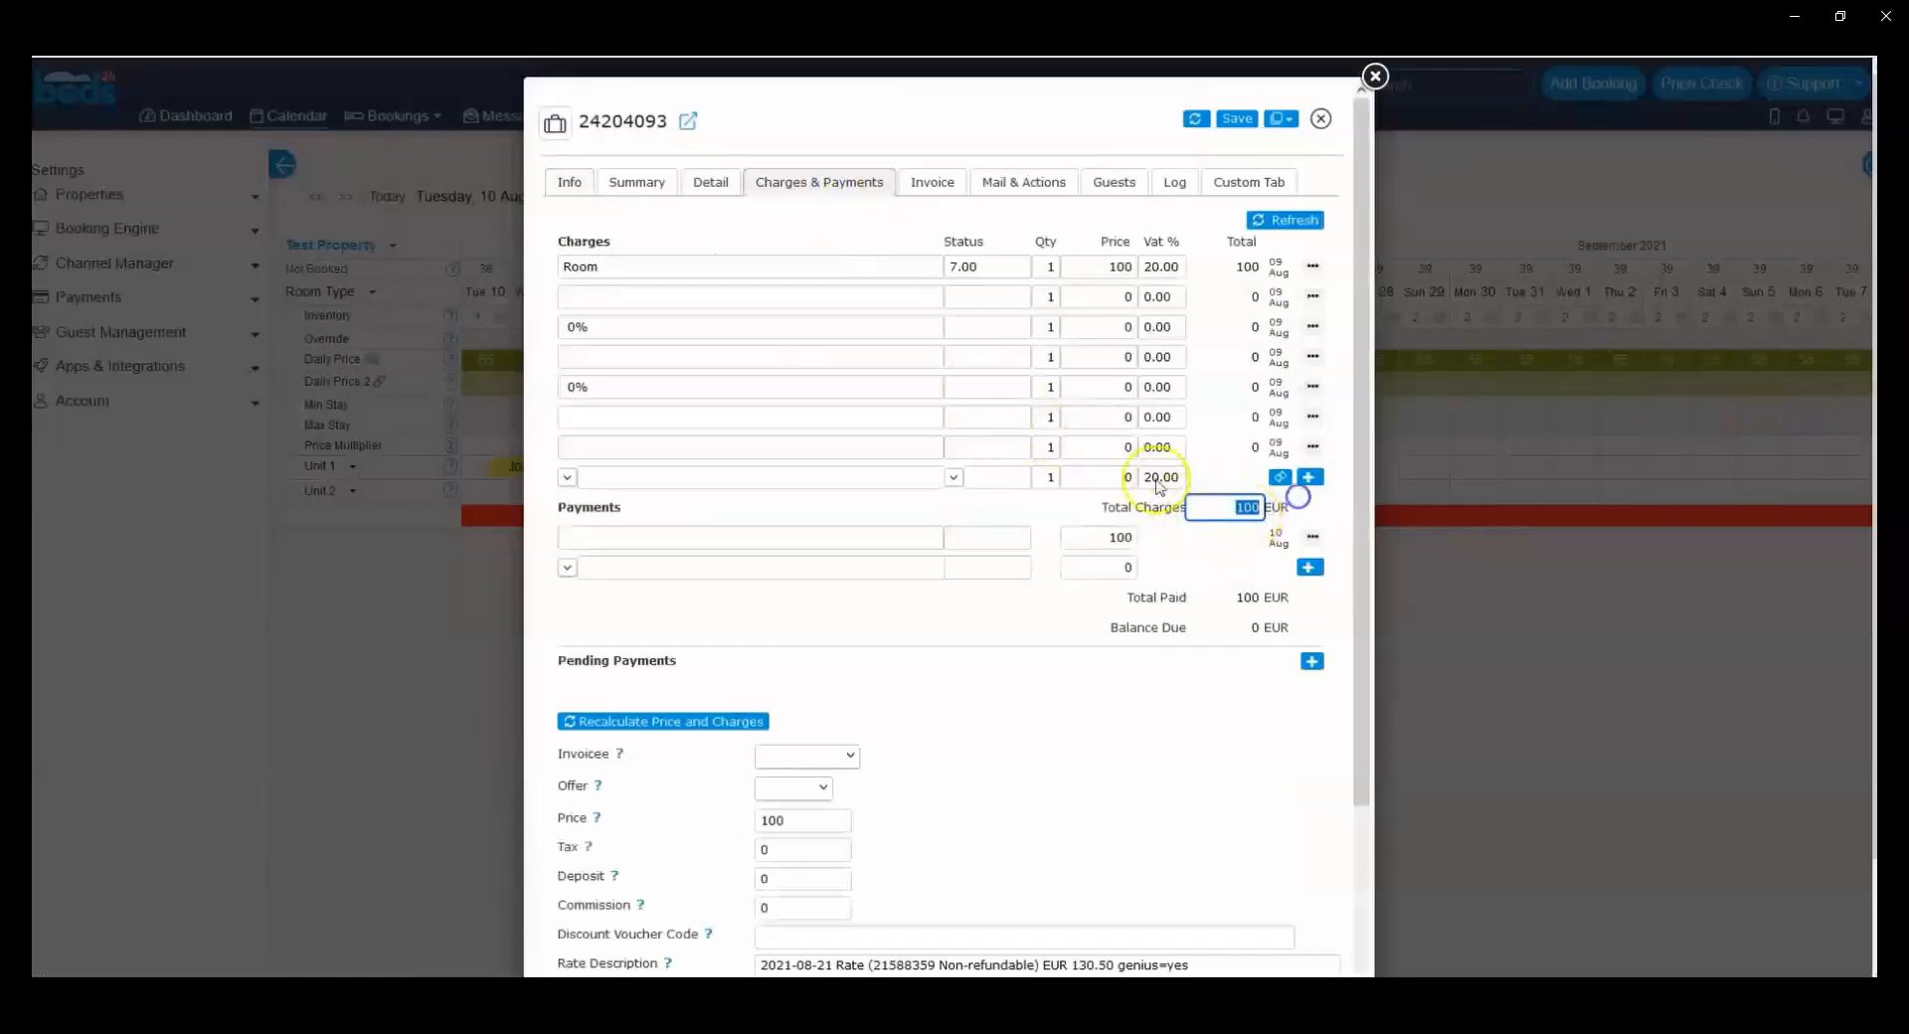
pyautogui.click(618, 184)
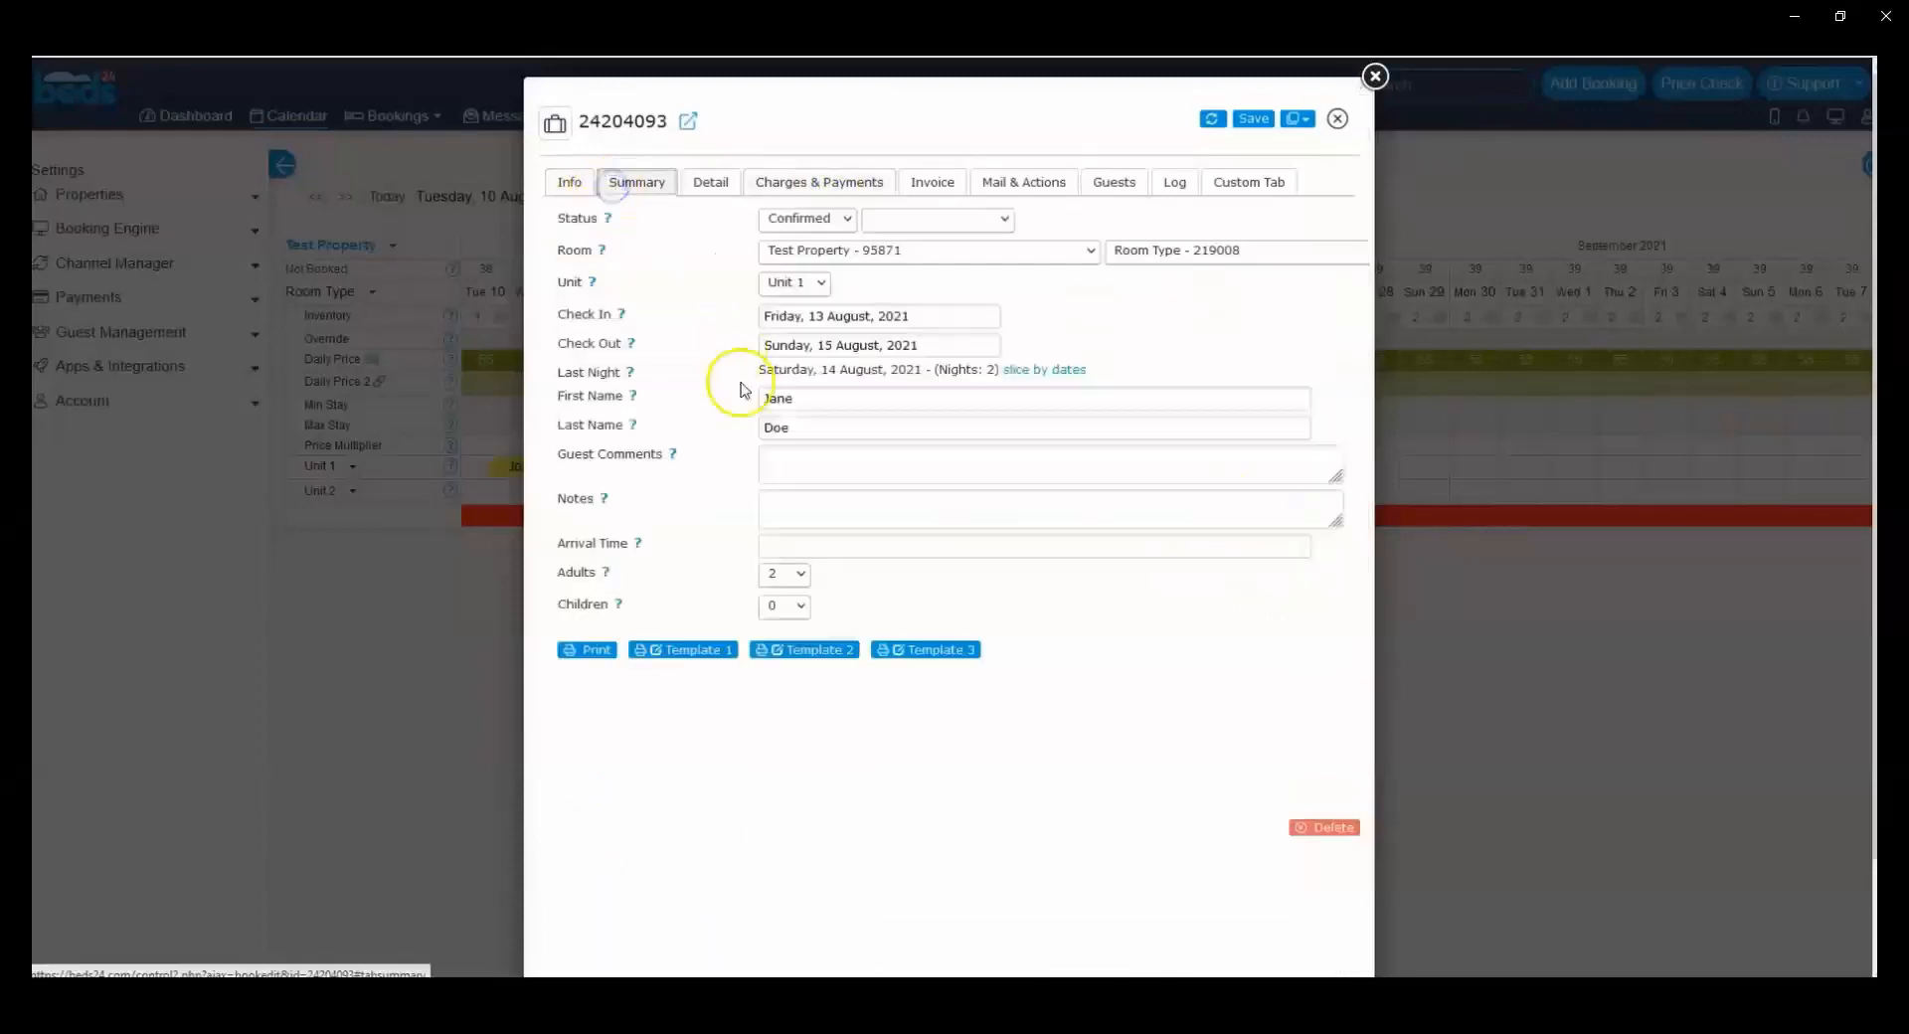
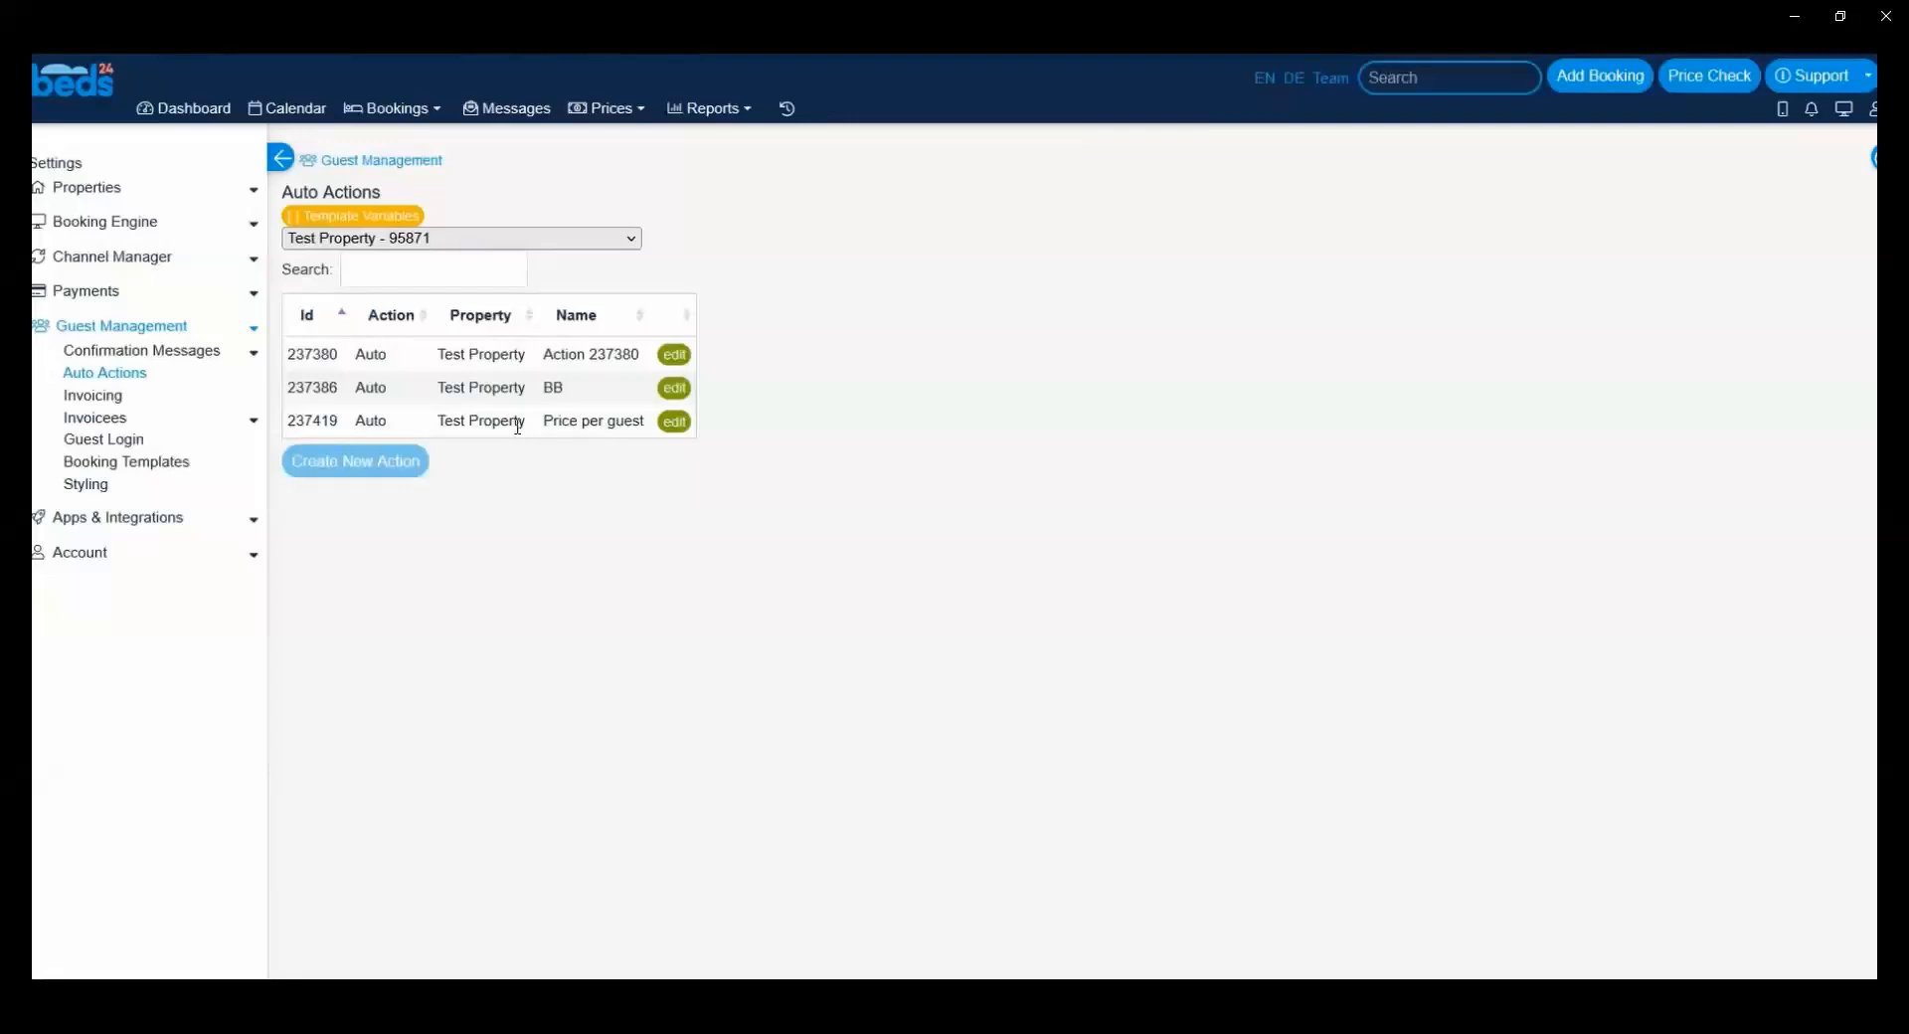
# Step: View the payment gateways available in the Payments settings, and return to the Auto Actions list in Guest Management
pyautogui.click(248, 283)
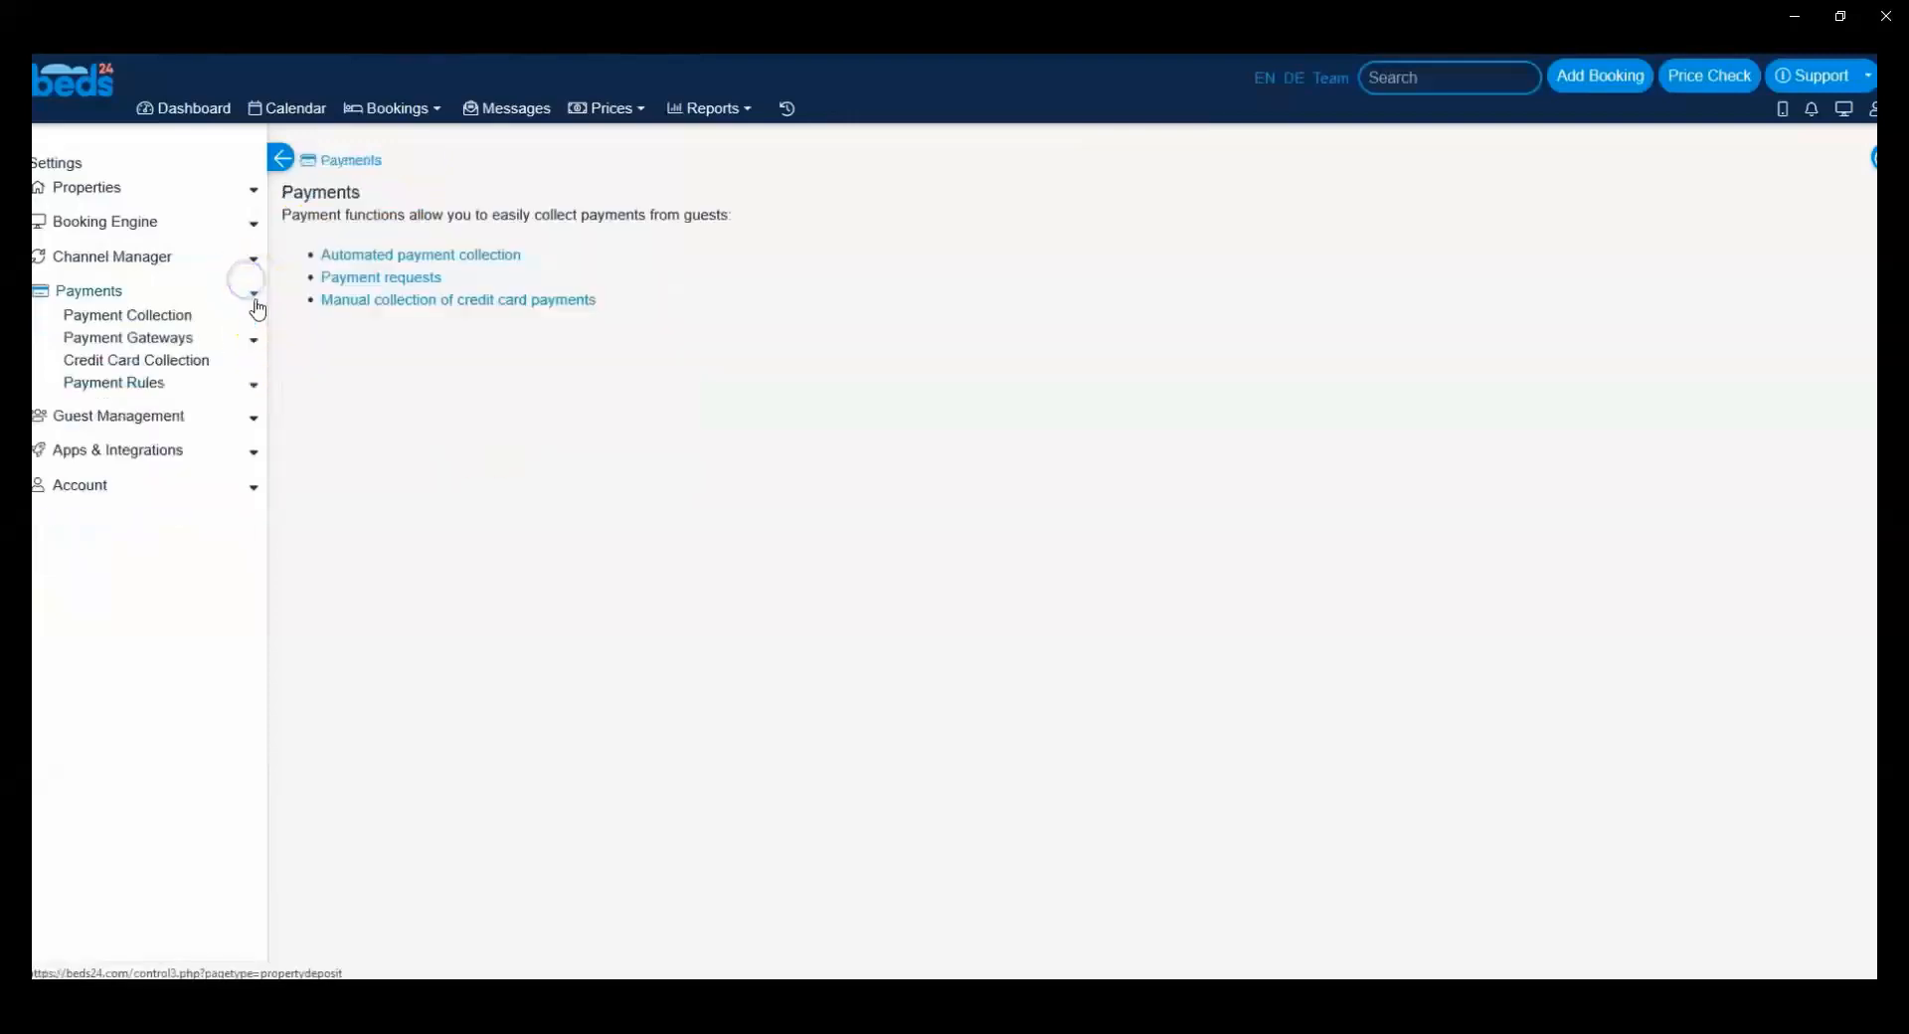
pyautogui.click(256, 338)
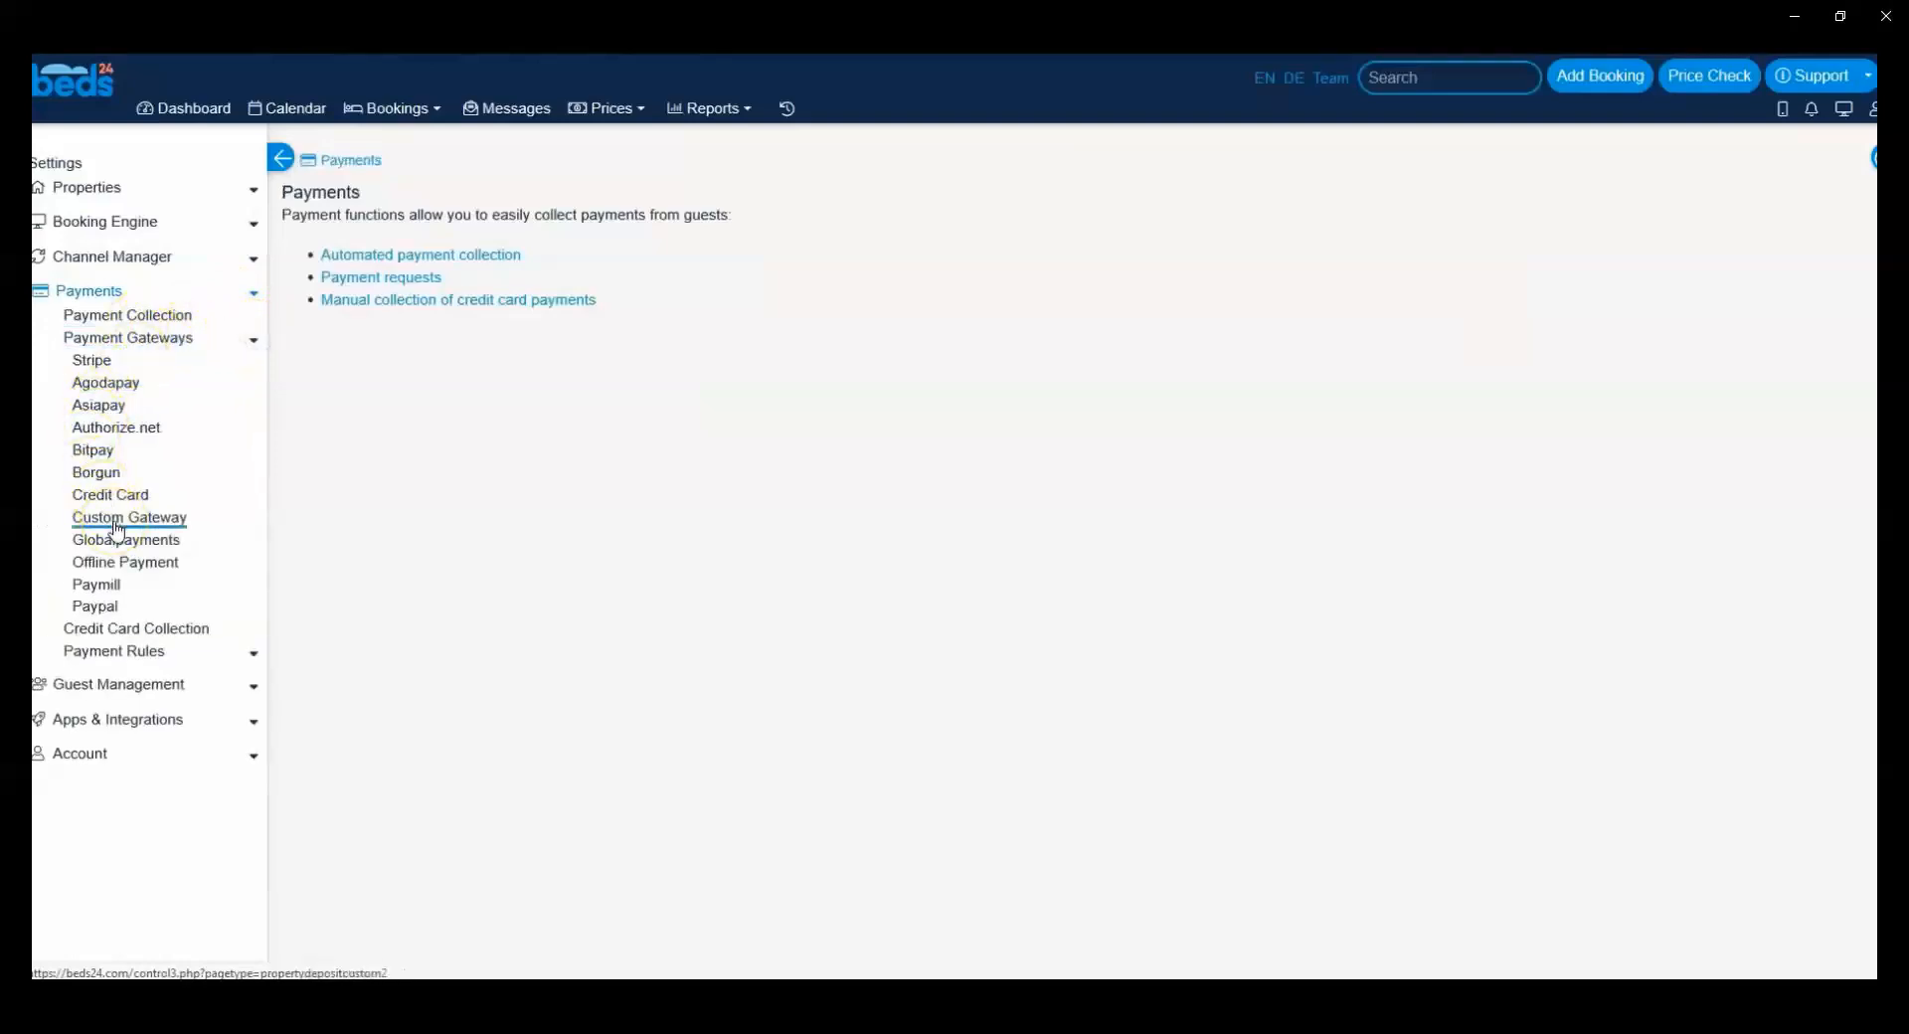
pyautogui.click(257, 688)
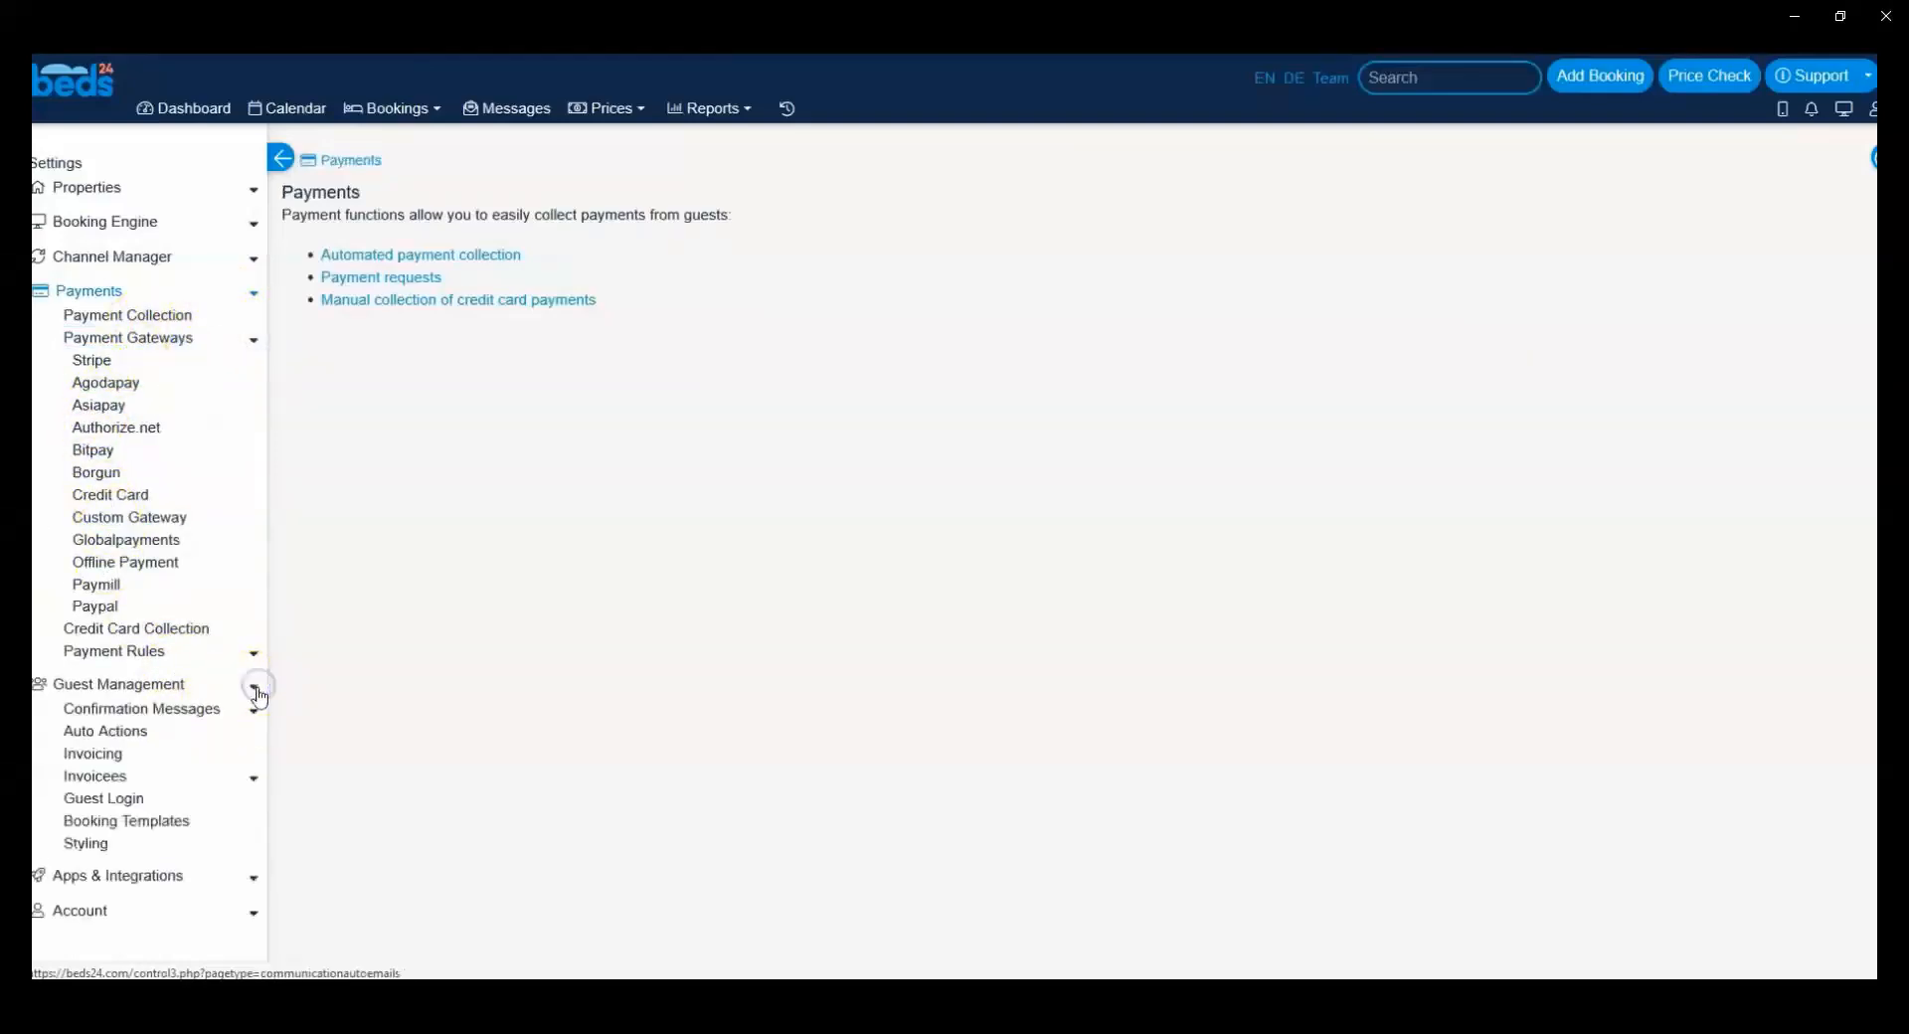
pyautogui.click(117, 734)
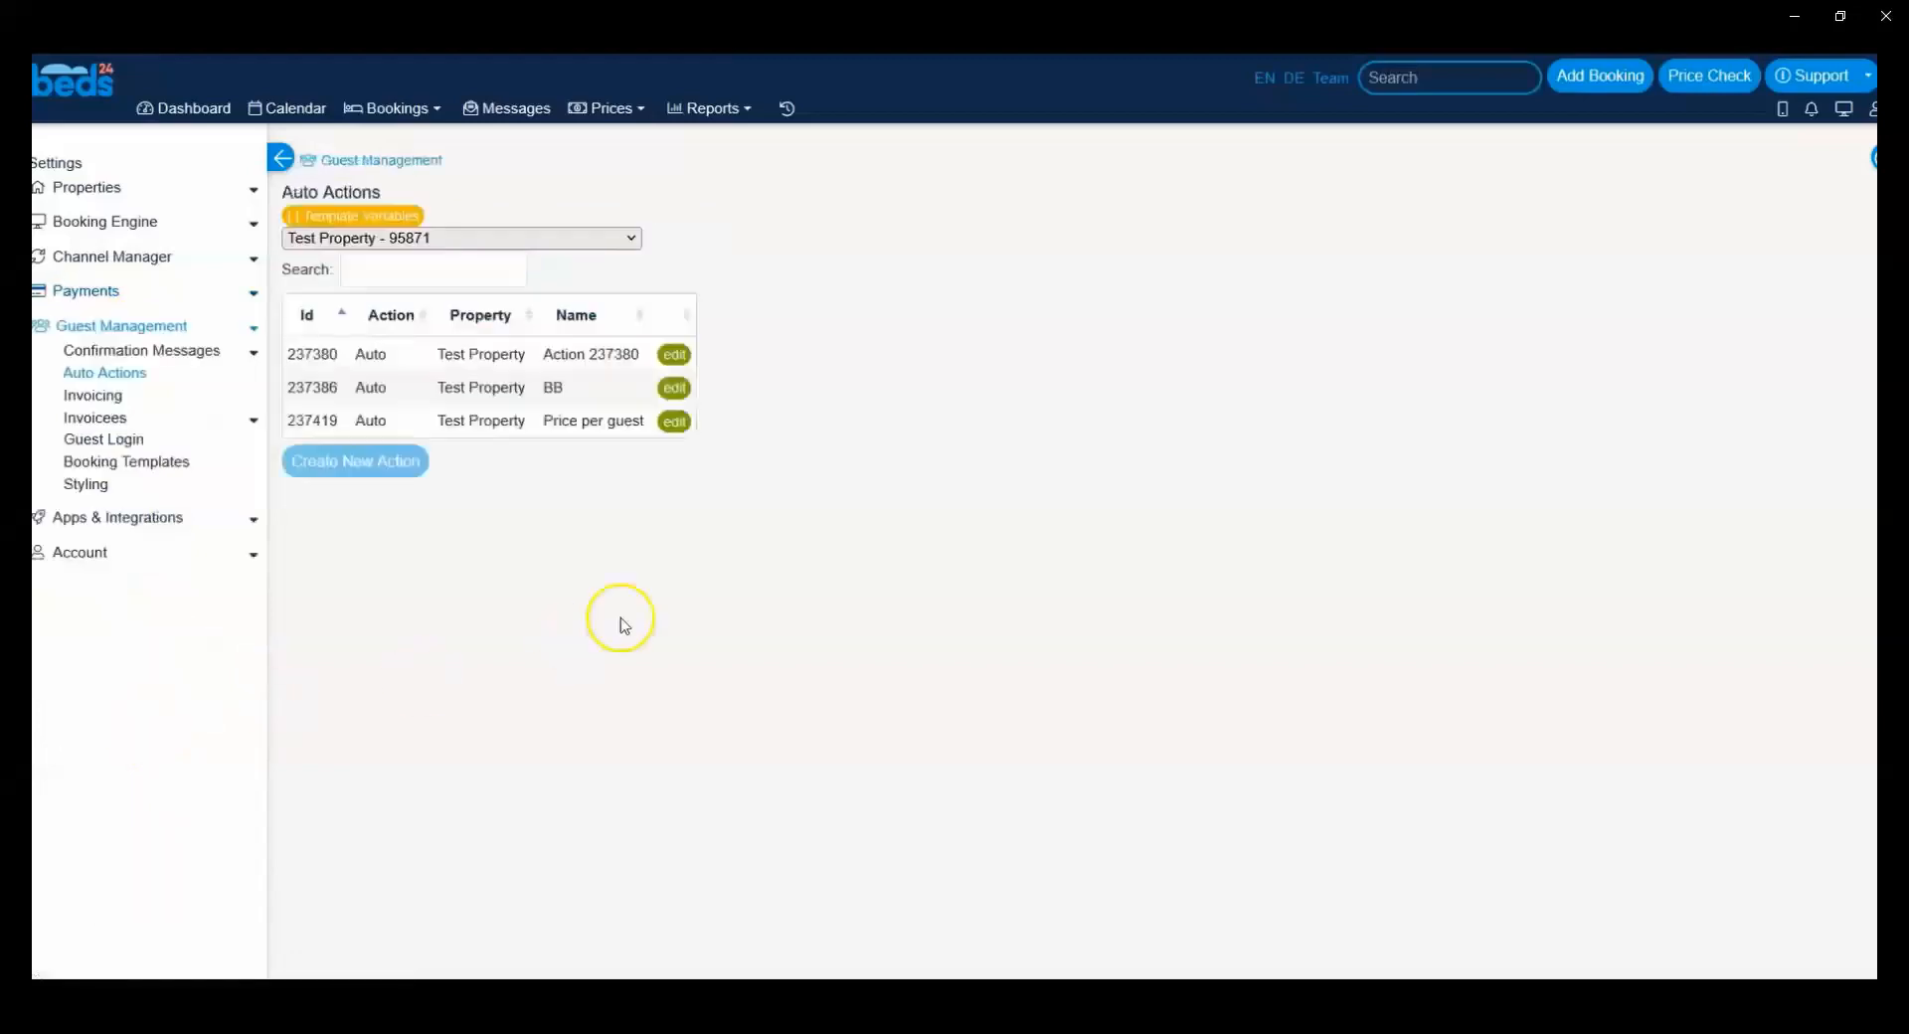
# Step: Create a new auto action for Test Property and set its trigger event to Booking
pyautogui.click(379, 463)
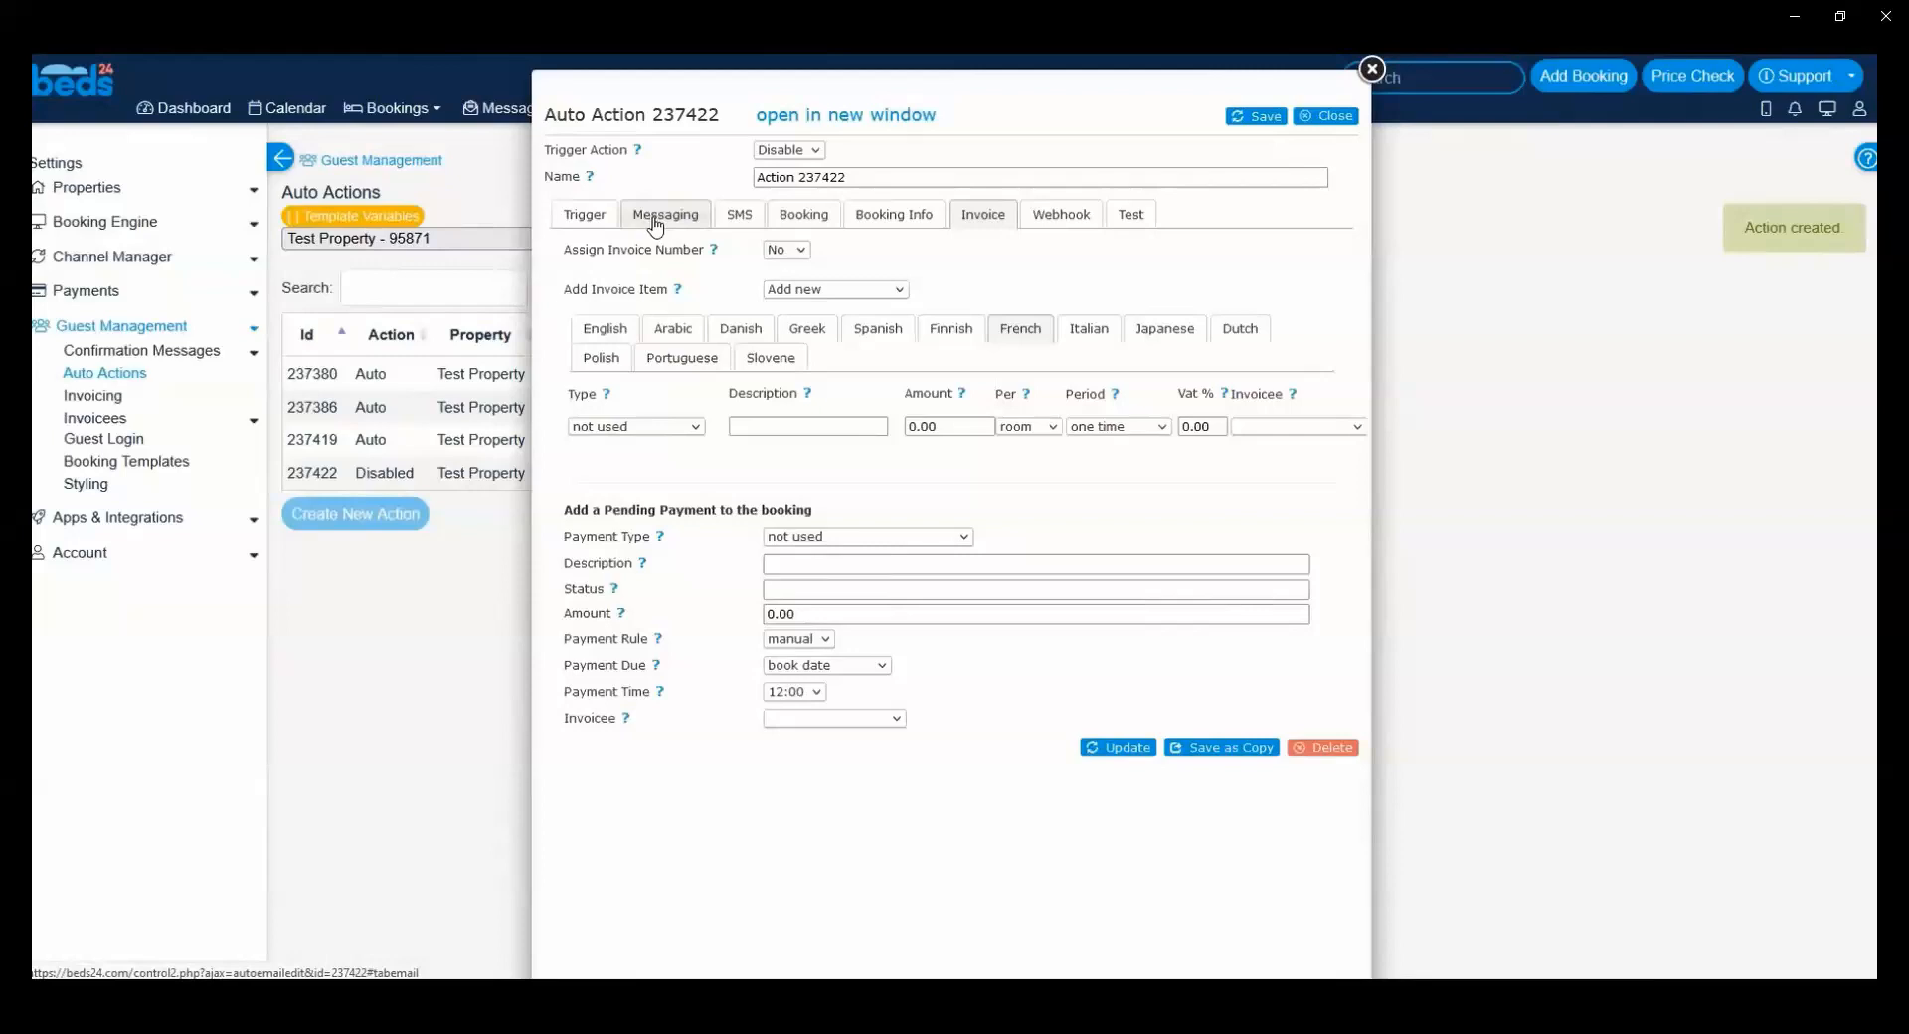
pyautogui.click(587, 215)
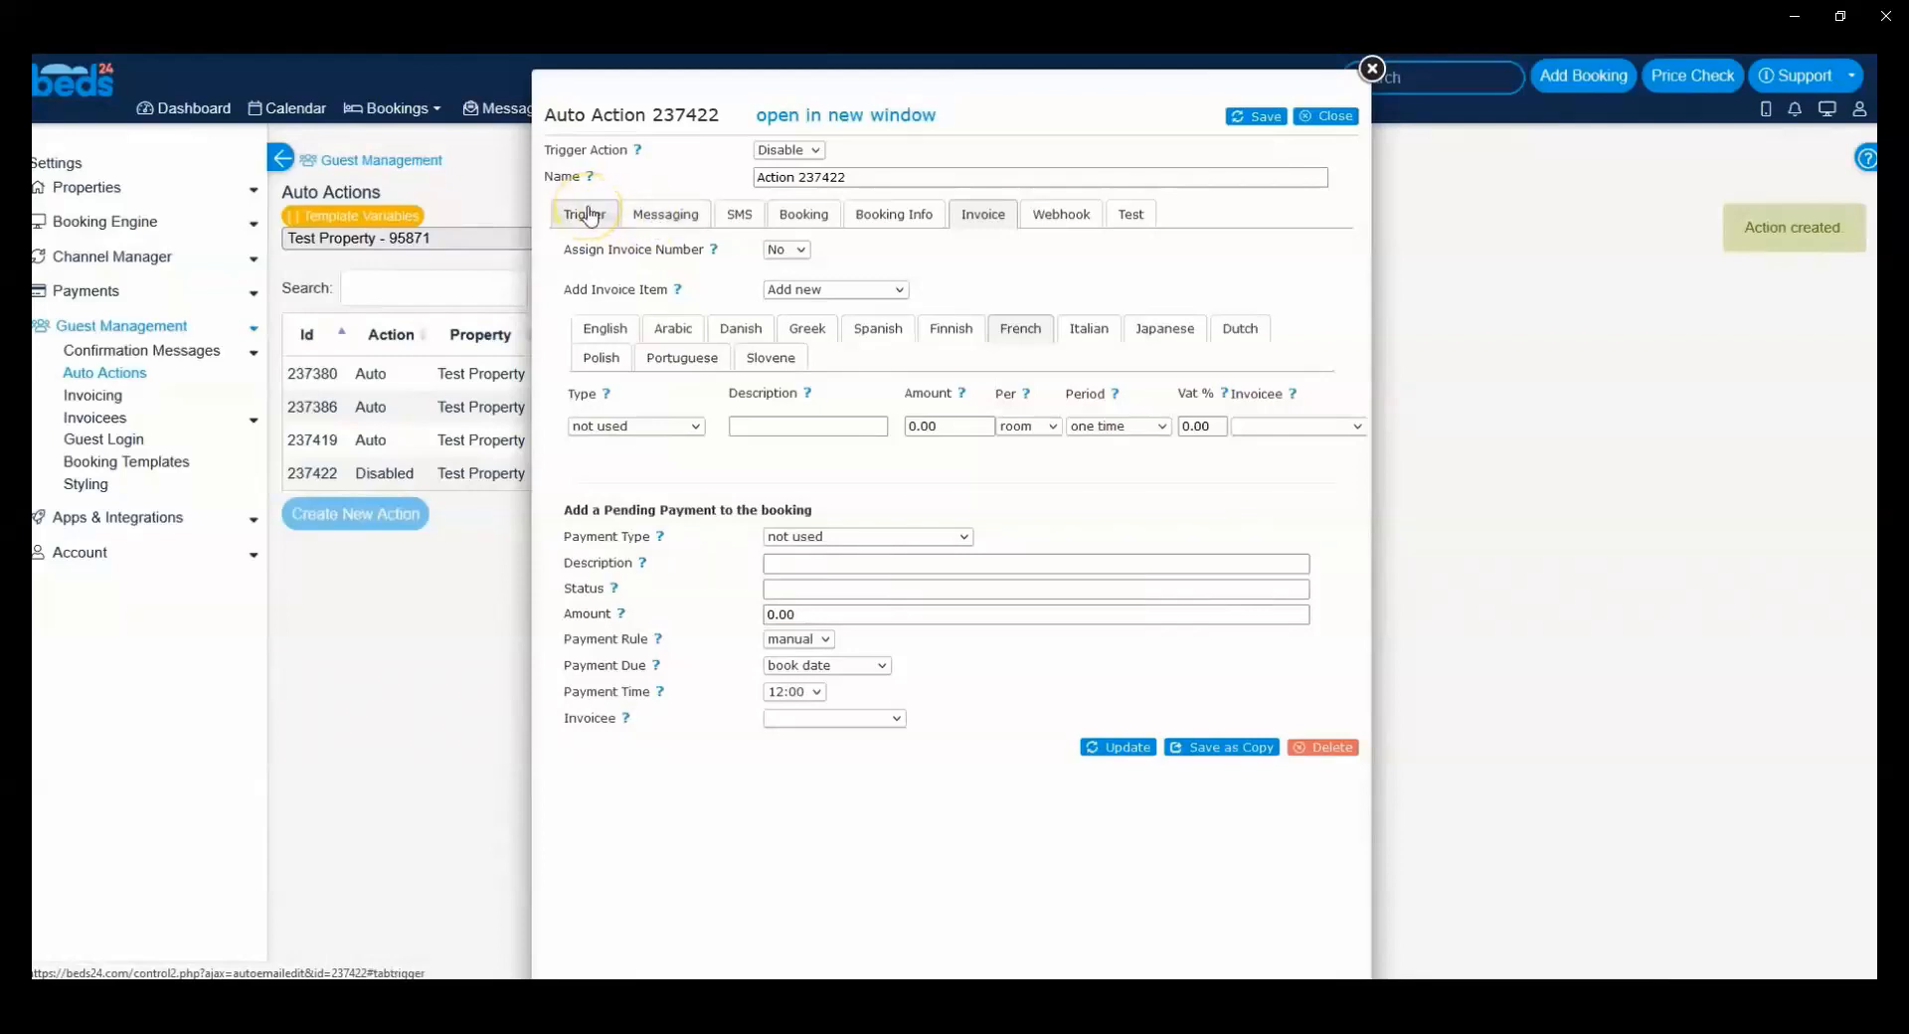
pyautogui.click(588, 215)
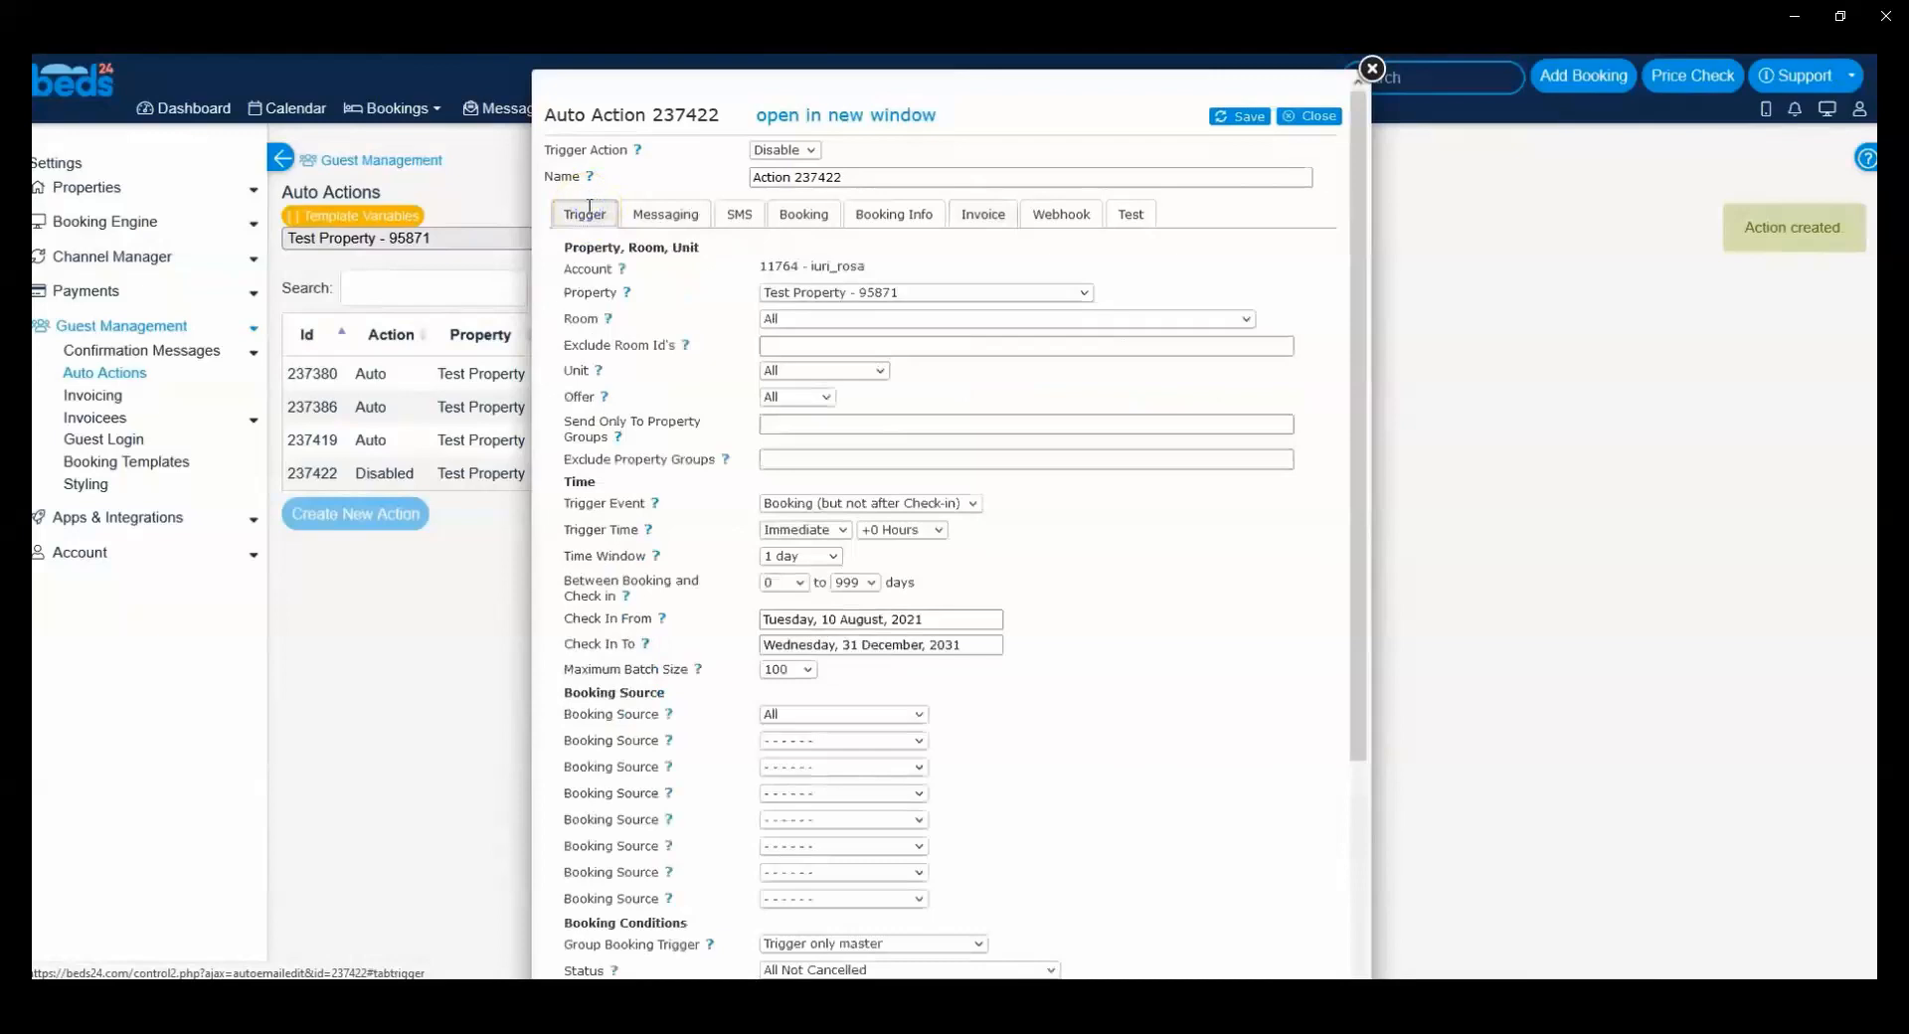
pyautogui.click(827, 504)
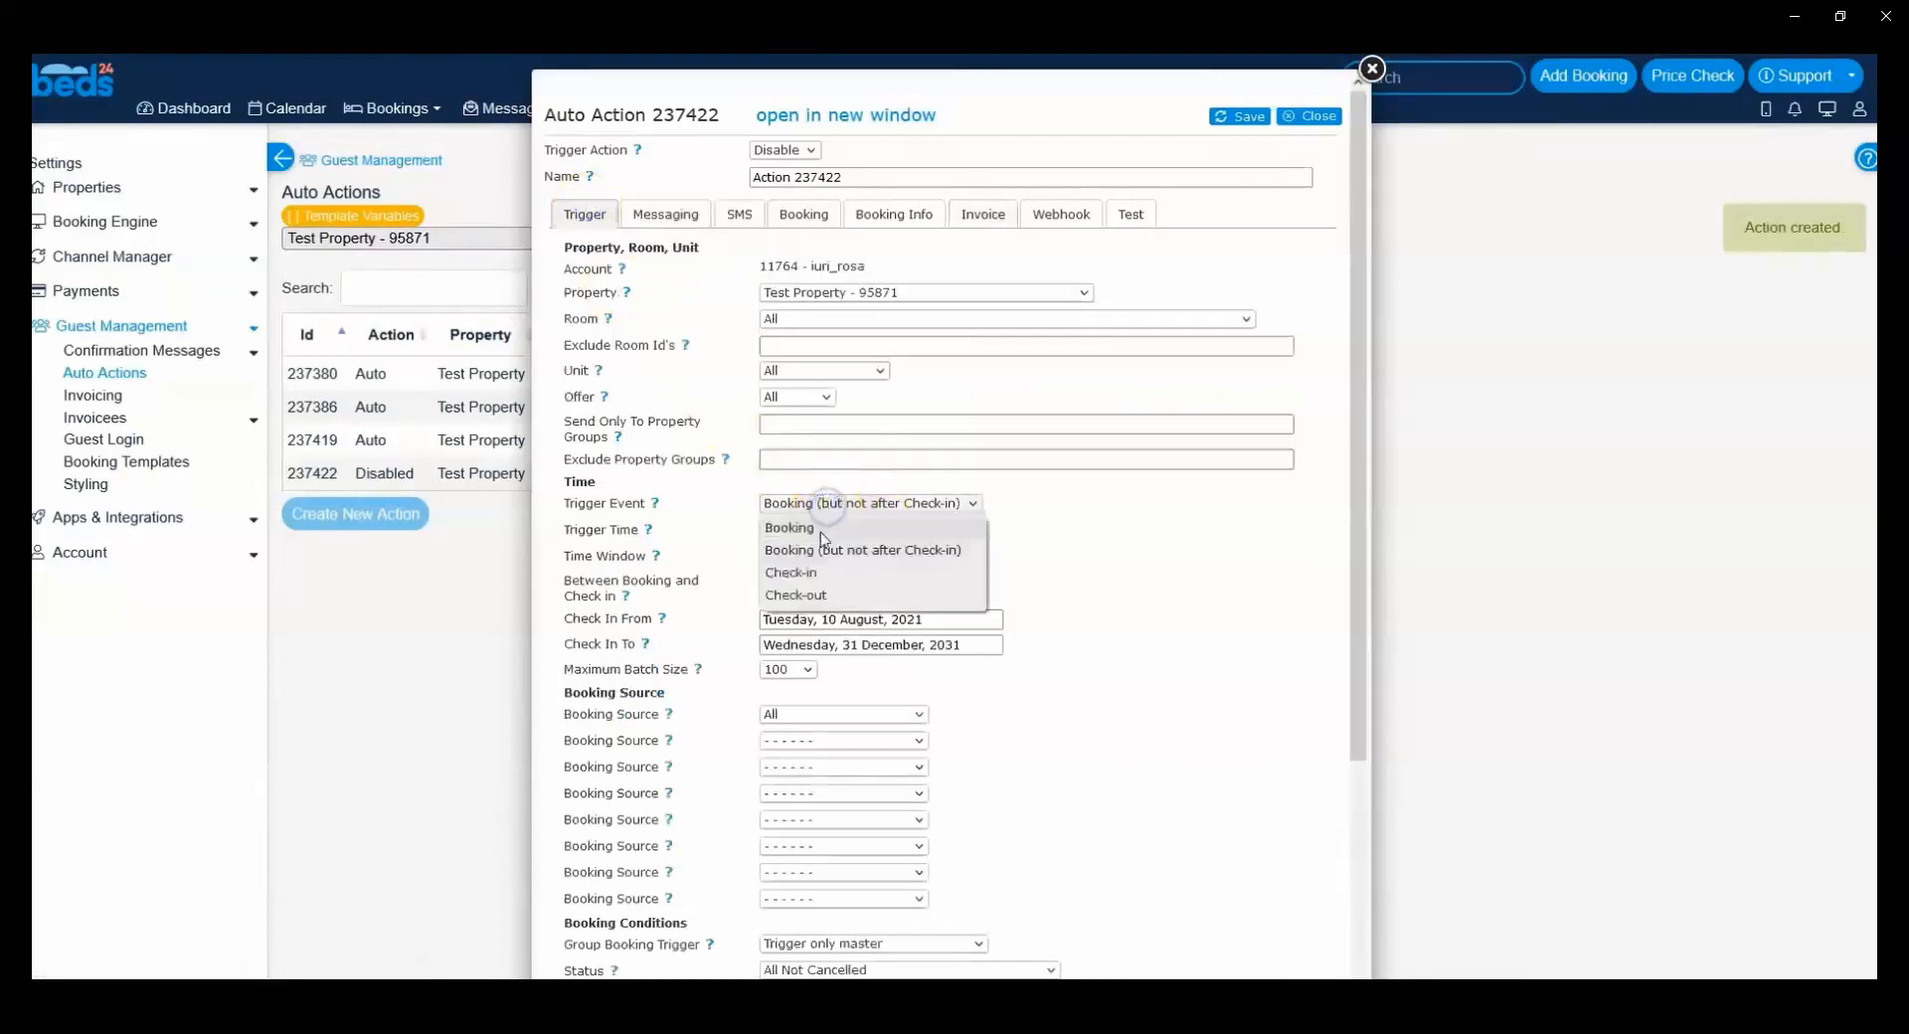
pyautogui.click(821, 532)
pyautogui.scroll(-2, 1065, 583)
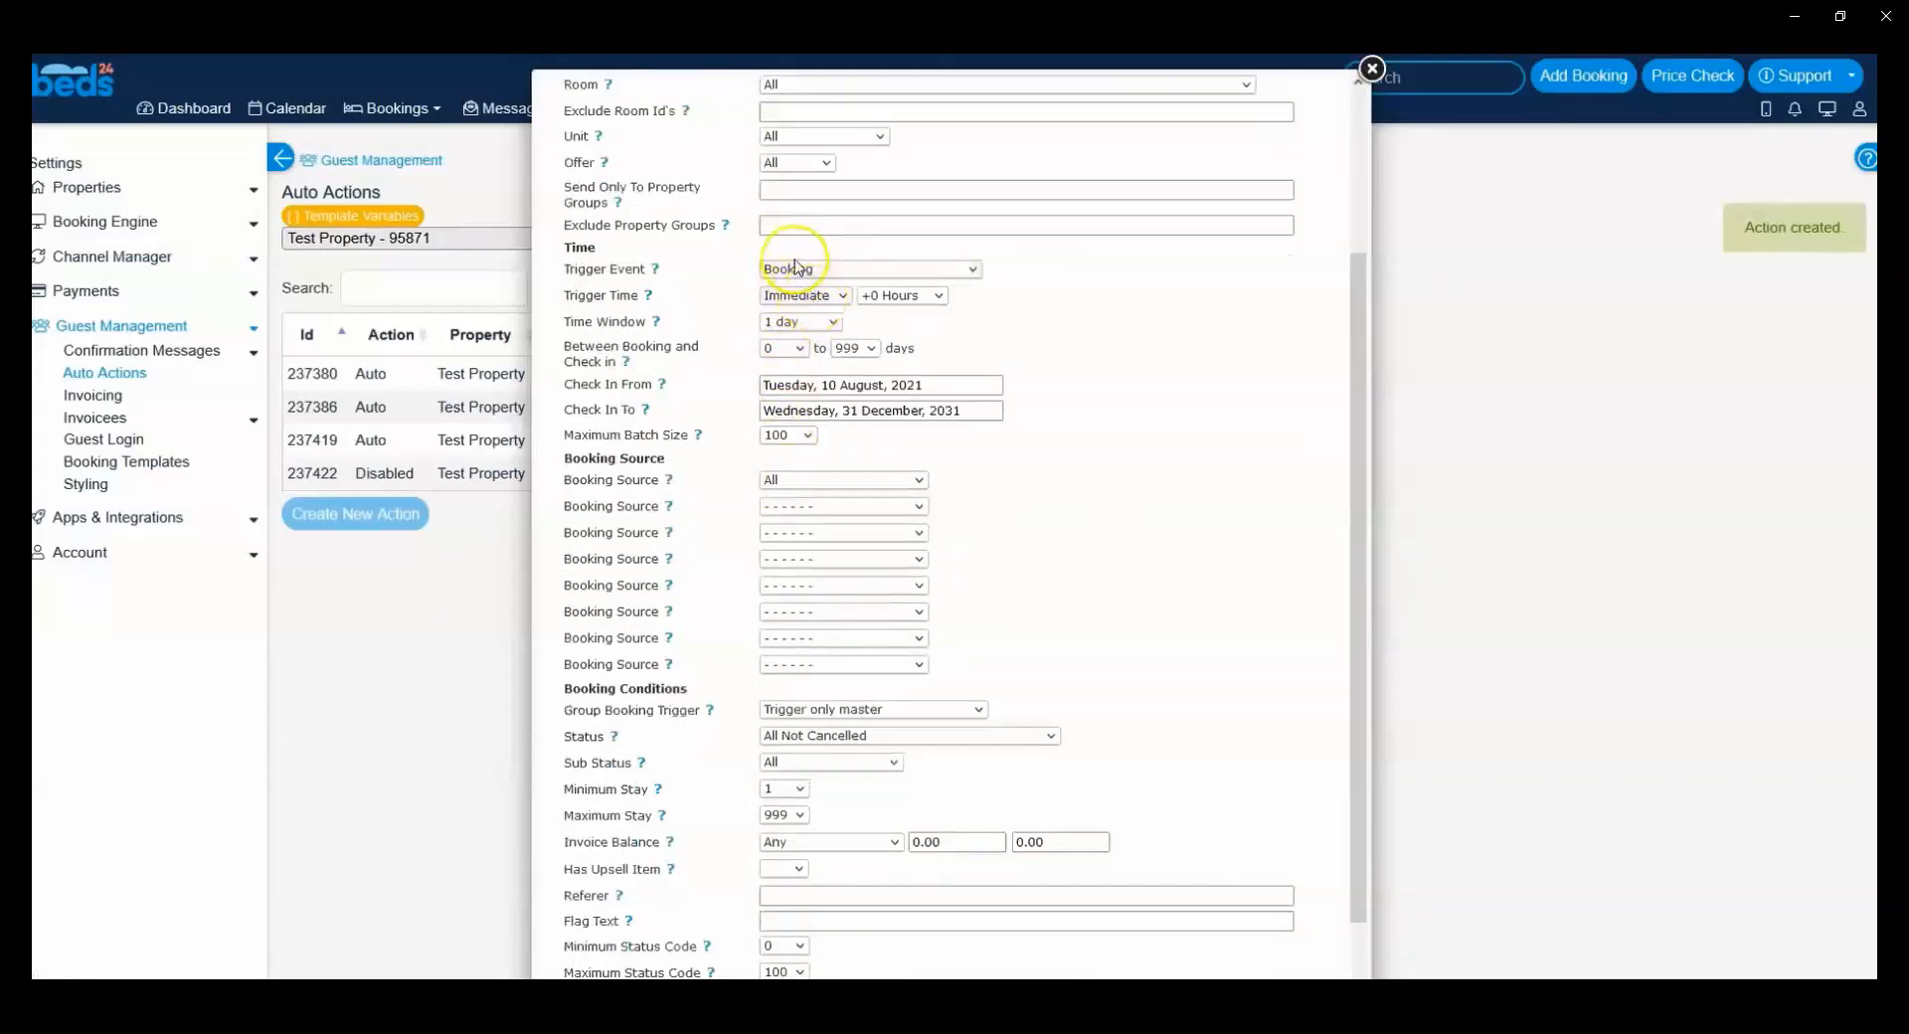
pyautogui.scroll(3, 688, 438)
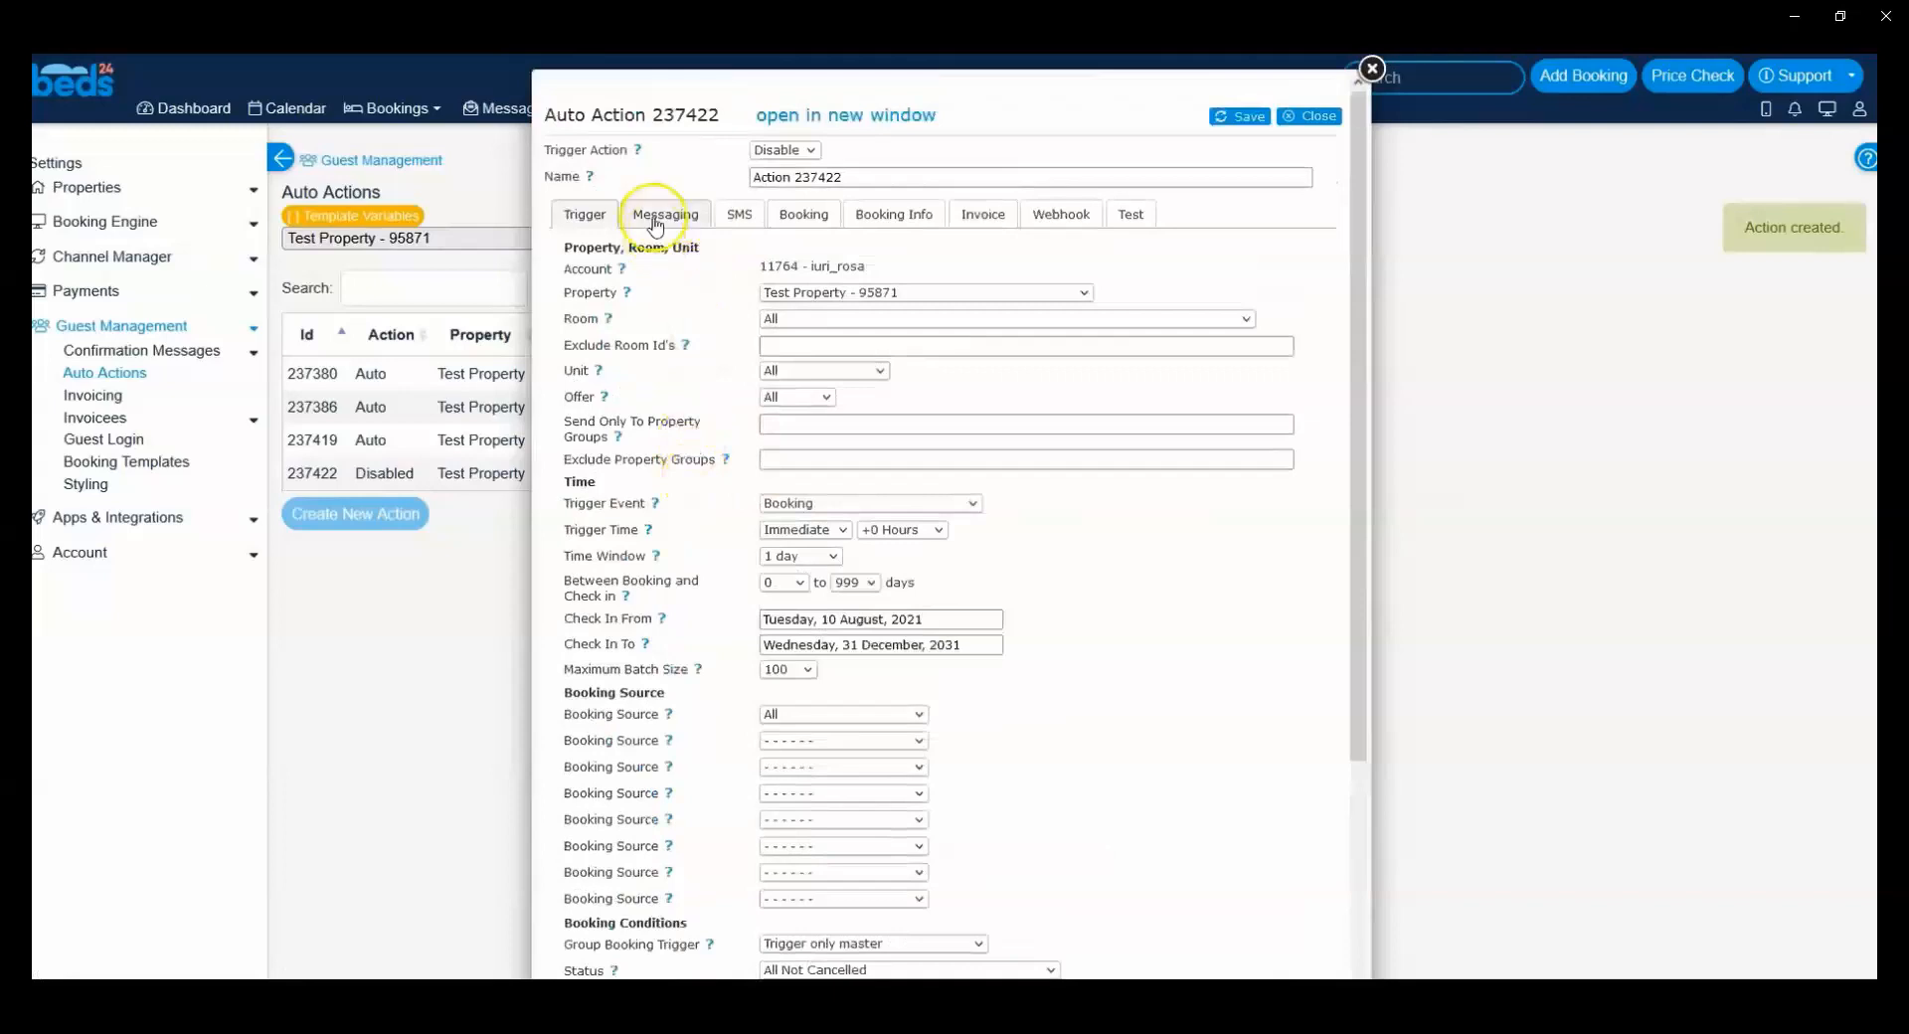
# Step: Add a fixed-amount pending payment to the action's invoice settings with the description "Payment room" and amount 200
pyautogui.click(883, 231)
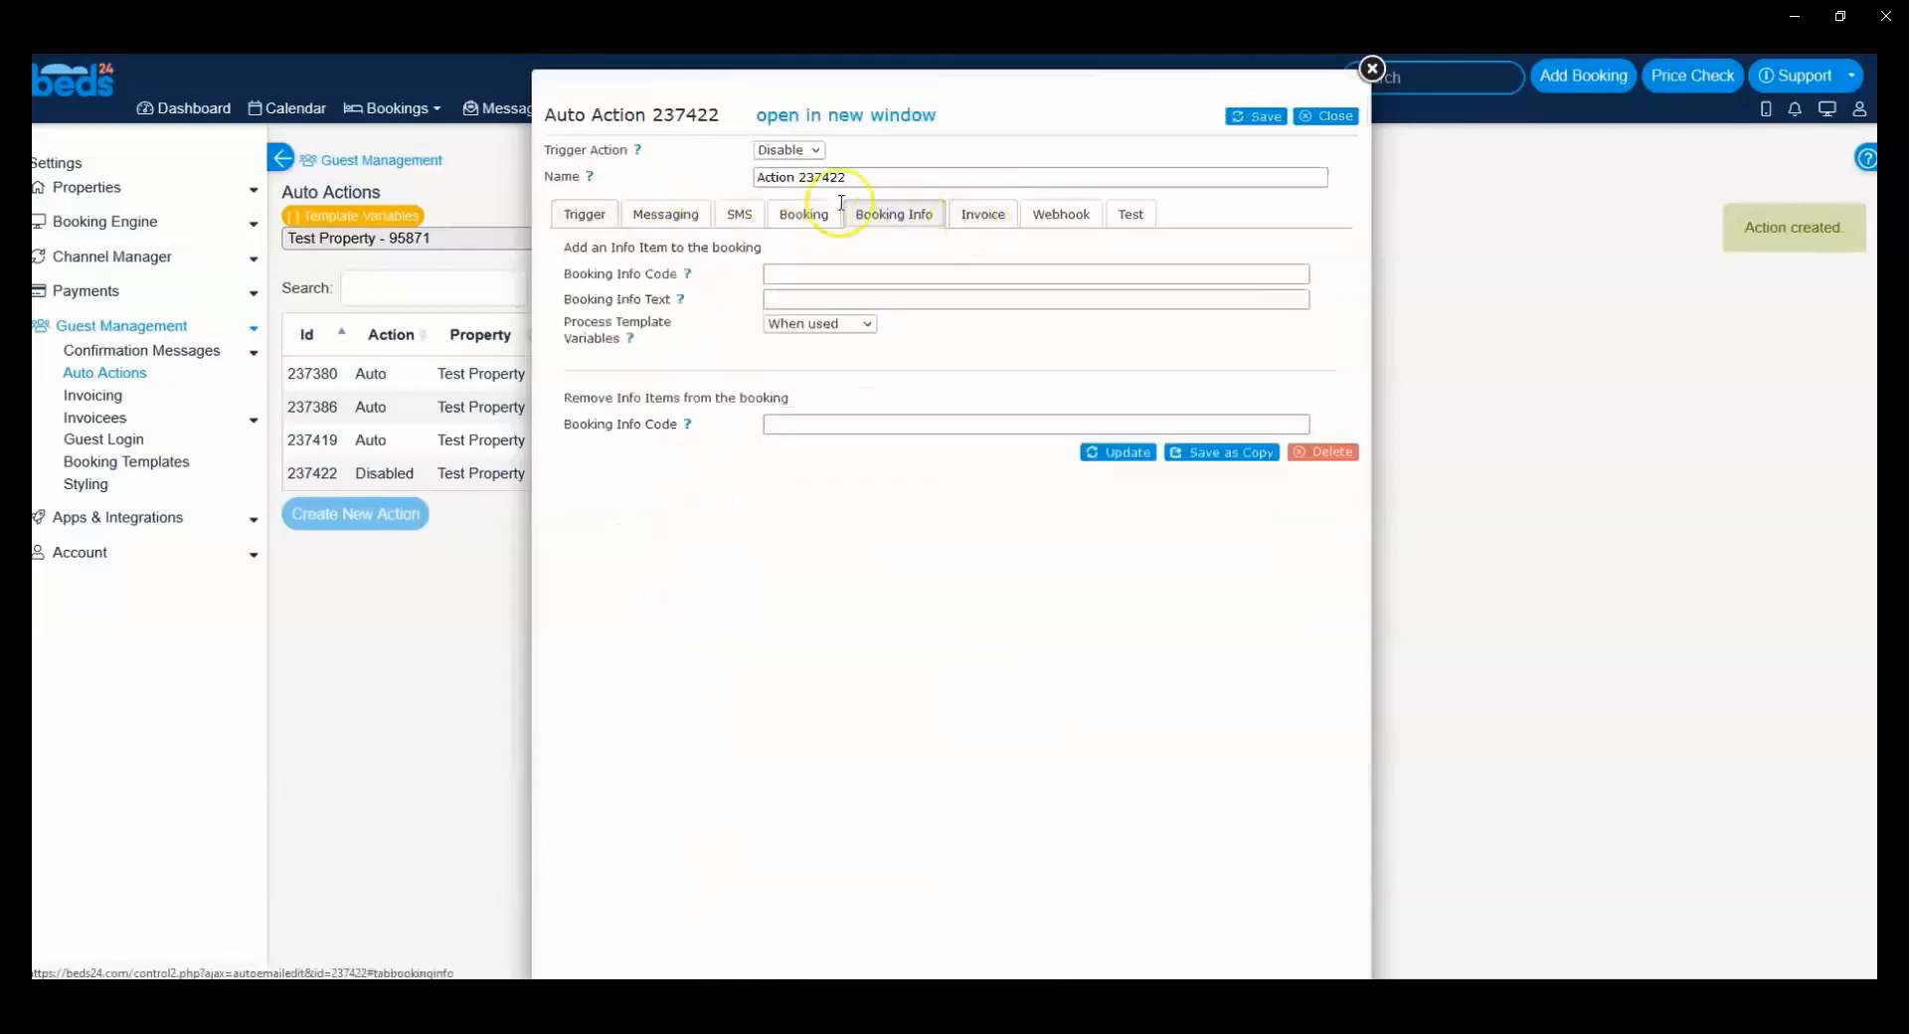
pyautogui.click(1006, 215)
pyautogui.scroll(-2, 772, 235)
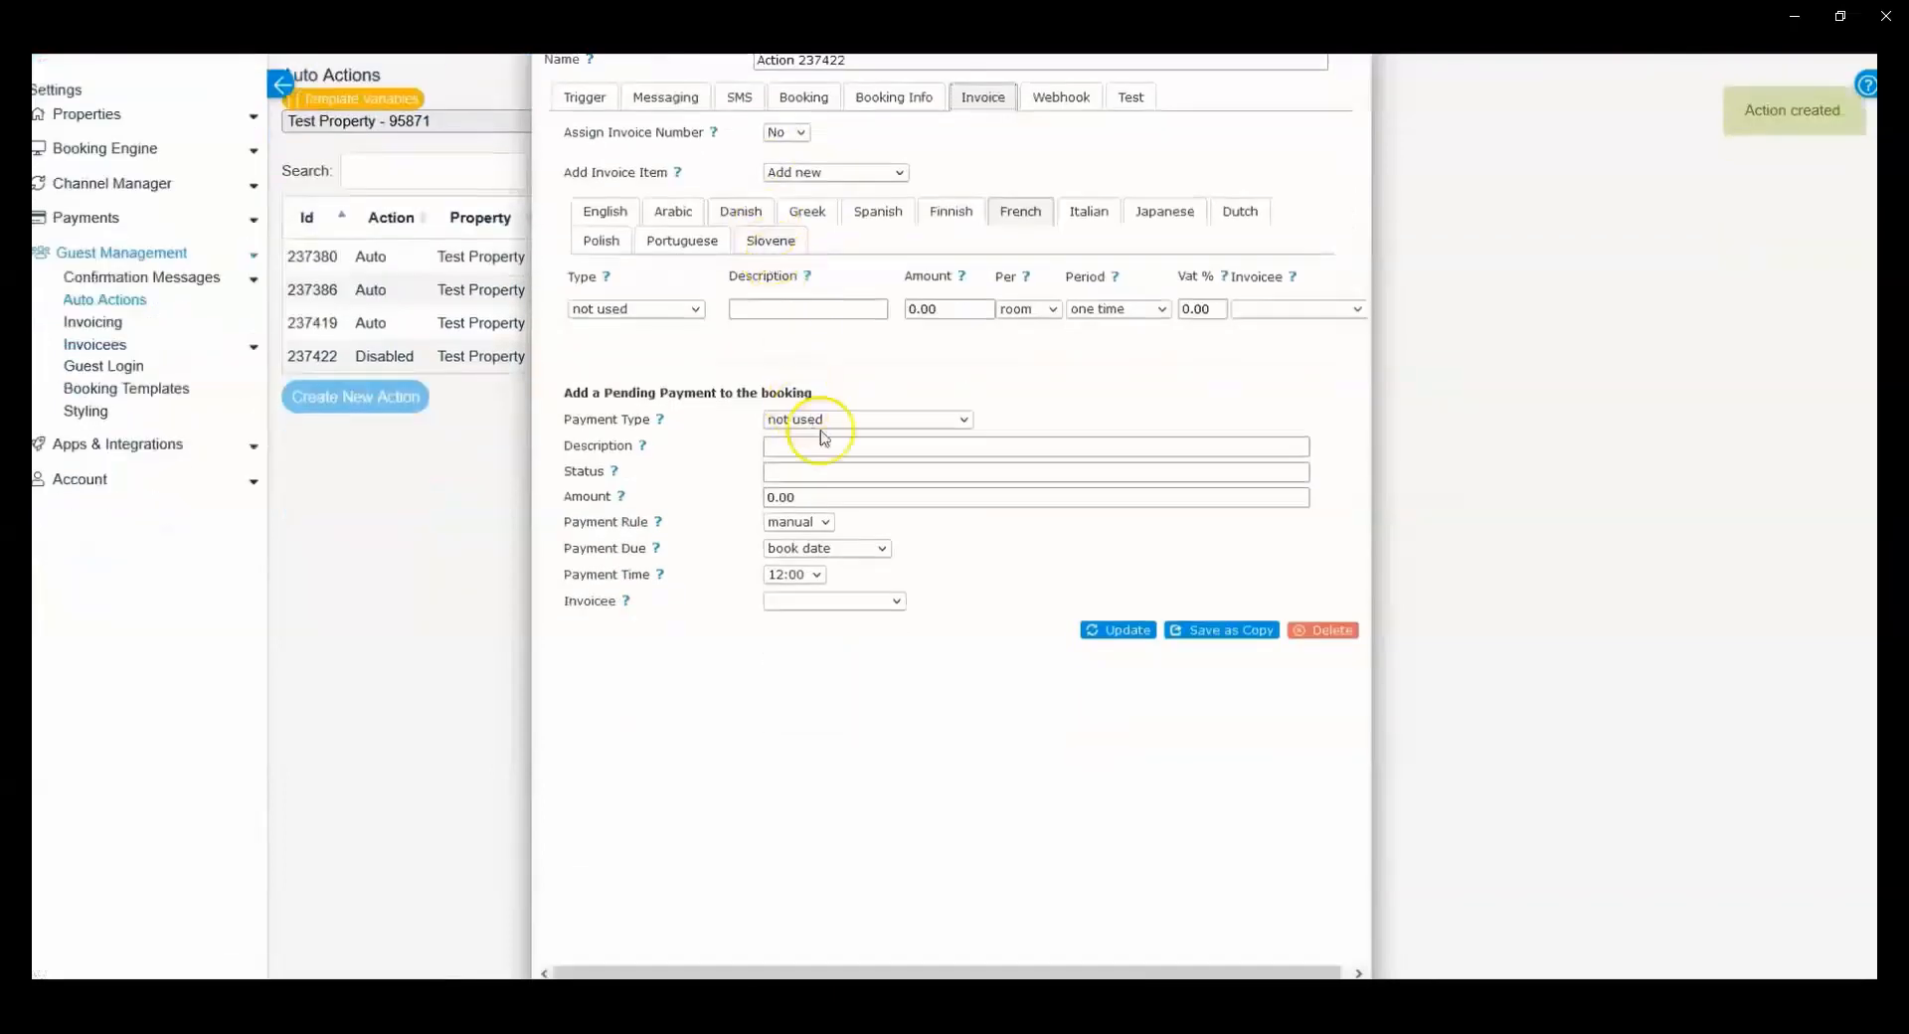
pyautogui.click(820, 419)
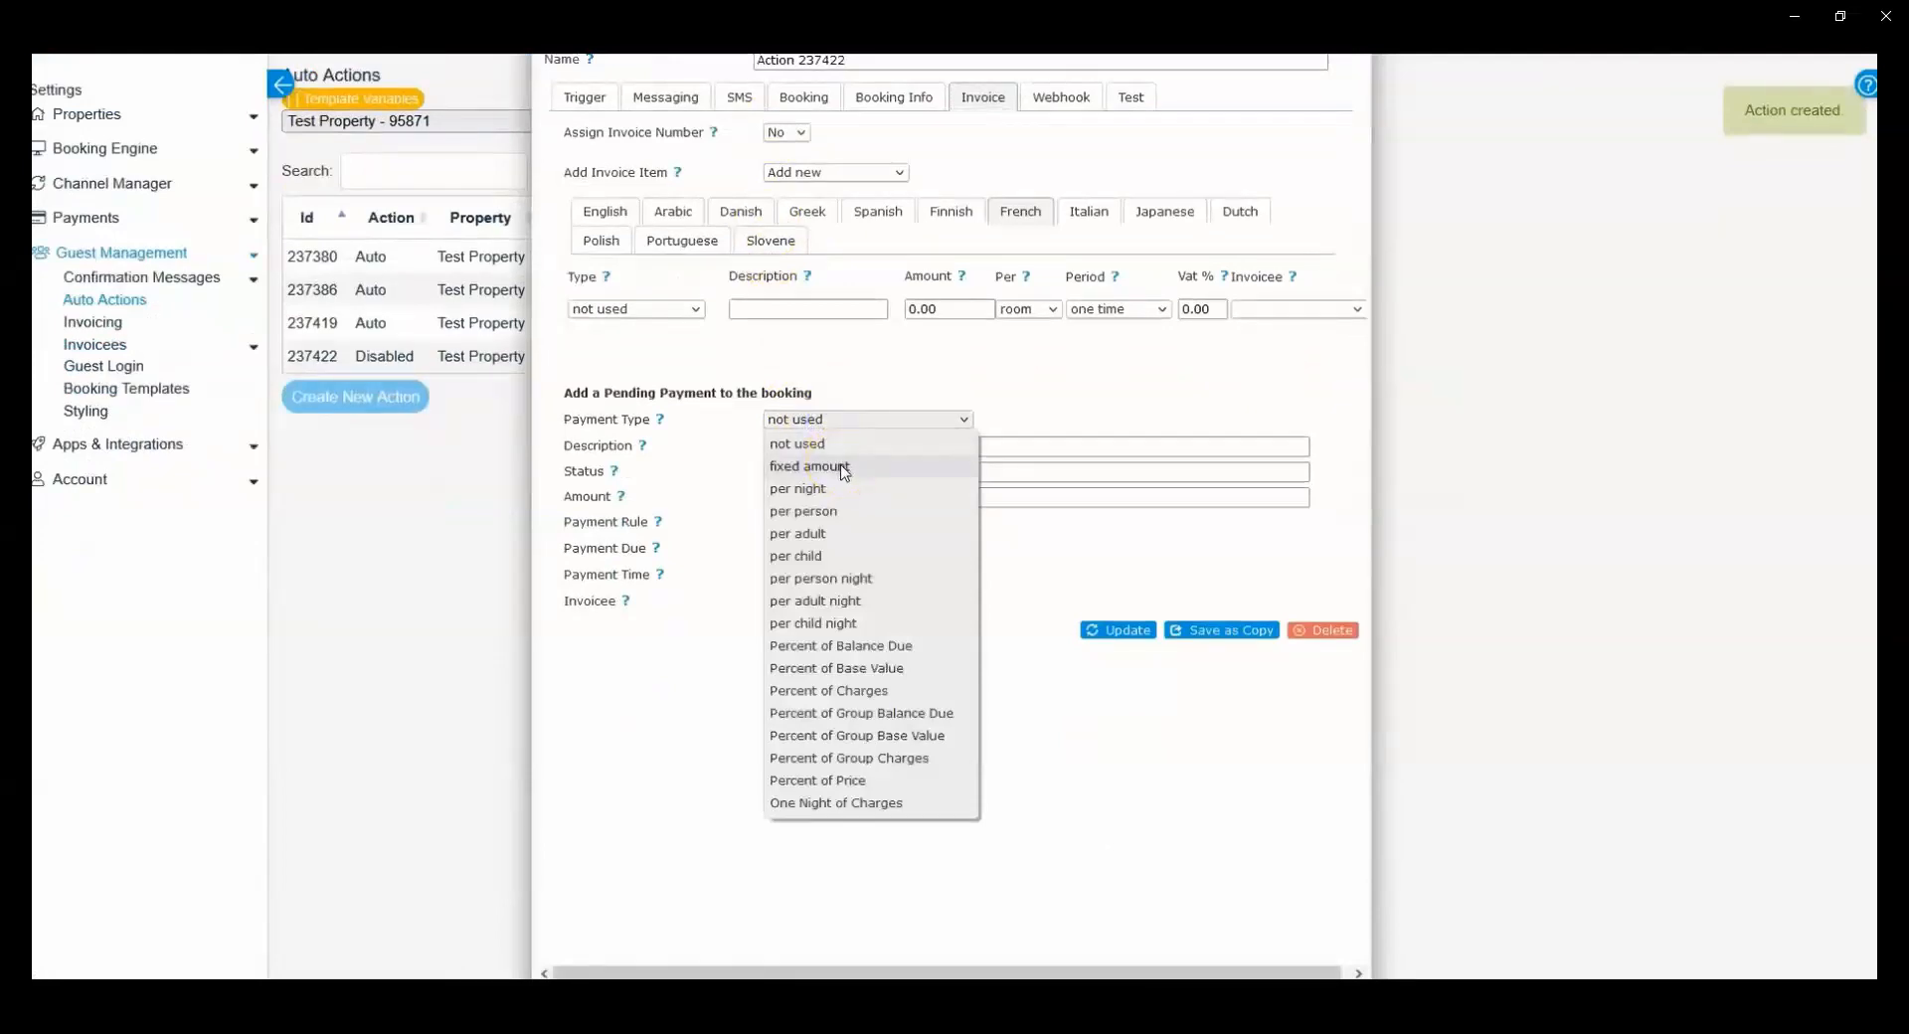
pyautogui.click(844, 468)
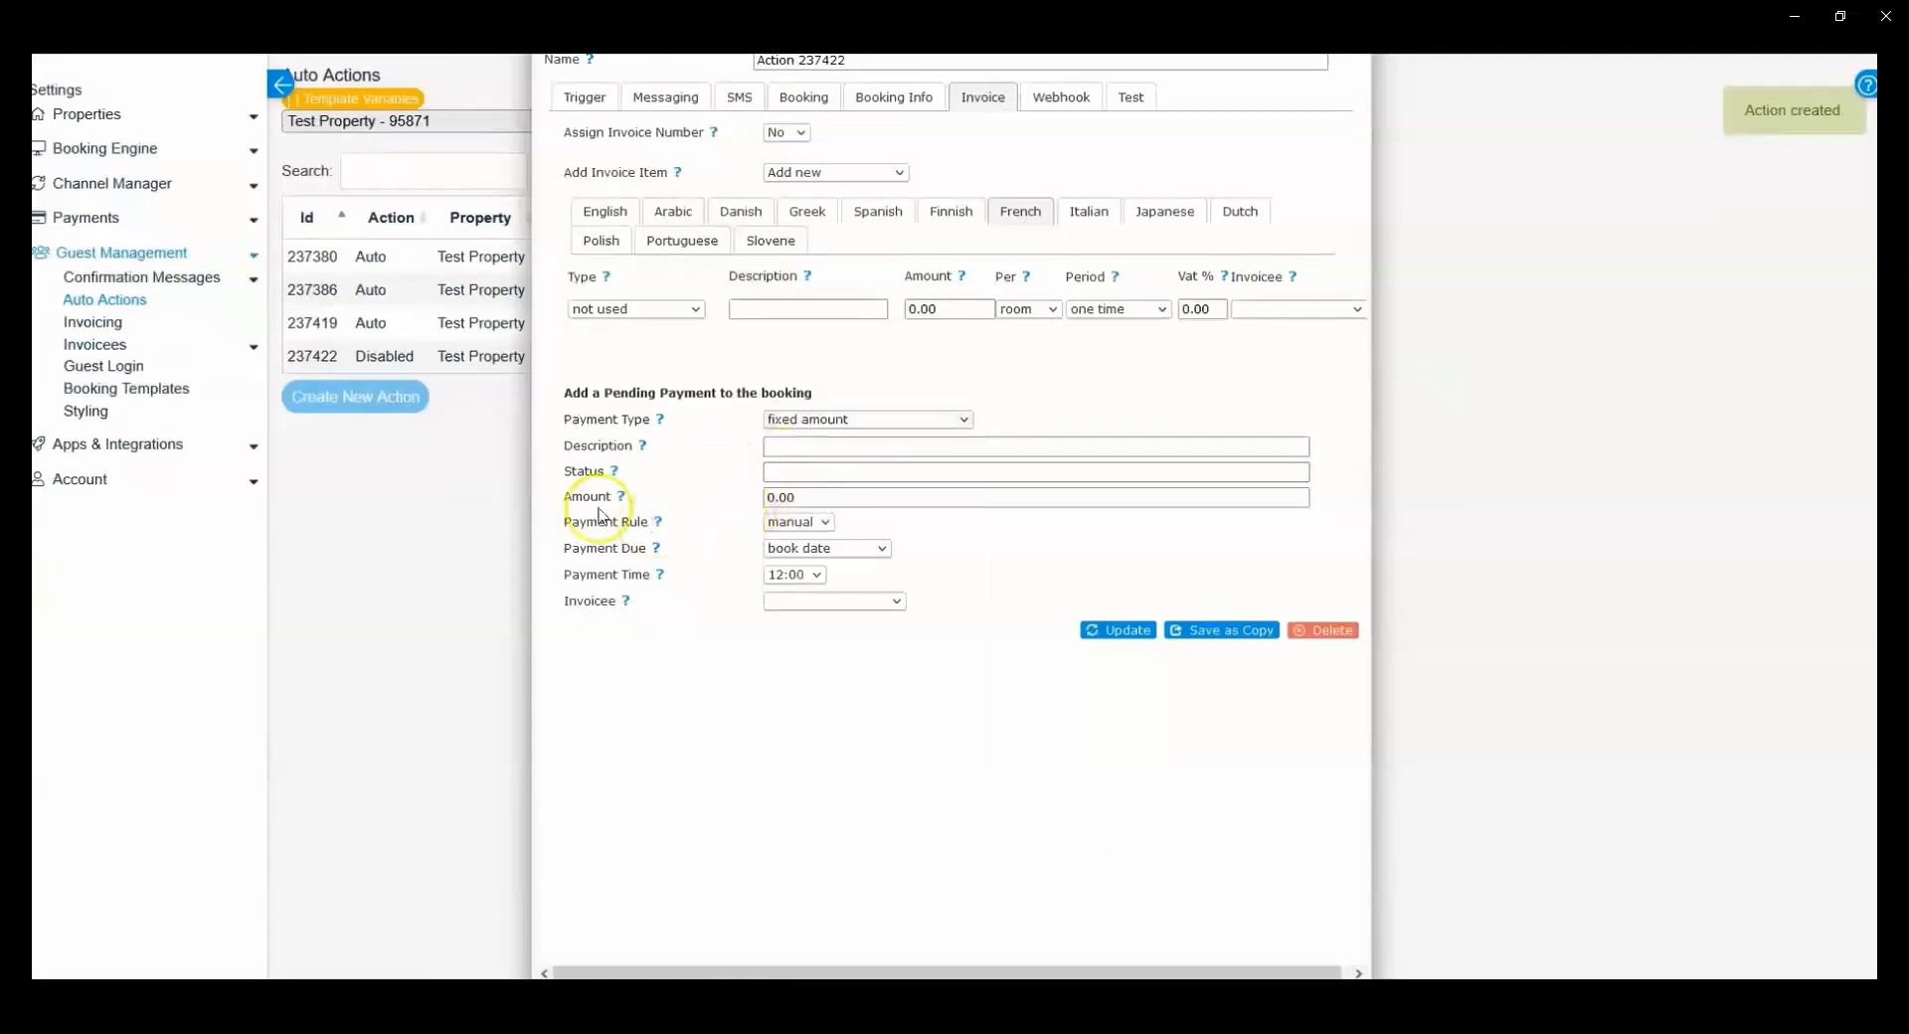
pyautogui.click(776, 447)
pyautogui.write('Payment')
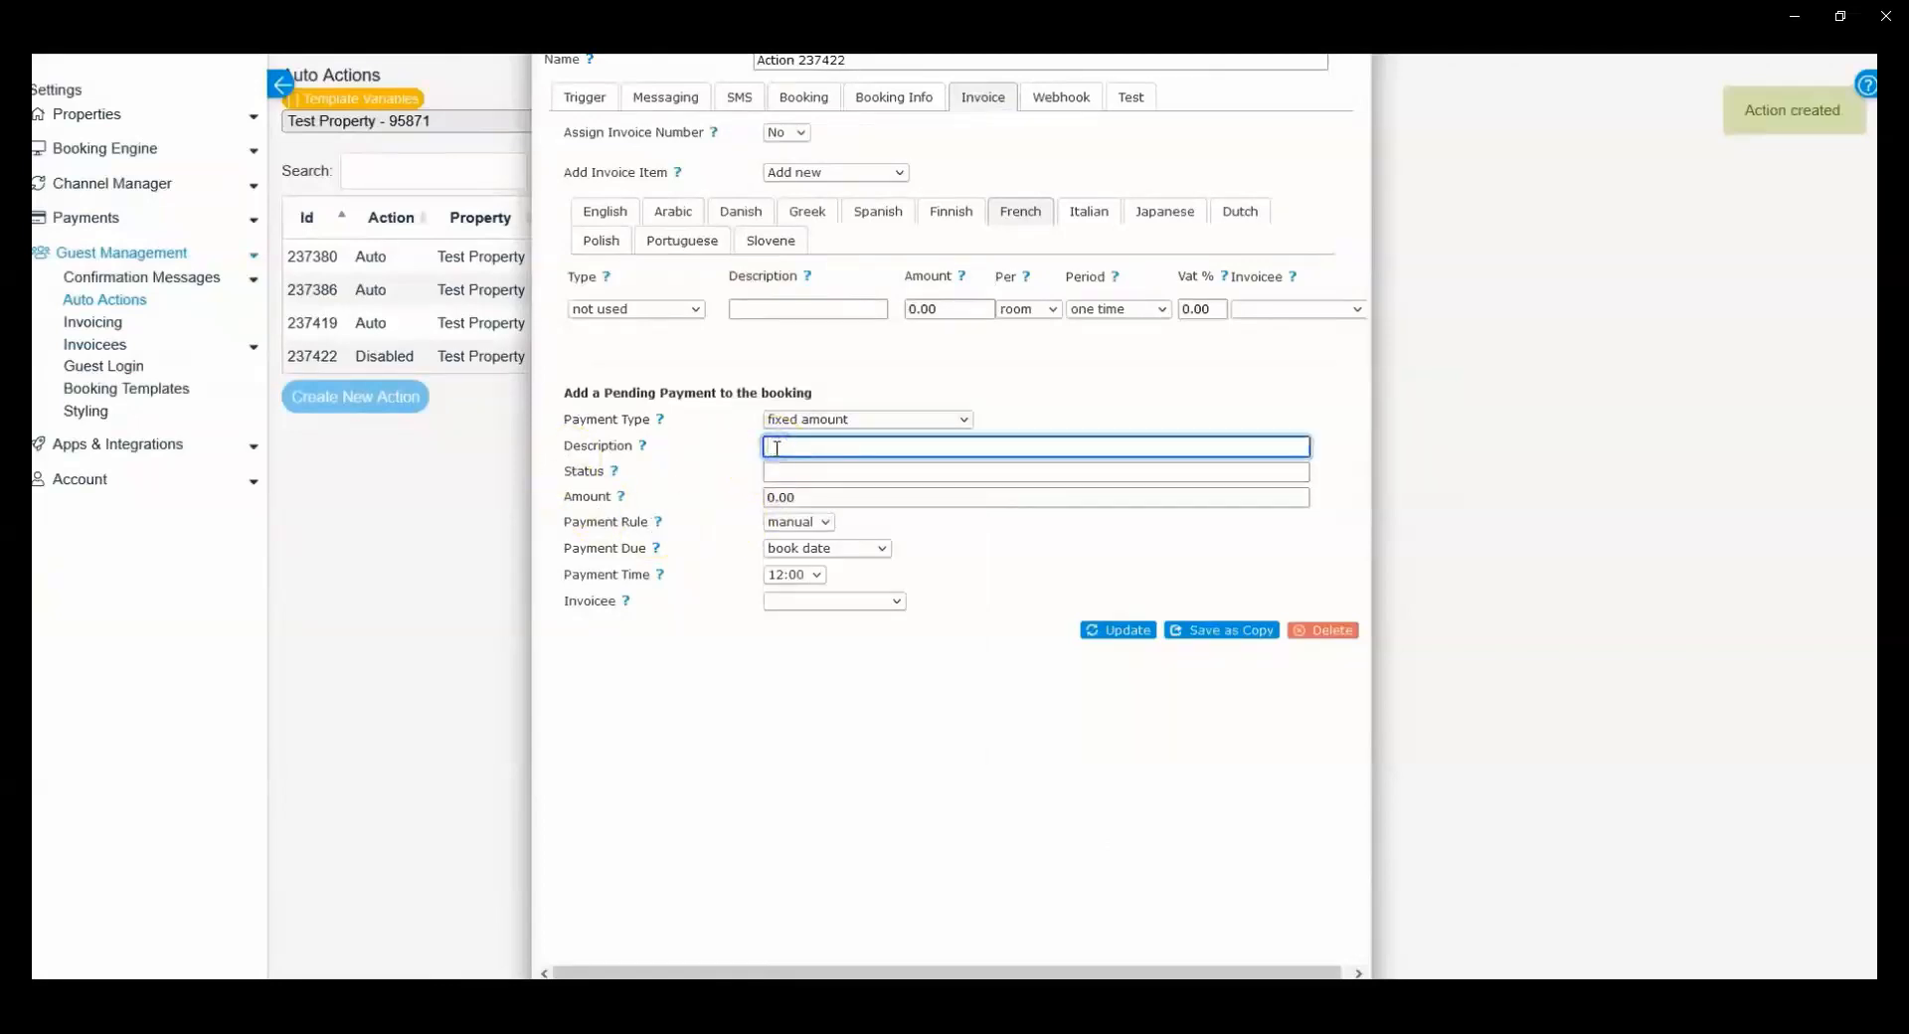
pyautogui.write(' t')
pyautogui.press('BackSpace')
pyautogui.write('room')
pyautogui.doubleClick(780, 497)
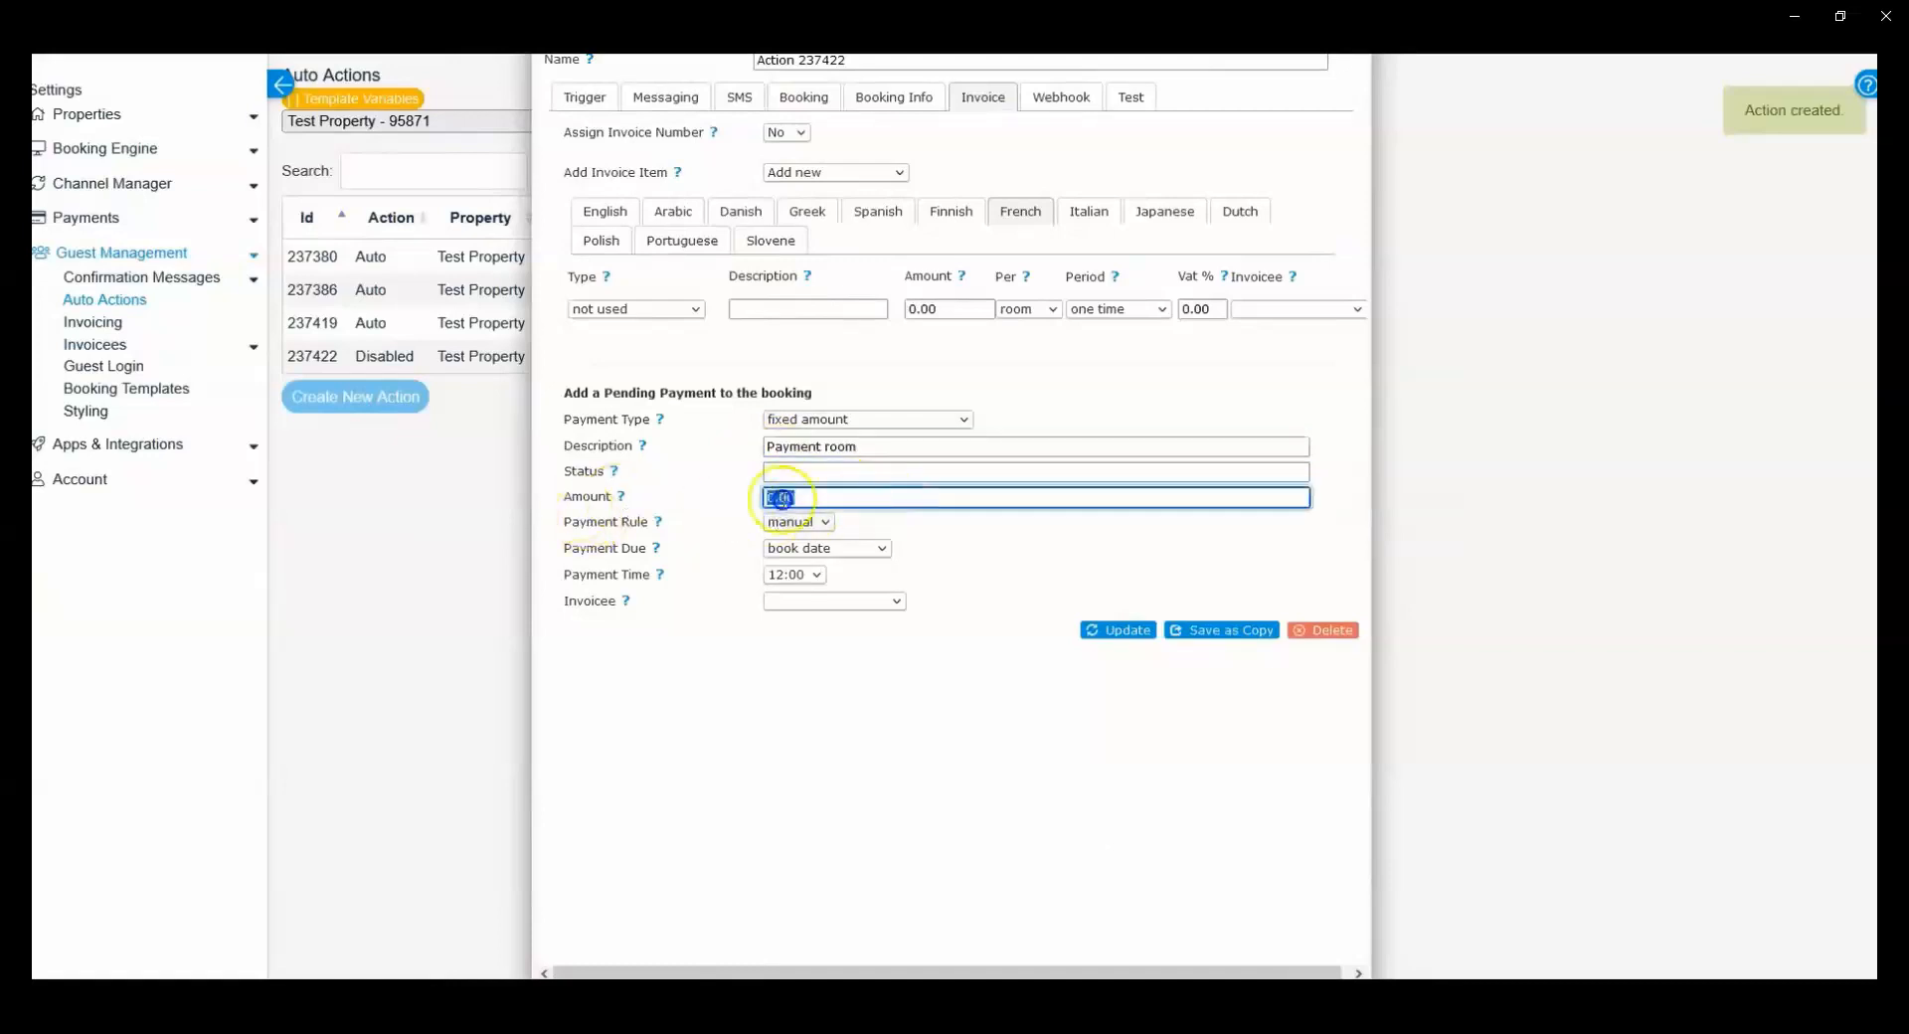
pyautogui.write('200')
# Step: Set the pending payment's rule to auto and its due date to check in
pyautogui.click(802, 525)
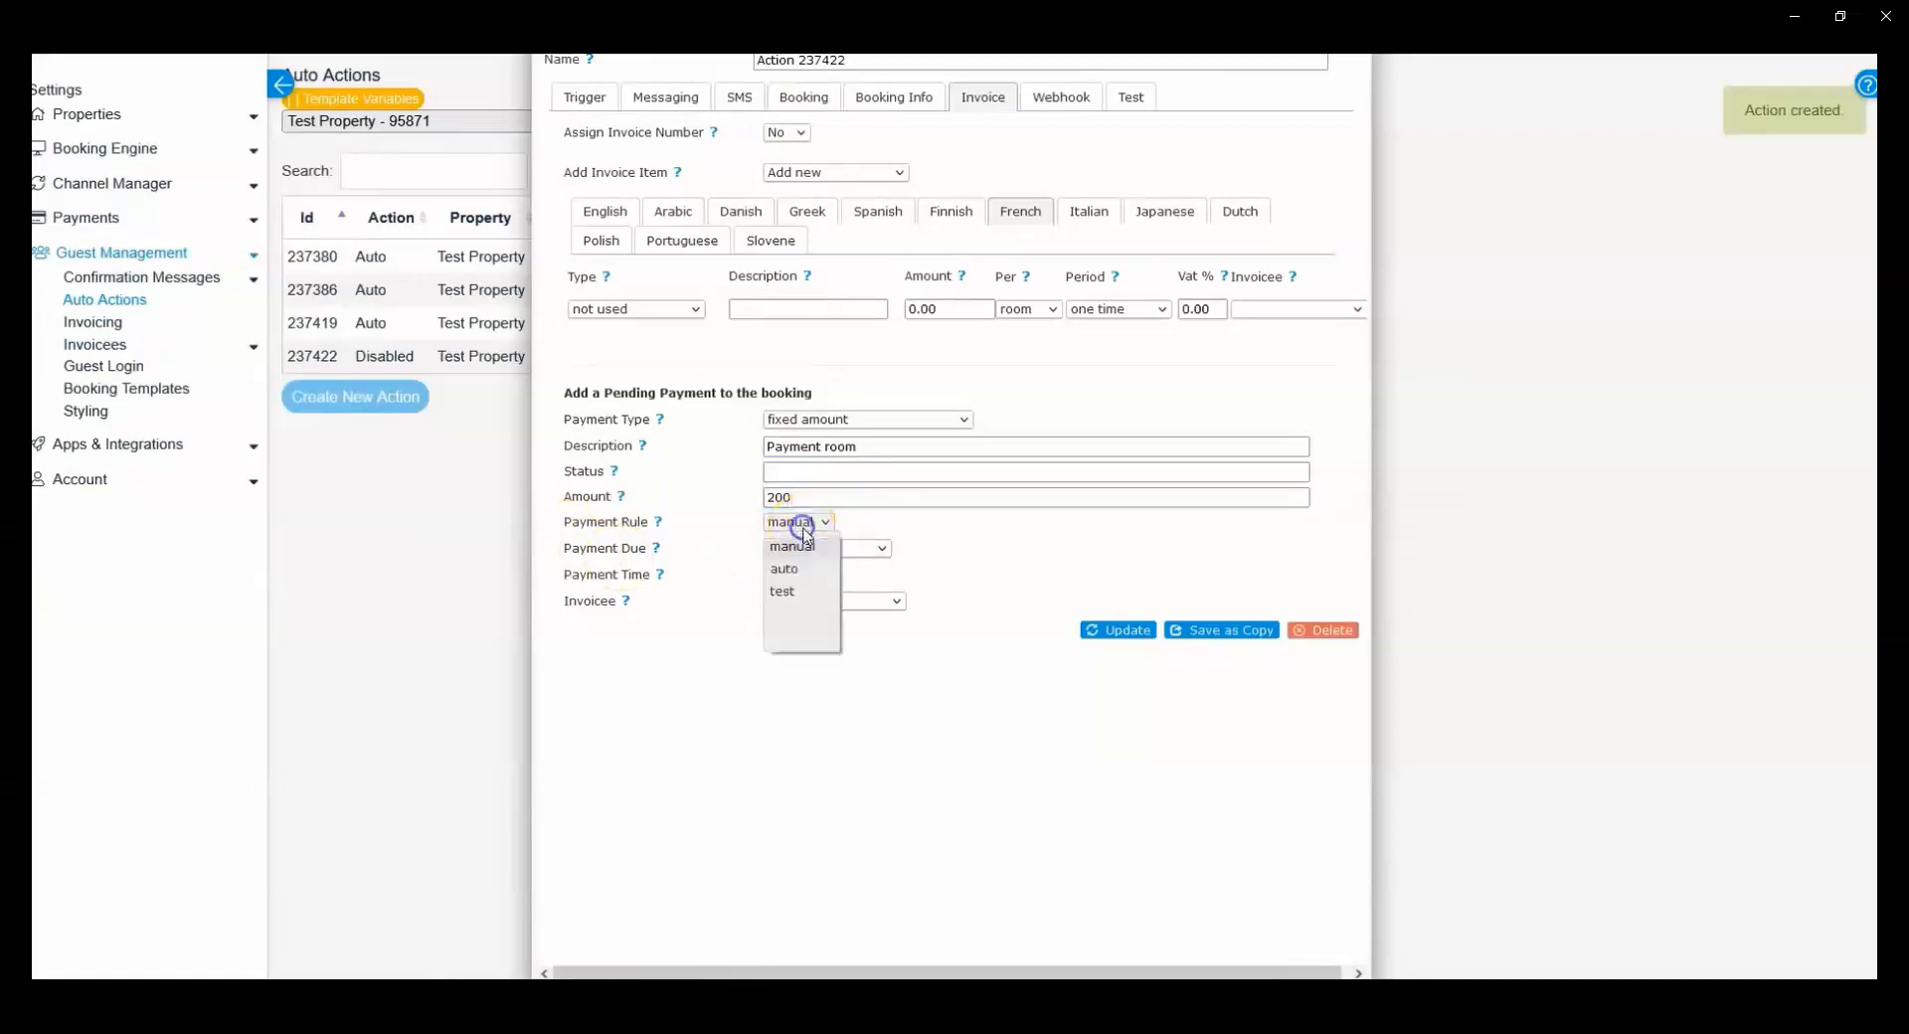
pyautogui.click(795, 568)
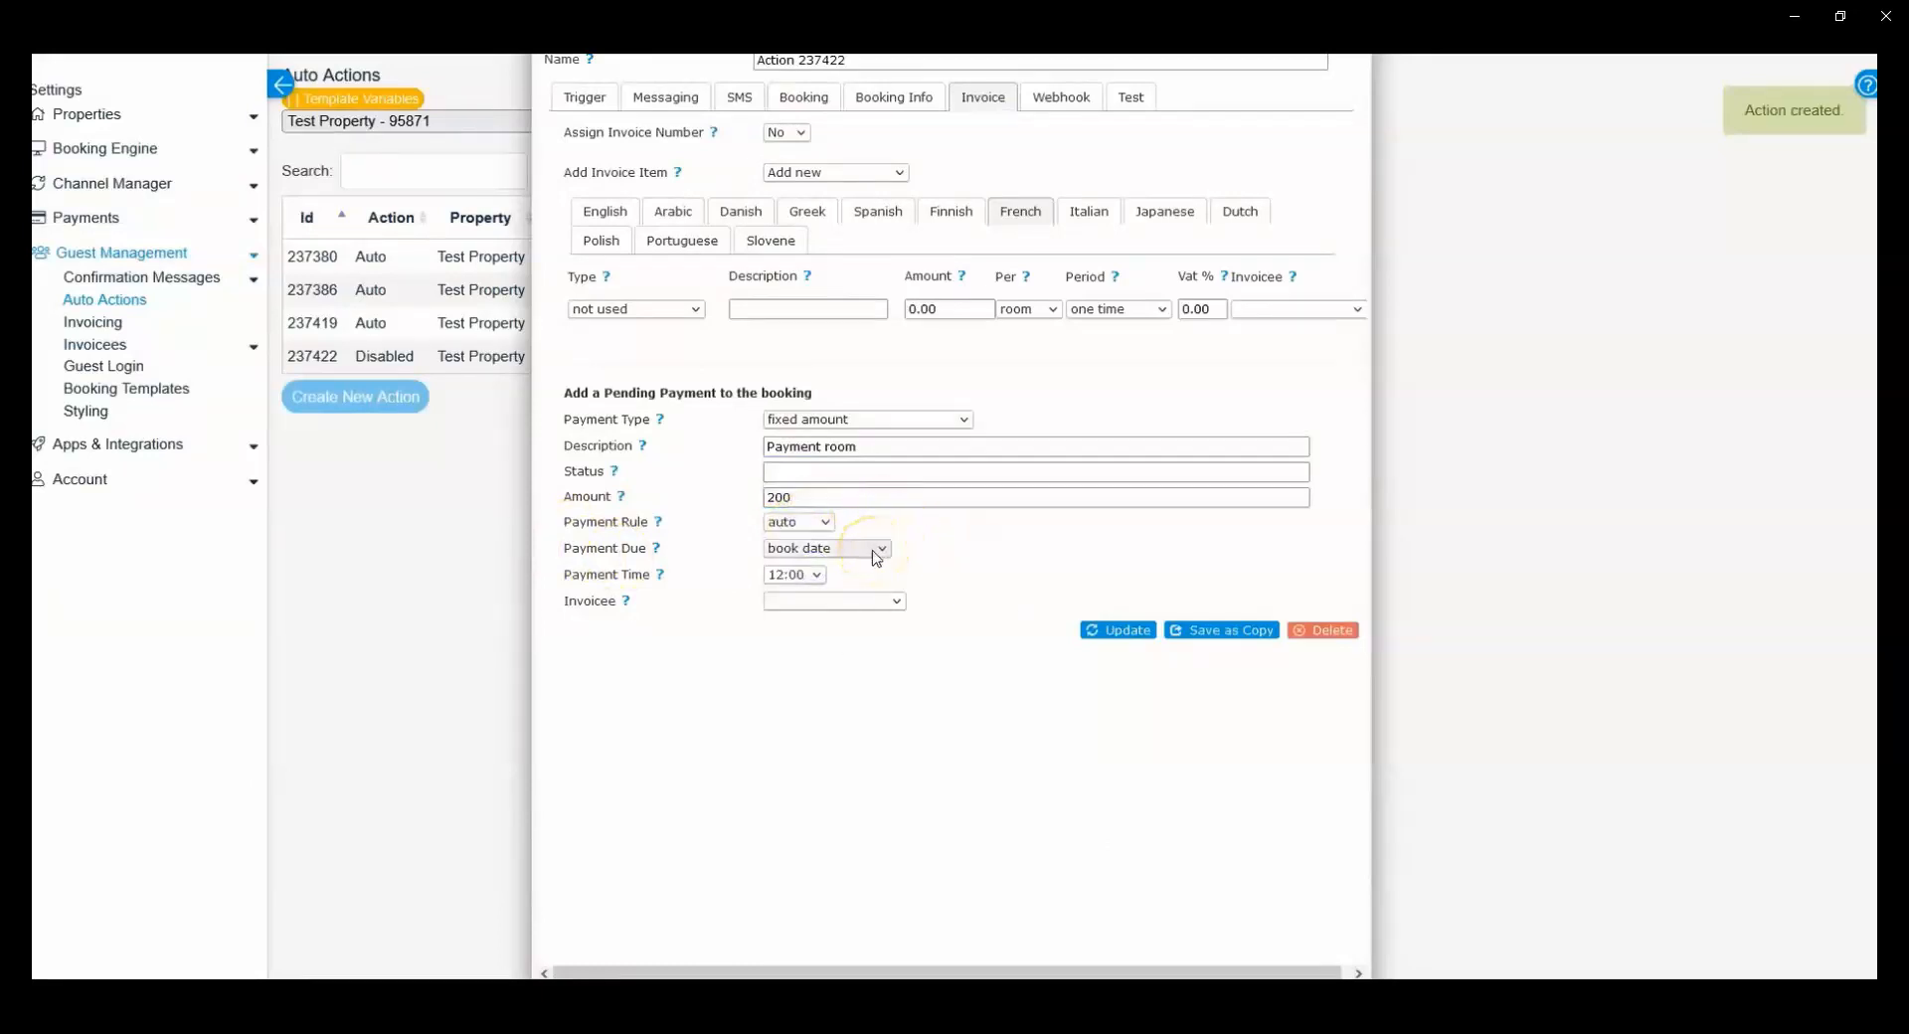
pyautogui.click(876, 550)
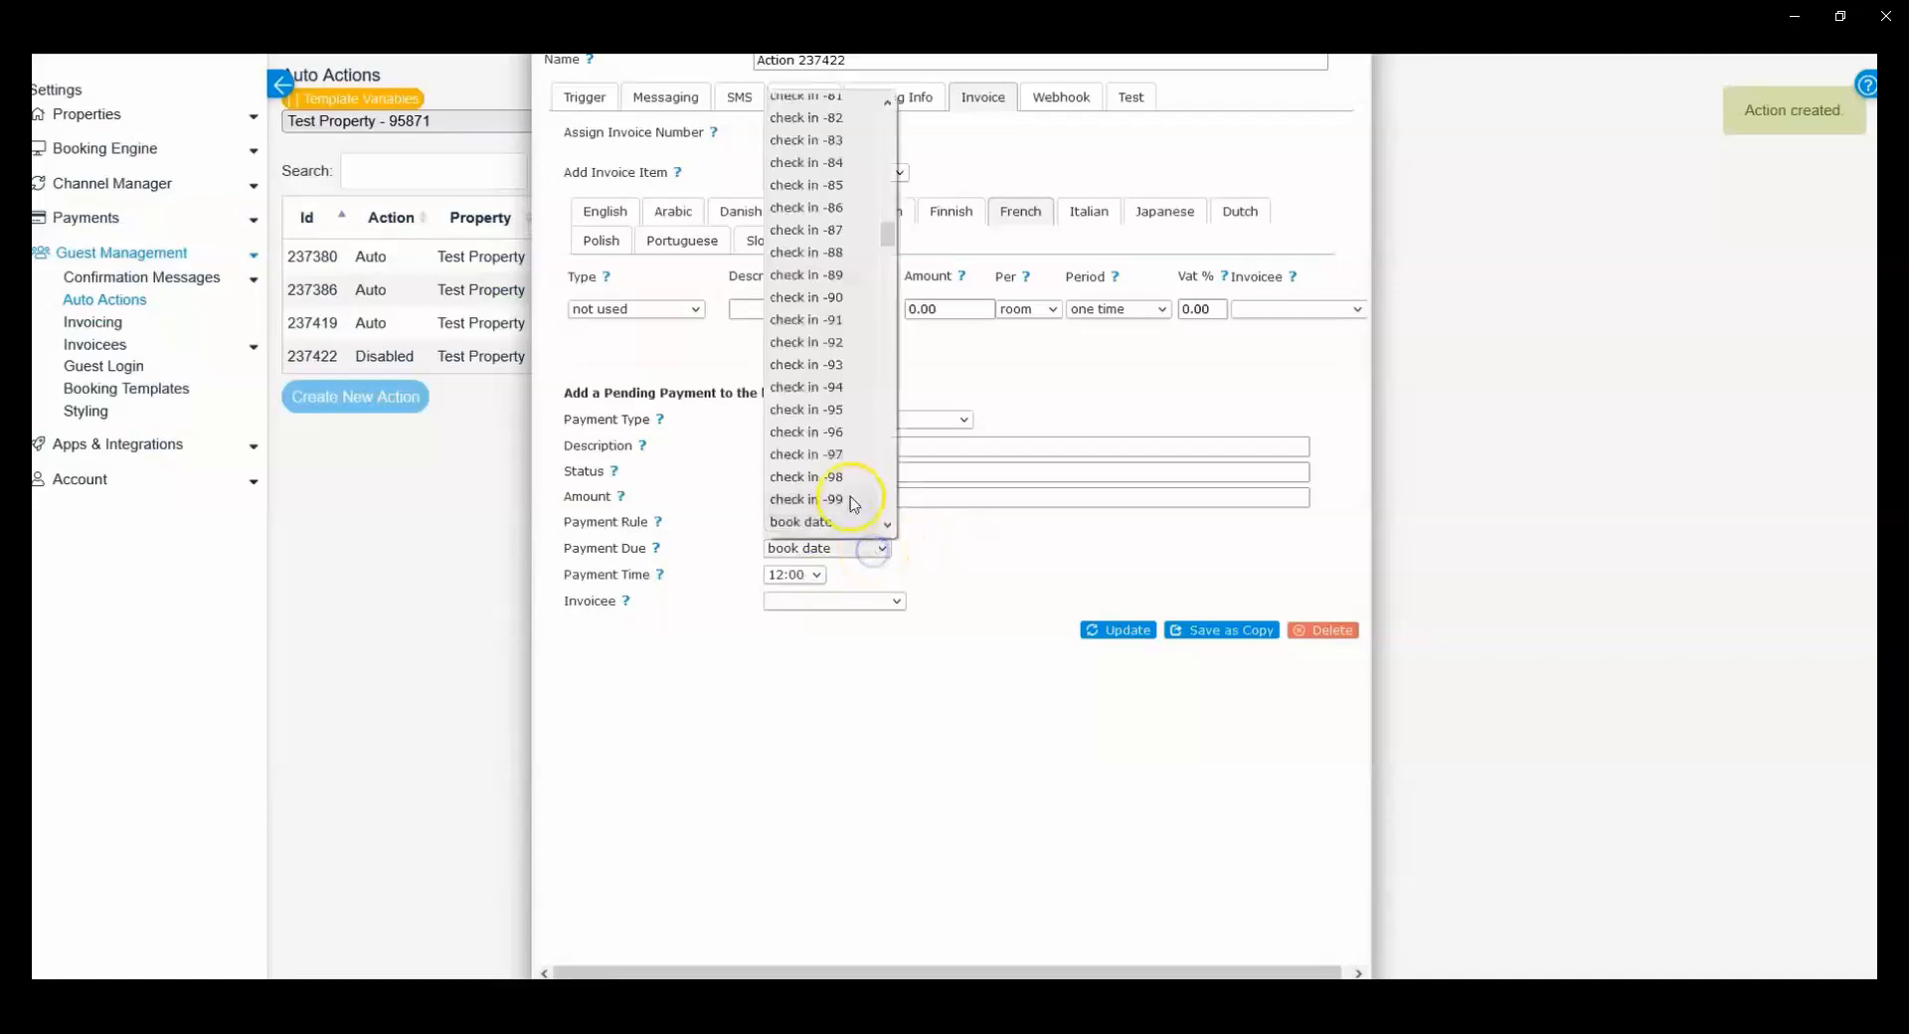
pyautogui.scroll(4, 858, 334)
pyautogui.scroll(15, 855, 333)
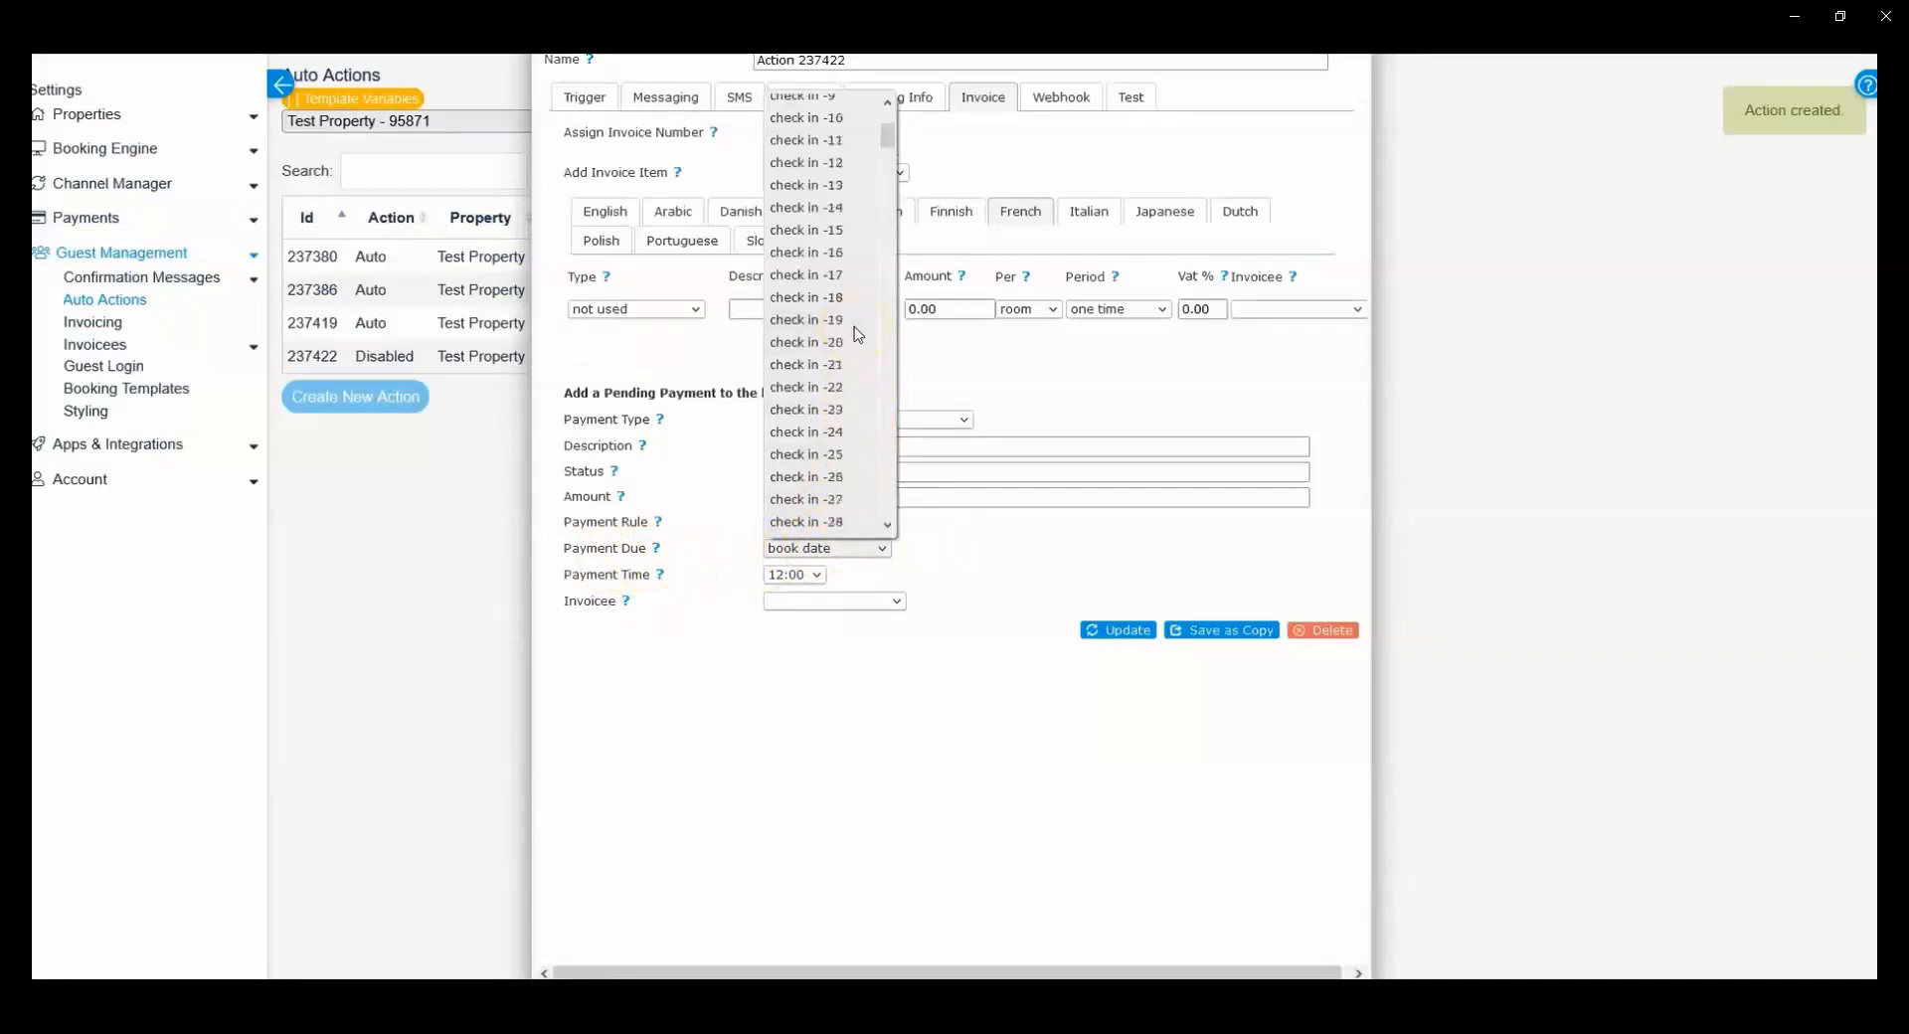
pyautogui.click(823, 103)
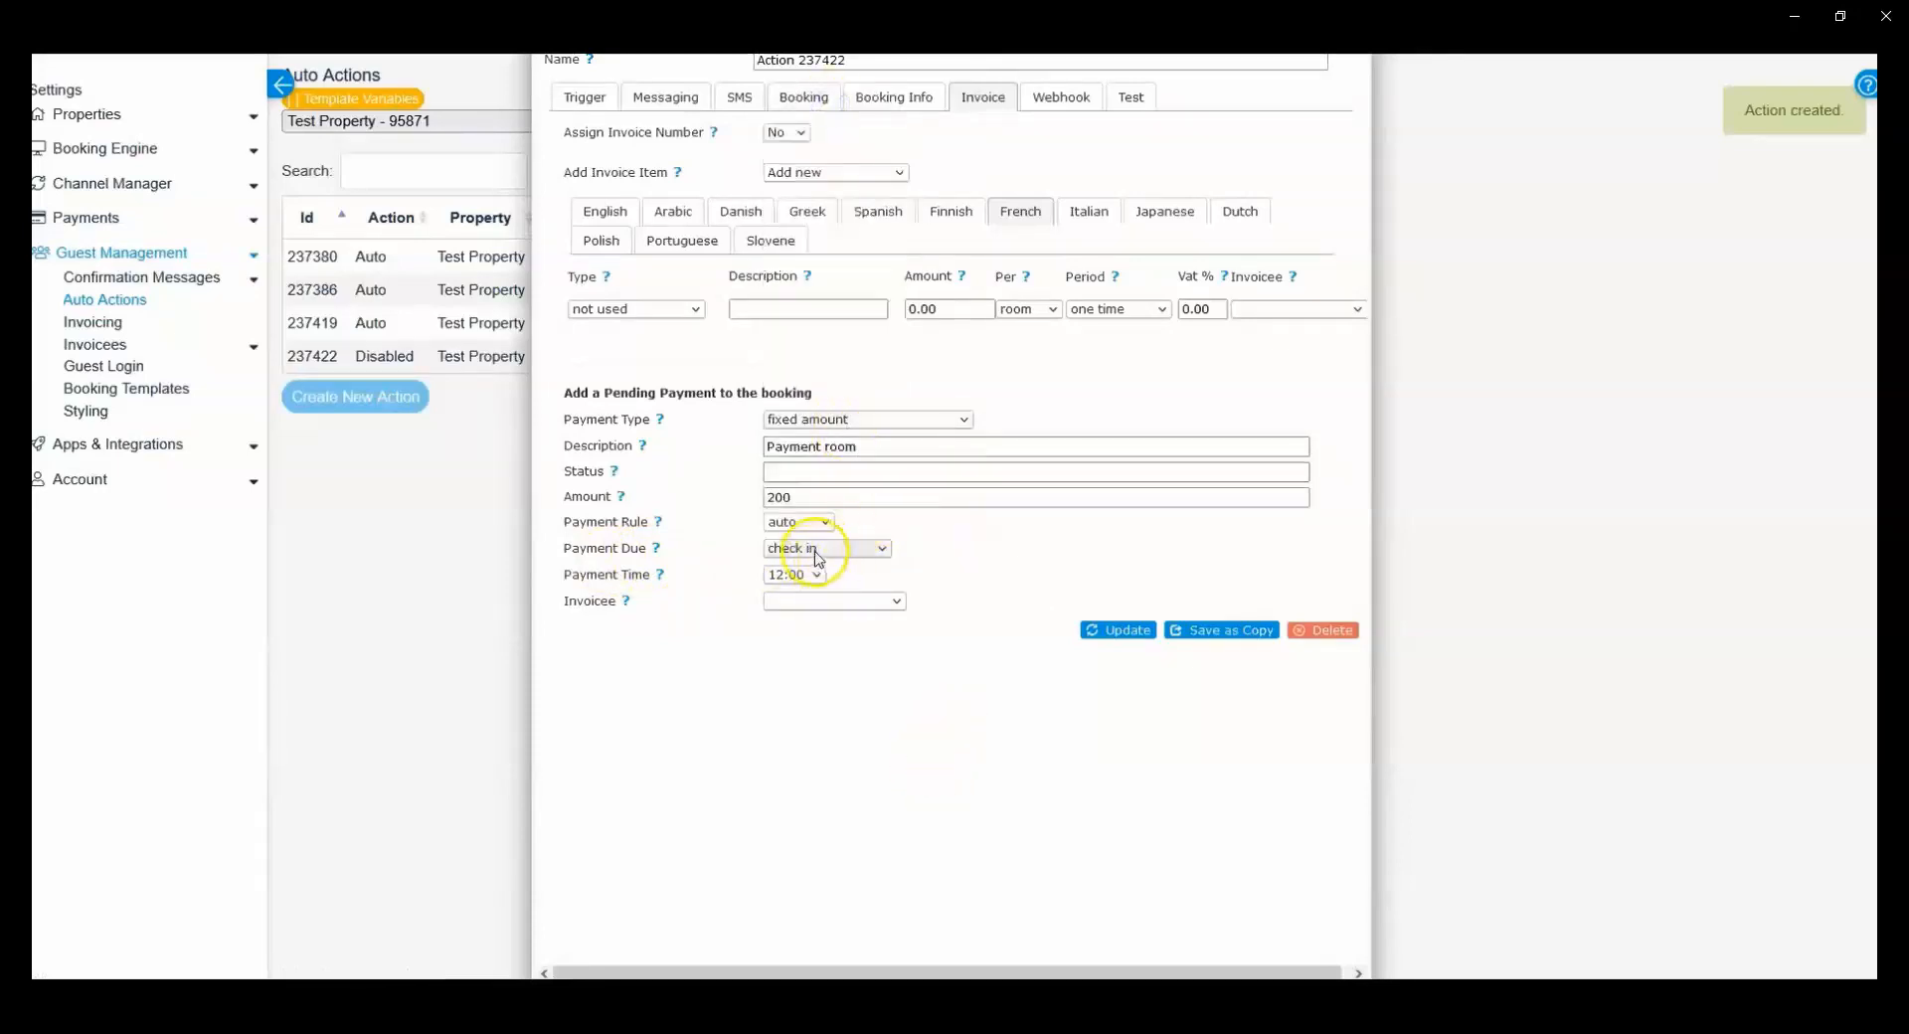
pyautogui.doubleClick(779, 497)
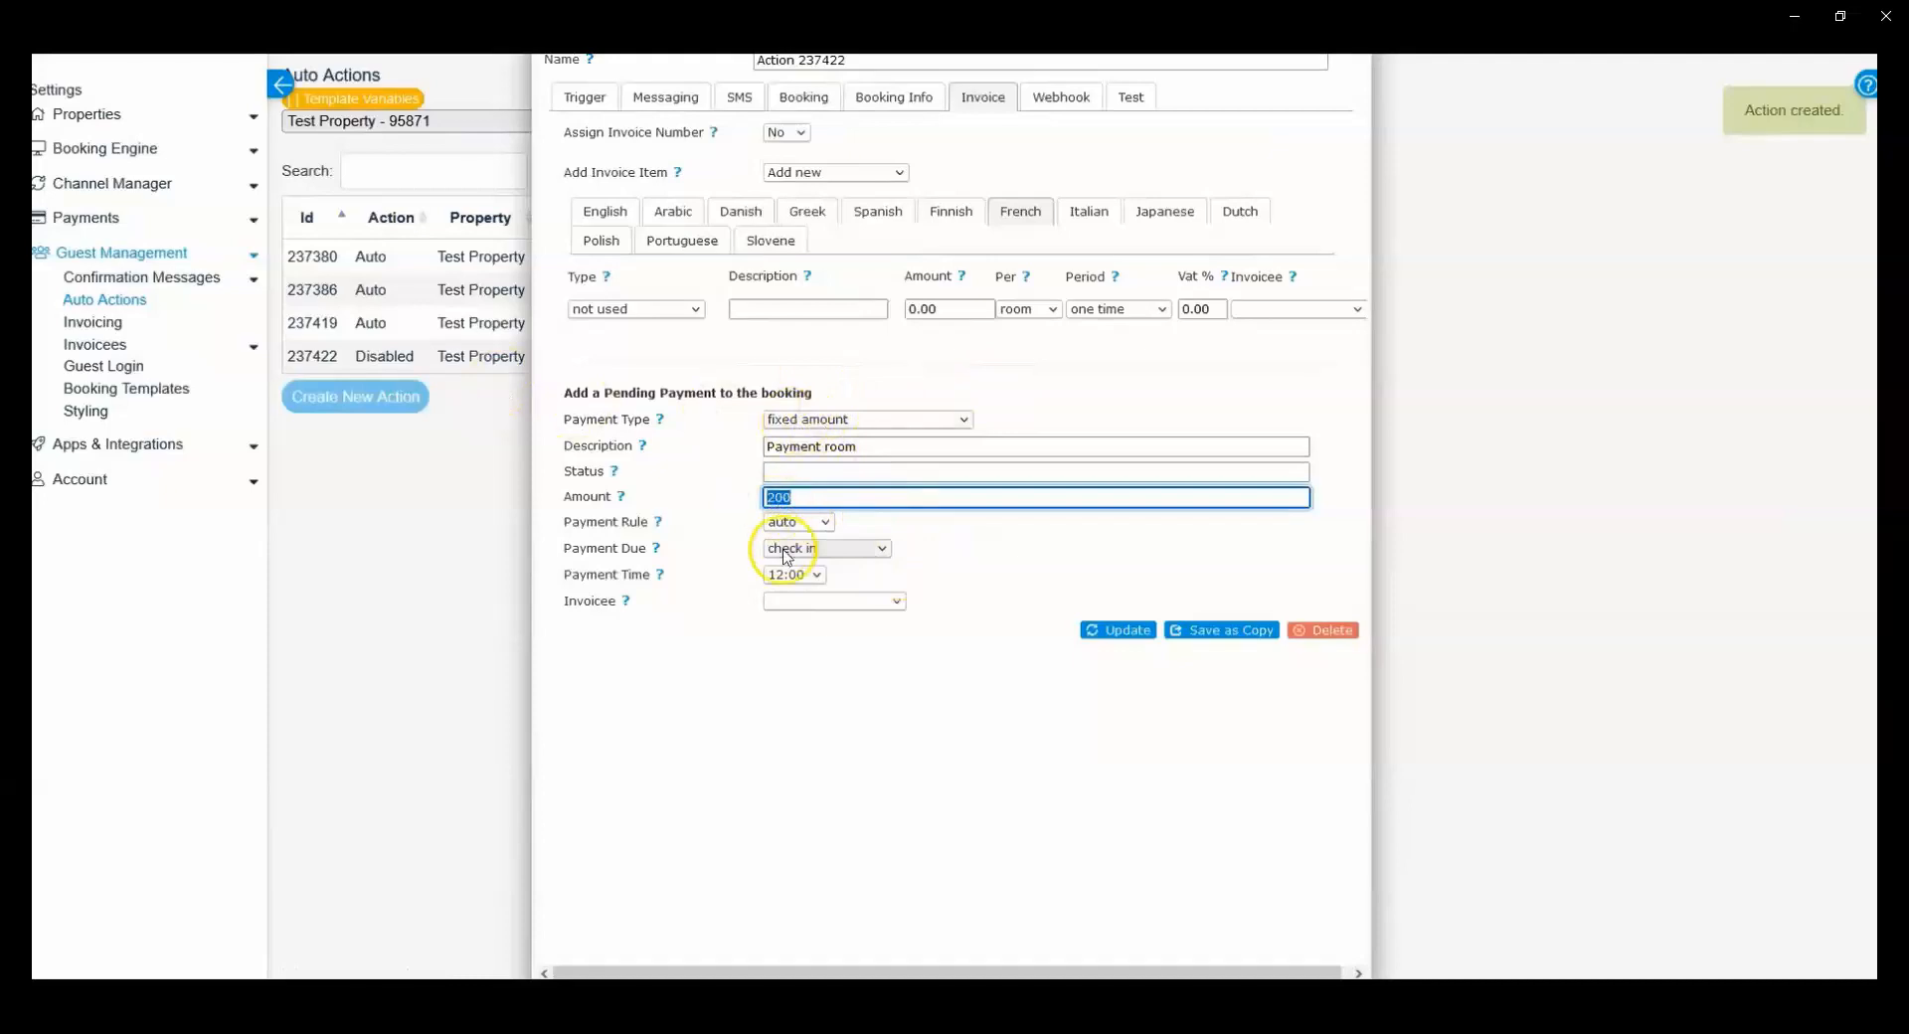
# Step: Set the new action's Trigger Action to Auto and save it
pyautogui.scroll(2, 1022, 546)
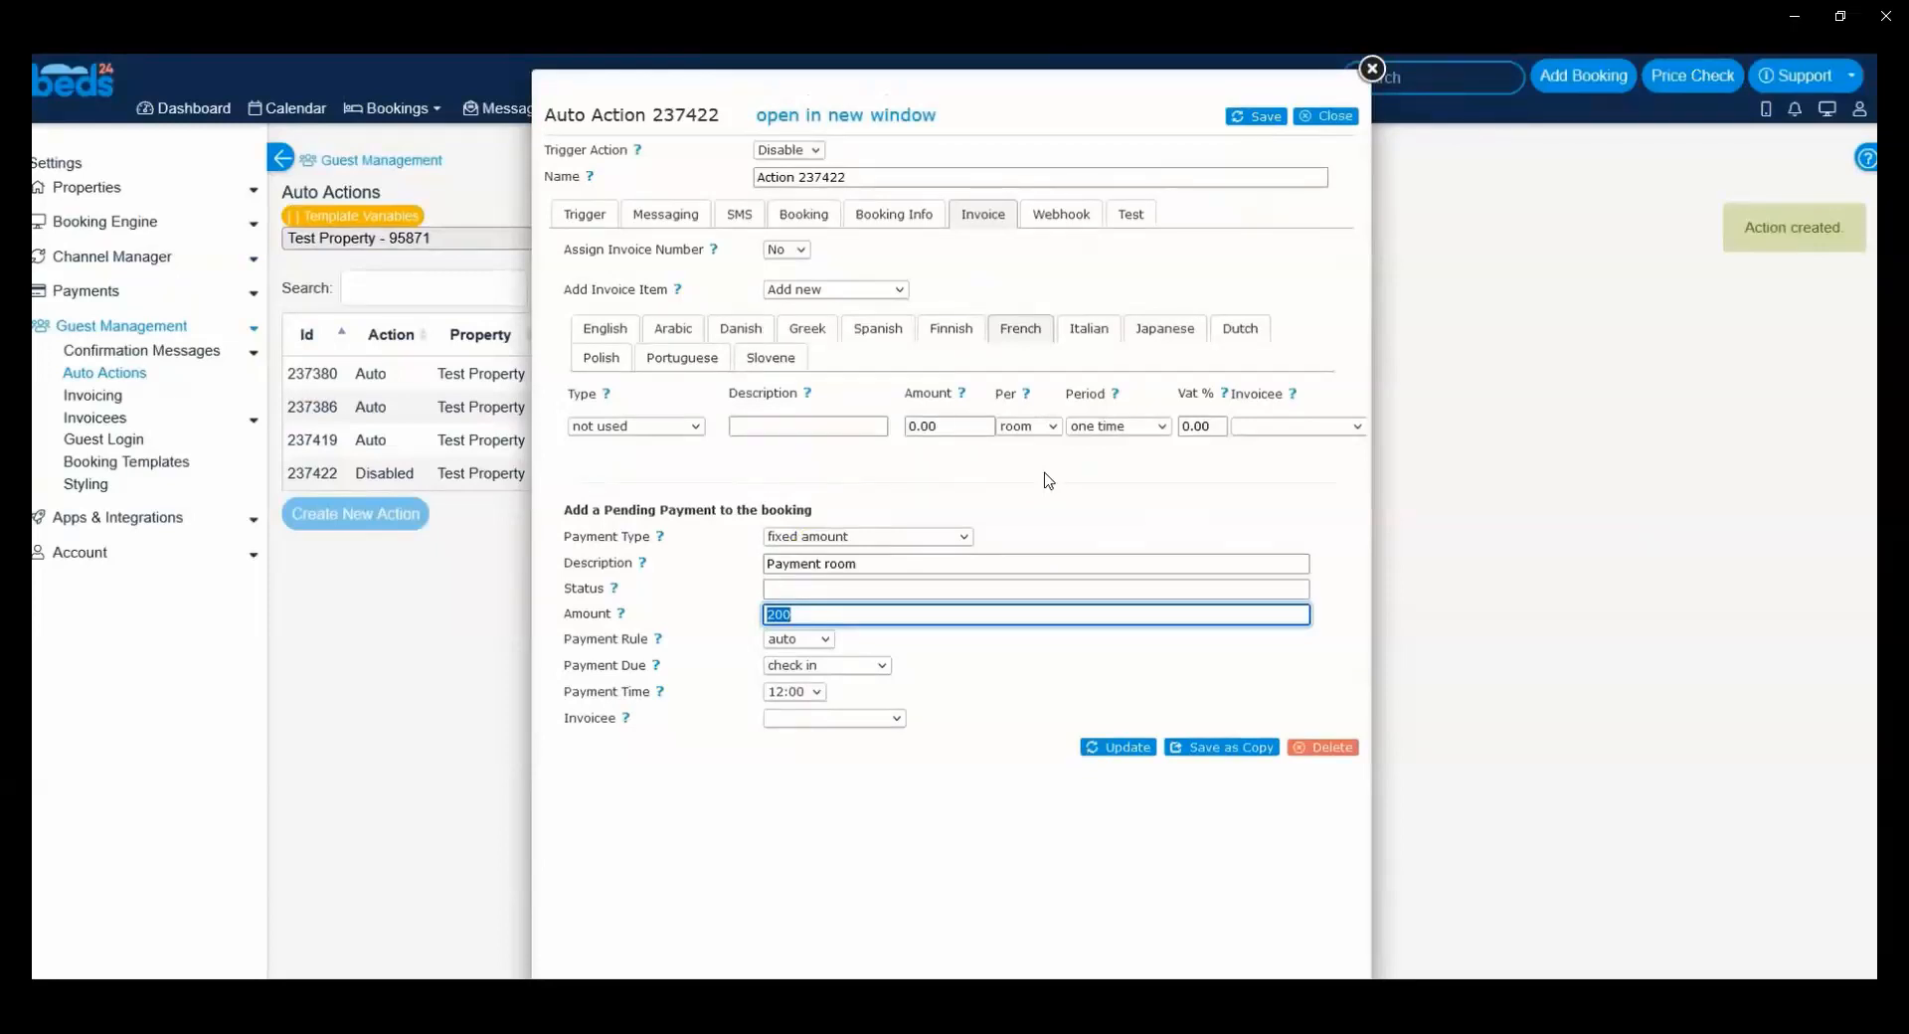
pyautogui.click(781, 149)
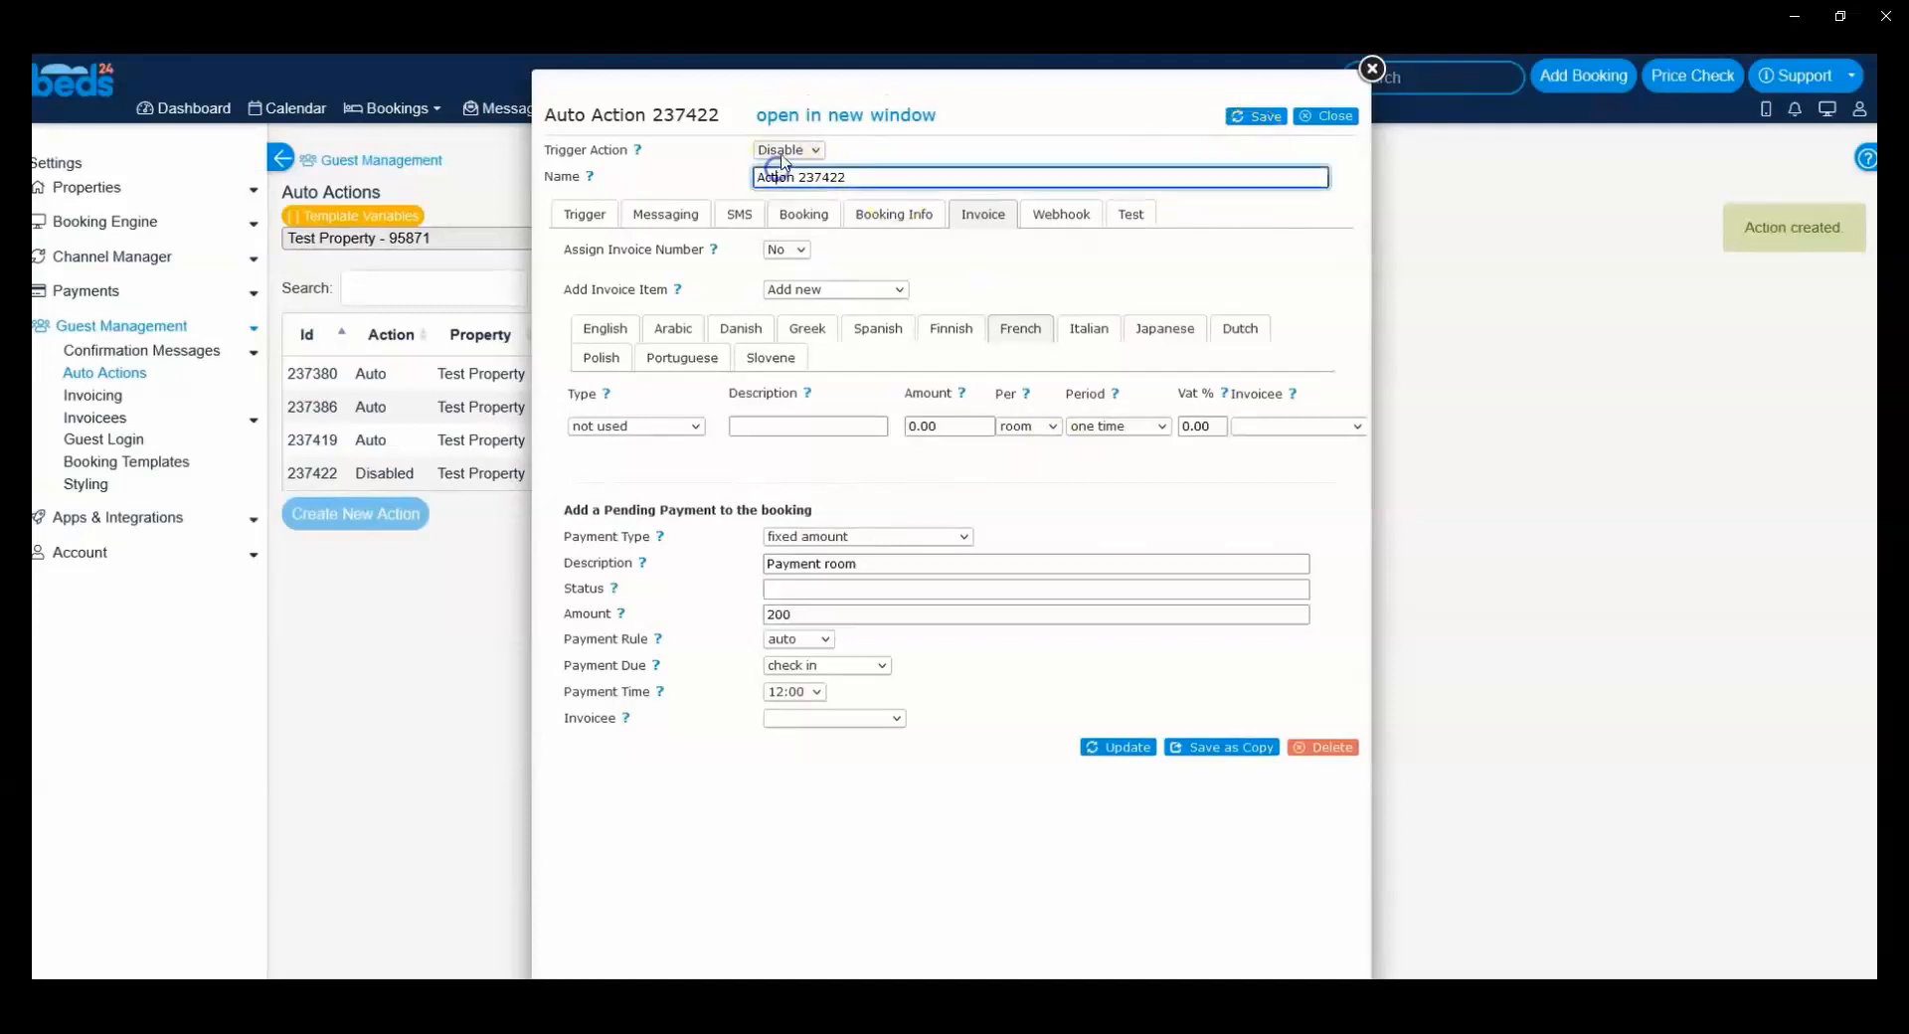
pyautogui.click(796, 197)
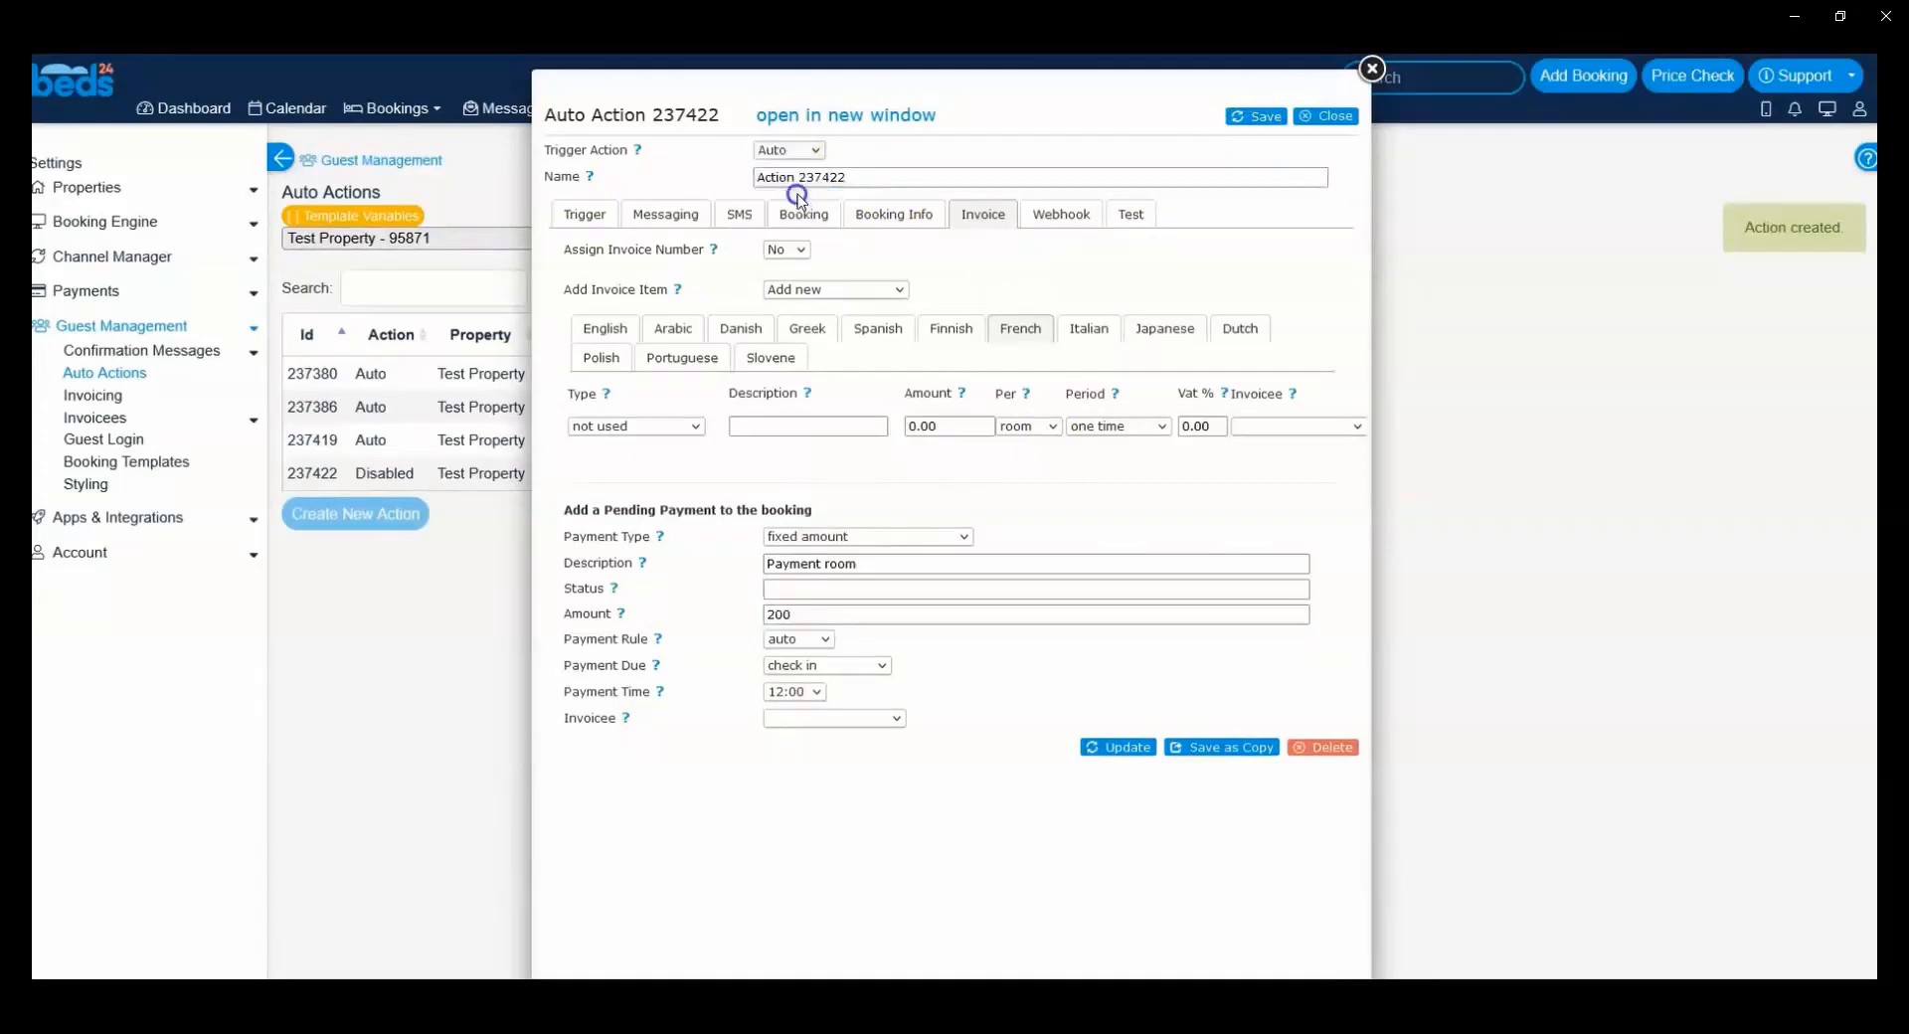
pyautogui.click(1266, 116)
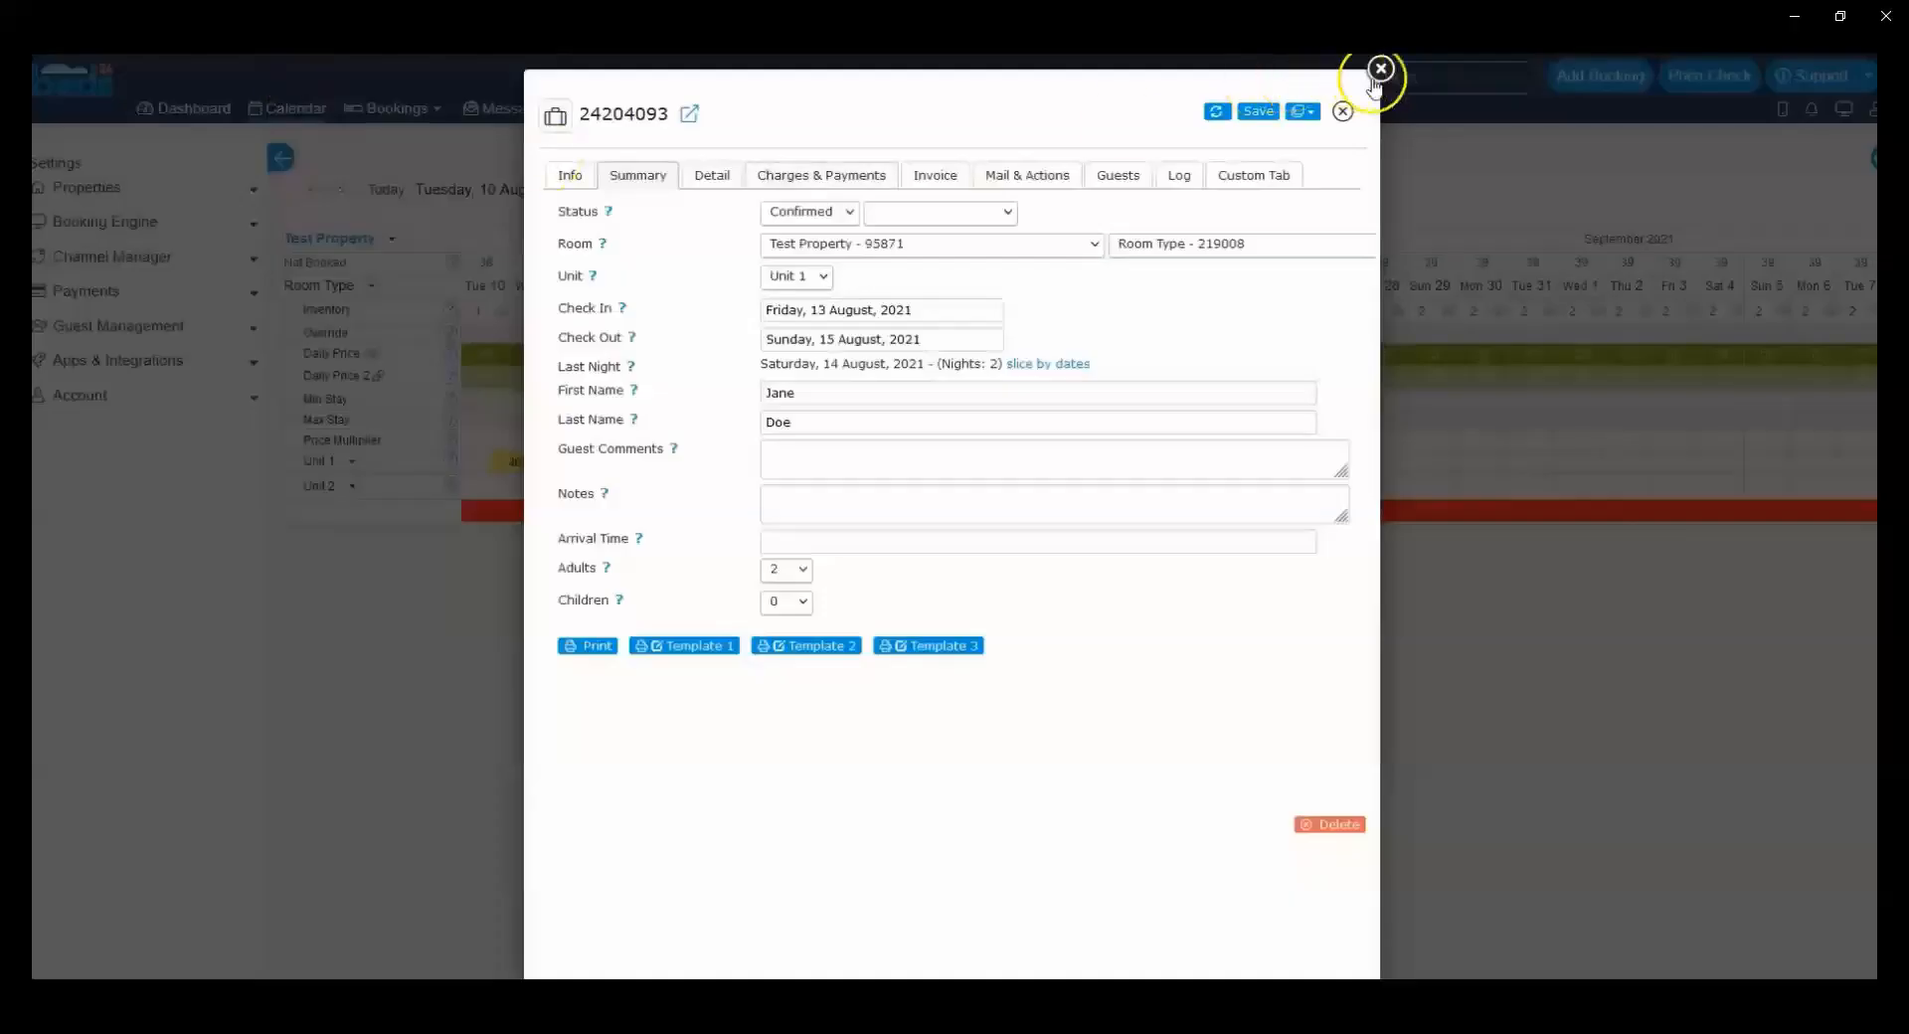
# Step: Reopen the booking checking in on 13 August and run its pending invoice action immediately
pyautogui.click(1381, 69)
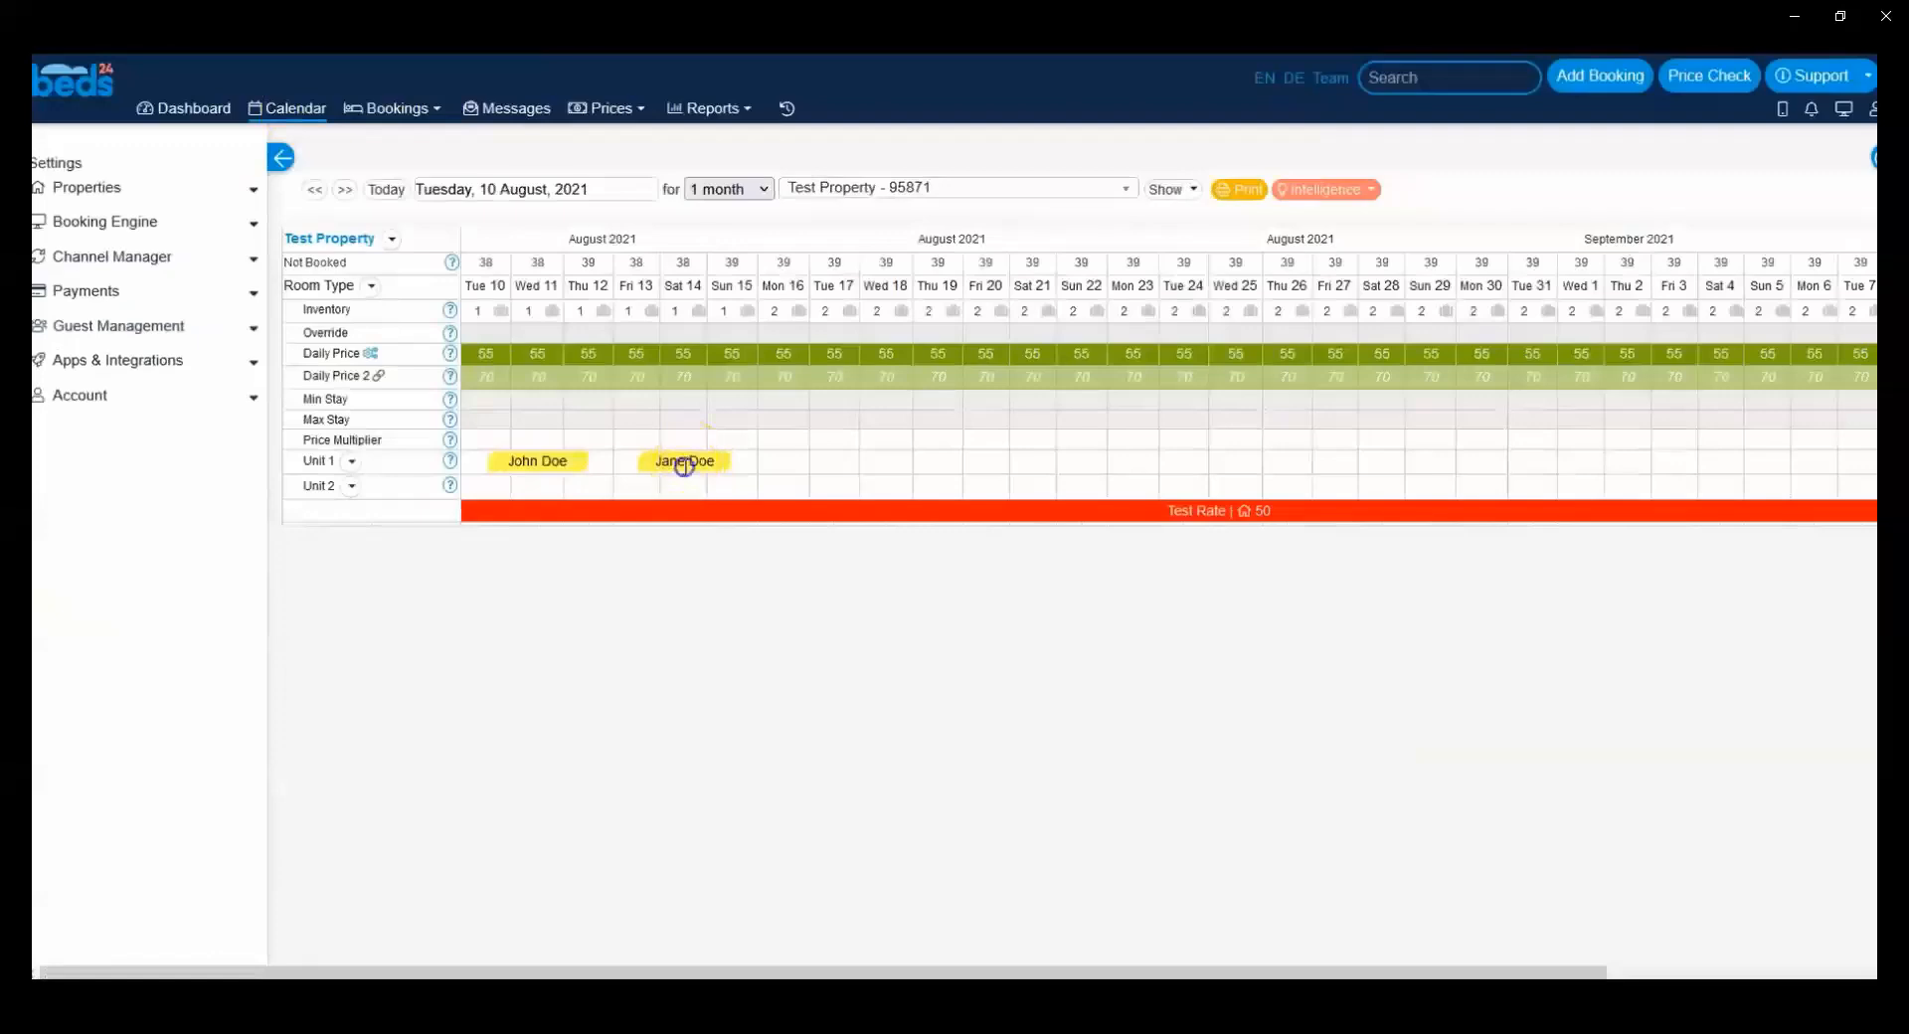
pyautogui.click(684, 465)
pyautogui.click(1064, 175)
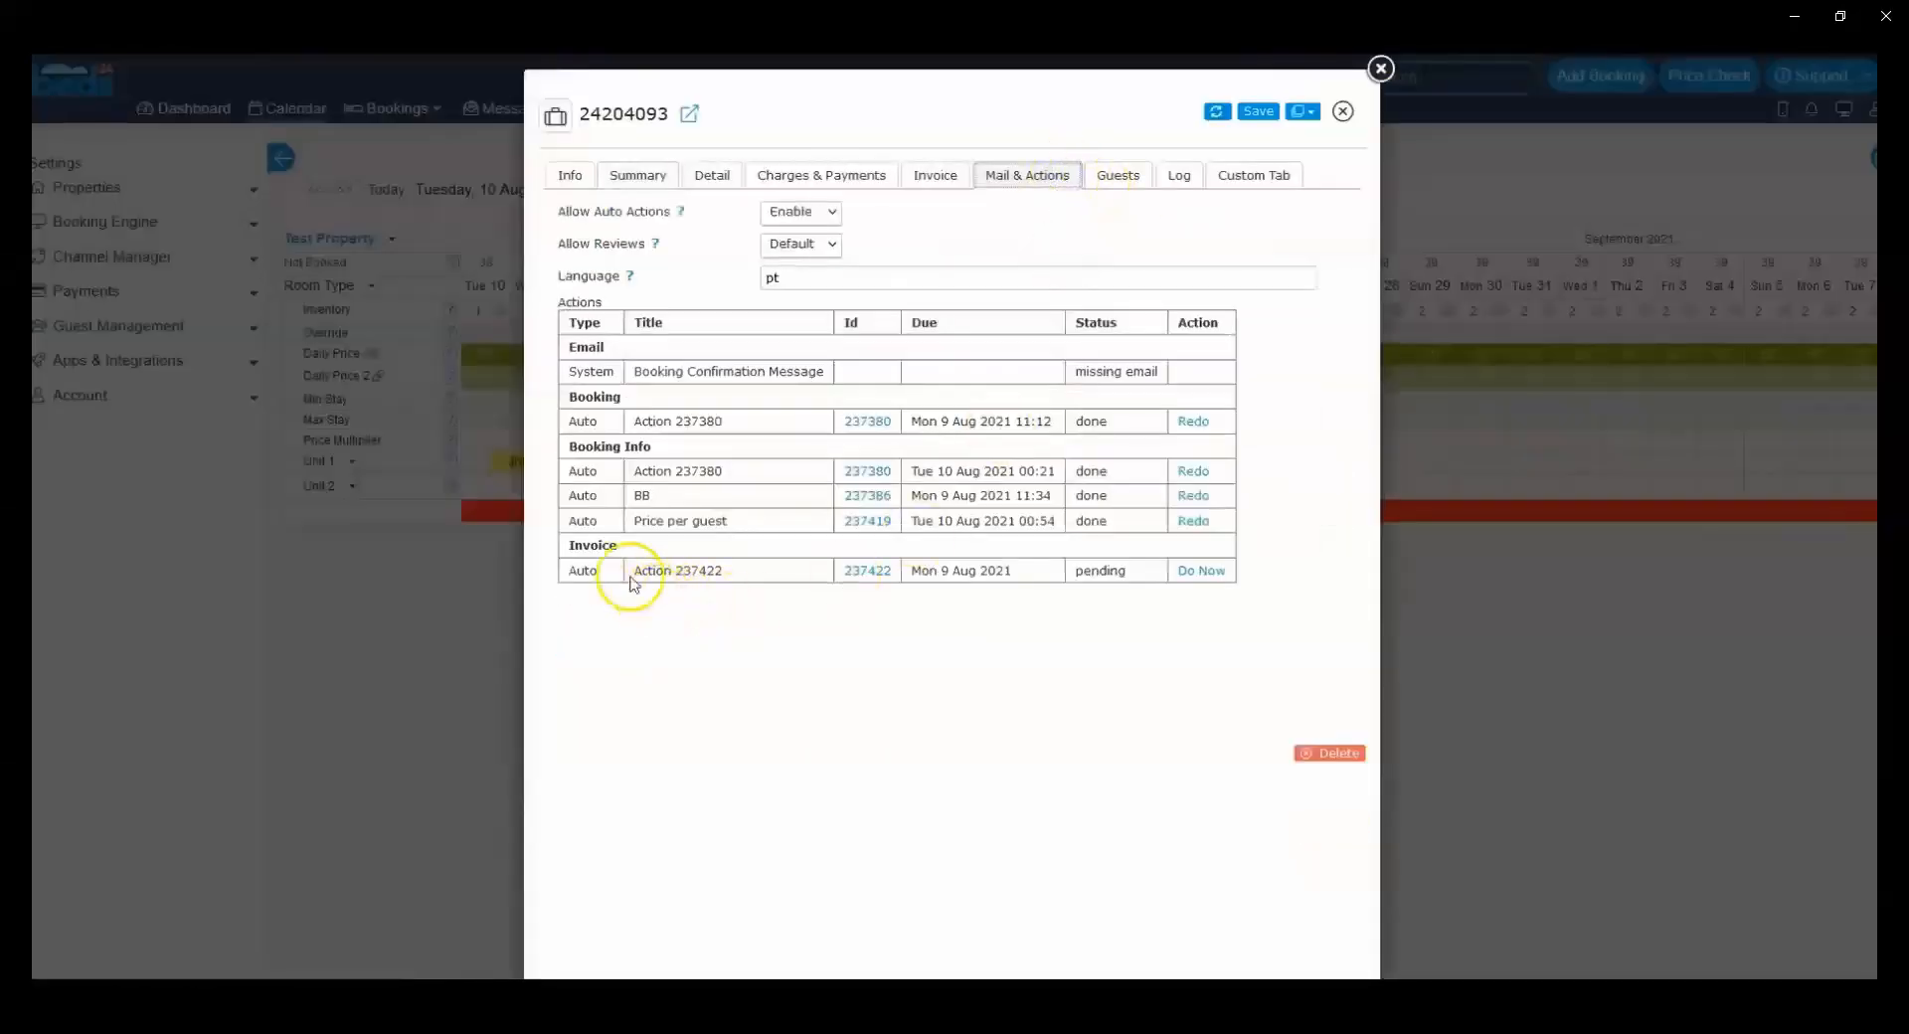
pyautogui.click(1193, 575)
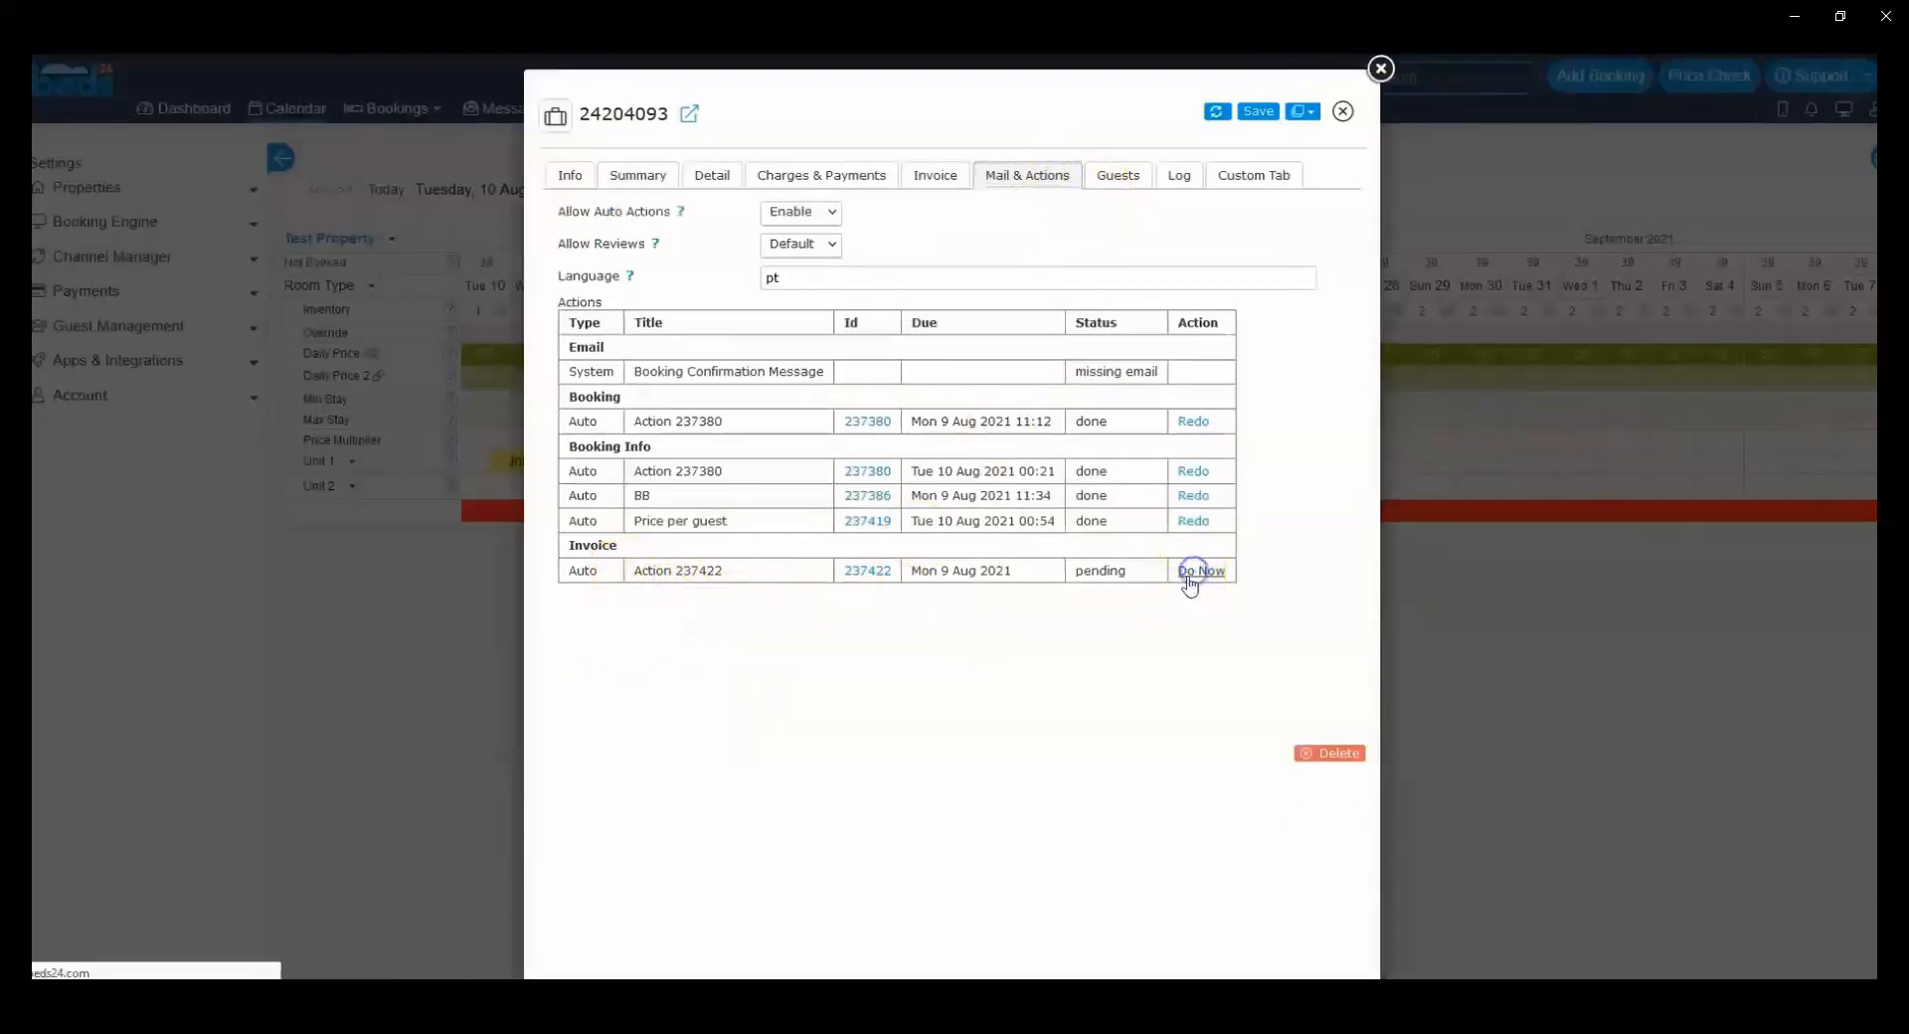
# Step: Check the booking's charges and payments for the Payment room pending payment, its amount, rule and due date
pyautogui.click(843, 187)
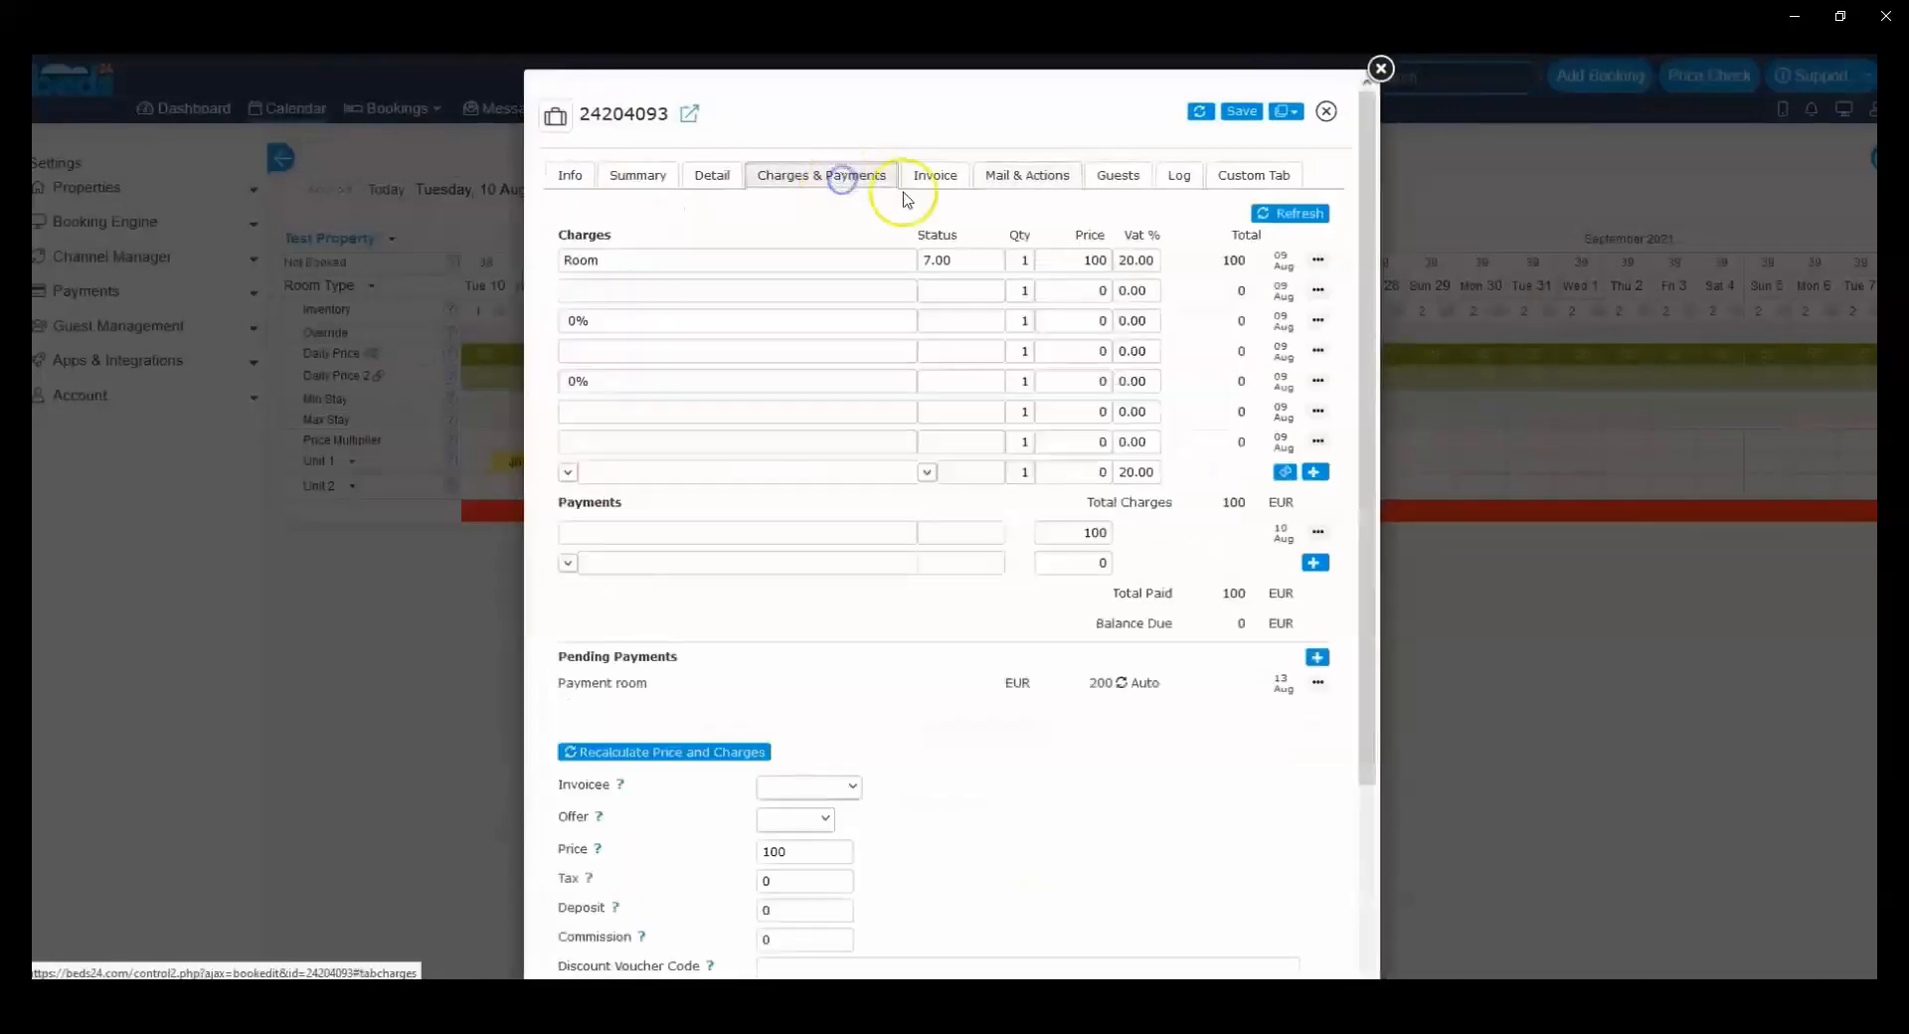
pyautogui.scroll(-2, 928, 515)
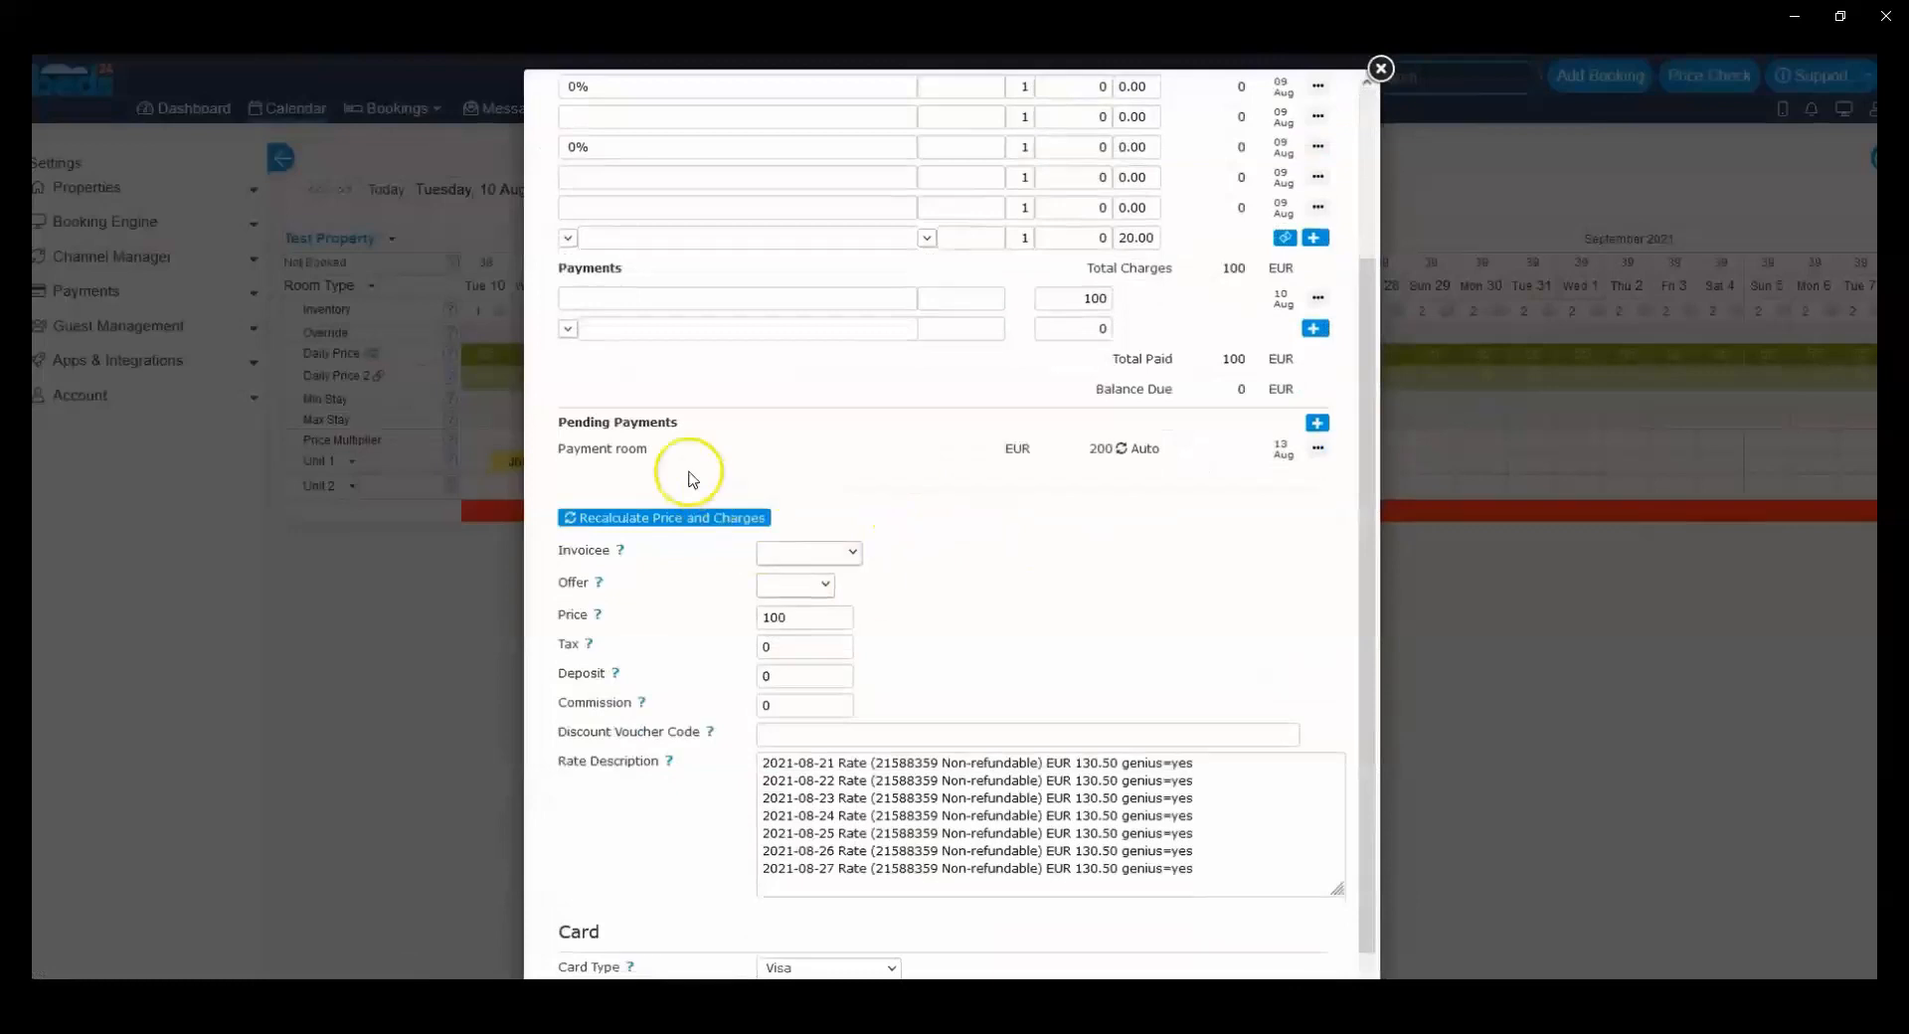
pyautogui.moveTo(566, 422); pyautogui.dragTo(681, 461)
pyautogui.scroll(3, 817, 484)
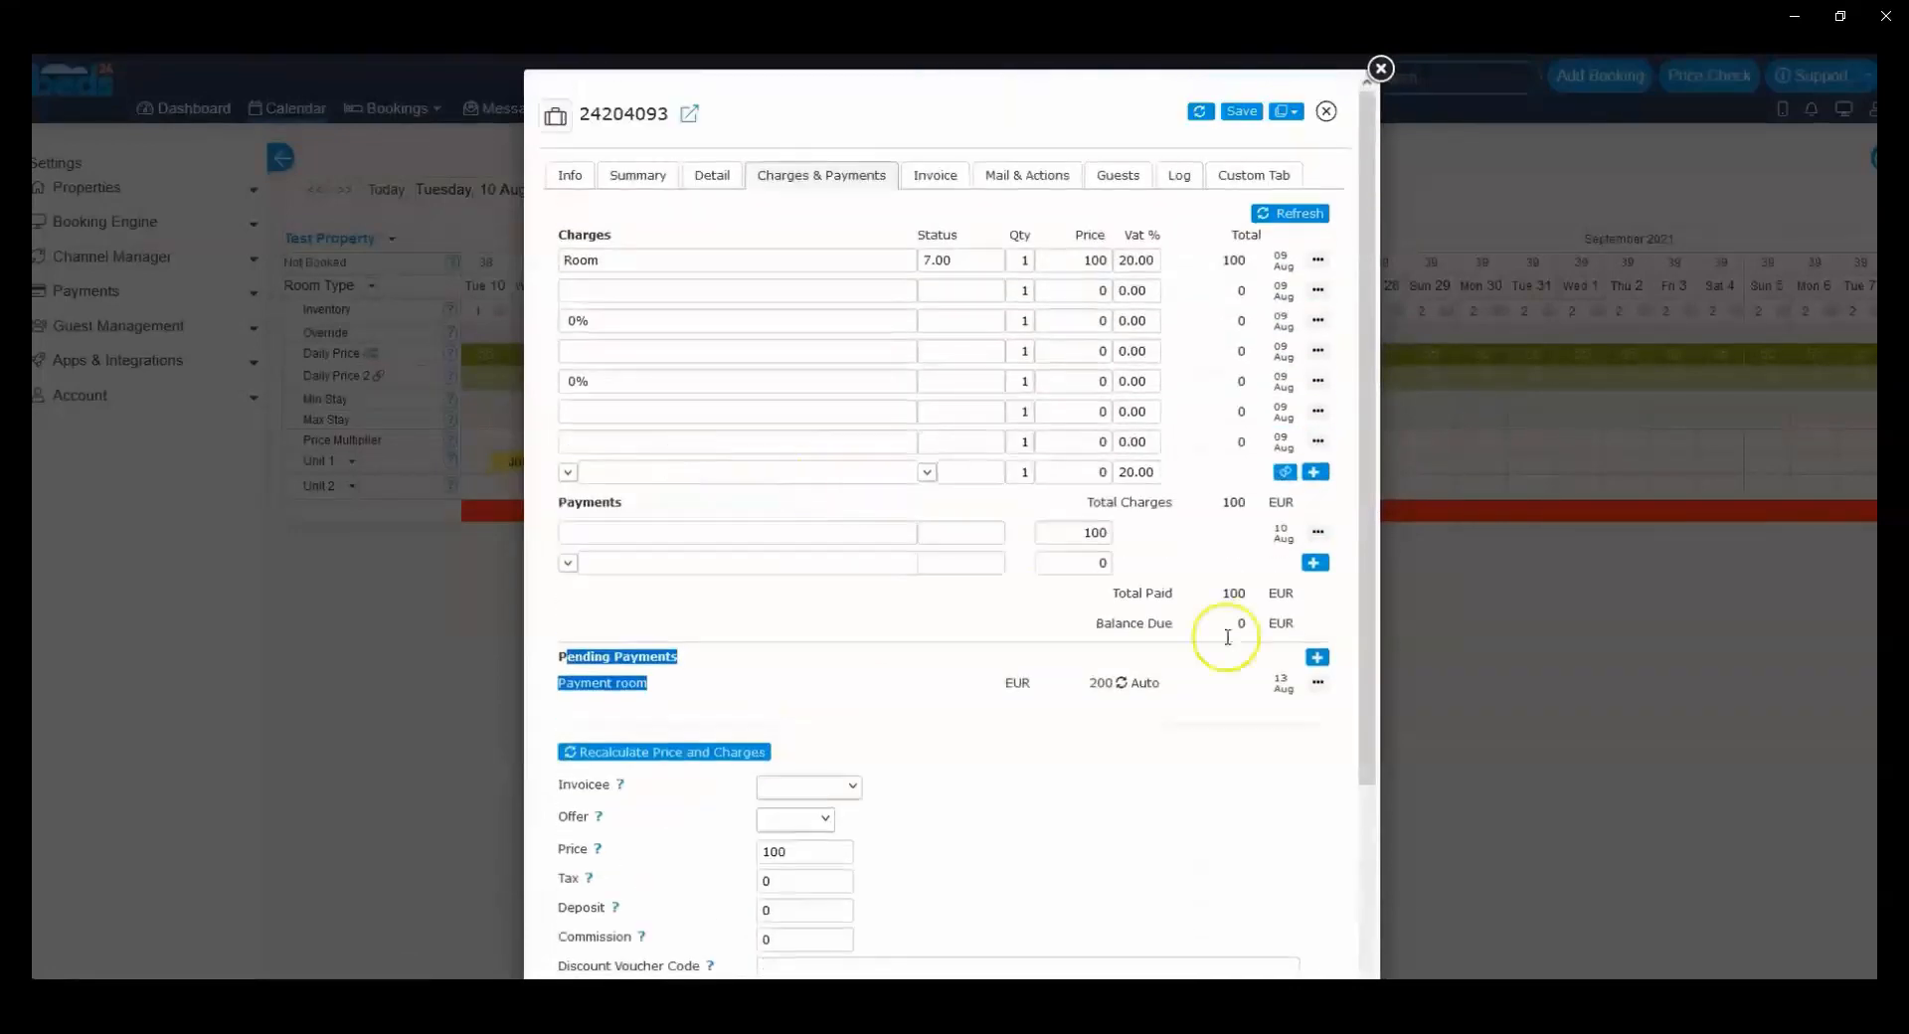
pyautogui.click(1278, 677)
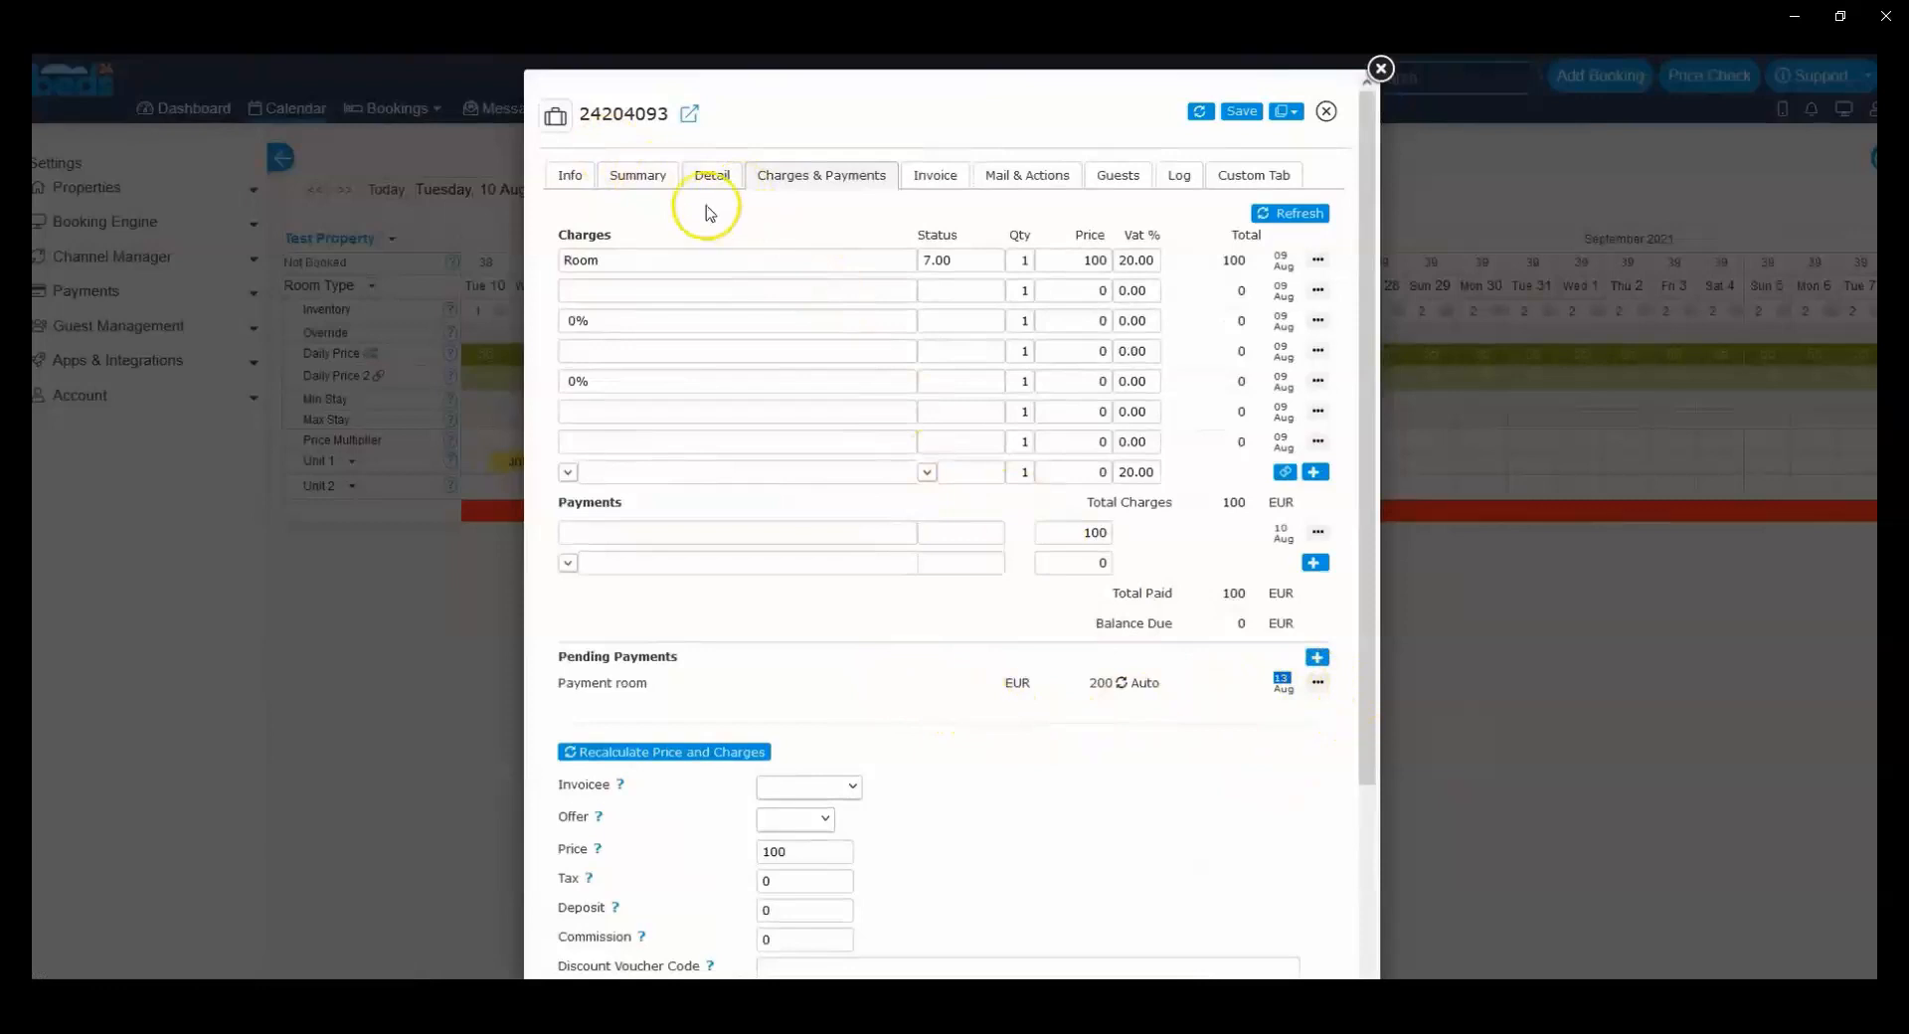
# Step: Try to charge the Payment room pending payment immediately
pyautogui.click(1318, 682)
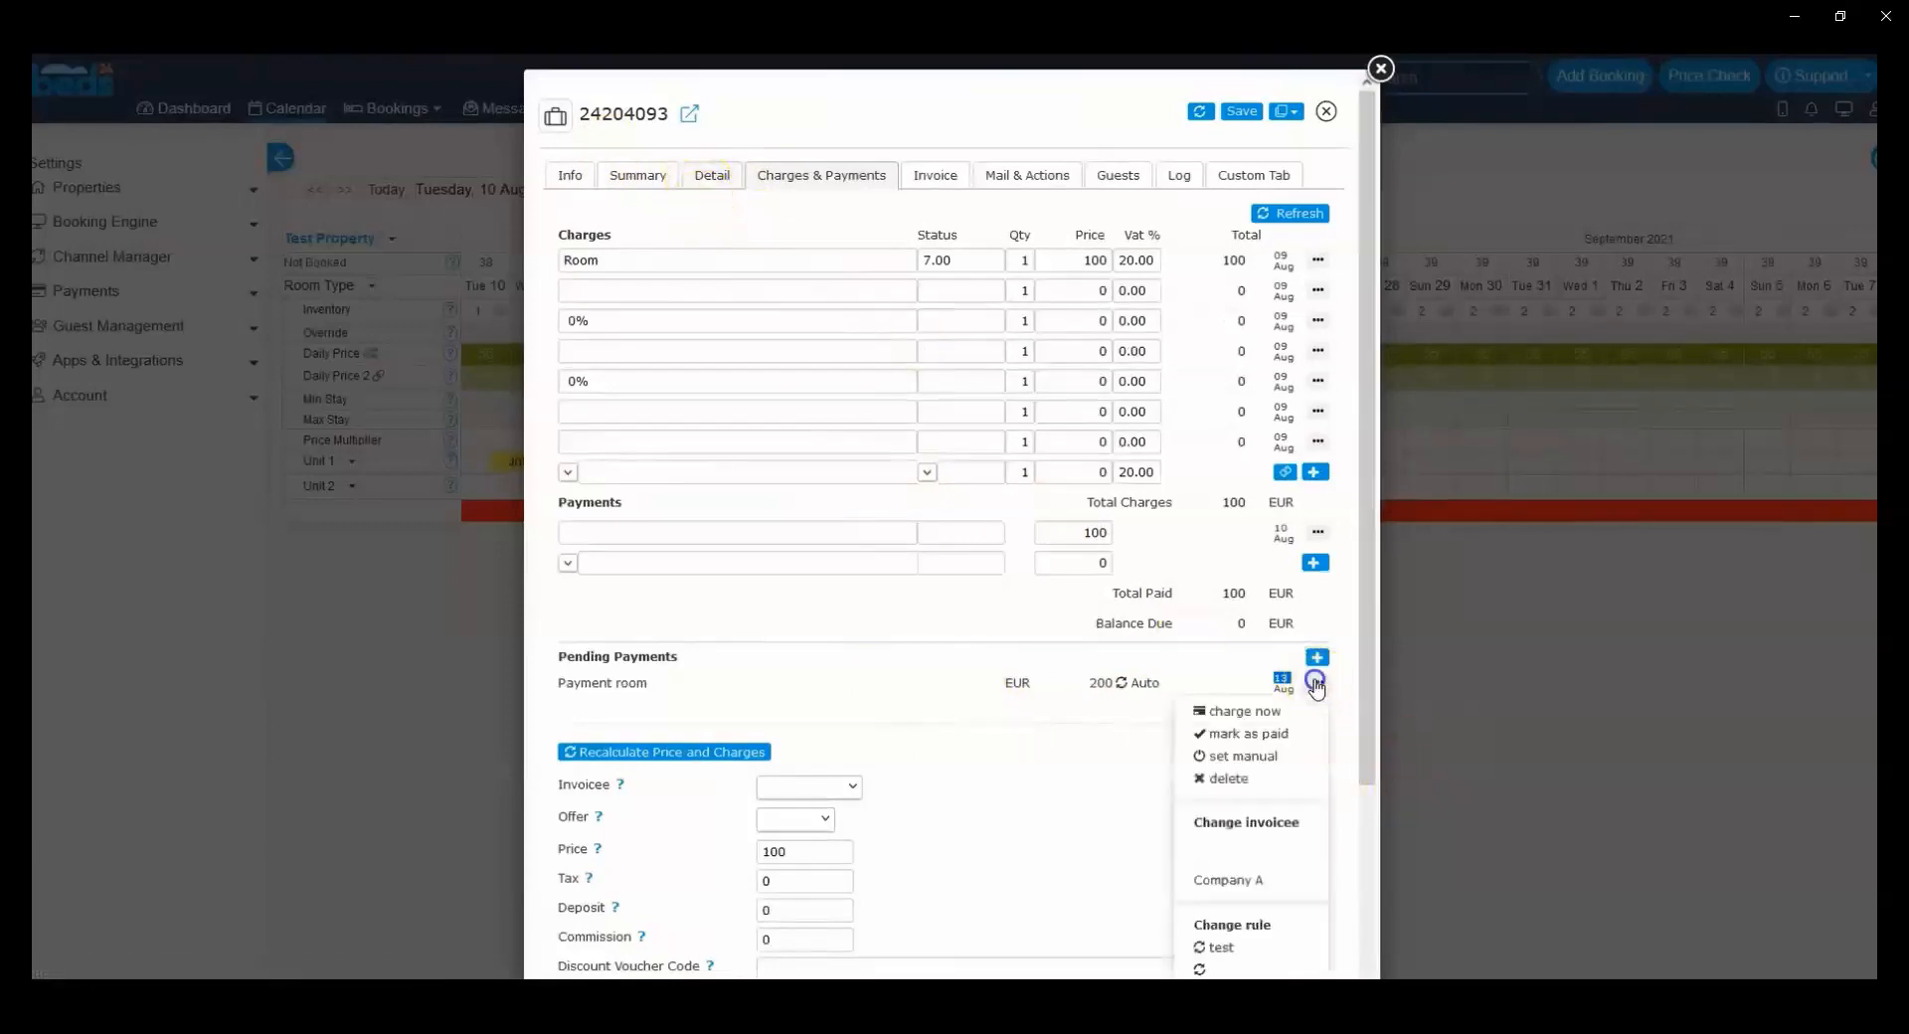
pyautogui.click(1265, 713)
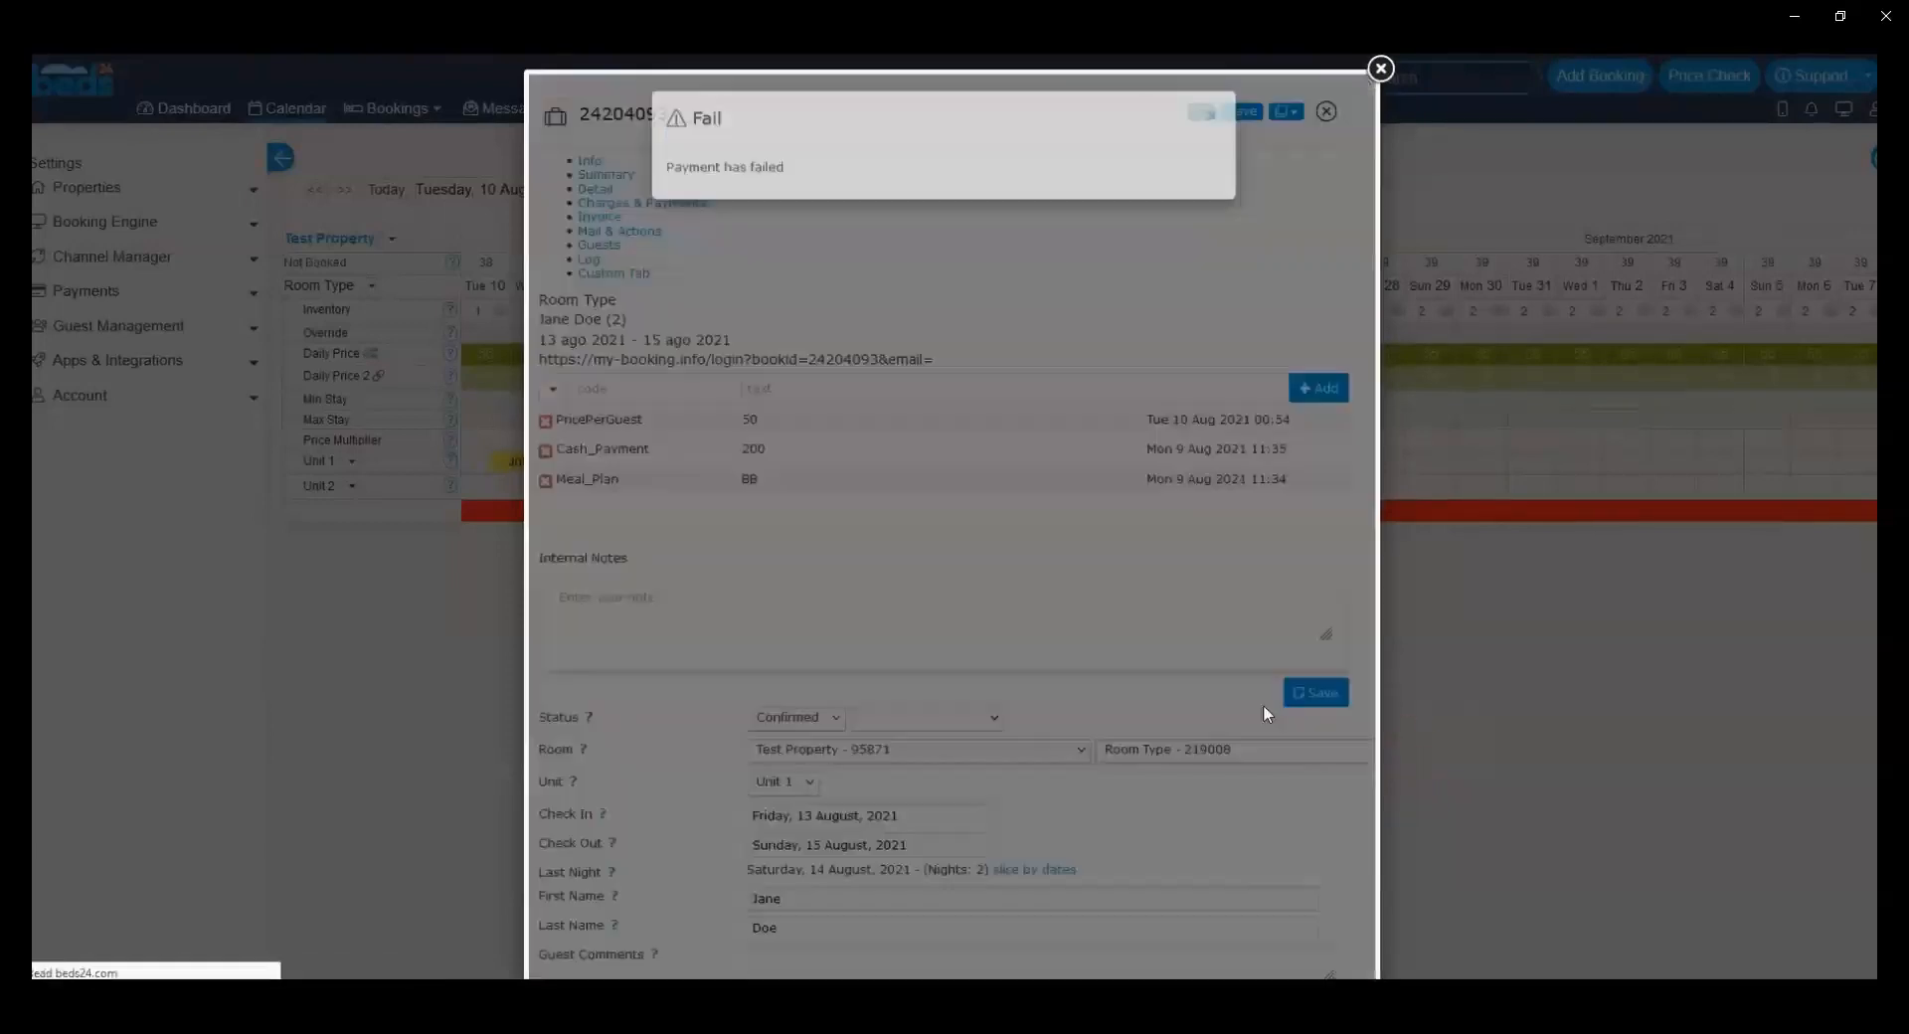
# Step: Dismiss the payment message, check the booking's info codes for a payment-related entry, and close the booking
pyautogui.click(1213, 132)
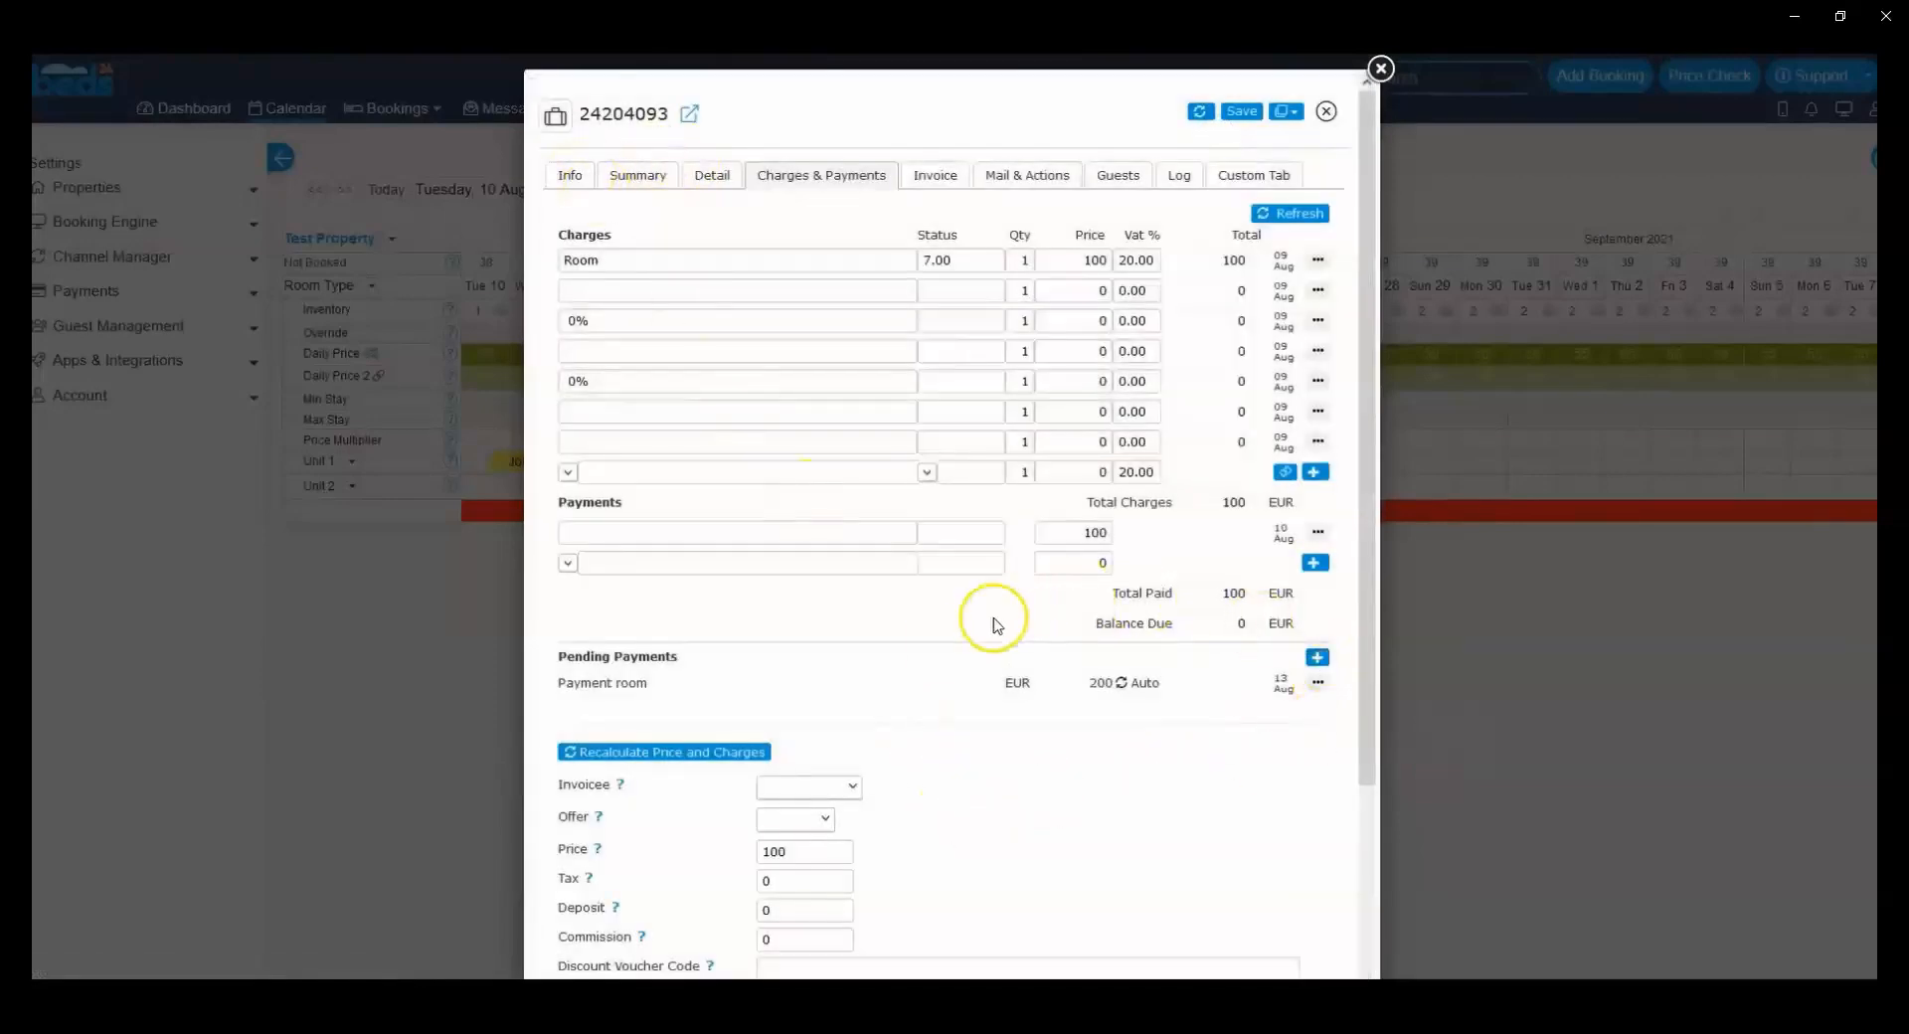
pyautogui.click(570, 176)
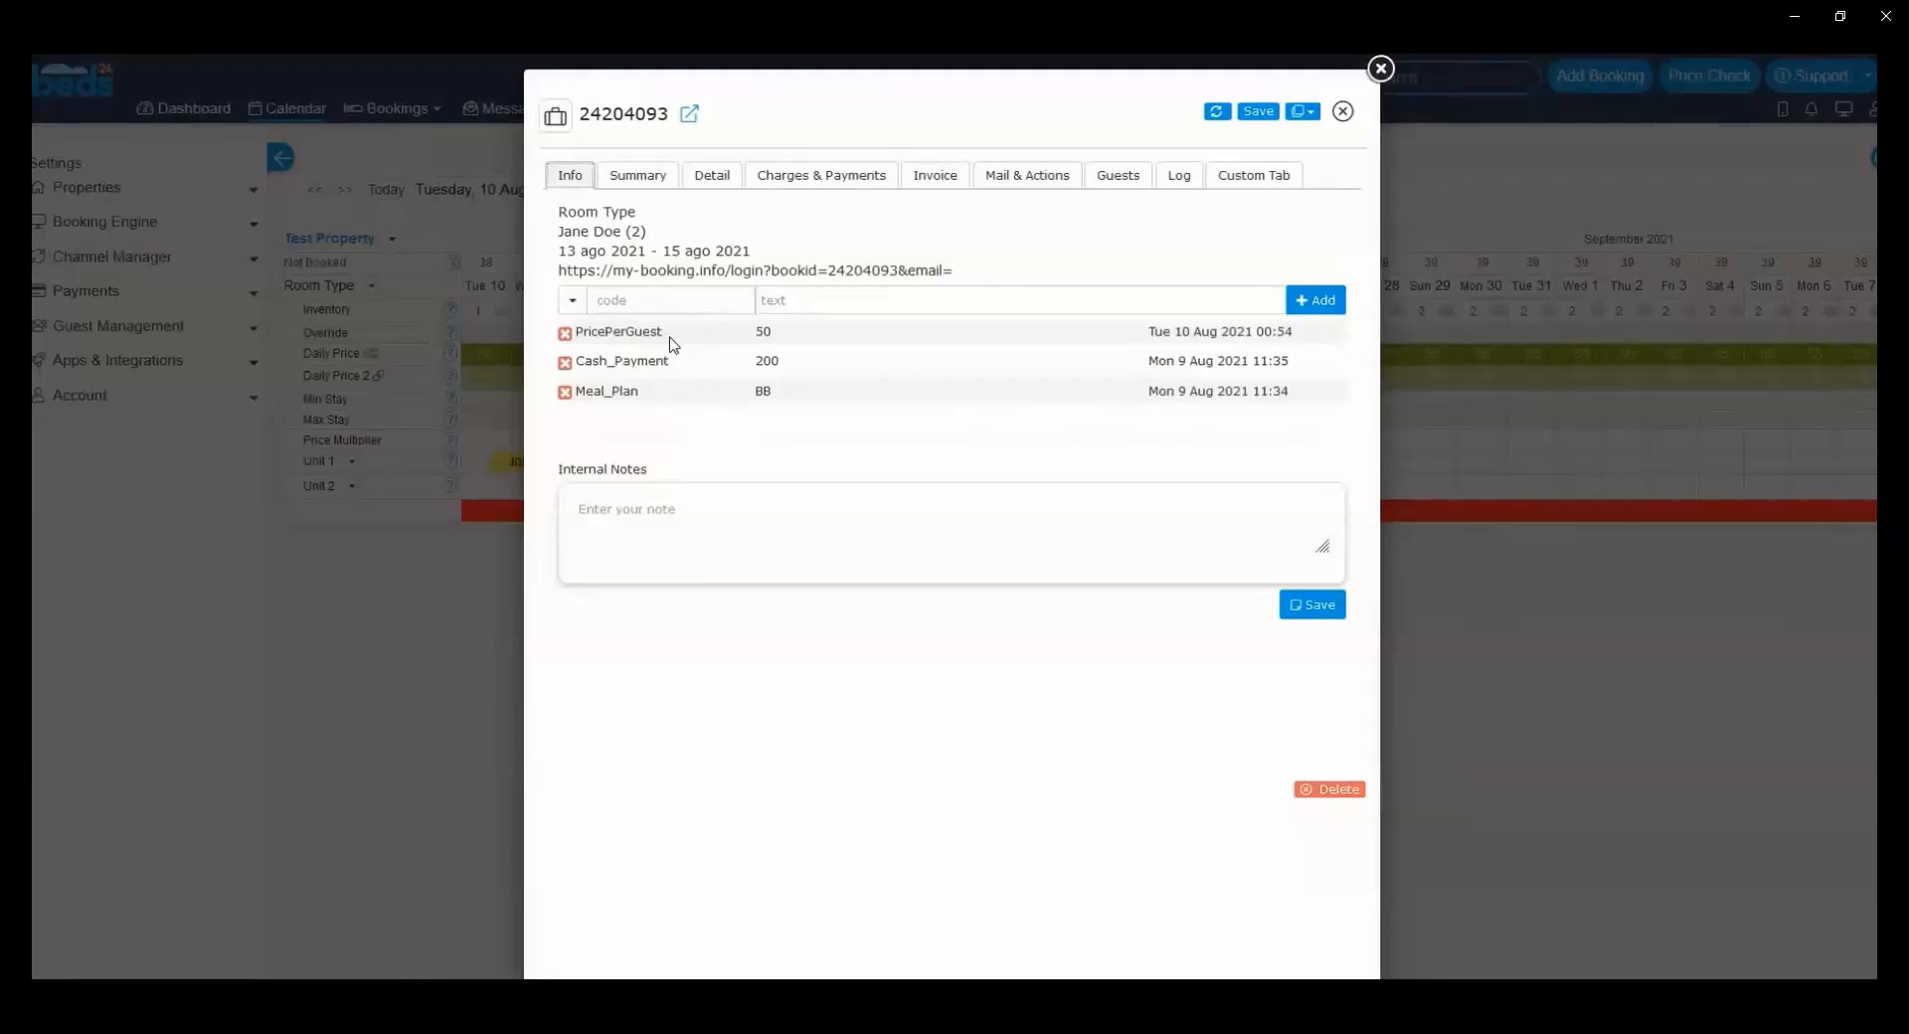
pyautogui.click(1382, 70)
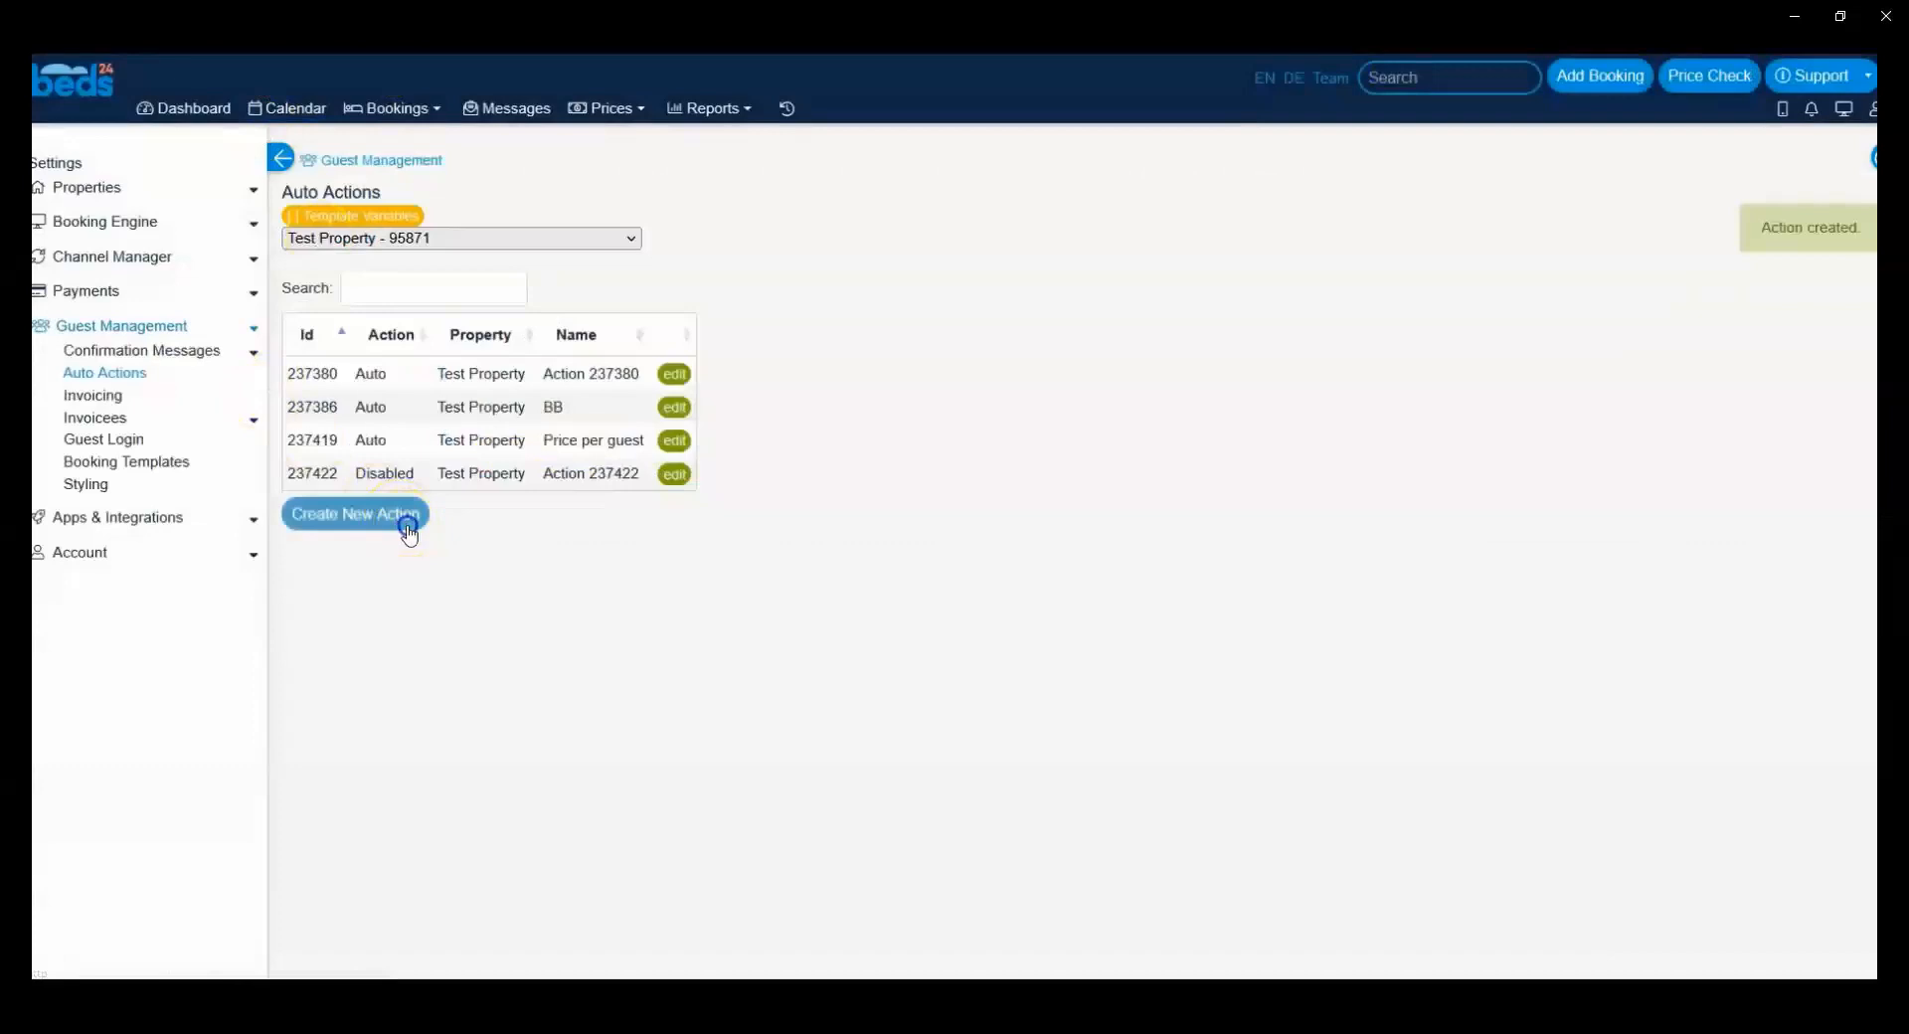
# Step: Create a new auto action with Trigger Event Booking, Trigger Time Immediate and a Time Window of 999 days
pyautogui.click(409, 534)
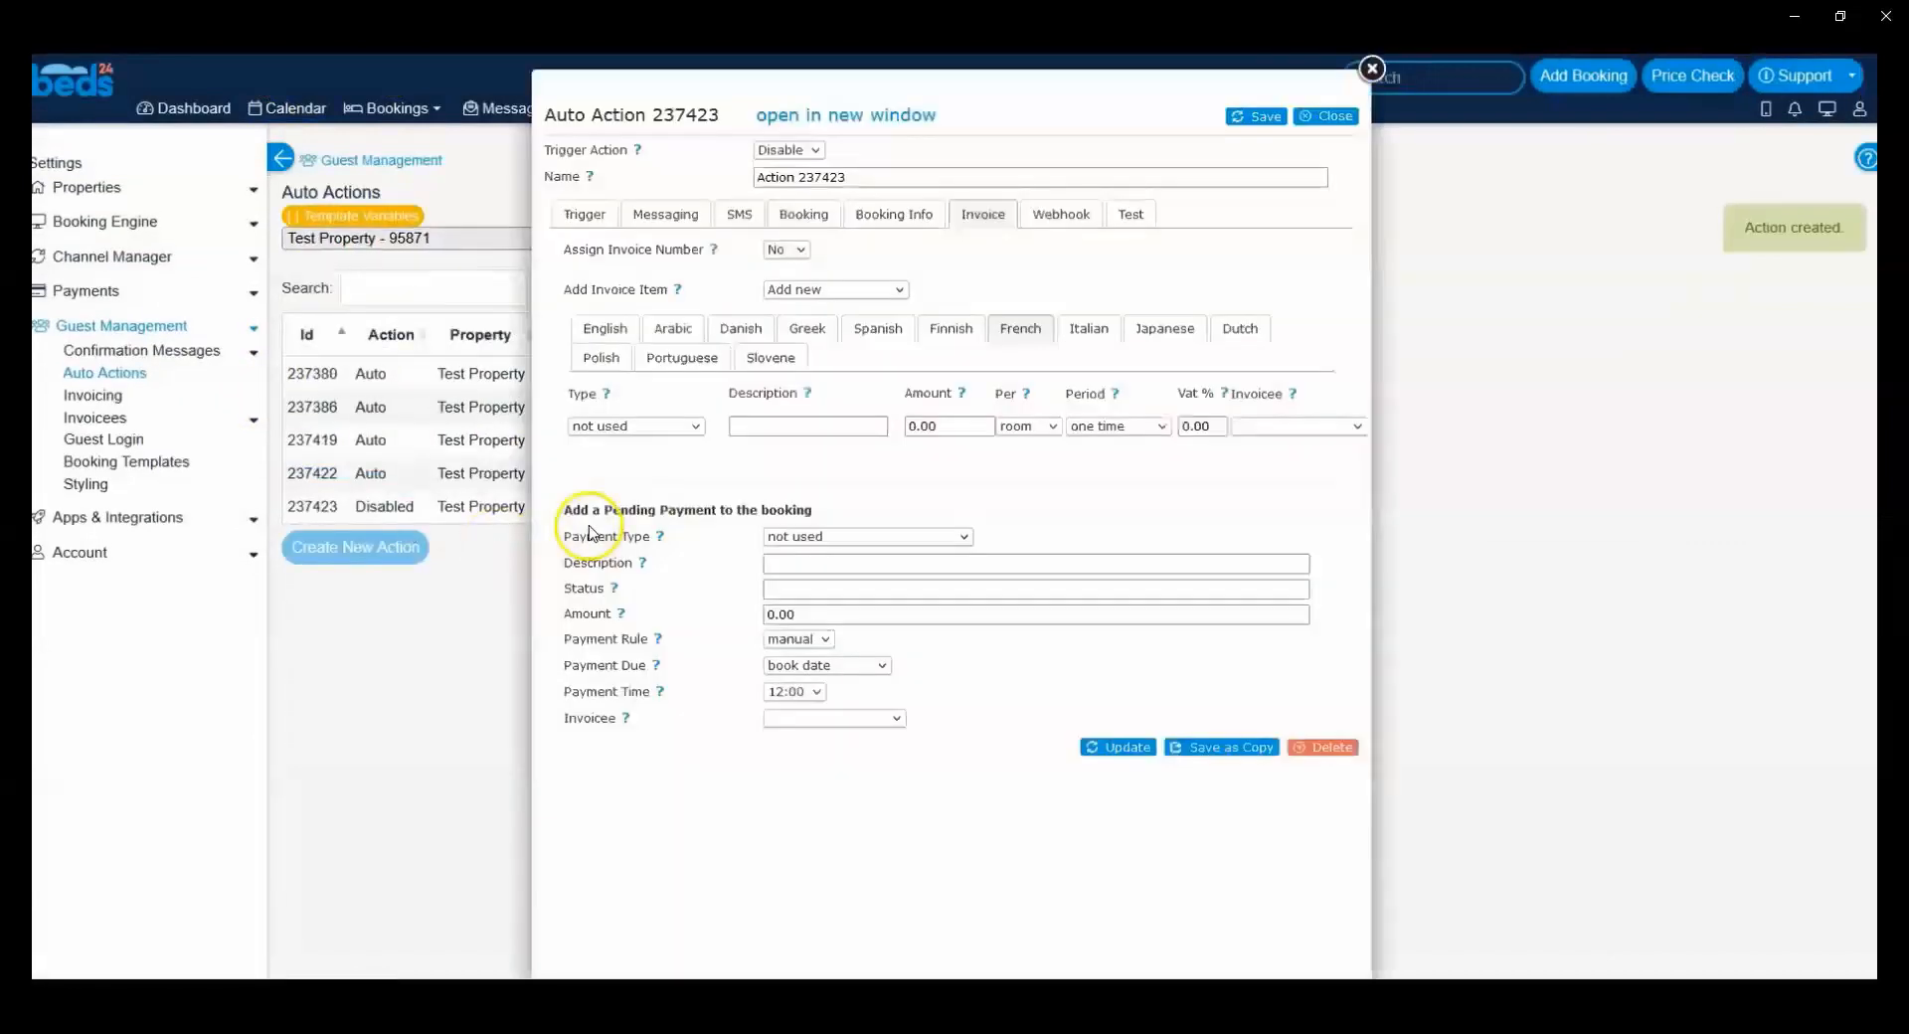
pyautogui.click(584, 215)
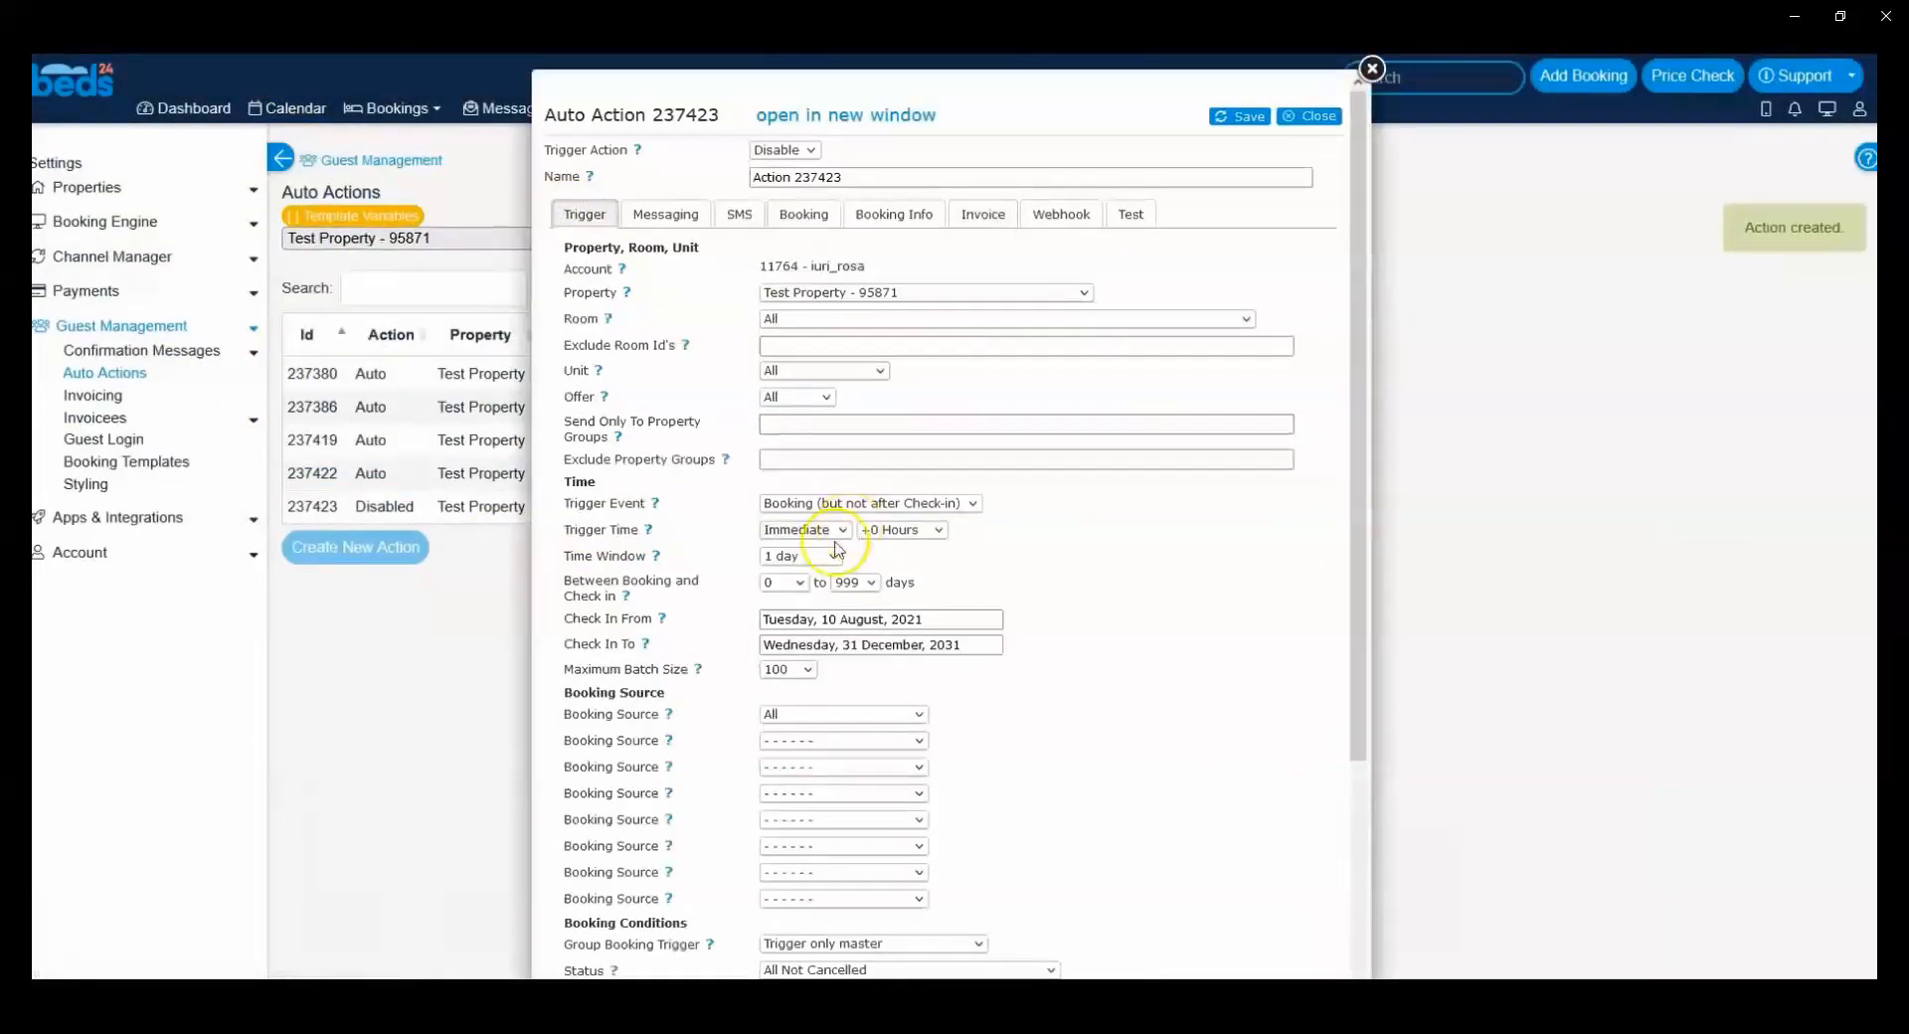
pyautogui.click(801, 503)
pyautogui.click(820, 529)
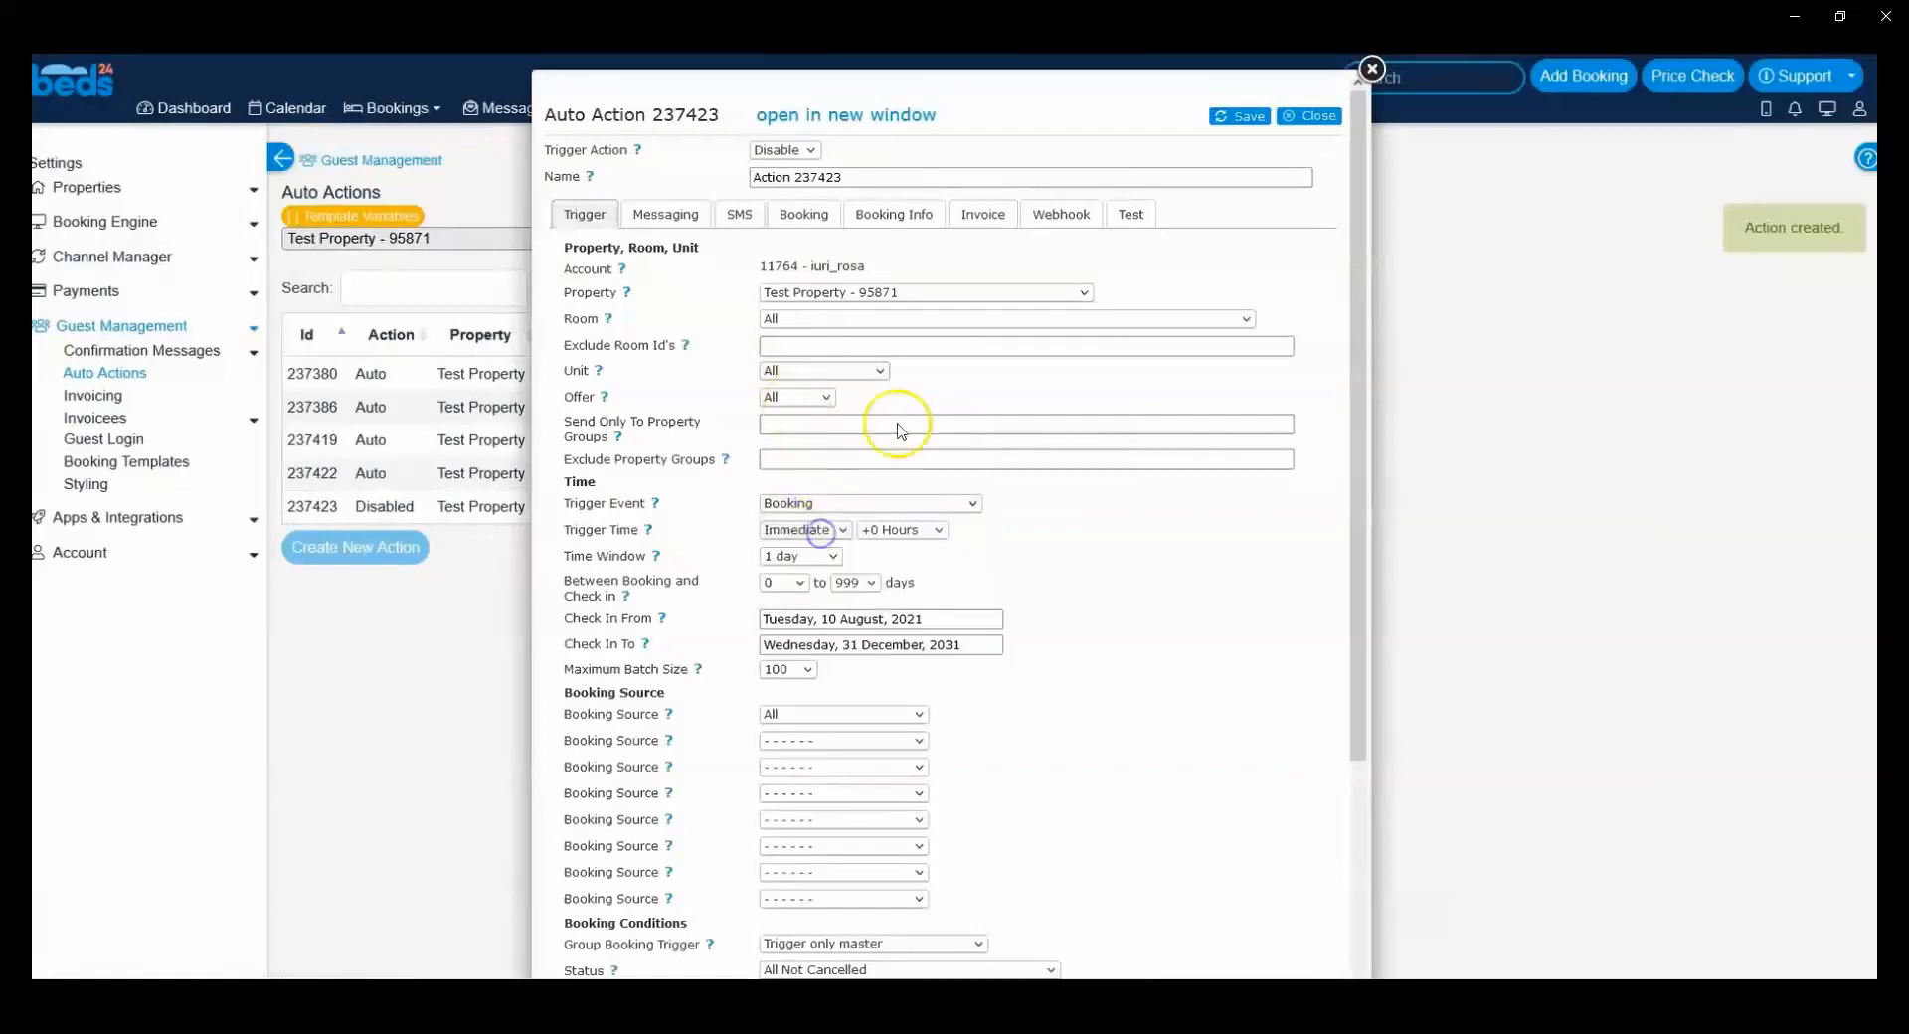
pyautogui.click(807, 556)
pyautogui.scroll(-6, 788, 378)
pyautogui.scroll(-20, 788, 378)
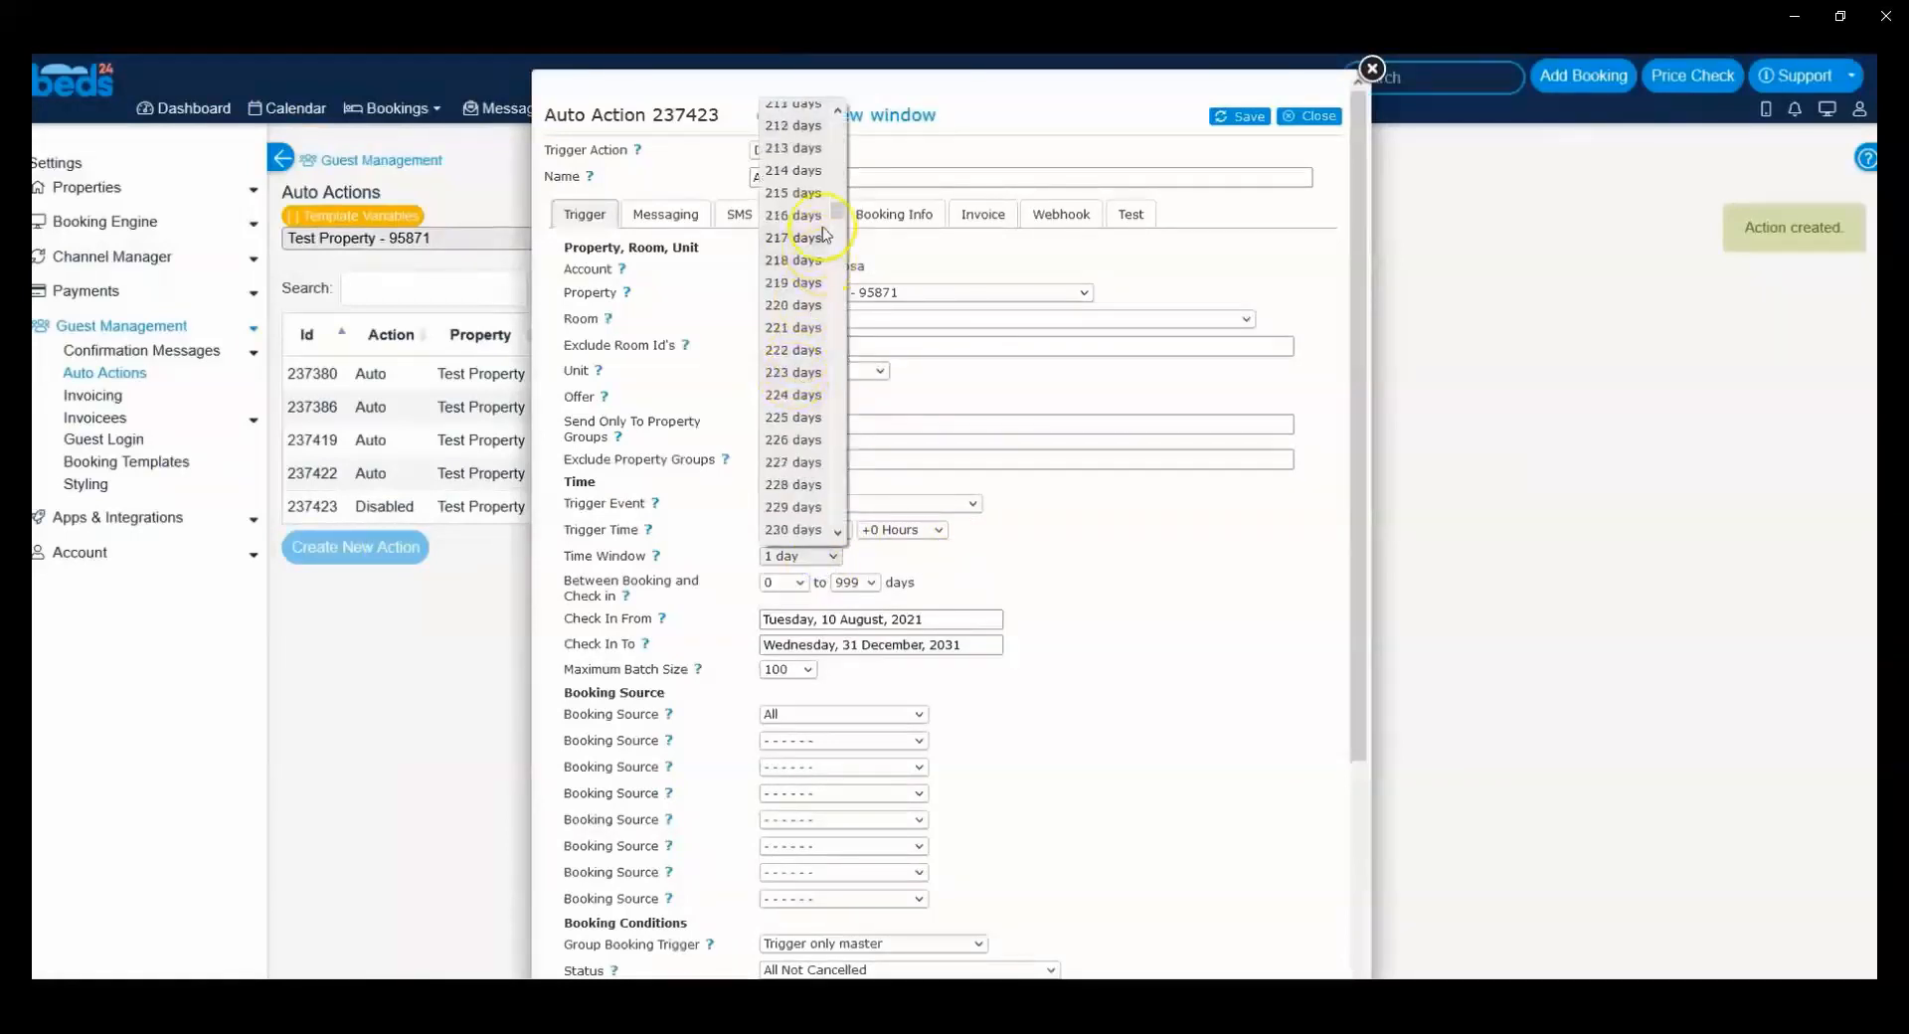
pyautogui.moveTo(838, 225); pyautogui.dragTo(842, 775)
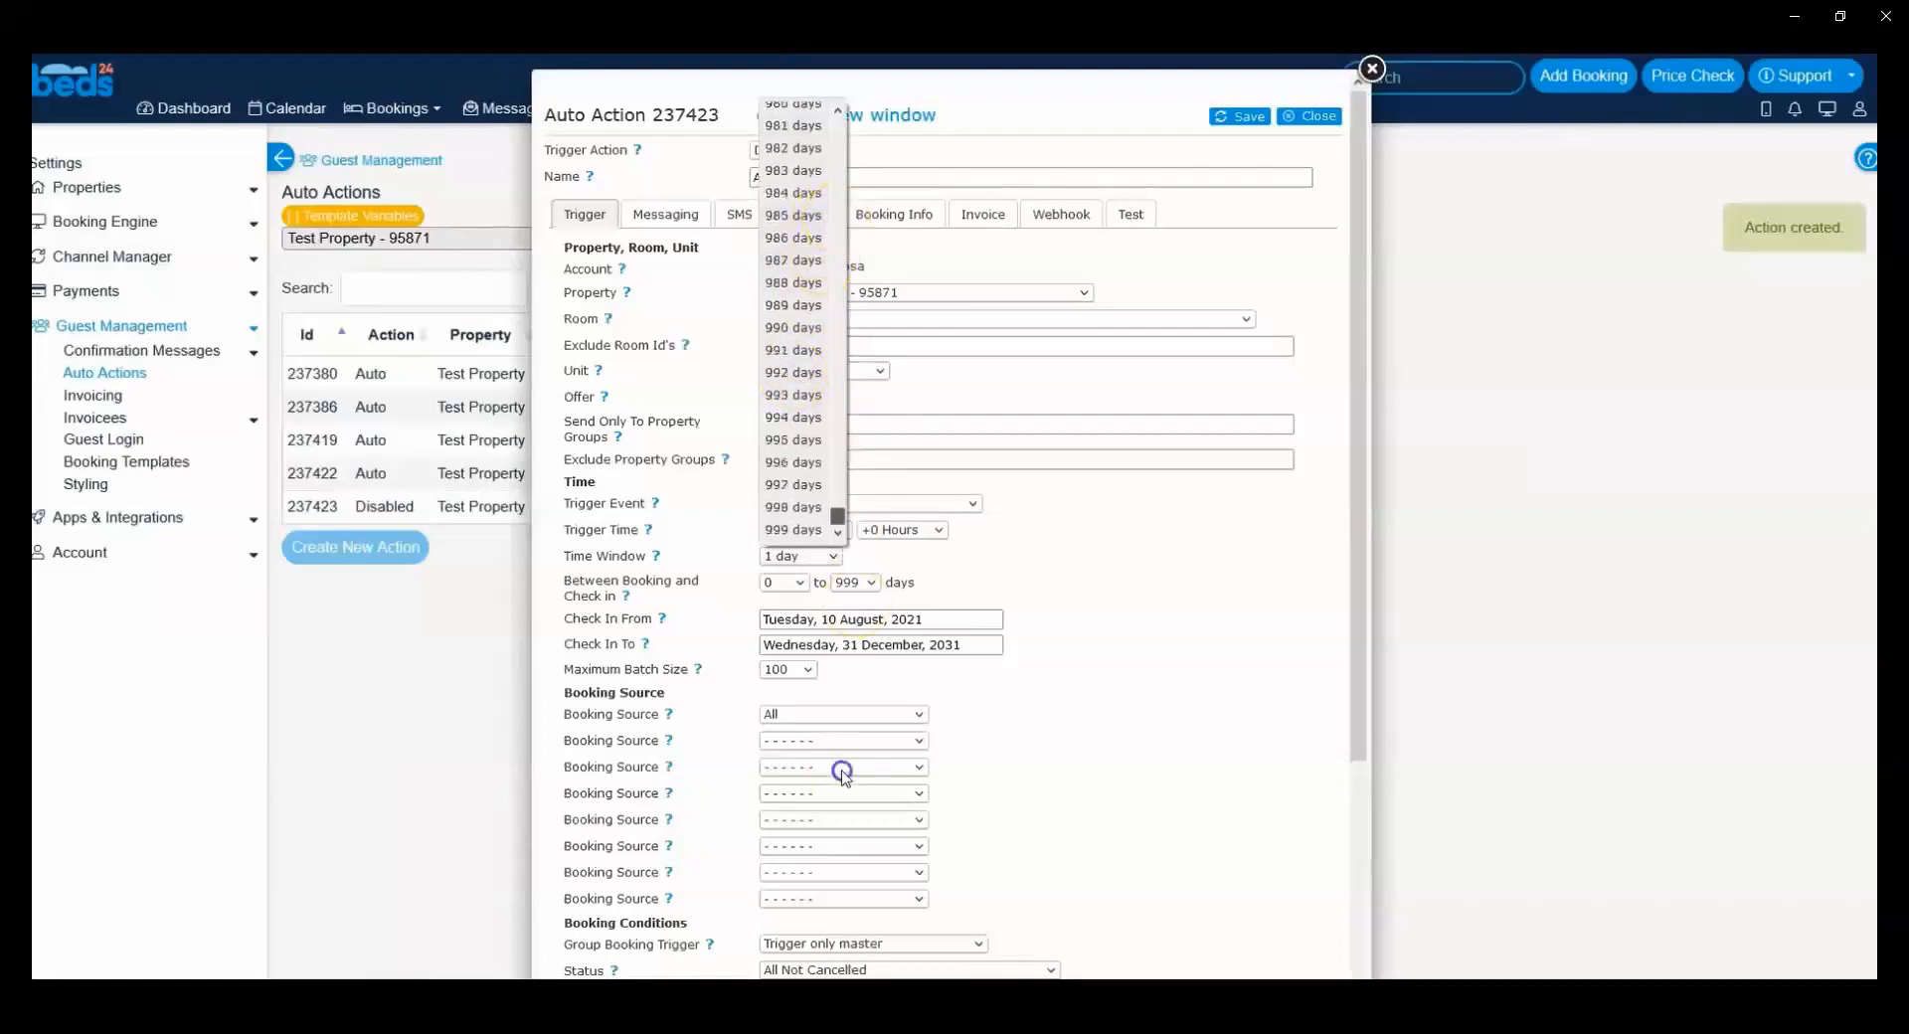
pyautogui.click(818, 528)
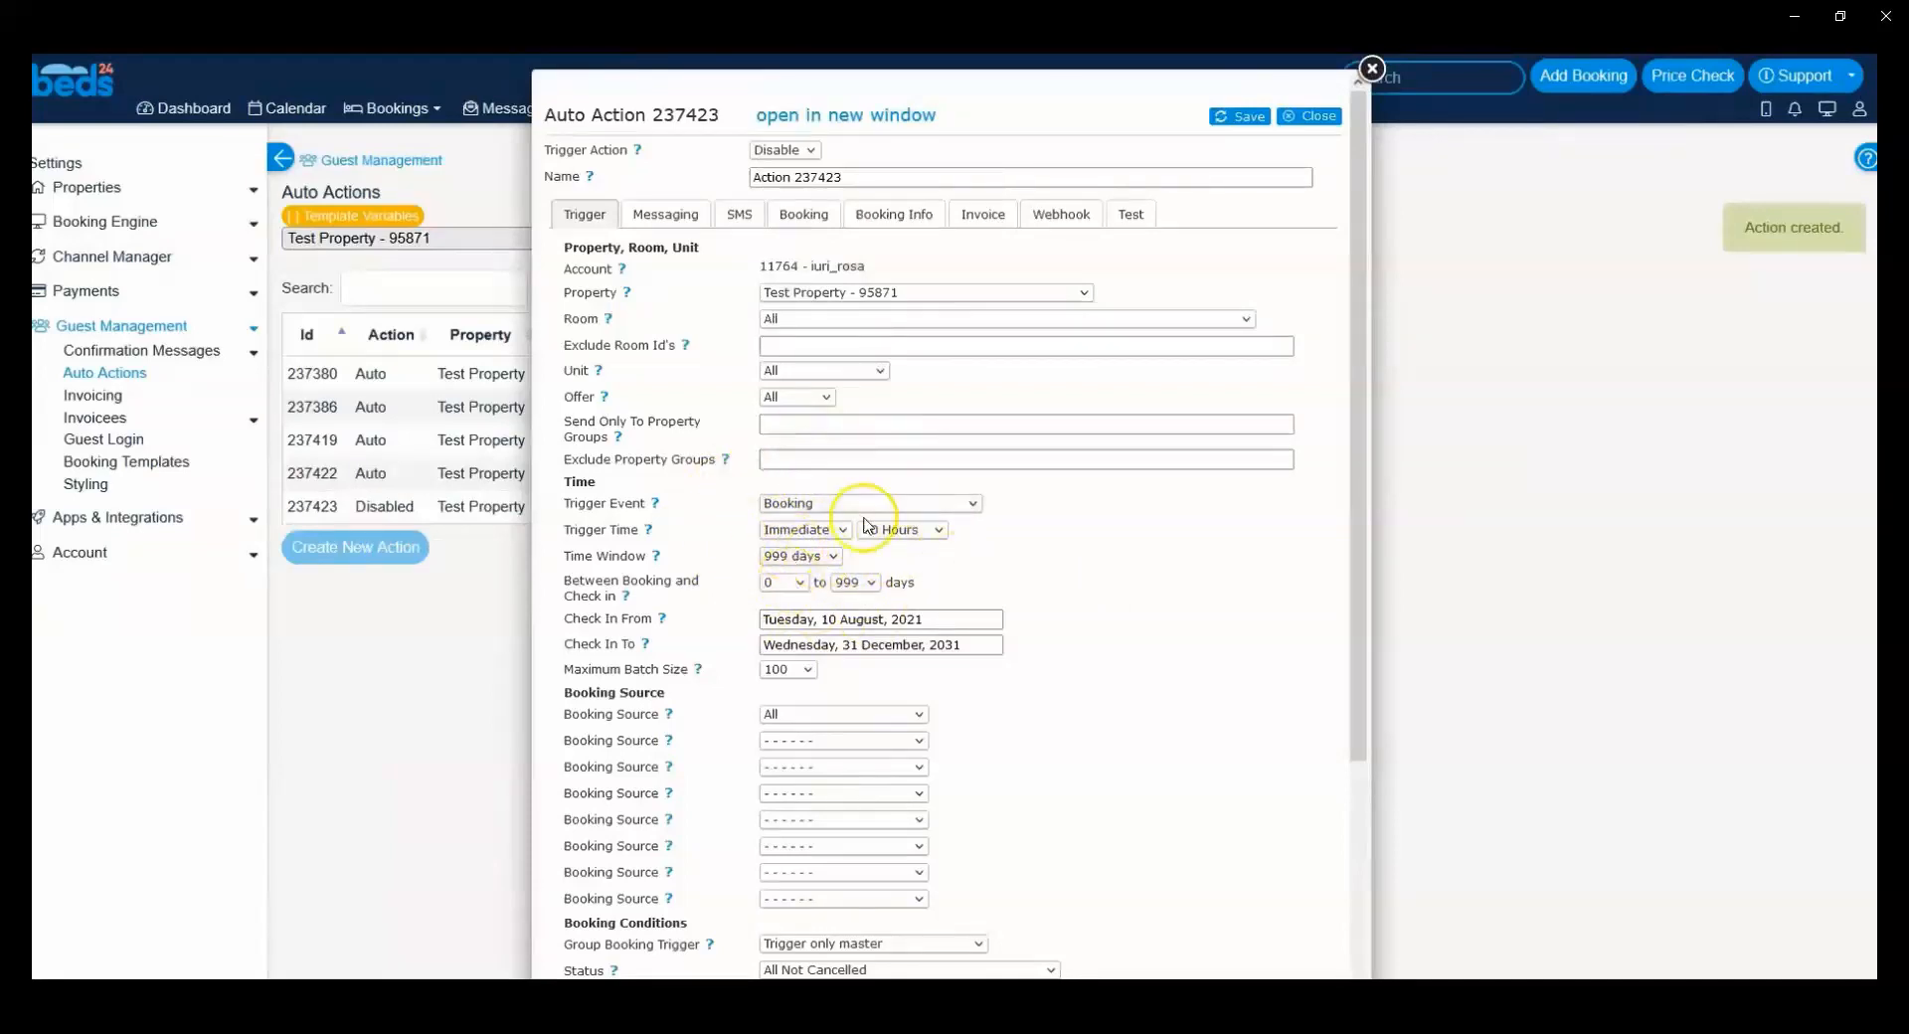
# Step: Limit the new action's trigger to bookings whose Any Booking Info Code is StripeCardFail
pyautogui.scroll(-5, 894, 502)
pyautogui.scroll(-2, 683, 634)
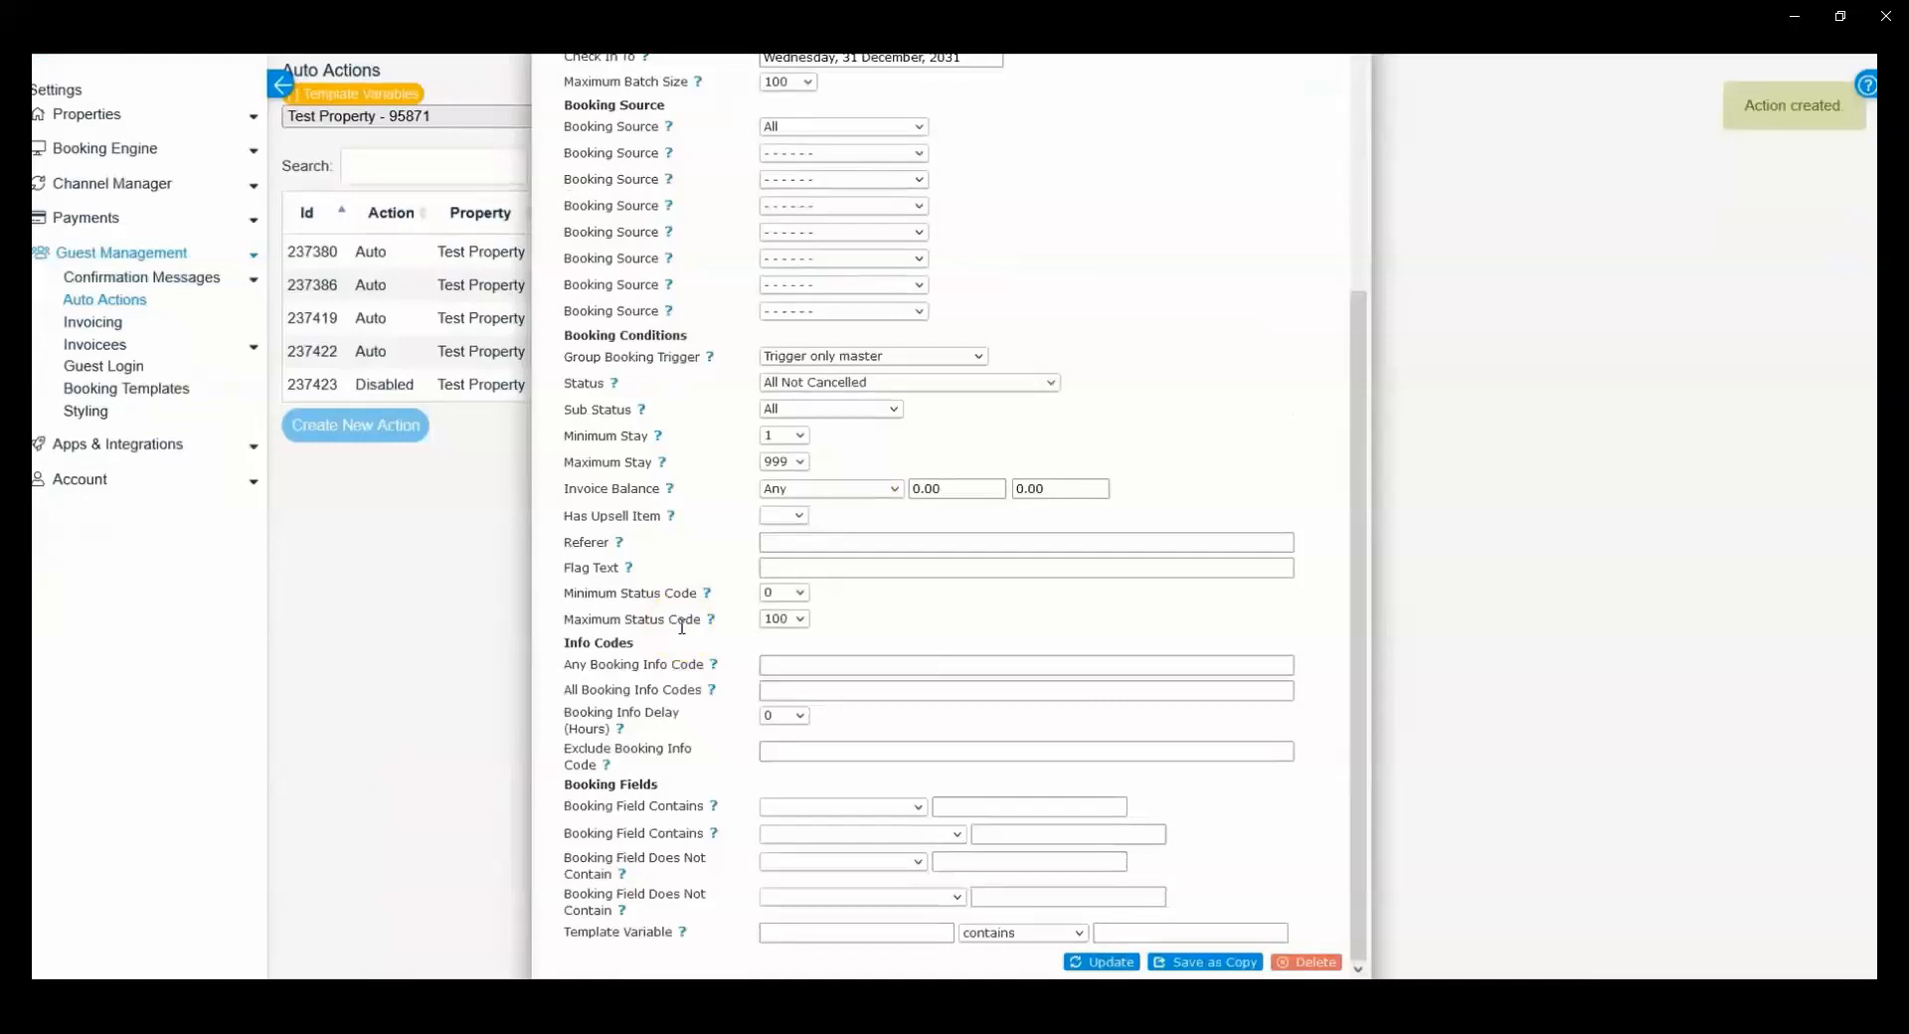
pyautogui.click(780, 665)
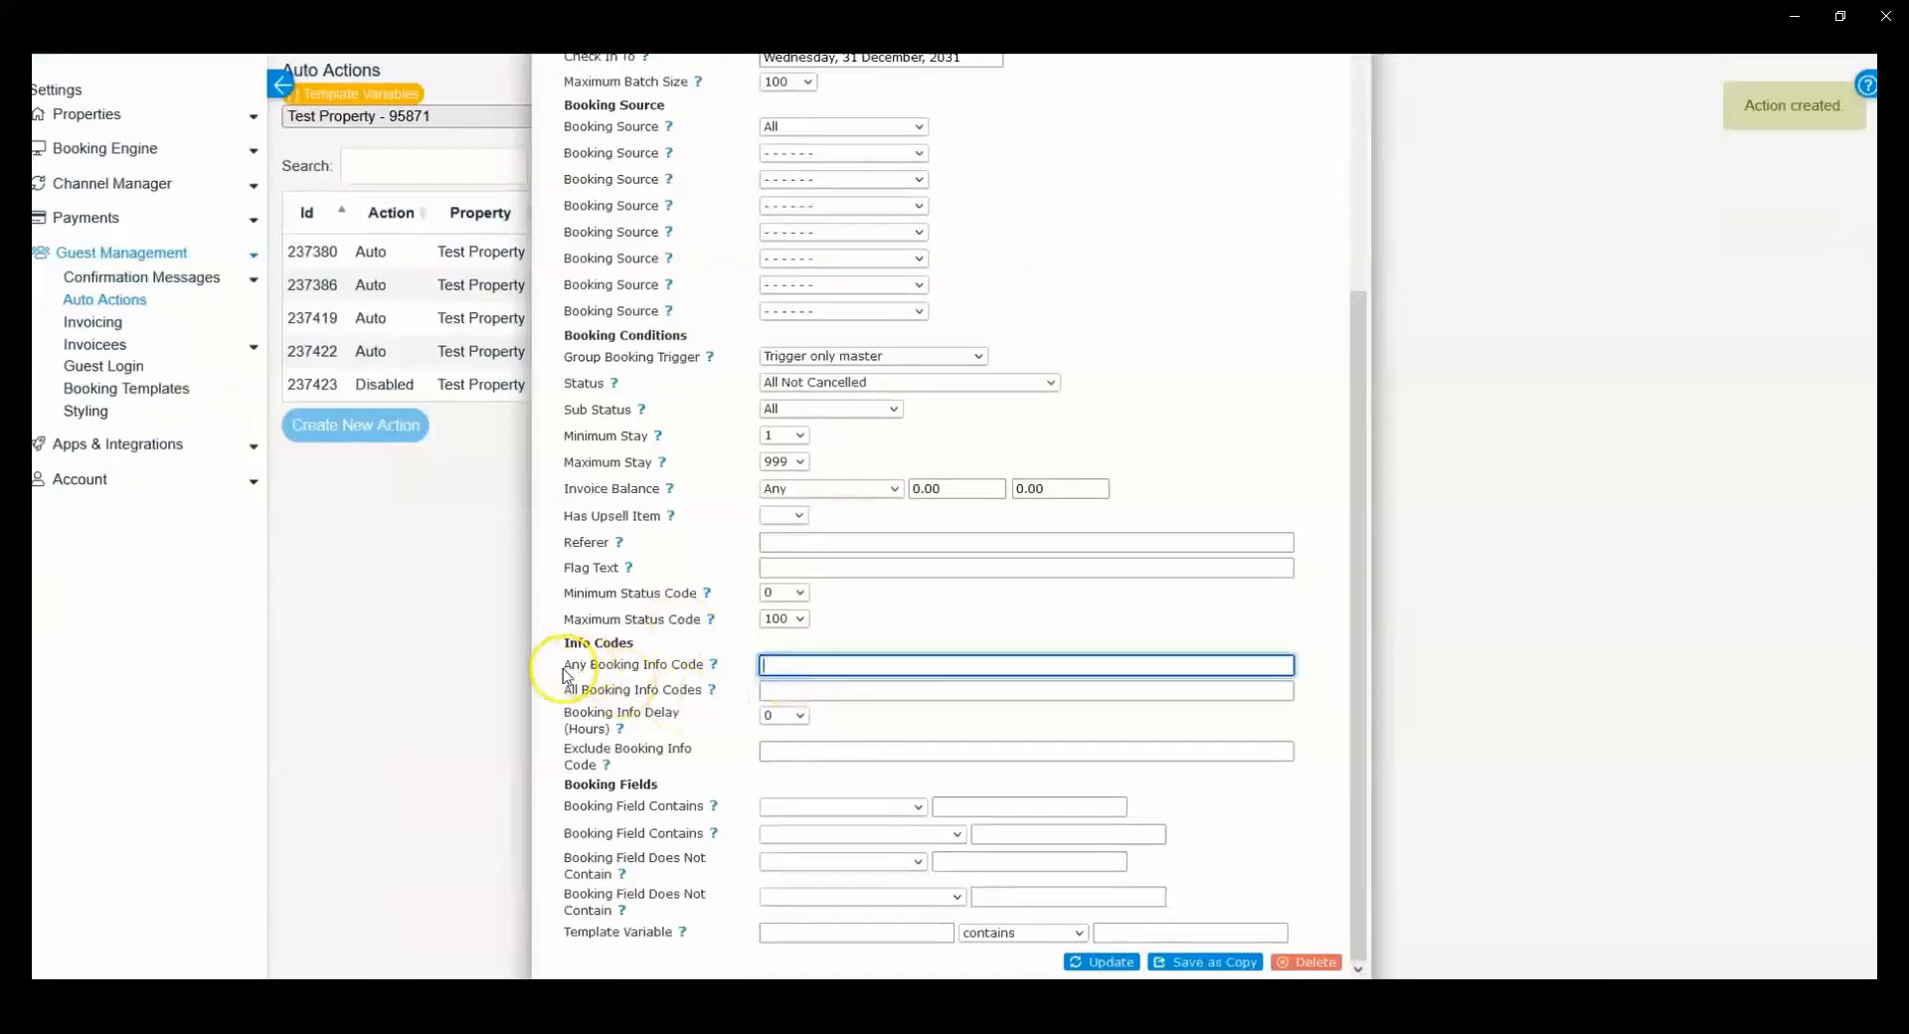
pyautogui.write('Stripe')
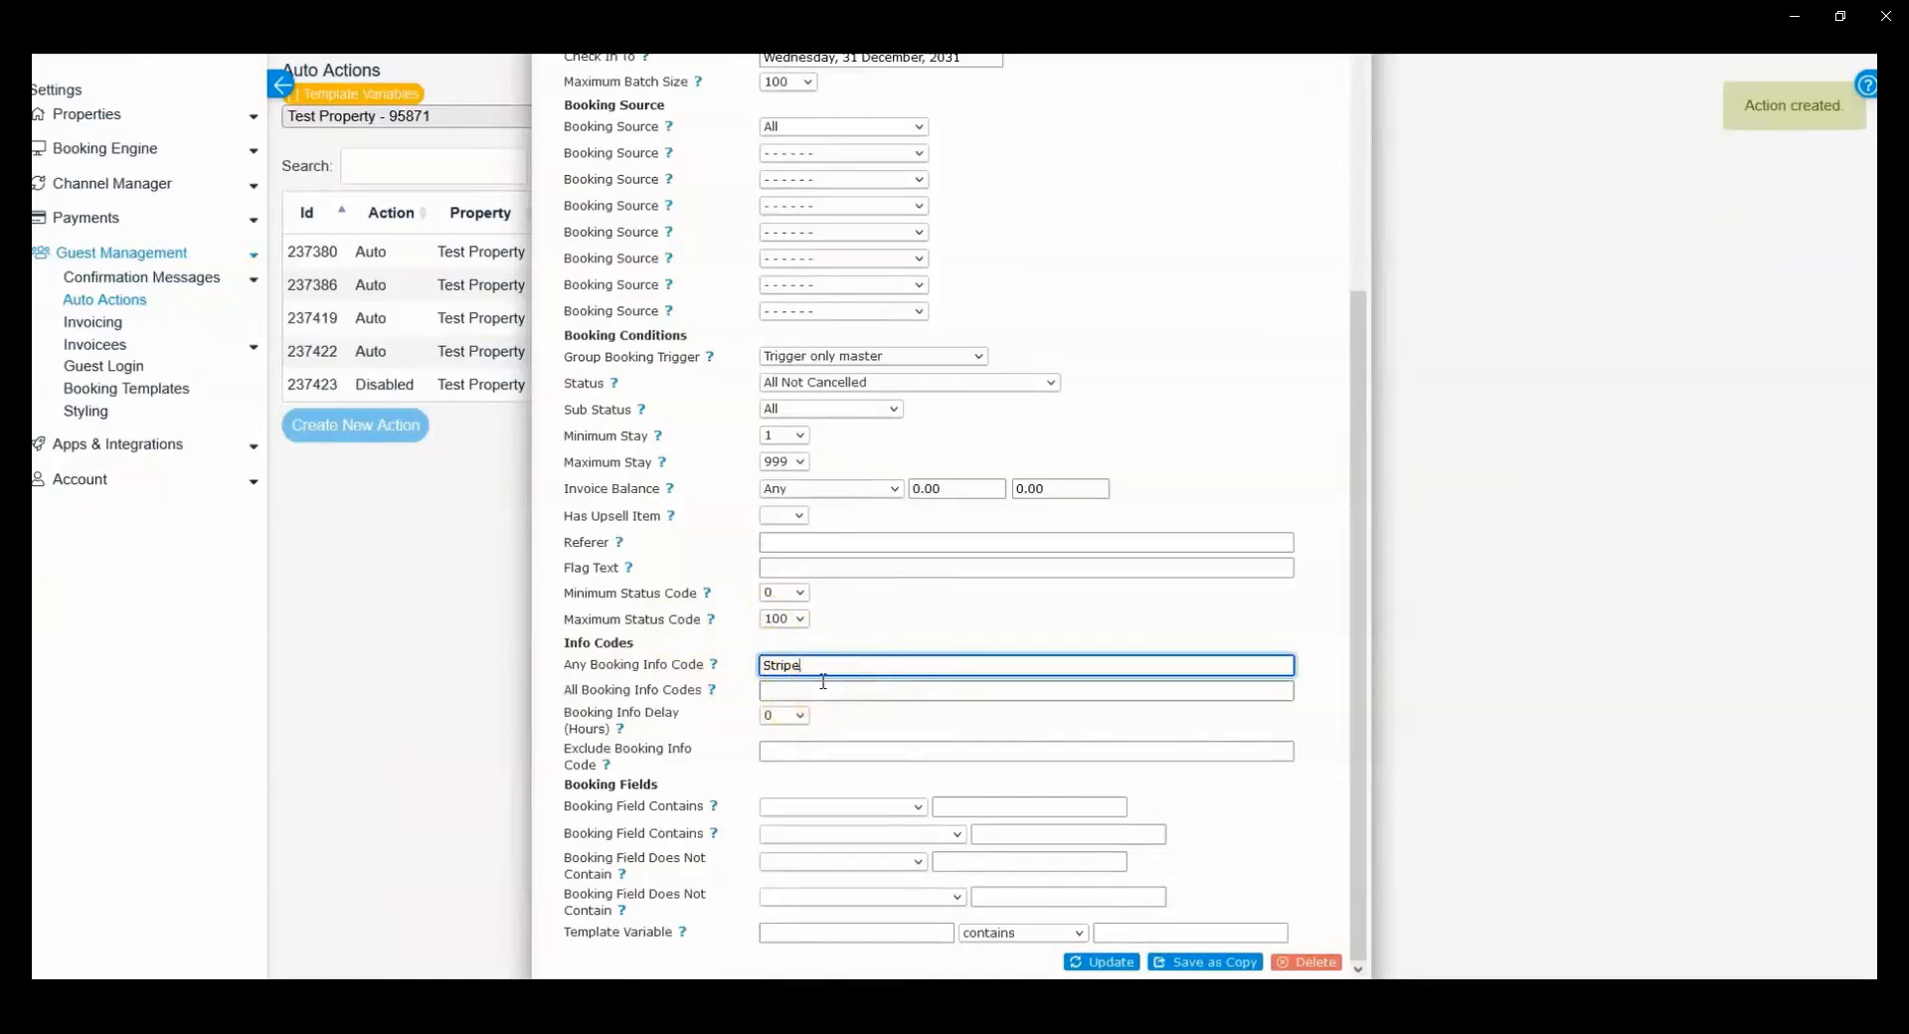
pyautogui.write('CardFail')
pyautogui.moveTo(884, 666); pyautogui.dragTo(738, 669)
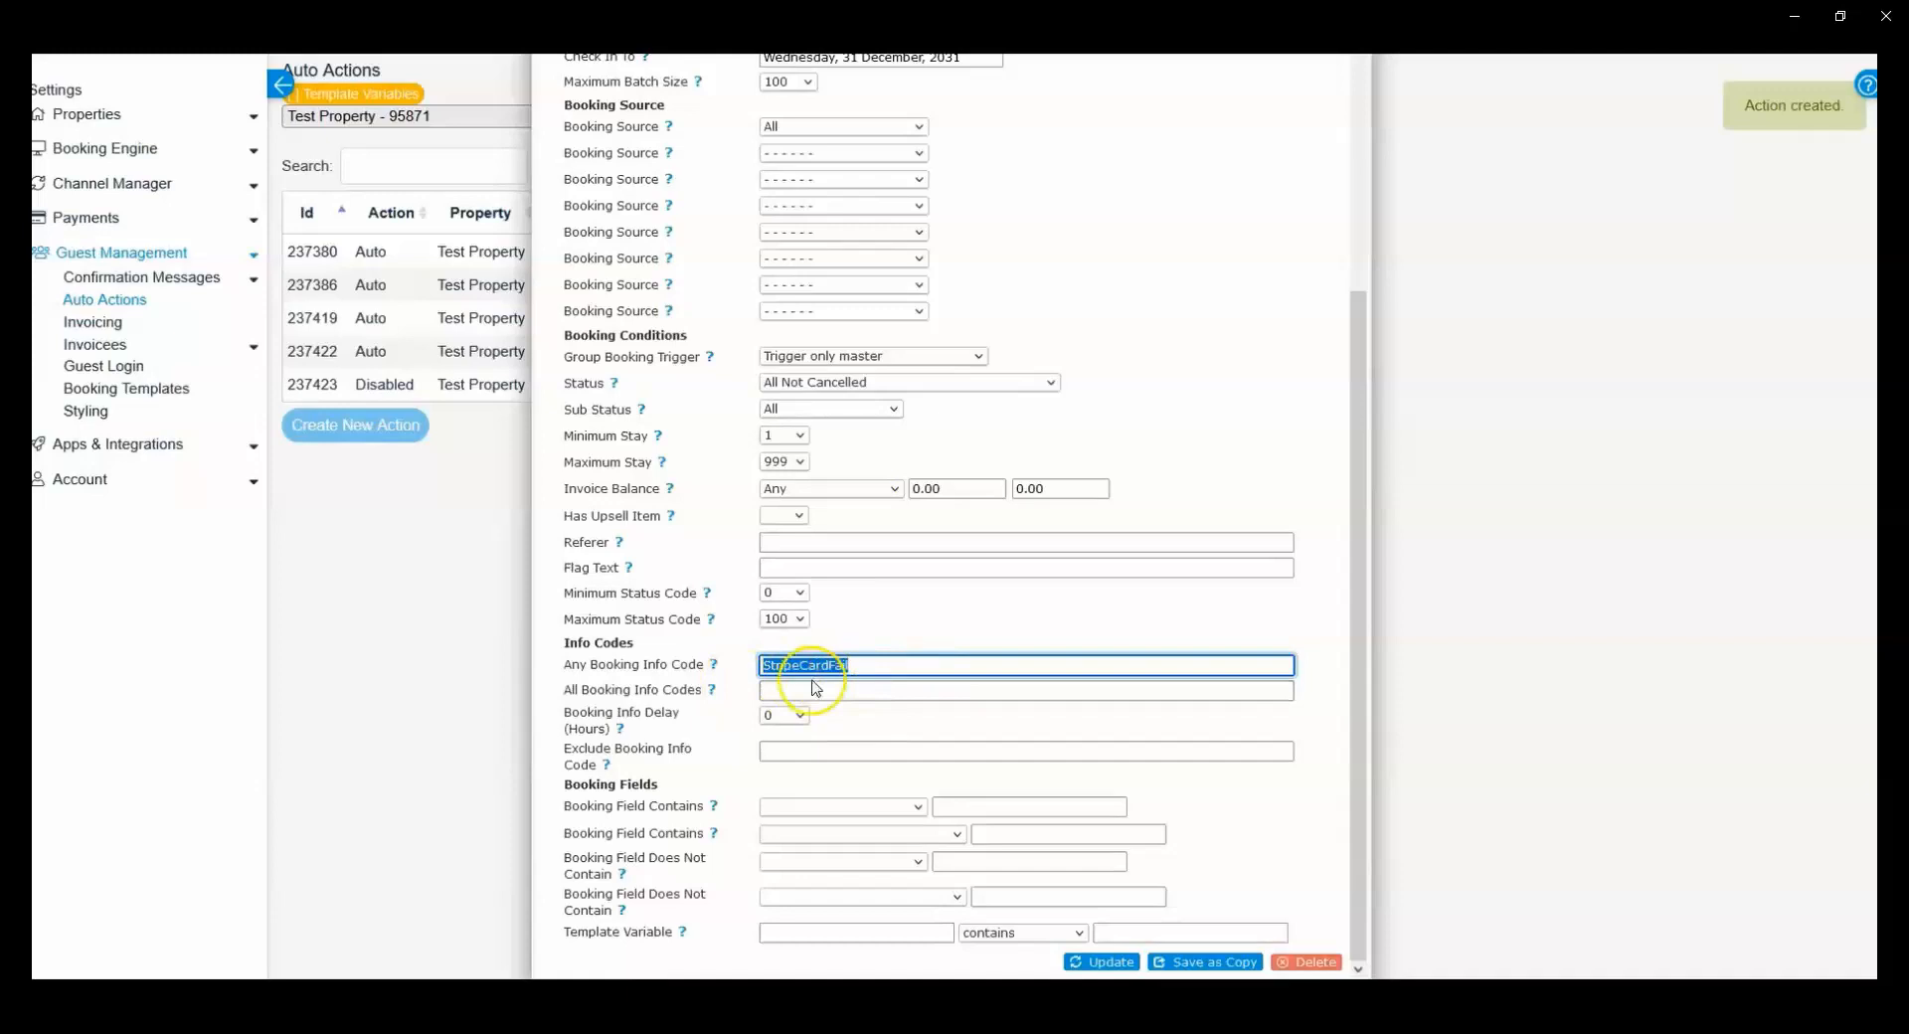
# Step: Review the new action's message fields, then its trigger times, booking conditions and info code settings
pyautogui.scroll(4, 799, 716)
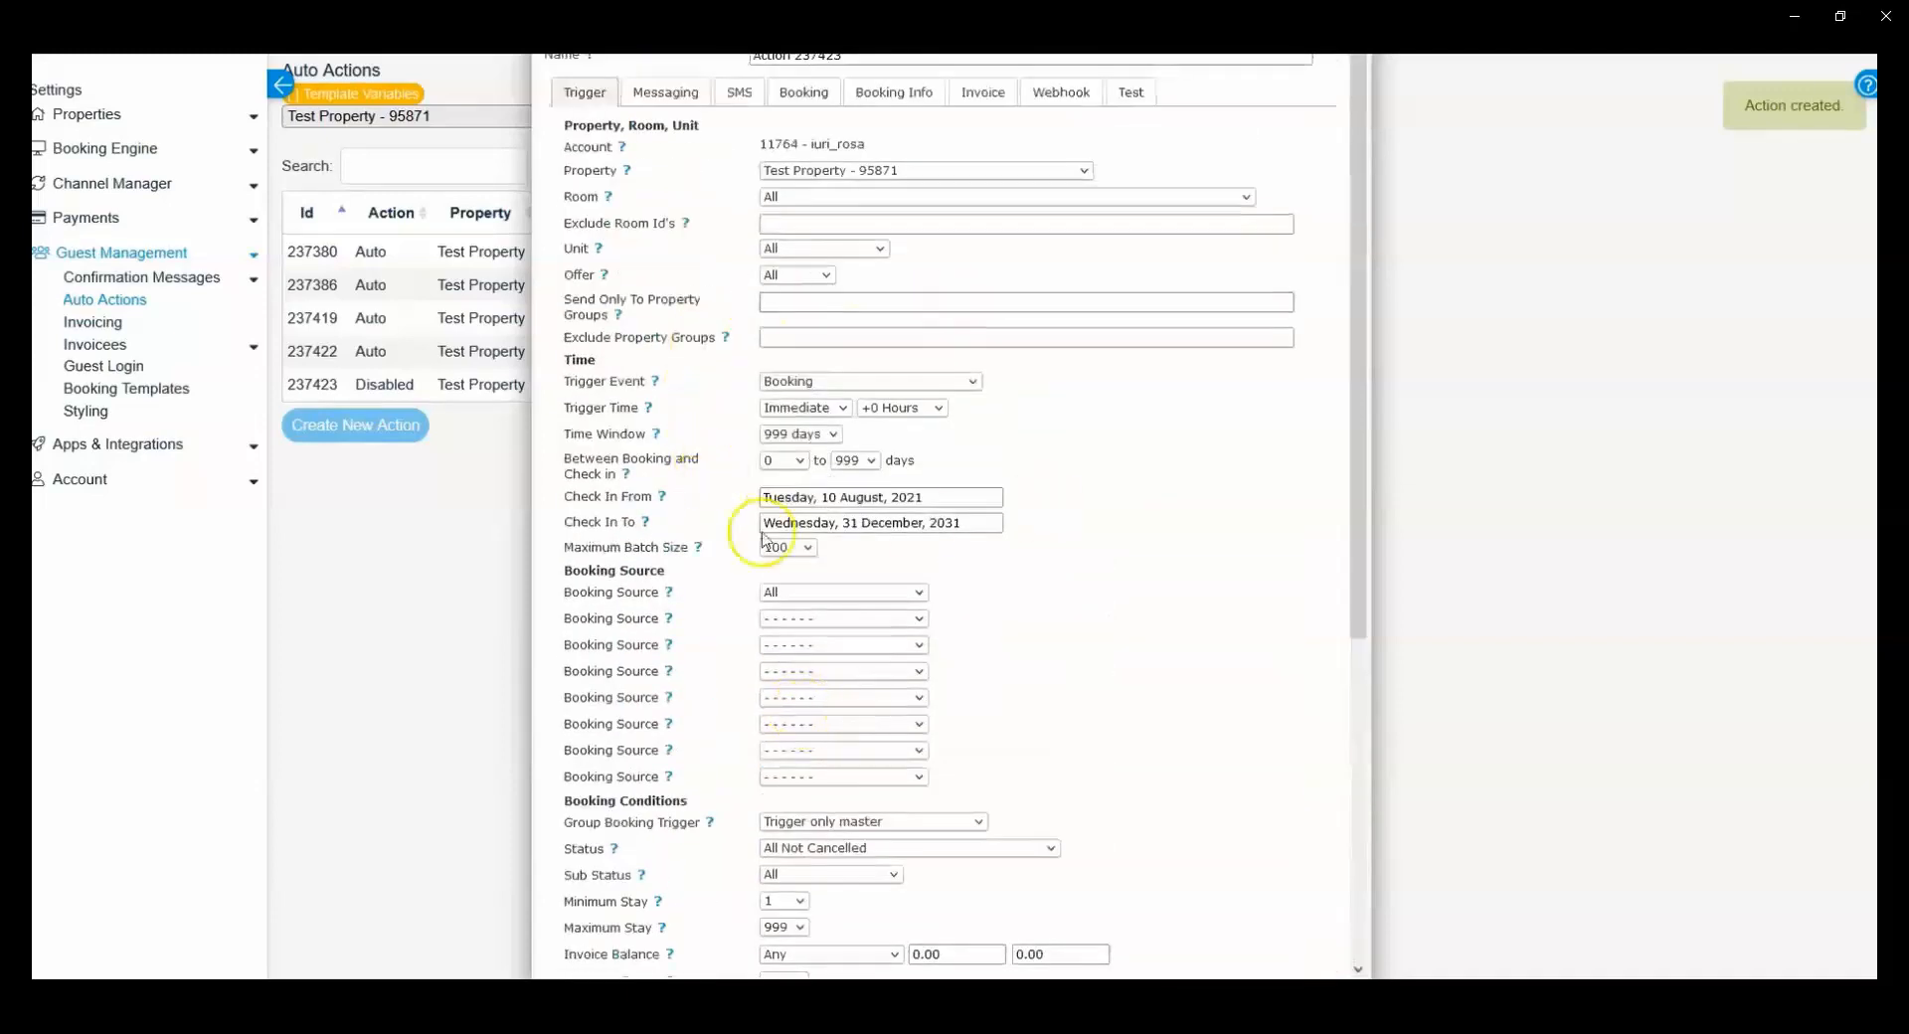
pyautogui.click(666, 87)
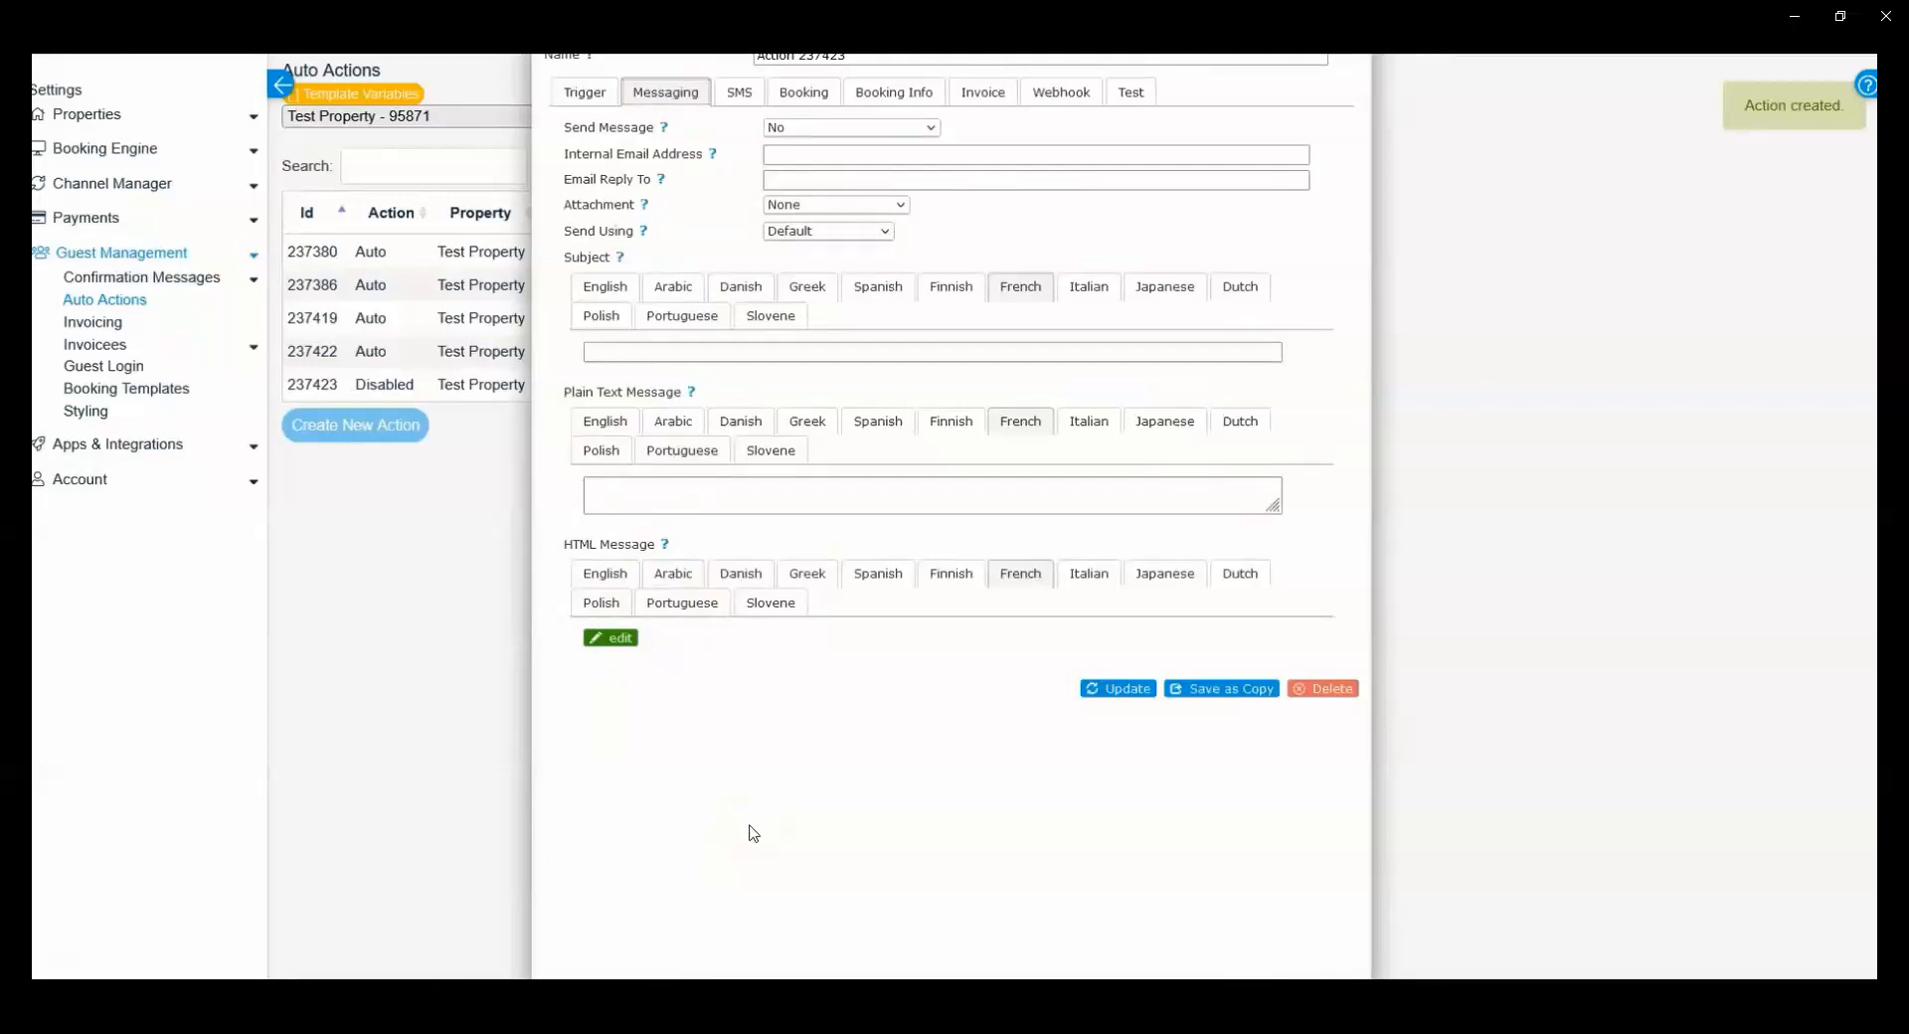
pyautogui.scroll(2, 754, 833)
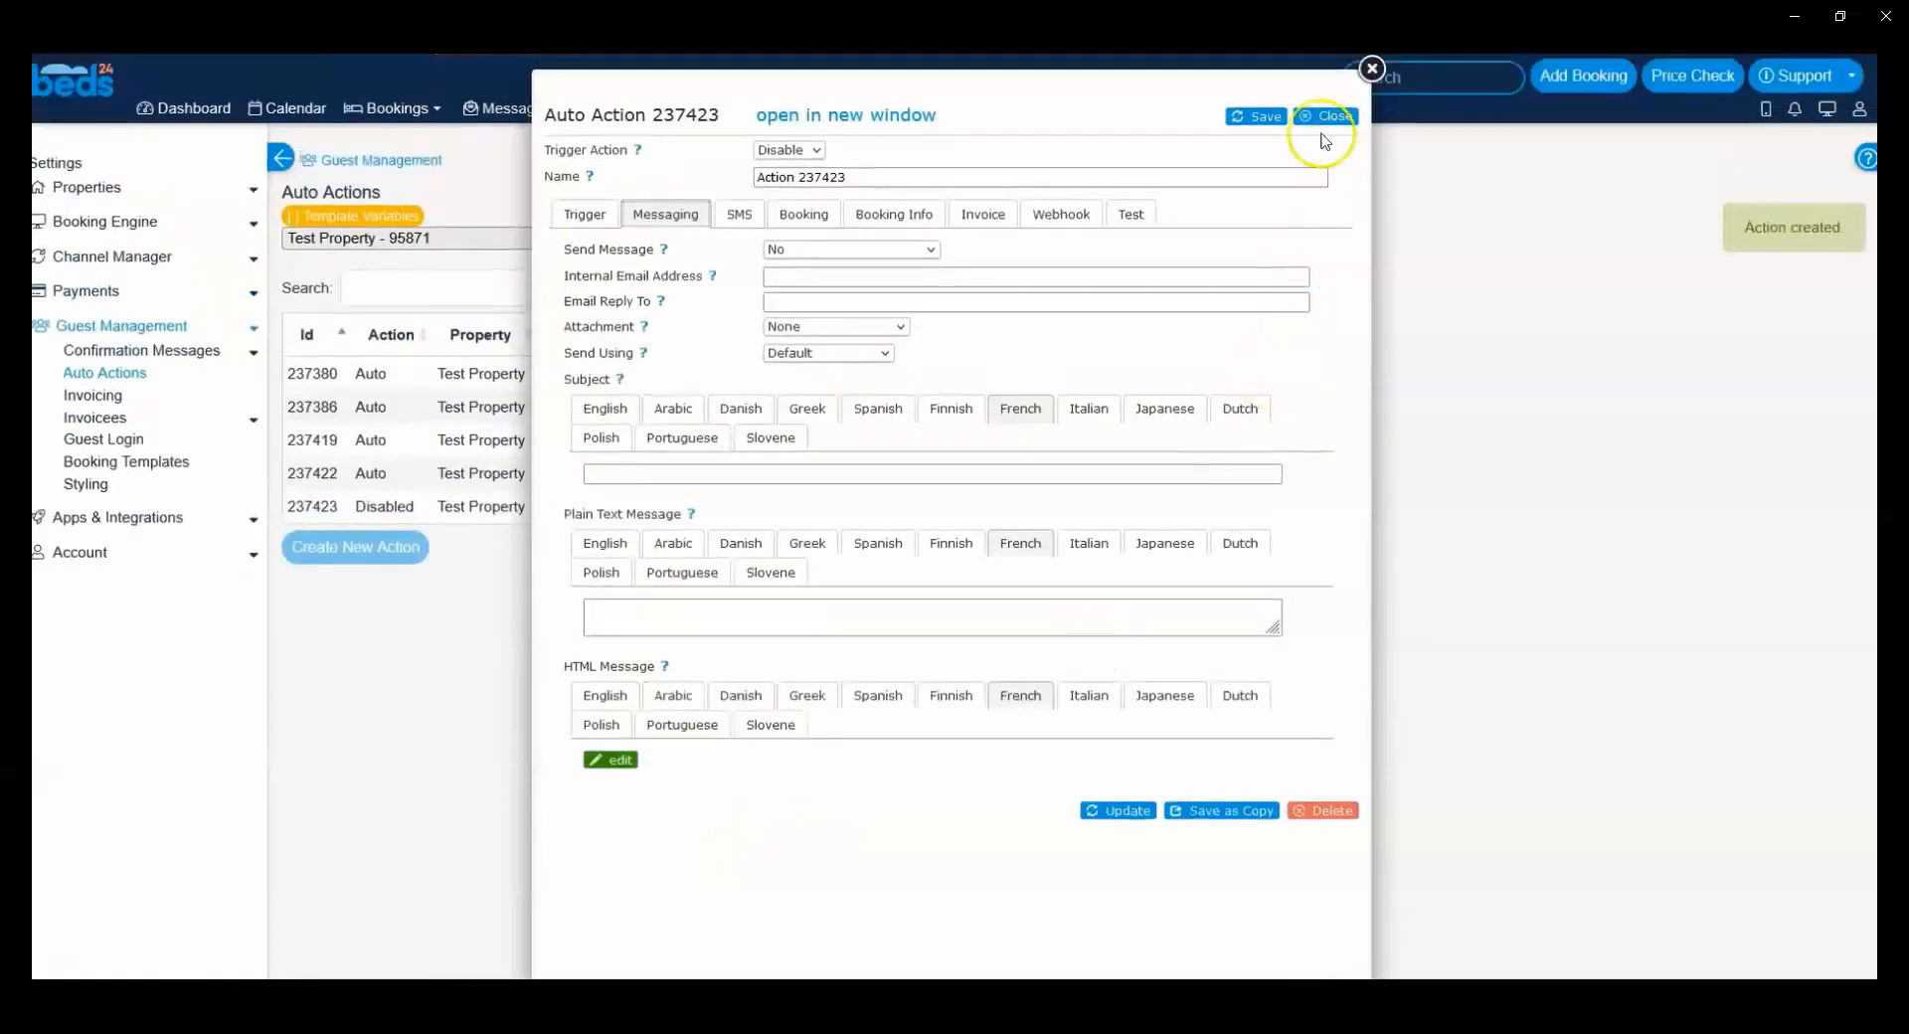
pyautogui.click(594, 221)
pyautogui.scroll(-5, 944, 621)
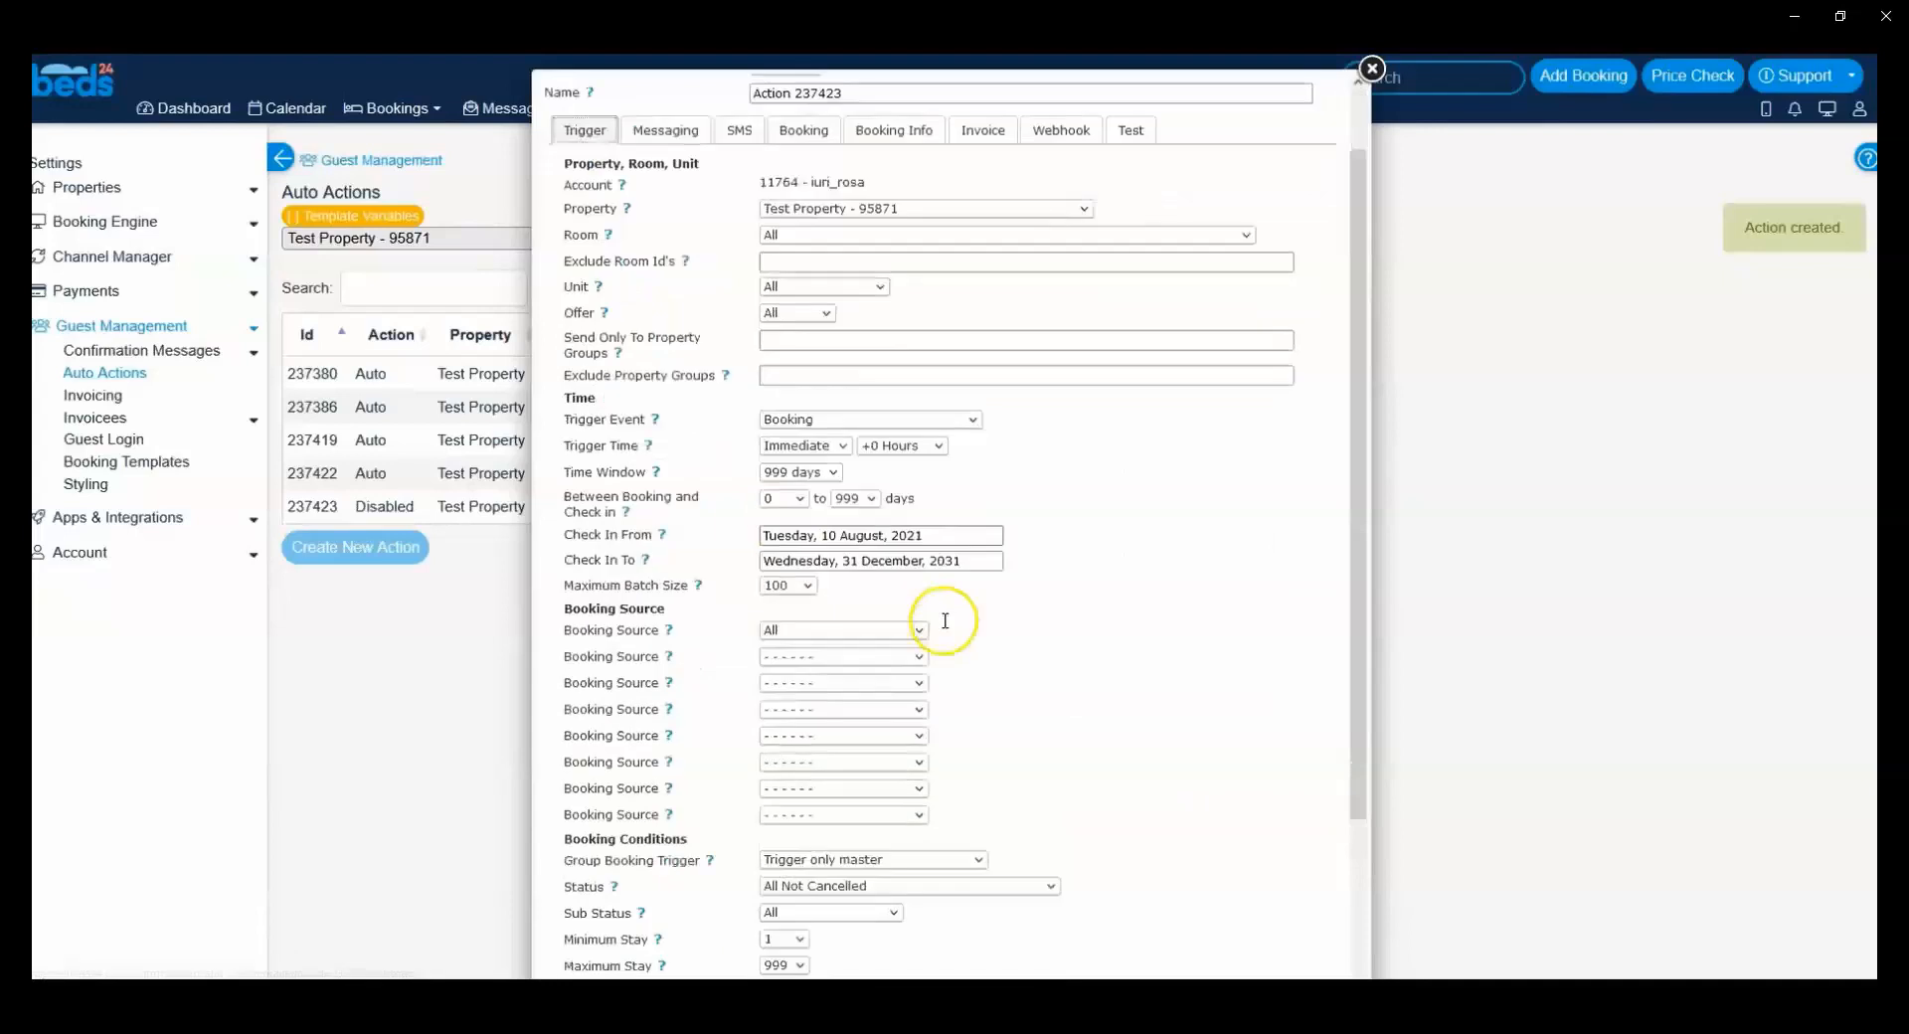
pyautogui.scroll(-3, 944, 622)
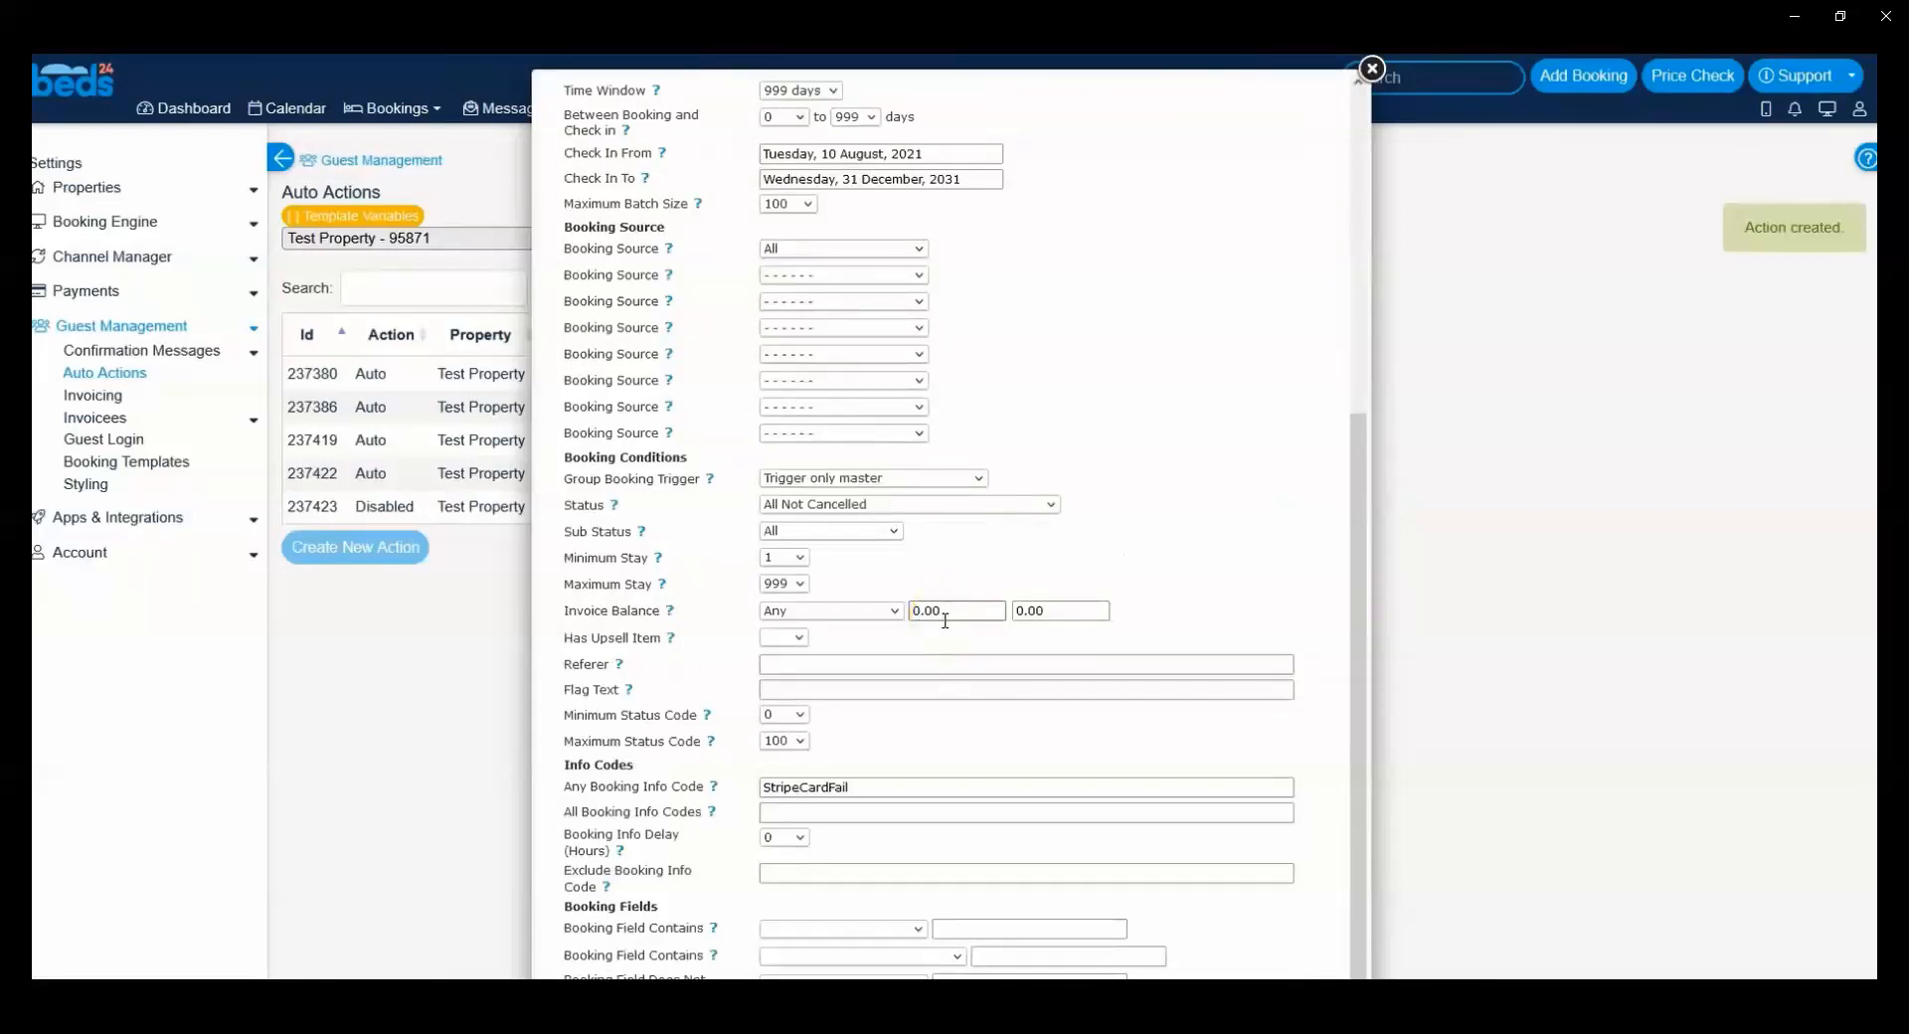
pyautogui.scroll(5, 958, 647)
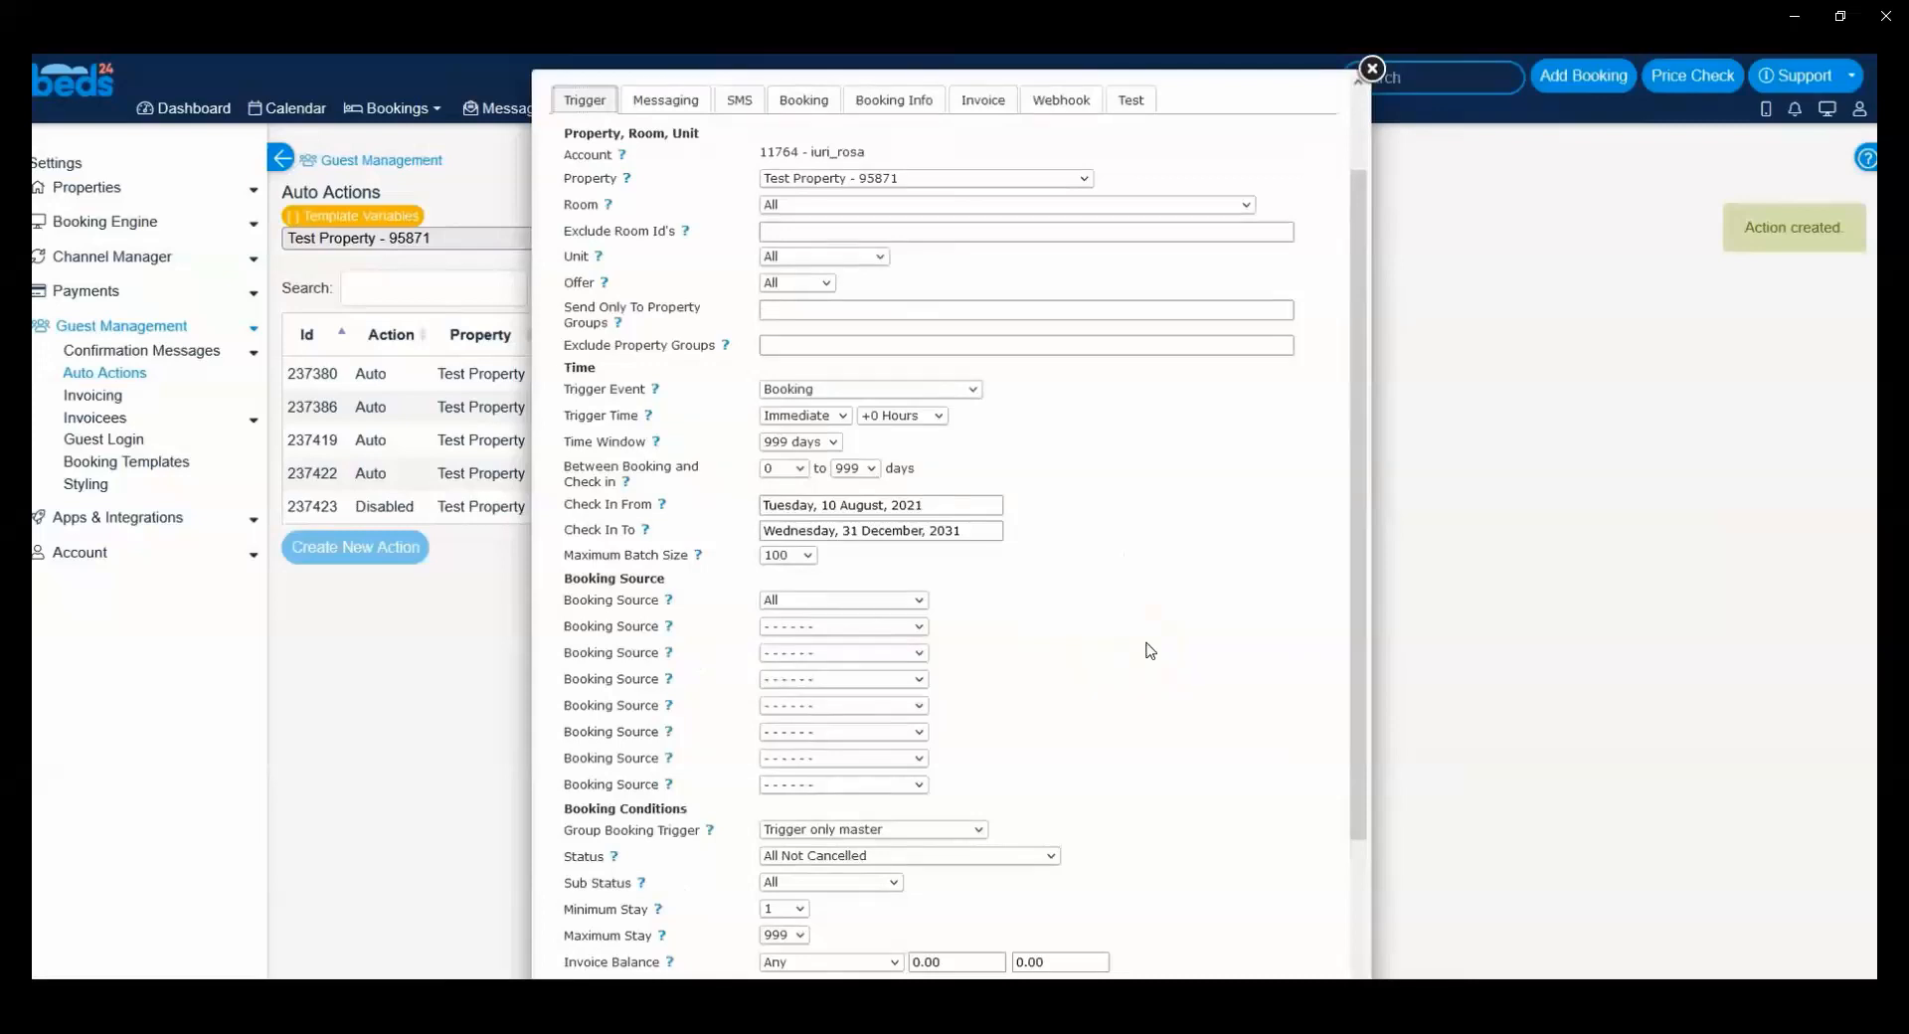
# Step: Clear the StripeCardFail entry from the action's Any Booking Info Code condition
pyautogui.scroll(-4, 1151, 650)
pyautogui.click(837, 812)
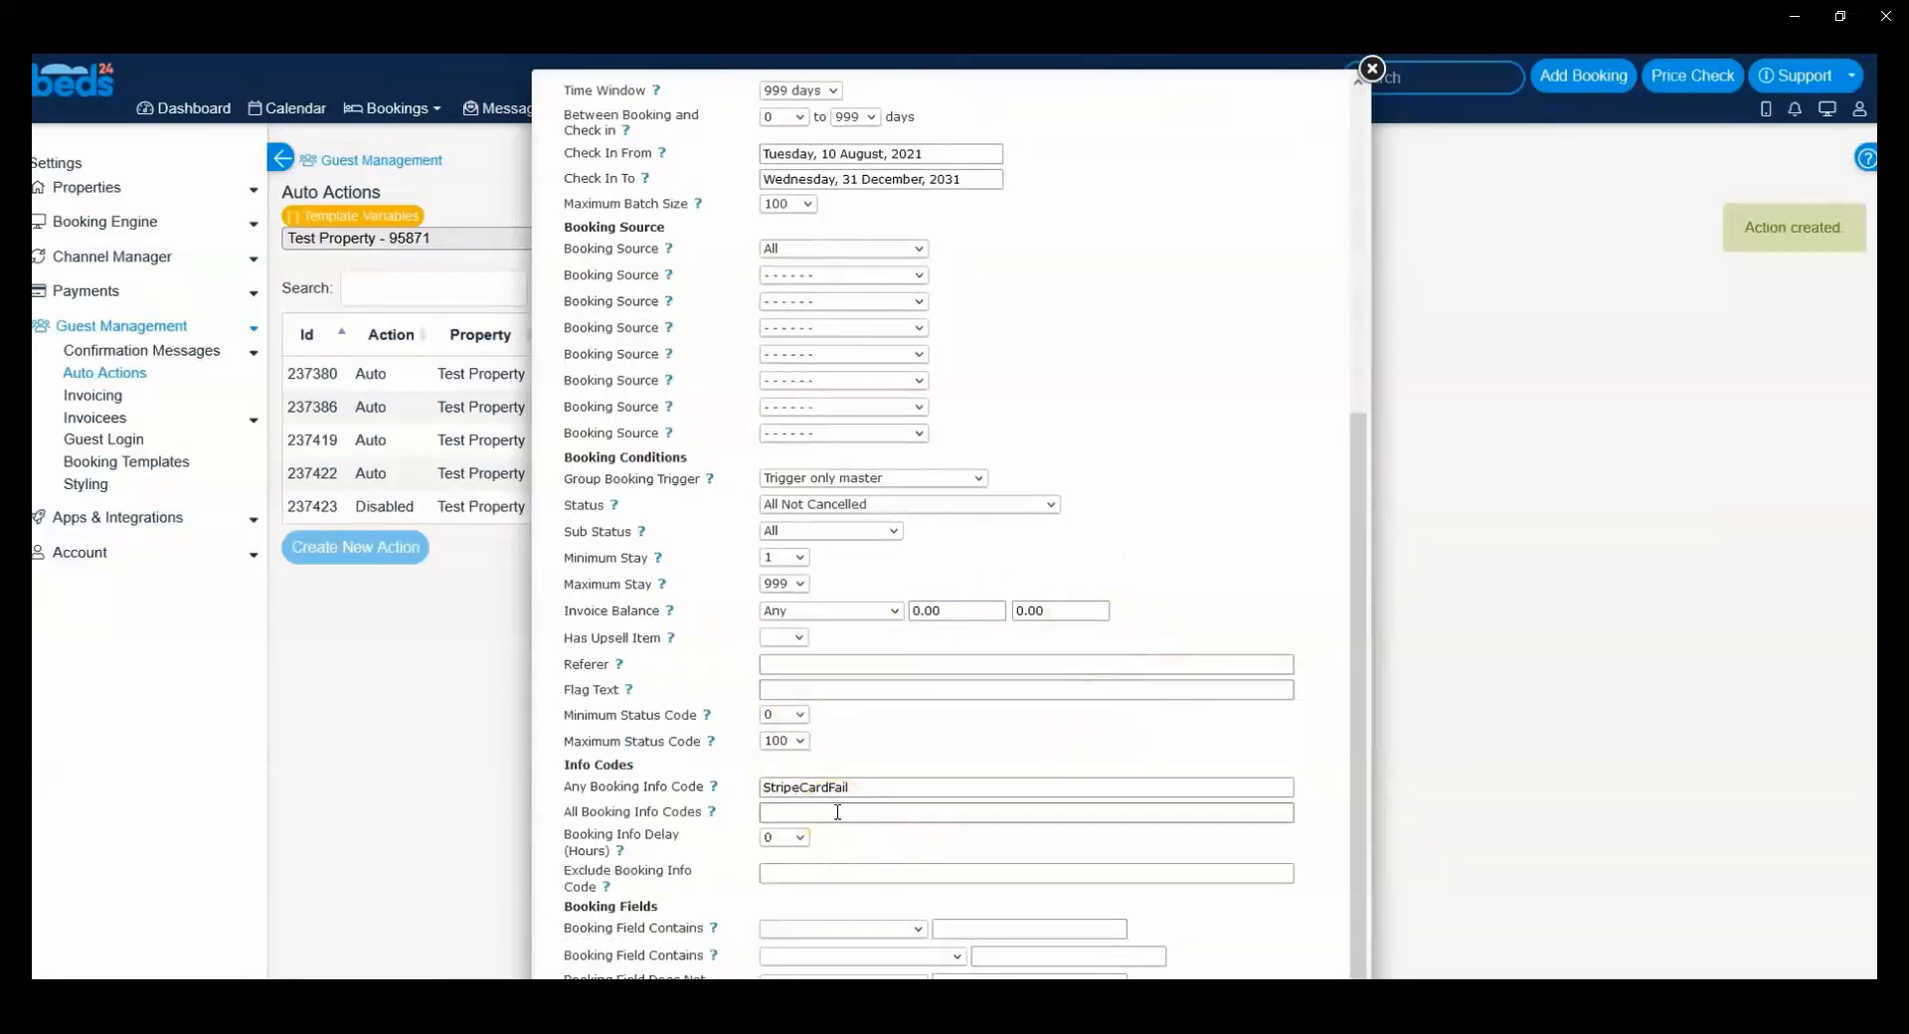
pyautogui.click(762, 789)
pyautogui.moveTo(762, 789); pyautogui.dragTo(861, 787)
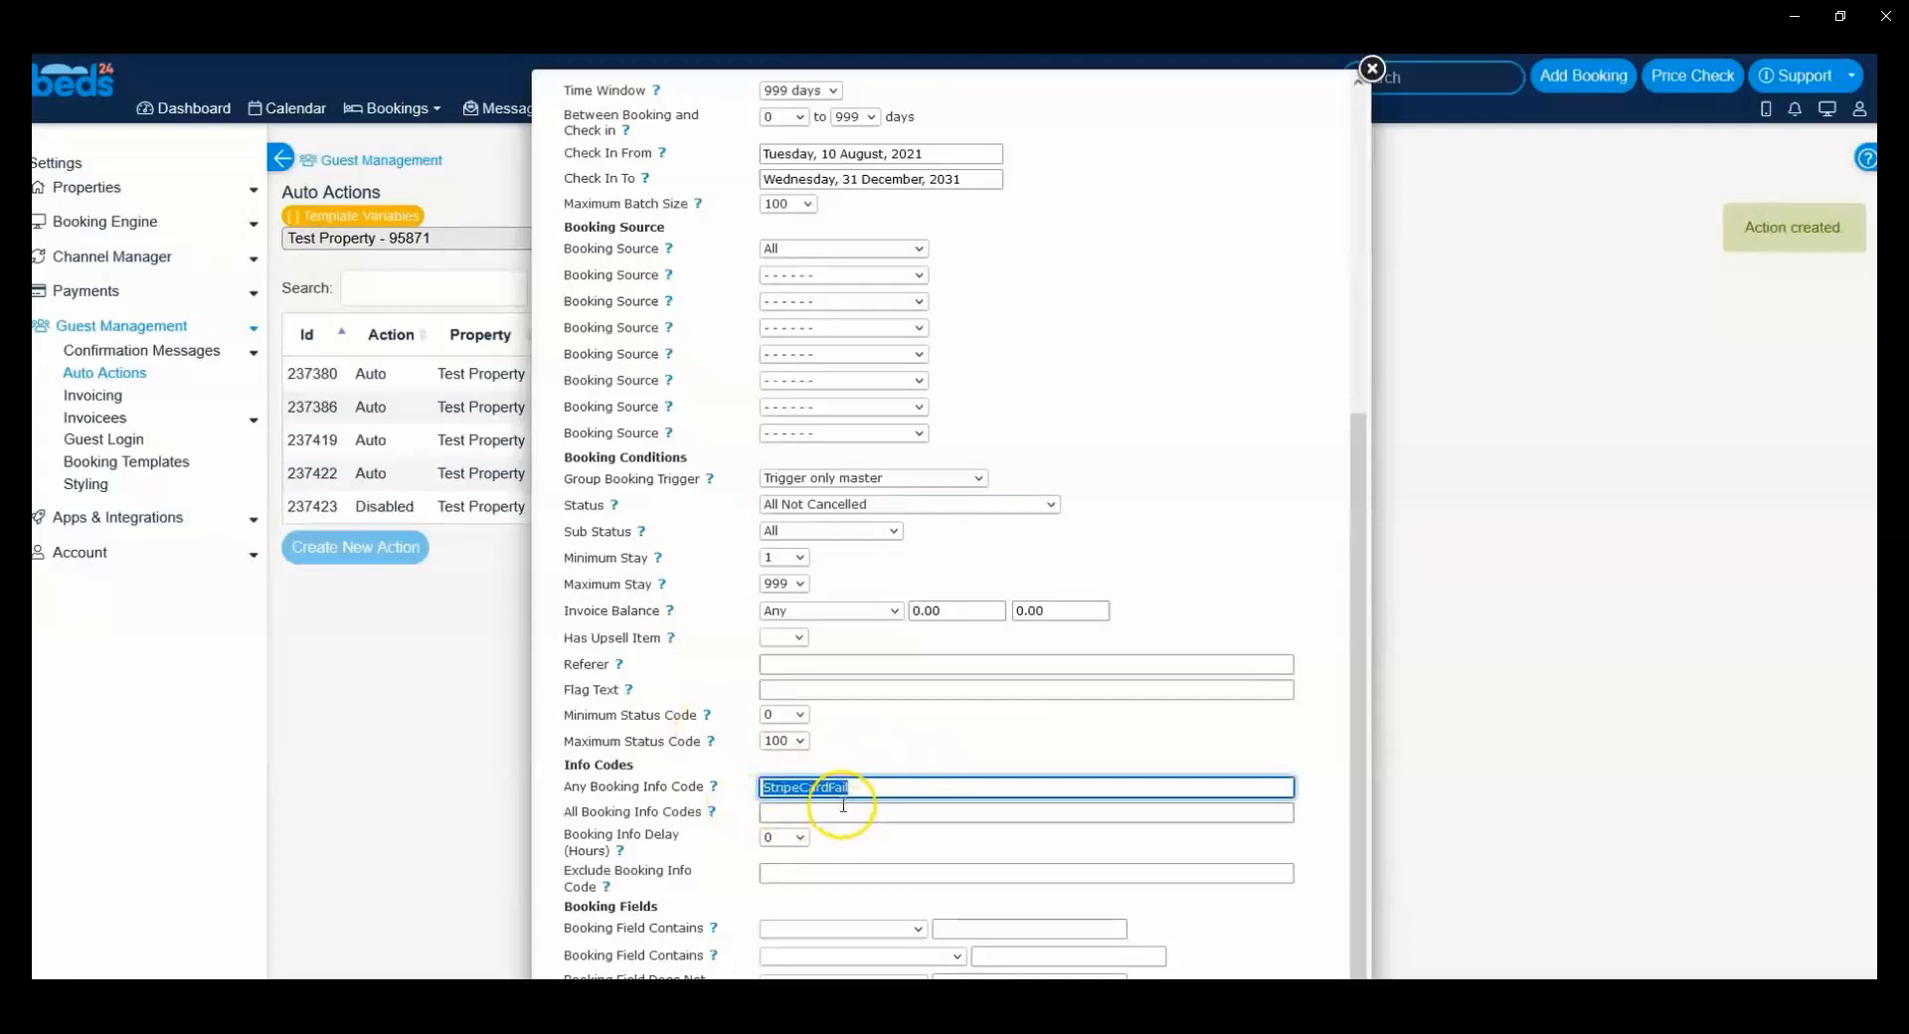
pyautogui.press('BackSpace')
# Step: Set the action's Invoice Balance condition to Any payment made and look over the trigger settings
pyautogui.scroll(1, 885, 328)
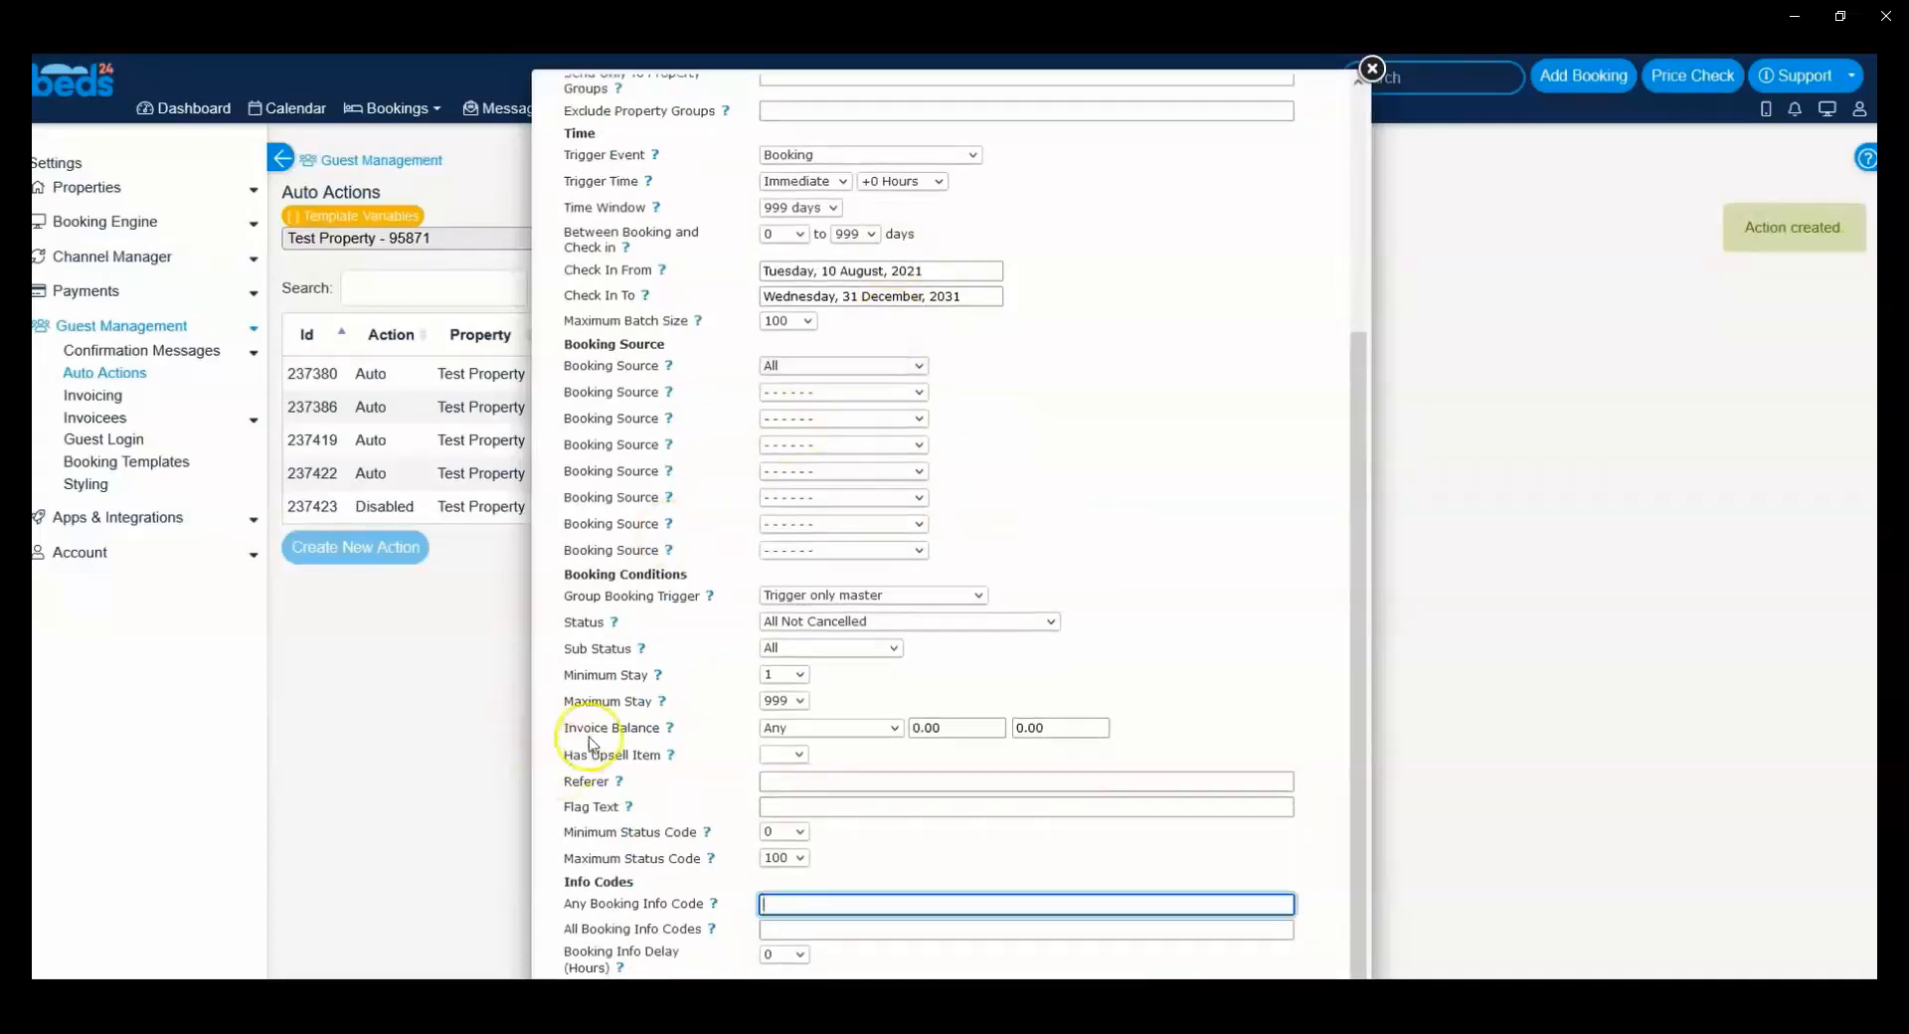
pyautogui.click(801, 726)
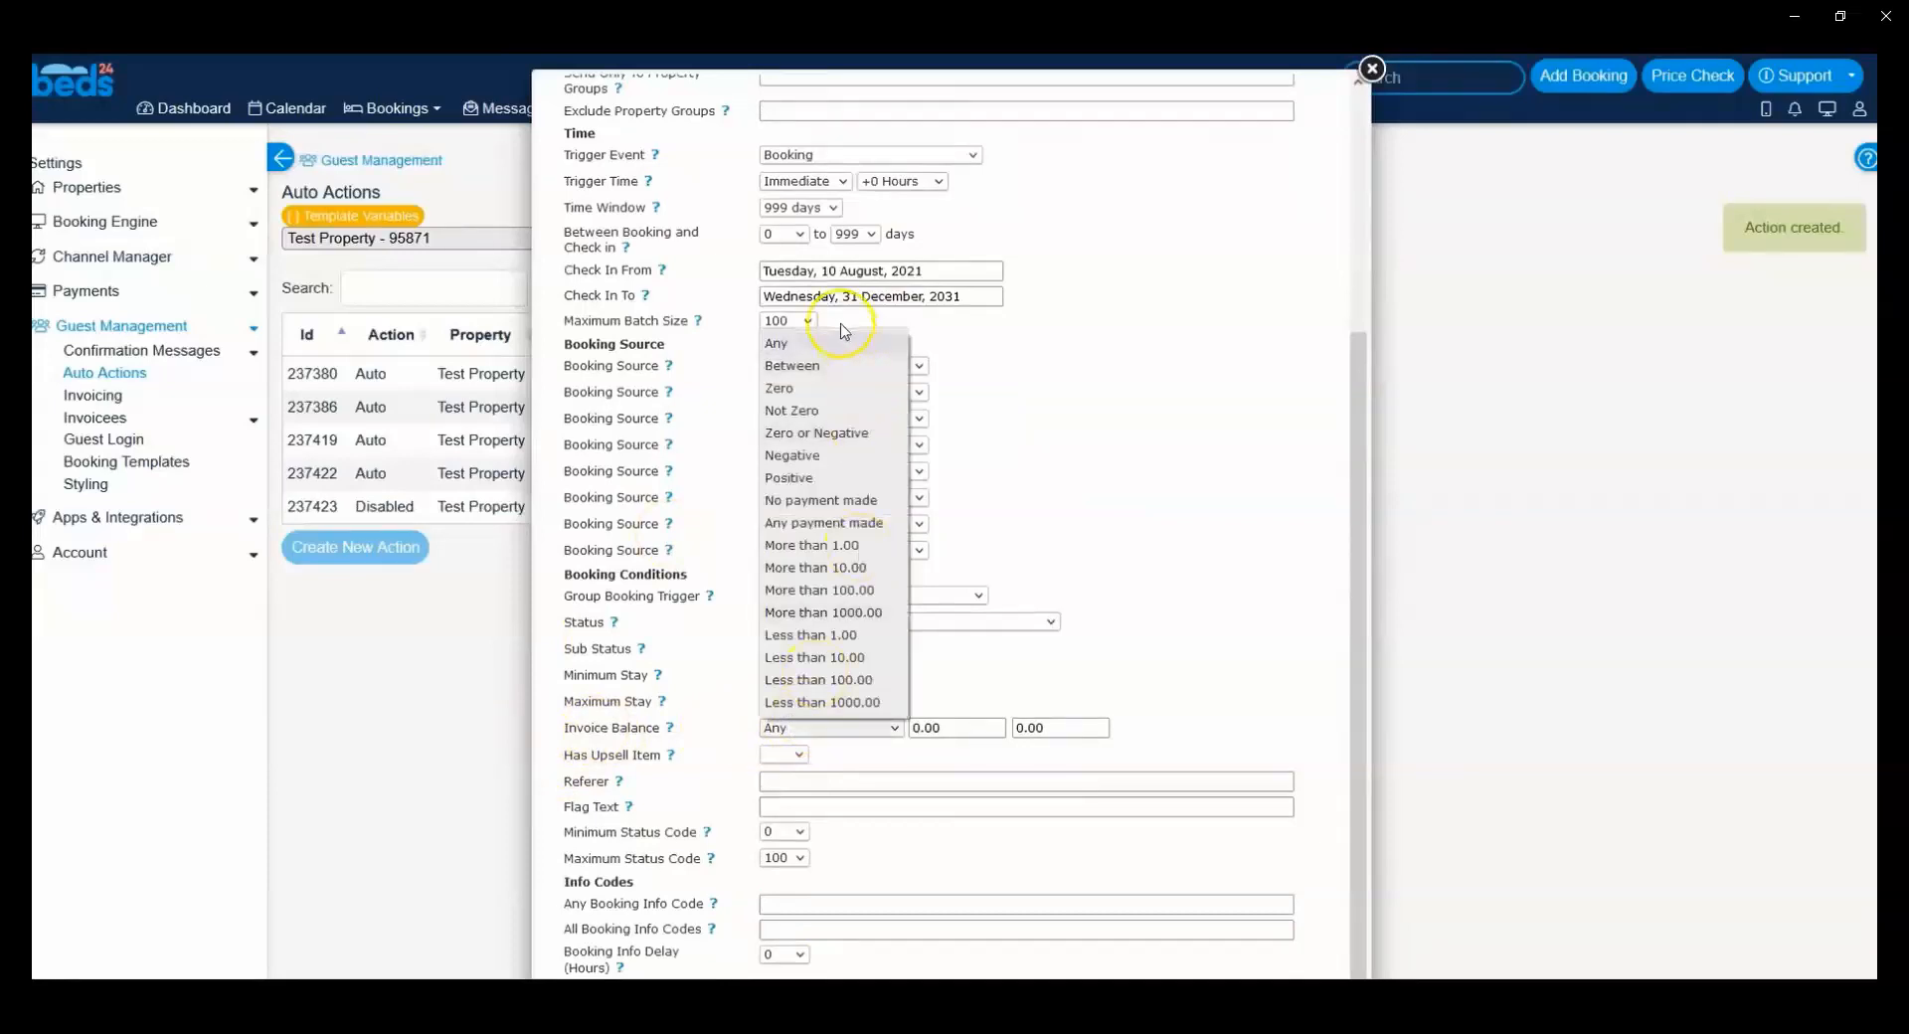
pyautogui.click(870, 523)
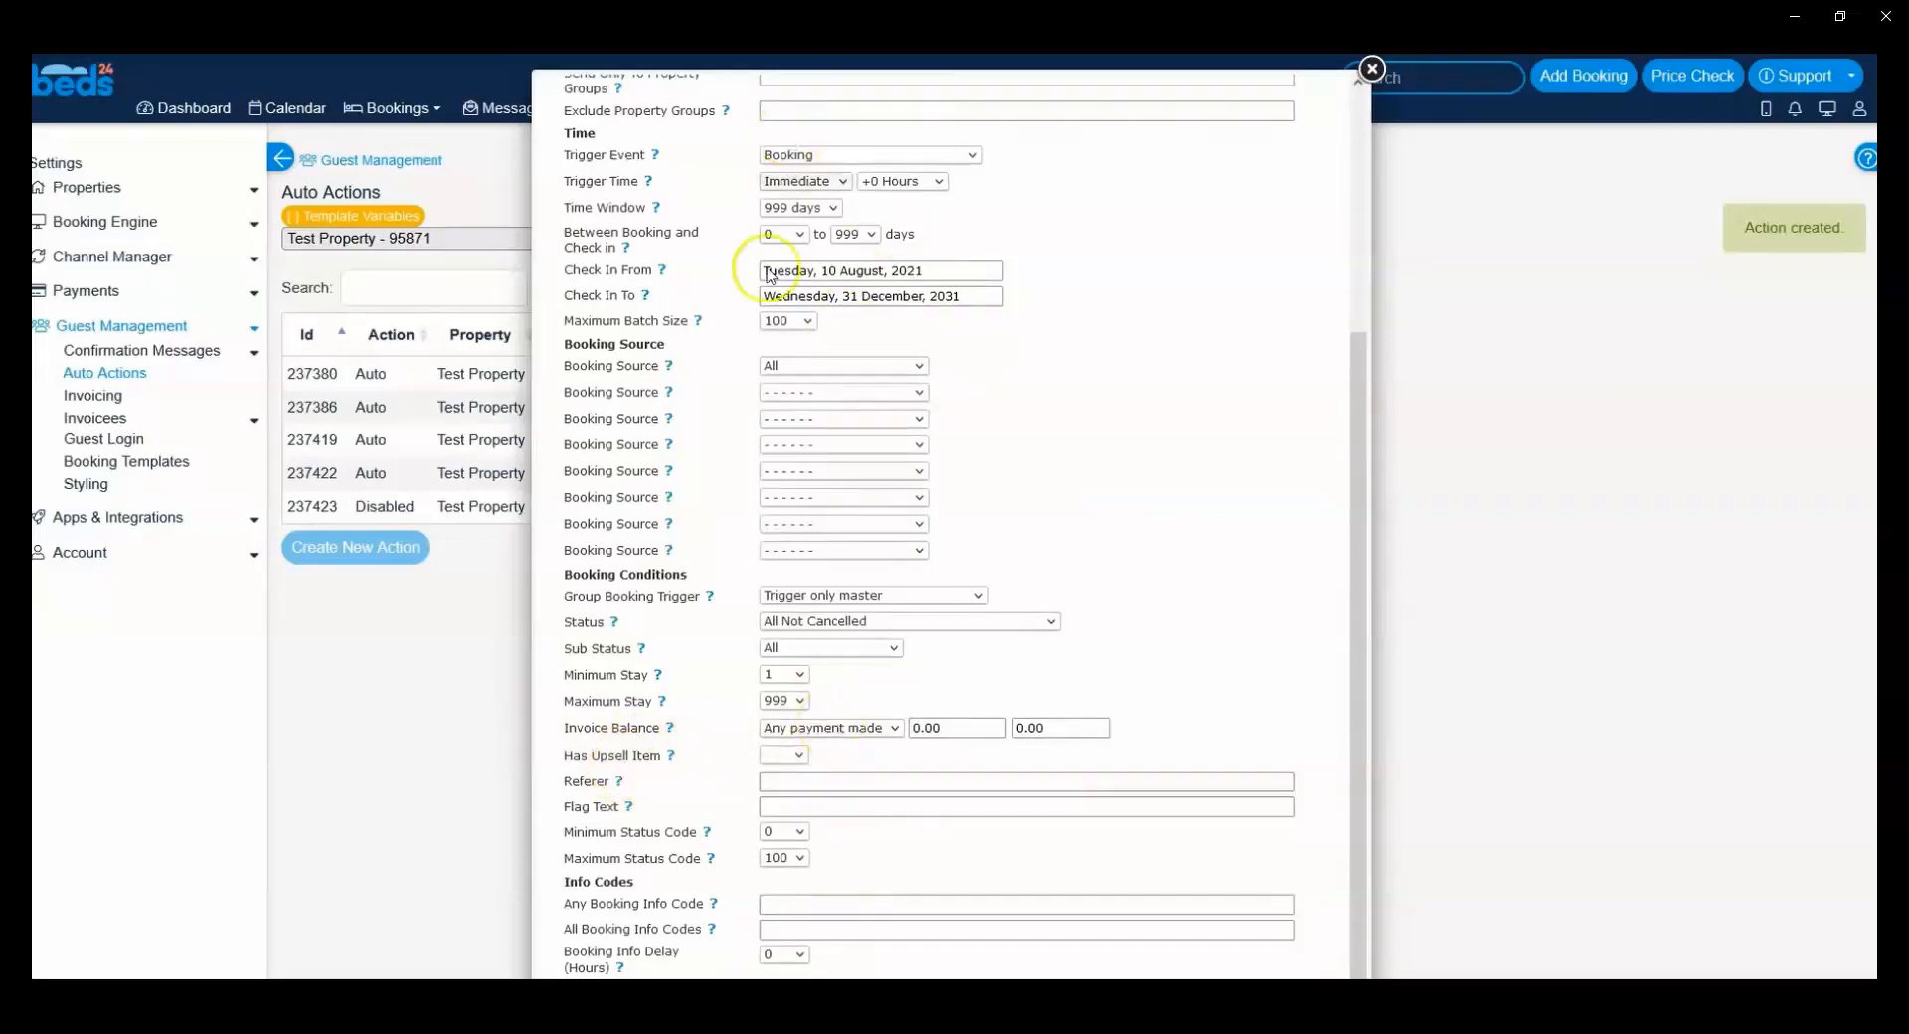
pyautogui.scroll(2, 788, 733)
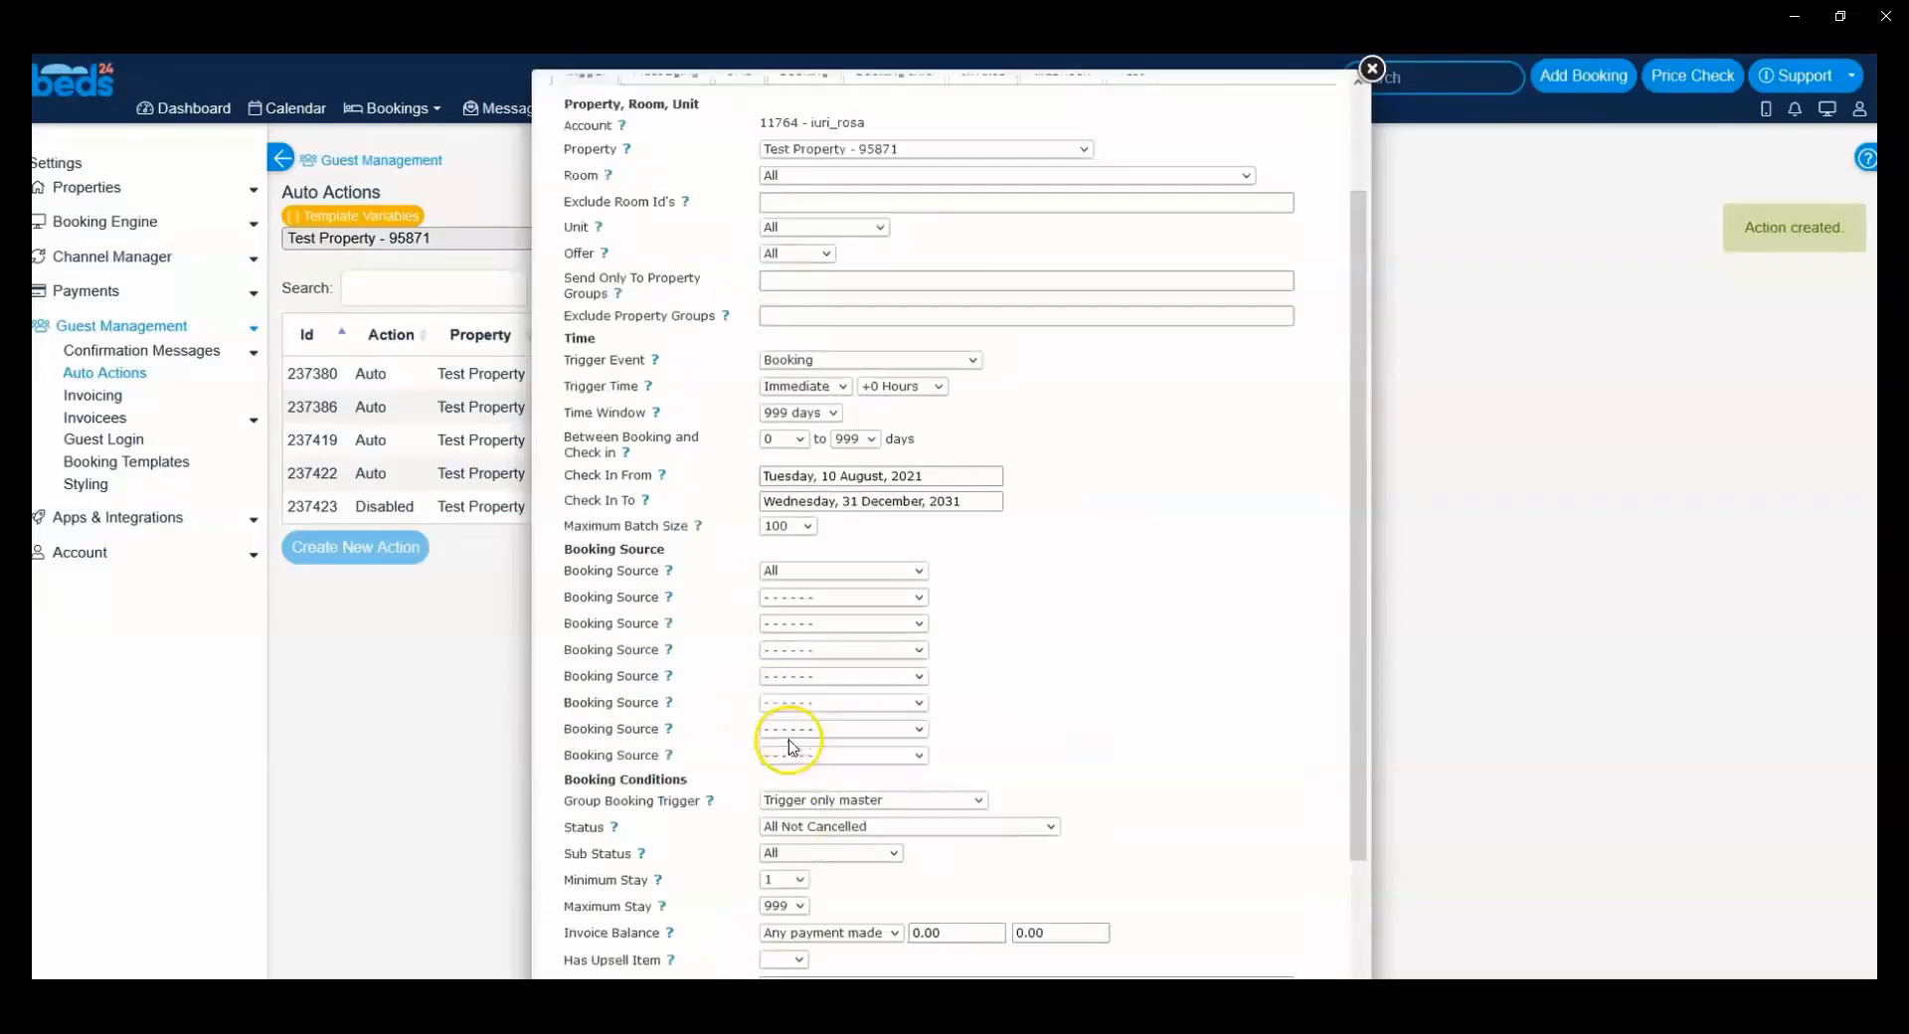
pyautogui.scroll(-3, 791, 741)
pyautogui.scroll(-1, 792, 746)
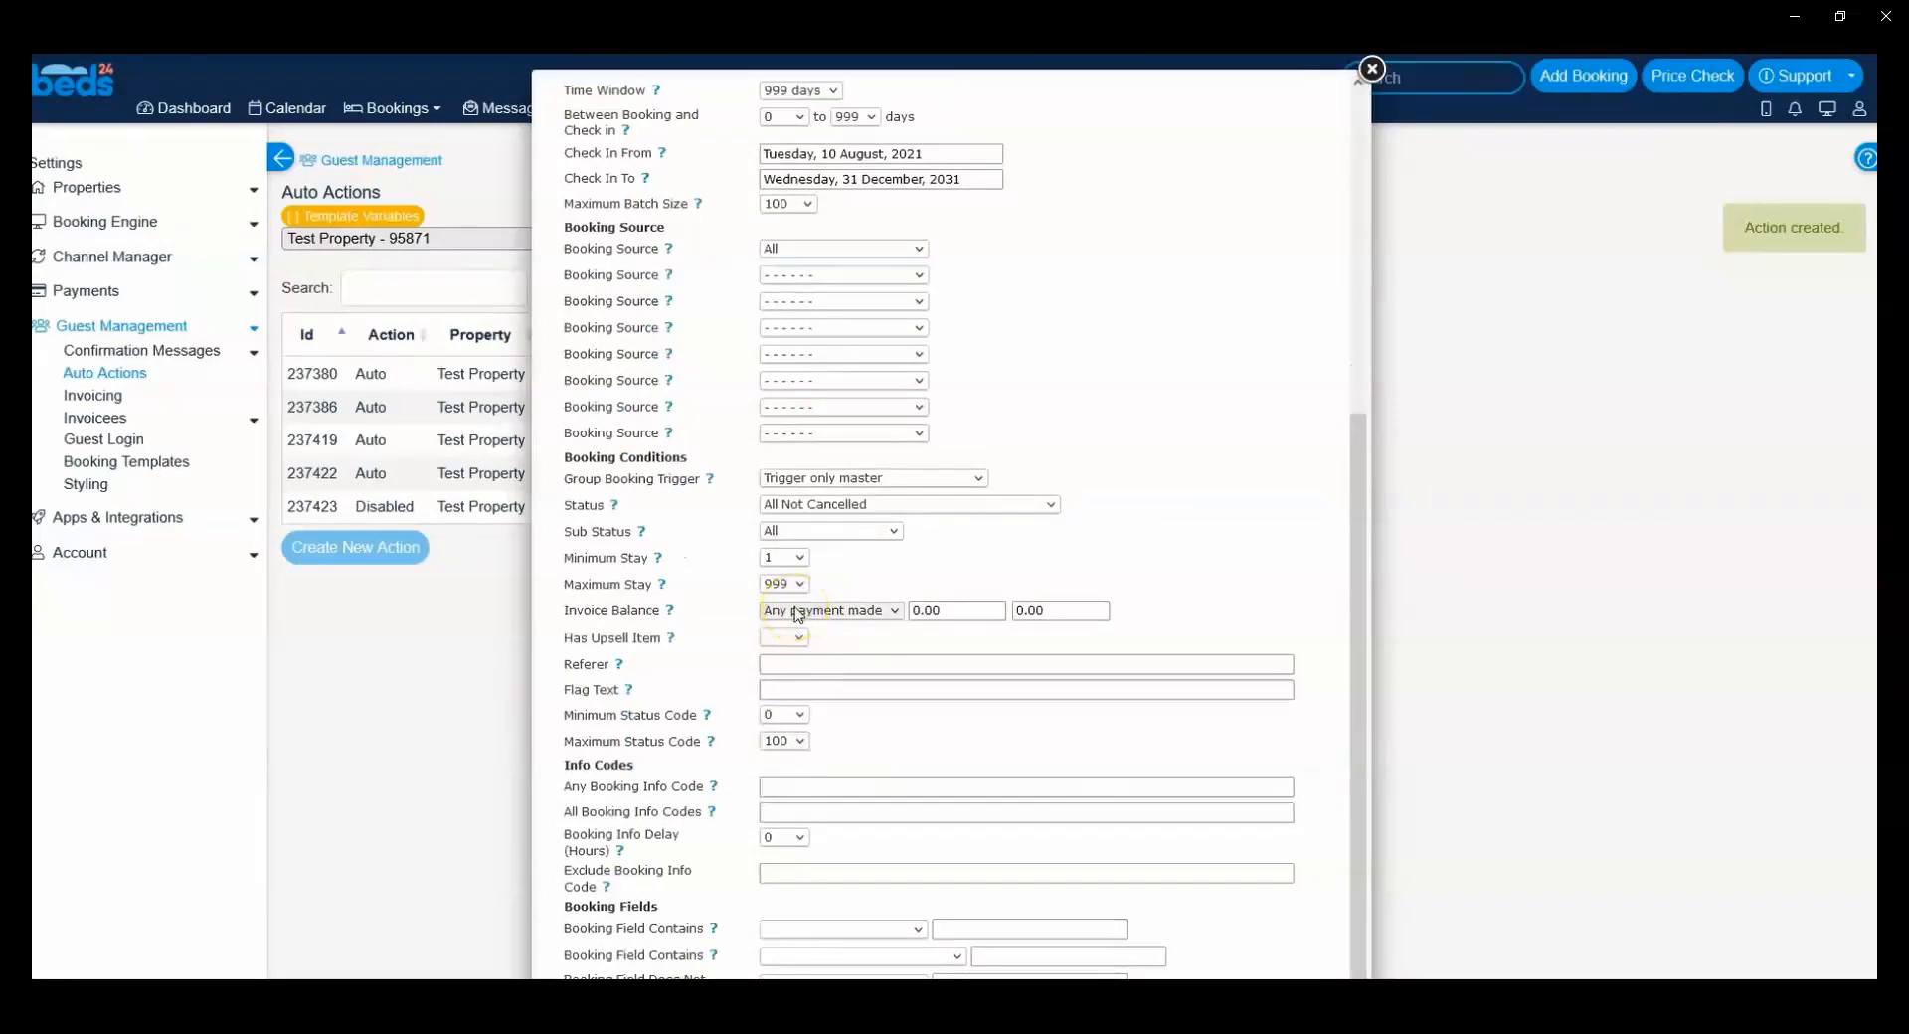
# Step: Look at the action's subject and message text fields, then close the action without saving
pyautogui.scroll(5, 799, 614)
pyautogui.click(646, 91)
pyautogui.click(826, 626)
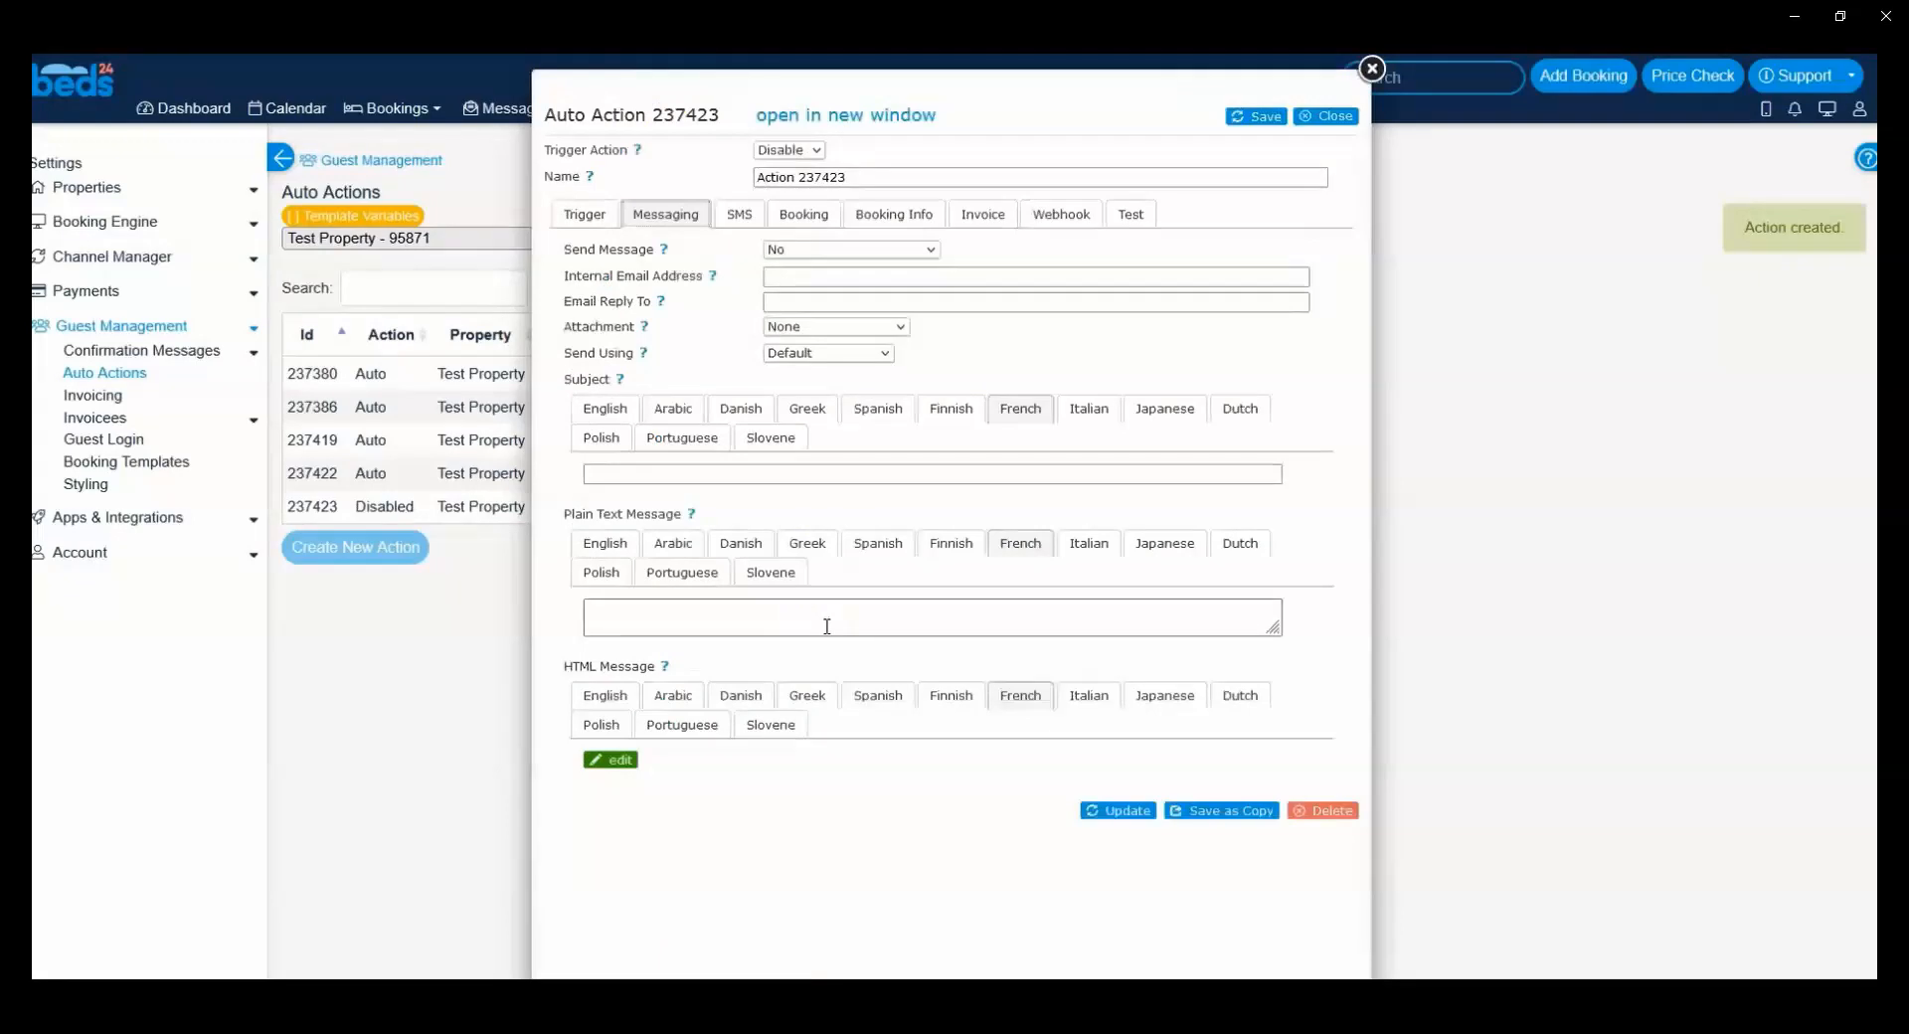
pyautogui.click(1371, 68)
# Step: Open Action 237380 from the auto actions list and review its trigger times and booking conditions
pyautogui.click(675, 509)
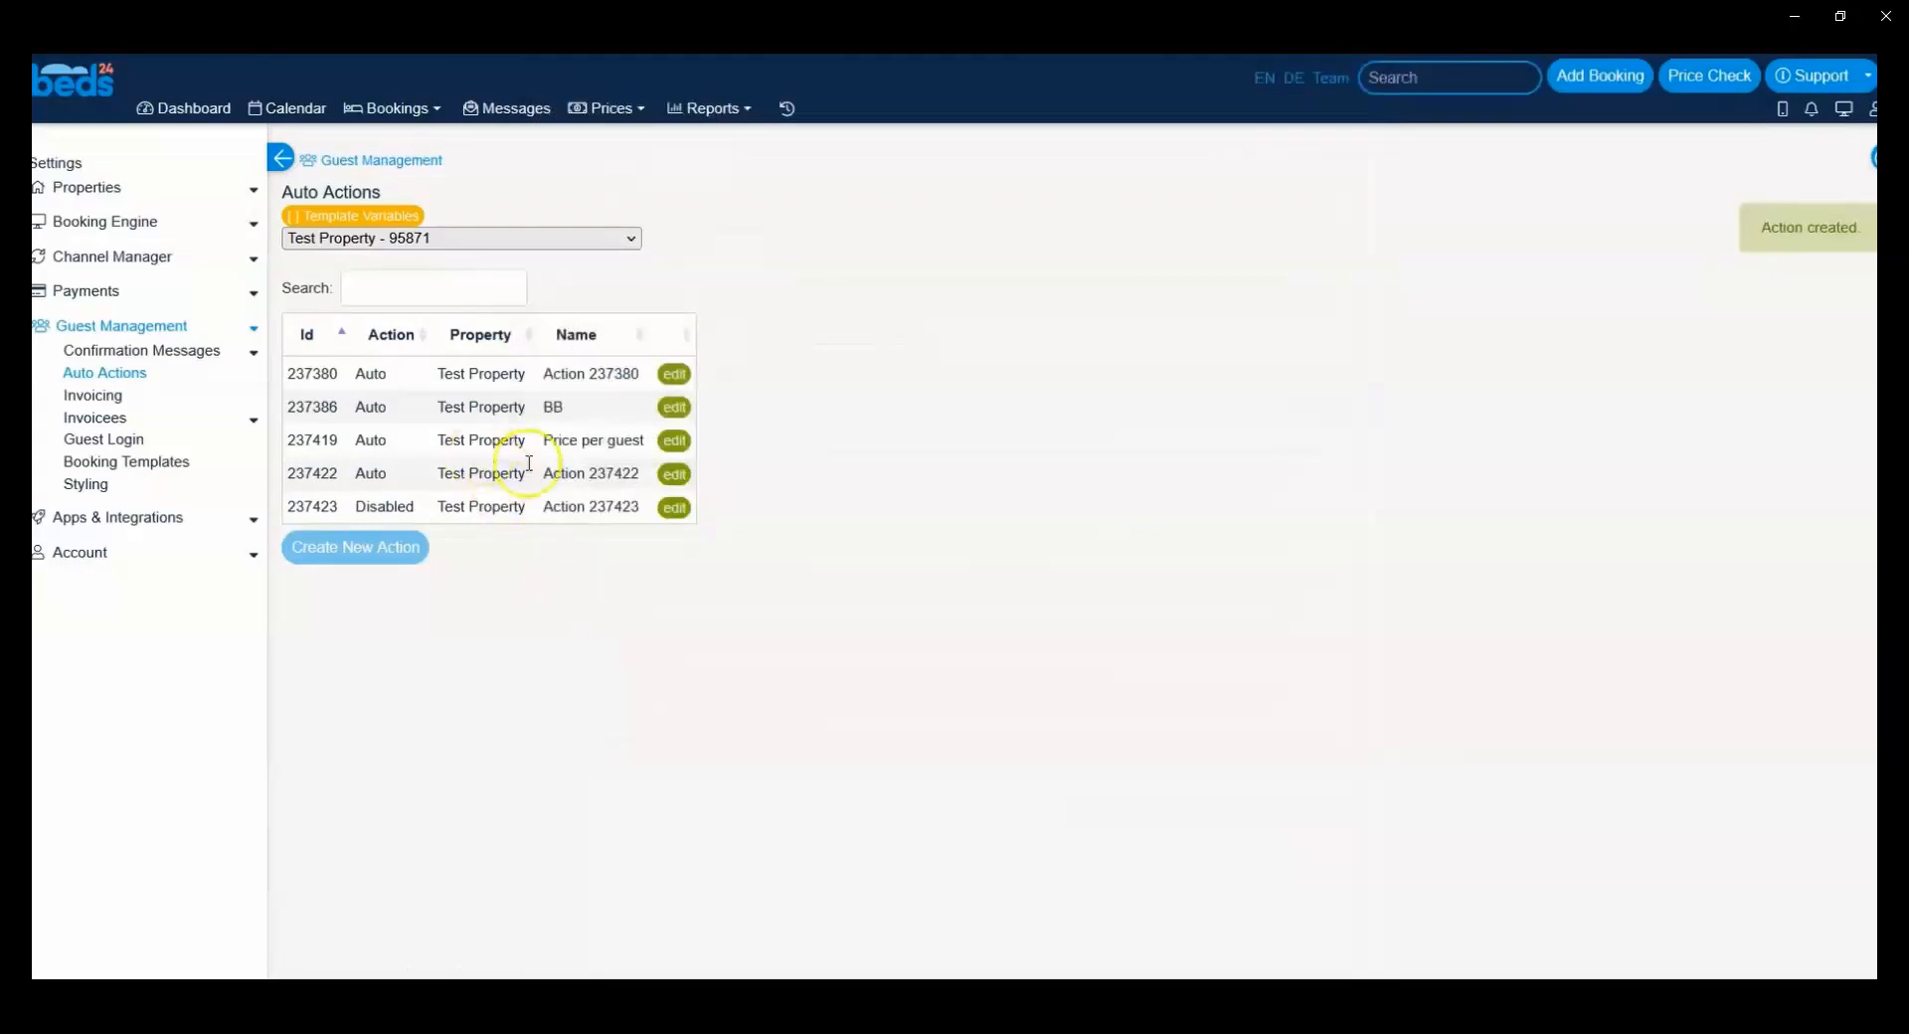
pyautogui.click(702, 441)
pyautogui.click(674, 375)
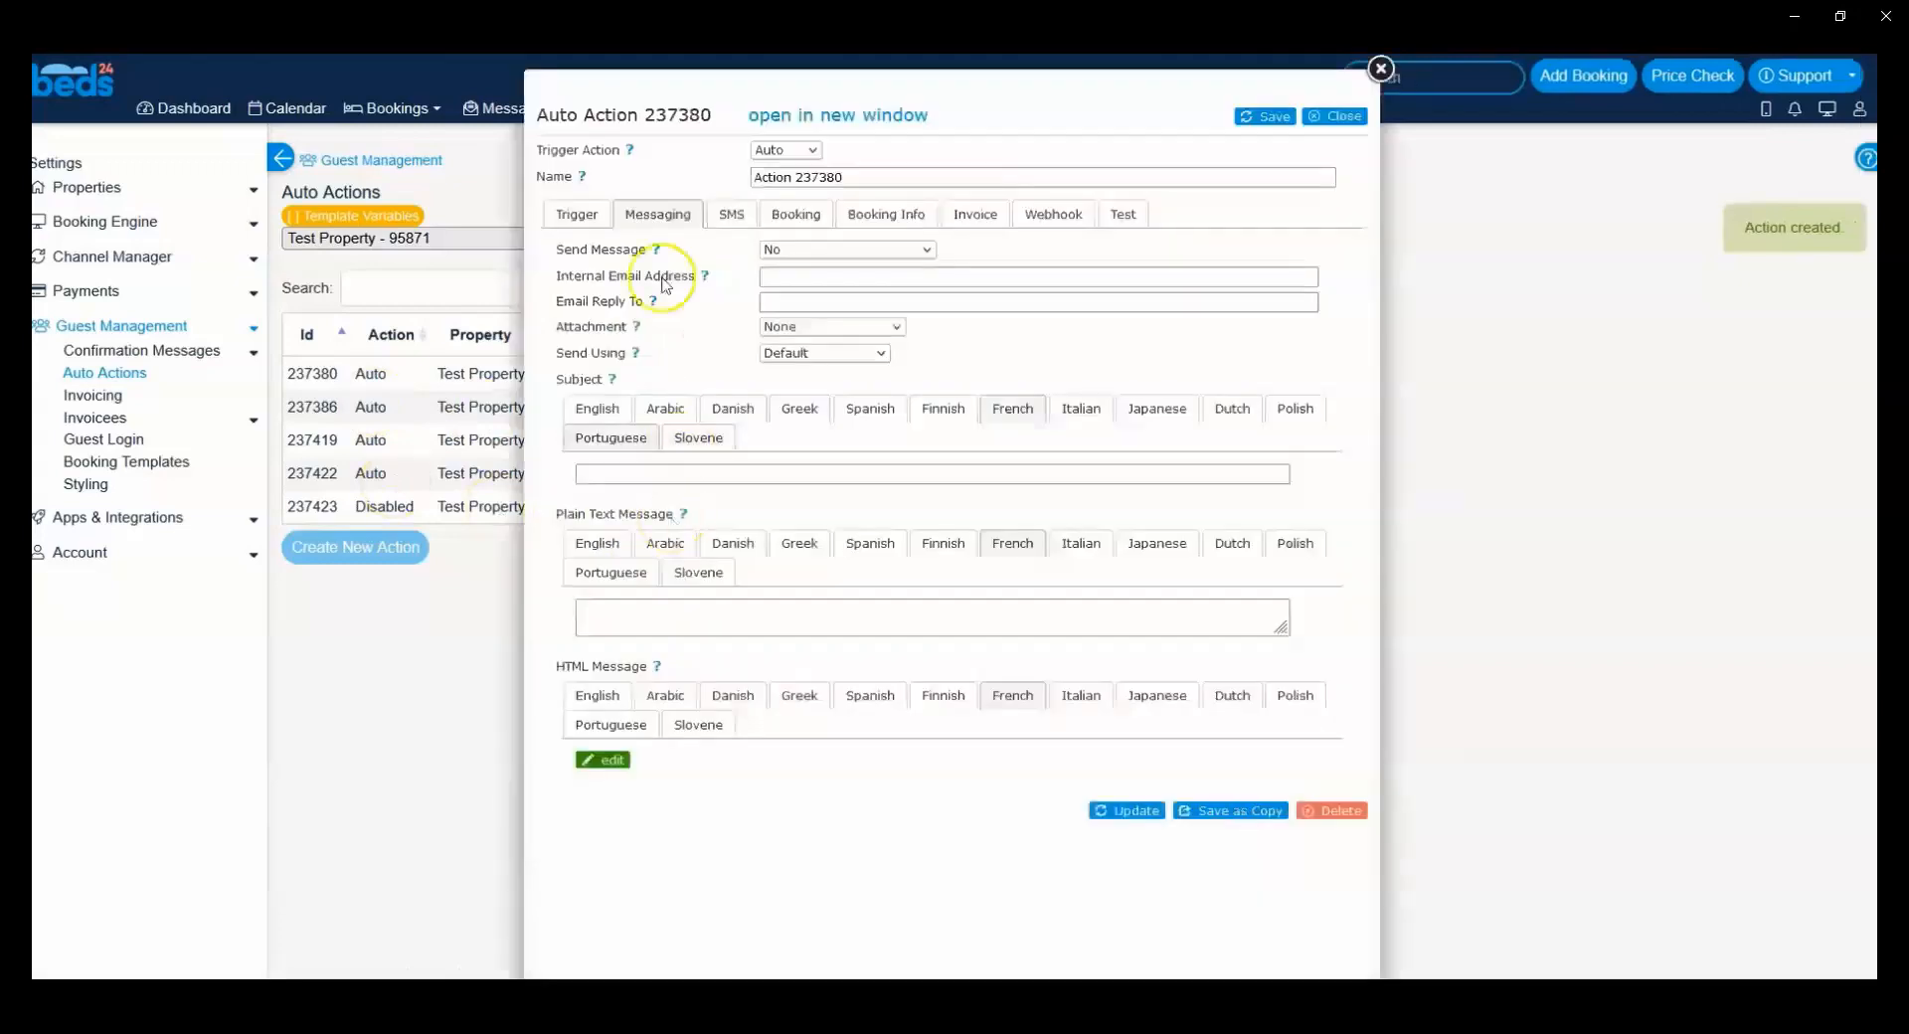
pyautogui.click(577, 214)
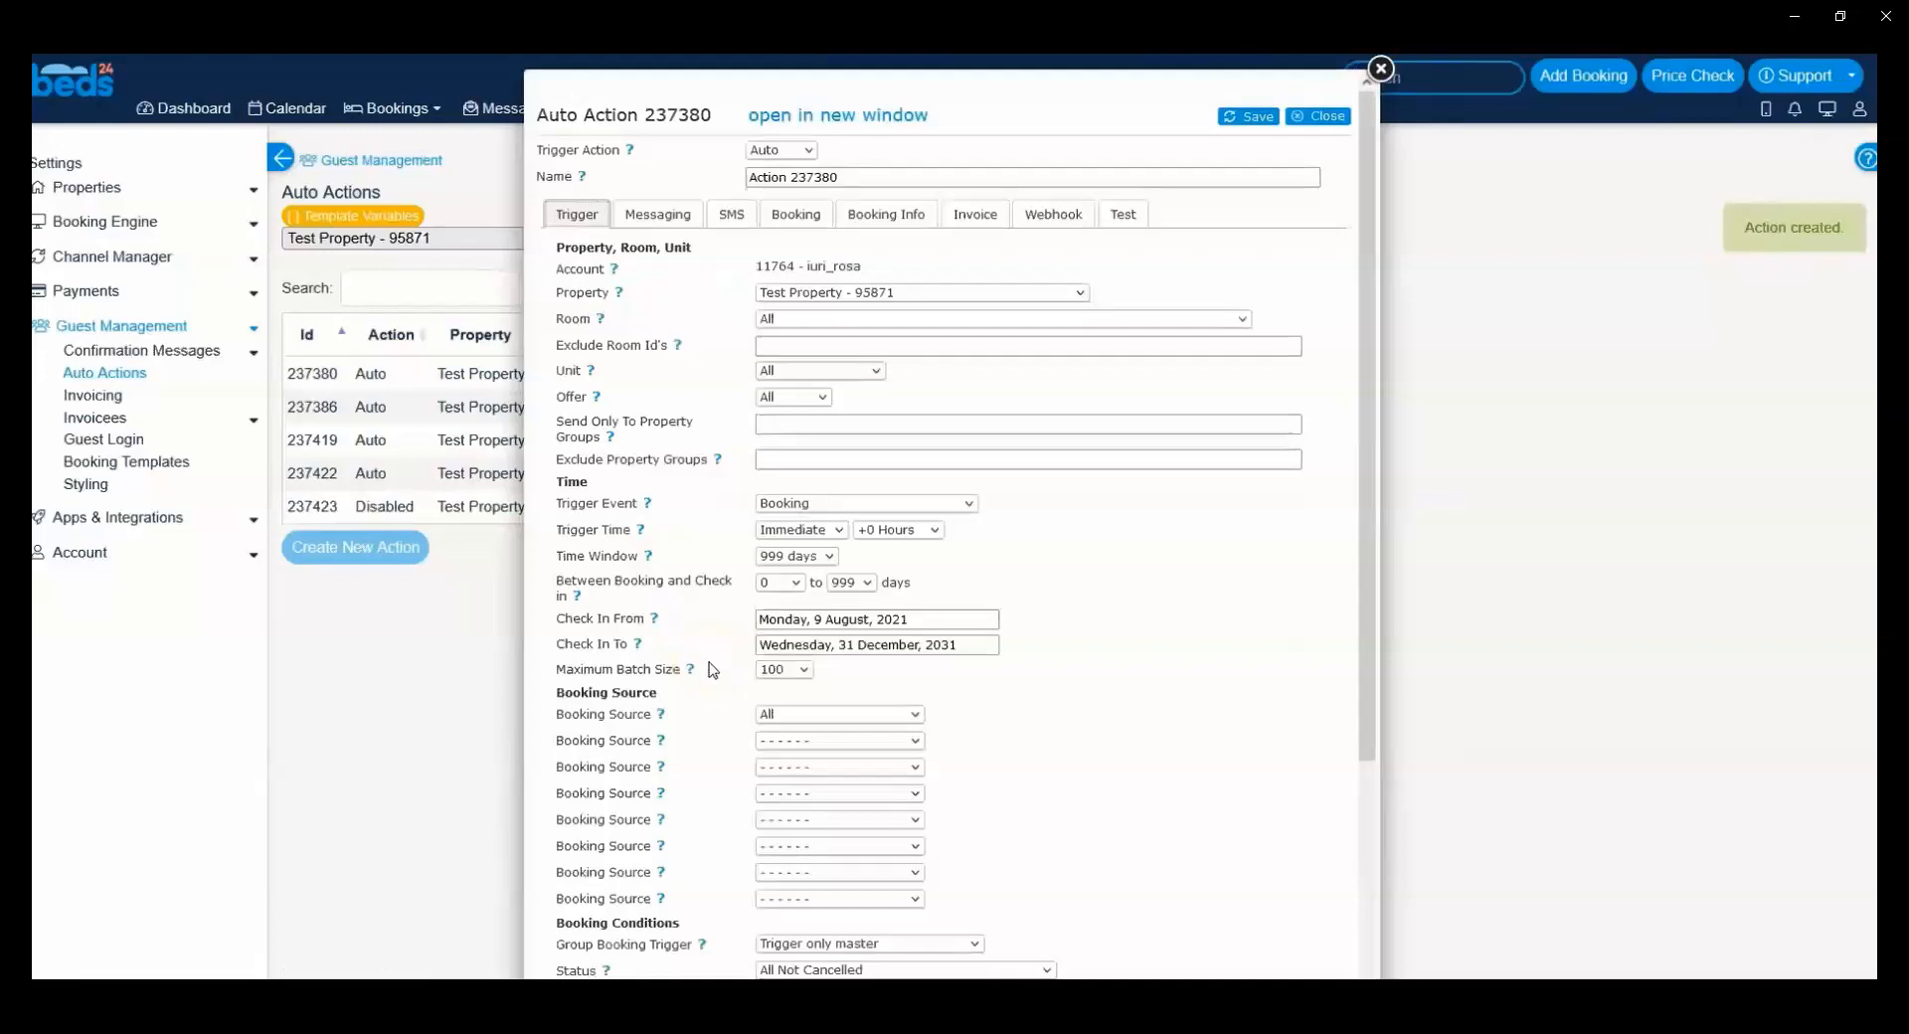
pyautogui.scroll(-5, 710, 666)
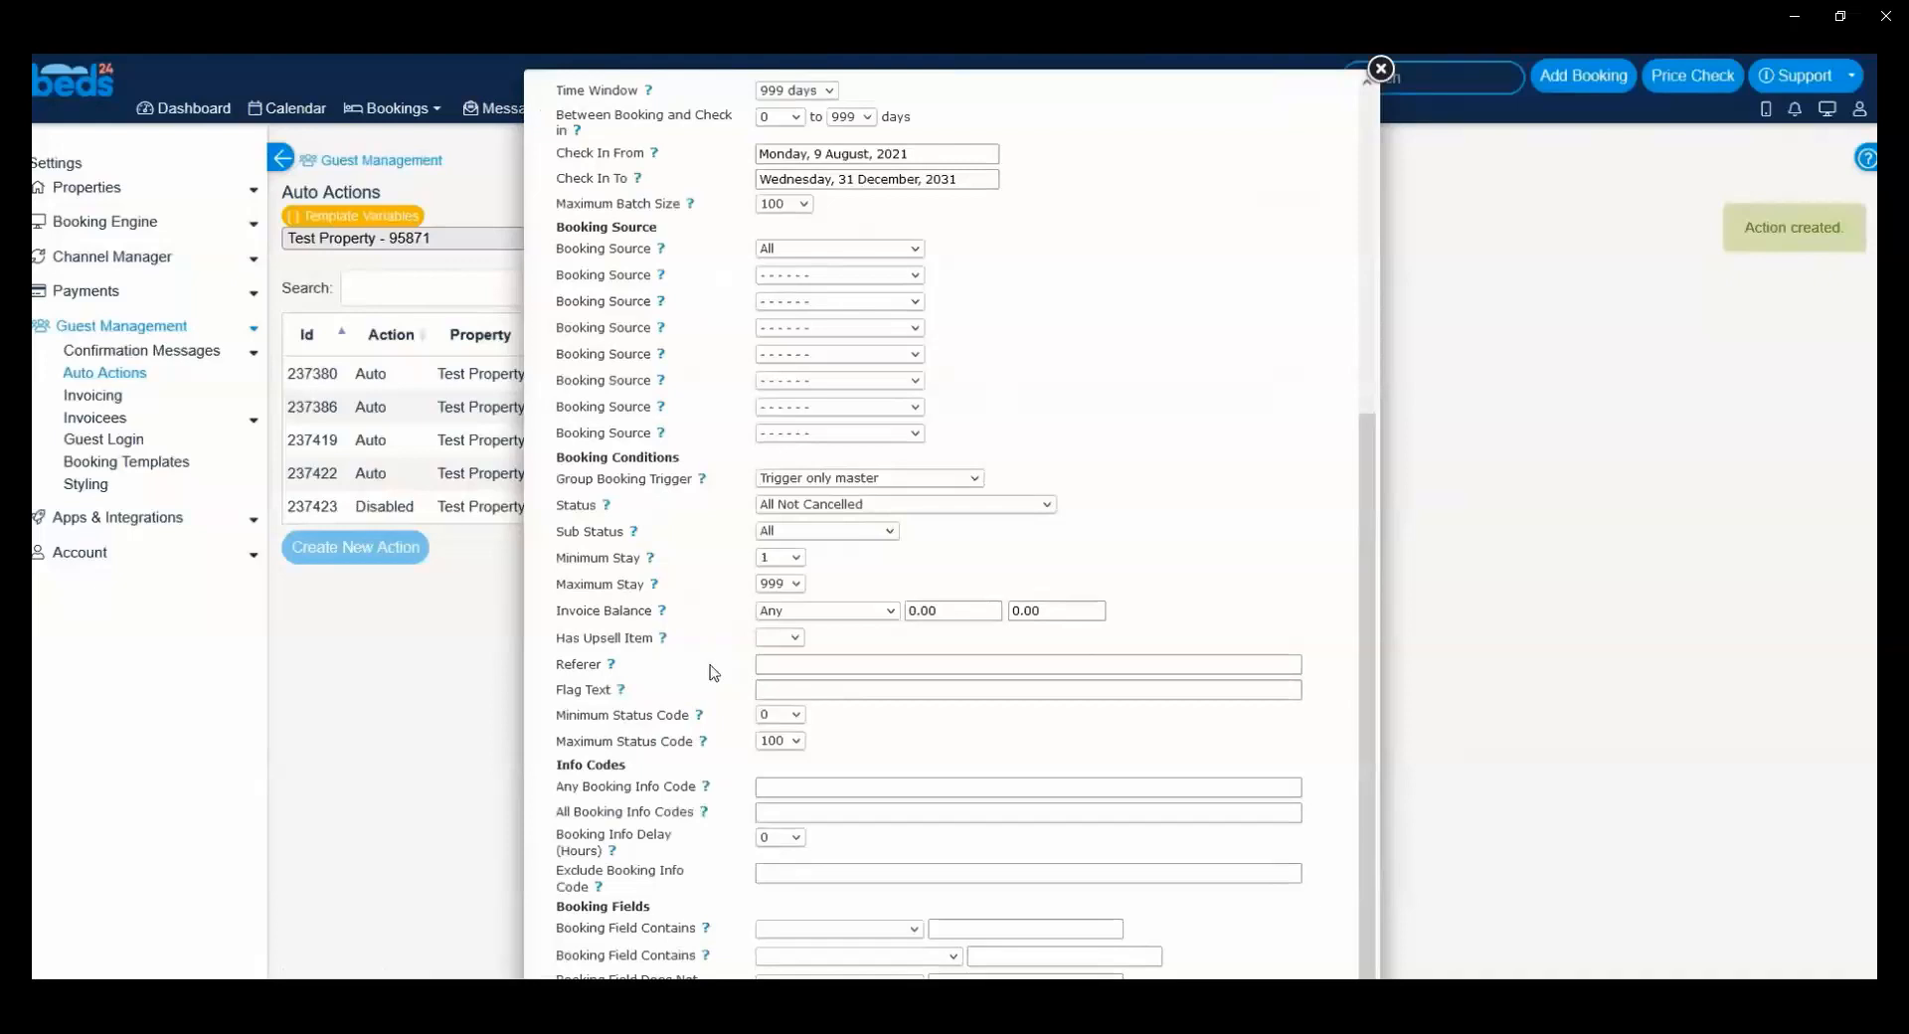
pyautogui.scroll(1, 713, 673)
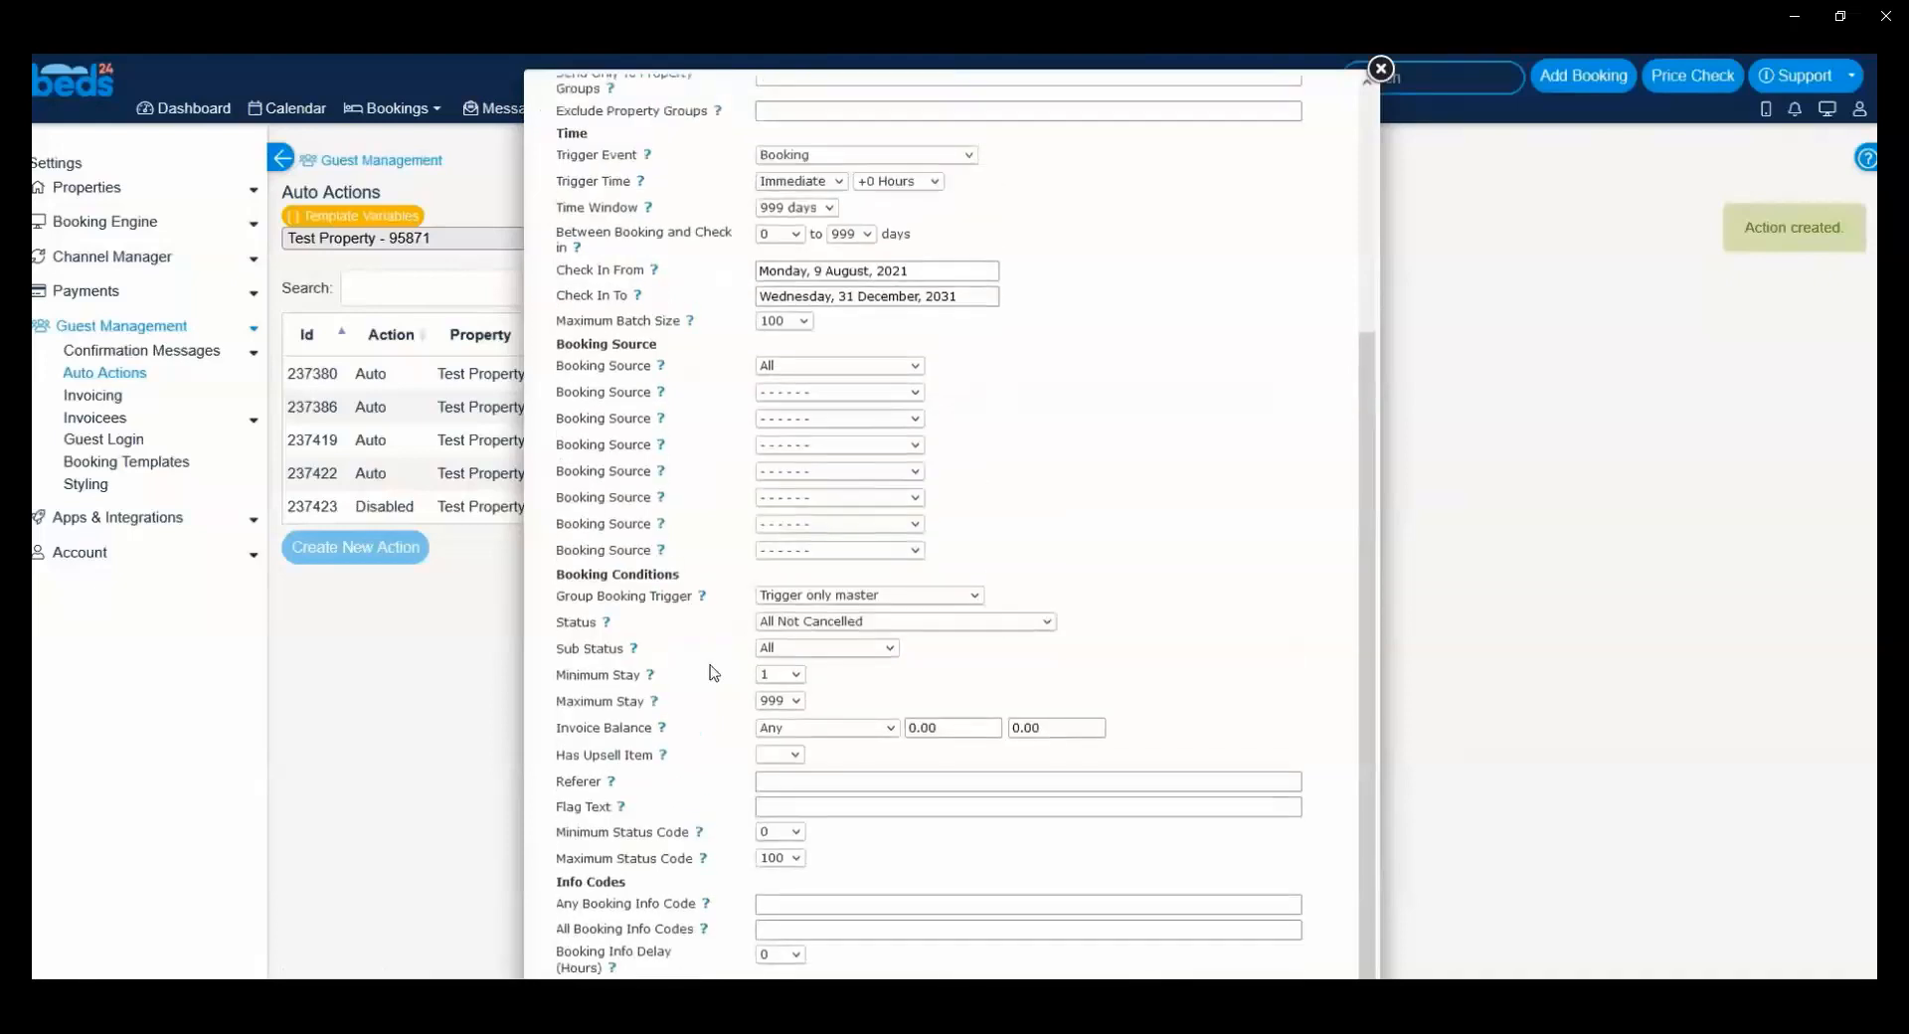
pyautogui.scroll(2, 712, 670)
# Step: Review Action 237380's messaging, booking info, booking flag and SMS settings, then close it
pyautogui.click(659, 101)
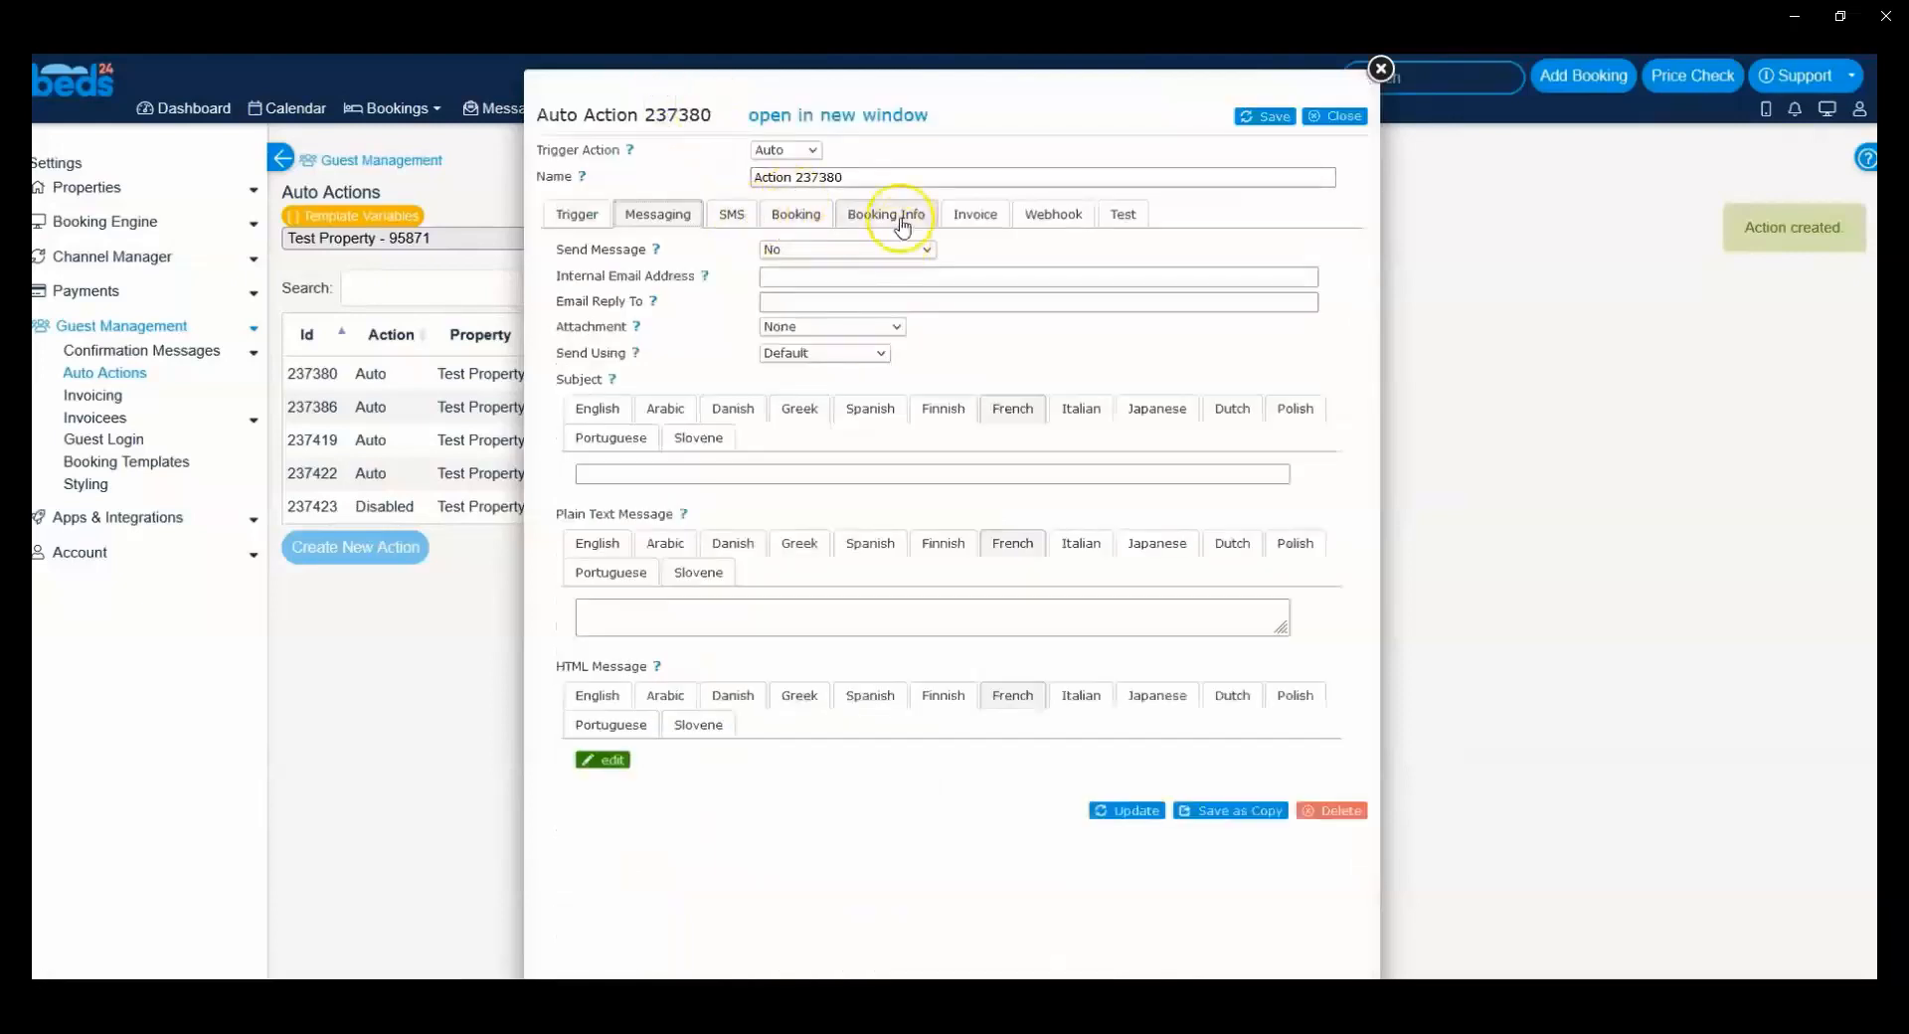
pyautogui.click(902, 223)
pyautogui.click(780, 219)
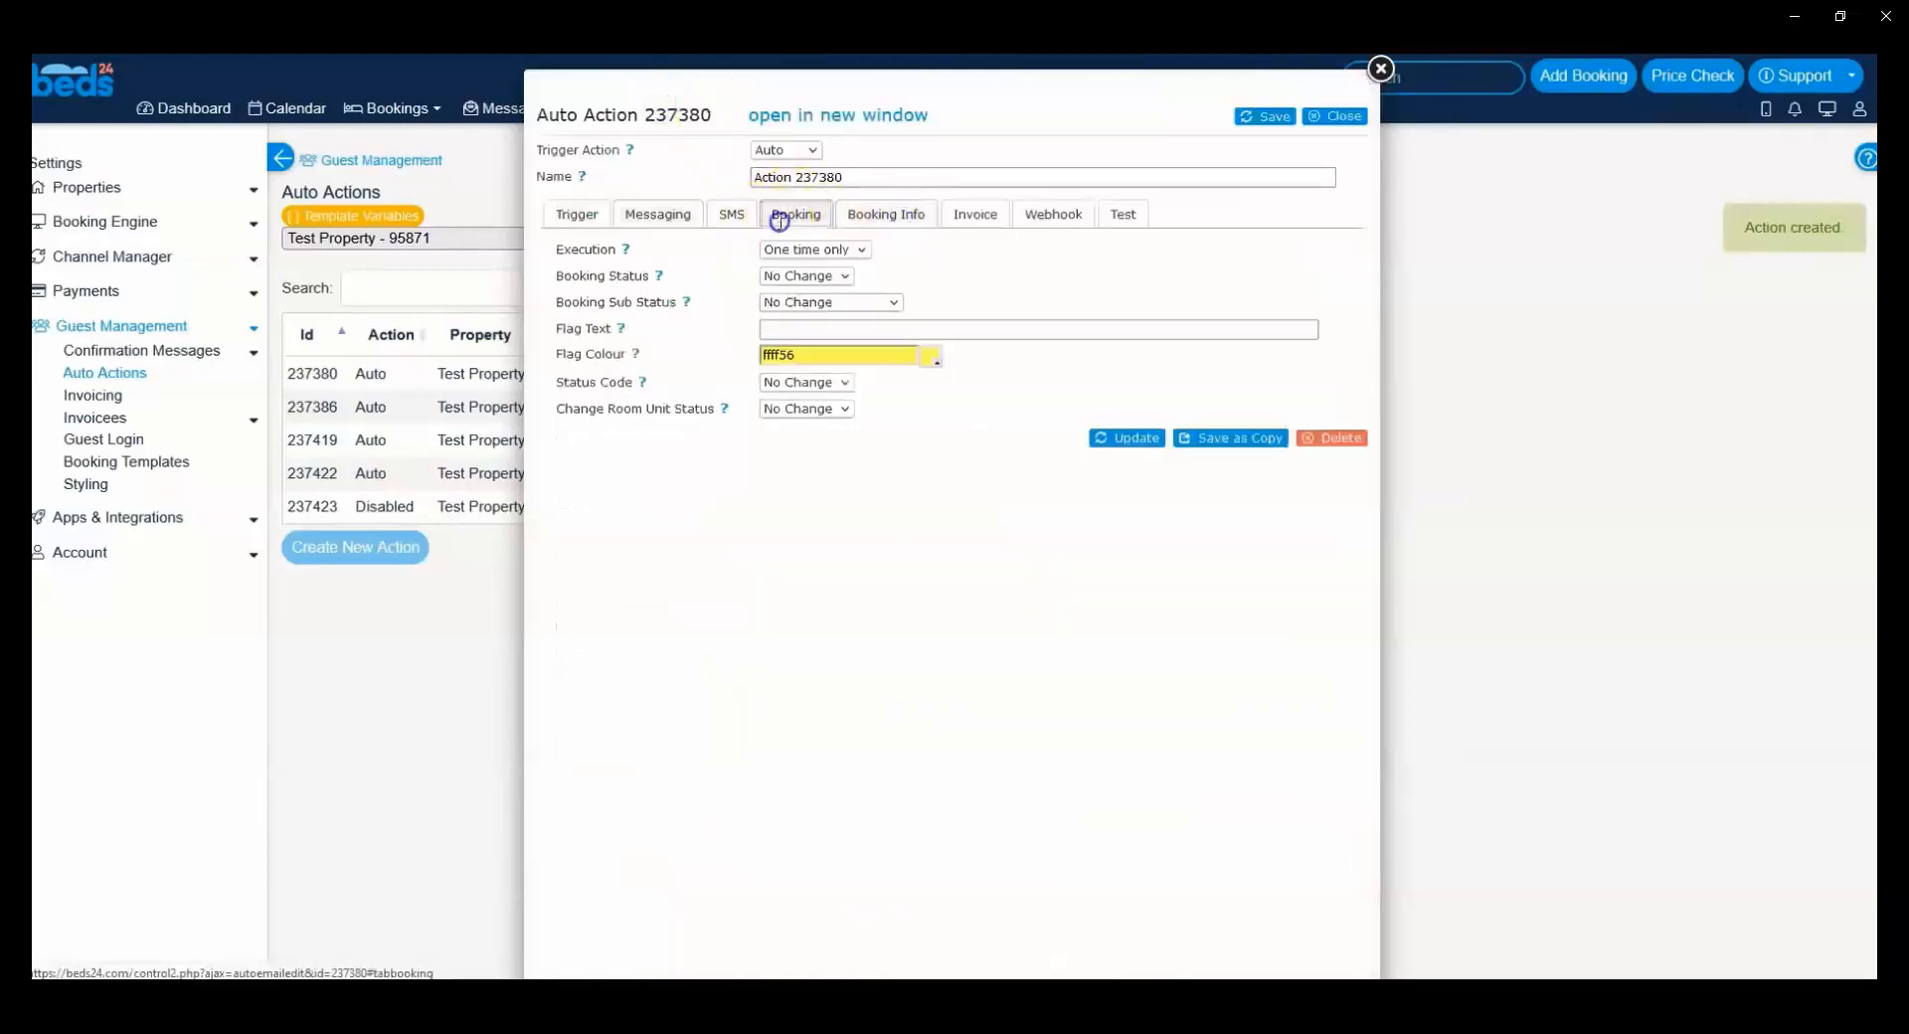
pyautogui.click(741, 221)
pyautogui.click(661, 215)
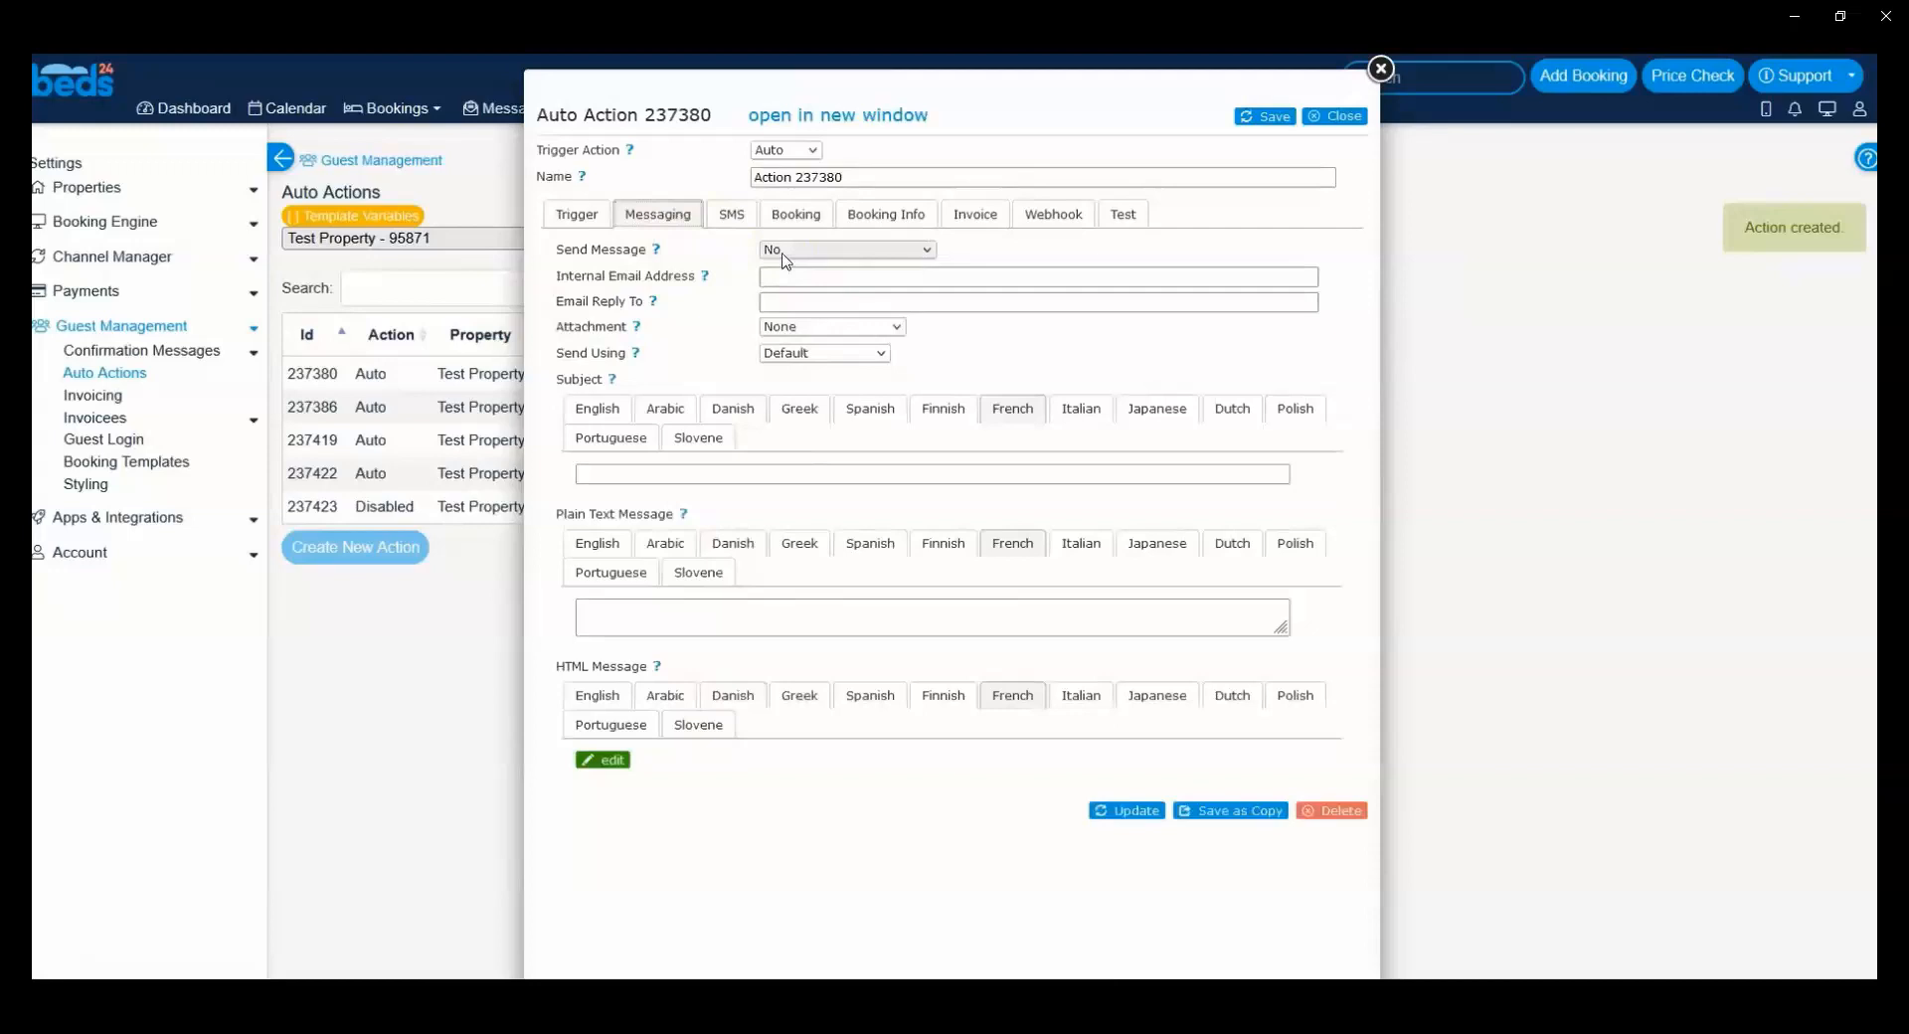
pyautogui.click(1380, 67)
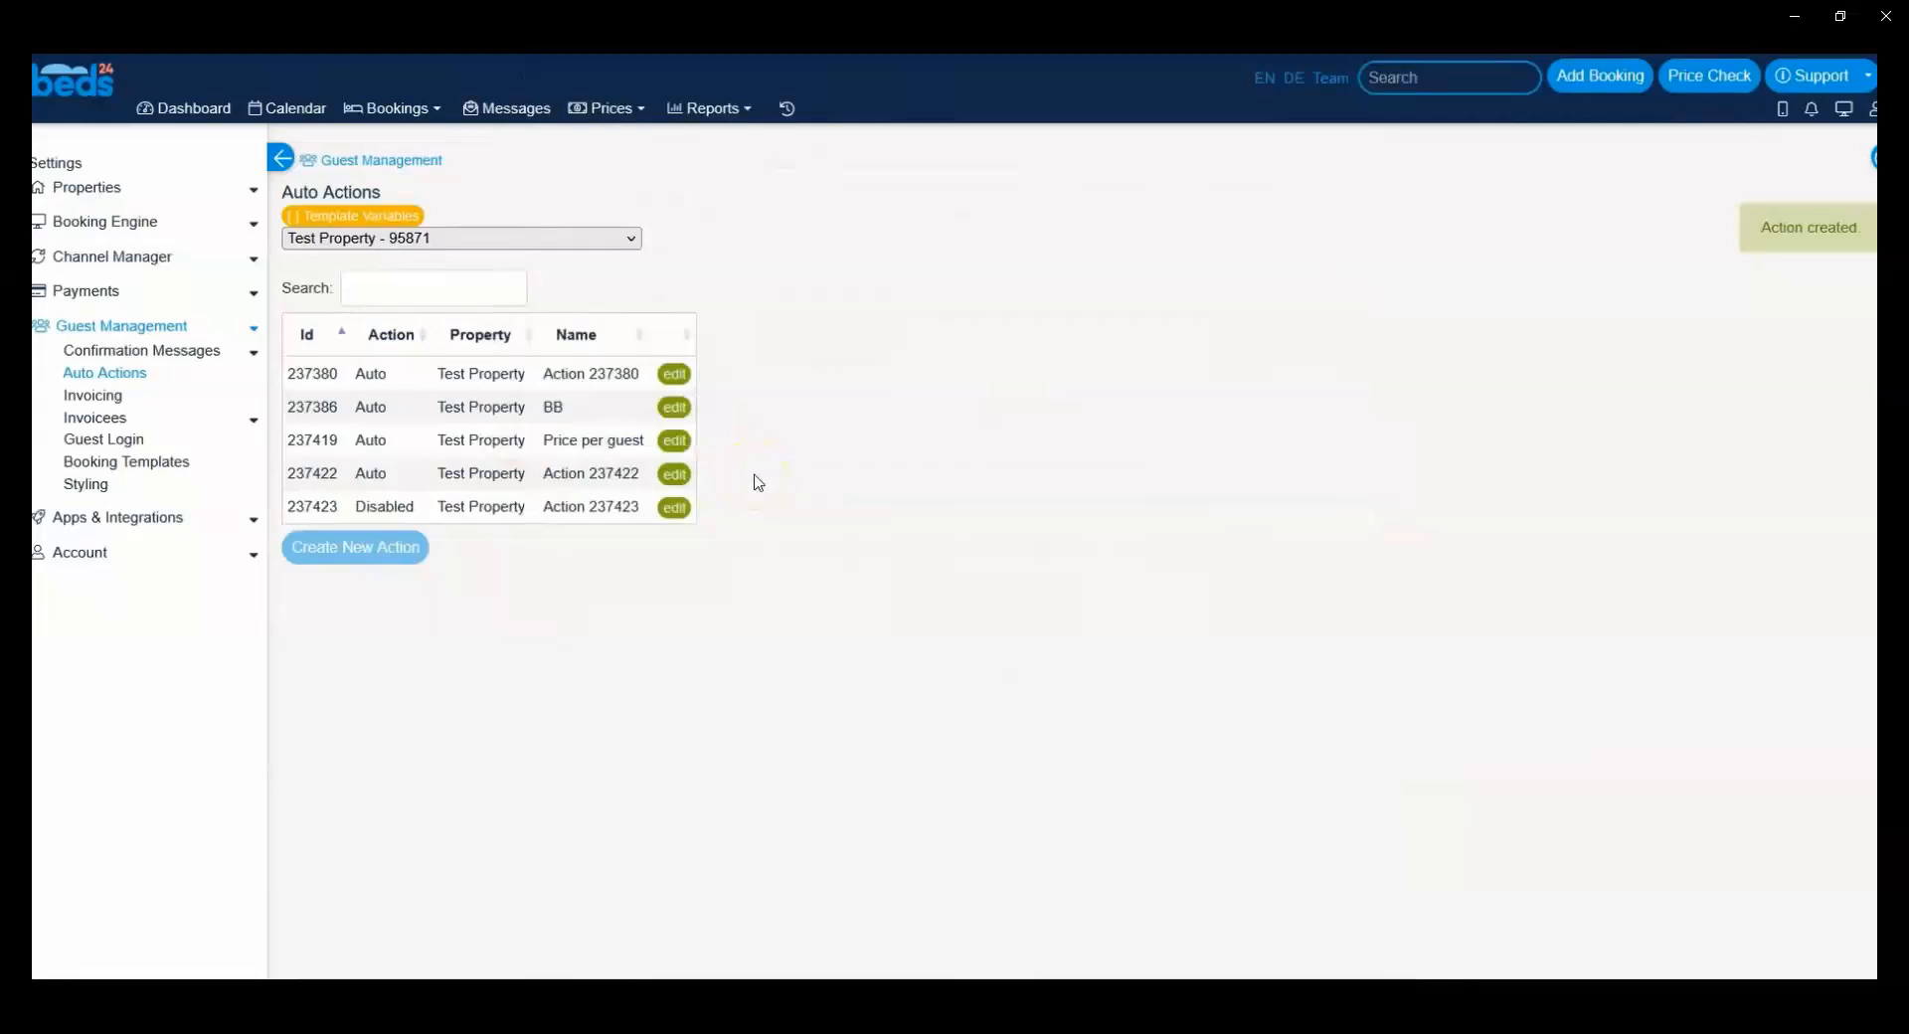
# Step: Open Action 237380's trigger settings and set its Trigger Event to Check-in
pyautogui.click(675, 374)
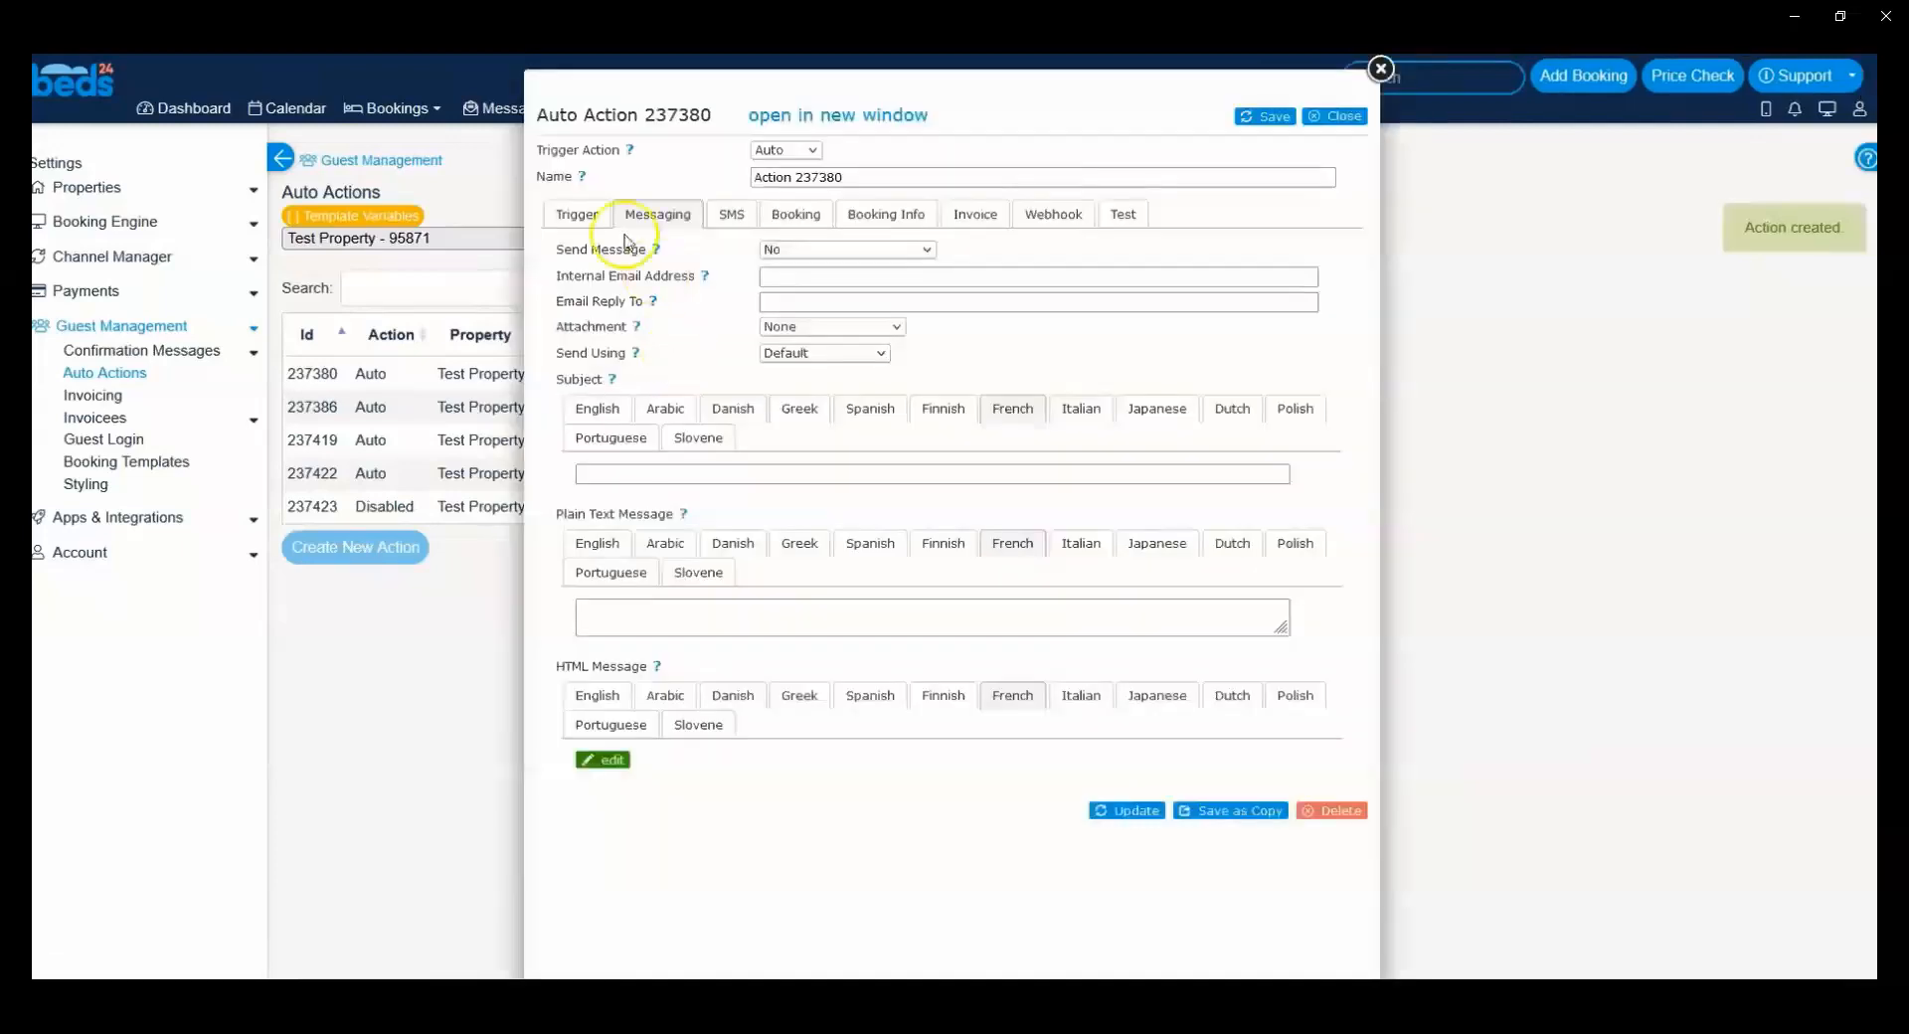
pyautogui.click(583, 214)
pyautogui.scroll(-2, 835, 349)
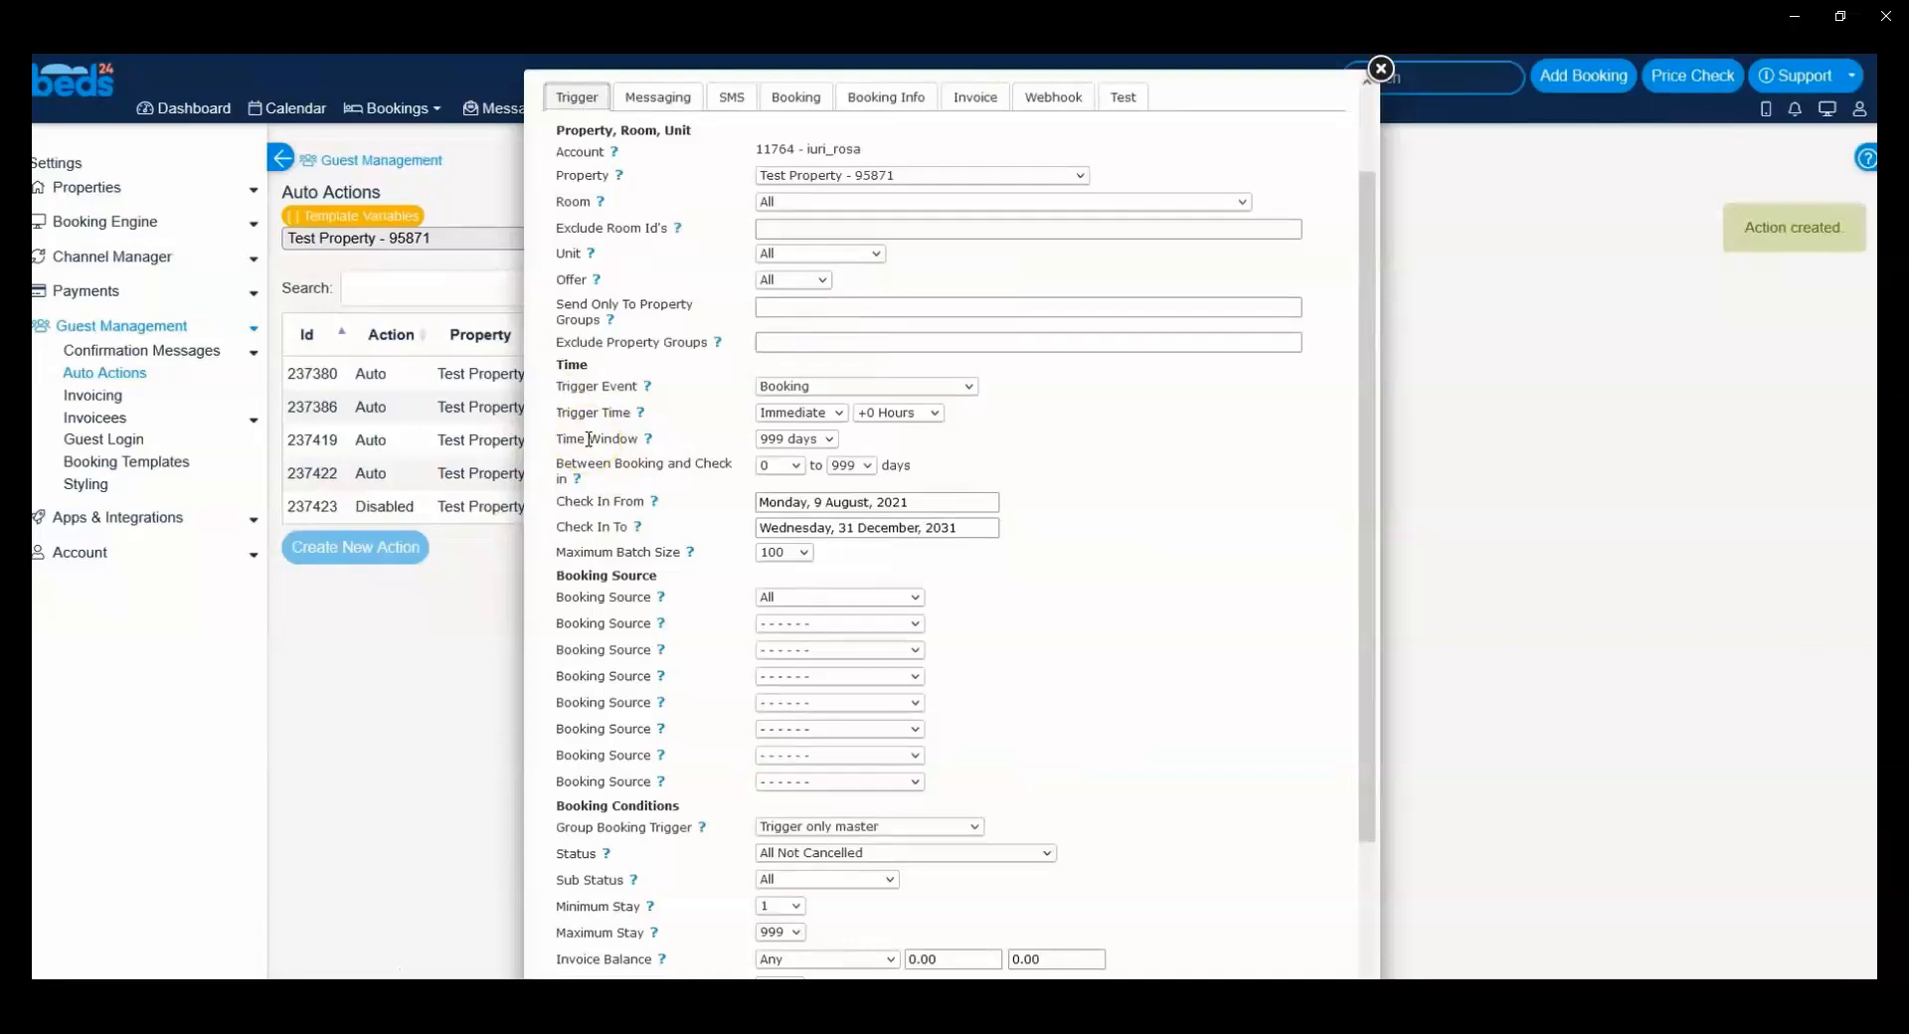
pyautogui.click(786, 386)
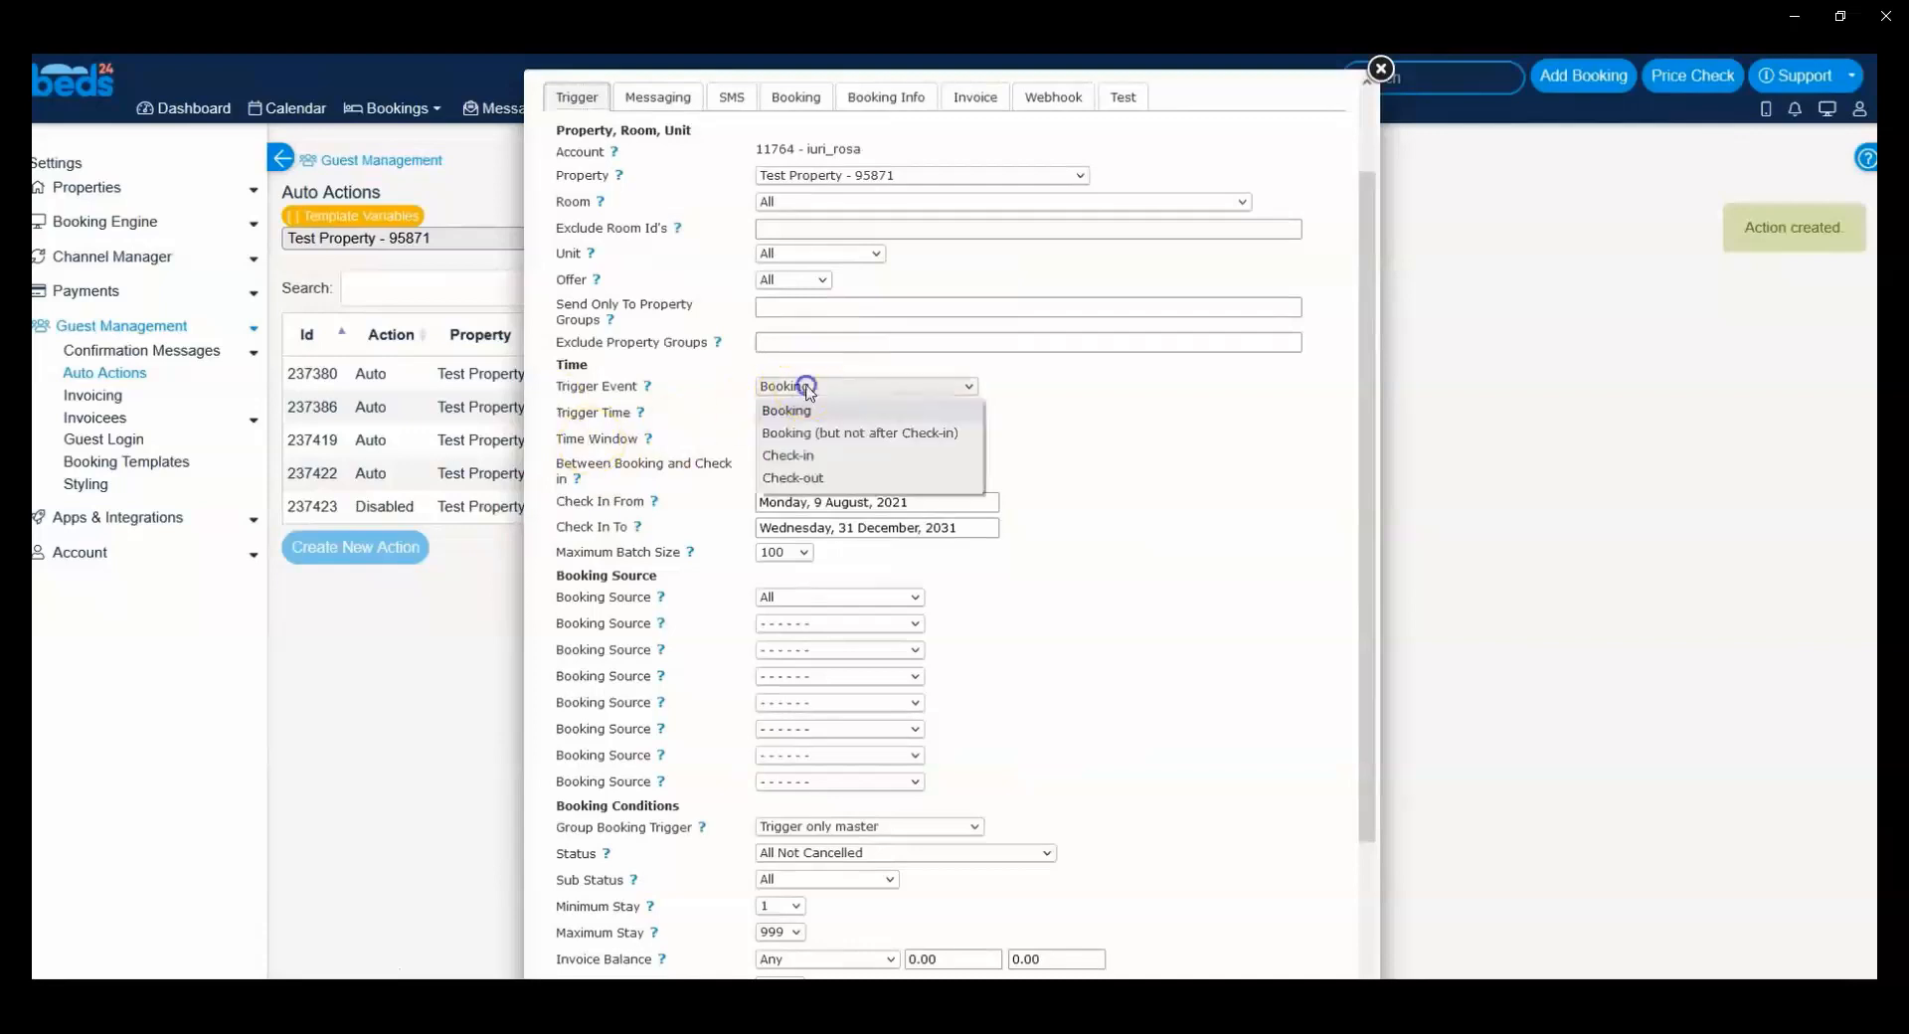
pyautogui.click(813, 459)
# Step: Set the action's Trigger Time to -1 Day and +9 Hours
pyautogui.click(796, 412)
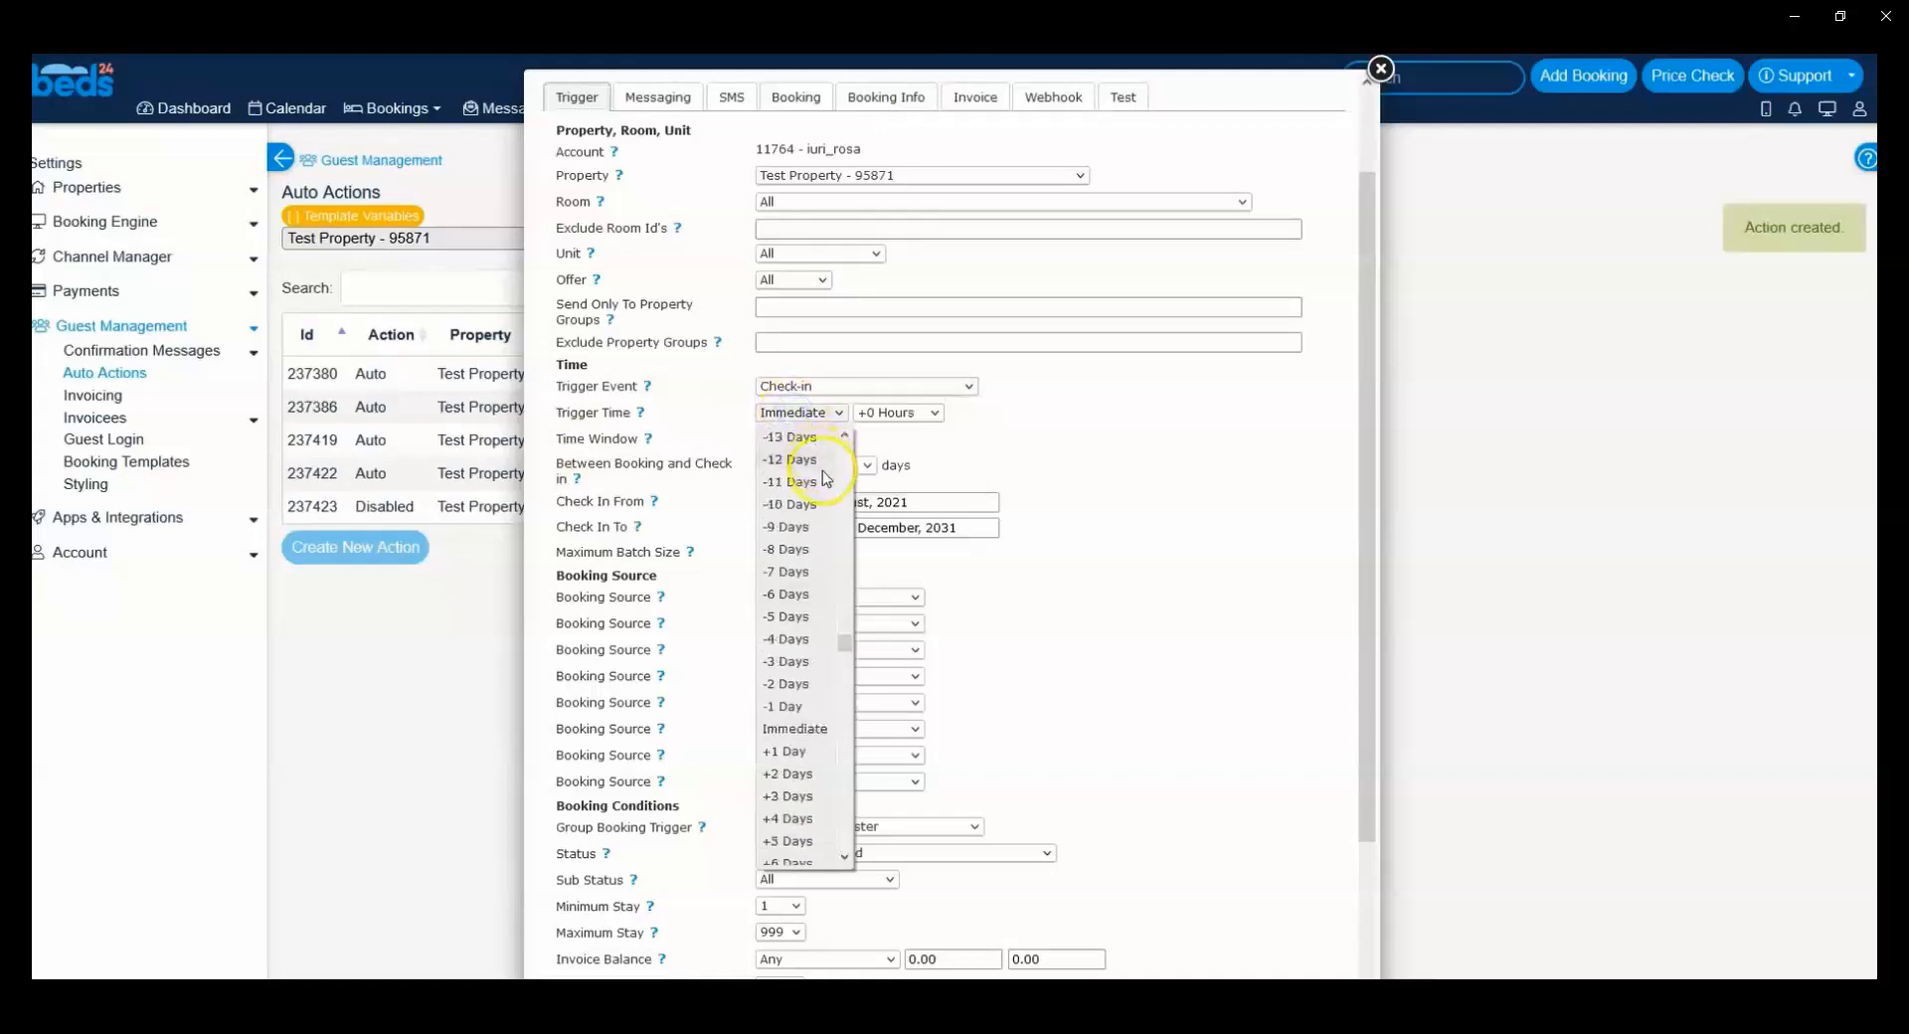
pyautogui.scroll(-2, 801, 517)
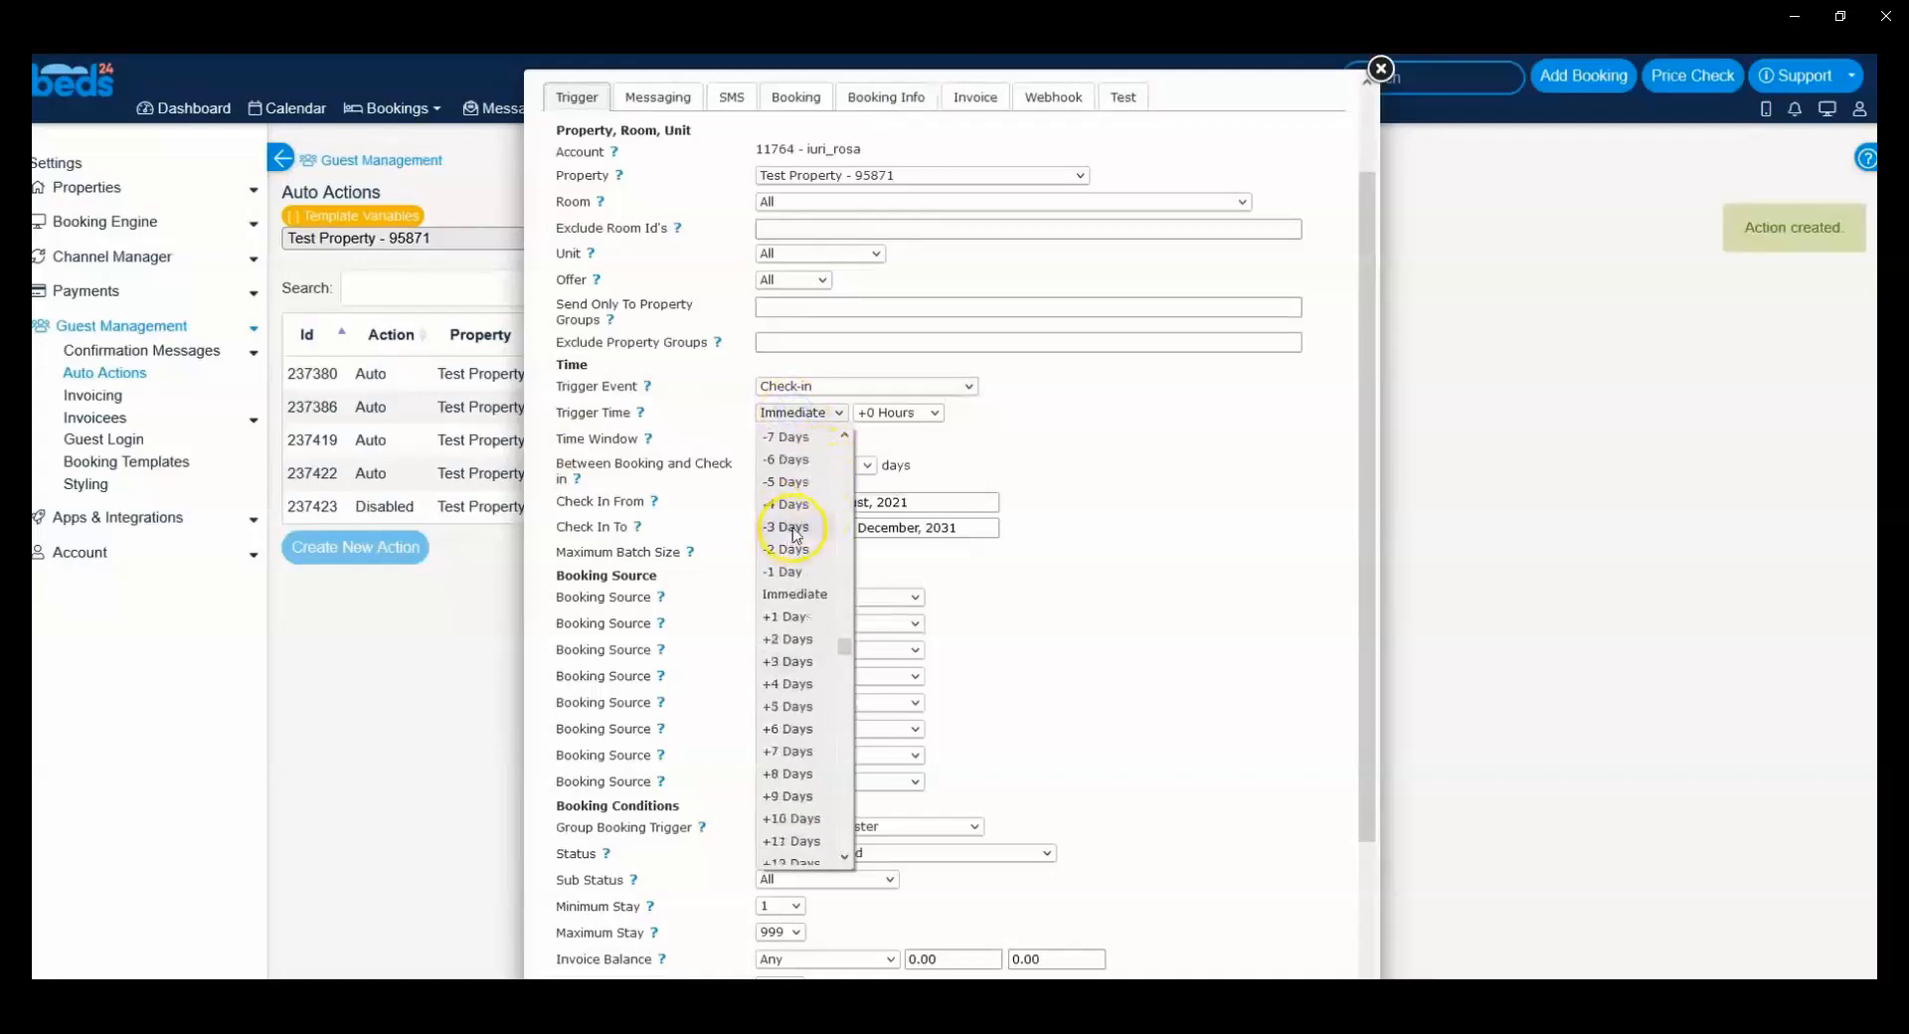
pyautogui.click(787, 573)
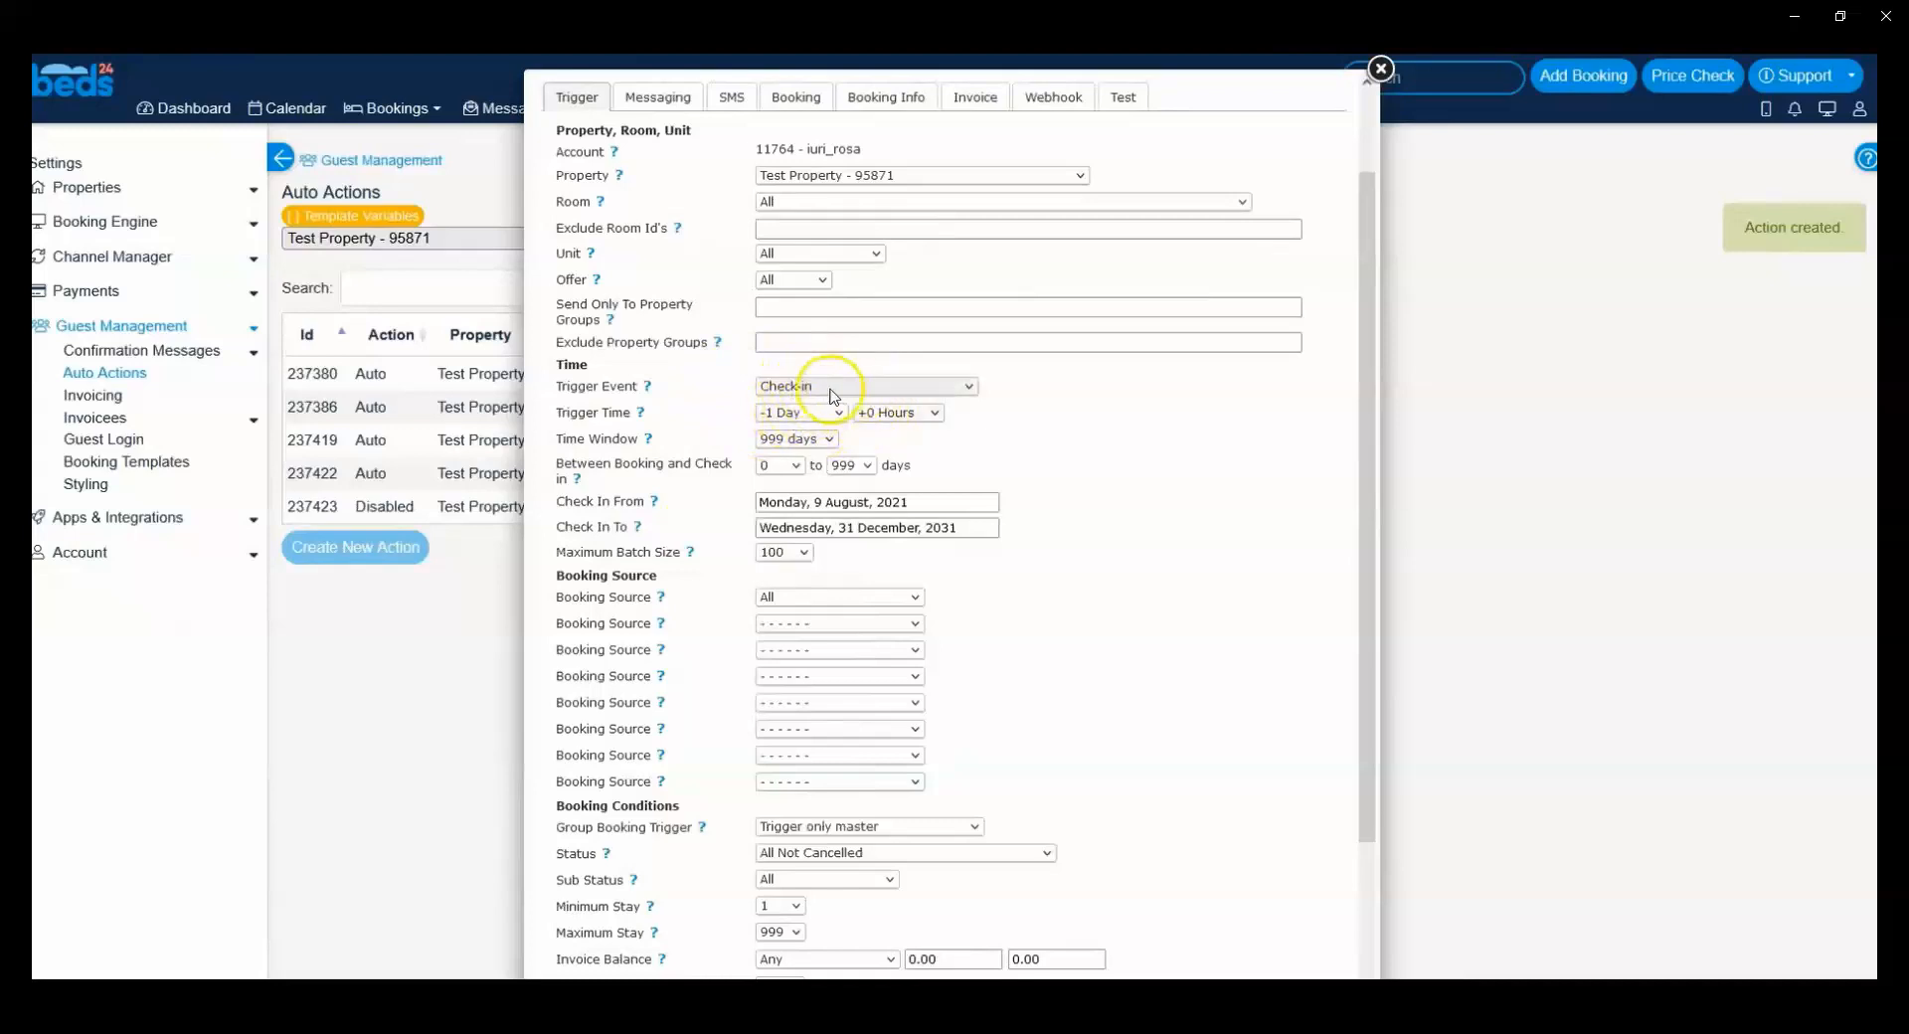
pyautogui.click(930, 411)
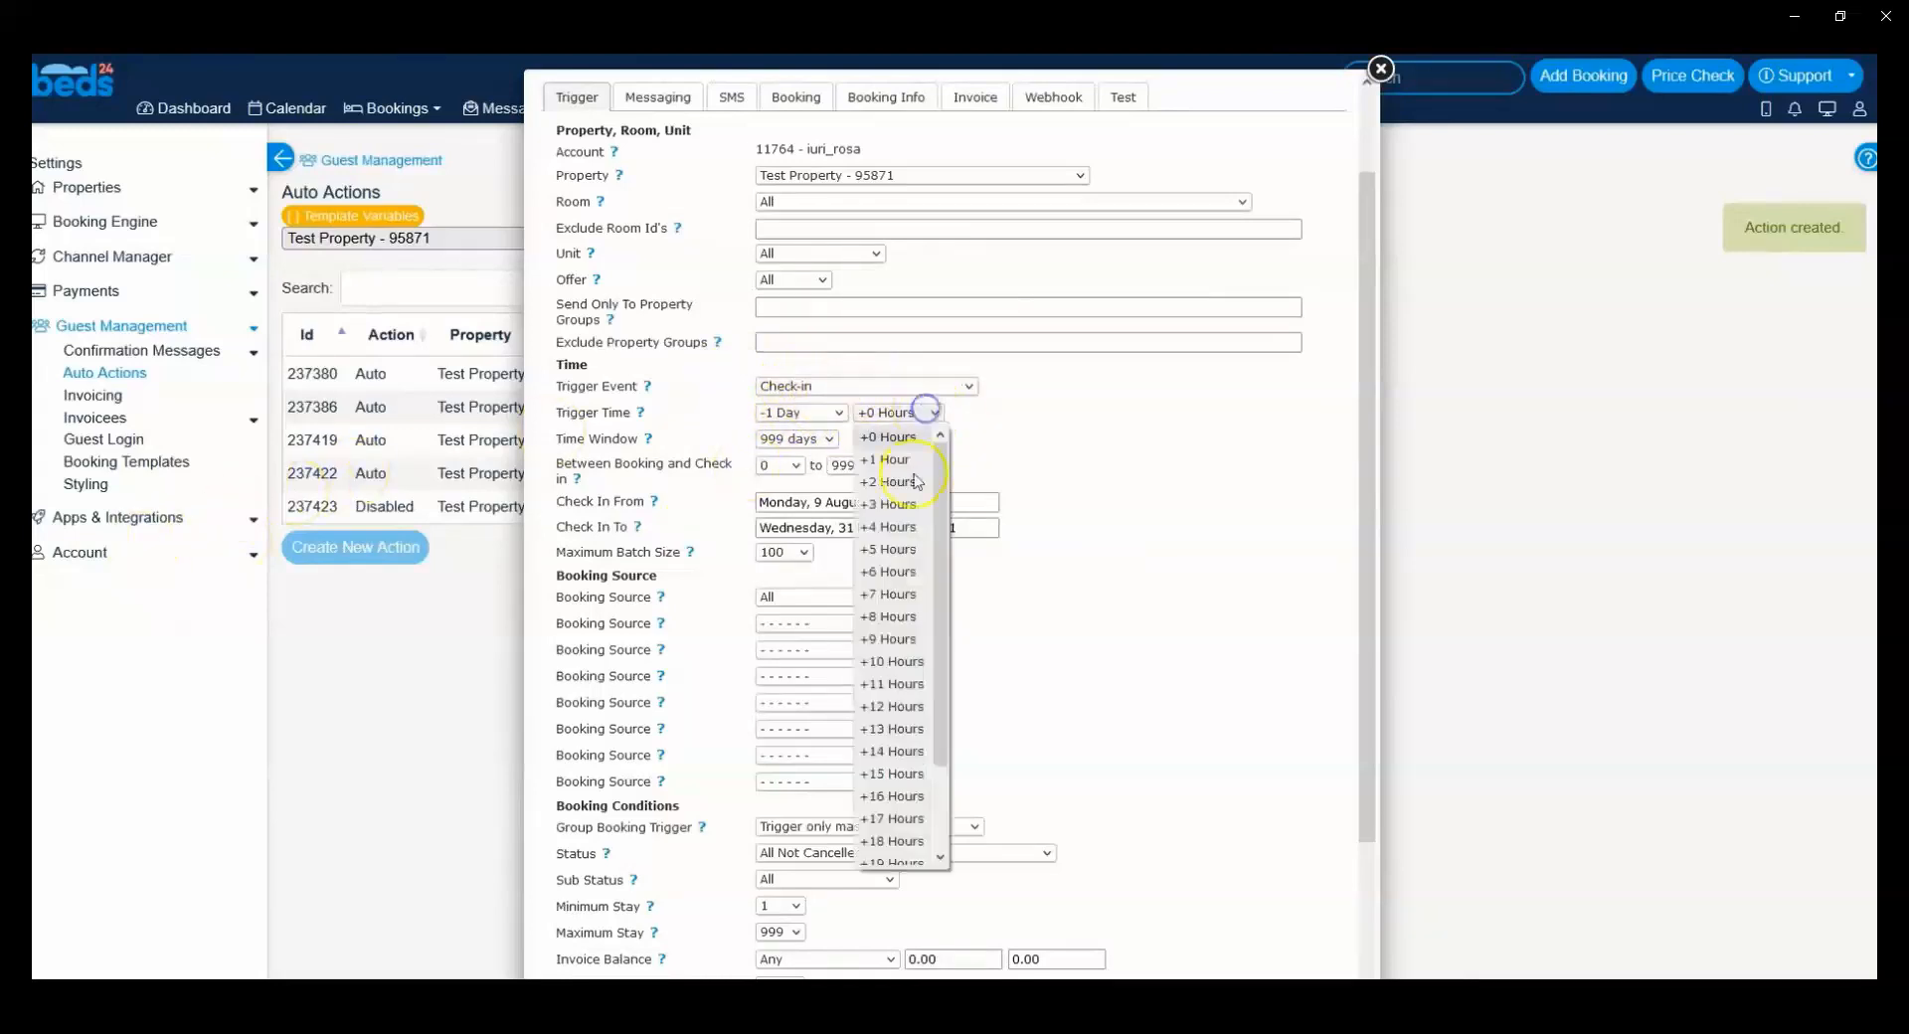
pyautogui.click(895, 637)
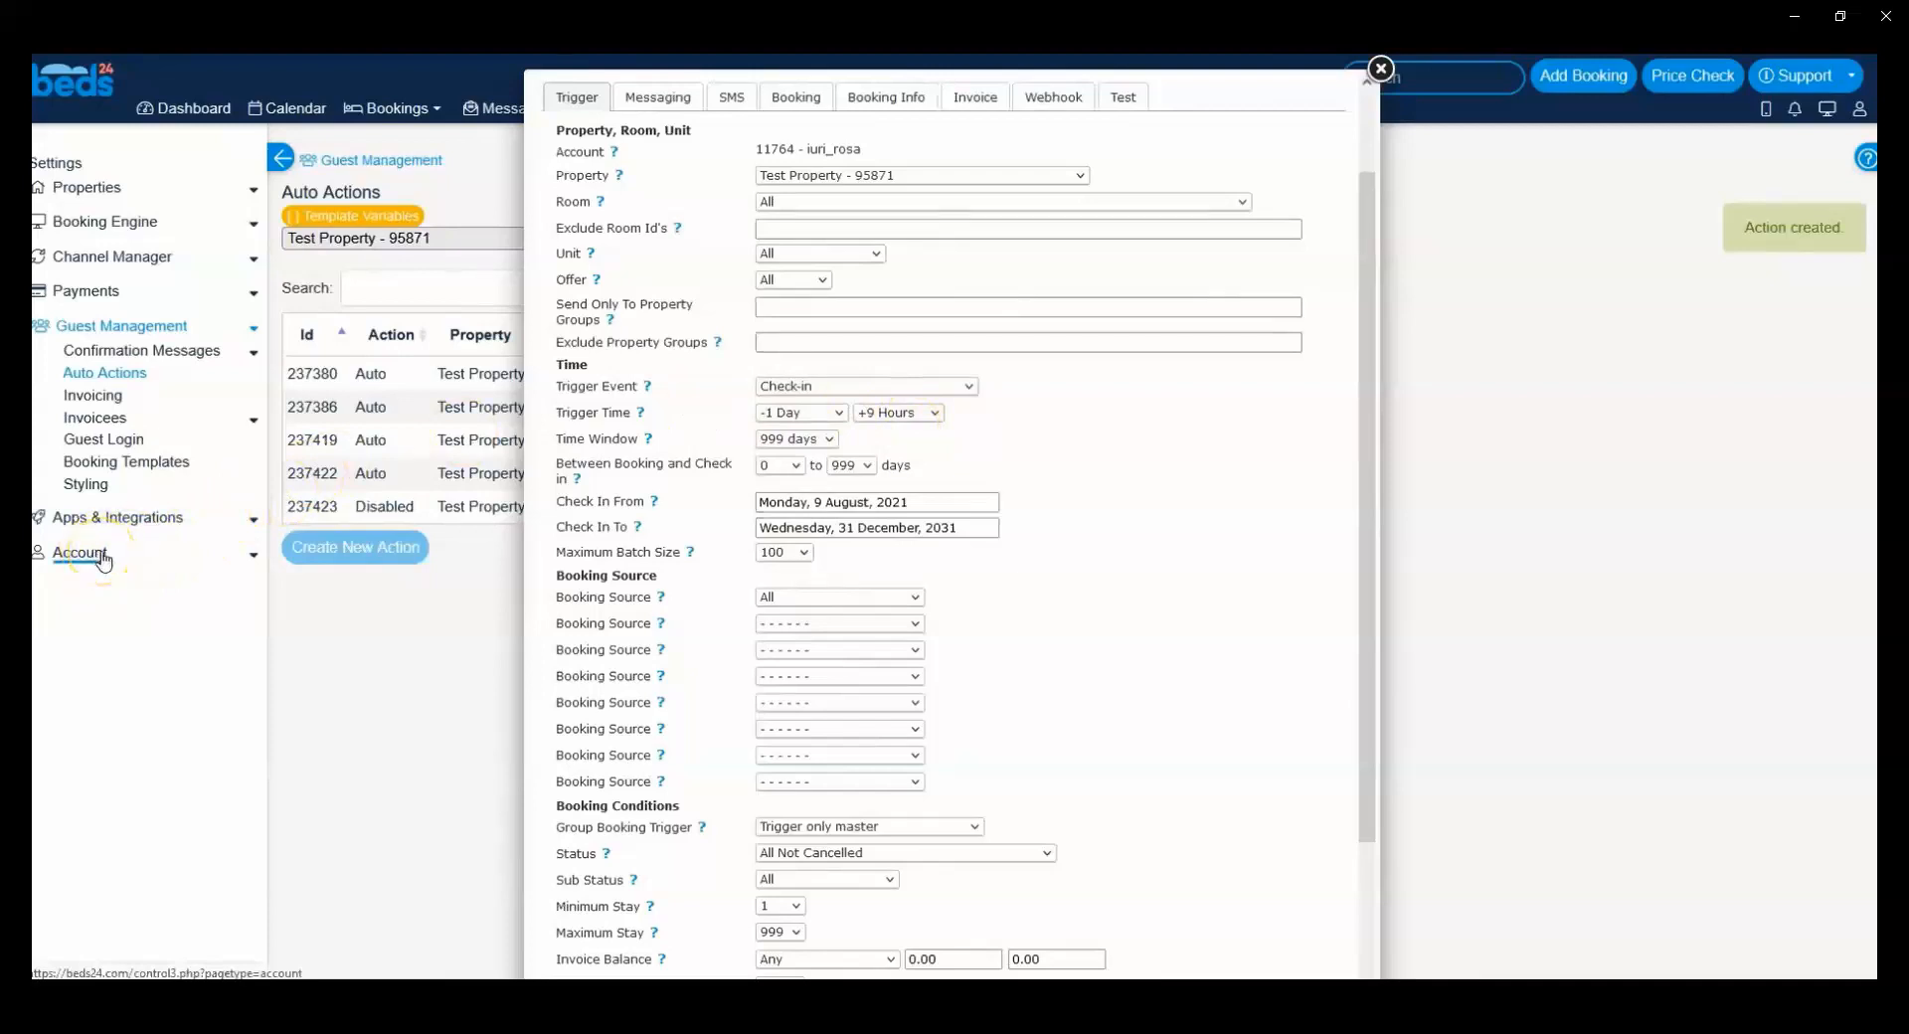
pyautogui.scroll(2, 1002, 398)
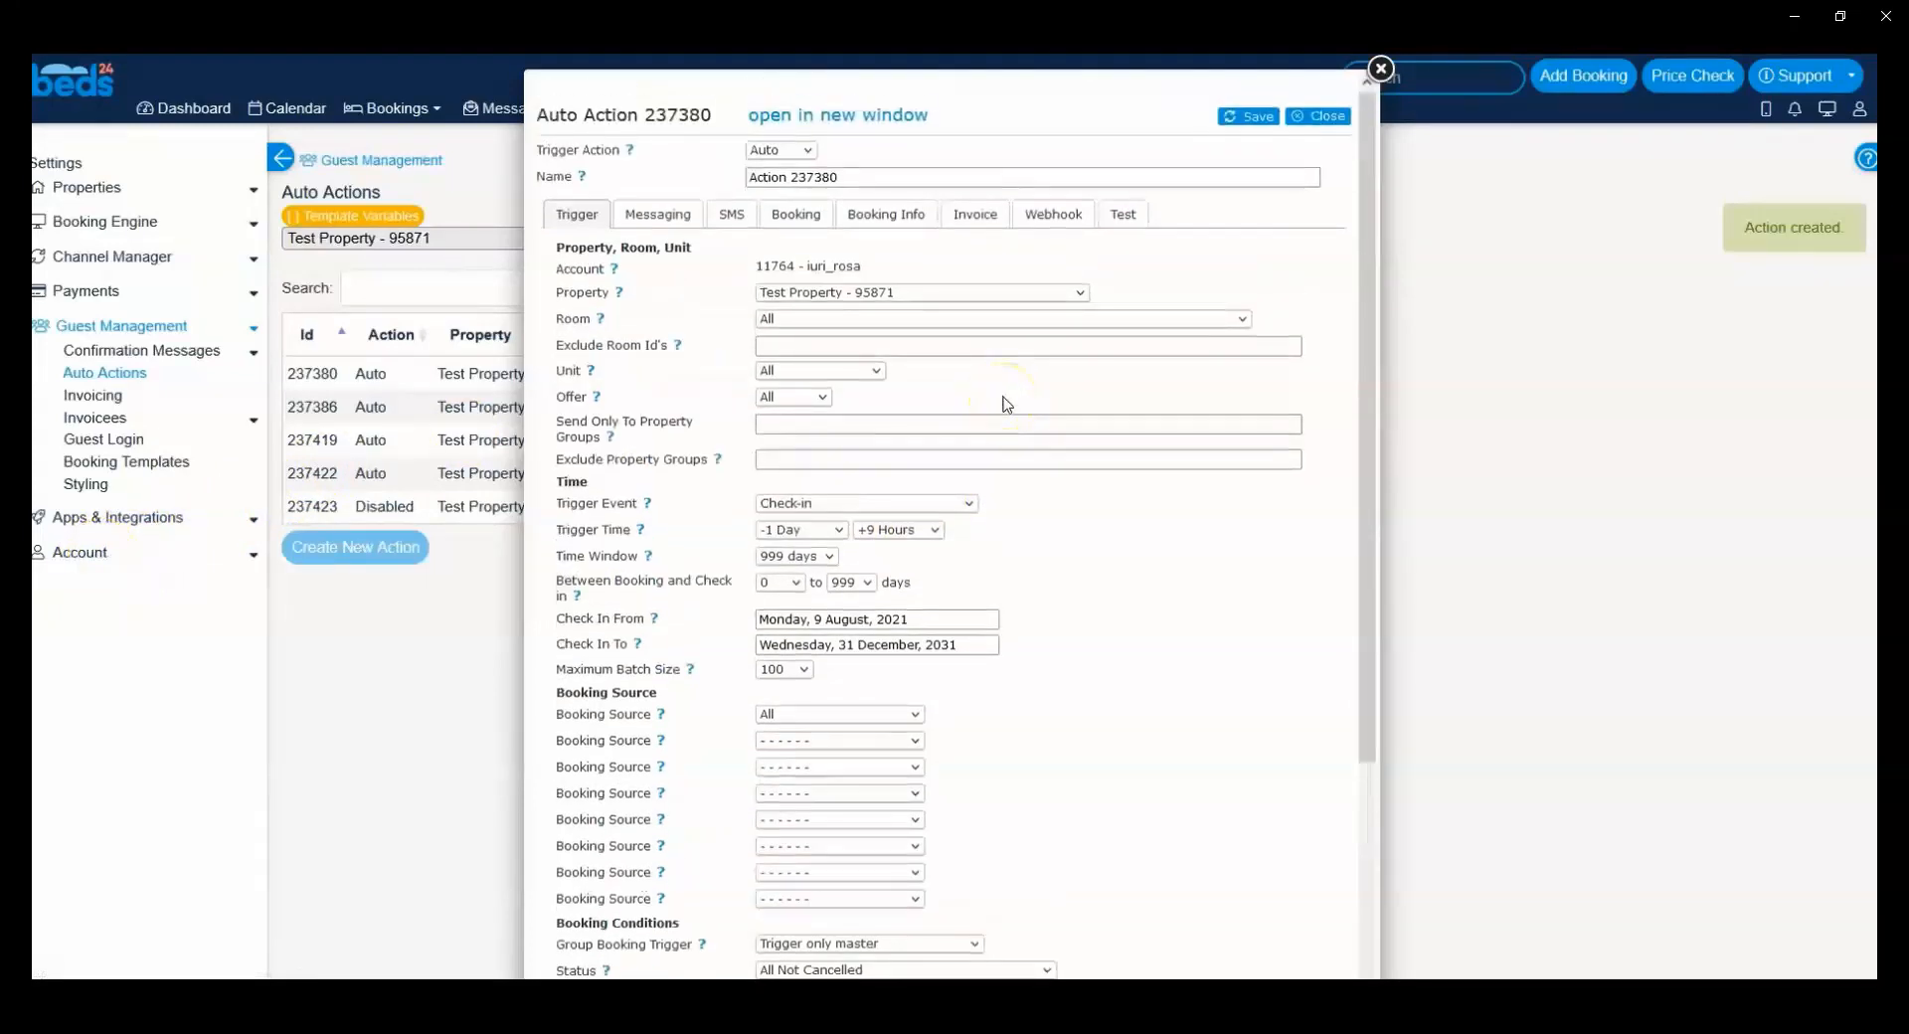
pyautogui.click(940, 392)
pyautogui.click(867, 586)
pyautogui.click(917, 536)
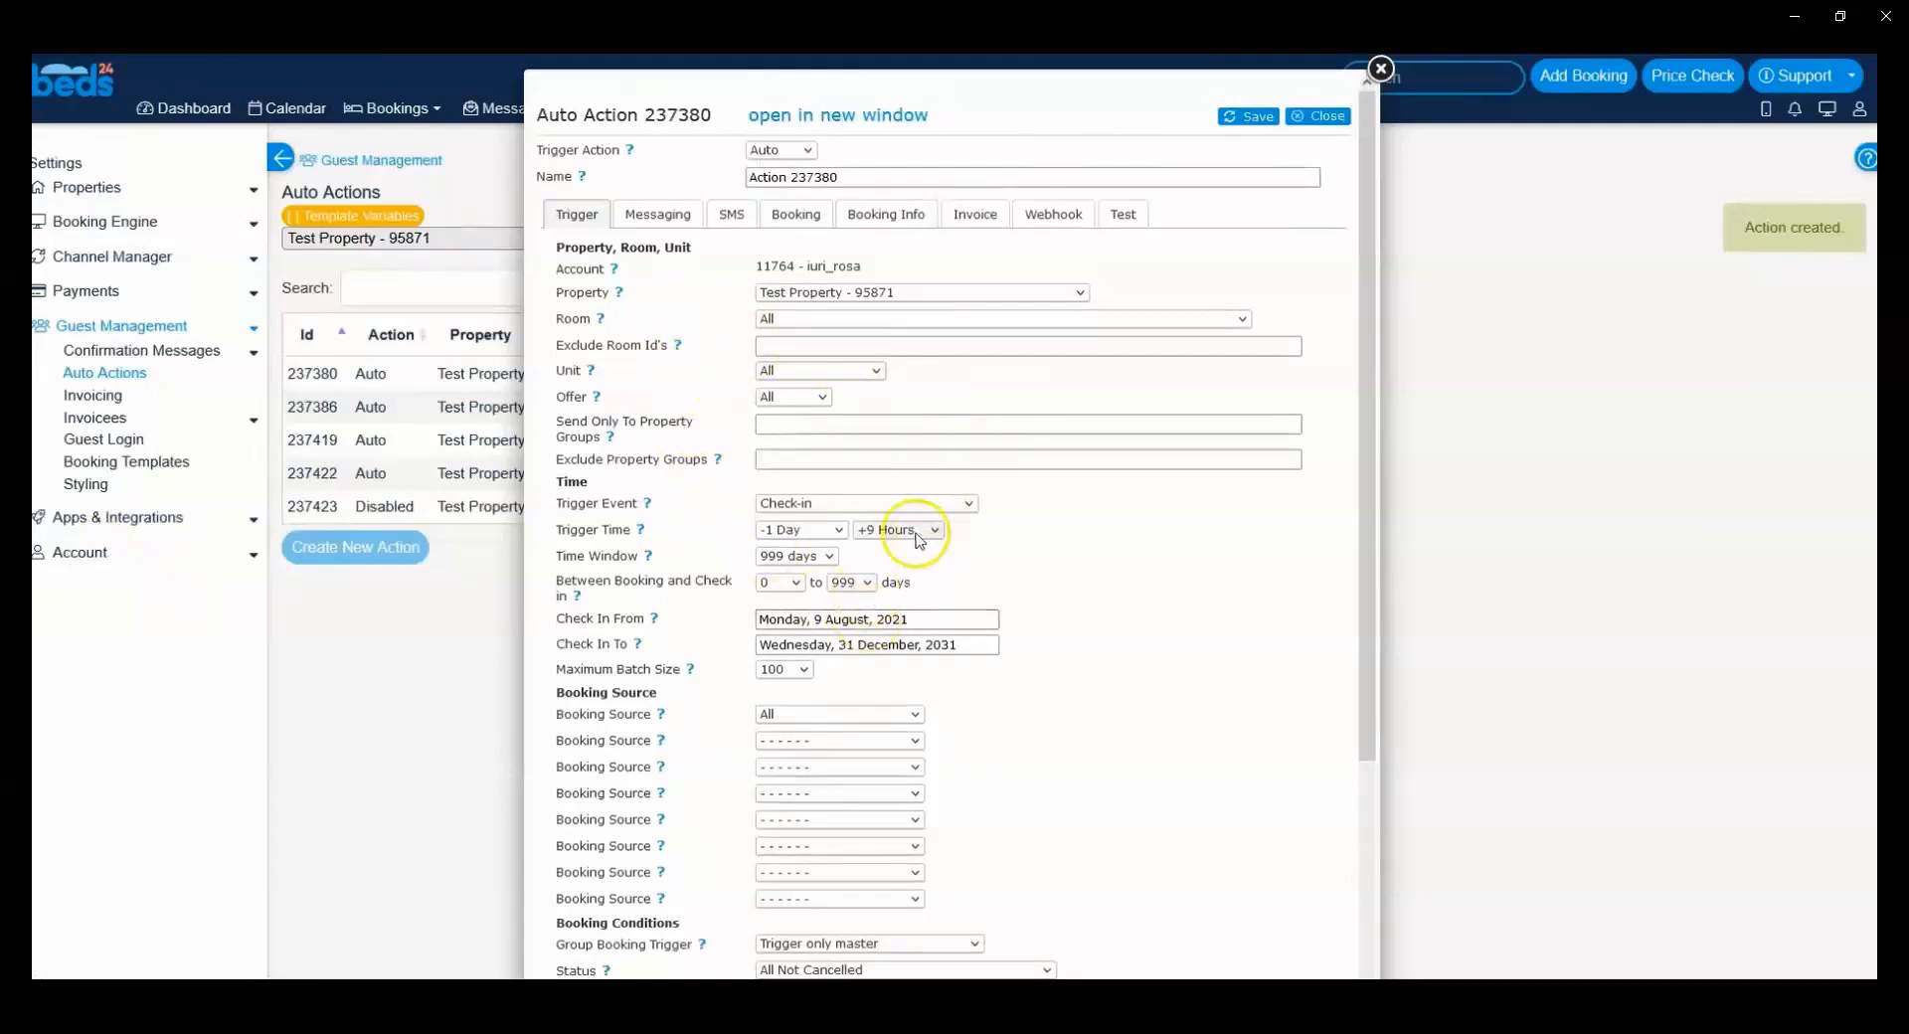